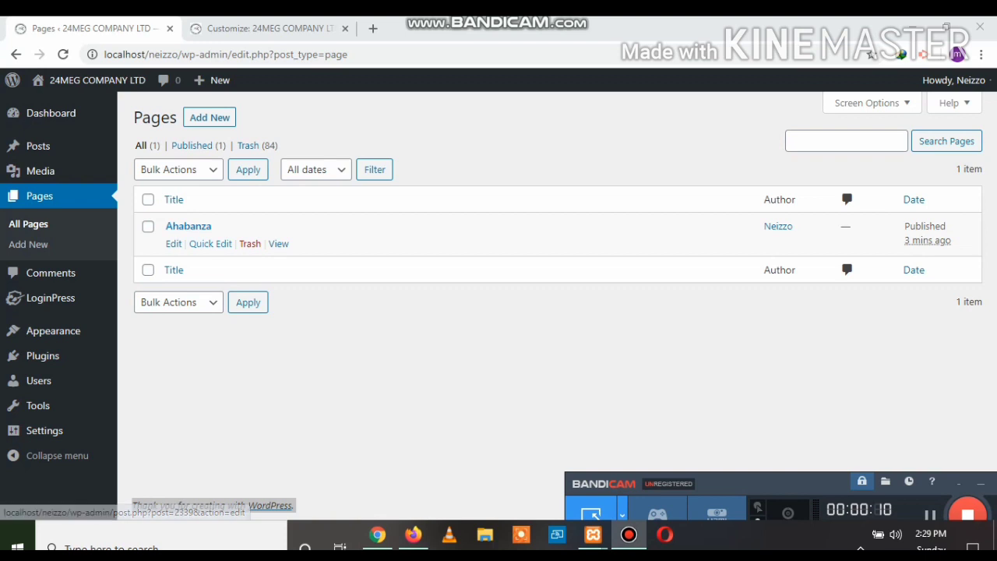
Start a new page from the Pages screen, then settle on the site Customizer tab
{"action": "left_click", "coordinate": [210, 118]}
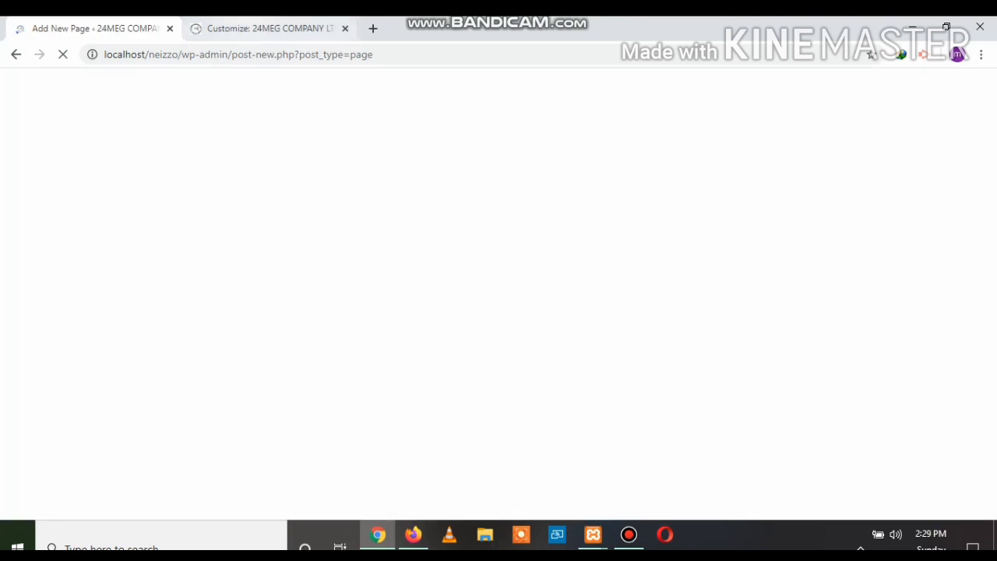
{"action": "left_click", "coordinate": [261, 29]}
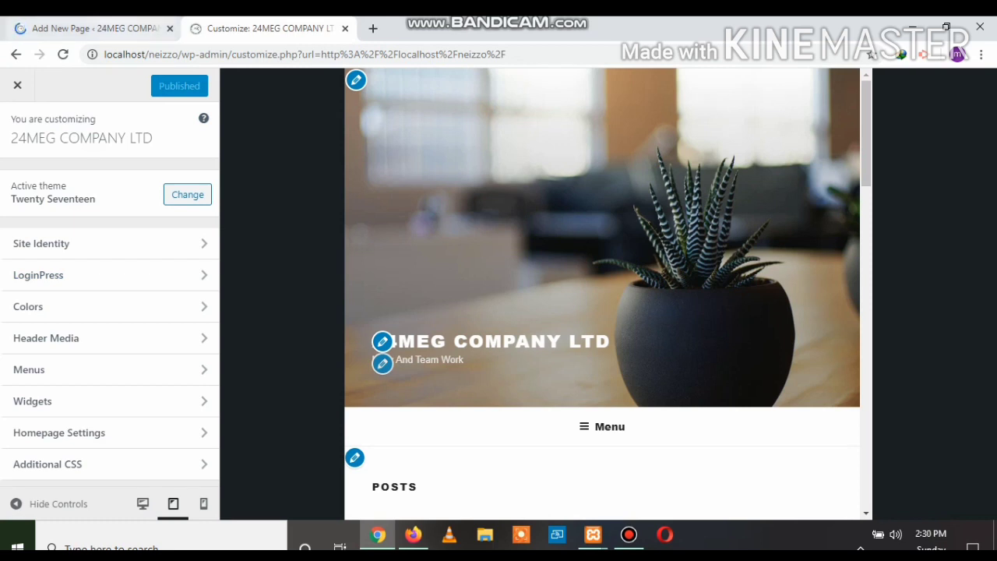
{"action": "left_click", "coordinate": [90, 28]}
{"action": "left_click", "coordinate": [269, 29]}
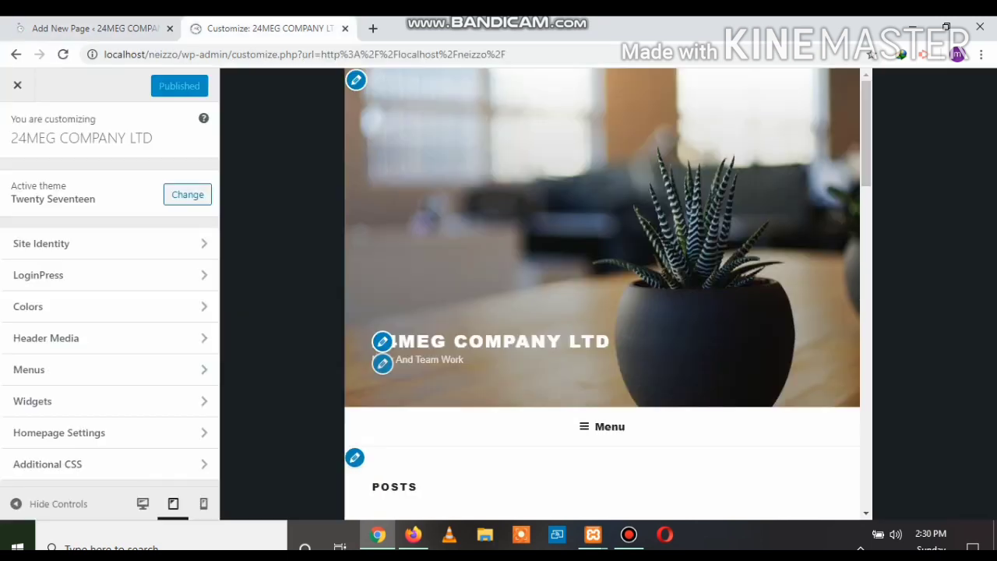
{"action": "key", "text": "ctrl+shift+Tab"}
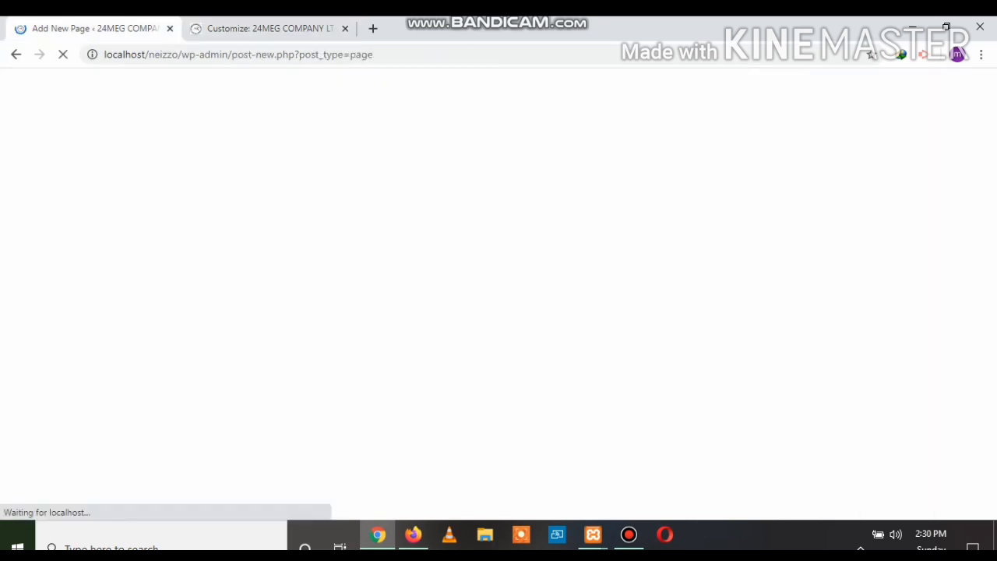
{"action": "key", "text": "ctrl+Tab"}
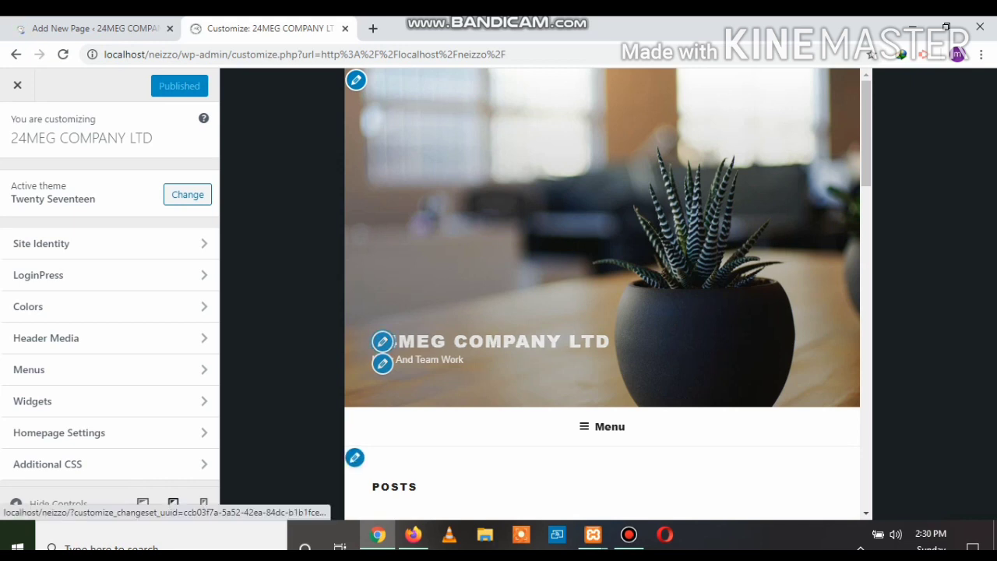
Change the Site Title in Site Identity from 24MEG COMPANY LTD to 20MEG COMPANY LTD
{"action": "left_click", "coordinate": [382, 341]}
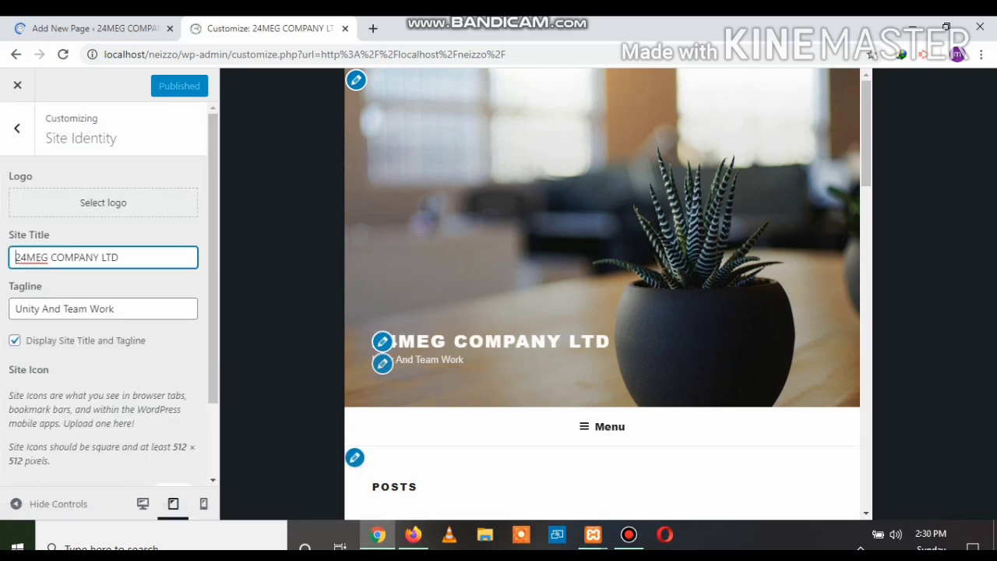
{"action": "left_click", "coordinate": [26, 257]}
{"action": "key", "text": "BackSpace"}
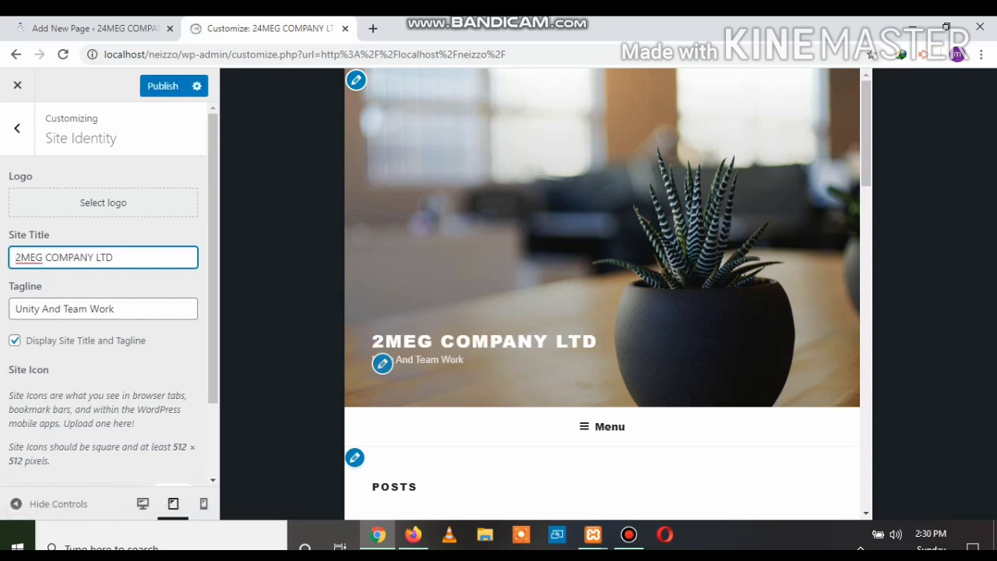
{"action": "type", "text": "0"}
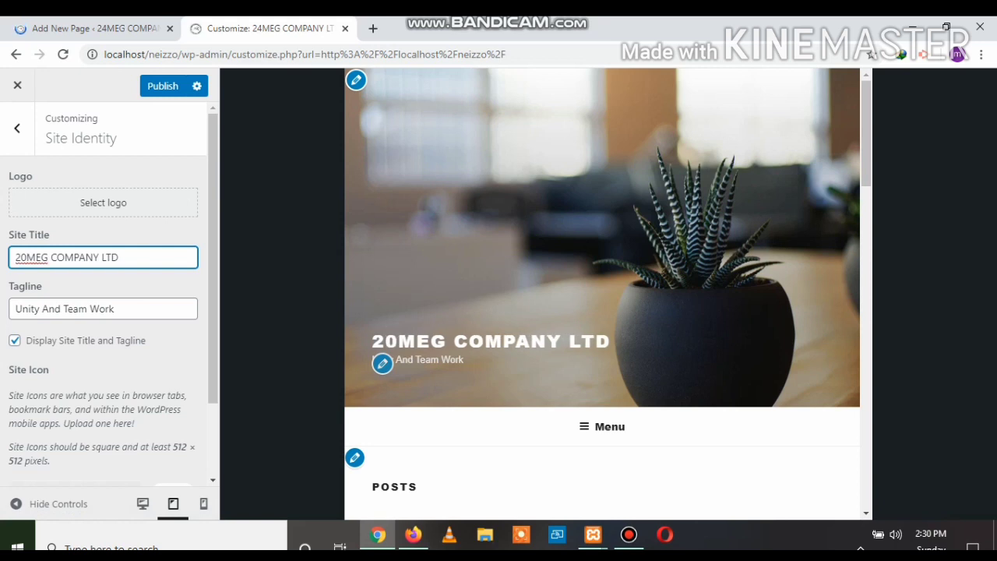
Expand the site Menu in the Customizer preview
{"action": "left_click", "coordinate": [115, 309]}
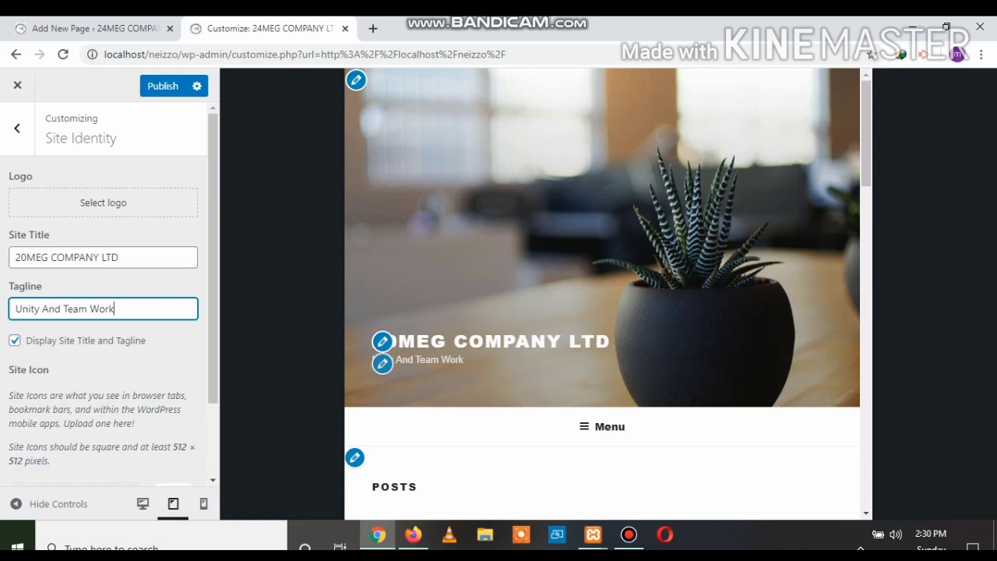
{"action": "scroll", "coordinate": [109, 296], "scroll_direction": "down", "scroll_amount": 1}
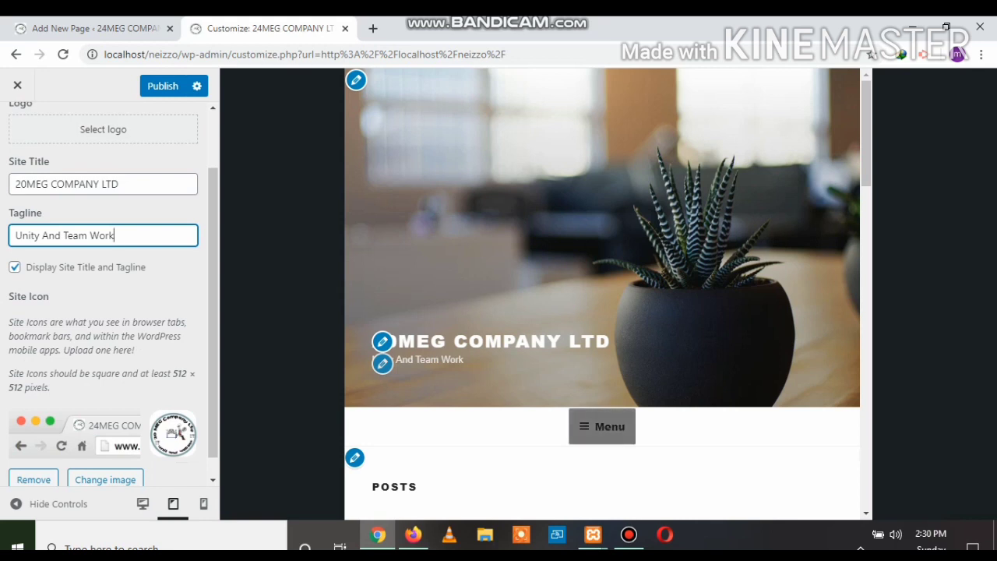
{"action": "left_click", "coordinate": [602, 426]}
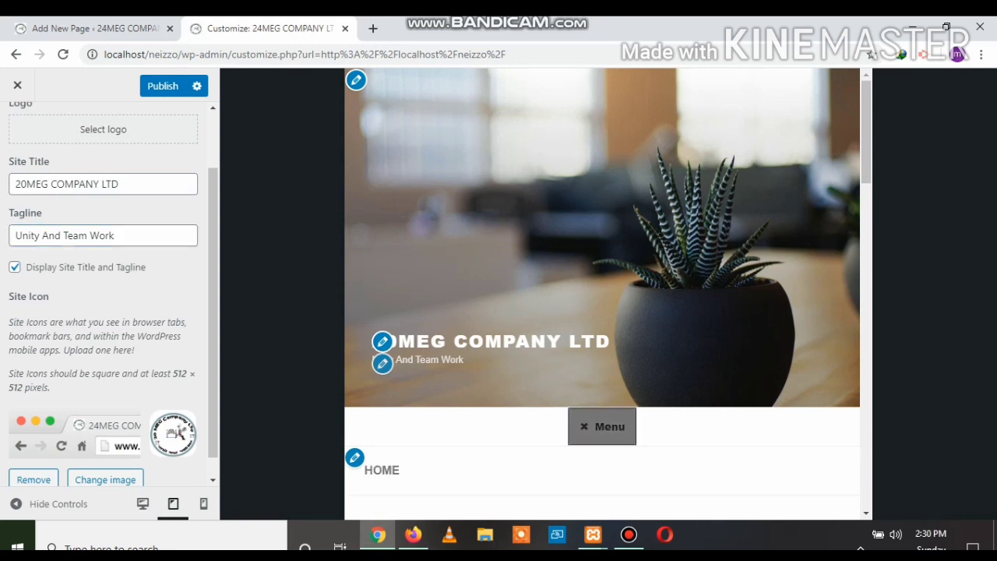
{"action": "scroll", "coordinate": [602, 296], "scroll_direction": "down", "scroll_amount": 2}
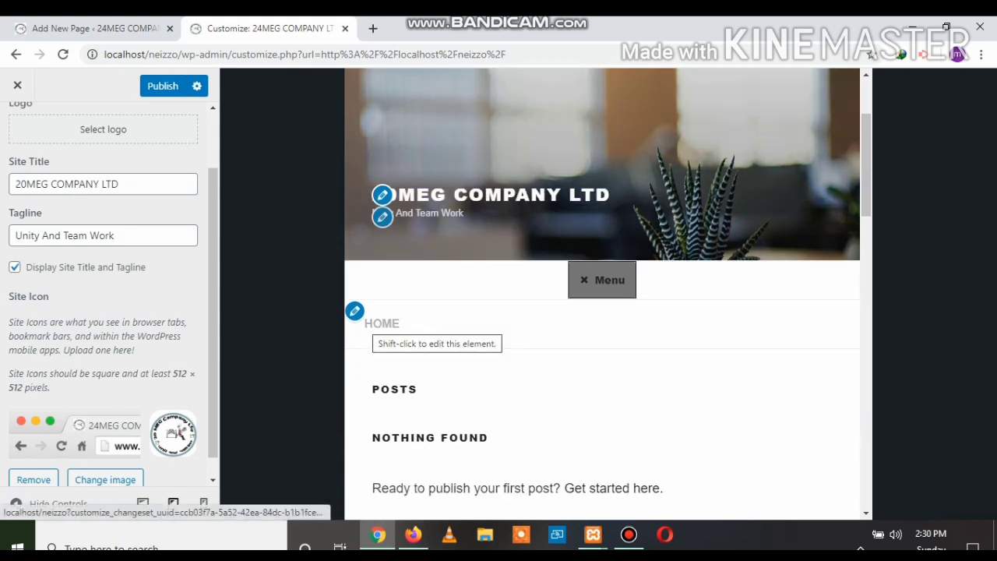
Review the menu choices for the Top Menu location, keeping it on main menu
{"action": "left_click", "coordinate": [355, 311]}
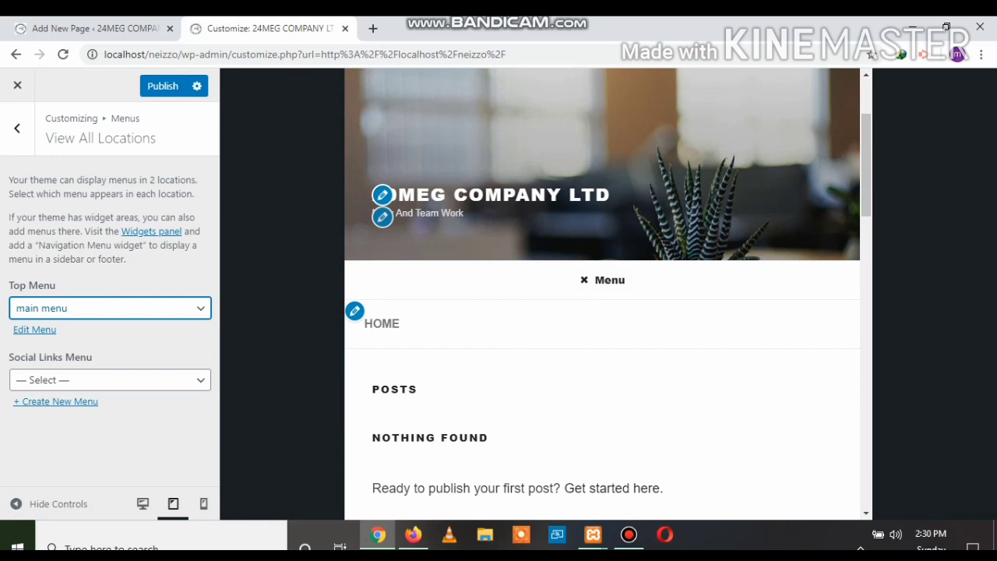
{"action": "left_click", "coordinate": [110, 309]}
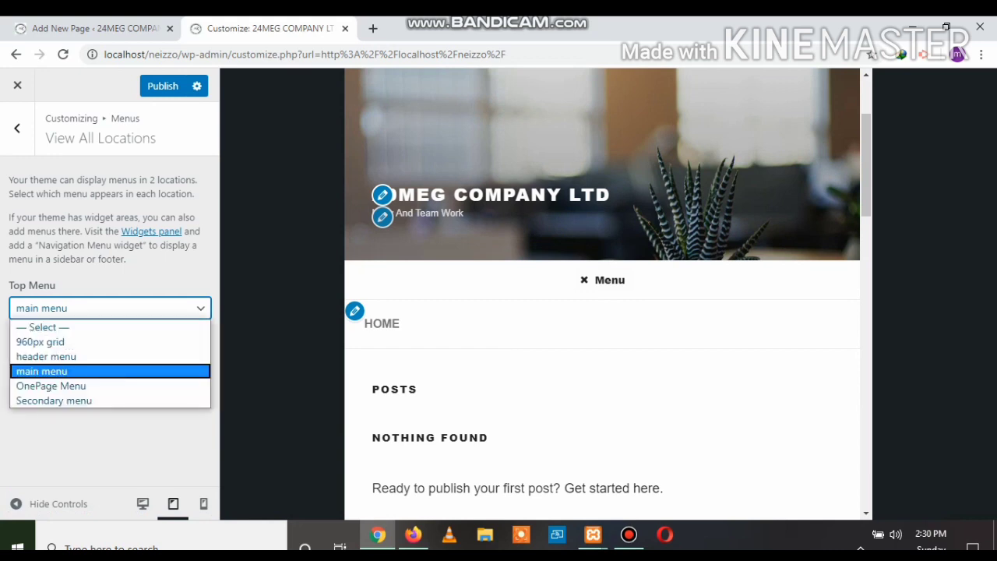
{"action": "key", "text": "Up"}
{"action": "key", "text": "Up"}
{"action": "key", "text": "Up"}
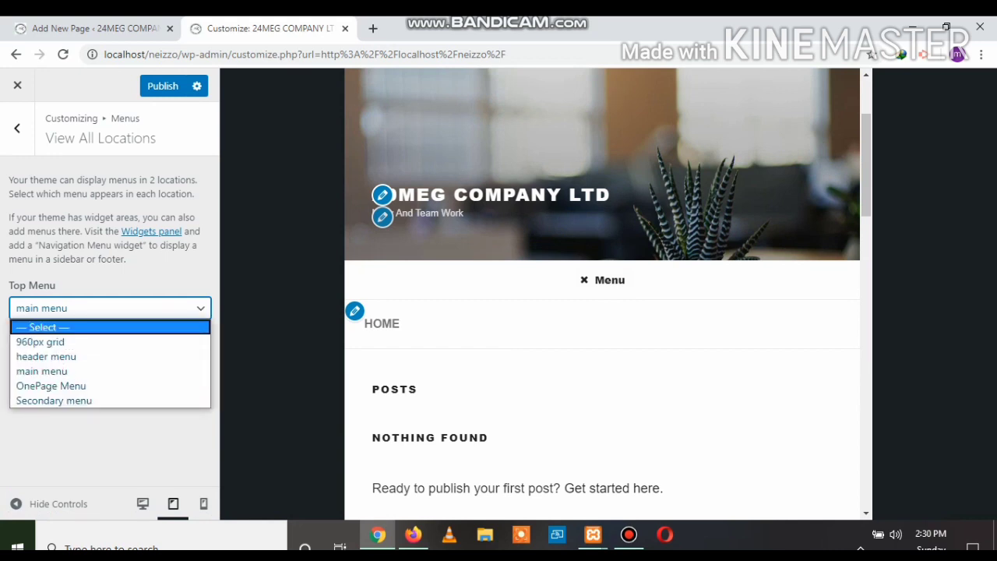
{"action": "key", "text": "Escape"}
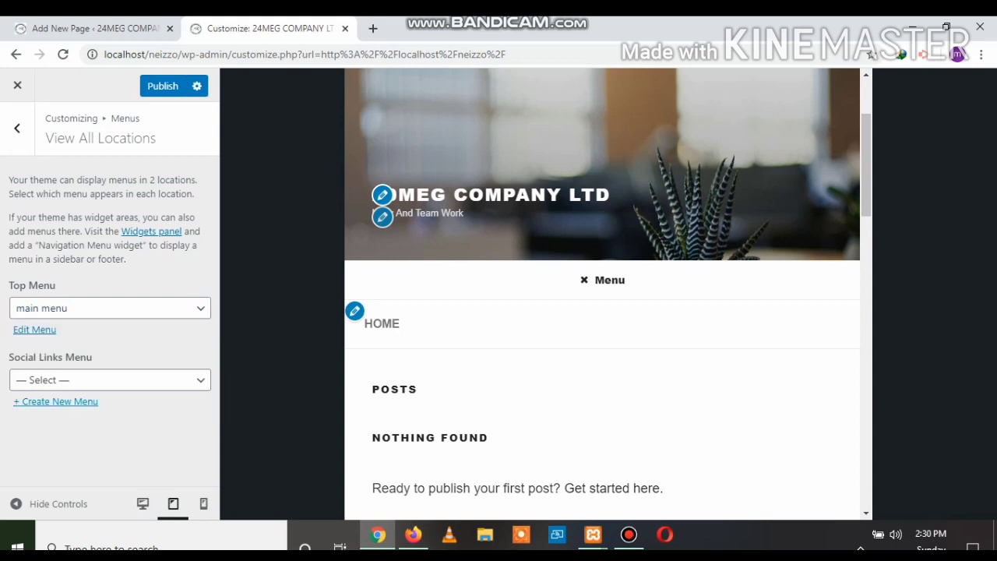
Create a new menu named 'neizzo menu' and show the items available to add
{"action": "left_click", "coordinate": [56, 402]}
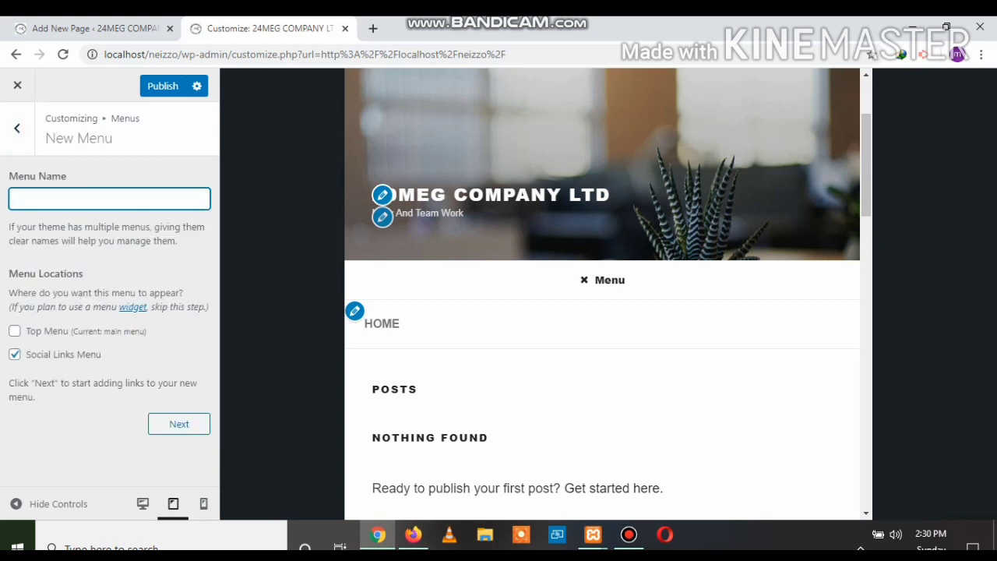
{"action": "type", "text": "neizzo menu"}
{"action": "left_click", "coordinate": [179, 424]}
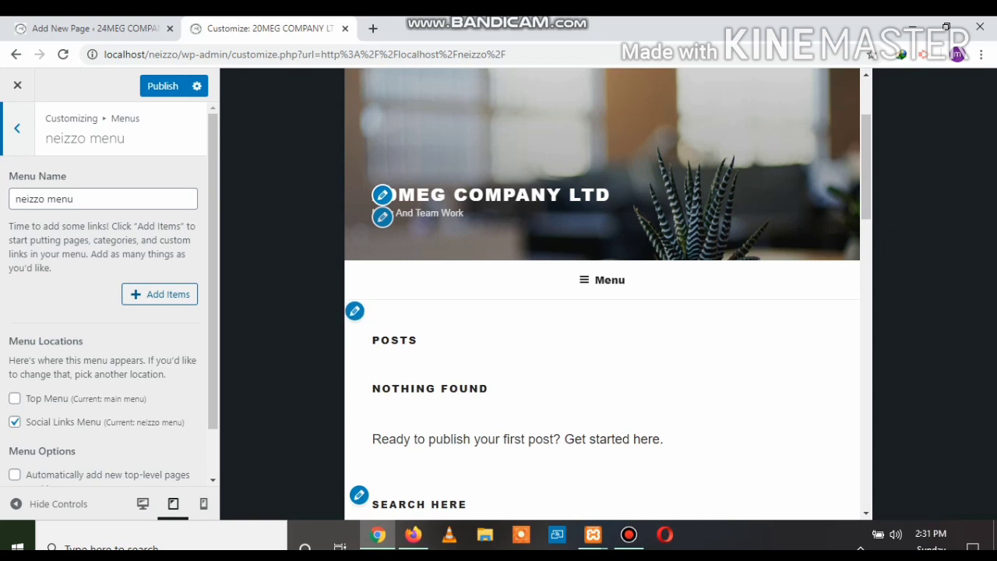
{"action": "left_click", "coordinate": [159, 295]}
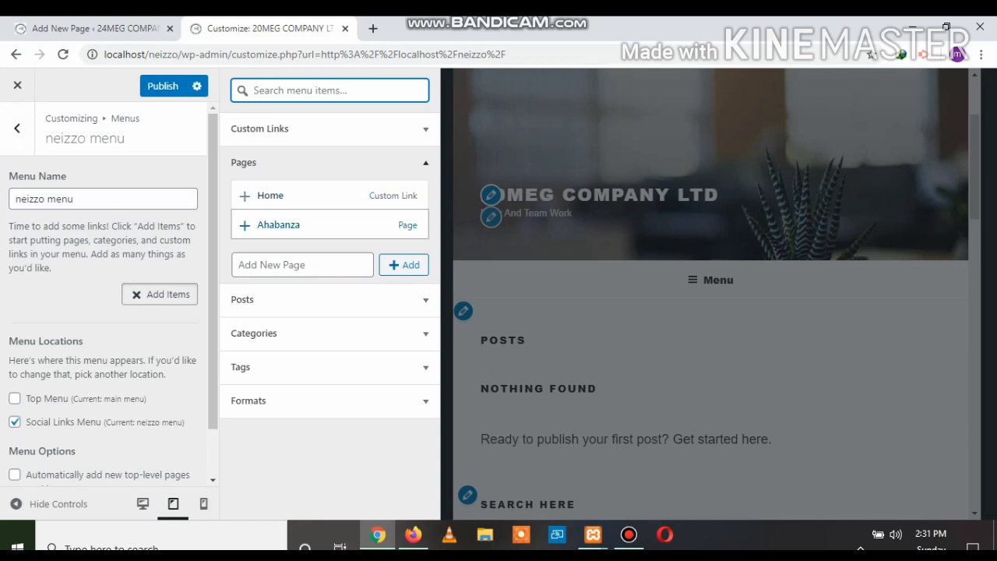
Add Ahabanza plus new pages 'service' and 'Blogs' to the neizzo menu
{"action": "left_click", "coordinate": [278, 225]}
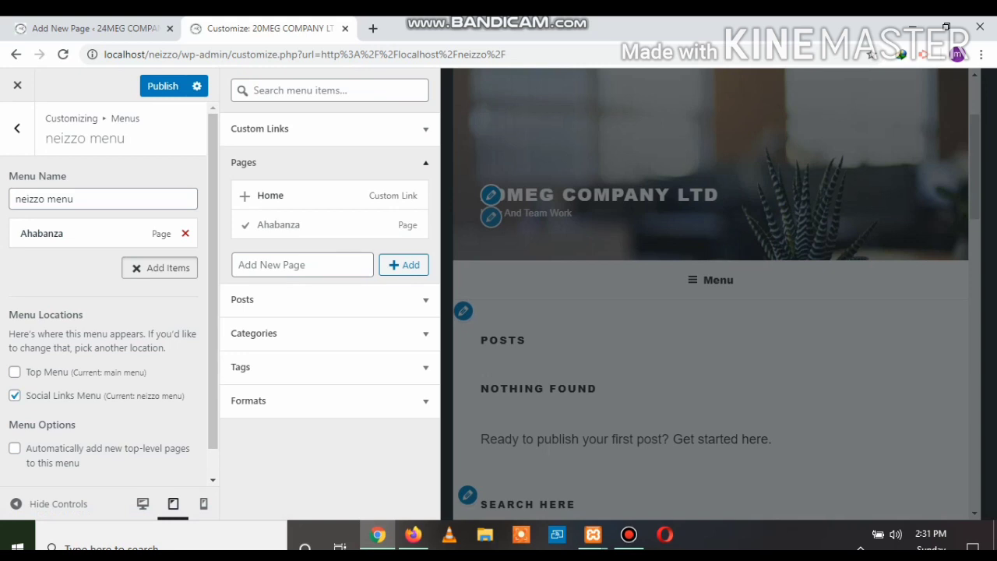
{"action": "left_click", "coordinate": [302, 264]}
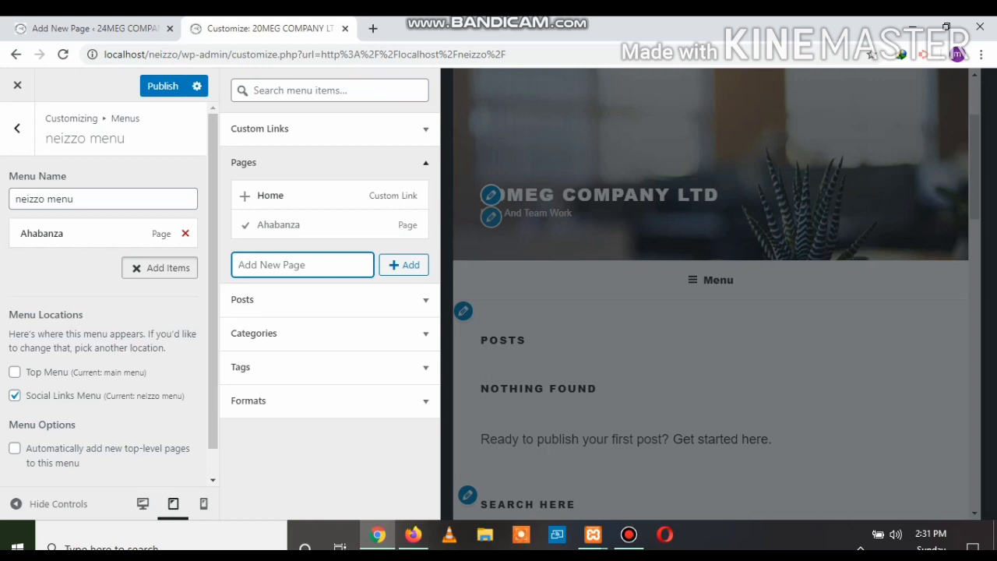
{"action": "type", "text": "service"}
{"action": "key", "text": "Return"}
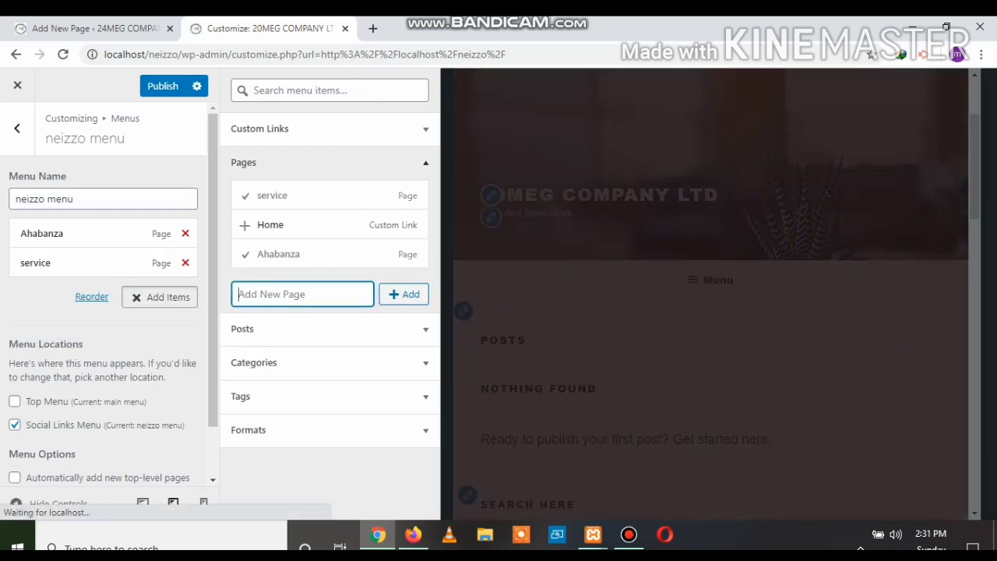
{"action": "type", "text": "B"}
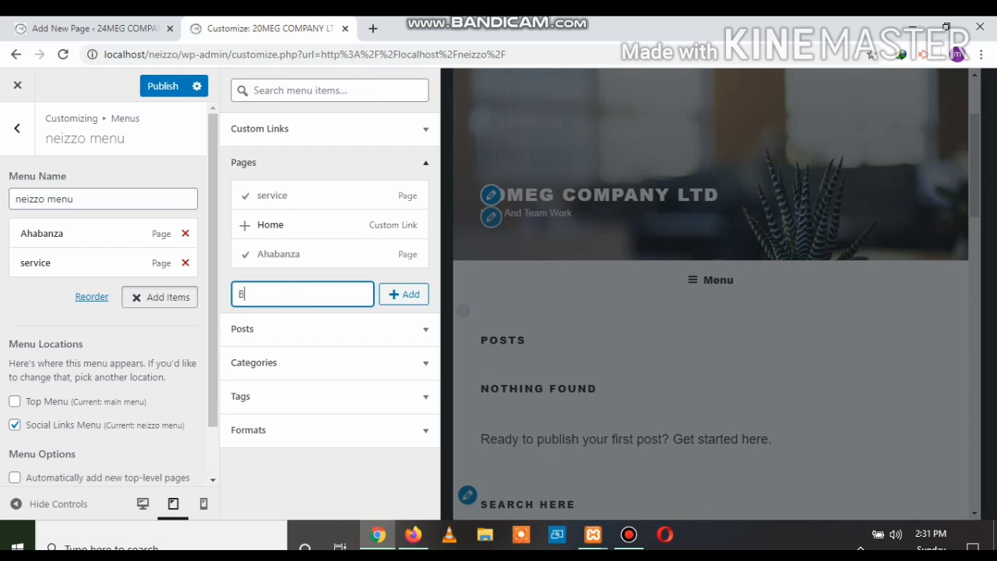
{"action": "type", "text": "logs"}
{"action": "key", "text": "Tab"}
{"action": "key", "text": "Return"}
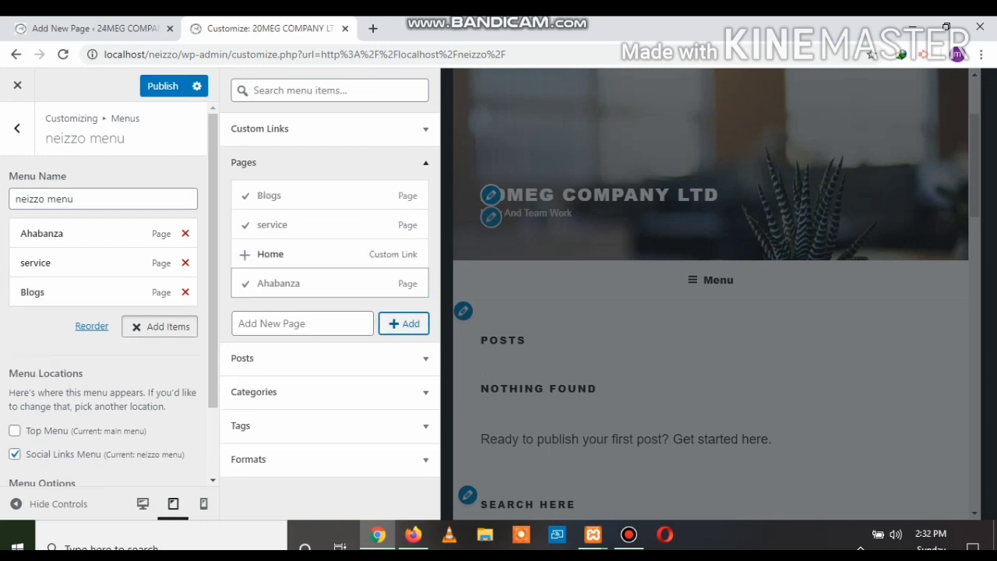
Create a new 'Contact' page and add it to the neizzo menu
{"action": "left_click", "coordinate": [302, 324]}
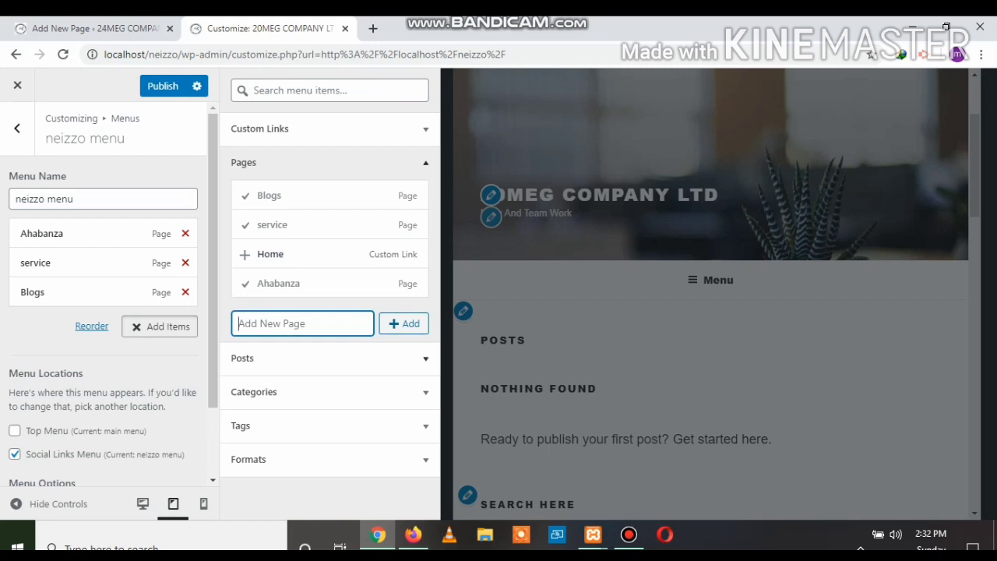
{"action": "type", "text": "CONTACT"}
{"action": "key", "text": "BackSpace"}
{"action": "key", "text": "BackSpace"}
{"action": "key", "text": "BackSpace"}
{"action": "key", "text": "BackSpace"}
{"action": "key", "text": "BackSpace"}
{"action": "key", "text": "BackSpace"}
{"action": "type", "text": "ontact"}
{"action": "key", "text": "Return"}
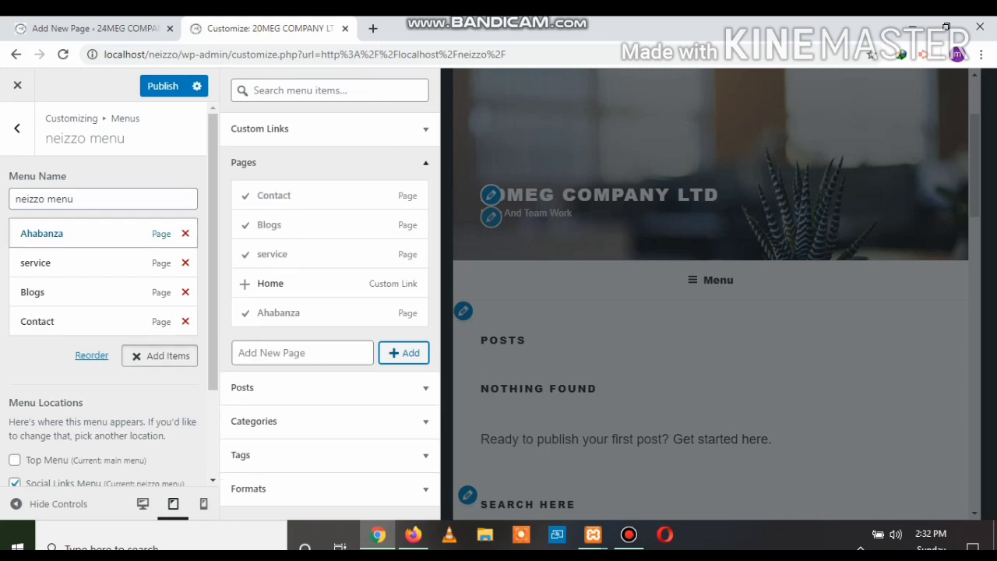
Change the Ahabanza menu item's Navigation Label to 'home'
{"action": "left_click", "coordinate": [78, 234]}
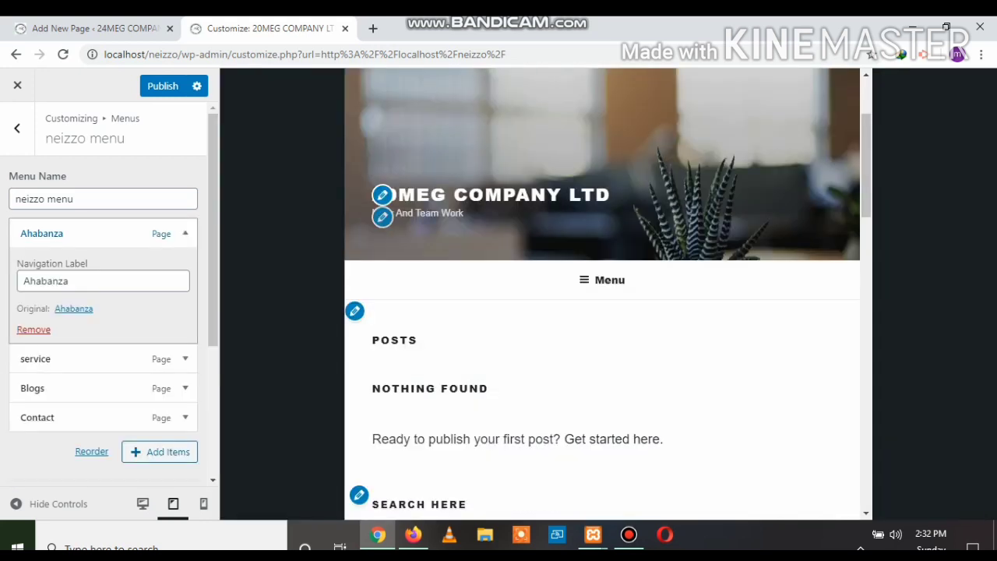
{"action": "left_click", "coordinate": [72, 281]}
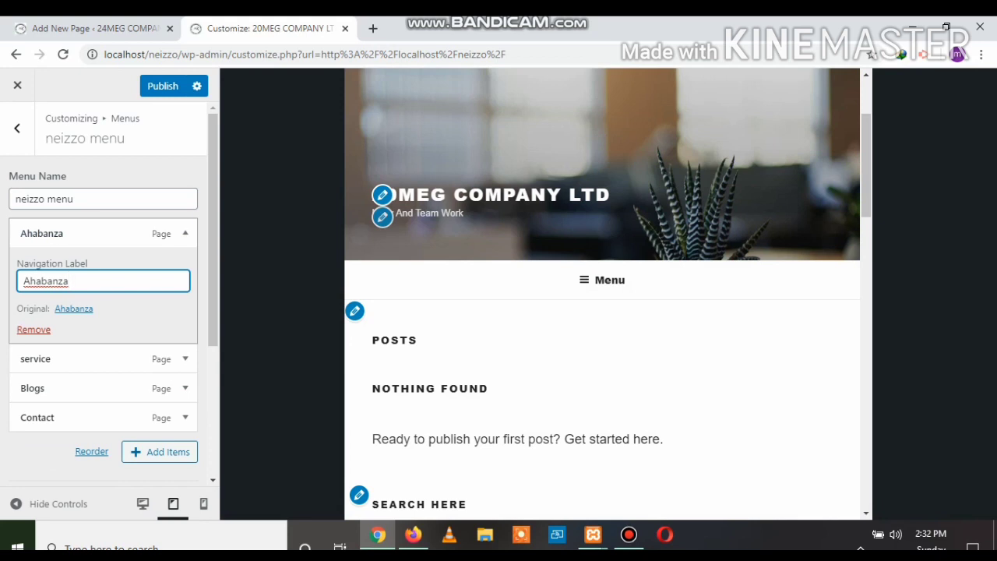
{"action": "key", "text": "BackSpace"}
{"action": "key", "text": "BackSpace"}
{"action": "key", "text": "BackSpace"}
{"action": "key", "text": "BackSpace"}
{"action": "key", "text": "BackSpace"}
{"action": "key", "text": "BackSpace"}
{"action": "key", "text": "BackSpace"}
{"action": "key", "text": "BackSpace"}
{"action": "type", "text": "home"}
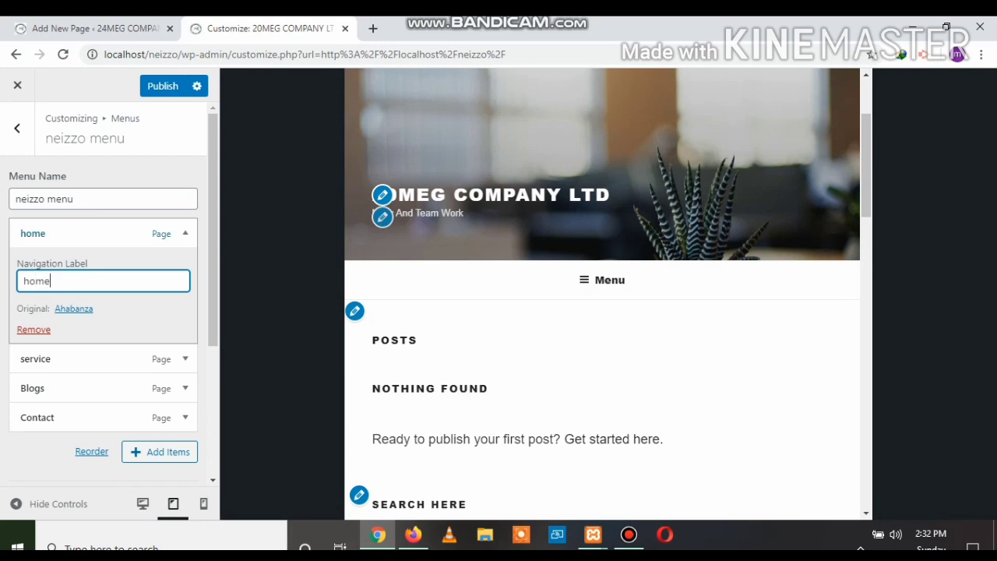
{"action": "left_click", "coordinate": [186, 234]}
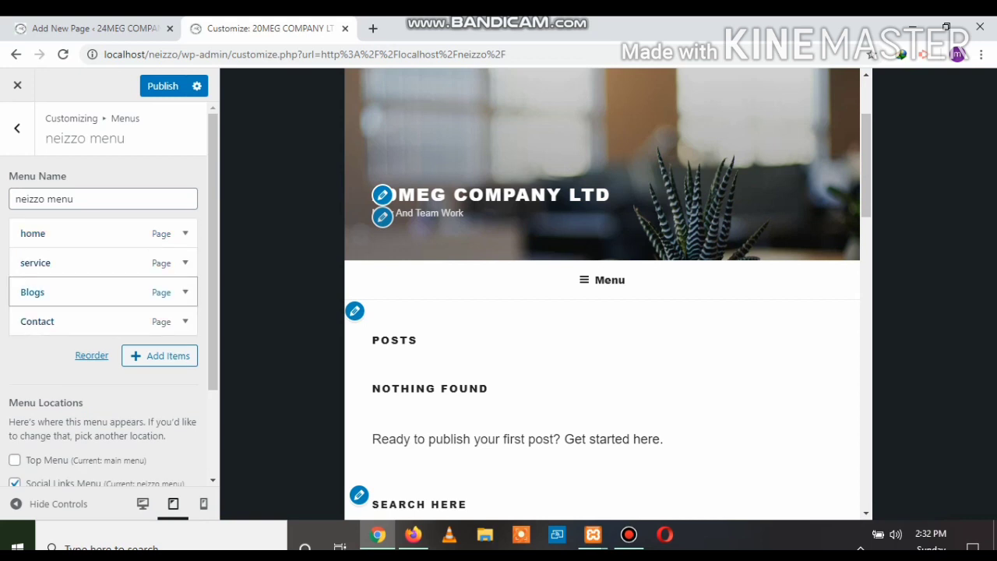
{"action": "left_click", "coordinate": [160, 355]}
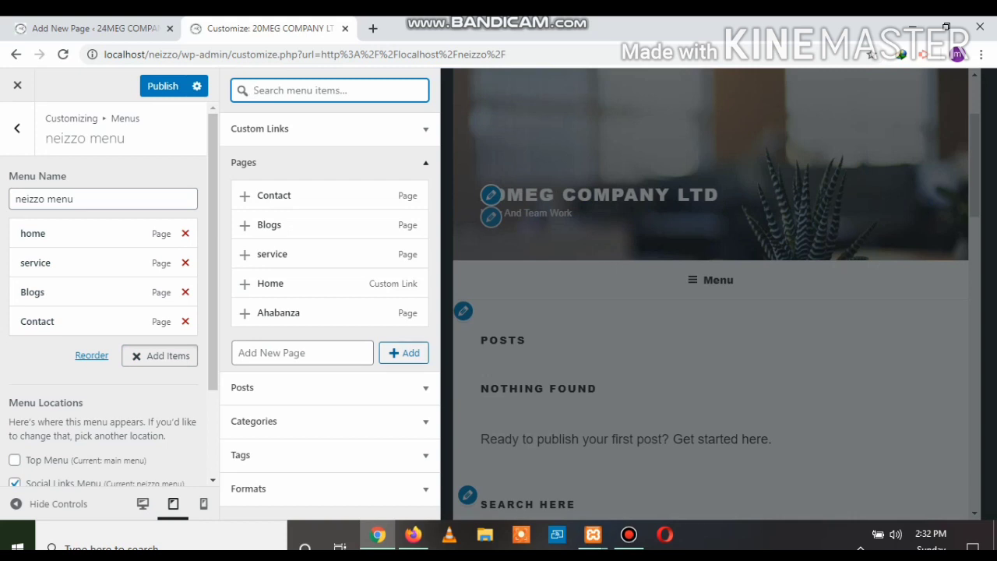
Add new pages 'about us' and 'momo' to the end of the neizzo menu
{"action": "left_click", "coordinate": [403, 353]}
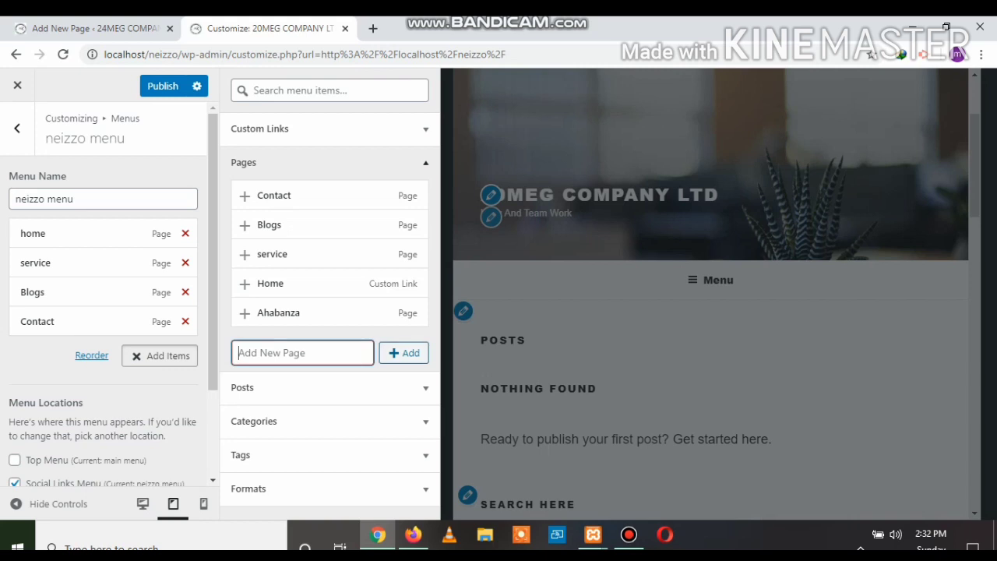
{"action": "type", "text": "about u"}
{"action": "type", "text": "s"}
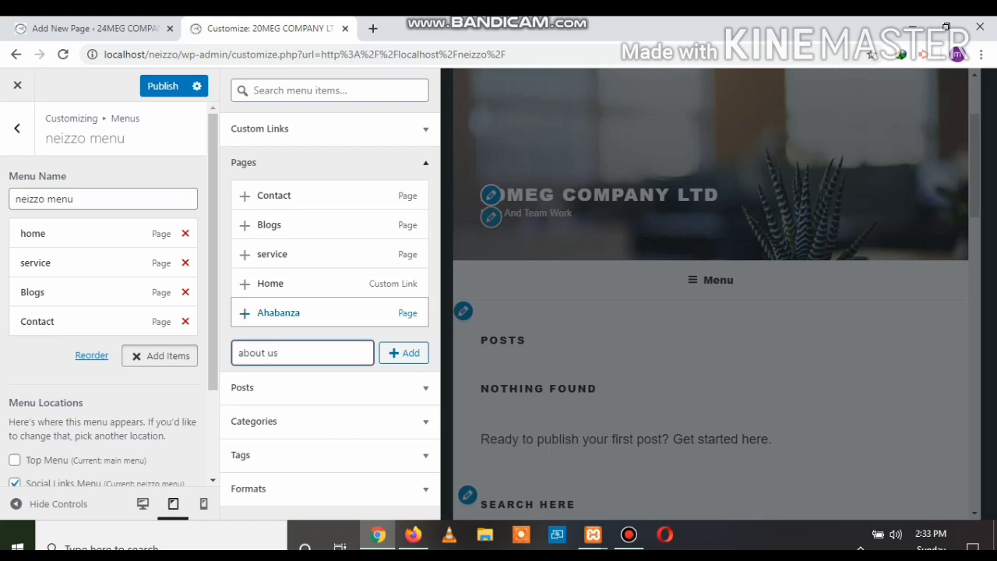
{"action": "left_click", "coordinate": [403, 353]}
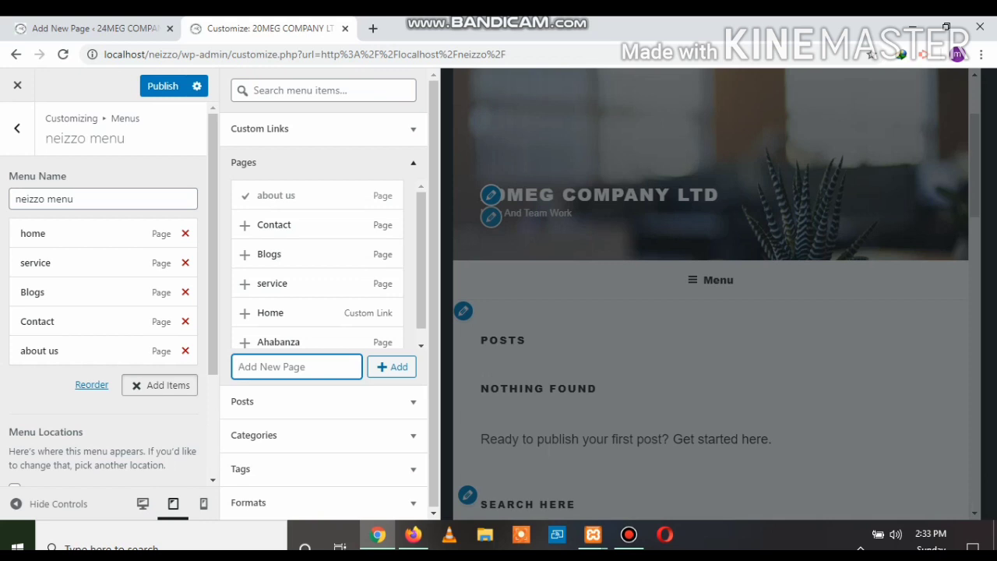
{"action": "type", "text": "momo"}
{"action": "key", "text": "Return"}
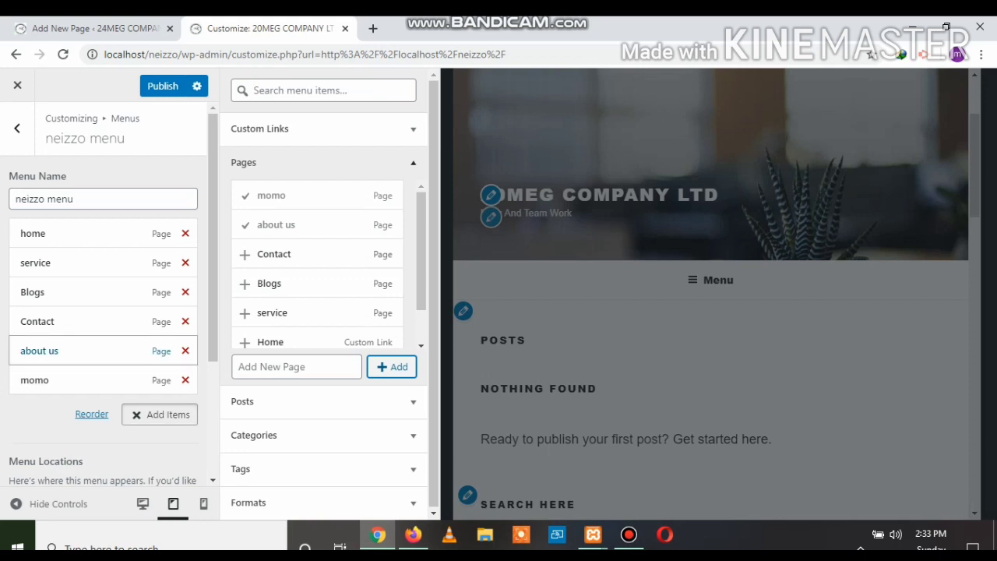
Nest momo and a new 'Me2u' page under service, then publish the menu
{"action": "left_click_drag", "start_coordinate": [35, 380], "coordinate": [63, 290]}
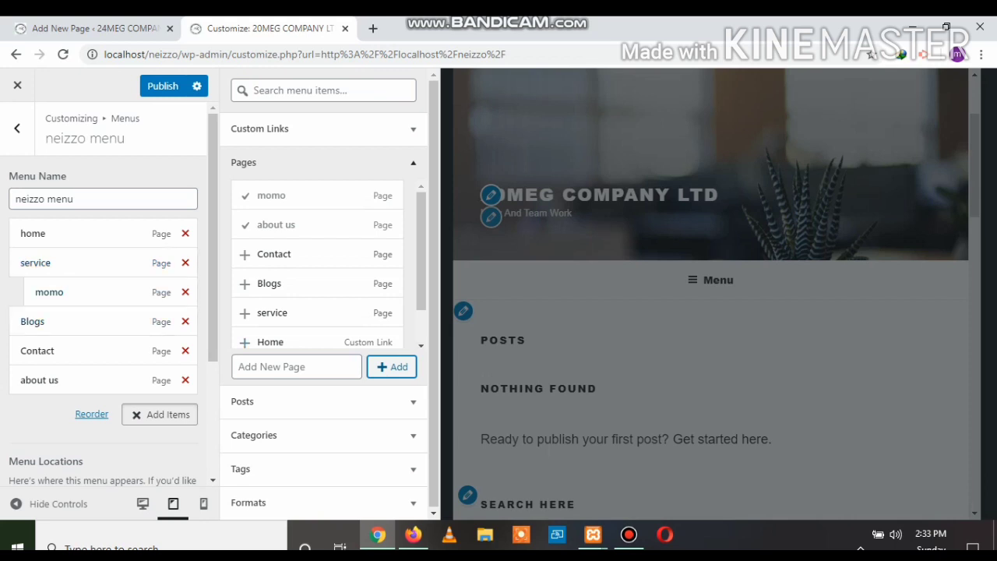
{"action": "left_click", "coordinate": [296, 367]}
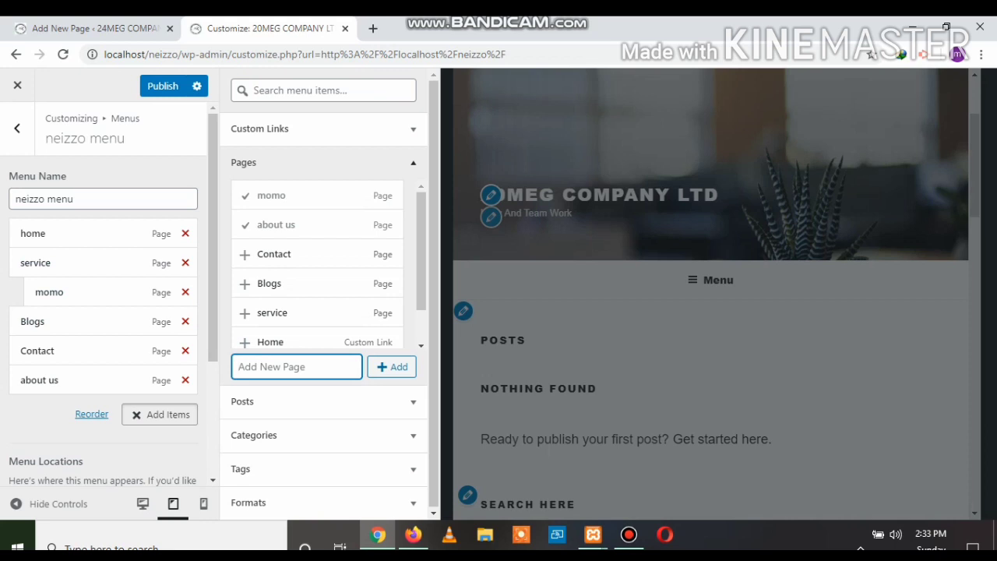
{"action": "type", "text": "Me2u"}
{"action": "key", "text": "Return"}
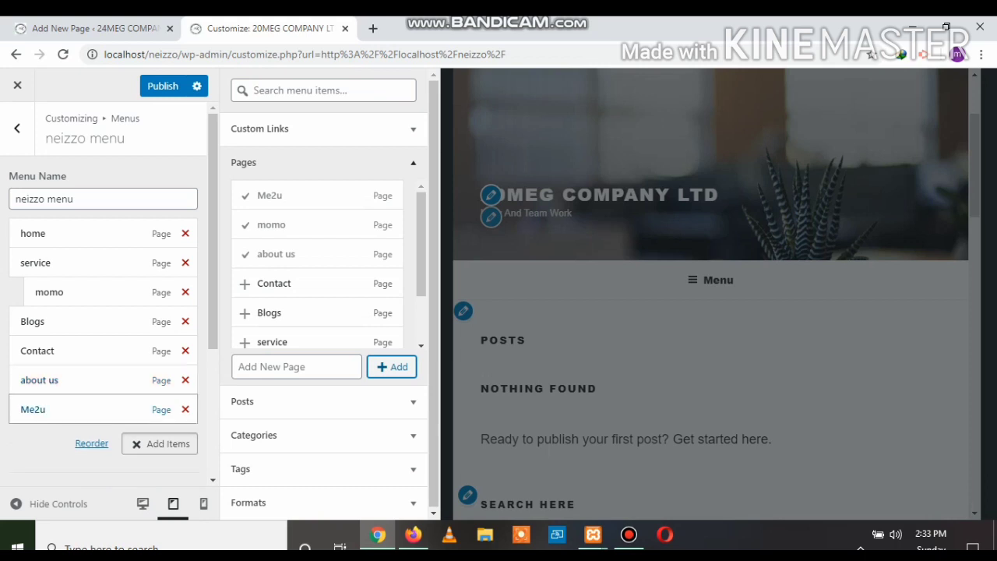
{"action": "left_click_drag", "start_coordinate": [33, 409], "coordinate": [49, 321]}
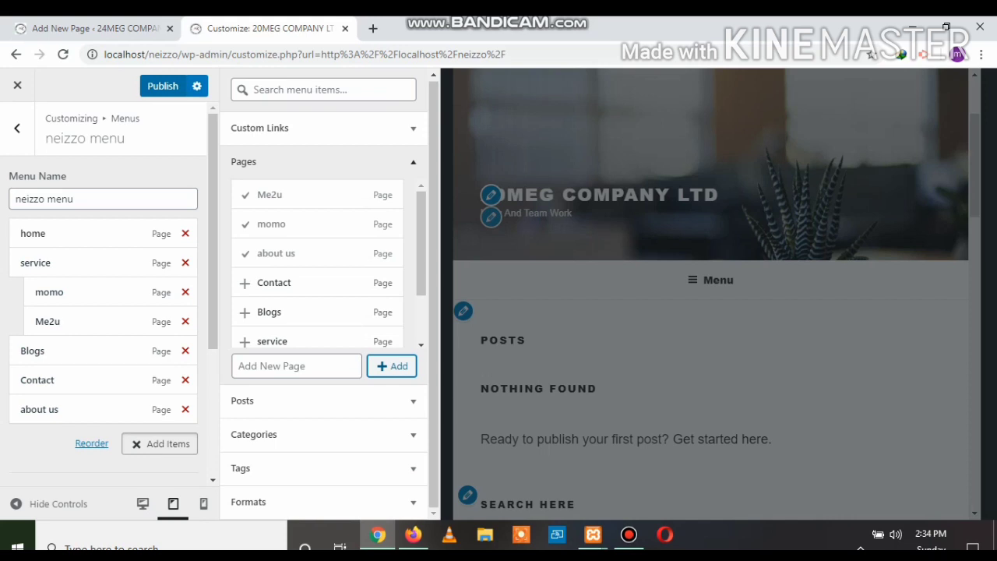
{"action": "left_click", "coordinate": [162, 85]}
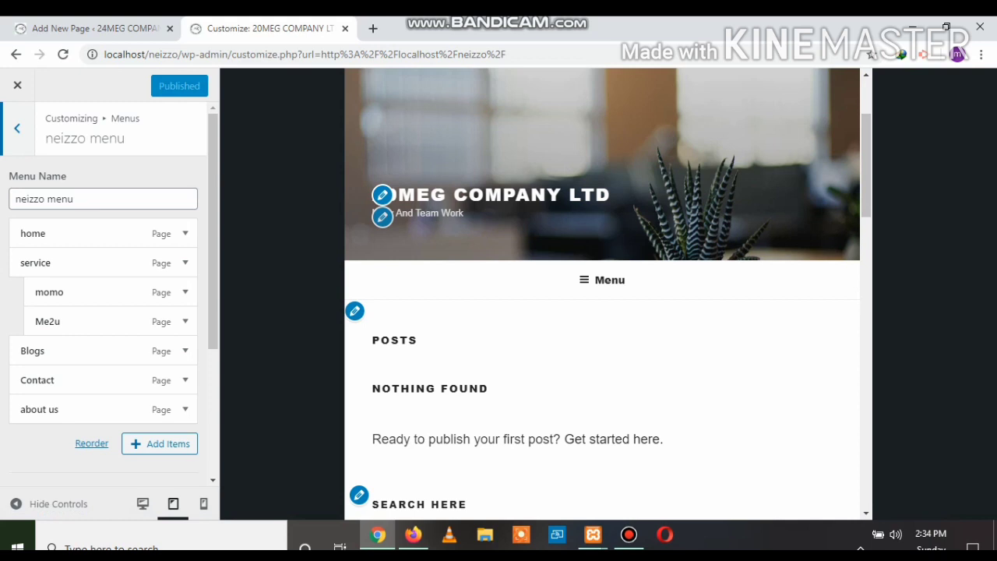
{"action": "left_click", "coordinate": [414, 534]}
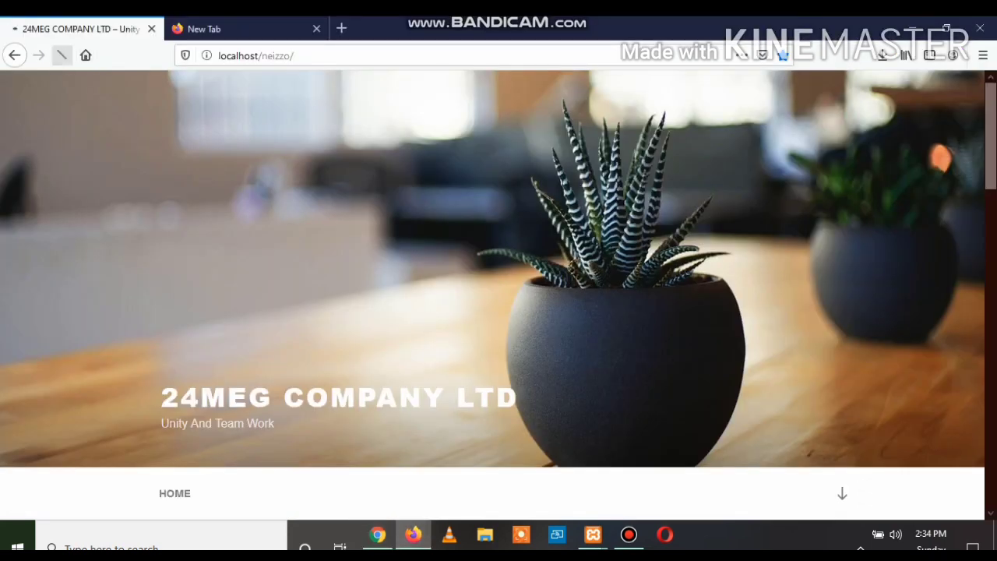
Reload the live site in Firefox to confirm the 20MEG COMPANY LTD header
{"action": "left_click", "coordinate": [63, 54]}
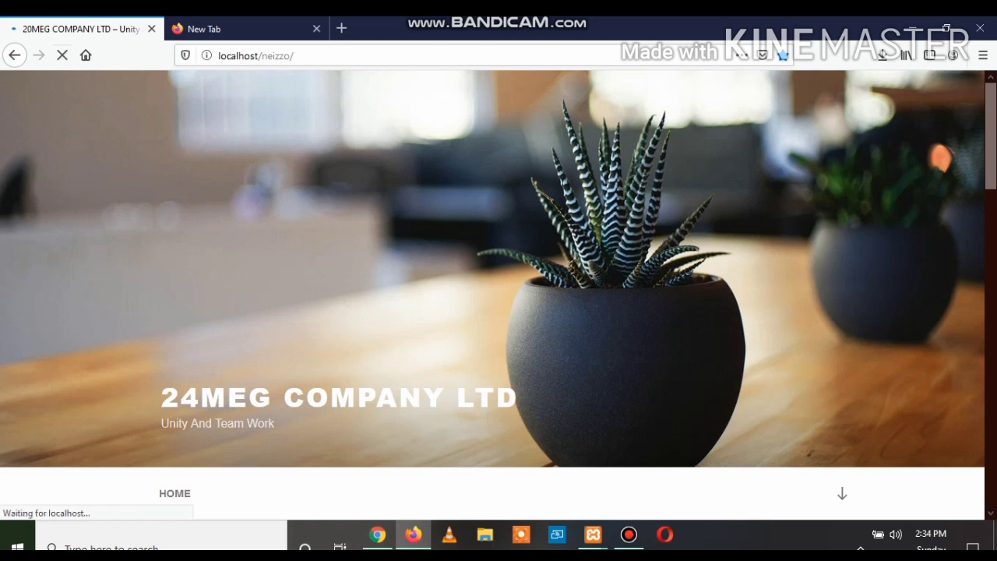
{"action": "scroll", "coordinate": [498, 296], "scroll_direction": "down", "scroll_amount": 4}
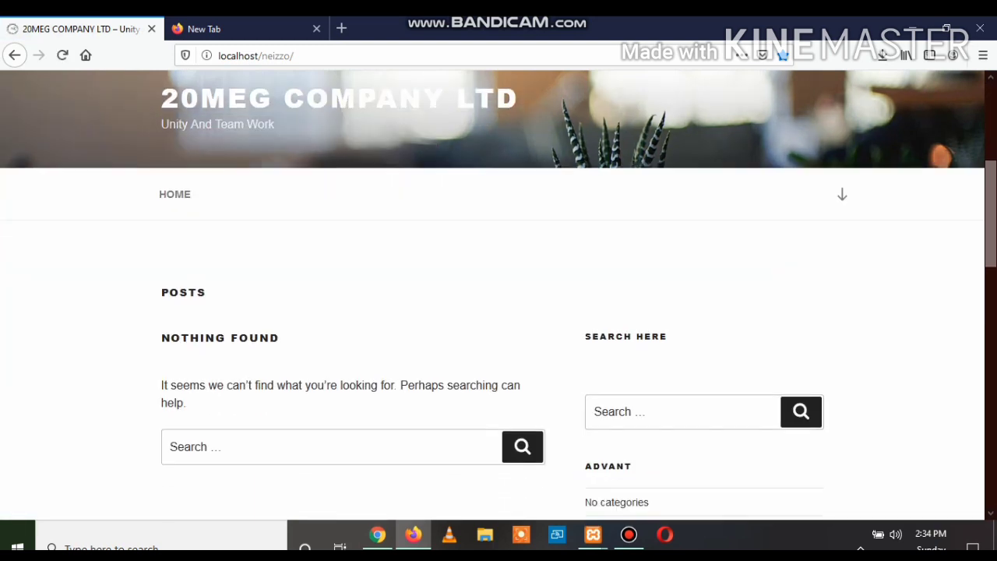
{"action": "scroll", "coordinate": [498, 296], "scroll_direction": "up", "scroll_amount": 1}
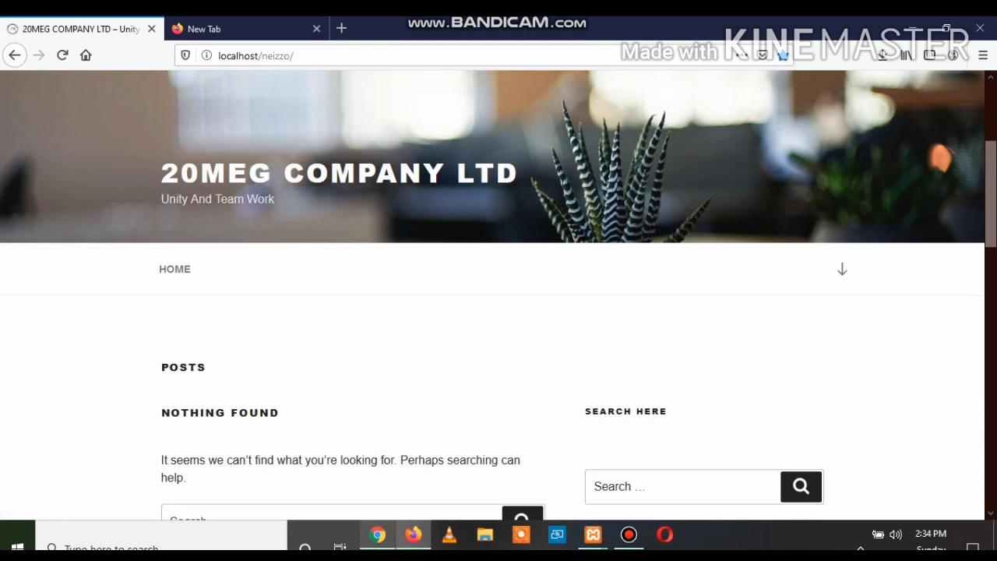
Tick Top Menu under the neizzo menu's Menu Locations and publish the change
{"action": "left_click", "coordinate": [377, 534]}
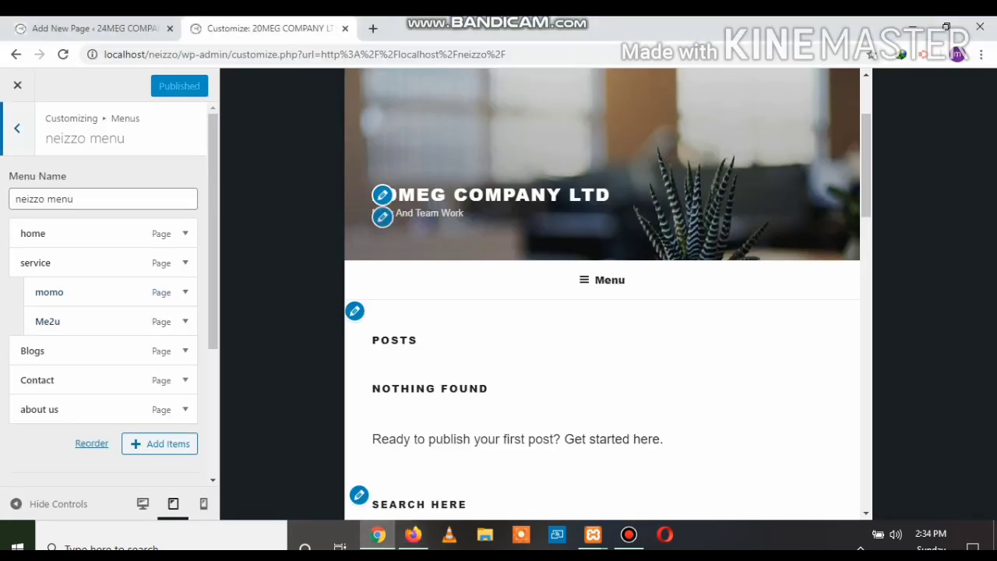
{"action": "left_click", "coordinate": [17, 129]}
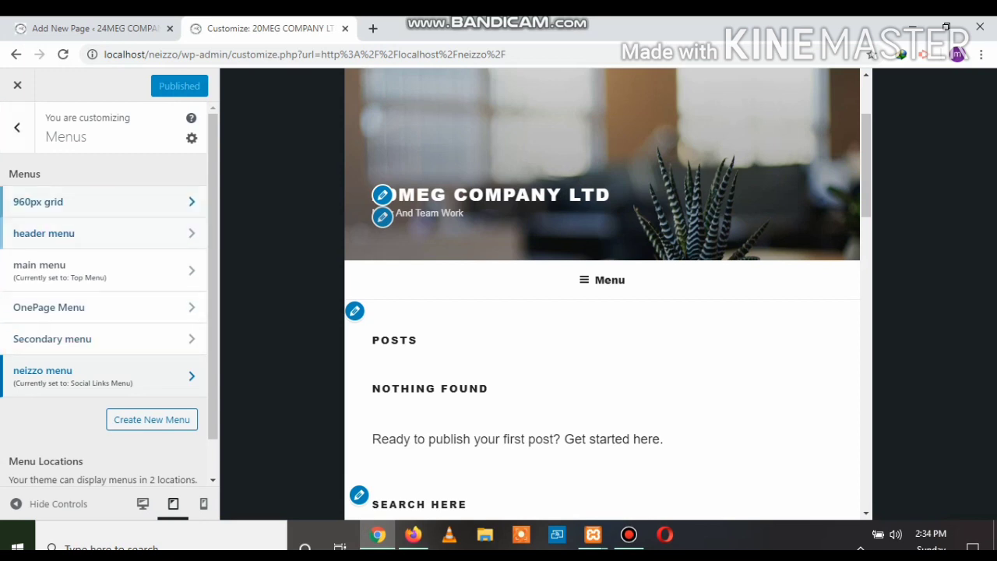
{"action": "left_click", "coordinate": [17, 128]}
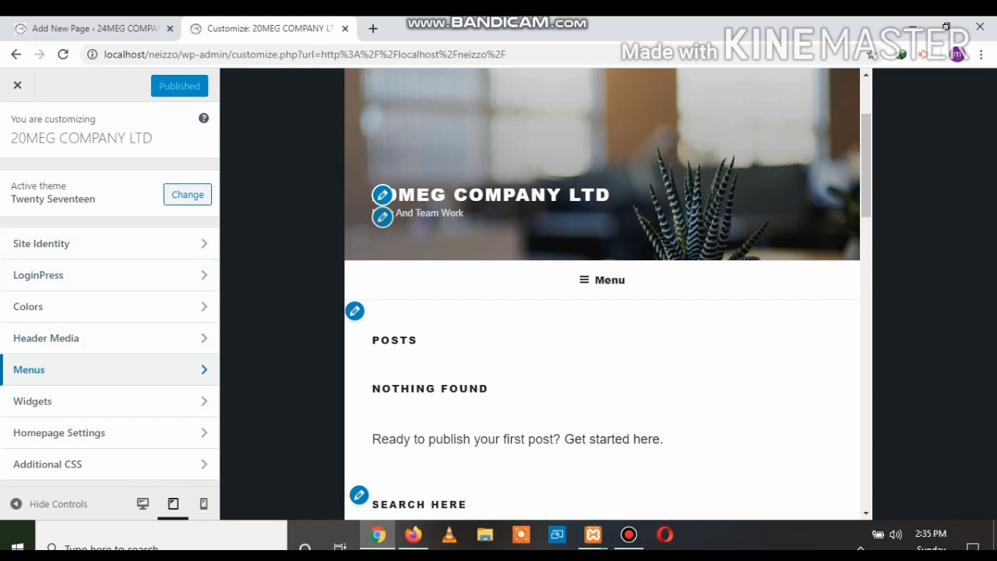
{"action": "left_click", "coordinate": [29, 369]}
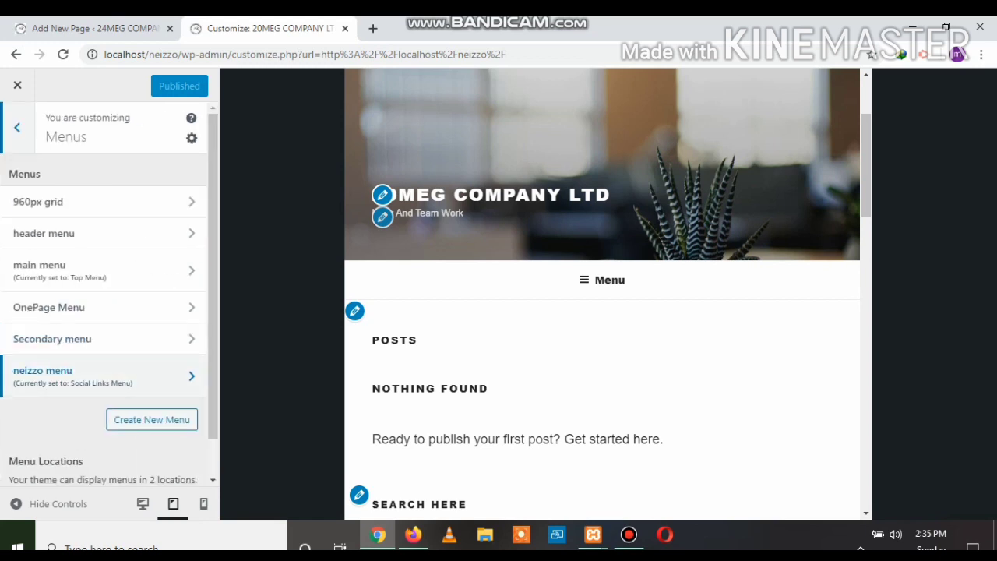
{"action": "left_click", "coordinate": [39, 377]}
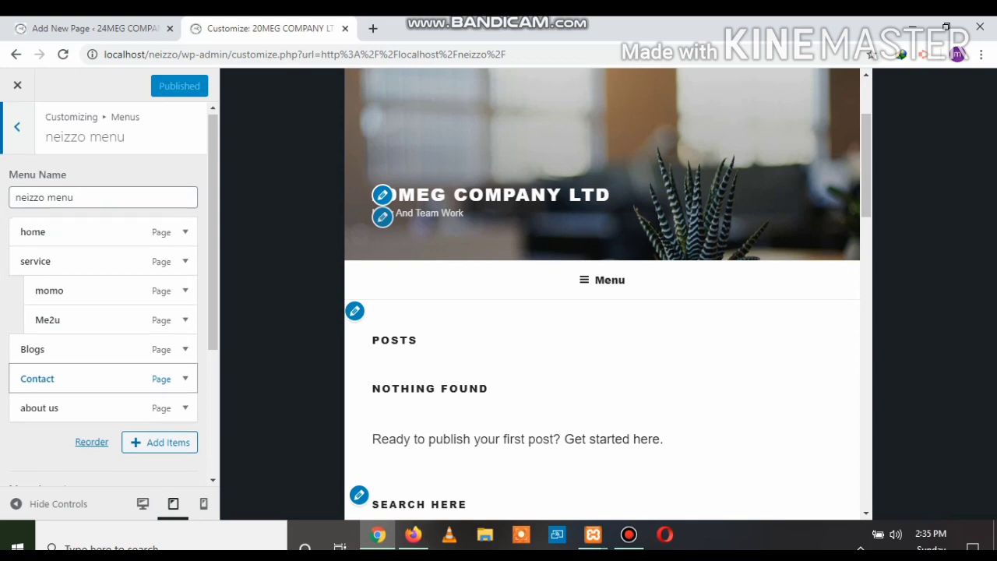
{"action": "scroll", "coordinate": [103, 312], "scroll_direction": "down", "scroll_amount": 3}
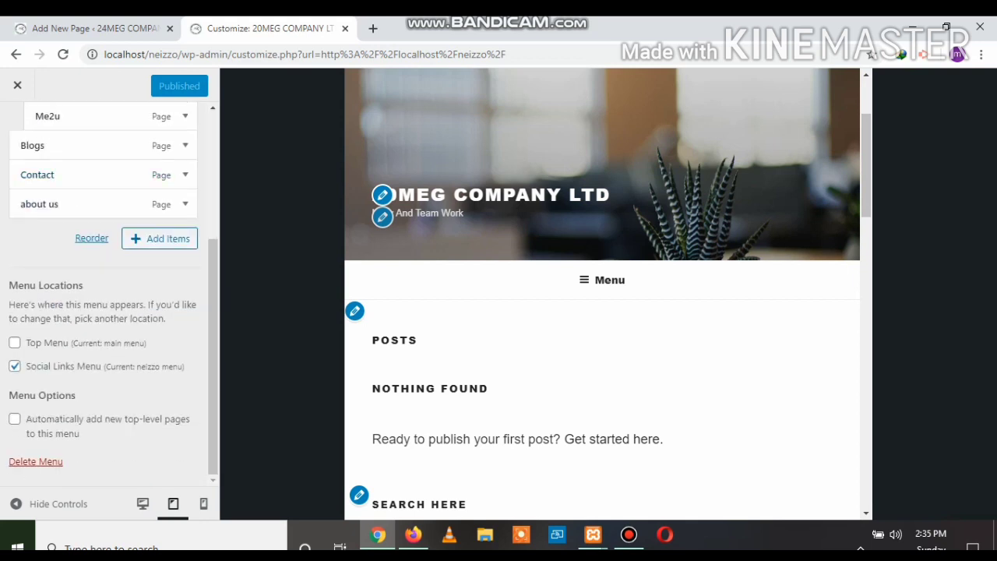
{"action": "left_click", "coordinate": [14, 343]}
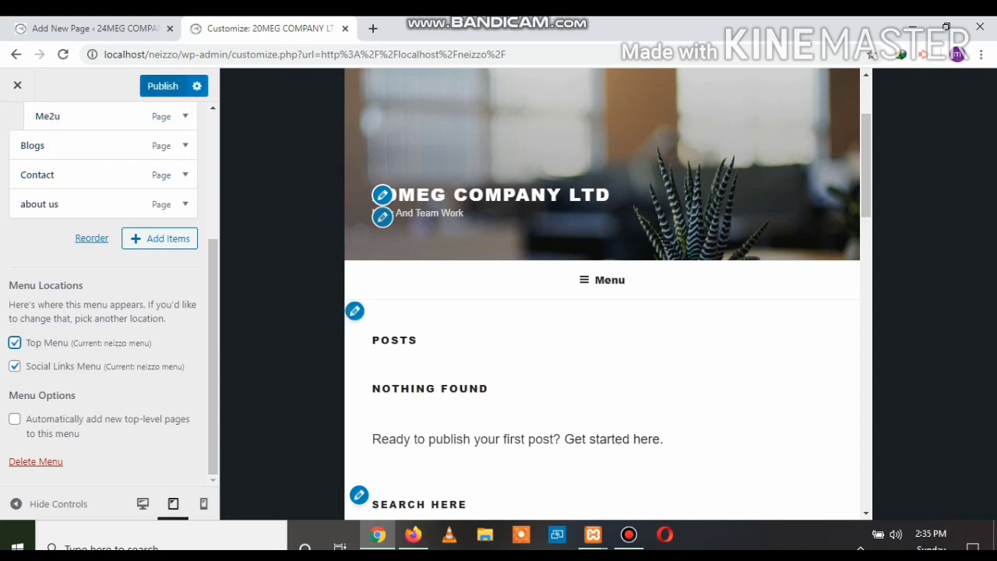
{"action": "left_click", "coordinate": [163, 85]}
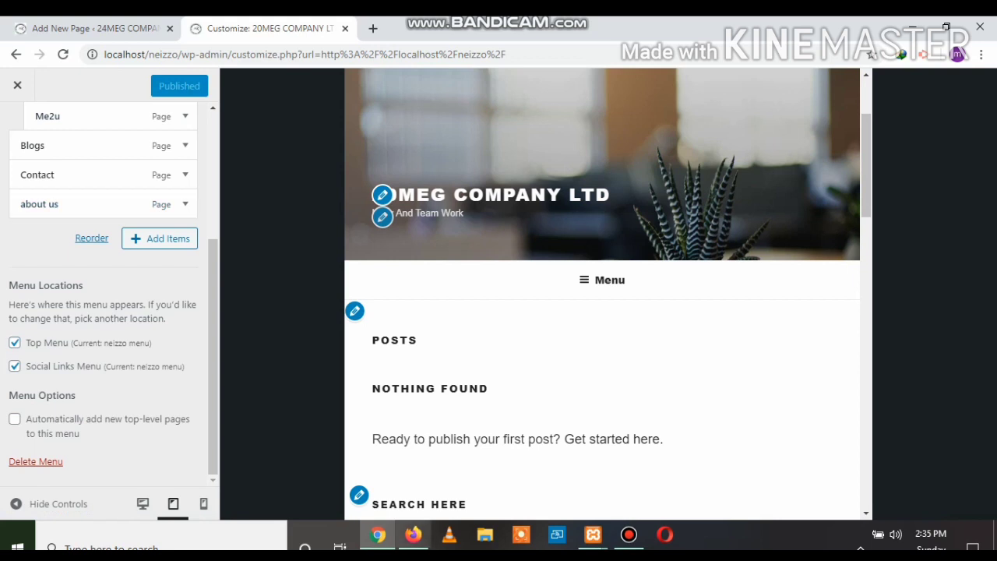
{"action": "left_click", "coordinate": [413, 534]}
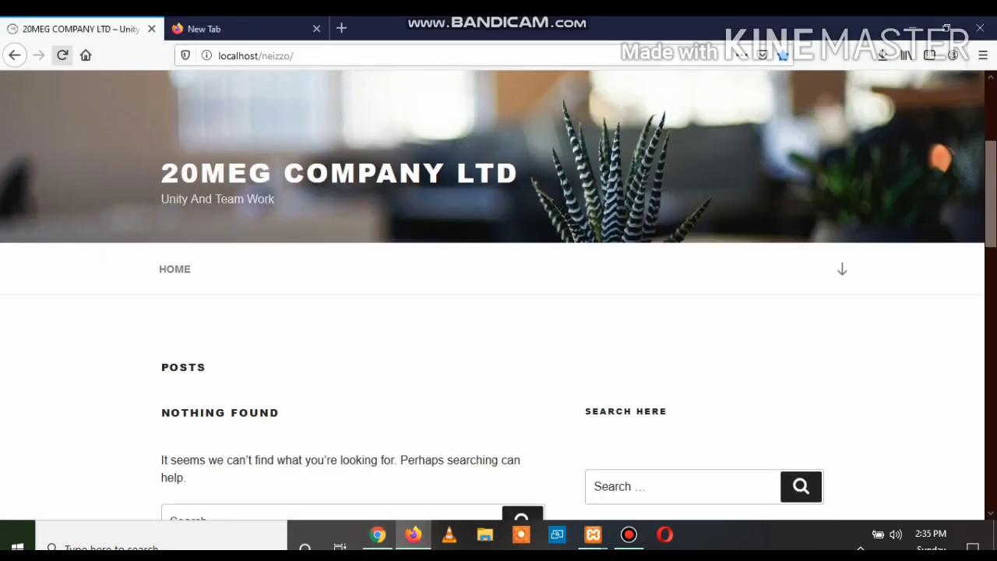
Reload the live site and reveal the service submenu showing momo and Me2u
{"action": "left_click", "coordinate": [62, 55]}
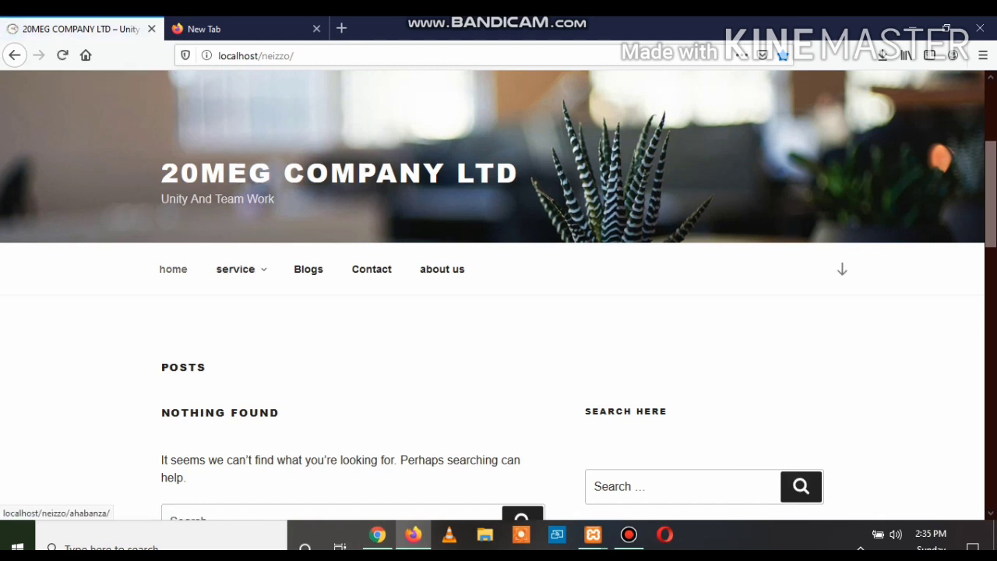
{"action": "mouse_move", "coordinate": [235, 268]}
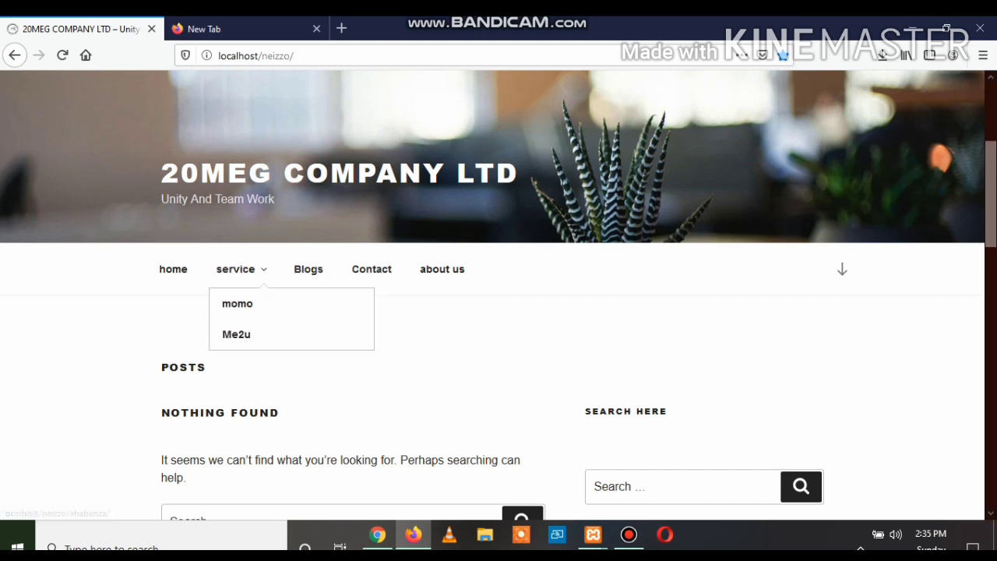
Switch from the customizer and Add New Page tabs back to the Pages list and reload it
{"action": "left_click", "coordinate": [377, 534]}
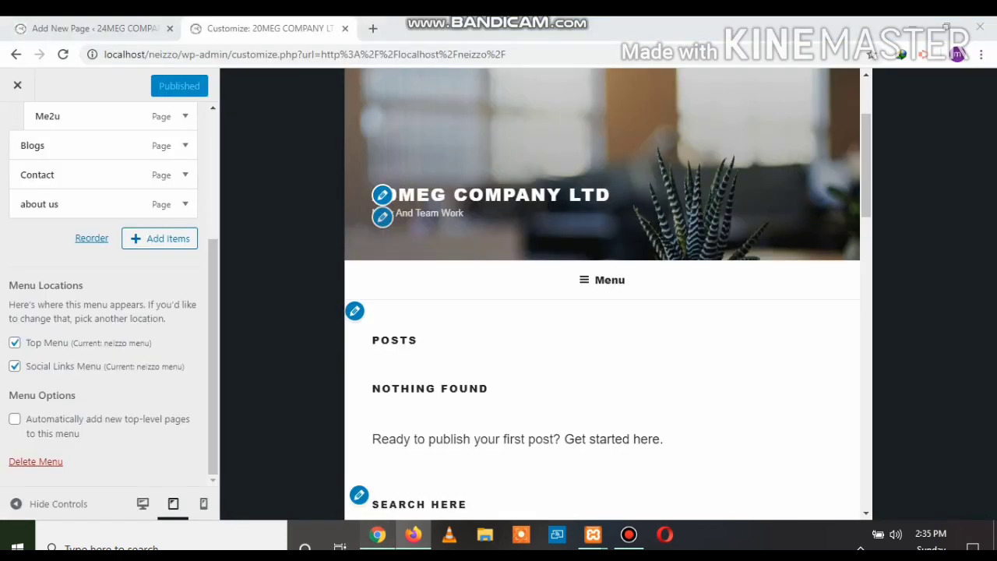
{"action": "scroll", "coordinate": [105, 296], "scroll_direction": "up", "scroll_amount": 3}
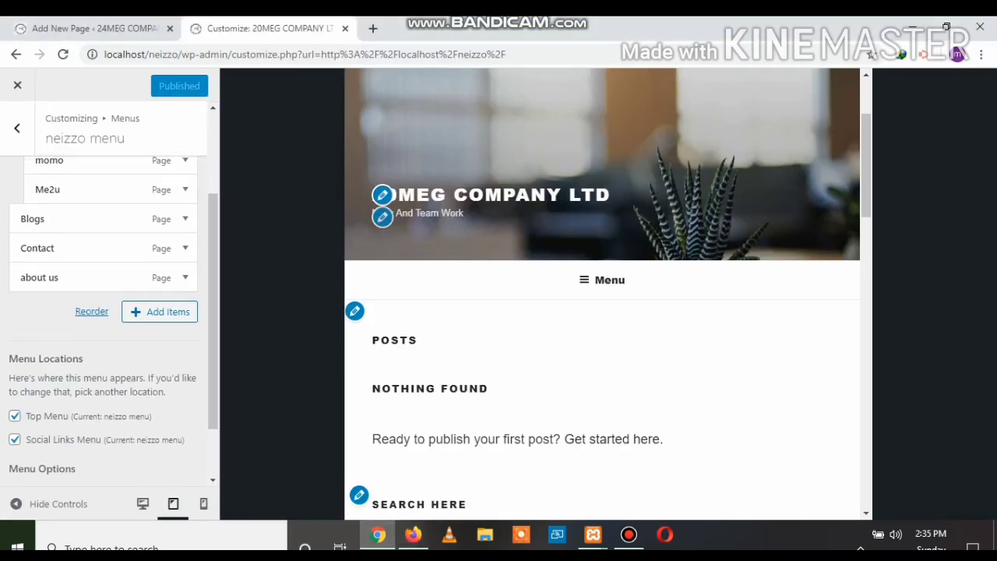
{"action": "left_click", "coordinate": [94, 28]}
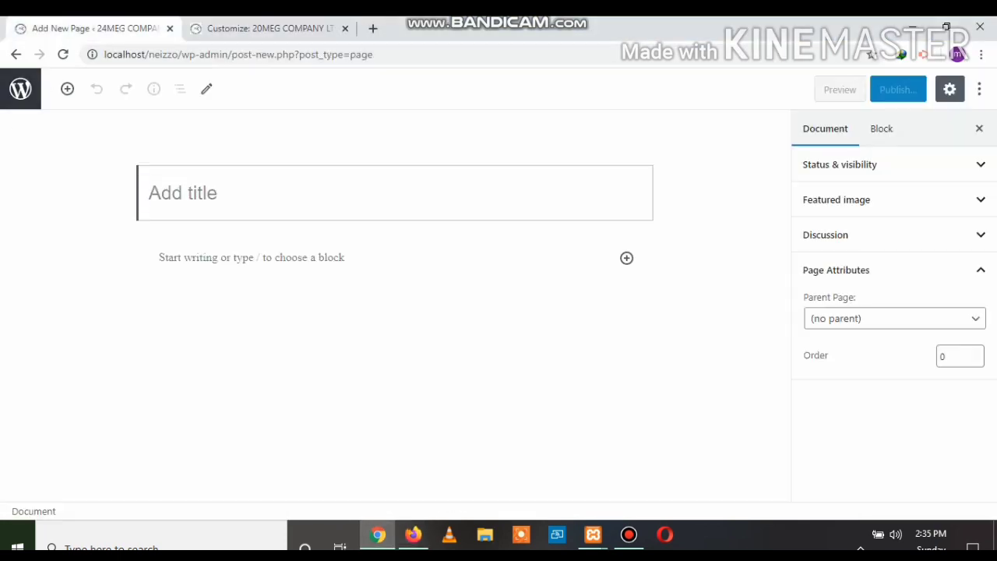
{"action": "left_click", "coordinate": [15, 54]}
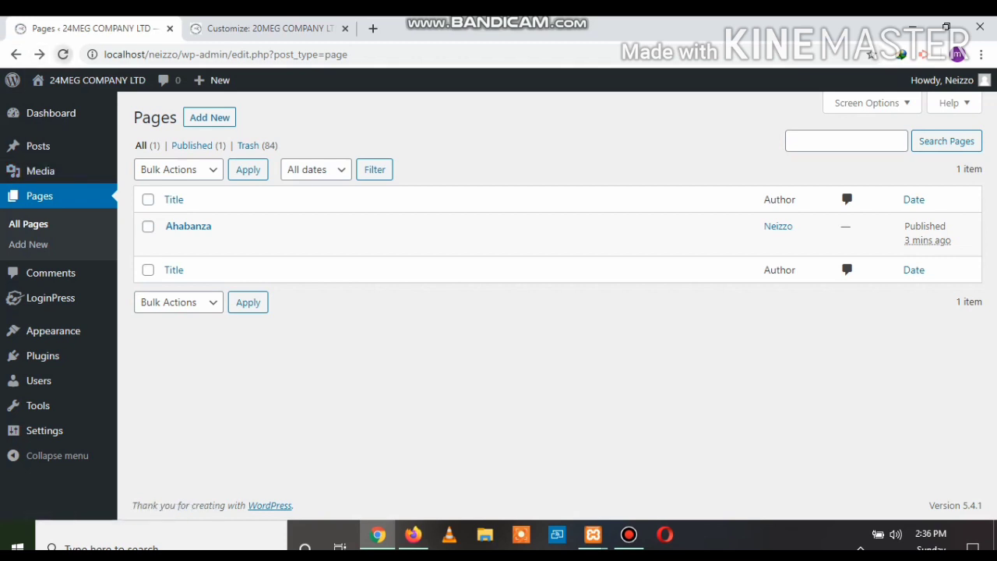
{"action": "left_click", "coordinate": [63, 54]}
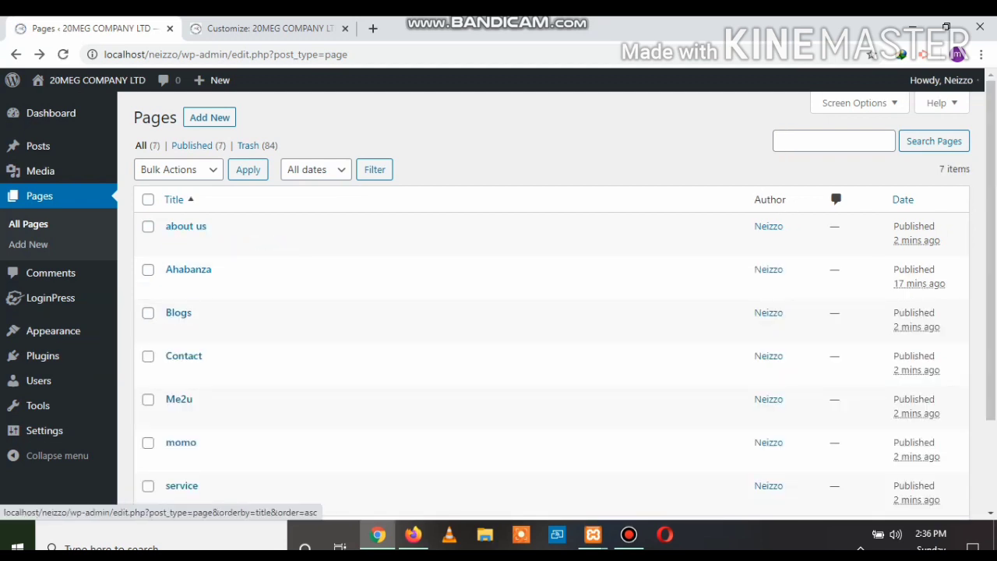
Review the seven published pages, including Ahabanza, Me2u, momo and service, and the admin sidebar menus
{"action": "scroll", "coordinate": [498, 296], "scroll_direction": "down", "scroll_amount": 3}
{"action": "scroll", "coordinate": [498, 296], "scroll_direction": "up", "scroll_amount": 3}
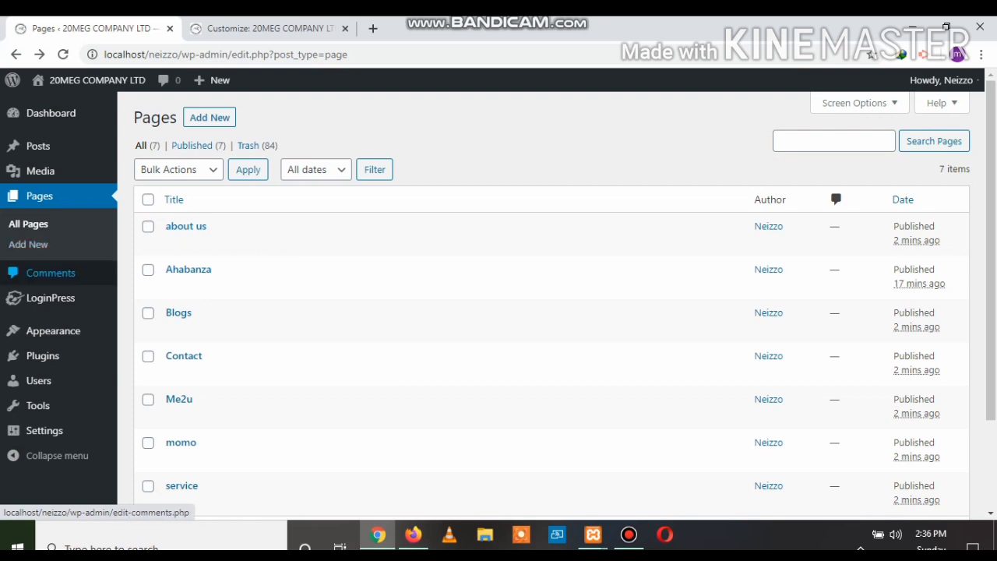
{"action": "scroll", "coordinate": [51, 273], "scroll_direction": "down", "scroll_amount": 1}
{"action": "mouse_move", "coordinate": [53, 331]}
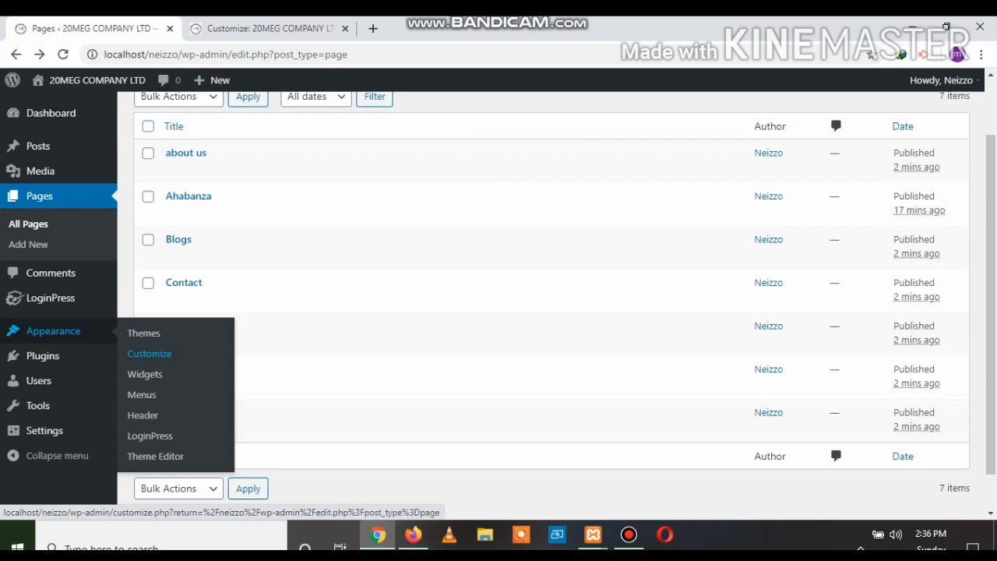
{"action": "scroll", "coordinate": [312, 249], "scroll_direction": "up", "scroll_amount": 1}
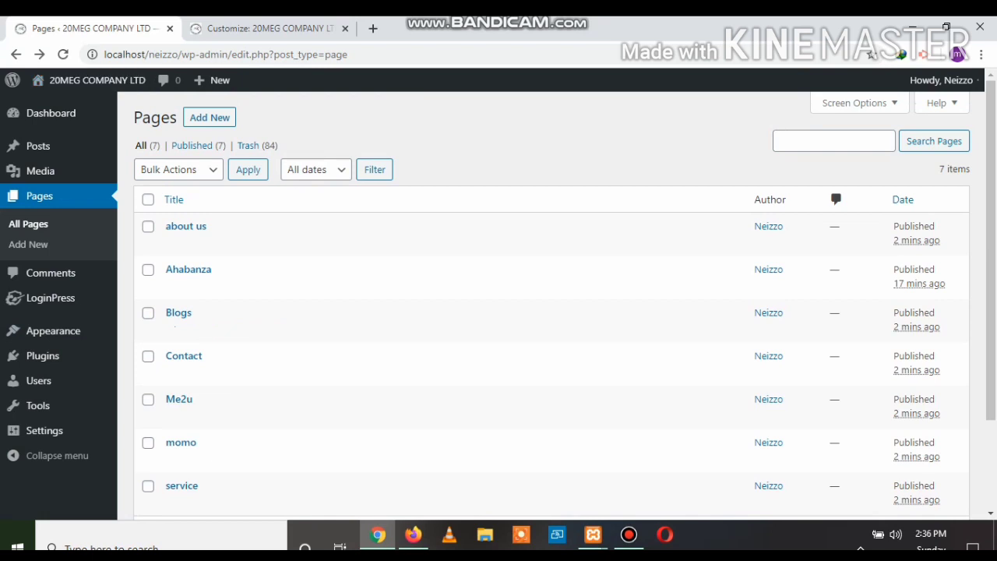
{"action": "left_click", "coordinate": [270, 29]}
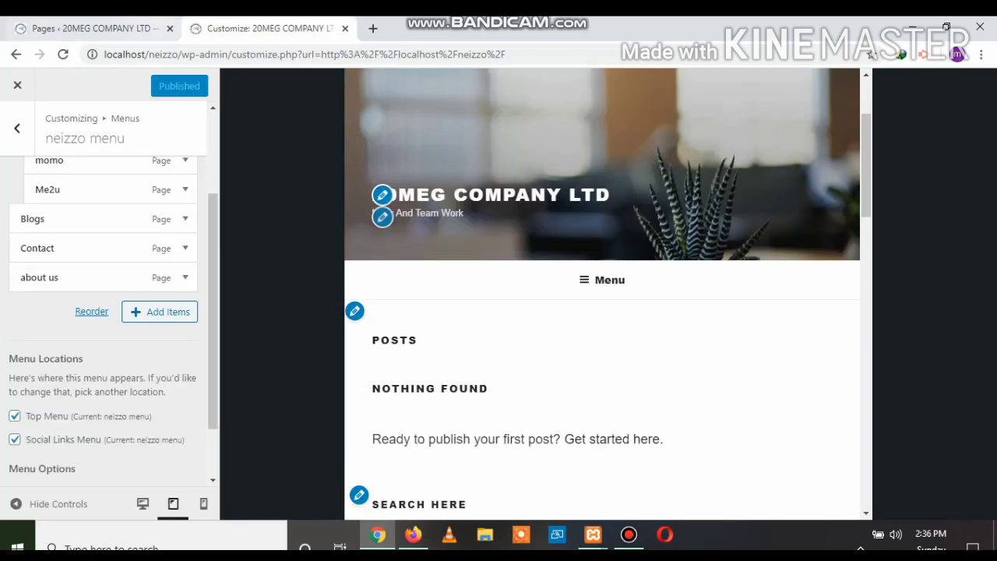
{"action": "left_click", "coordinate": [106, 29]}
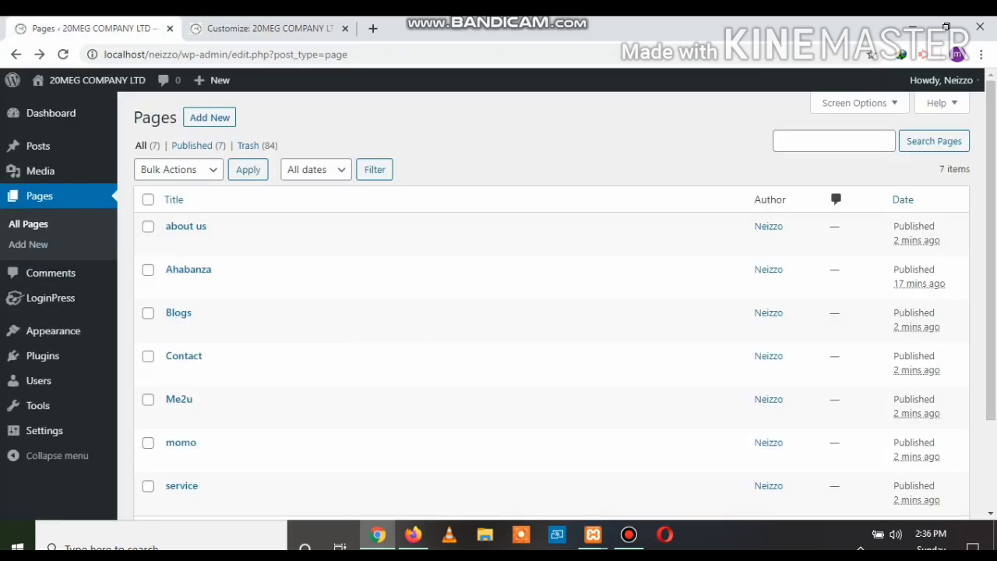
{"action": "mouse_move", "coordinate": [43, 355]}
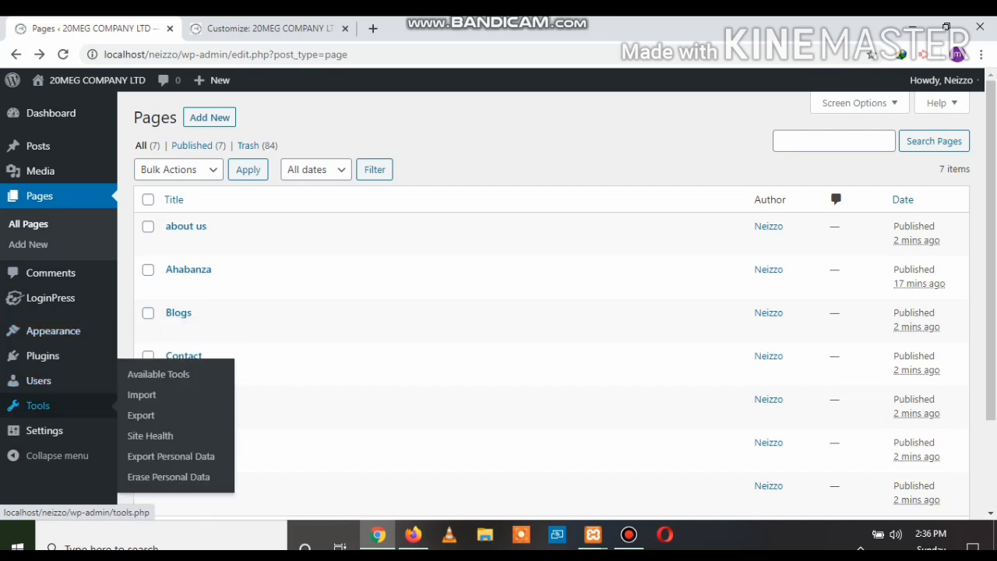
{"action": "mouse_move", "coordinate": [51, 299]}
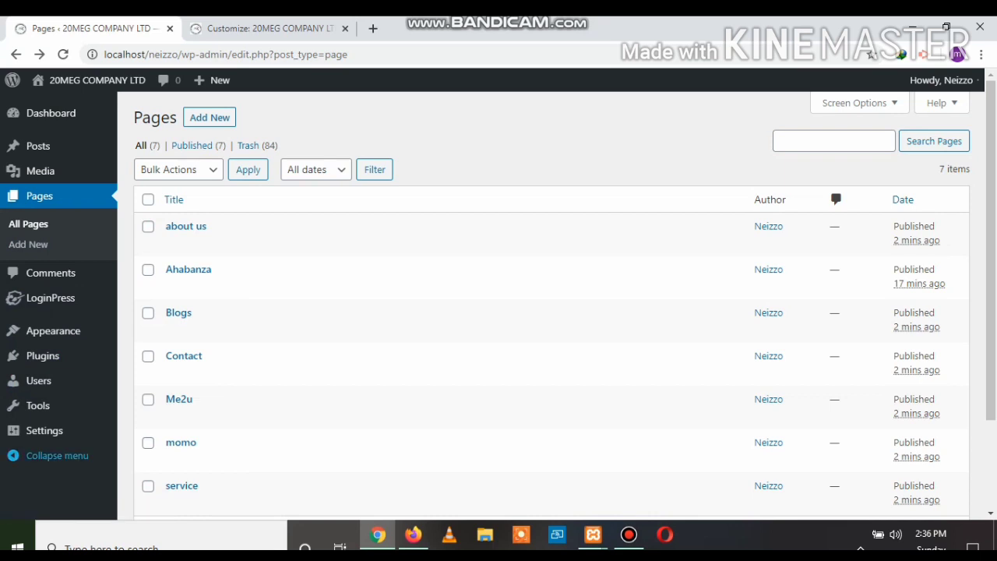
{"action": "mouse_move", "coordinate": [44, 430]}
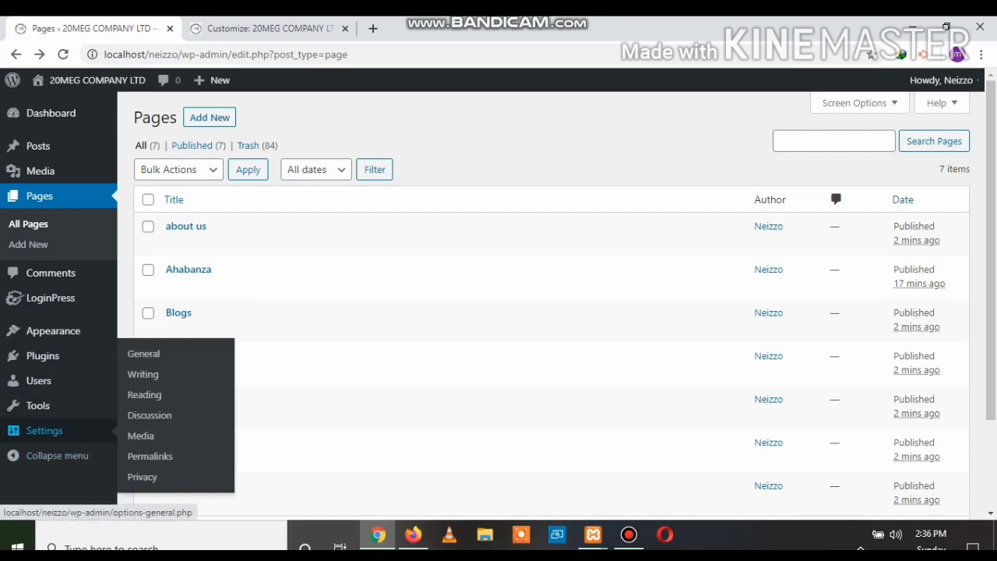
Open General Settings and compare the site title and tagline with the live front page
{"action": "left_click", "coordinate": [143, 353]}
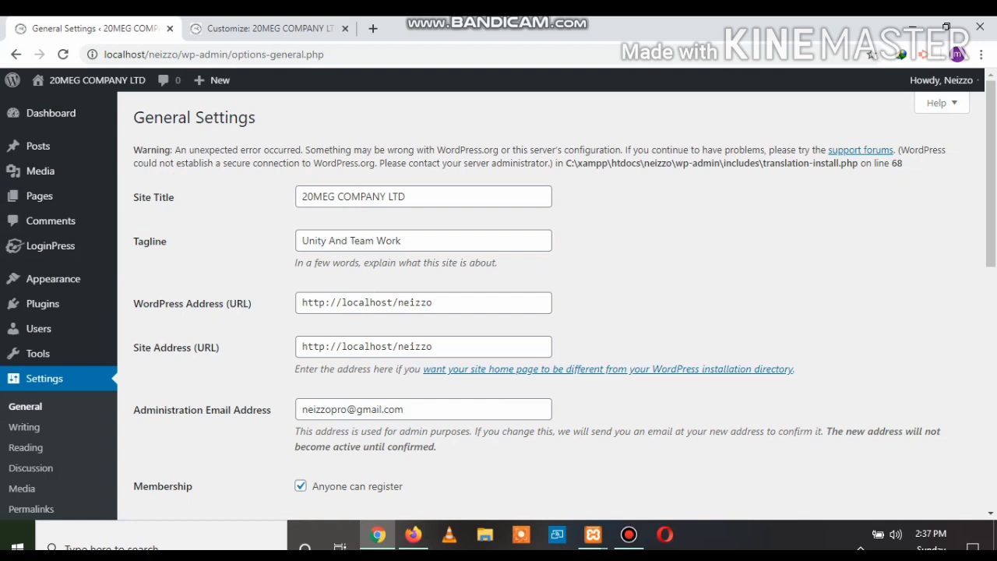
{"action": "triple_click", "coordinate": [353, 196]}
{"action": "left_click_drag", "start_coordinate": [401, 241], "coordinate": [300, 240]}
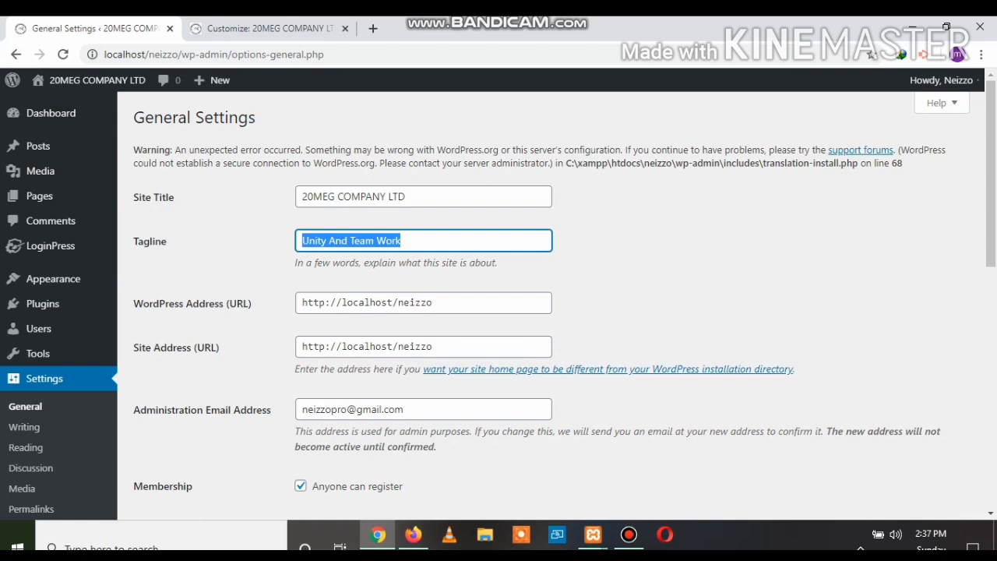
{"action": "left_click", "coordinate": [412, 534]}
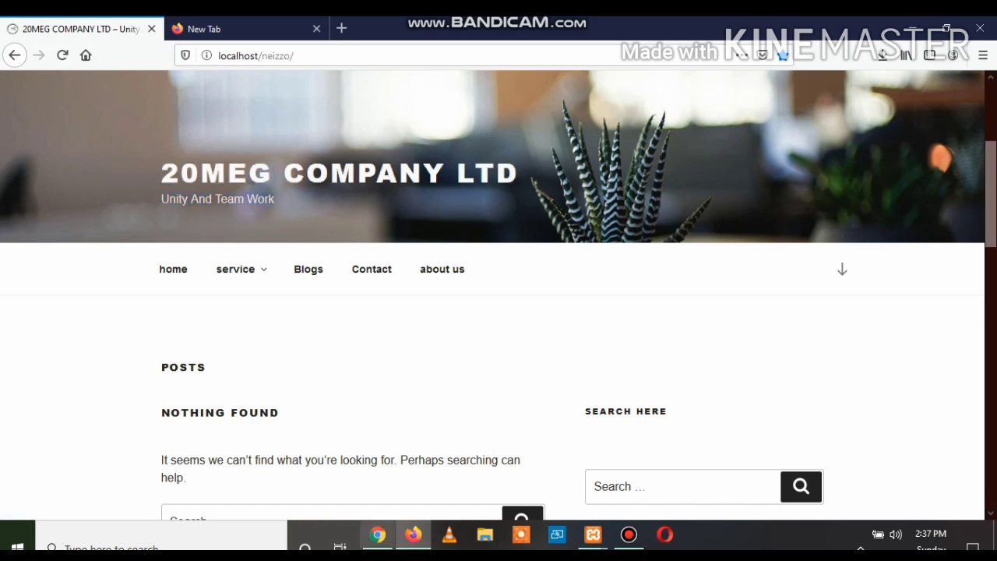
{"action": "left_click", "coordinate": [377, 535]}
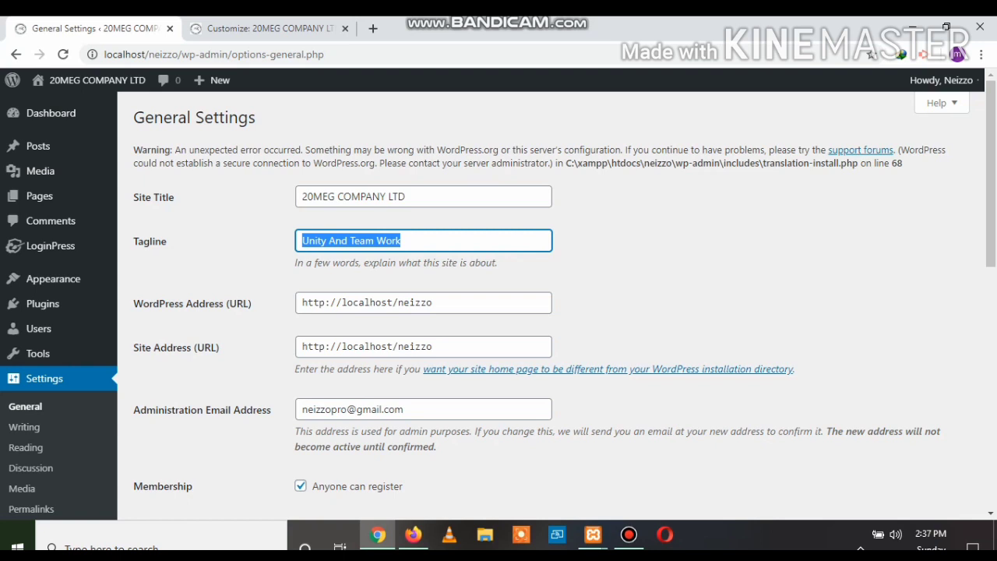
Look at the administration email field and untick Anyone can register
{"action": "scroll", "coordinate": [499, 300], "scroll_direction": "down", "scroll_amount": 1}
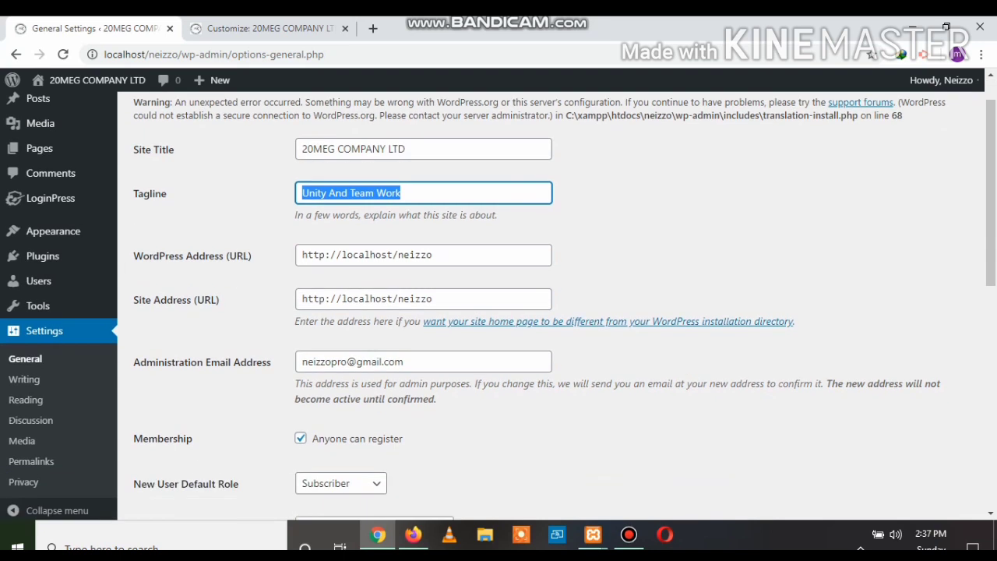
{"action": "left_click_drag", "start_coordinate": [409, 336], "coordinate": [299, 336]}
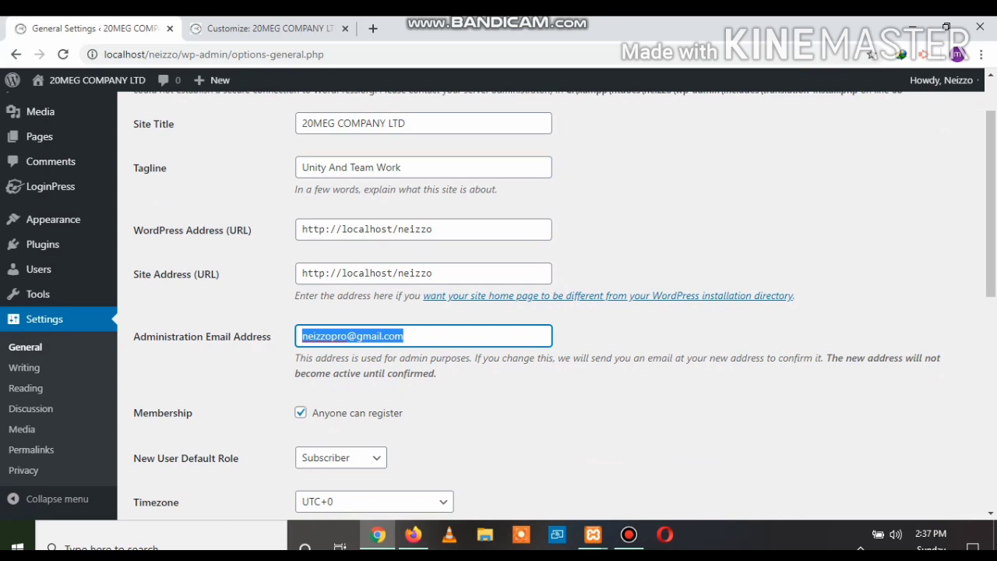
{"action": "left_click", "coordinate": [600, 461]}
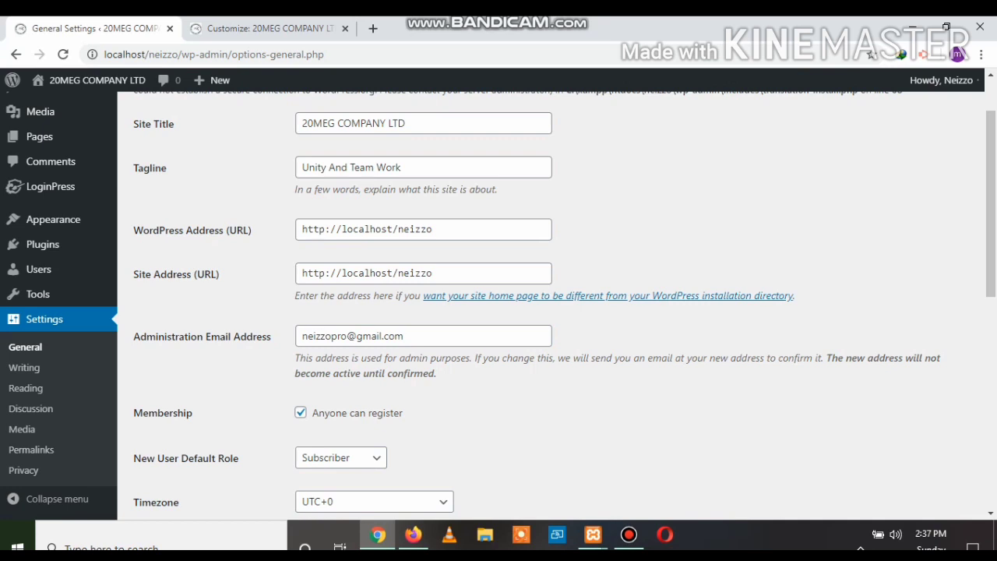
{"action": "left_click", "coordinate": [300, 412]}
Re-tick Anyone can register and keep Subscriber as the new-user default role
{"action": "left_click", "coordinate": [301, 413]}
{"action": "scroll", "coordinate": [545, 303], "scroll_direction": "down", "scroll_amount": 2}
{"action": "left_click", "coordinate": [340, 311]}
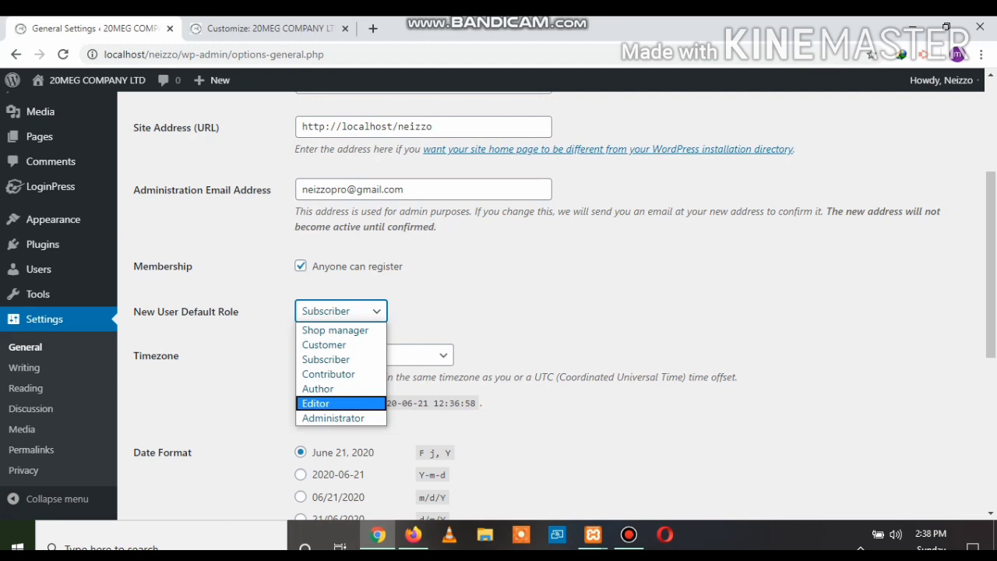
{"action": "key", "text": "Escape"}
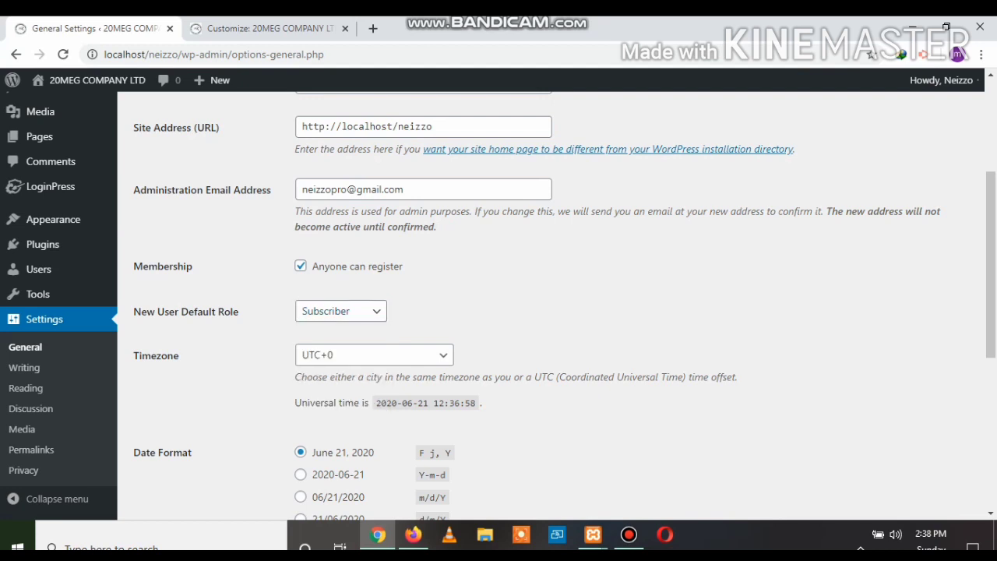
Review the unsaved settings: timezone UTC+0, date format F j, Y, time g:i a, week starting Monday
{"action": "scroll", "coordinate": [557, 304], "scroll_direction": "down", "scroll_amount": 3}
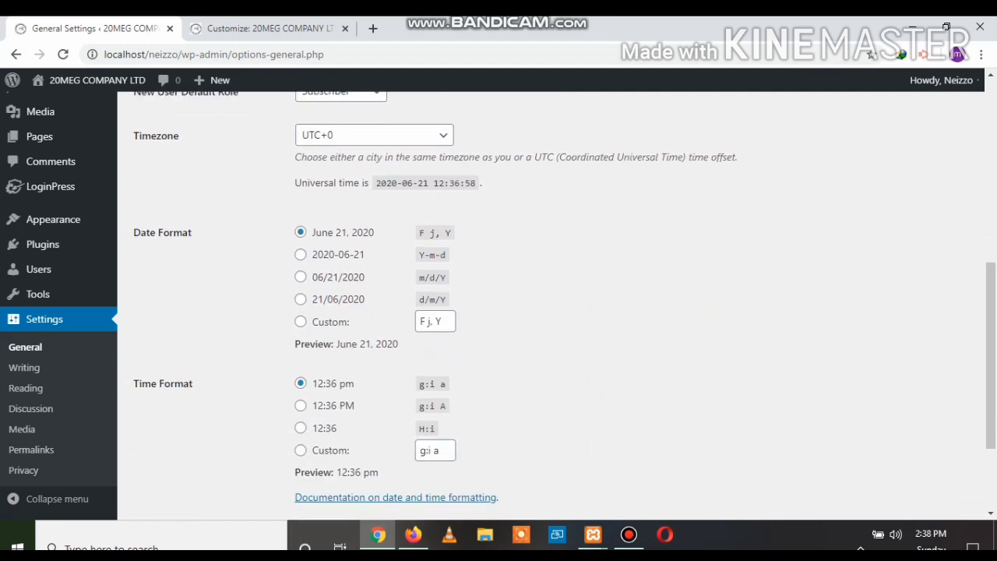
{"action": "scroll", "coordinate": [557, 304], "scroll_direction": "up", "scroll_amount": 1}
{"action": "scroll", "coordinate": [557, 304], "scroll_direction": "up", "scroll_amount": 2}
{"action": "scroll", "coordinate": [557, 304], "scroll_direction": "down", "scroll_amount": 4}
{"action": "scroll", "coordinate": [557, 303], "scroll_direction": "up", "scroll_amount": 2}
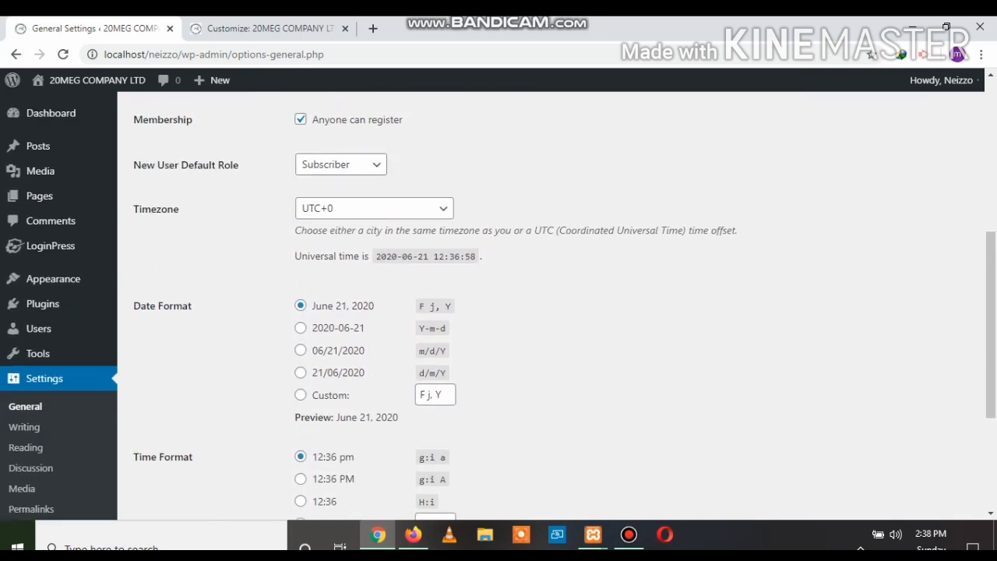
{"action": "scroll", "coordinate": [557, 303], "scroll_direction": "down", "scroll_amount": 3}
{"action": "scroll", "coordinate": [557, 303], "scroll_direction": "up", "scroll_amount": 2}
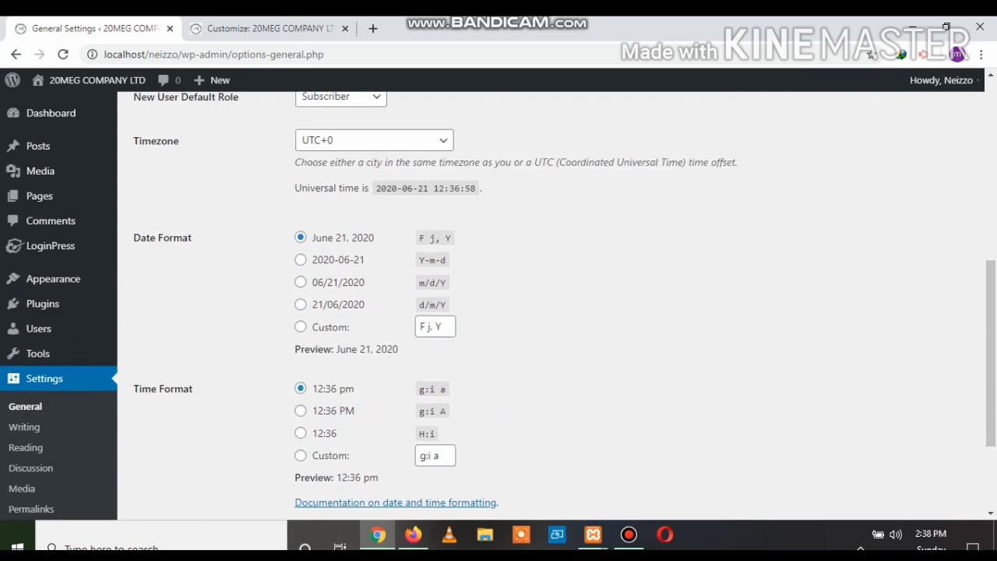
{"action": "scroll", "coordinate": [557, 304], "scroll_direction": "down", "scroll_amount": 2}
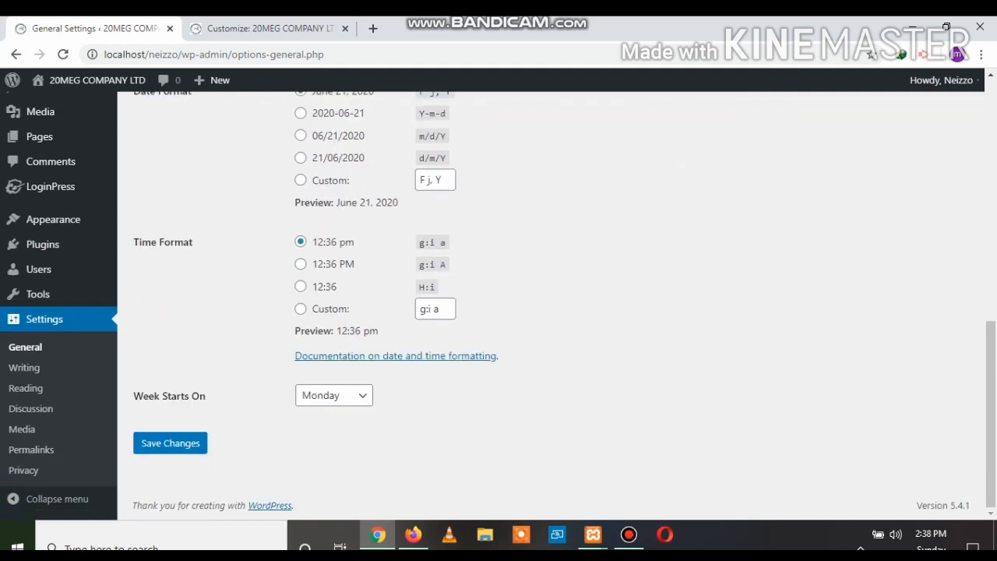
{"action": "scroll", "coordinate": [557, 304], "scroll_direction": "up", "scroll_amount": 6}
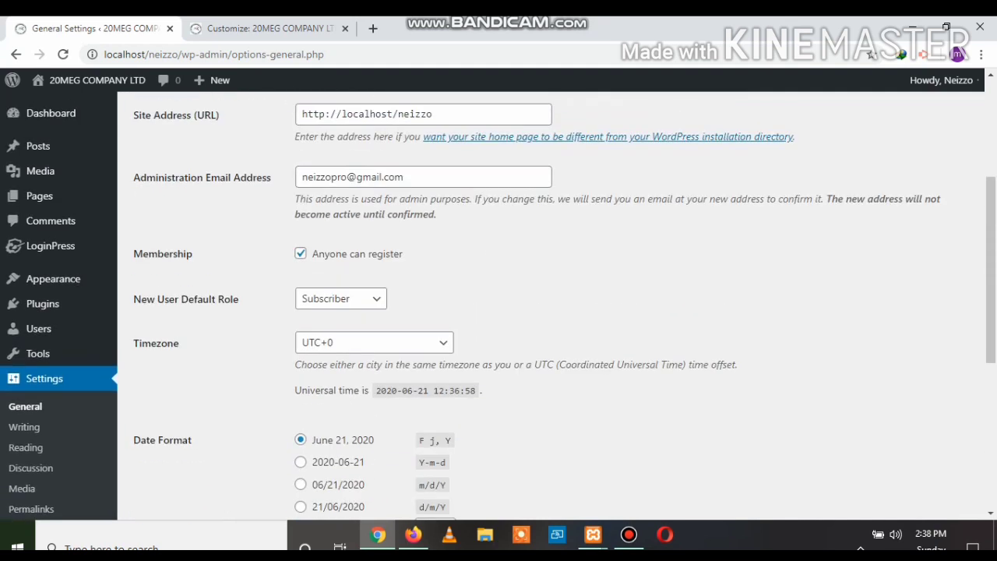
{"action": "scroll", "coordinate": [557, 304], "scroll_direction": "up", "scroll_amount": 2}
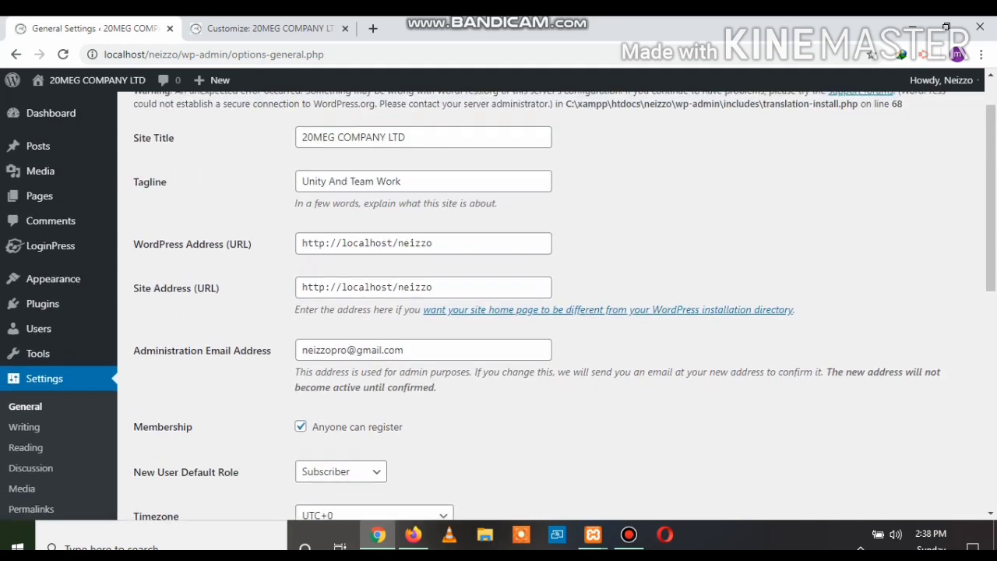
{"action": "scroll", "coordinate": [557, 304], "scroll_direction": "down", "scroll_amount": 3}
{"action": "scroll", "coordinate": [557, 304], "scroll_direction": "down", "scroll_amount": 4}
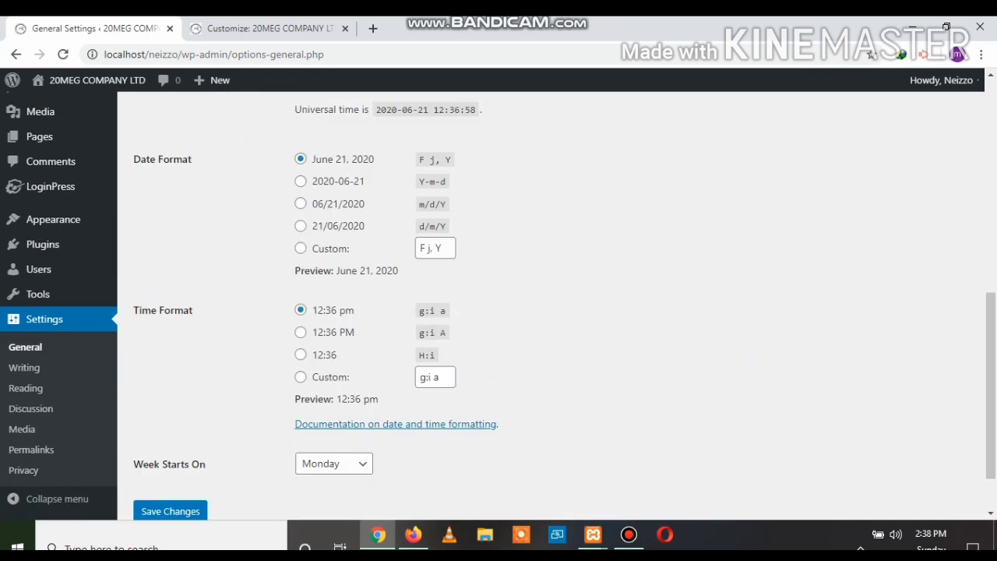
{"action": "scroll", "coordinate": [557, 303], "scroll_direction": "down", "scroll_amount": 1}
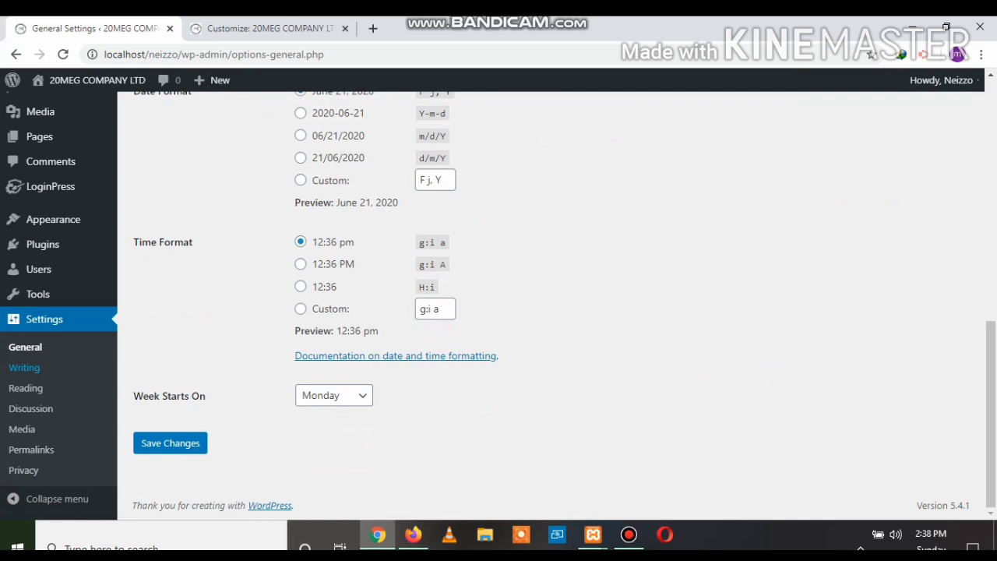
Open Settings > Writing and look over the writing options
{"action": "left_click", "coordinate": [24, 367]}
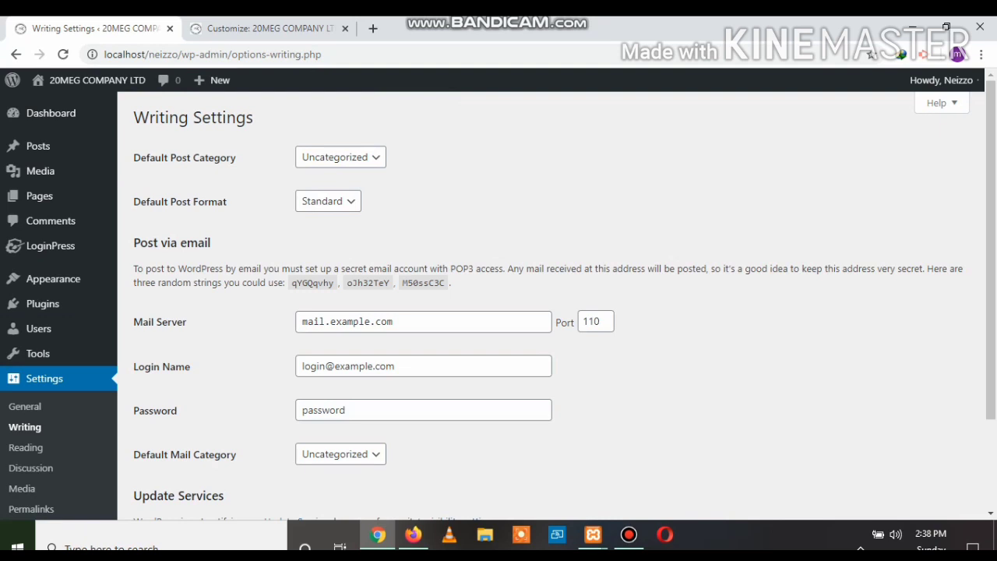
{"action": "scroll", "coordinate": [545, 303], "scroll_direction": "down", "scroll_amount": 2}
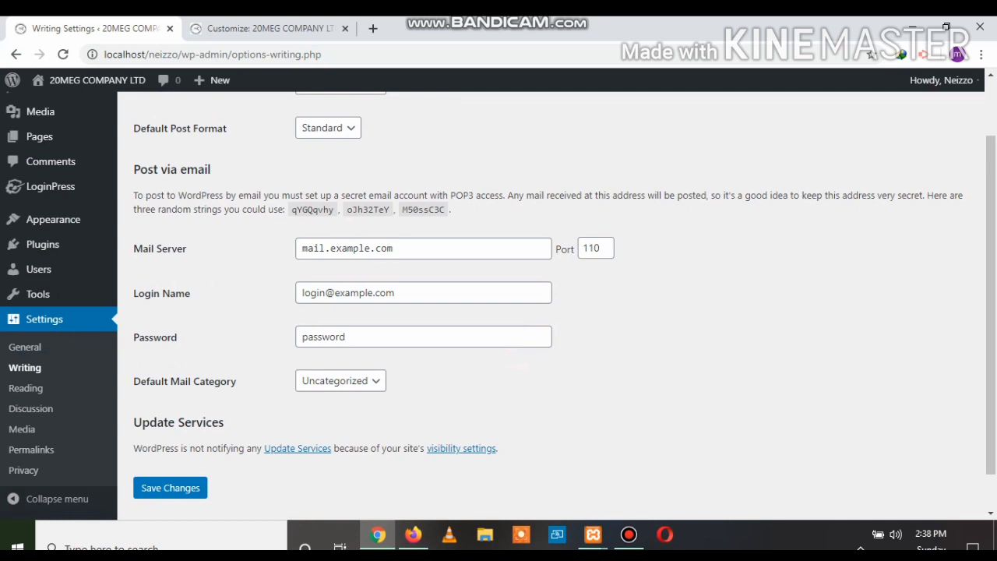
{"action": "scroll", "coordinate": [23, 475], "scroll_direction": "down", "scroll_amount": 1}
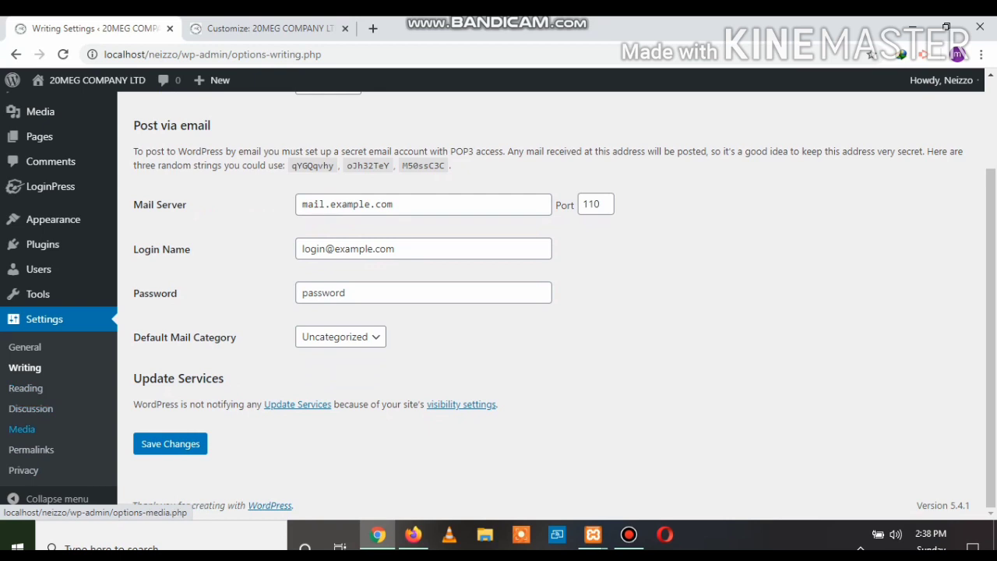
Open Privacy Settings, which warns the current Privacy Policy page is in the Trash
{"action": "left_click", "coordinate": [23, 470]}
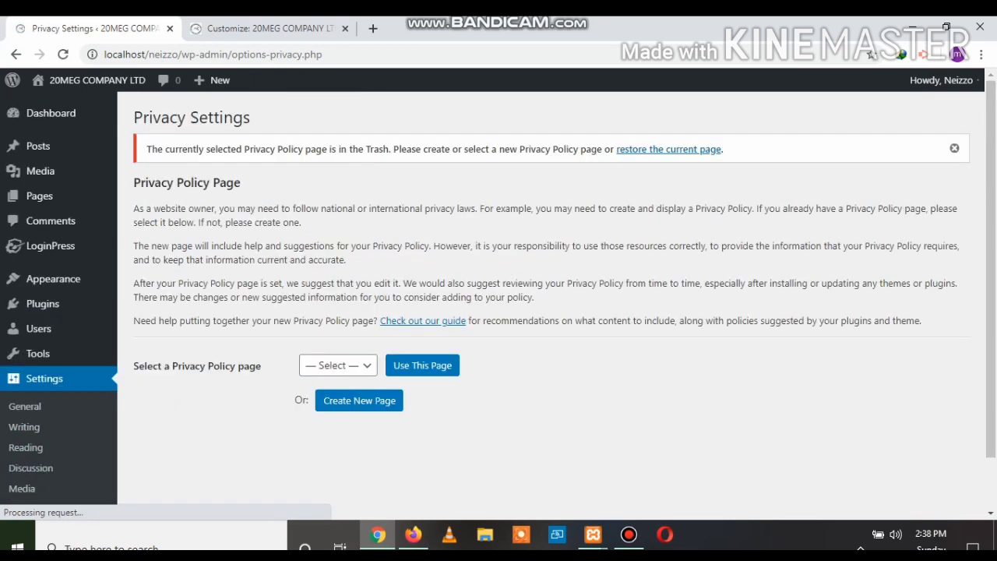
{"action": "scroll", "coordinate": [545, 312], "scroll_direction": "down", "scroll_amount": 2}
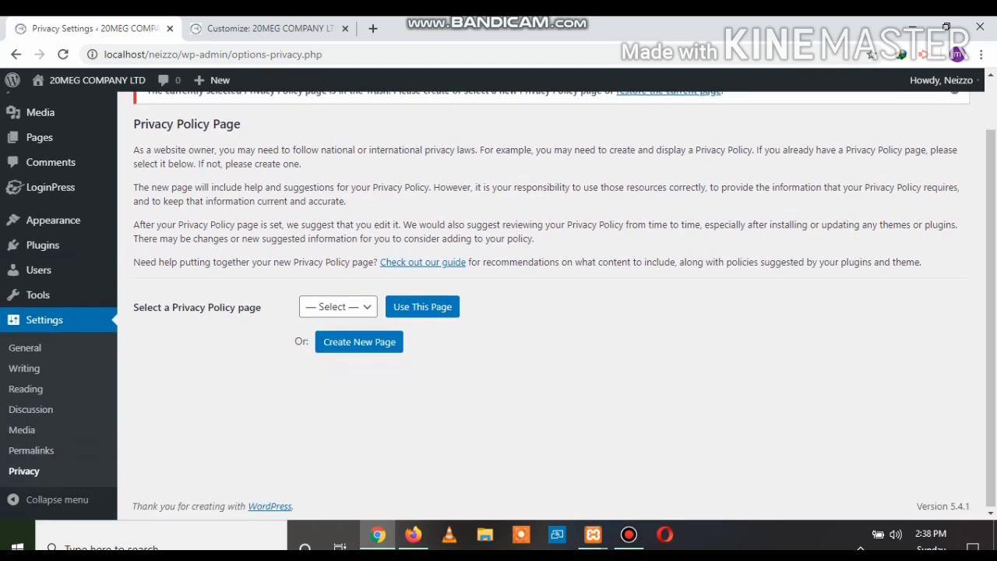
{"action": "scroll", "coordinate": [545, 311], "scroll_direction": "up", "scroll_amount": 2}
{"action": "scroll", "coordinate": [24, 426], "scroll_direction": "down", "scroll_amount": 1}
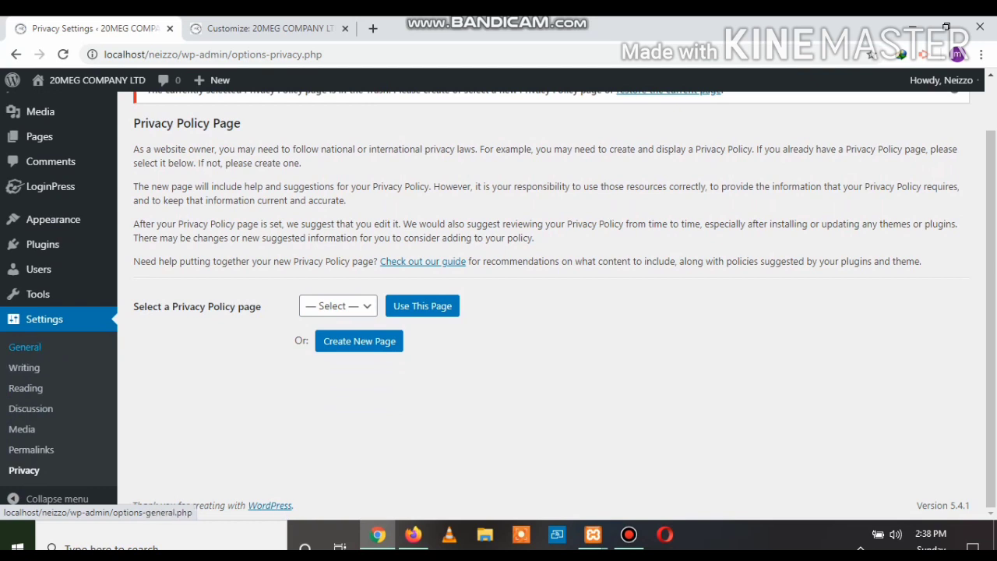
Return to General Settings and check the Date Format, Time Format and Week Starts On options
{"action": "left_click", "coordinate": [24, 346]}
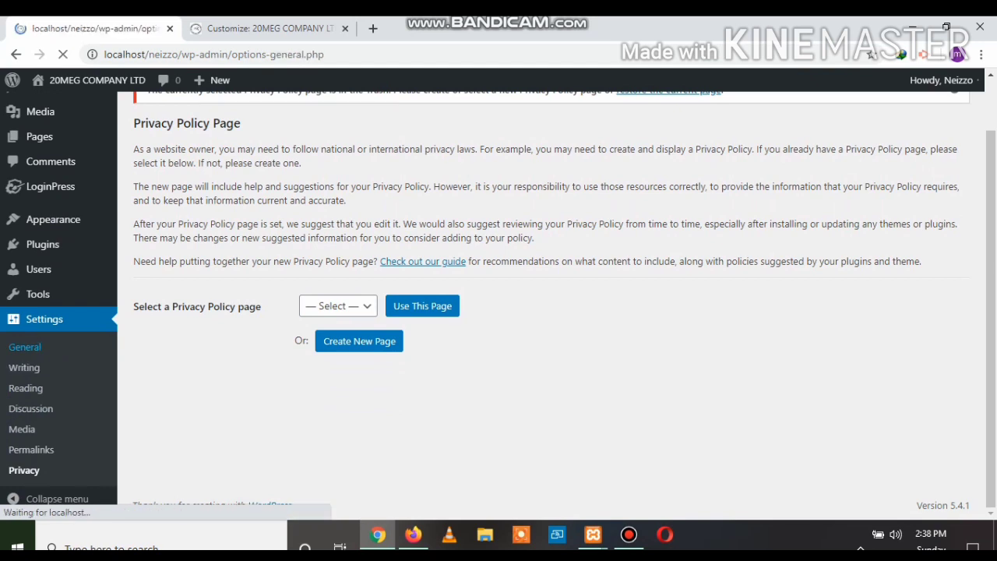
{"action": "scroll", "coordinate": [498, 296], "scroll_direction": "down", "scroll_amount": 4}
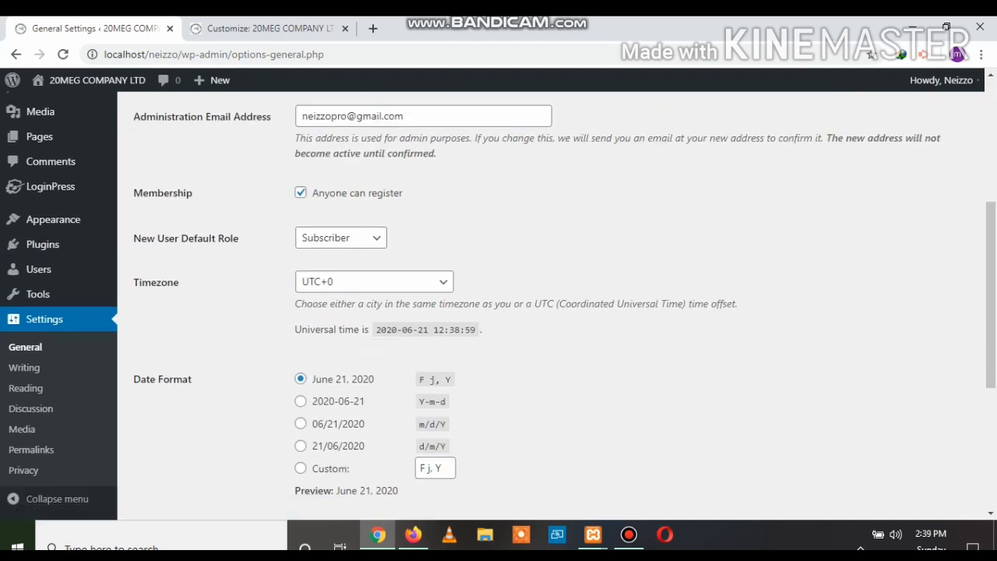
{"action": "scroll", "coordinate": [498, 304], "scroll_direction": "down", "scroll_amount": 4}
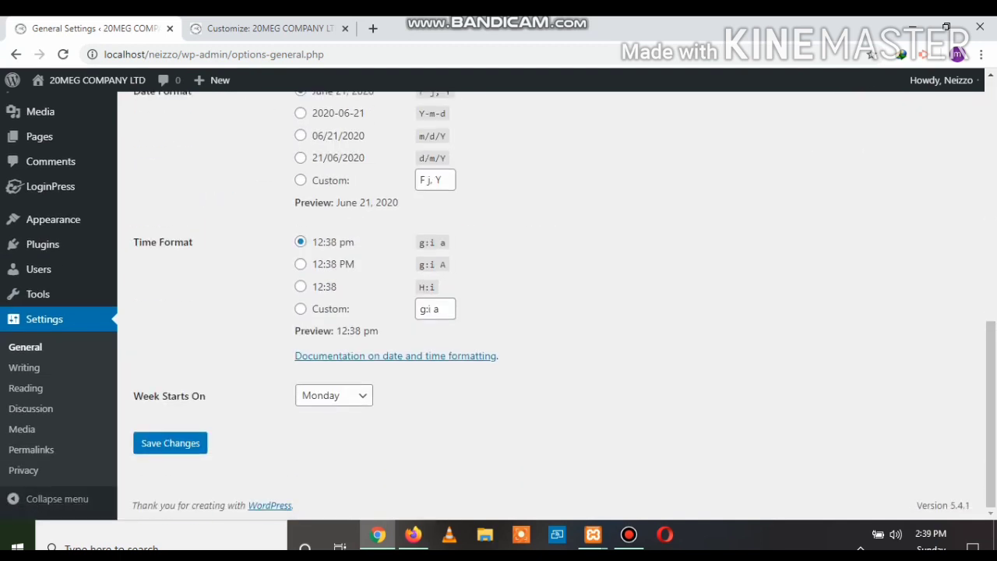
{"action": "scroll", "coordinate": [498, 303], "scroll_direction": "up", "scroll_amount": 6}
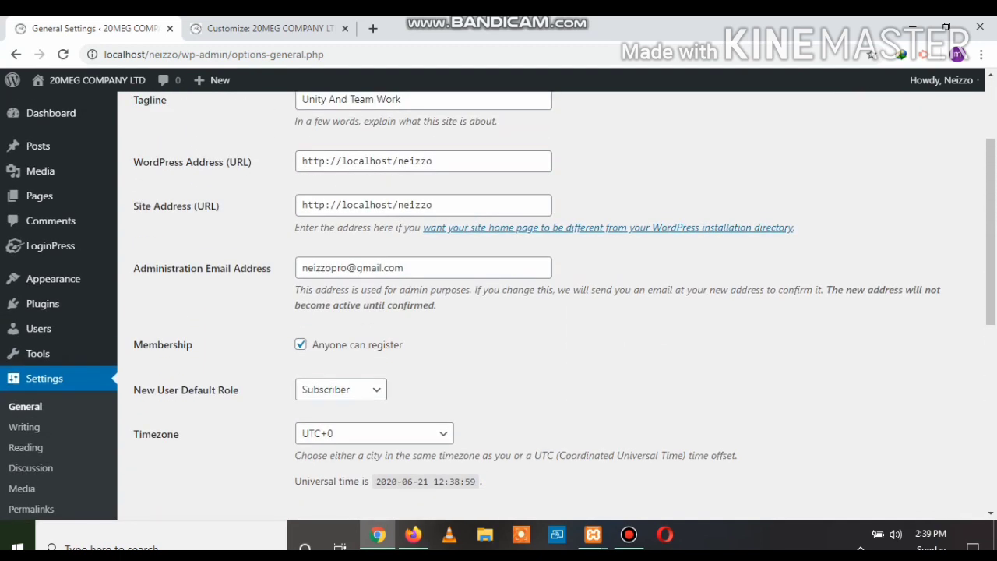
{"action": "scroll", "coordinate": [499, 304], "scroll_direction": "up", "scroll_amount": 2}
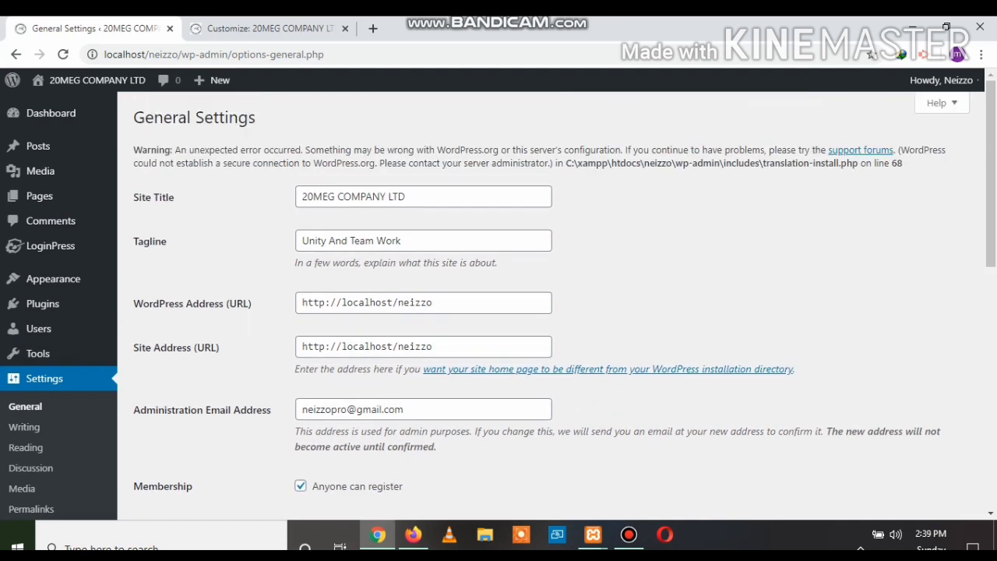
{"action": "scroll", "coordinate": [499, 304], "scroll_direction": "down", "scroll_amount": 8}
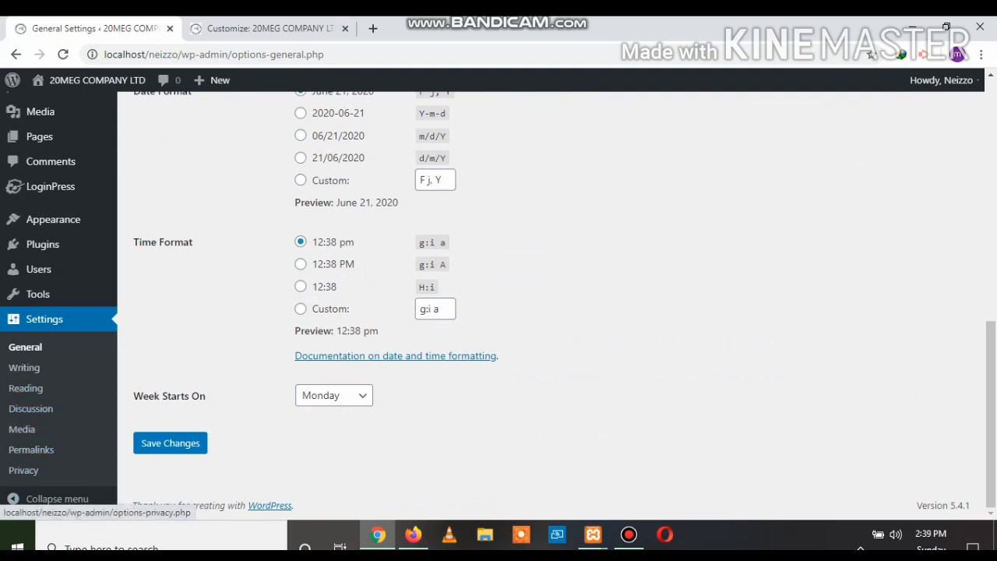
Confirm Permalinks use the Post name structure /%postname%/ with blank category and tag bases
{"action": "left_click", "coordinate": [31, 449]}
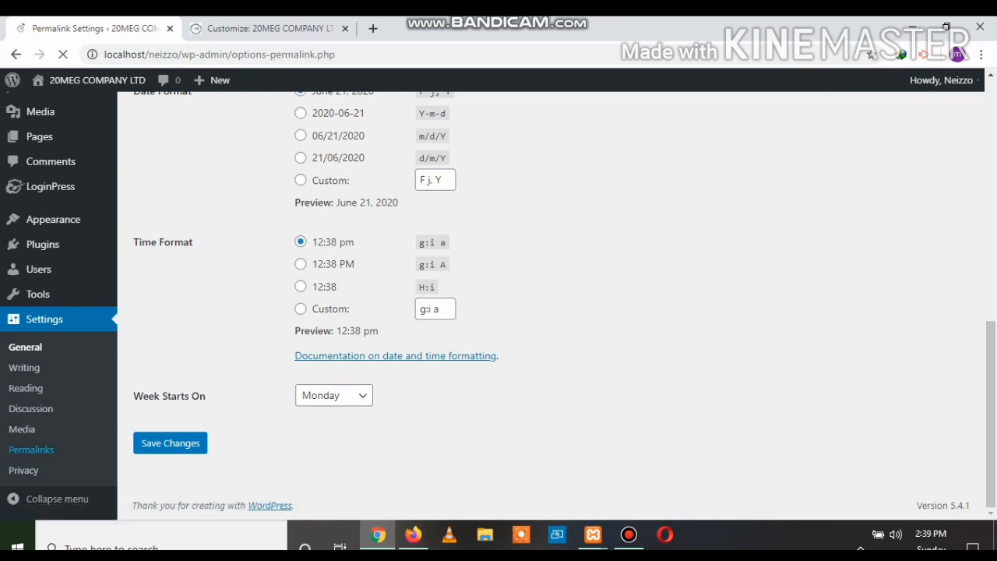
{"action": "scroll", "coordinate": [498, 312], "scroll_direction": "down", "scroll_amount": 3}
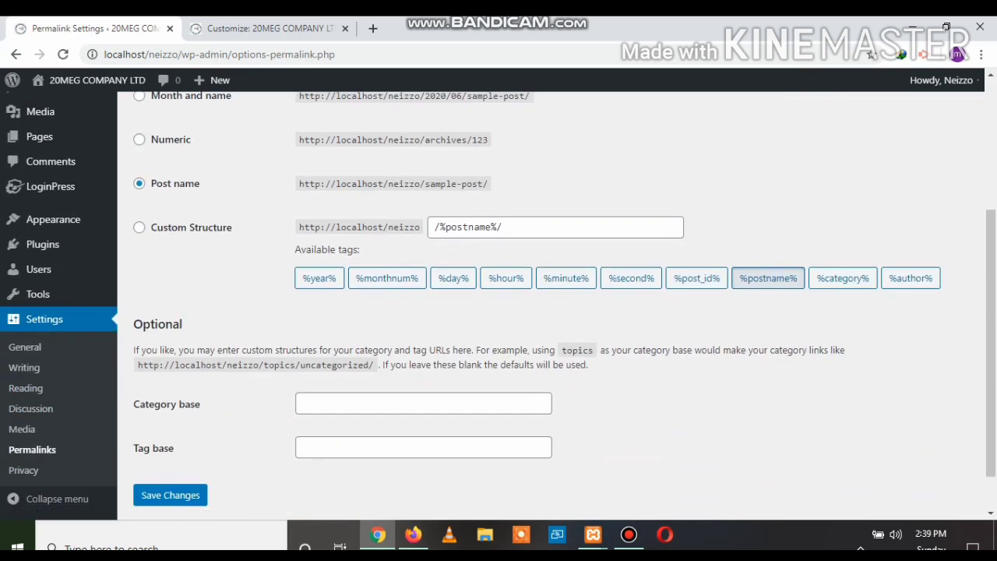
{"action": "scroll", "coordinate": [498, 312], "scroll_direction": "up", "scroll_amount": 3}
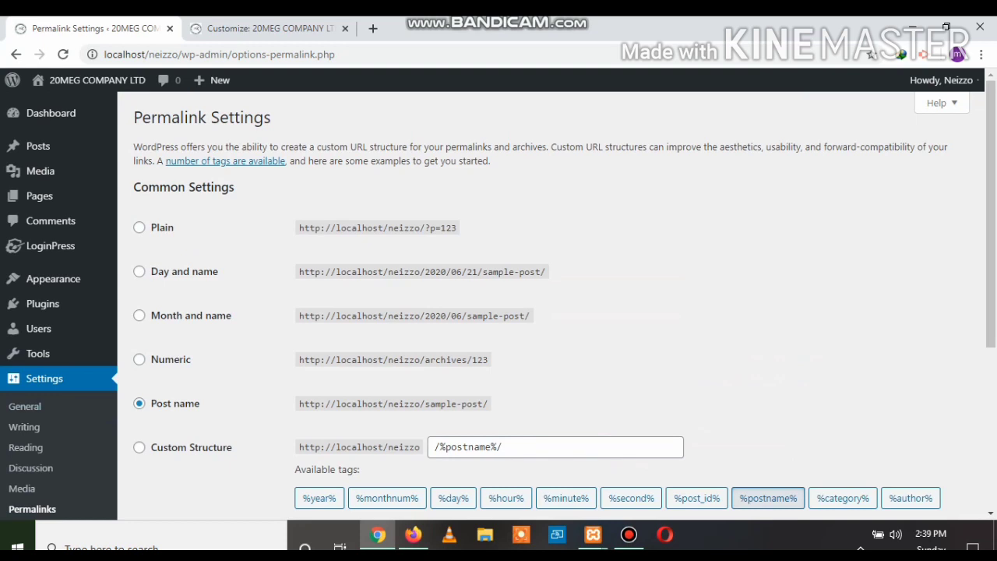
{"action": "left_click_drag", "start_coordinate": [200, 403], "coordinate": [151, 404]}
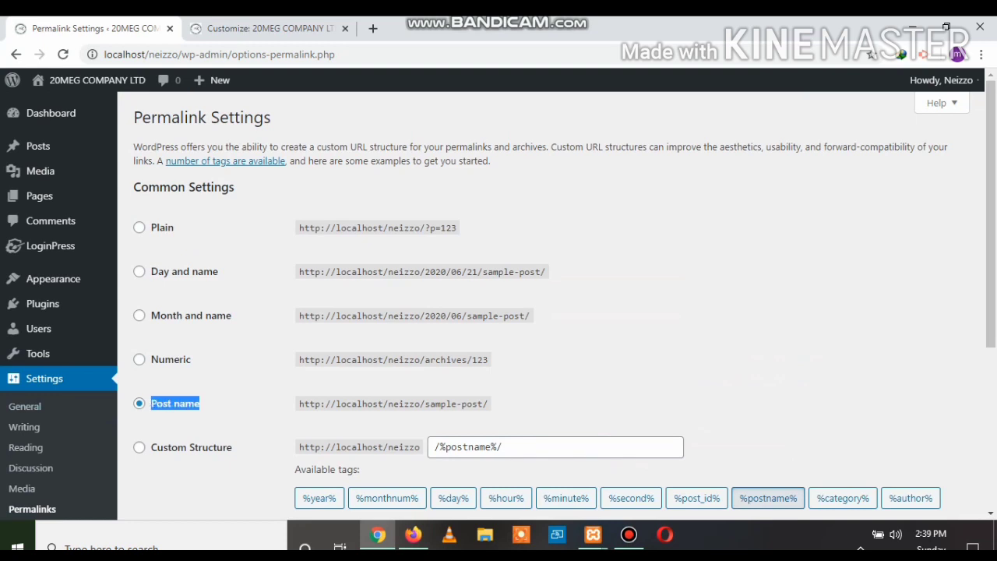
{"action": "left_click_drag", "start_coordinate": [482, 403], "coordinate": [419, 403]}
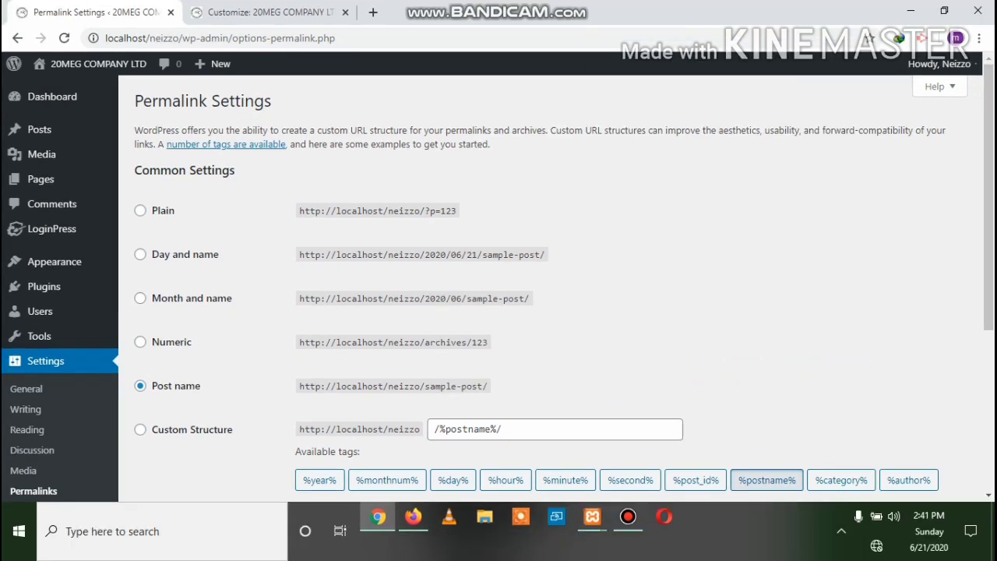
{"action": "key", "text": "ctrl+shift+i"}
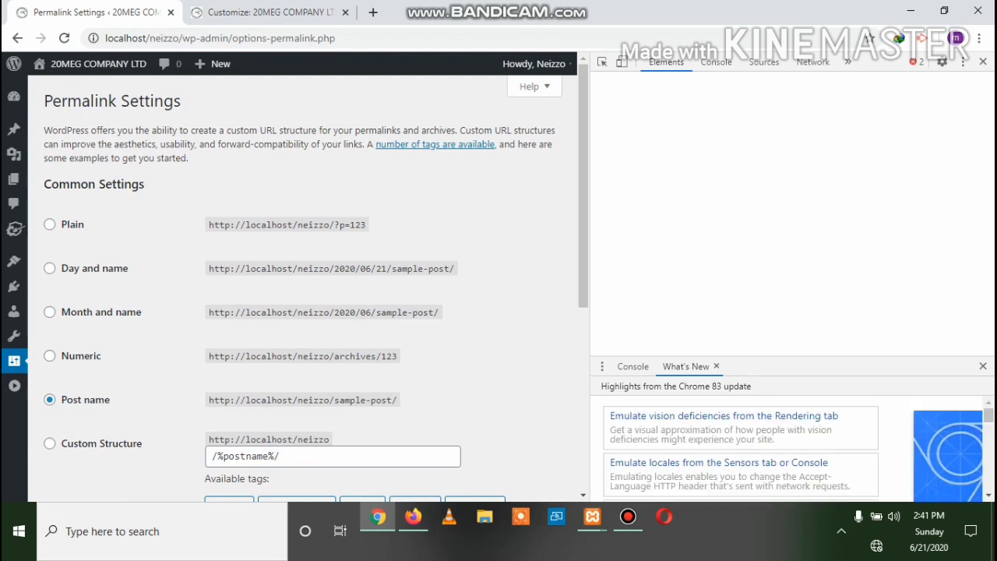
{"action": "left_click", "coordinate": [983, 62]}
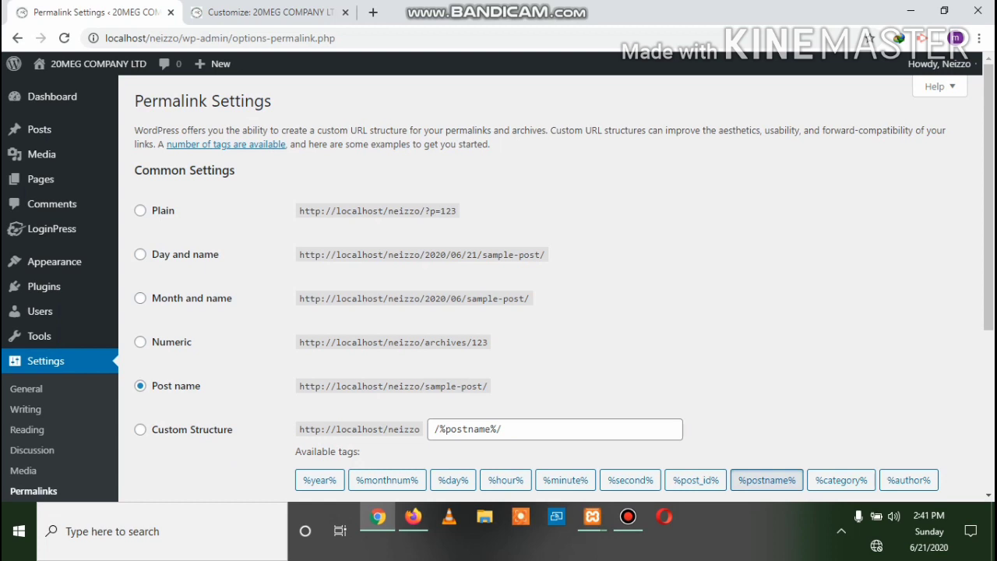
{"action": "left_click_drag", "start_coordinate": [404, 387], "coordinate": [299, 387]}
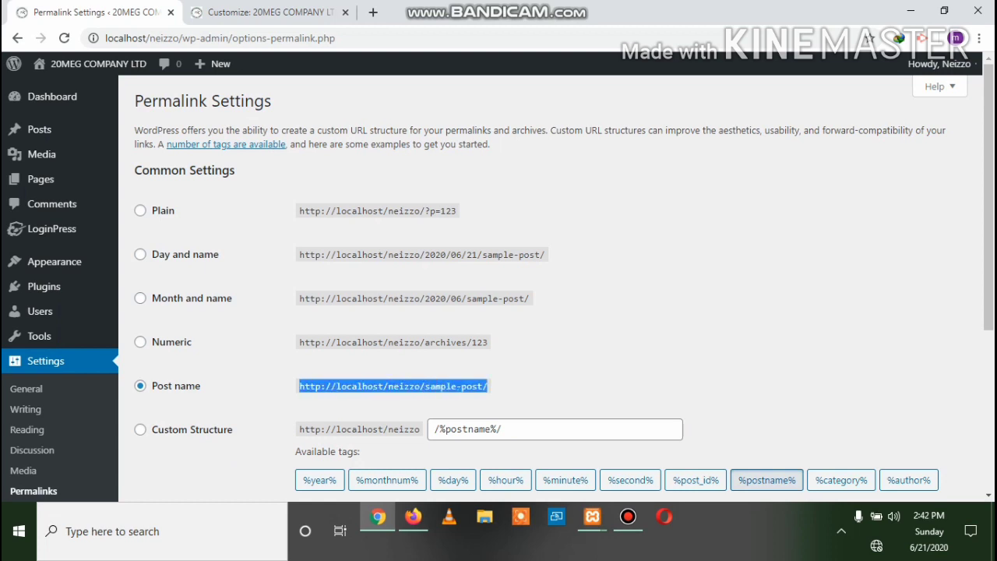
{"action": "left_click_drag", "start_coordinate": [201, 386], "coordinate": [151, 385]}
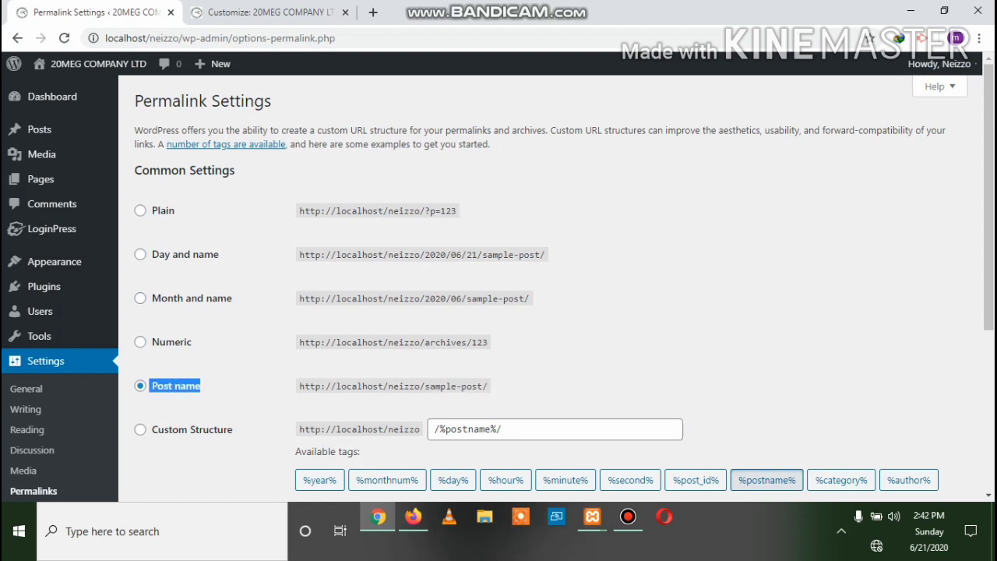
{"action": "scroll", "coordinate": [545, 288], "scroll_direction": "down", "scroll_amount": 4}
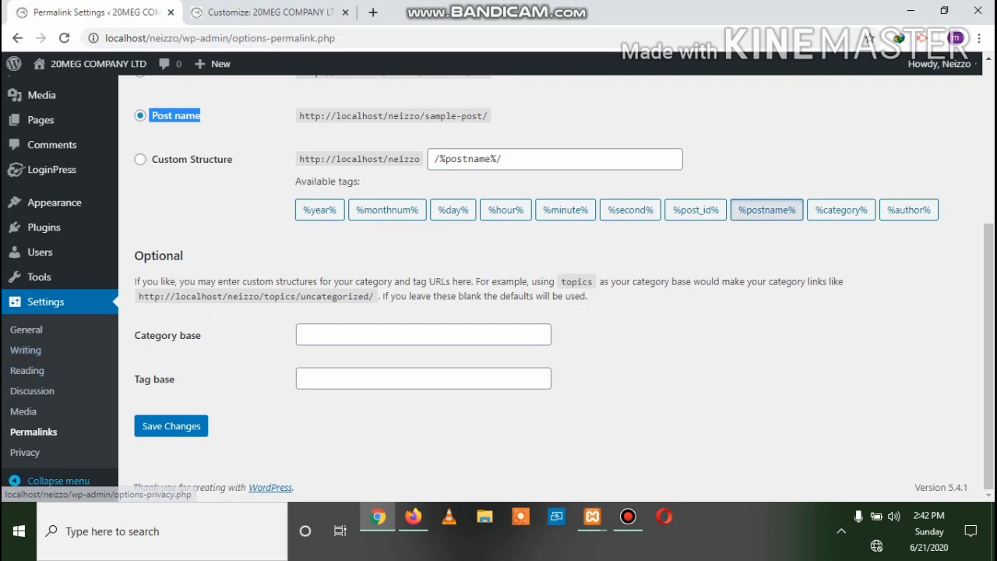
Stop briefly on Privacy Settings, then open Tools with the Categories and Tags Converter
{"action": "left_click", "coordinate": [25, 452]}
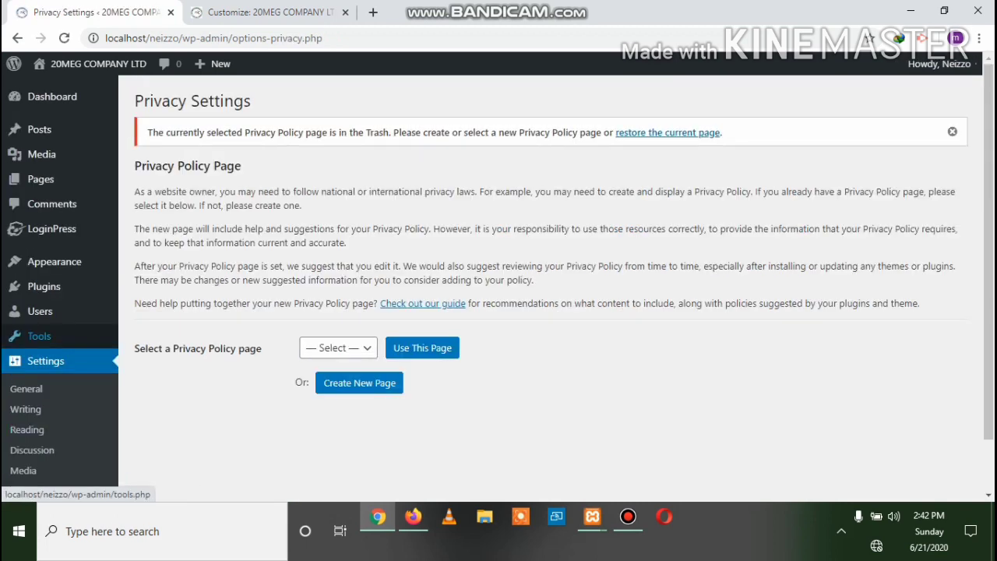
{"action": "mouse_move", "coordinate": [39, 336]}
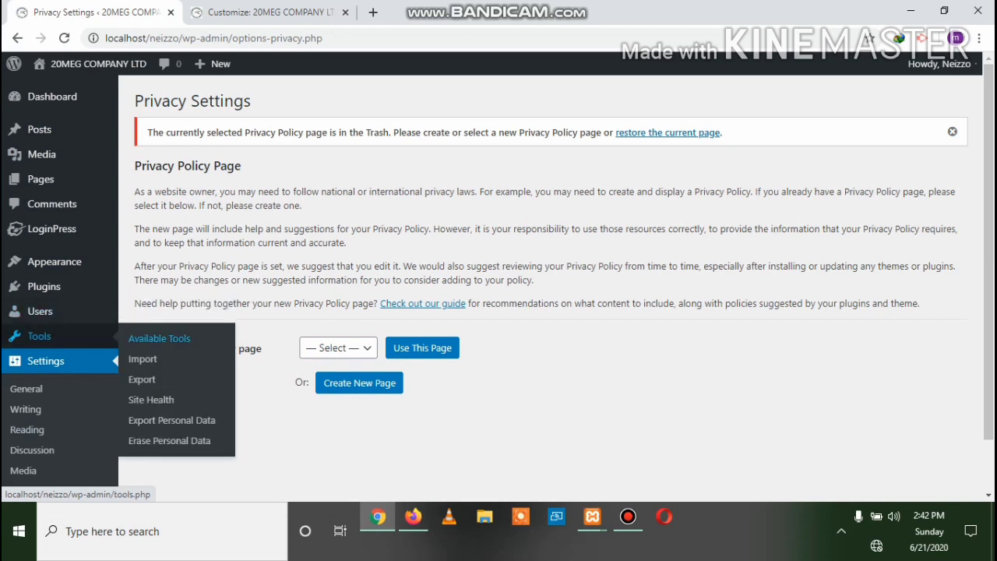
{"action": "left_click", "coordinate": [159, 338]}
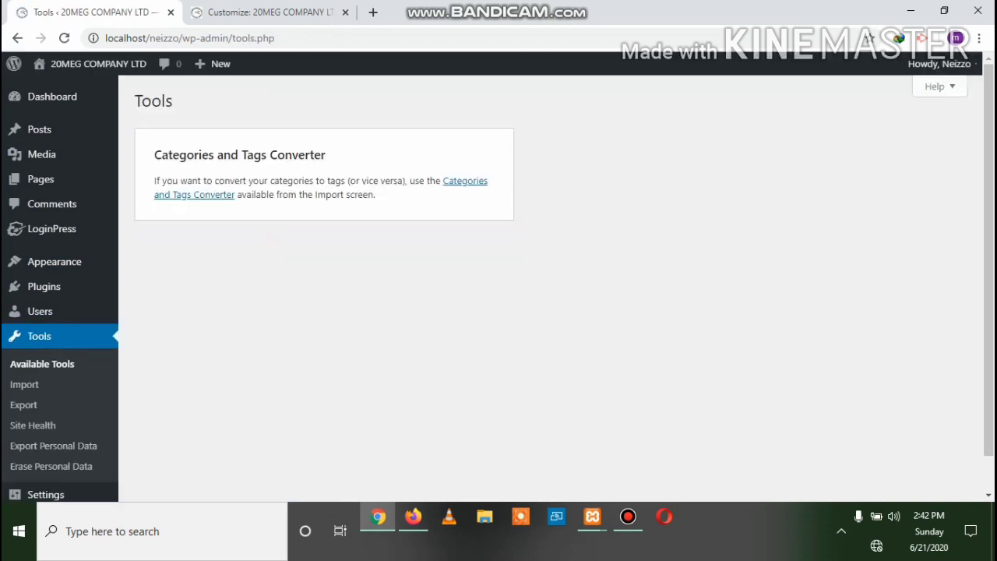
{"action": "mouse_move", "coordinate": [39, 311]}
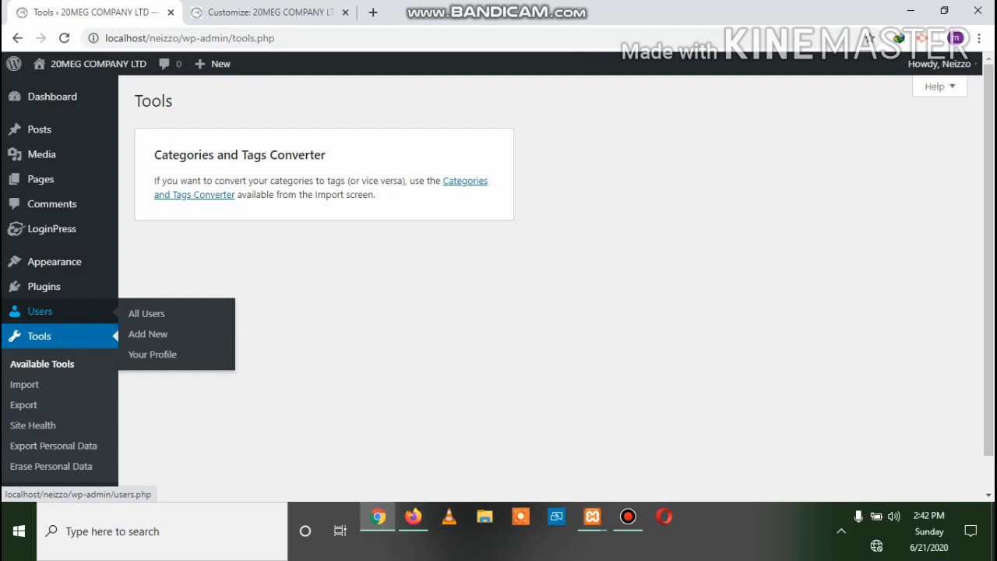
Open All Users and highlight the Subscriber and Administrator role entries
{"action": "left_click", "coordinate": [146, 313]}
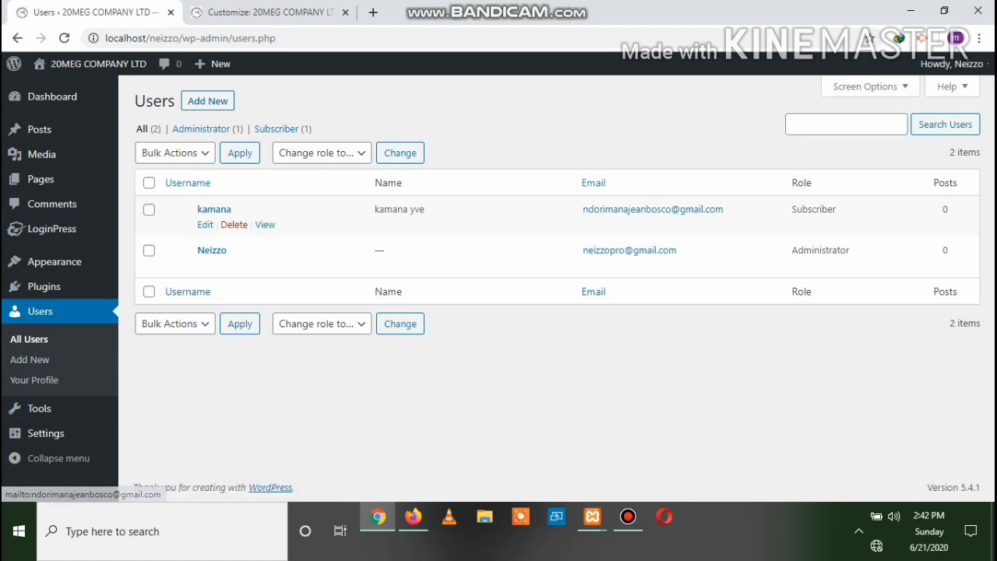
{"action": "double_click", "coordinate": [813, 209]}
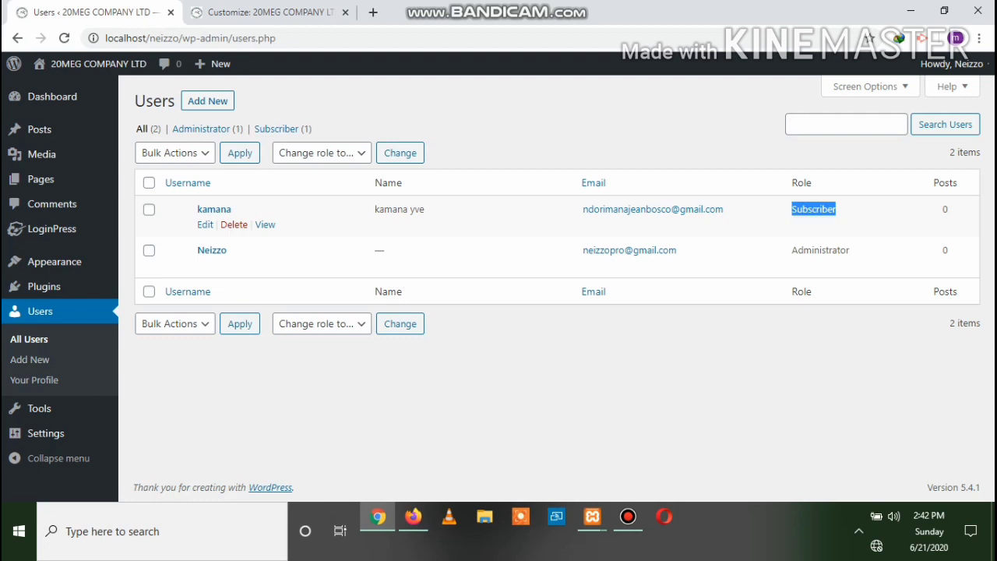
{"action": "left_click", "coordinate": [826, 252]}
{"action": "left_click_drag", "start_coordinate": [850, 250], "coordinate": [791, 250]}
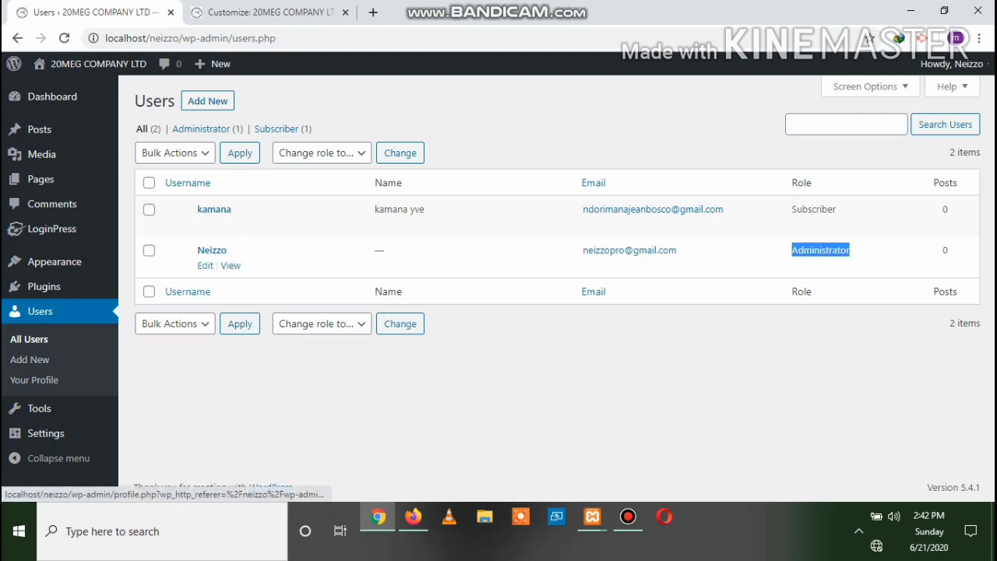
Open the administrator's profile and look over the First Name and other name fields
{"action": "left_click", "coordinate": [204, 265]}
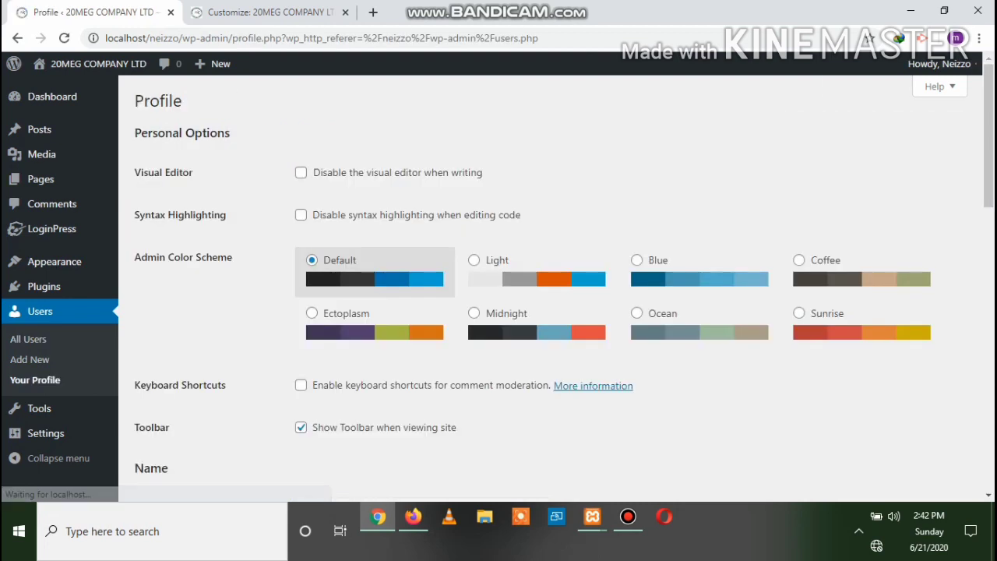
{"action": "scroll", "coordinate": [556, 281], "scroll_direction": "down", "scroll_amount": 3}
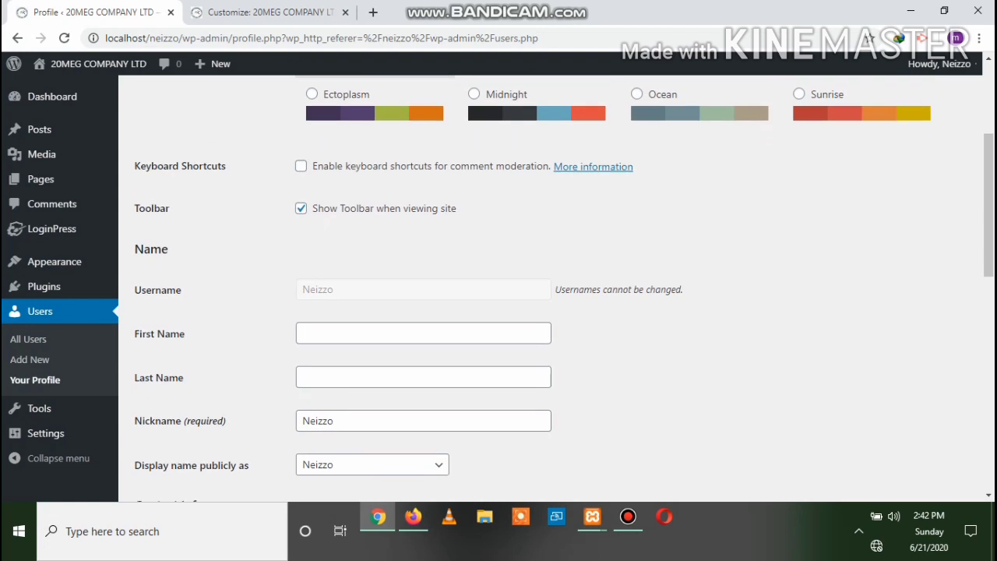
{"action": "left_click", "coordinate": [423, 334]}
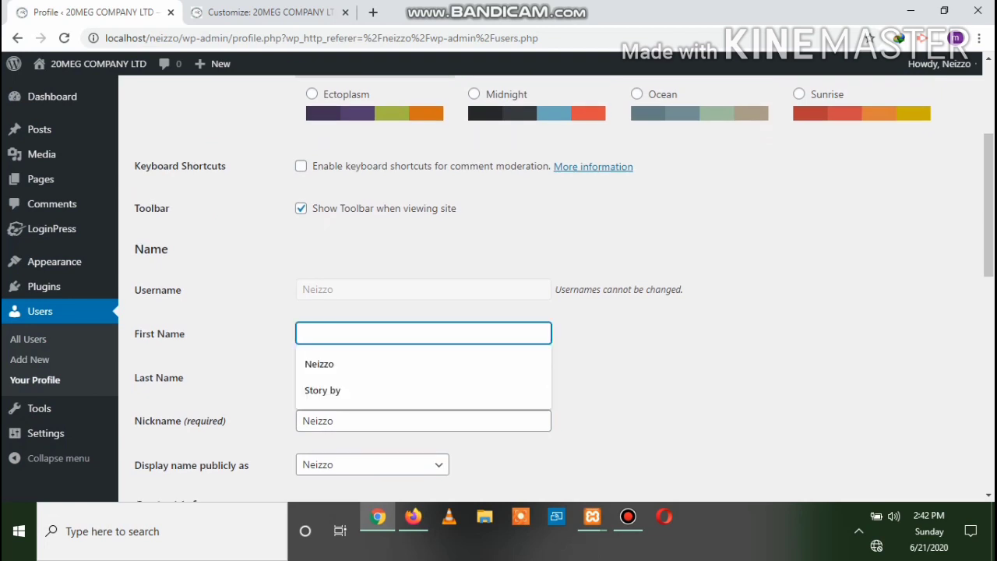
{"action": "left_click", "coordinate": [669, 352]}
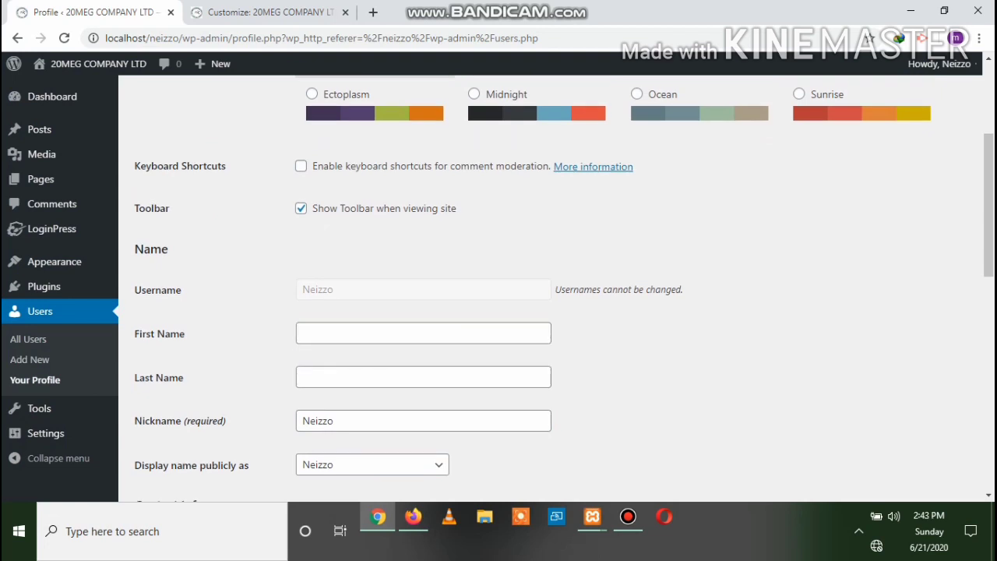
{"action": "scroll", "coordinate": [556, 281], "scroll_direction": "down", "scroll_amount": 2}
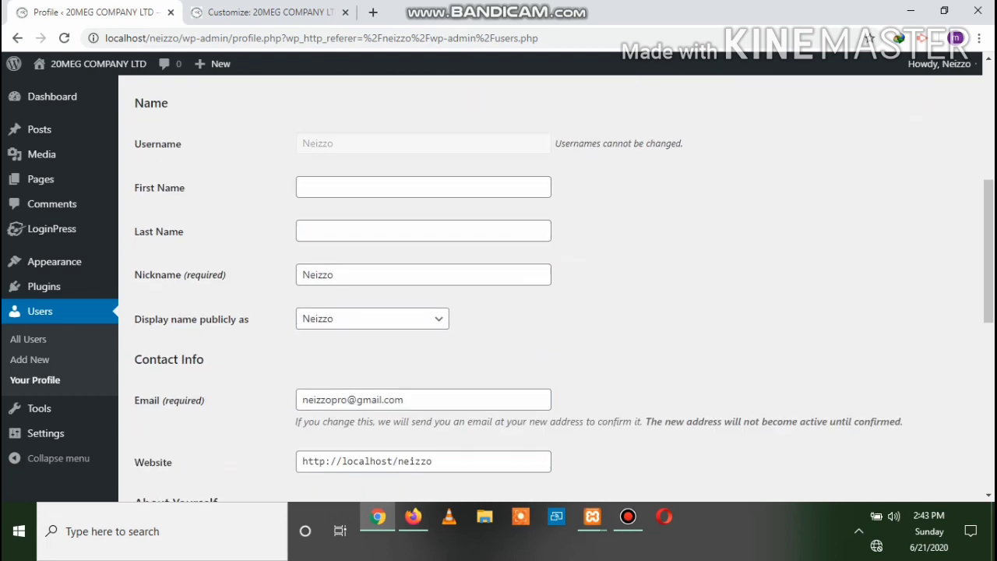
{"action": "scroll", "coordinate": [556, 281], "scroll_direction": "down", "scroll_amount": 2}
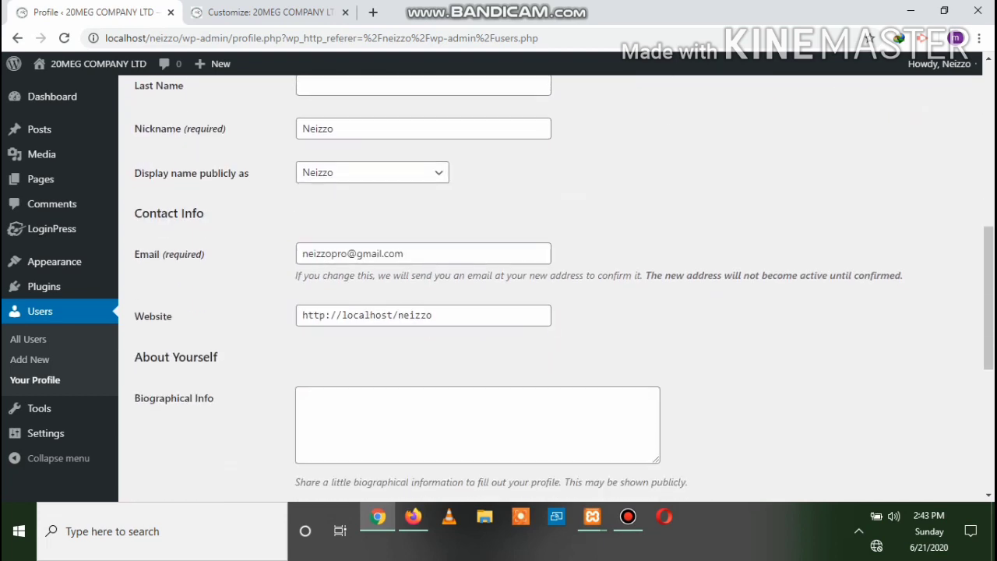
{"action": "scroll", "coordinate": [556, 281], "scroll_direction": "down", "scroll_amount": 1}
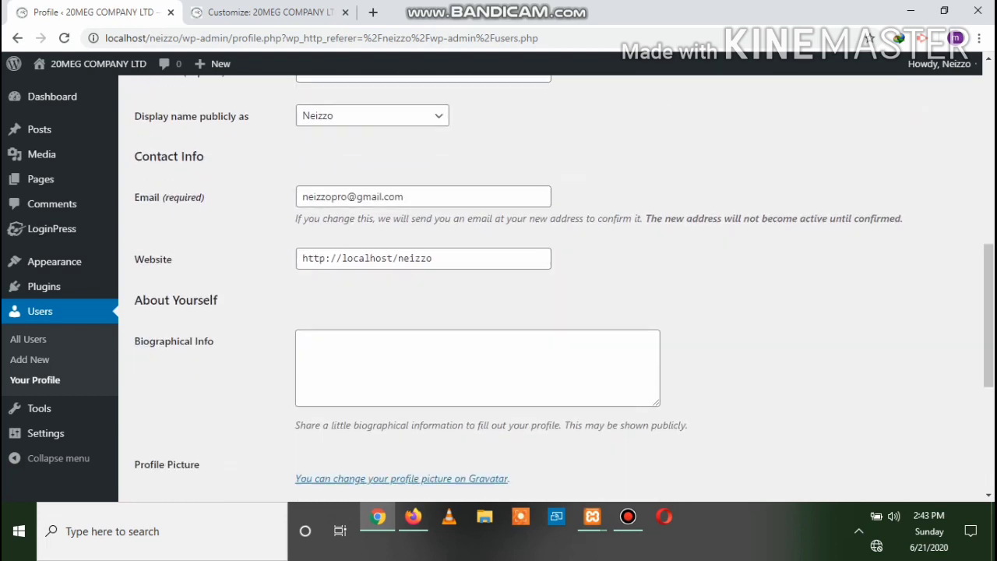
Check the empty Biographical Info box, then return to the All Users list
{"action": "left_click", "coordinate": [478, 351]}
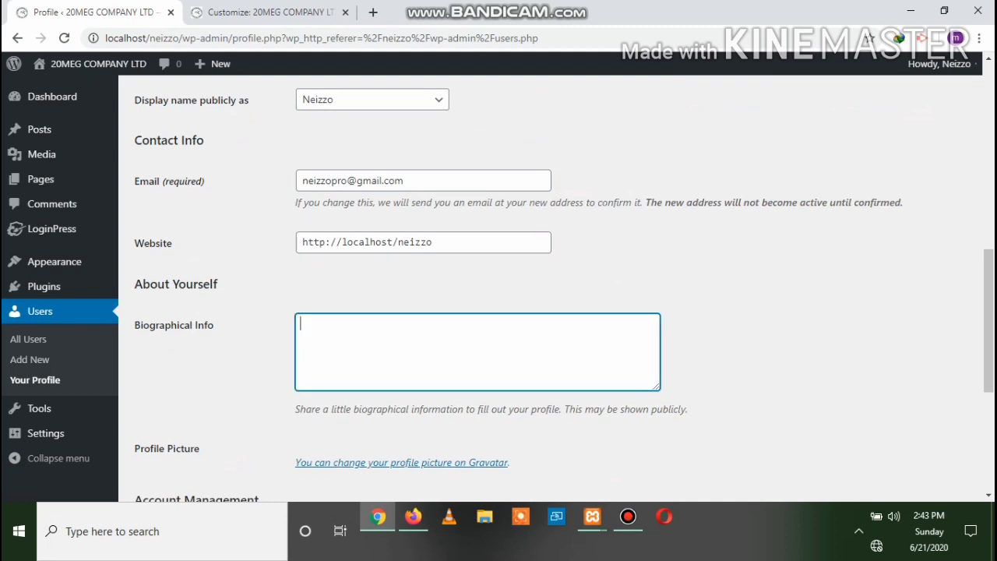
{"action": "scroll", "coordinate": [556, 280], "scroll_direction": "down", "scroll_amount": 2}
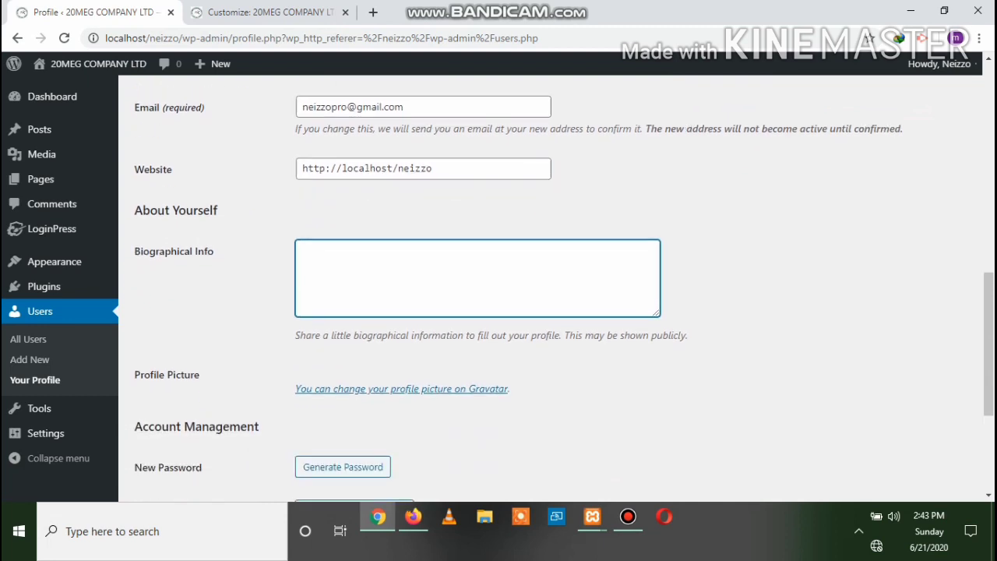
{"action": "scroll", "coordinate": [556, 280], "scroll_direction": "up", "scroll_amount": 1}
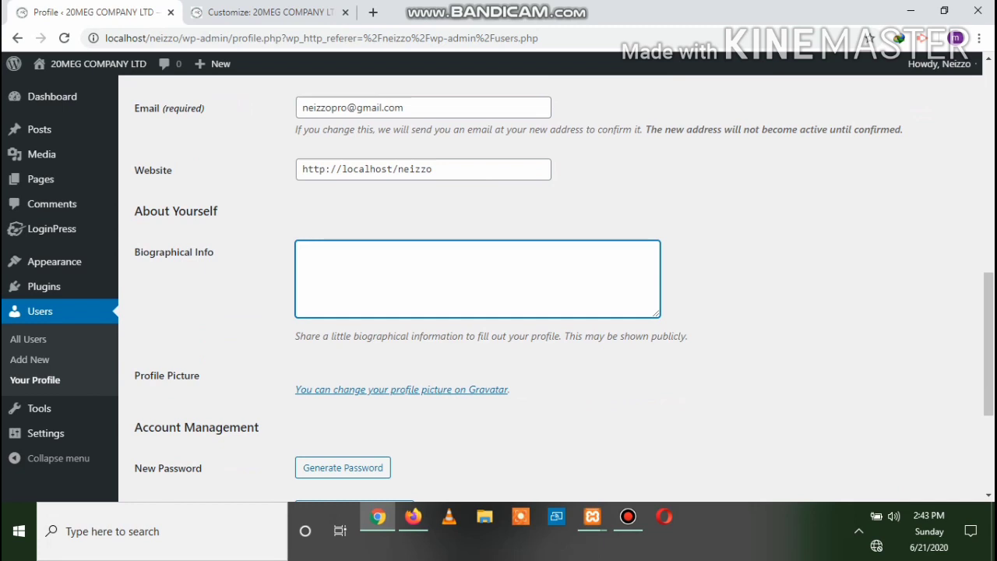
{"action": "scroll", "coordinate": [556, 280], "scroll_direction": "down", "scroll_amount": 1}
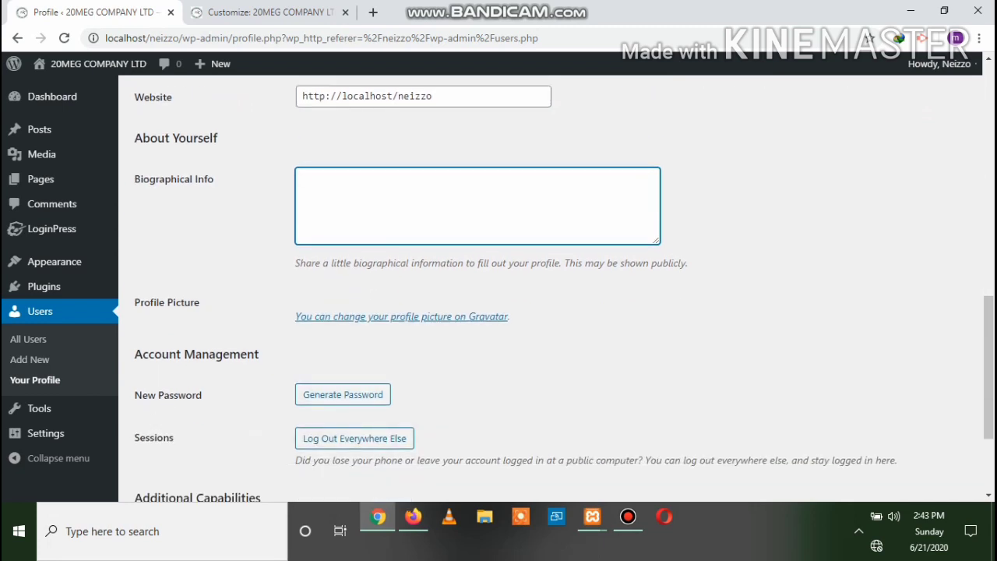
{"action": "scroll", "coordinate": [556, 286], "scroll_direction": "down", "scroll_amount": 2}
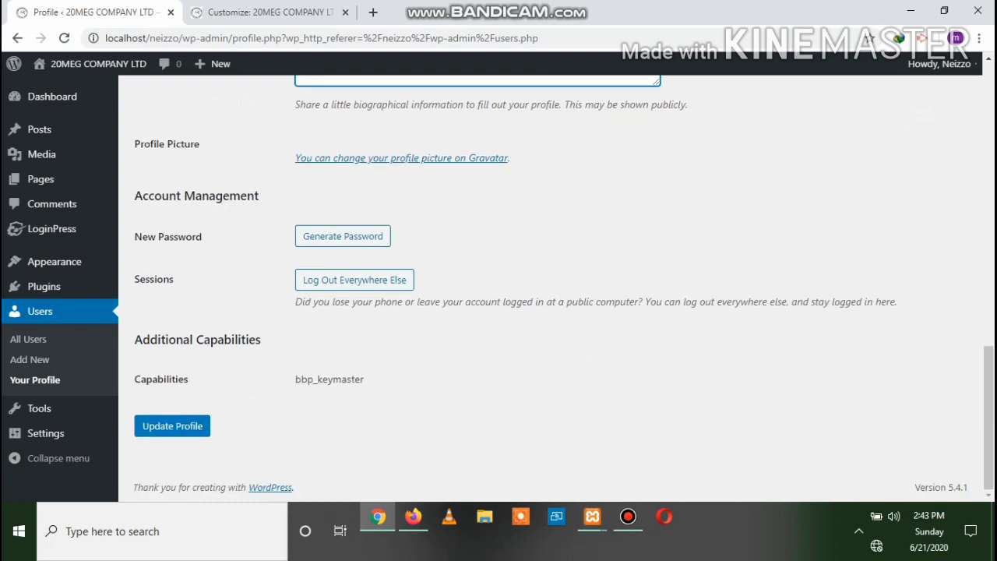
{"action": "scroll", "coordinate": [556, 288], "scroll_direction": "up", "scroll_amount": 15}
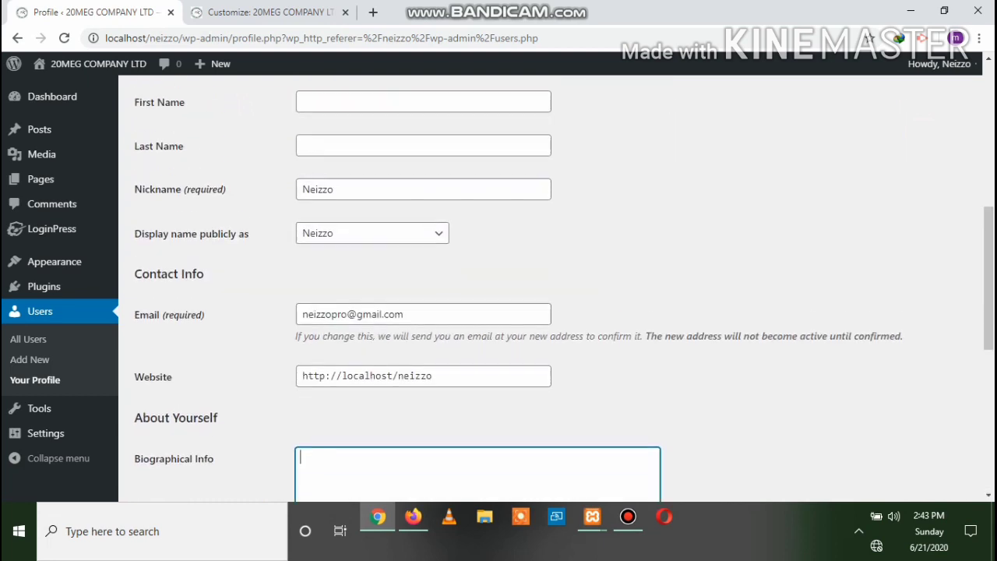
{"action": "scroll", "coordinate": [556, 288], "scroll_direction": "up", "scroll_amount": 1}
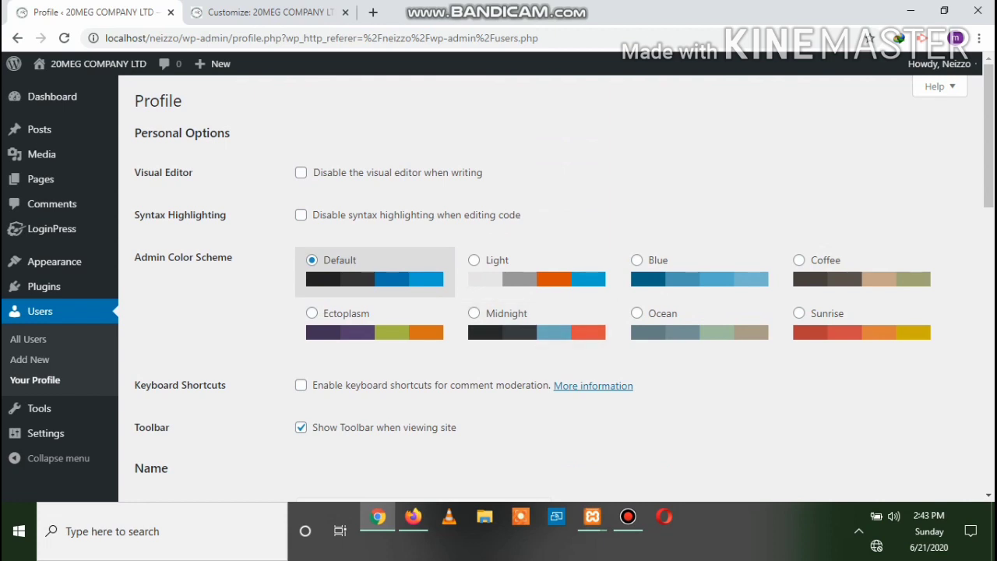
{"action": "left_click", "coordinate": [40, 311], "text": "ctrl"}
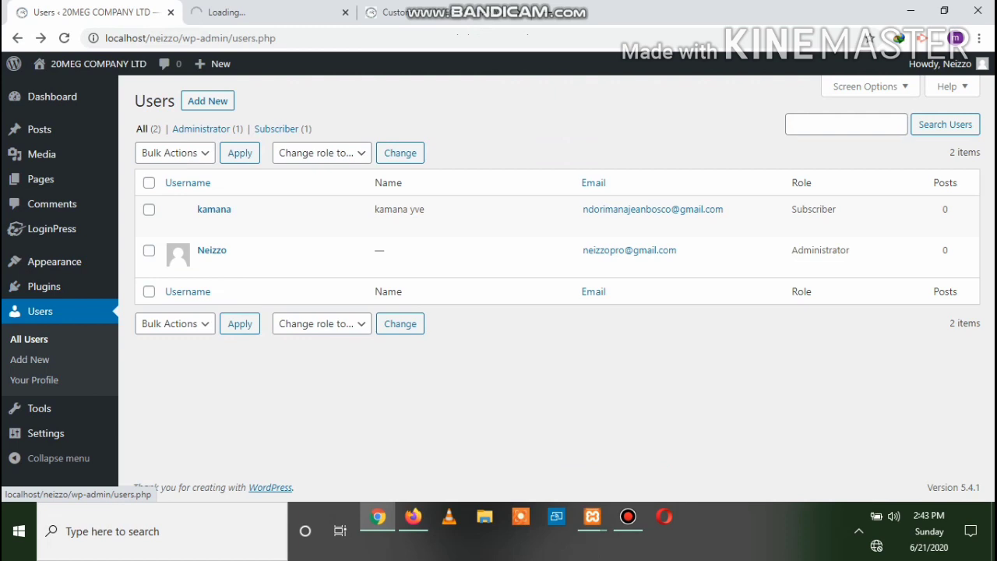
Open Appearance > Themes showing Twenty Seventeen active alongside Betheme, Twenty Nineteen and Twenty Twenty
{"action": "mouse_move", "coordinate": [44, 286]}
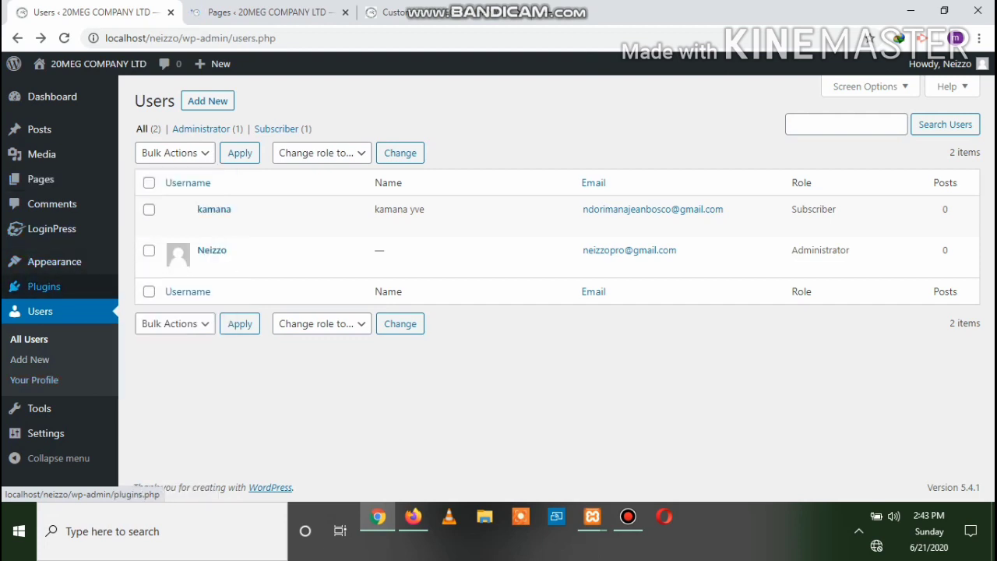
{"action": "mouse_move", "coordinate": [54, 262]}
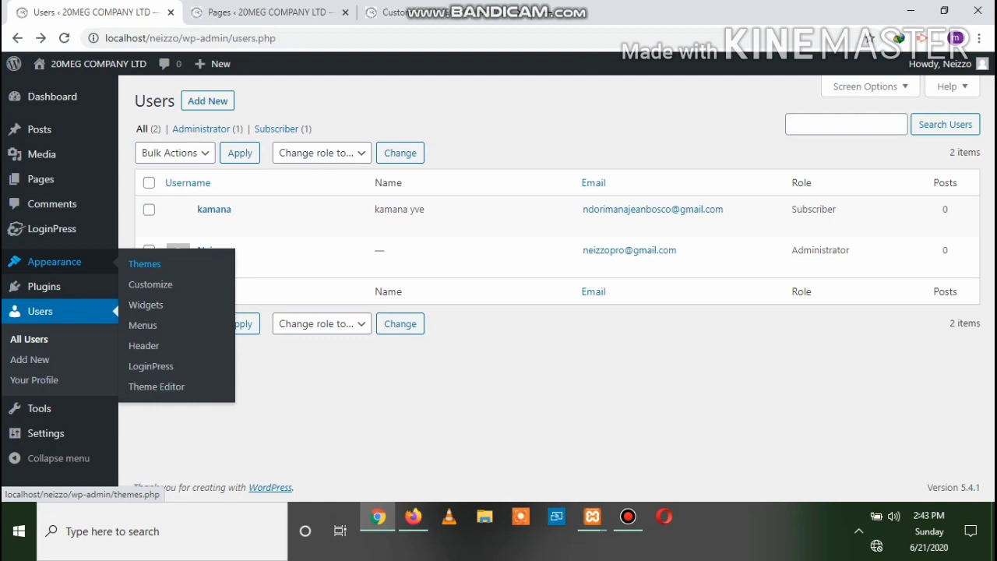
{"action": "left_click", "coordinate": [144, 263]}
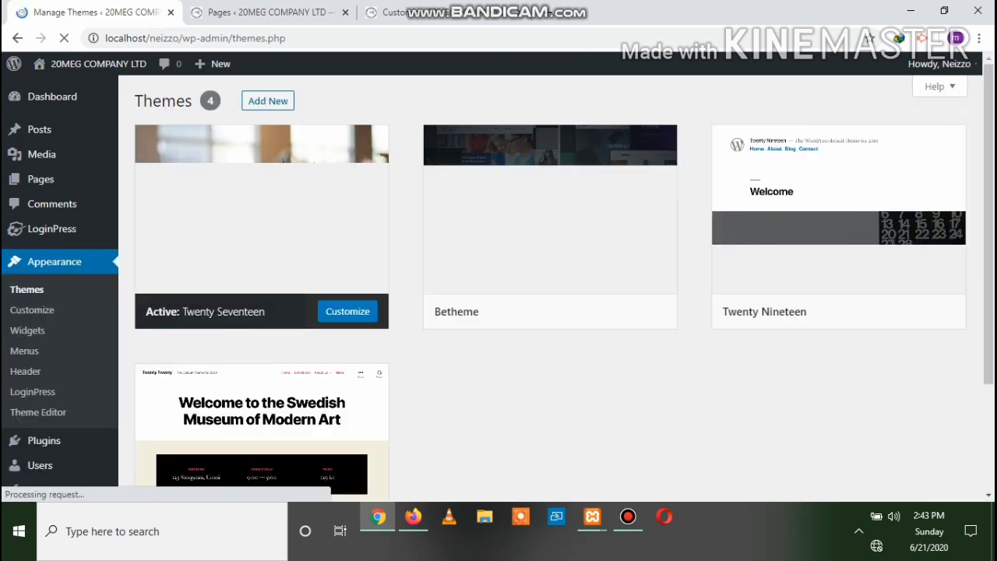
Scroll through the four installed themes, then launch File Explorer from the taskbar
{"action": "scroll", "coordinate": [283, 158], "scroll_direction": "down", "scroll_amount": 1}
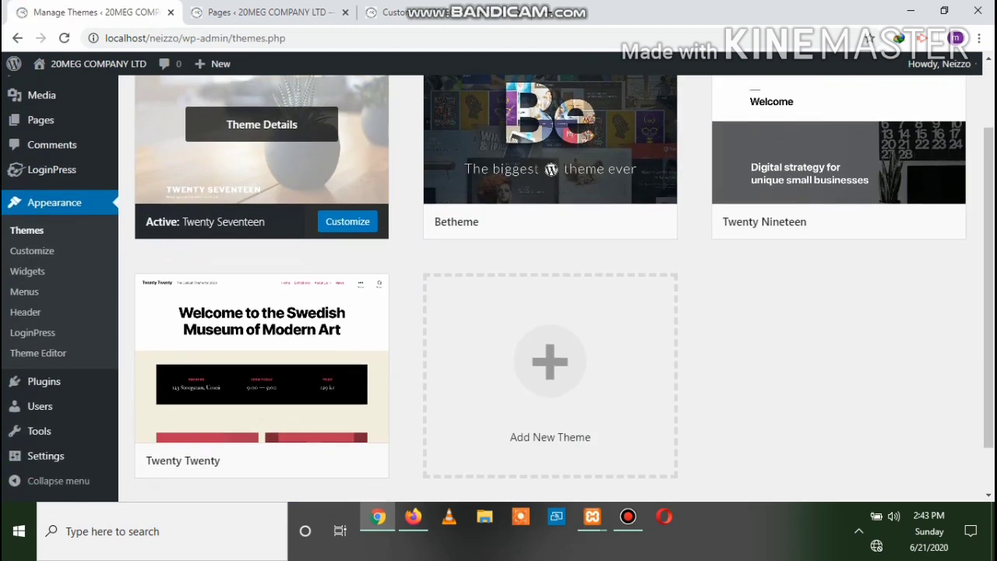
{"action": "scroll", "coordinate": [262, 234], "scroll_direction": "down", "scroll_amount": 1}
{"action": "scroll", "coordinate": [261, 233], "scroll_direction": "up", "scroll_amount": 2}
{"action": "scroll", "coordinate": [261, 234], "scroll_direction": "down", "scroll_amount": 2}
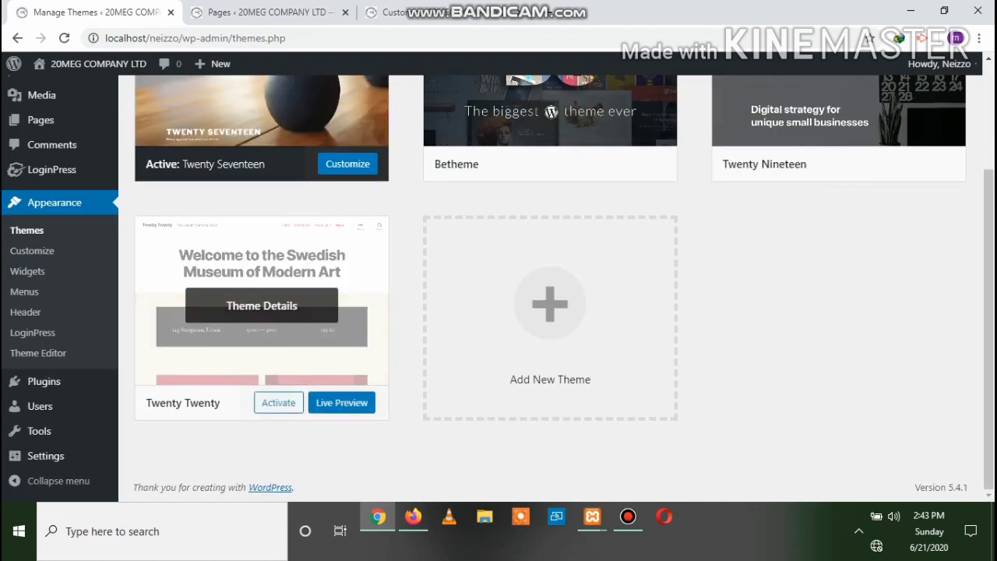
{"action": "scroll", "coordinate": [262, 233], "scroll_direction": "up", "scroll_amount": 1}
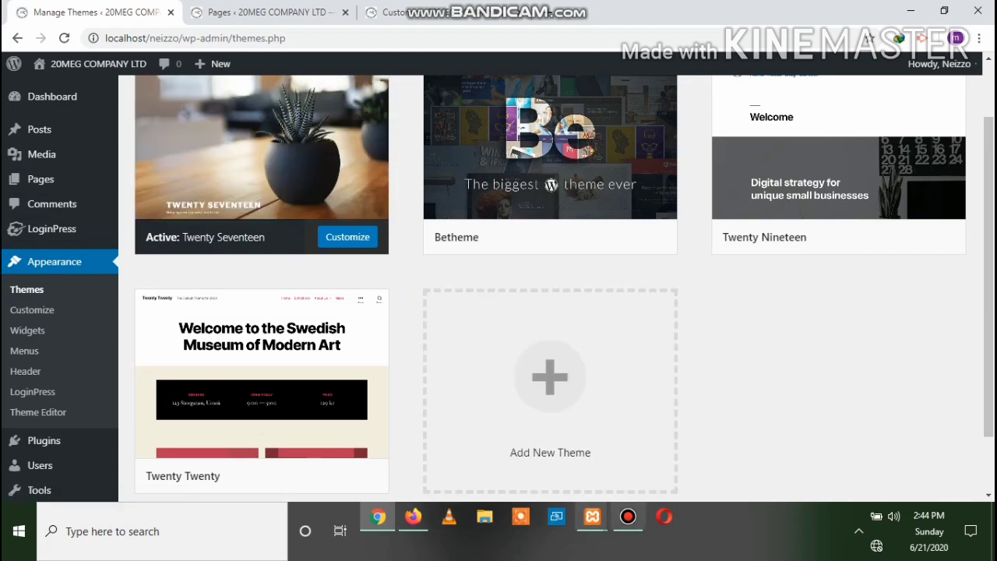
{"action": "left_click", "coordinate": [484, 517]}
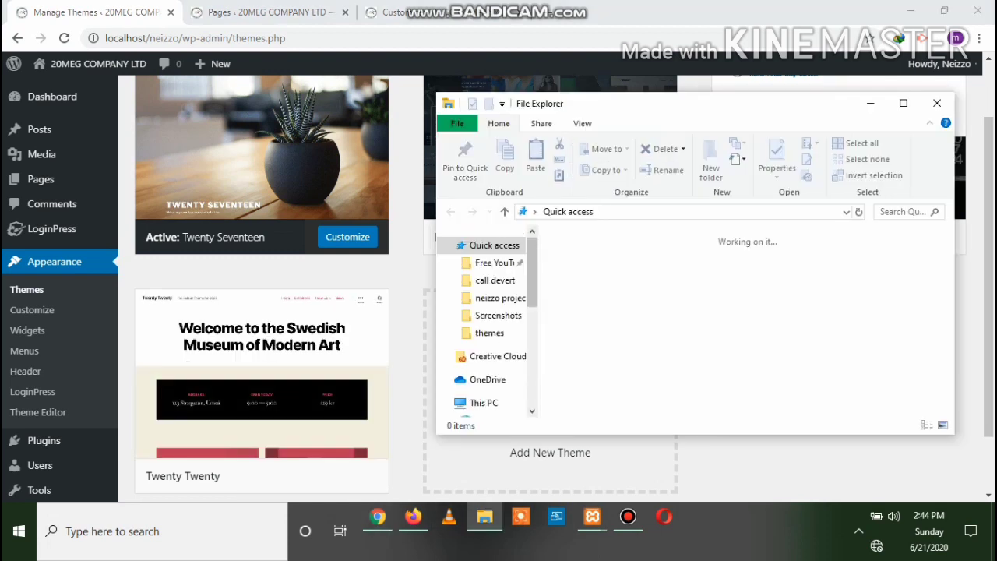
Open the 'website' notes file from the Desktop themes folder in Notepad
{"action": "left_click", "coordinate": [489, 332]}
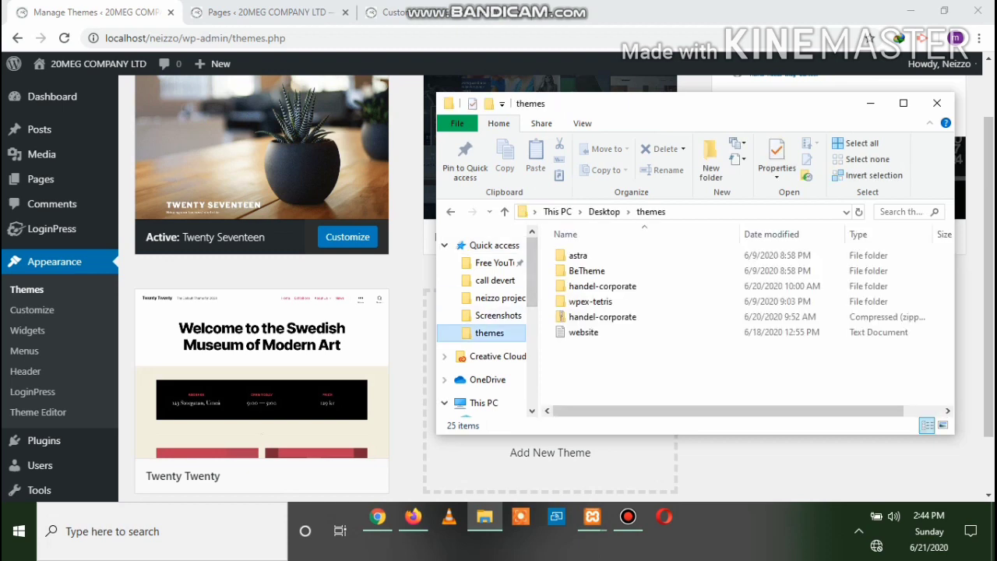
{"action": "left_click", "coordinate": [583, 331]}
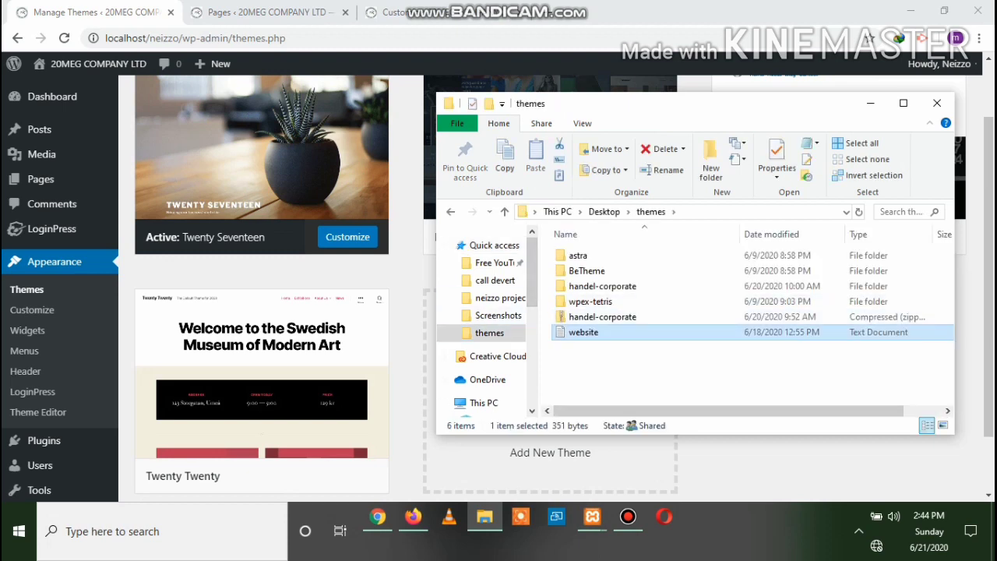
{"action": "key", "text": "Return"}
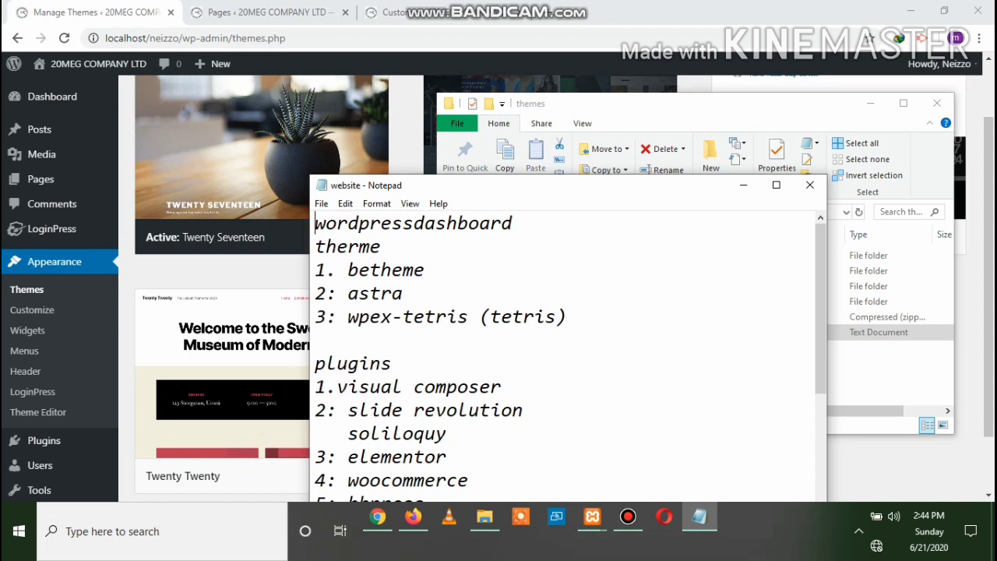
Highlight the theme names betheme, astra and wpex-tetris, then return to the themes folder
{"action": "left_click_drag", "start_coordinate": [425, 269], "coordinate": [337, 270]}
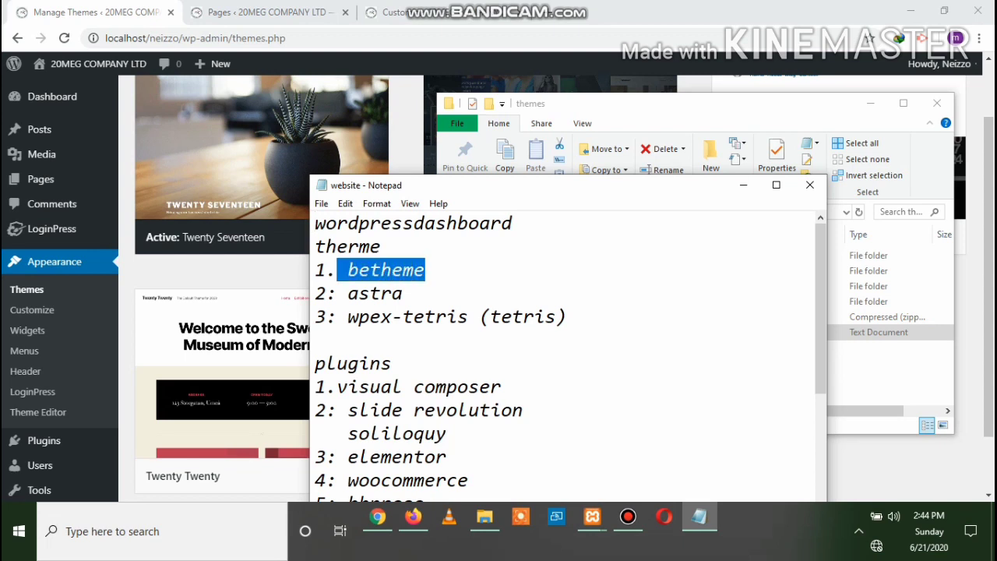
{"action": "left_click_drag", "start_coordinate": [403, 292], "coordinate": [337, 293]}
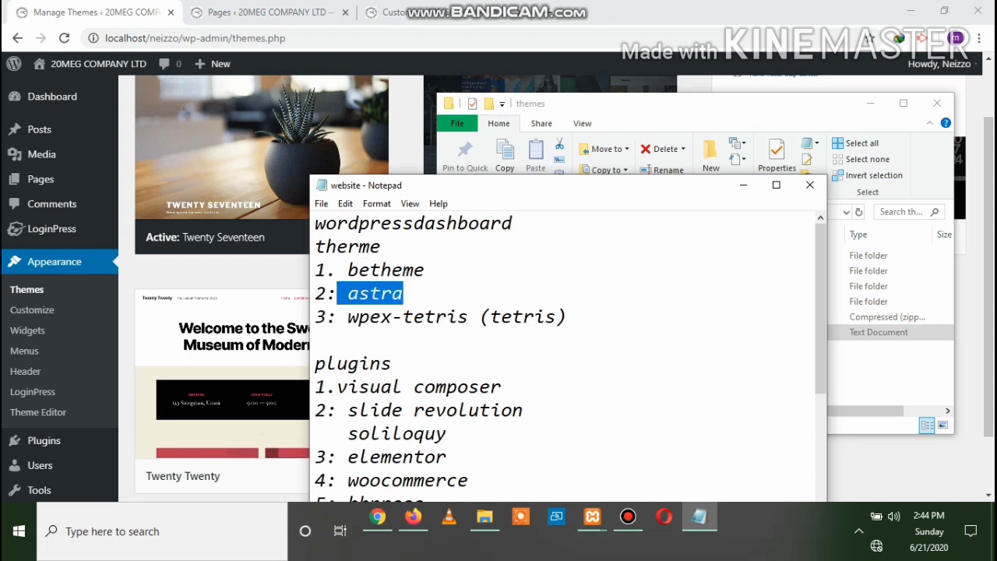
{"action": "left_click_drag", "start_coordinate": [468, 316], "coordinate": [348, 317]}
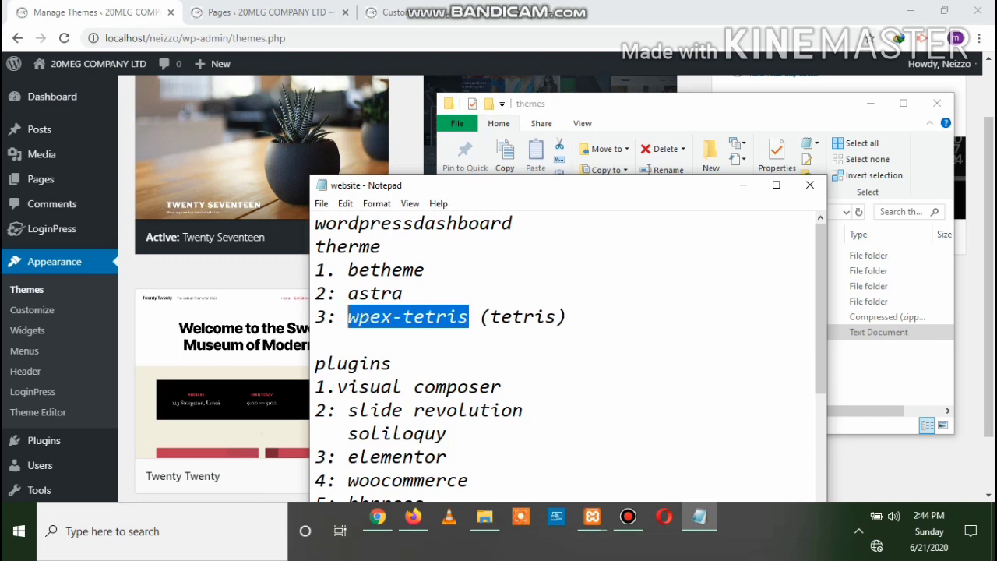
{"action": "left_click", "coordinate": [484, 516]}
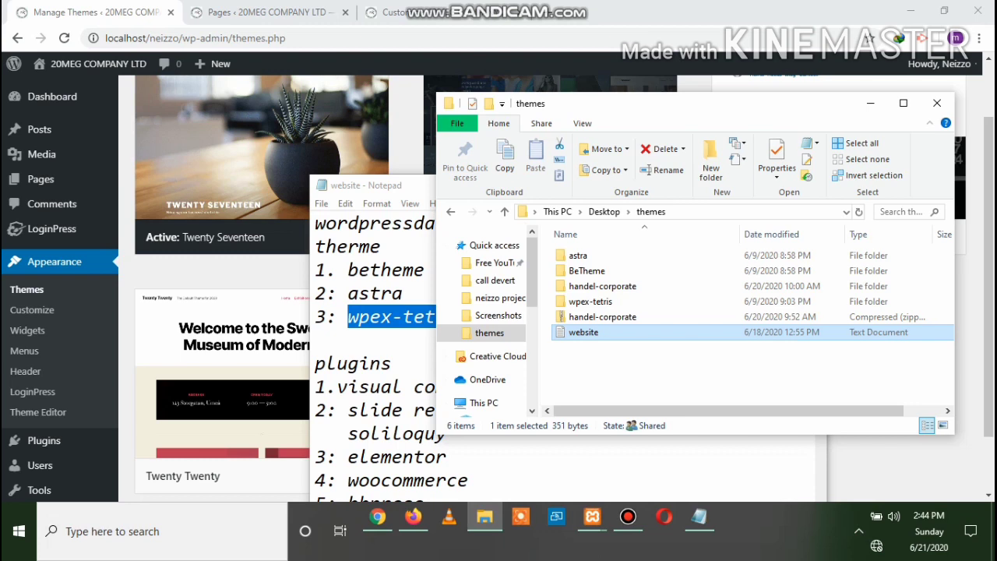
Open a second File Explorer window and go to the Windows (C:) drive
{"action": "left_click", "coordinate": [457, 123]}
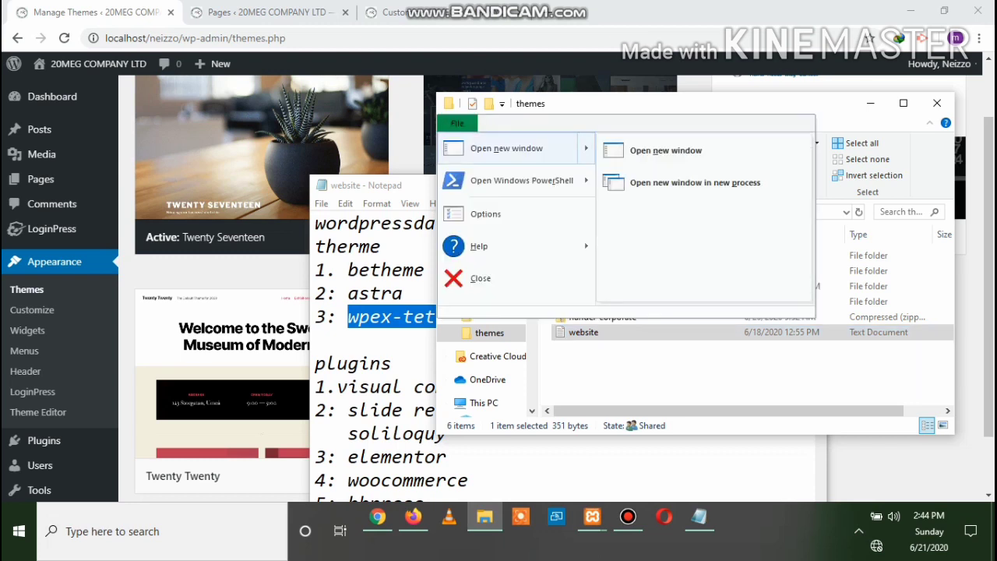
{"action": "left_click", "coordinate": [508, 148]}
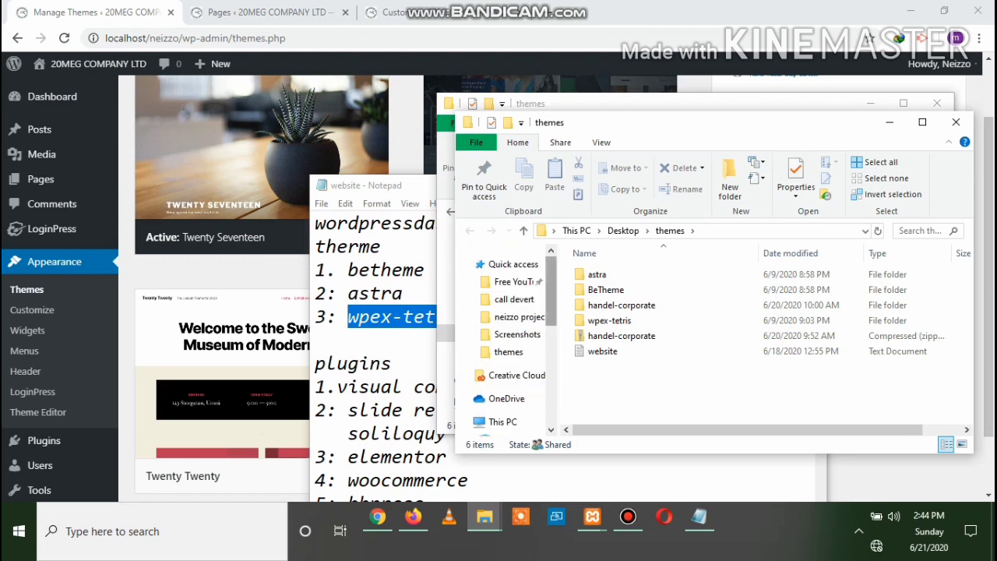
{"action": "scroll", "coordinate": [514, 381], "scroll_direction": "down", "scroll_amount": 5}
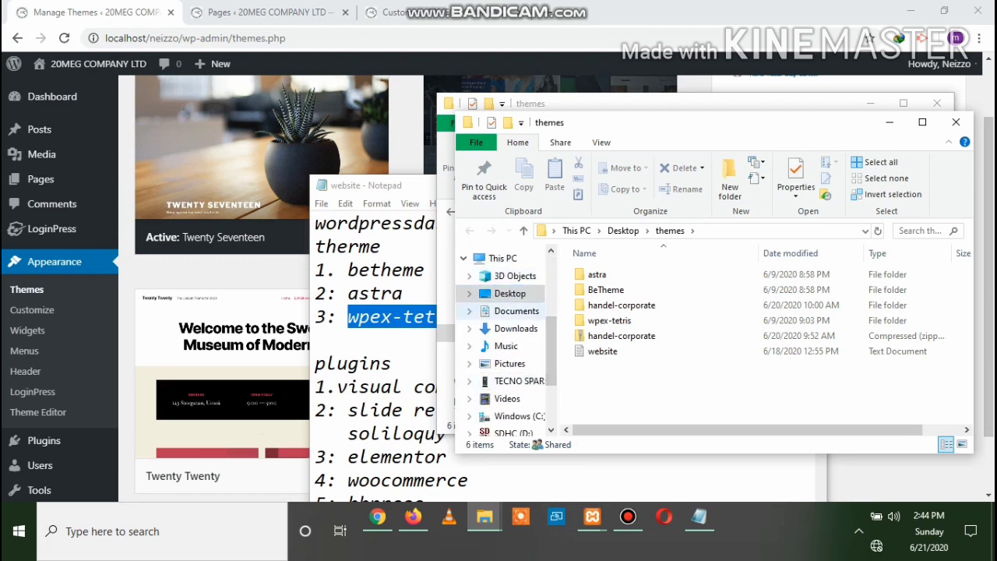
{"action": "scroll", "coordinate": [506, 359], "scroll_direction": "down", "scroll_amount": 1}
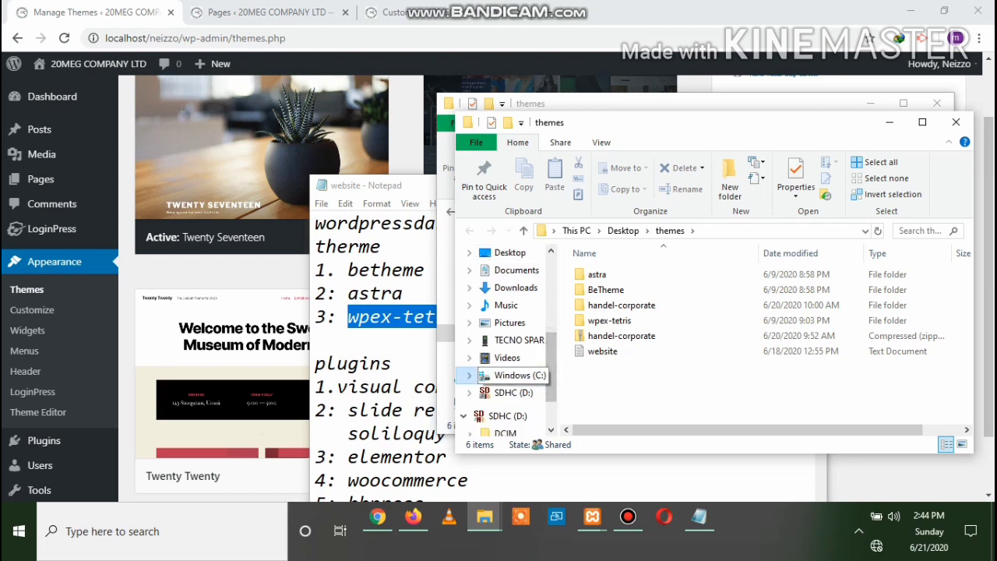
{"action": "left_click", "coordinate": [514, 374]}
{"action": "scroll", "coordinate": [748, 343], "scroll_direction": "down", "scroll_amount": 10}
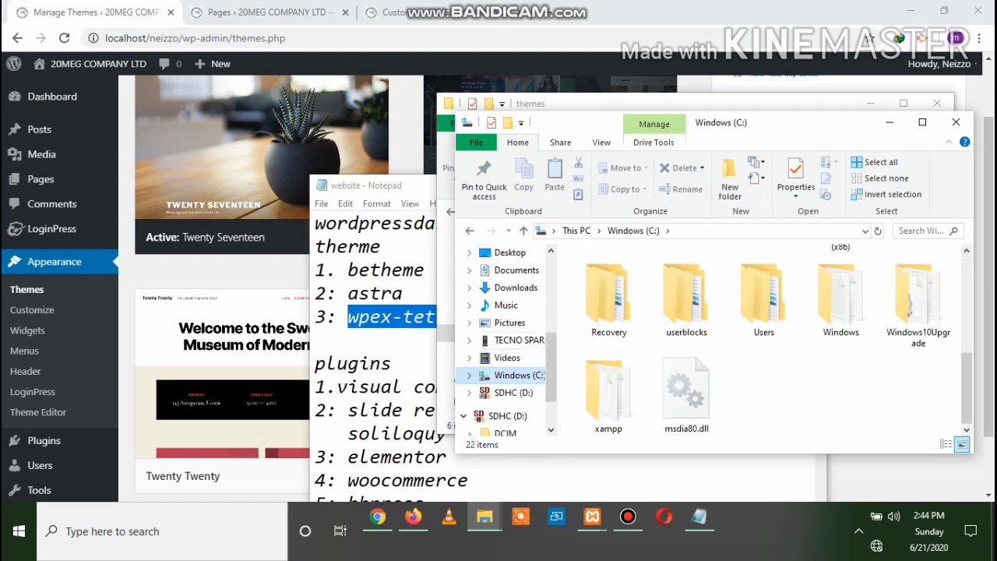
Browse to xampp\htdocs\neizzo\wp-content\themes, then return to the Desktop themes window
{"action": "double_click", "coordinate": [608, 393]}
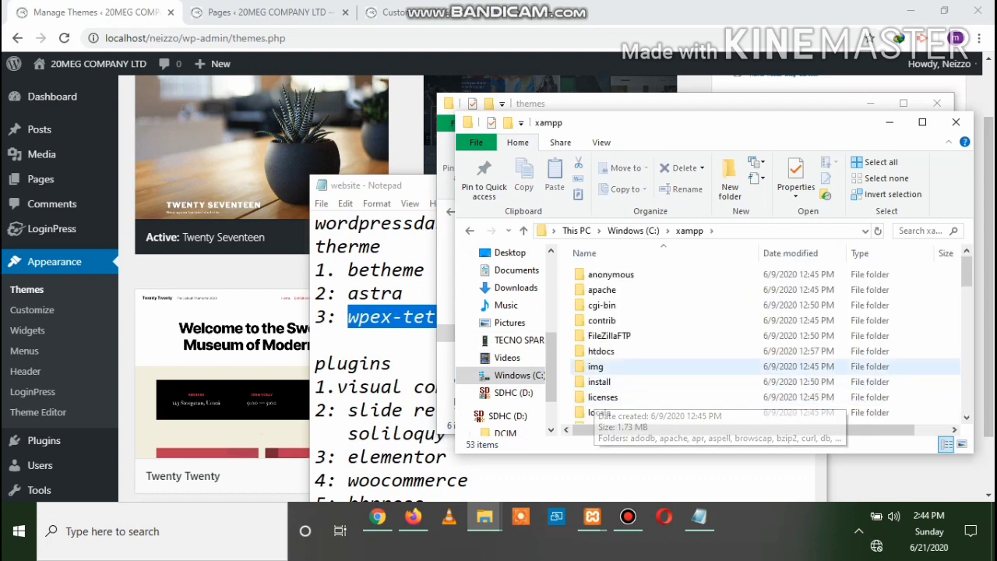
{"action": "left_click", "coordinate": [600, 350]}
{"action": "double_click", "coordinate": [600, 350]}
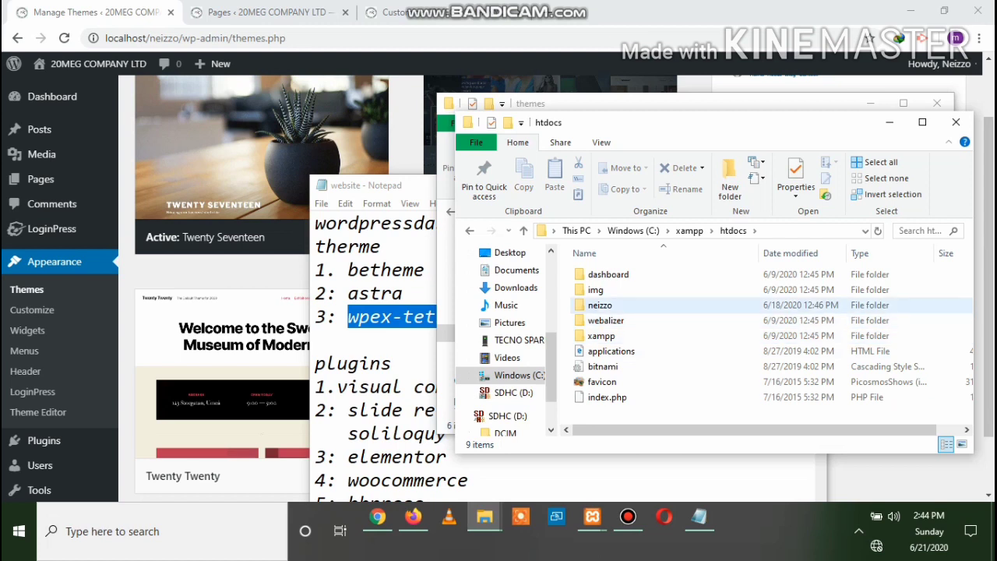
{"action": "double_click", "coordinate": [599, 305]}
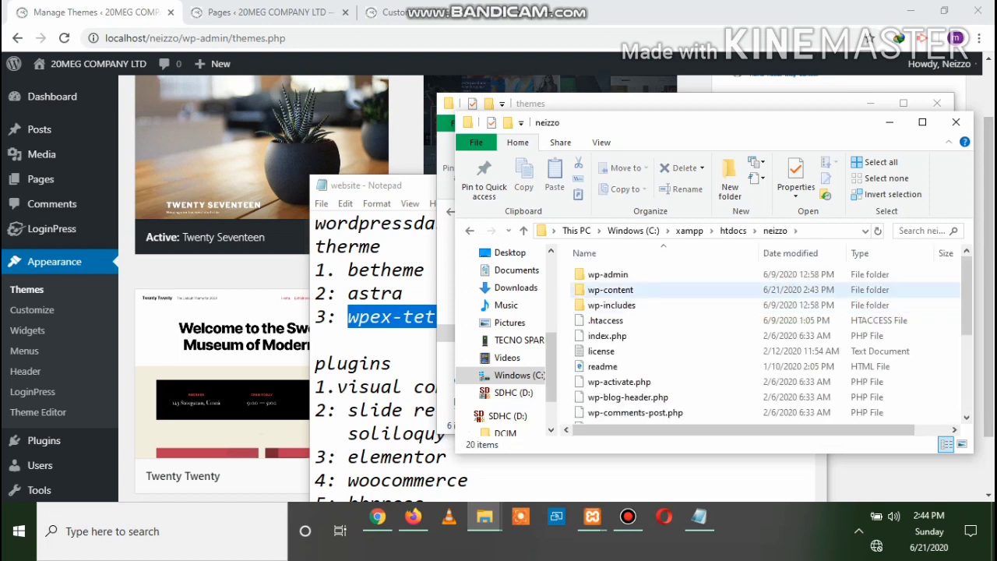
{"action": "double_click", "coordinate": [610, 289]}
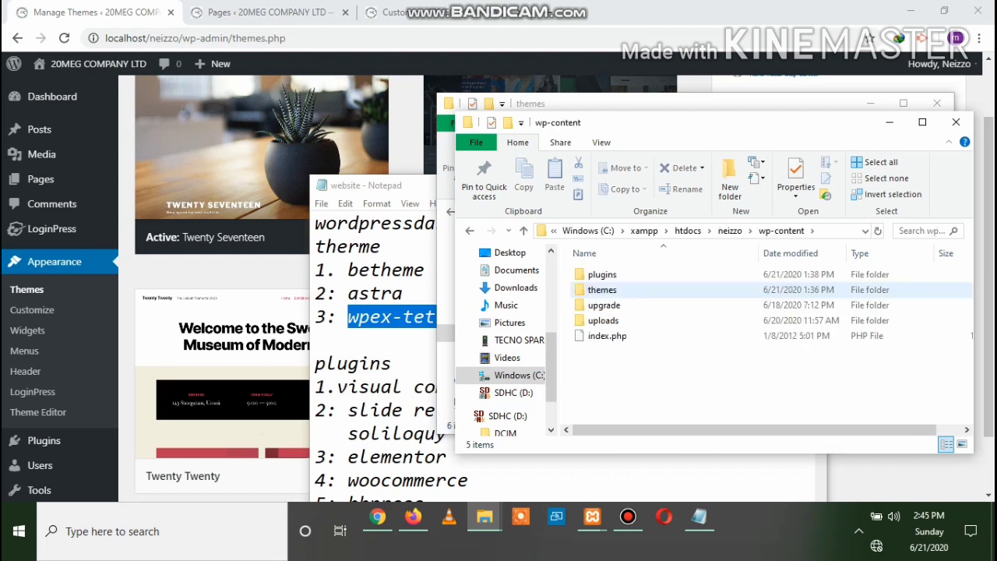
{"action": "double_click", "coordinate": [601, 289]}
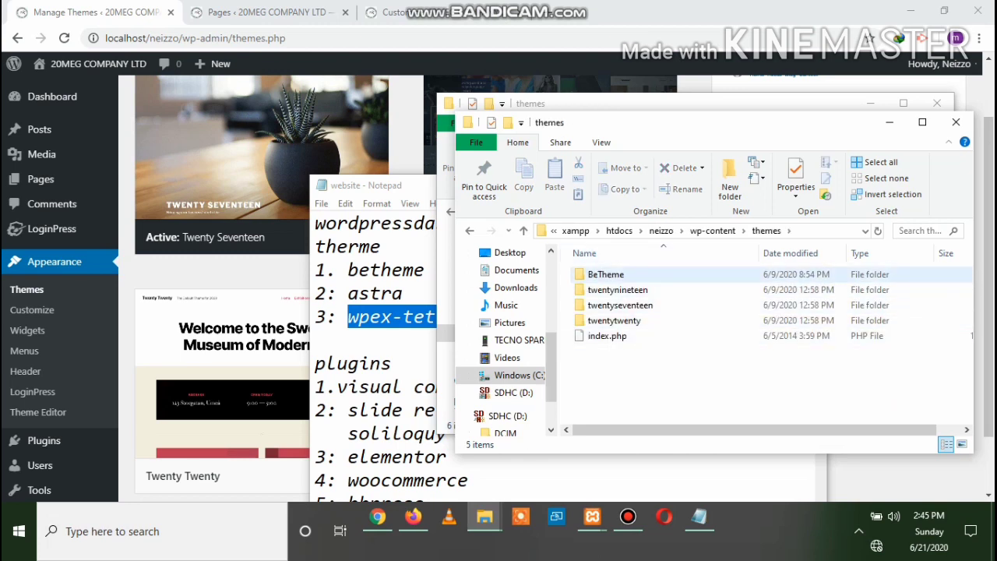
{"action": "mouse_move", "coordinate": [606, 279]}
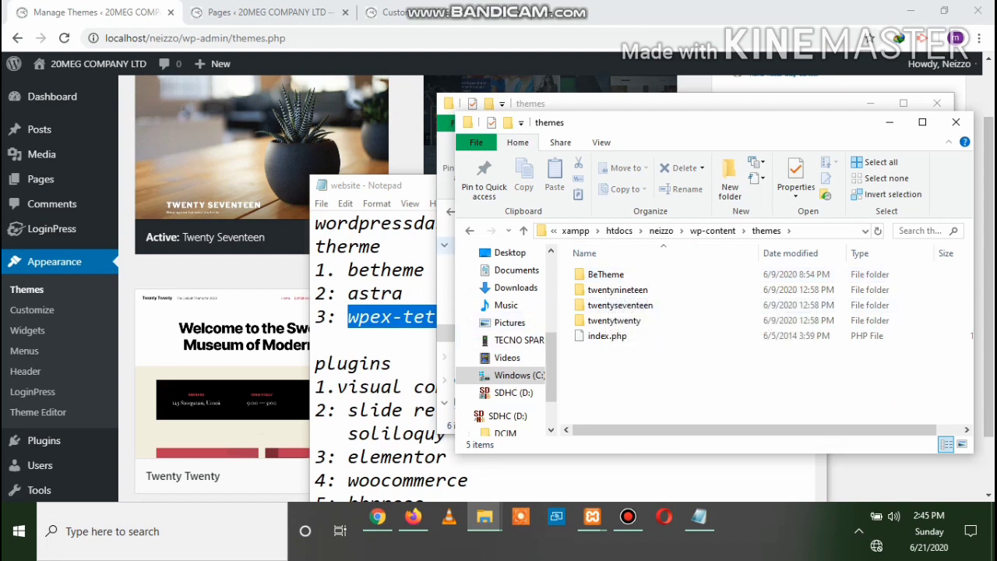
{"action": "left_click", "coordinate": [446, 245]}
{"action": "left_click", "coordinate": [659, 371]}
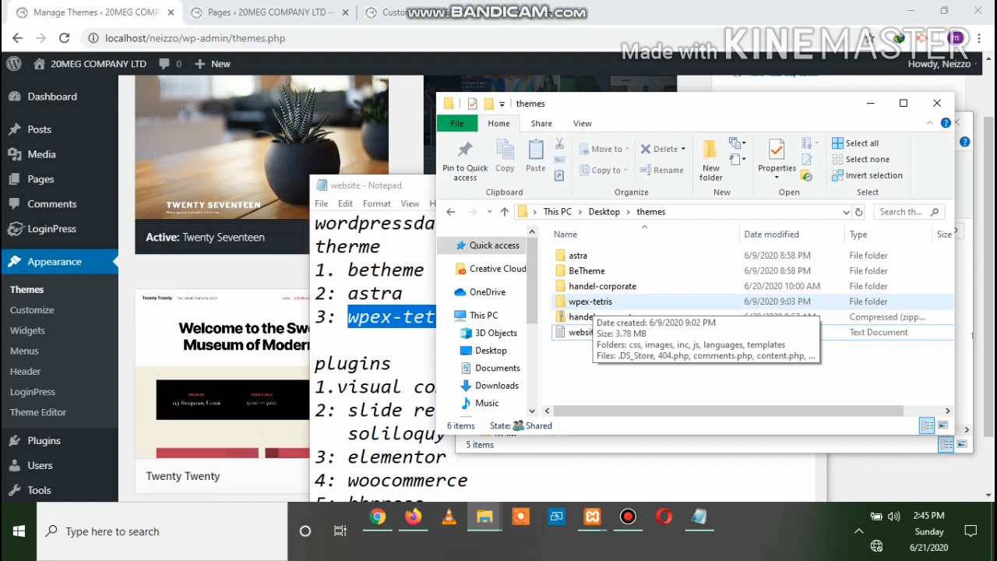
Copy the astra and wpex-tetris folders from the Desktop themes folder
{"action": "left_click", "coordinate": [590, 301]}
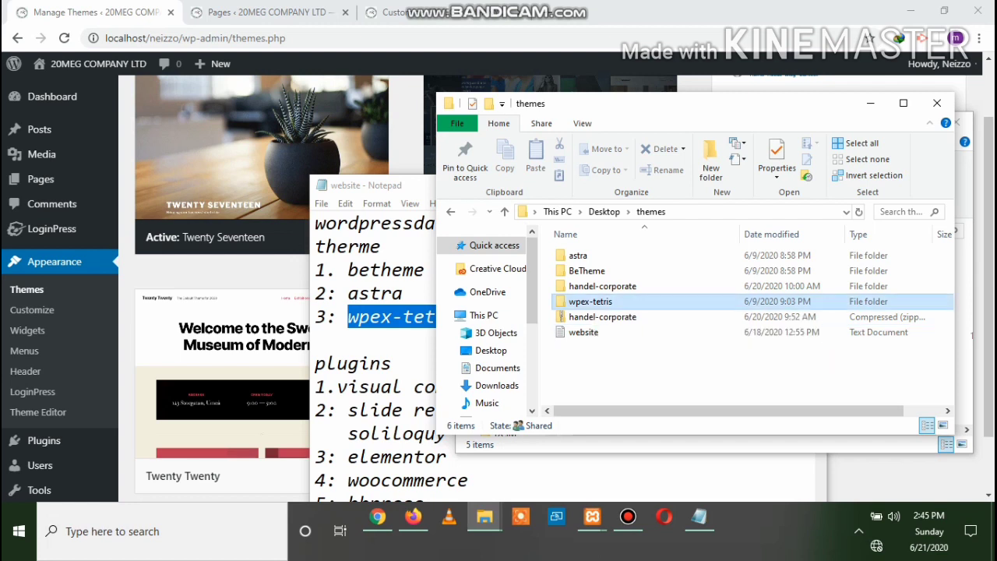
{"action": "left_click", "coordinate": [577, 255], "text": "ctrl"}
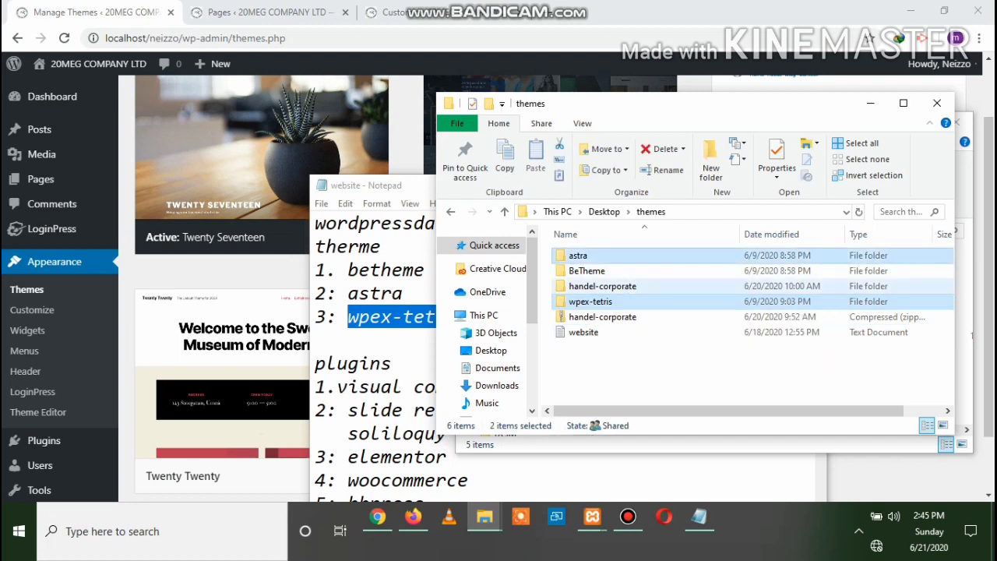
{"action": "right_click", "coordinate": [644, 303]}
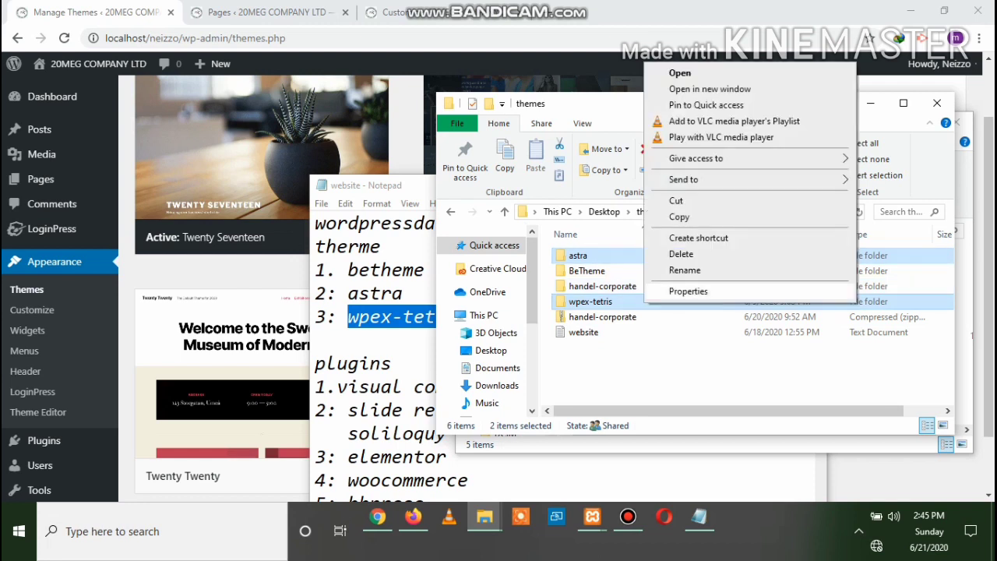
{"action": "left_click", "coordinate": [679, 217]}
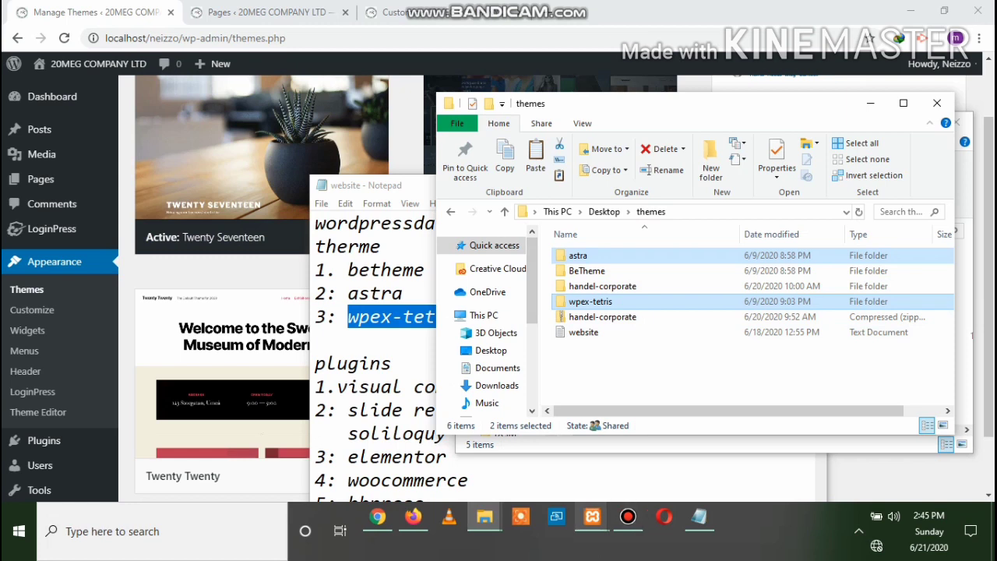
Paste both folders into the site's wp-content themes folder and close that window
{"action": "mouse_move", "coordinate": [484, 516]}
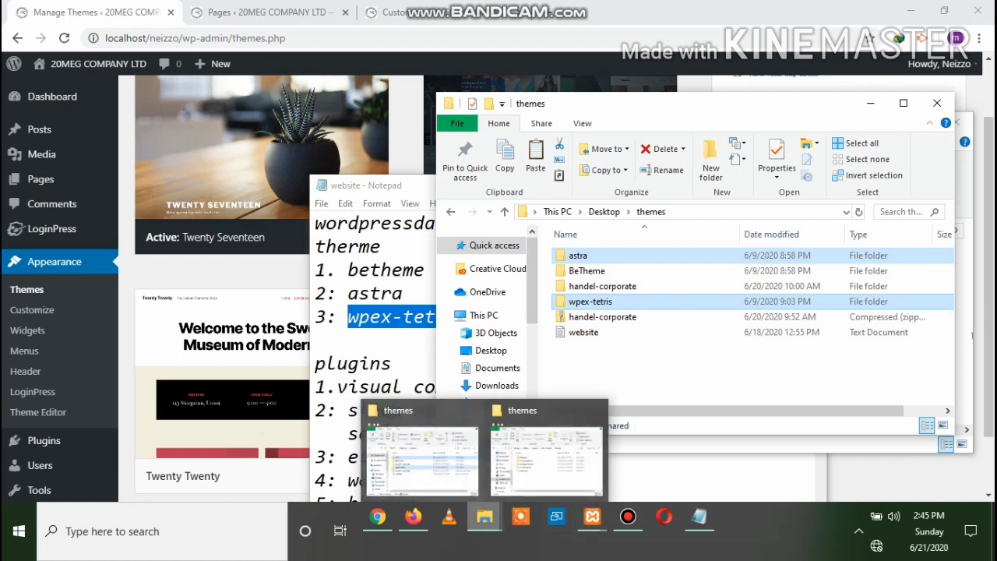
{"action": "mouse_move", "coordinate": [547, 459]}
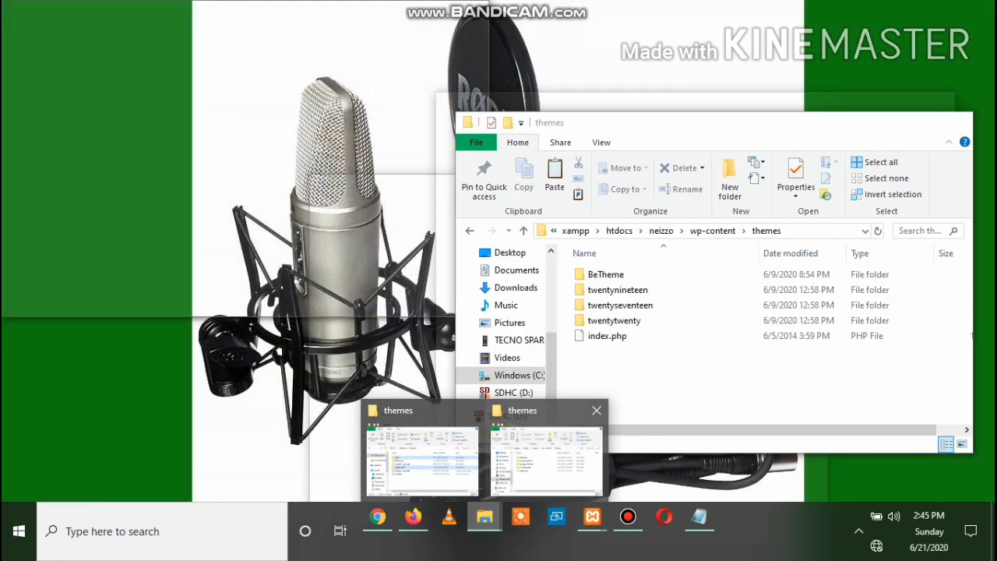
{"action": "left_click", "coordinate": [547, 459]}
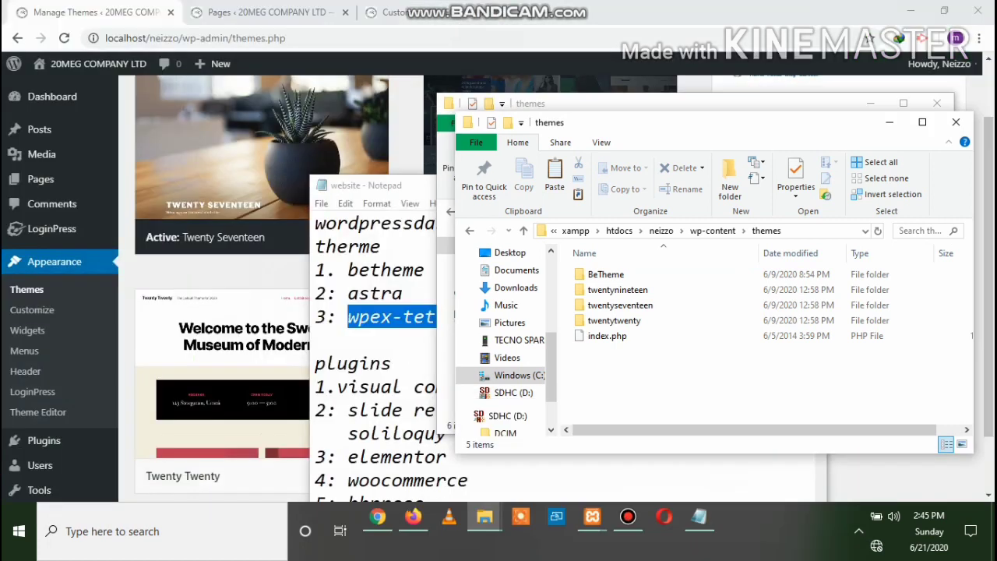
{"action": "right_click", "coordinate": [621, 374]}
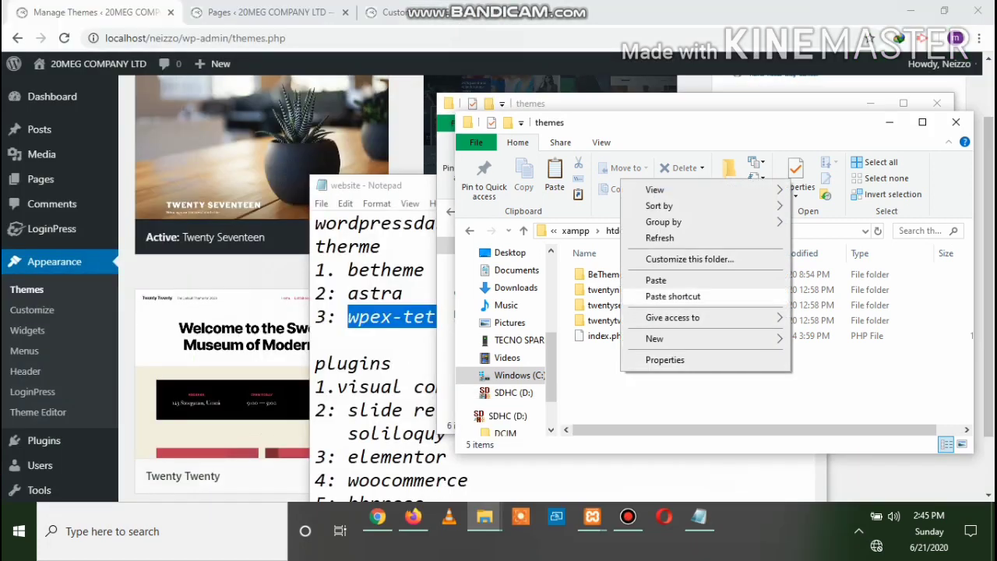
{"action": "left_click", "coordinate": [656, 283]}
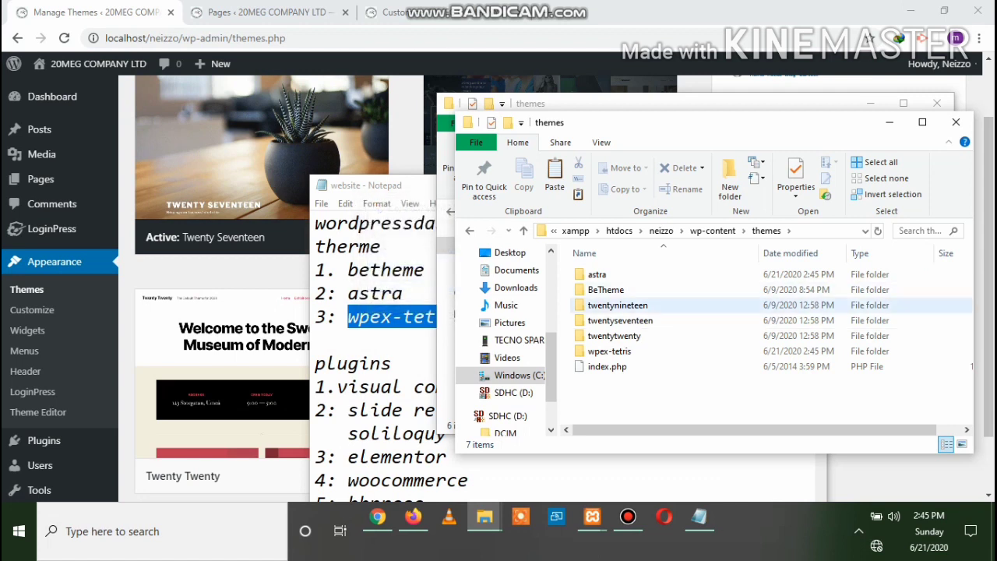
{"action": "left_click", "coordinate": [955, 122]}
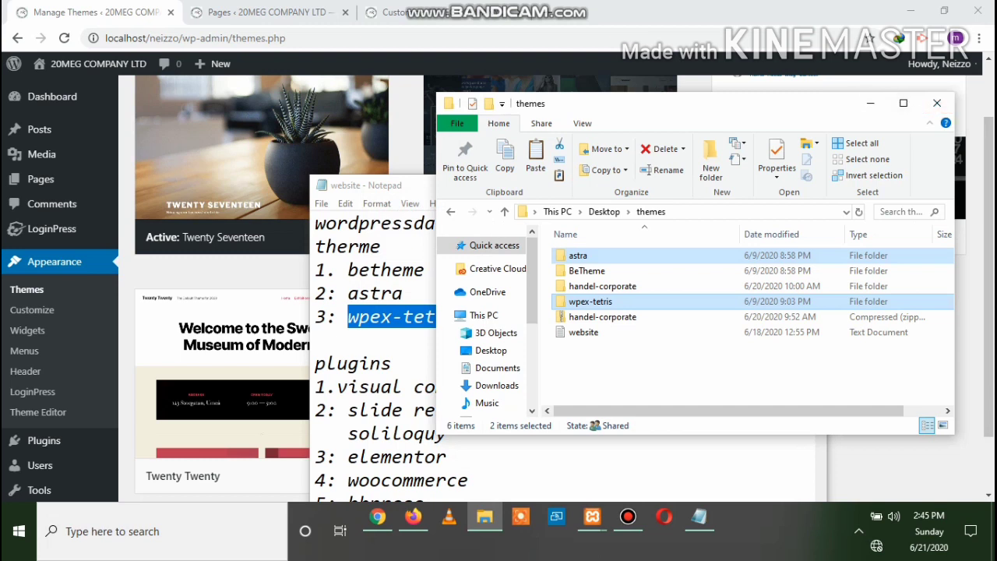
Minimize Explorer and reload Chrome's Themes page so it shows five themes including Tetris
{"action": "left_click", "coordinate": [871, 102]}
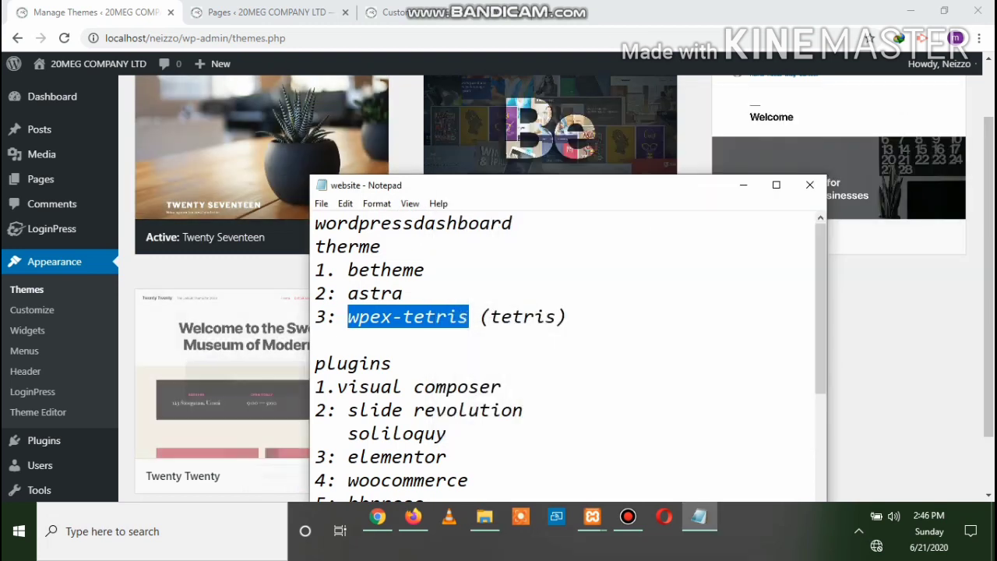
{"action": "left_click", "coordinate": [378, 517]}
{"action": "left_click", "coordinate": [64, 38]}
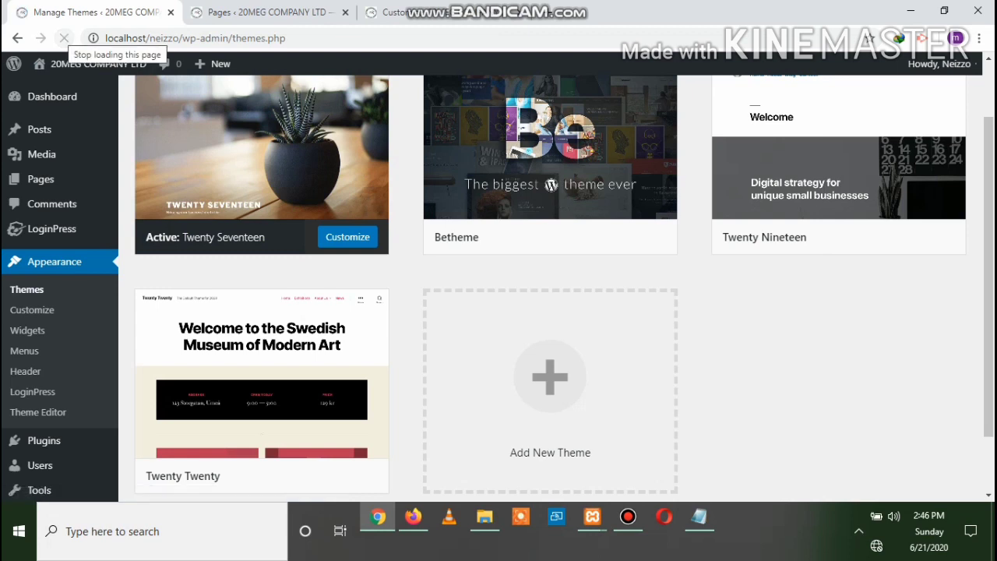
{"action": "scroll", "coordinate": [838, 212], "scroll_direction": "down", "scroll_amount": 2}
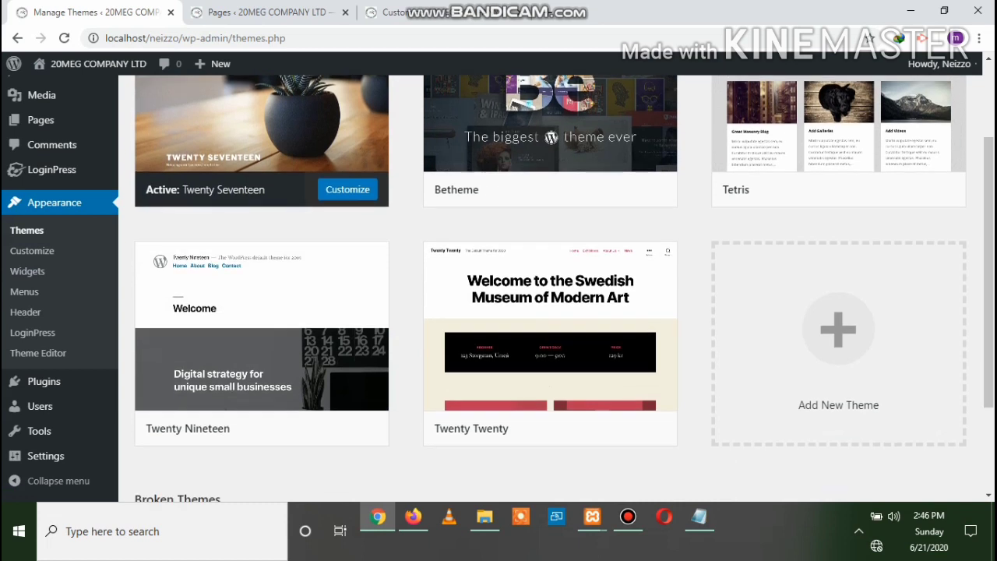
{"action": "scroll", "coordinate": [838, 212], "scroll_direction": "up", "scroll_amount": 3}
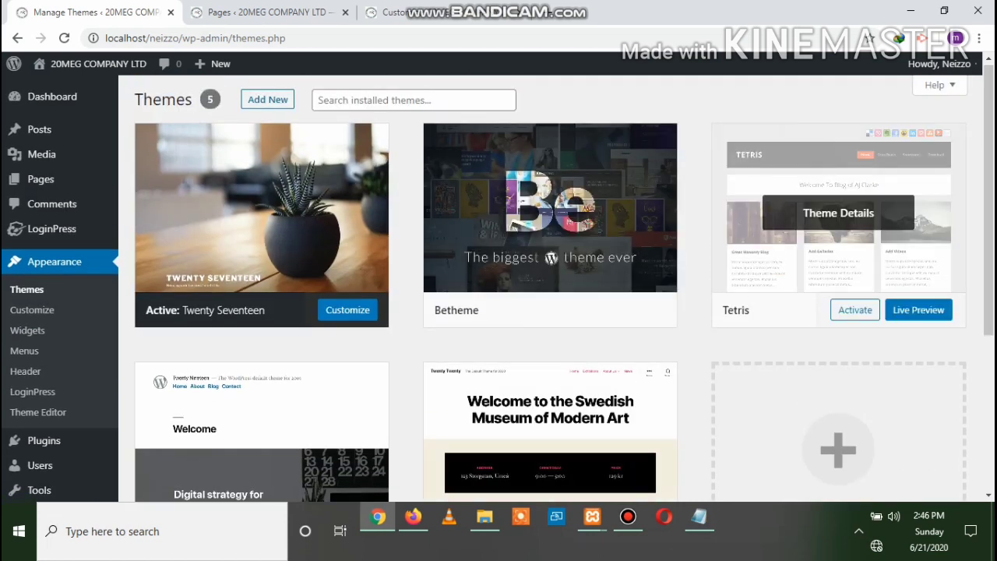
Live-preview the site with the Tetris theme, then go back to Themes
{"action": "left_click", "coordinate": [918, 310]}
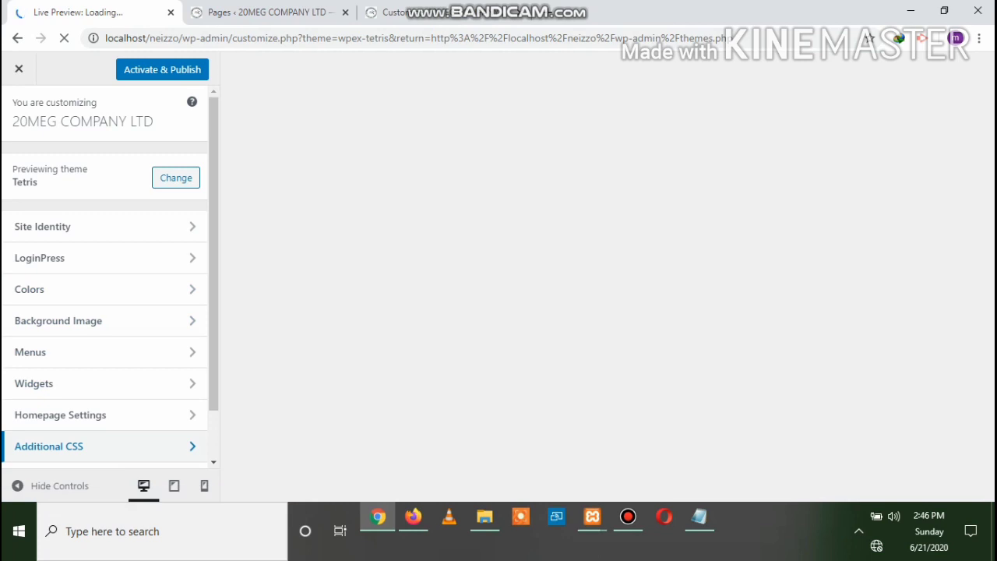
{"action": "scroll", "coordinate": [105, 246], "scroll_direction": "down", "scroll_amount": 1}
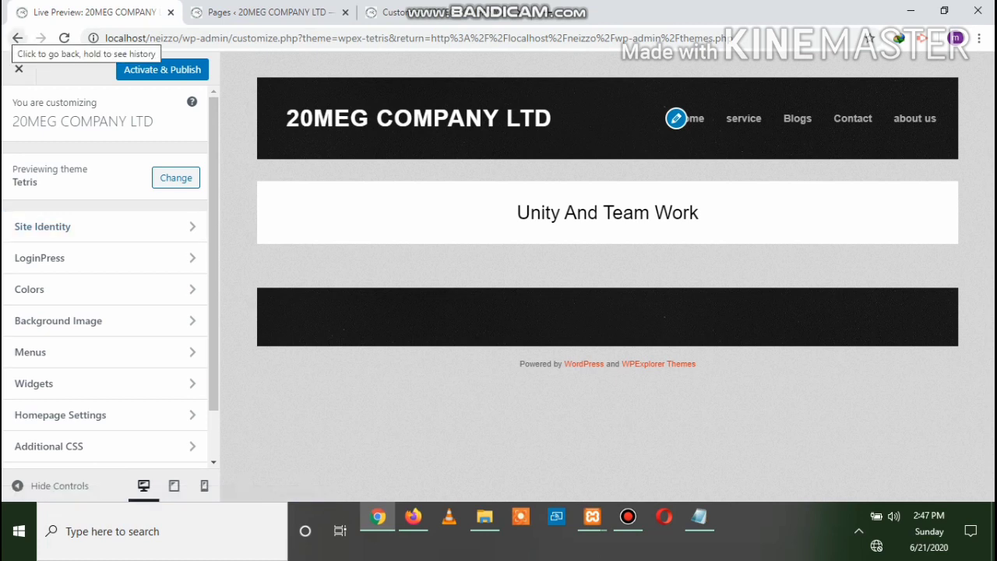
{"action": "left_click", "coordinate": [17, 38]}
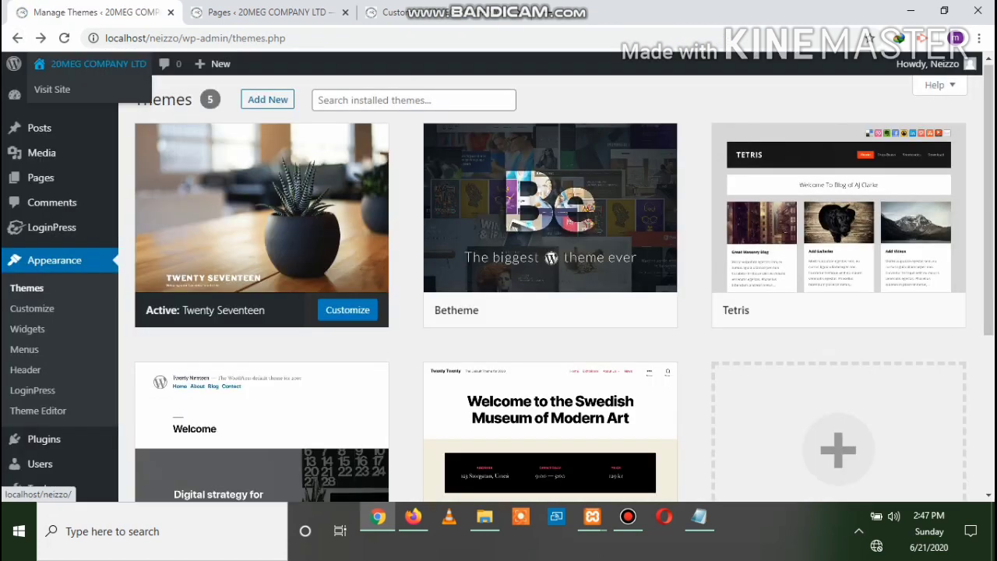
{"action": "scroll", "coordinate": [838, 226], "scroll_direction": "down", "scroll_amount": 2}
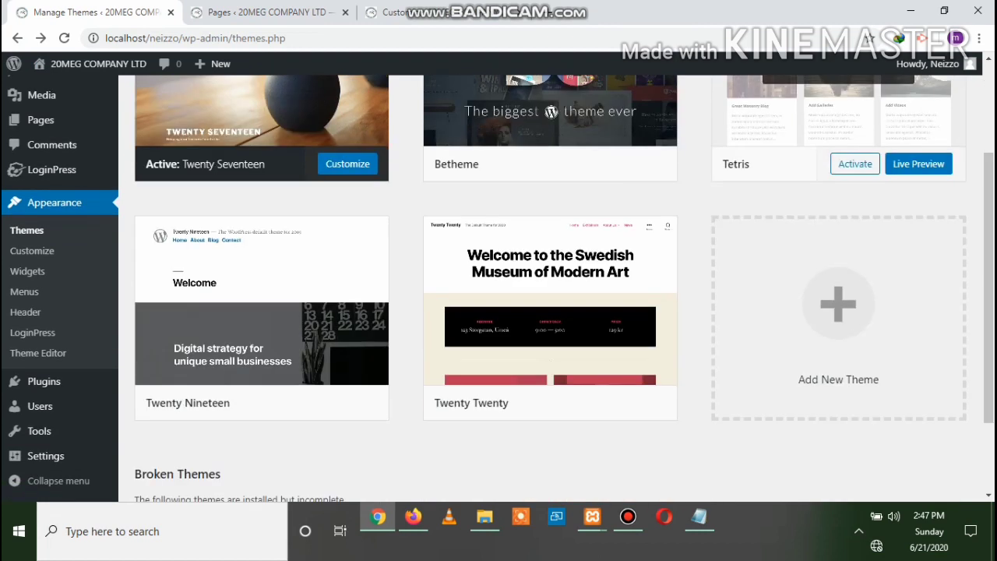
{"action": "scroll", "coordinate": [838, 265], "scroll_direction": "up", "scroll_amount": 2}
{"action": "scroll", "coordinate": [838, 265], "scroll_direction": "down", "scroll_amount": 2}
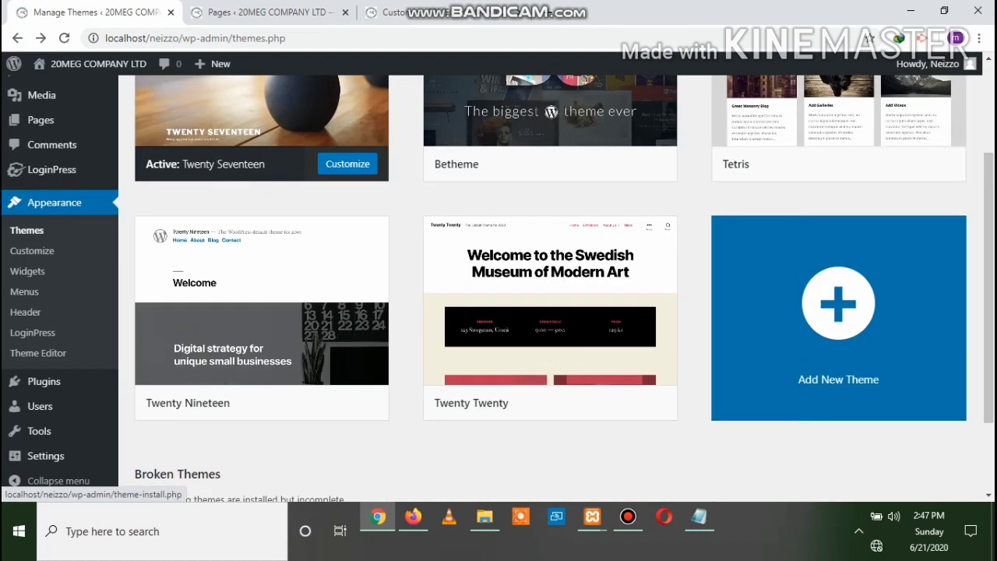
{"action": "scroll", "coordinate": [838, 312], "scroll_direction": "down", "scroll_amount": 2}
{"action": "scroll", "coordinate": [838, 311], "scroll_direction": "up", "scroll_amount": 4}
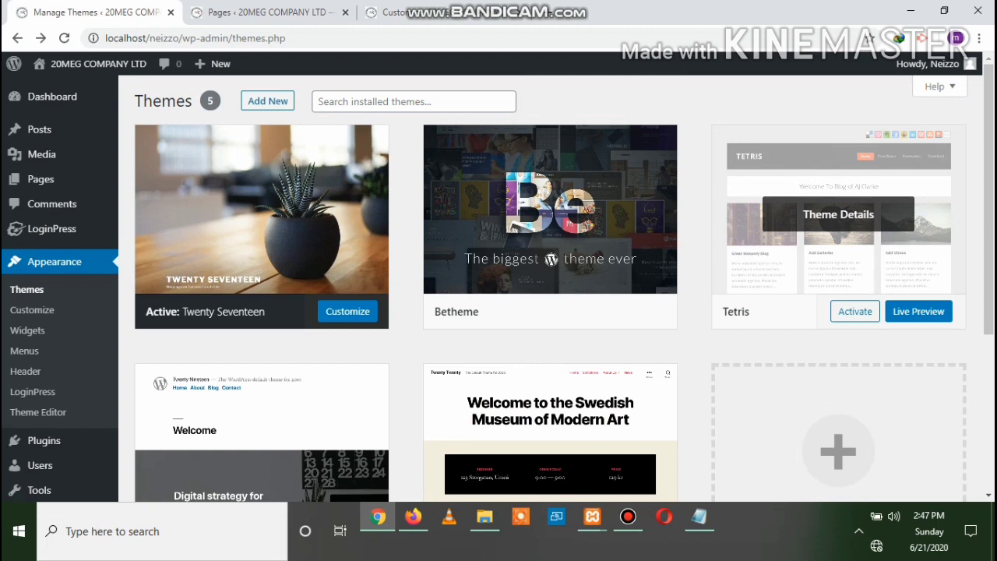
{"action": "scroll", "coordinate": [838, 257], "scroll_direction": "down", "scroll_amount": 2}
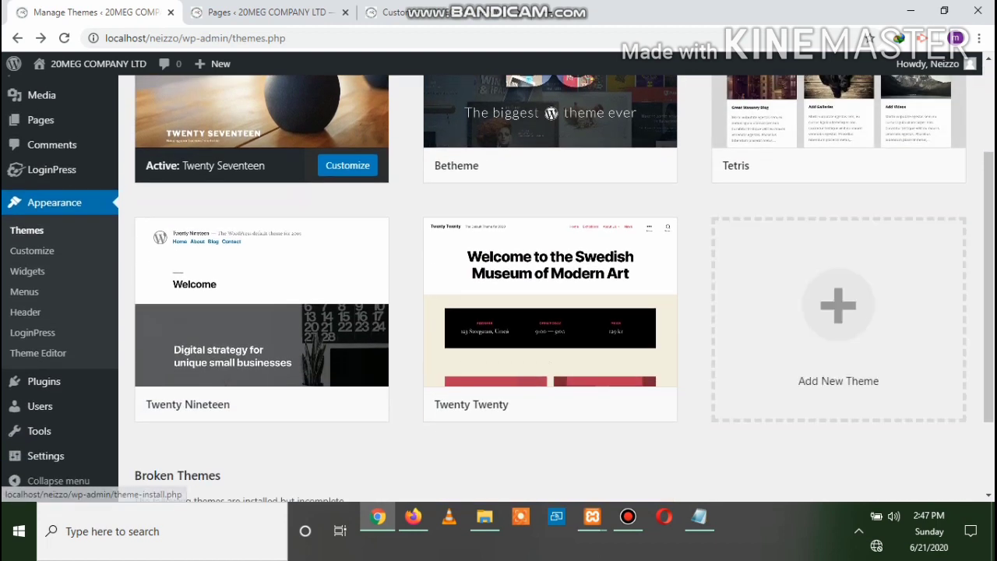
{"action": "left_click", "coordinate": [485, 516]}
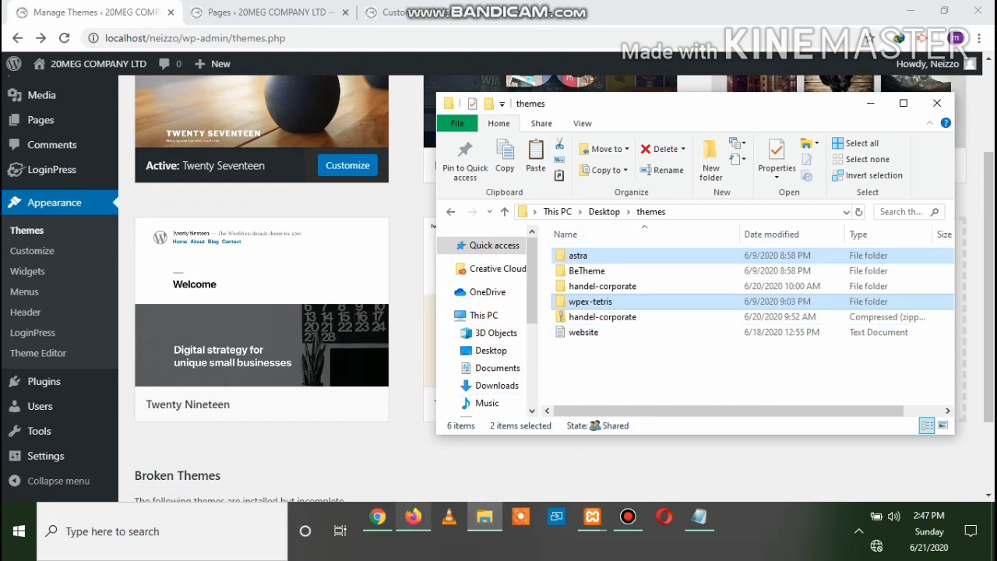
{"action": "left_click", "coordinate": [378, 516]}
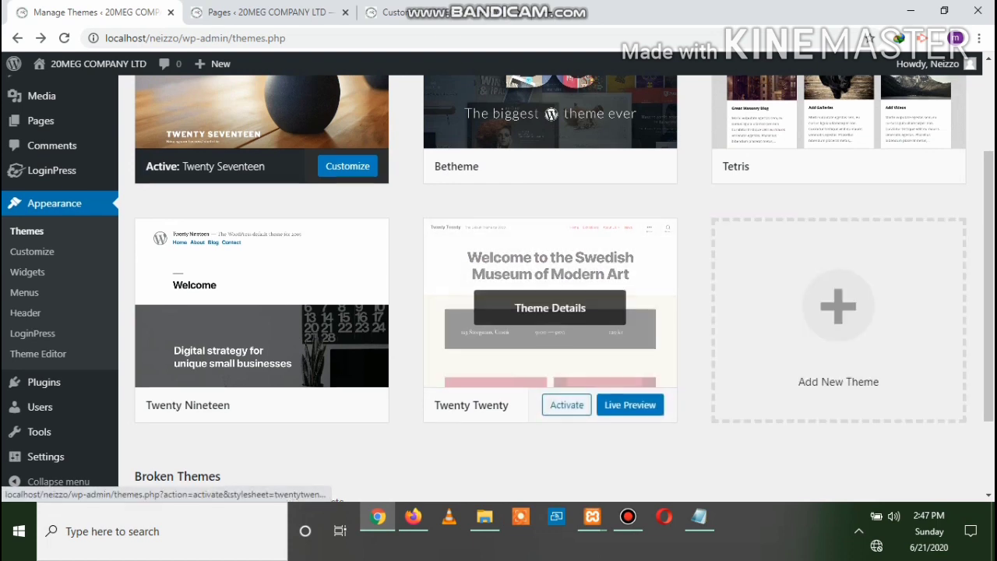
{"action": "scroll", "coordinate": [550, 327], "scroll_direction": "up", "scroll_amount": 2}
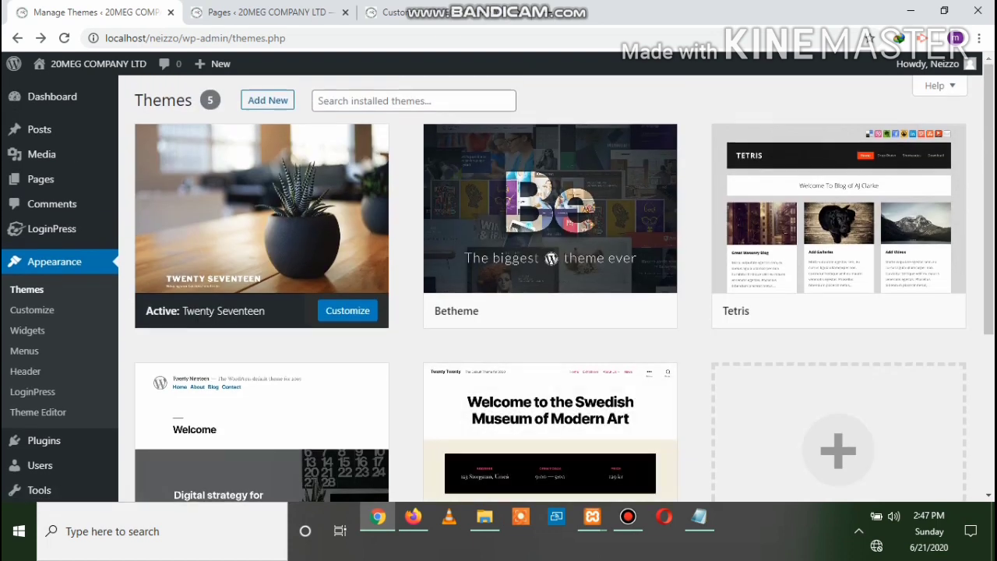
{"action": "scroll", "coordinate": [550, 389], "scroll_direction": "down", "scroll_amount": 2}
{"action": "scroll", "coordinate": [549, 327], "scroll_direction": "up", "scroll_amount": 2}
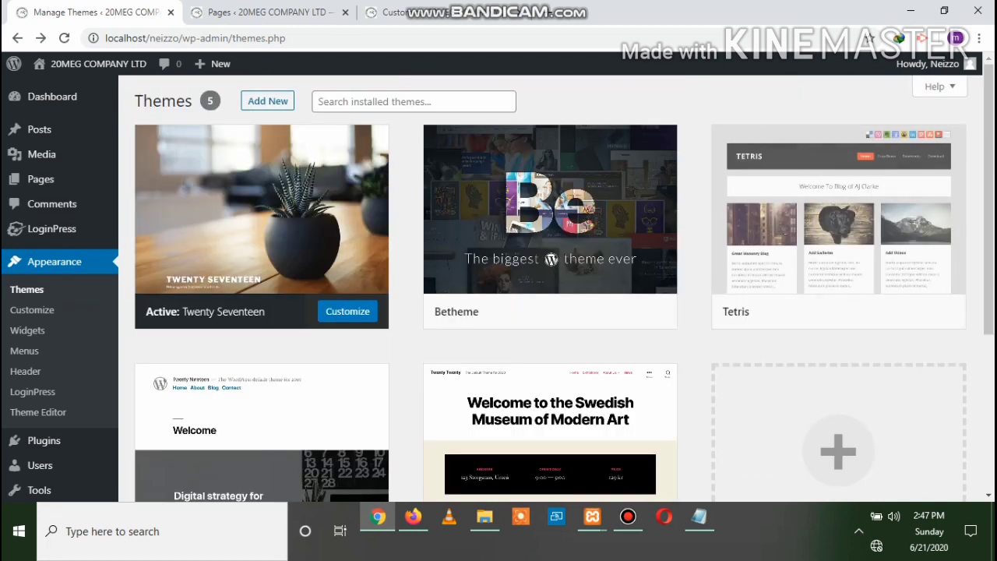
{"action": "scroll", "coordinate": [550, 312], "scroll_direction": "down", "scroll_amount": 1}
{"action": "scroll", "coordinate": [550, 312], "scroll_direction": "up", "scroll_amount": 1}
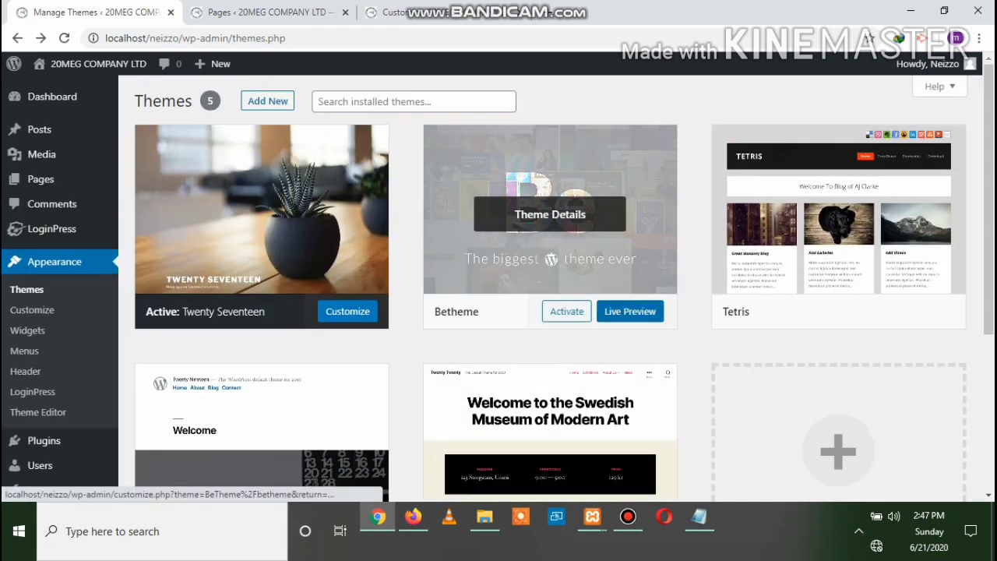
Open Betheme's Live Preview in a new browser tab and switch to it
{"action": "right_click", "coordinate": [613, 310]}
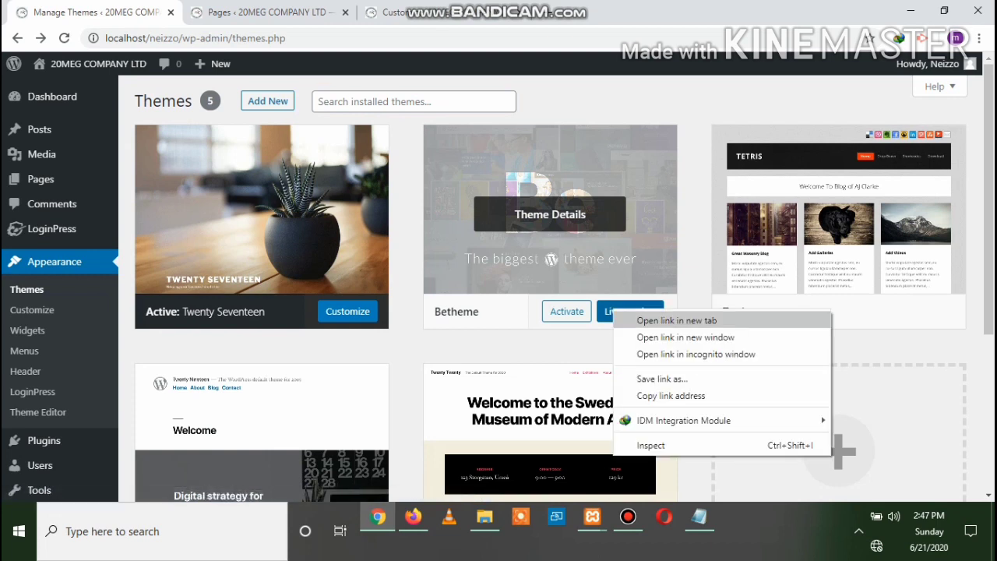
{"action": "left_click", "coordinate": [676, 320]}
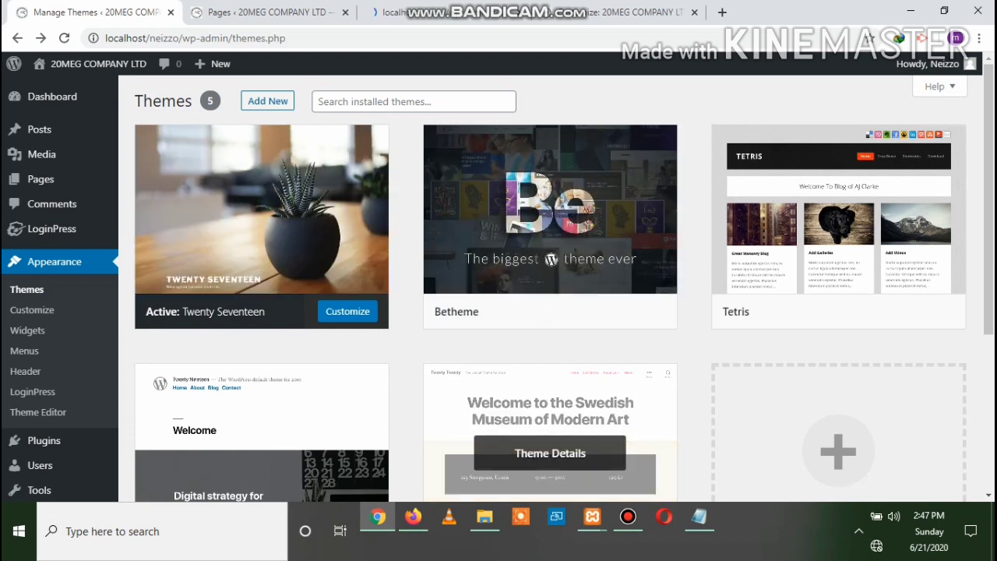
{"action": "left_click", "coordinate": [447, 12]}
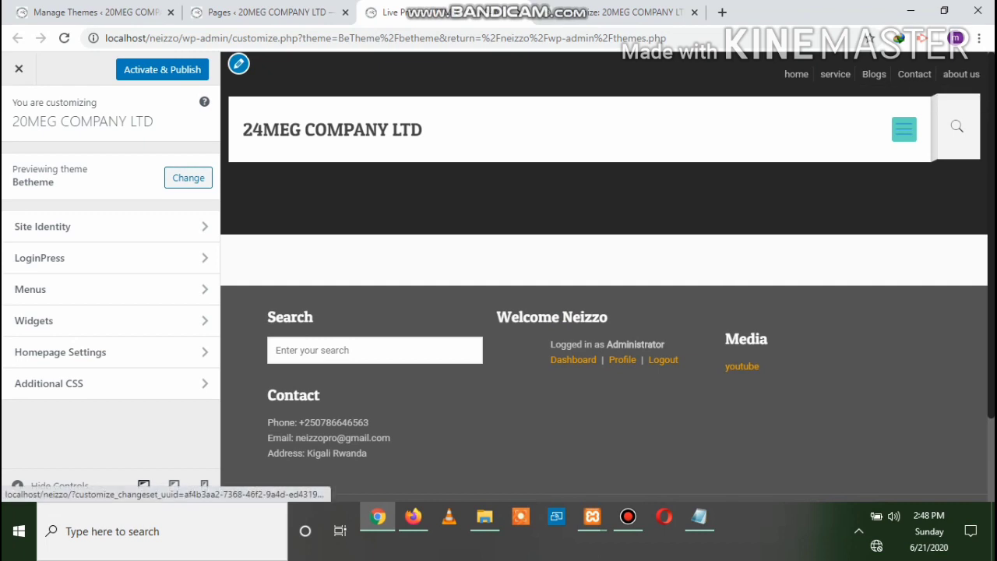
Toggle the preview's hamburger menu open and closed, then close the Customizer
{"action": "left_click", "coordinate": [903, 129]}
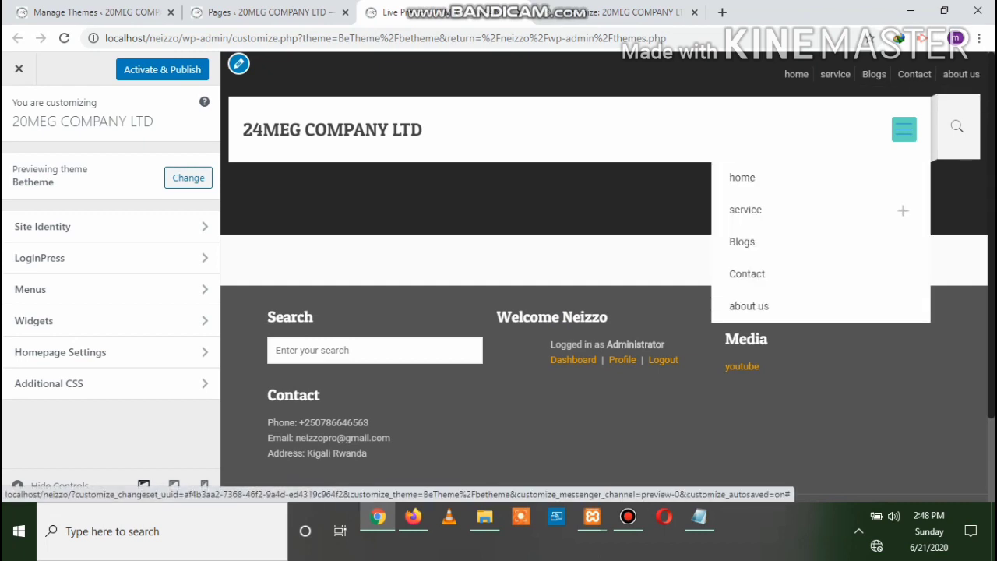
{"action": "left_click", "coordinate": [903, 130]}
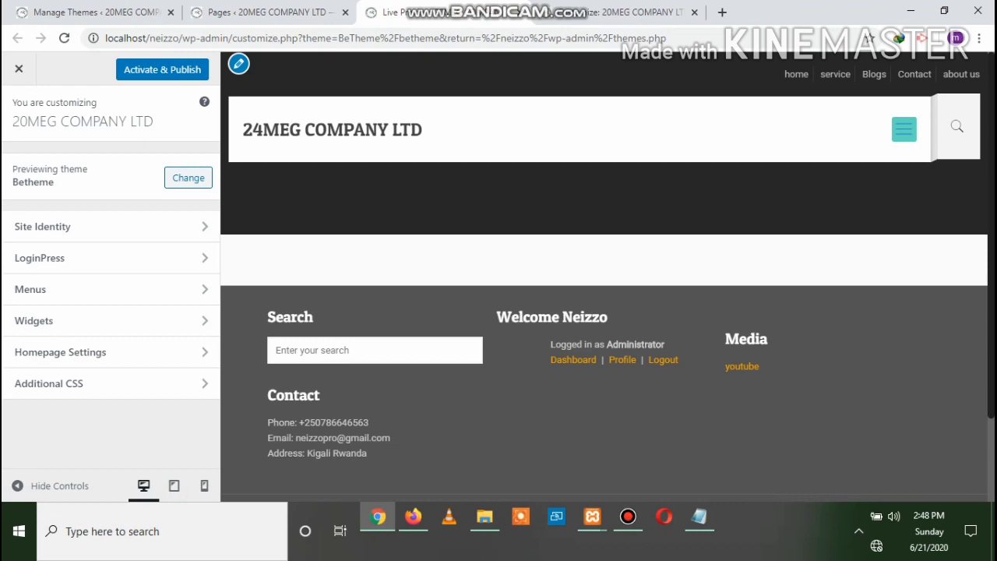
{"action": "scroll", "coordinate": [603, 277], "scroll_direction": "down", "scroll_amount": 2}
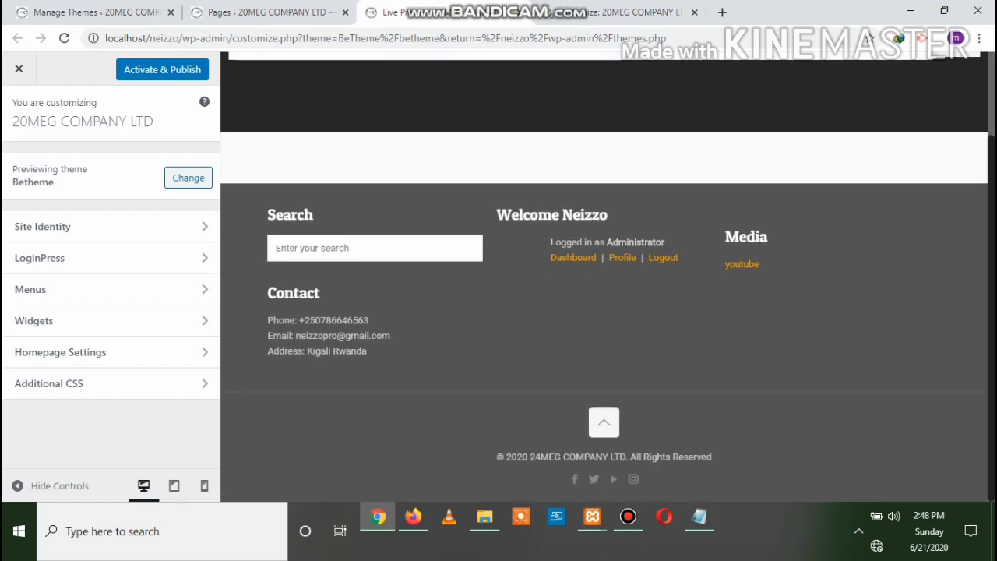
{"action": "scroll", "coordinate": [604, 277], "scroll_direction": "up", "scroll_amount": 2}
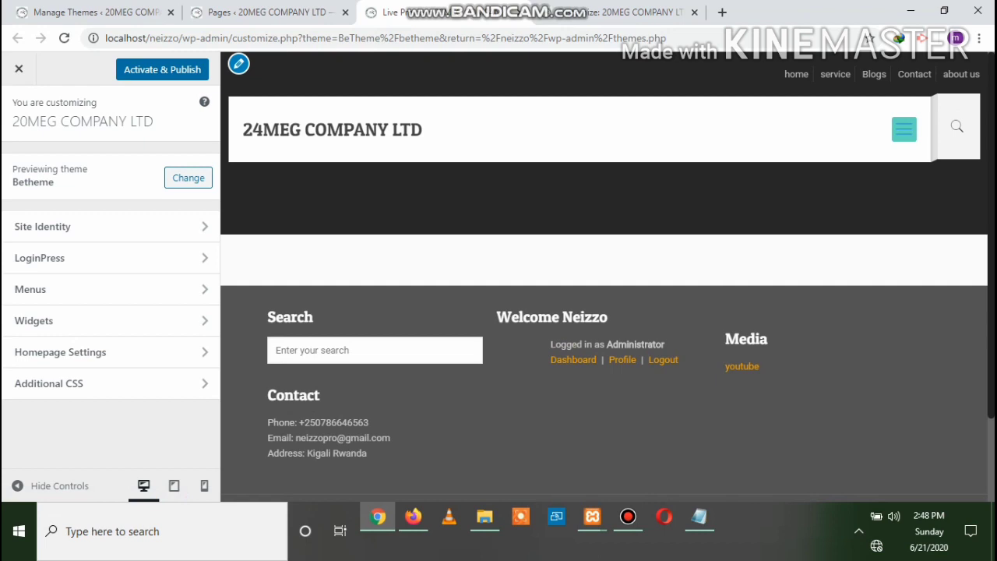
{"action": "left_click", "coordinate": [19, 69]}
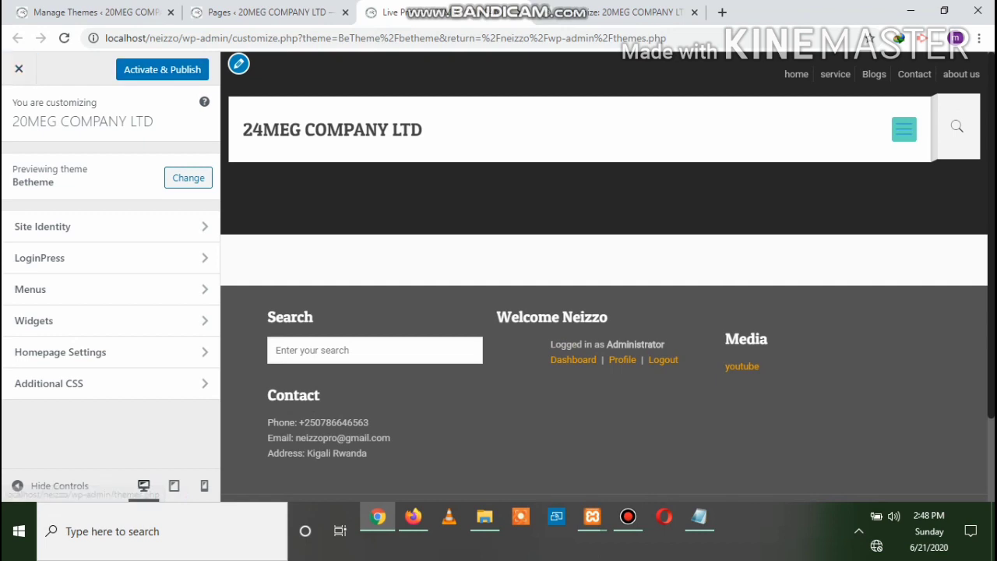
{"action": "mouse_move", "coordinate": [567, 312]}
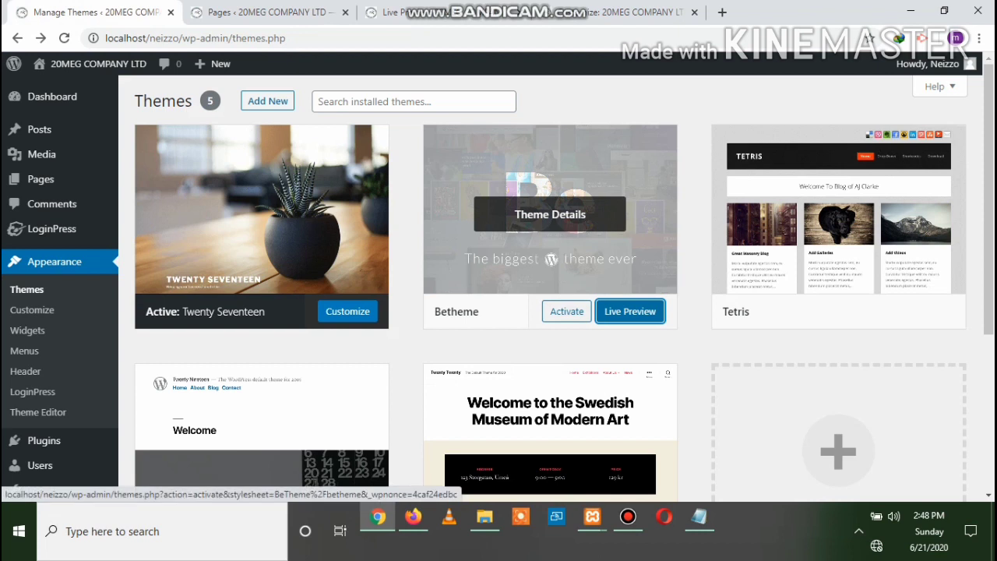
Activate Betheme and cycle back through the tabs to Manage Themes
{"action": "left_click", "coordinate": [567, 311]}
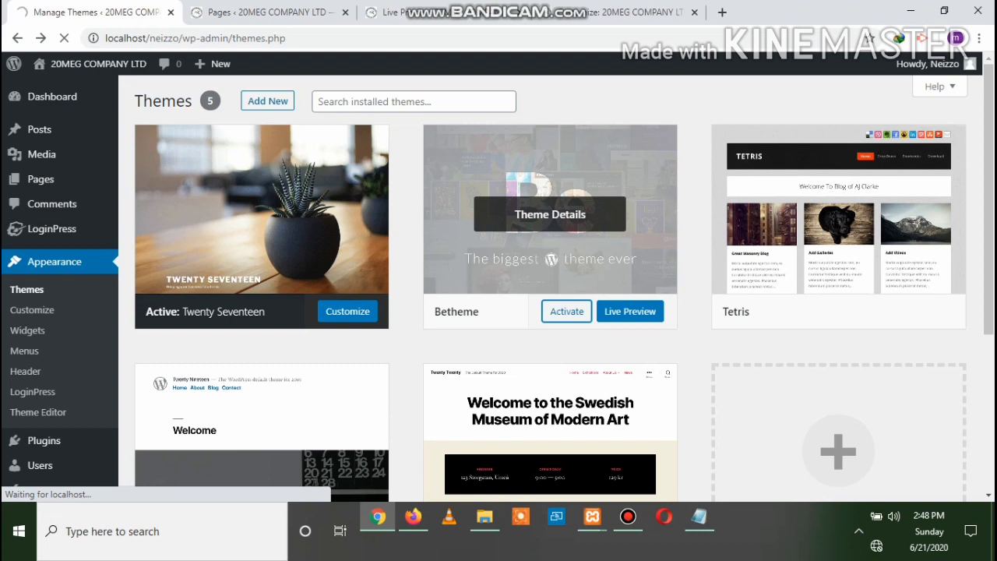
{"action": "left_click", "coordinate": [417, 13]}
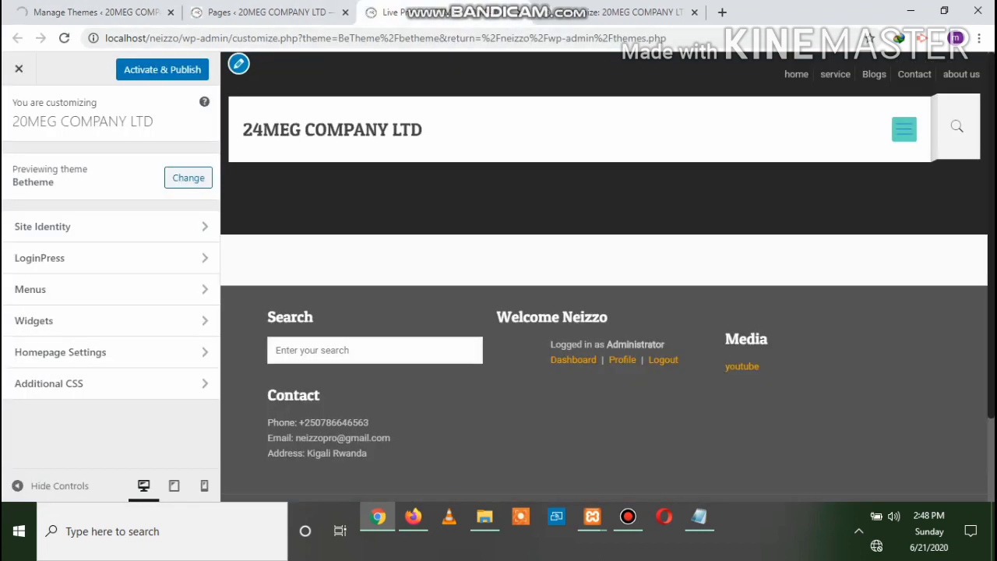
{"action": "key", "text": "ctrl+Page_Up"}
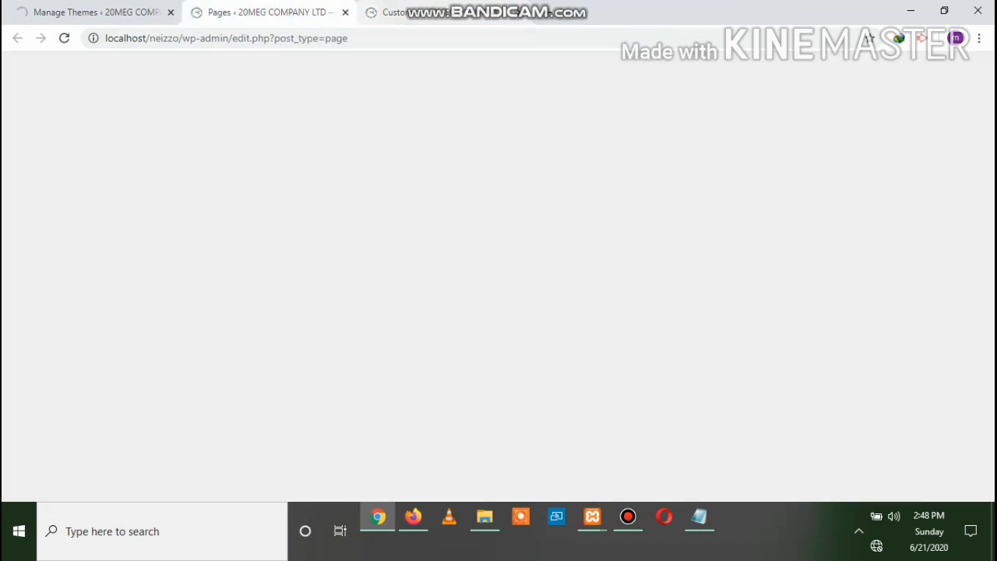
{"action": "key", "text": "ctrl+Page_Up"}
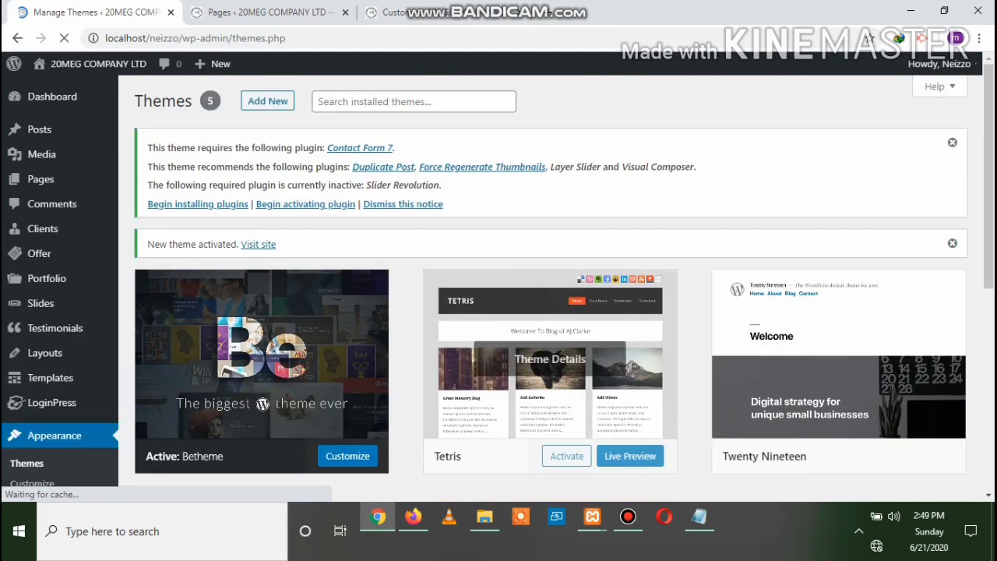
Look over the themes list, then bring up the site's front page in Firefox
{"action": "scroll", "coordinate": [262, 304], "scroll_direction": "down", "scroll_amount": 1}
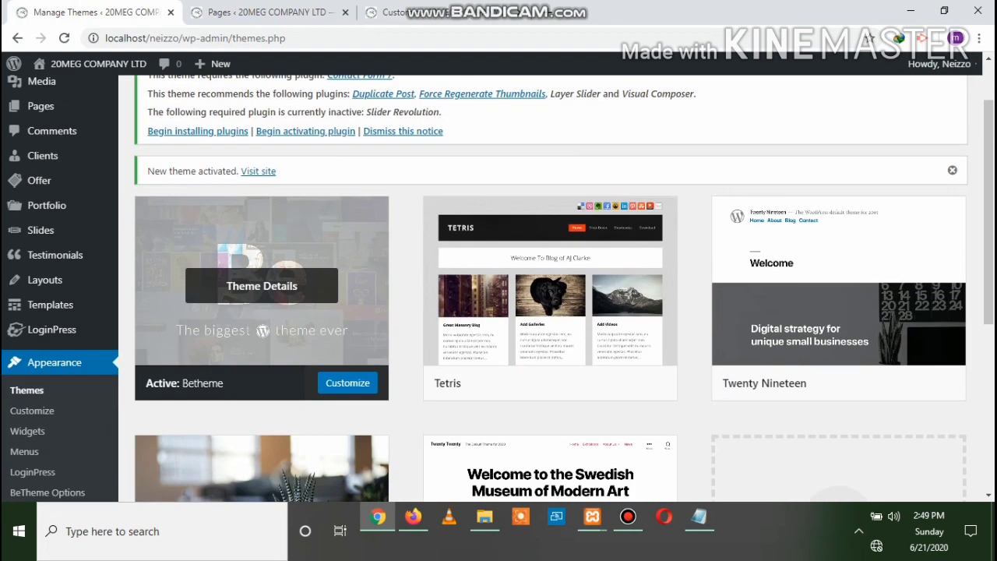
{"action": "scroll", "coordinate": [262, 304], "scroll_direction": "up", "scroll_amount": 1}
{"action": "scroll", "coordinate": [261, 304], "scroll_direction": "down", "scroll_amount": 2}
{"action": "scroll", "coordinate": [261, 351], "scroll_direction": "down", "scroll_amount": 2}
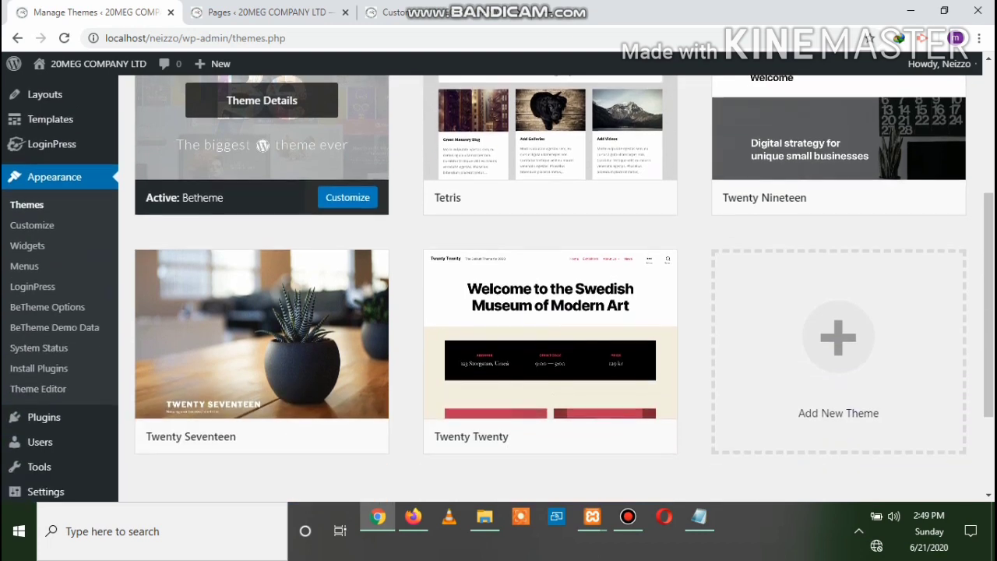
{"action": "scroll", "coordinate": [262, 350], "scroll_direction": "up", "scroll_amount": 1}
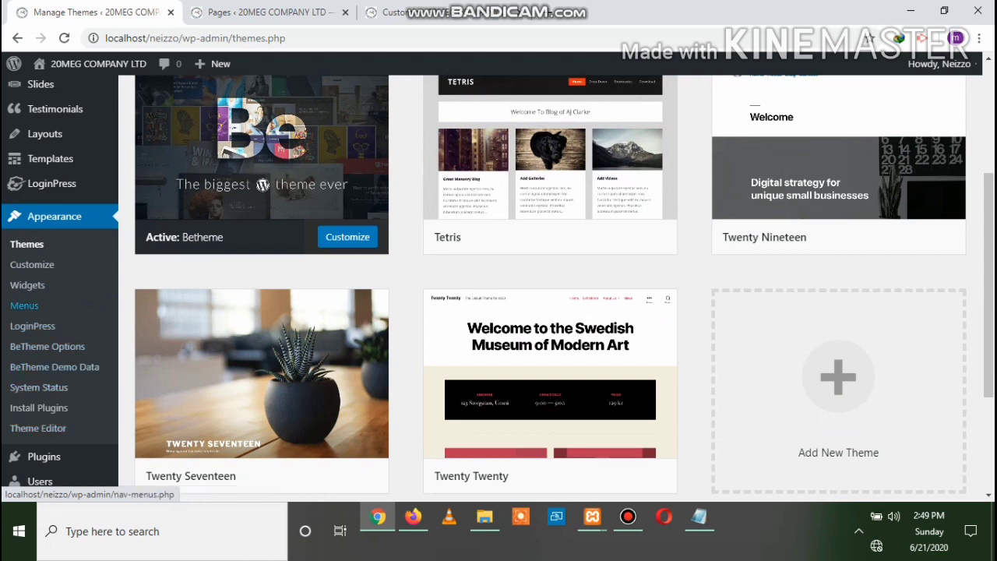
{"action": "scroll", "coordinate": [31, 305], "scroll_direction": "up", "scroll_amount": 2}
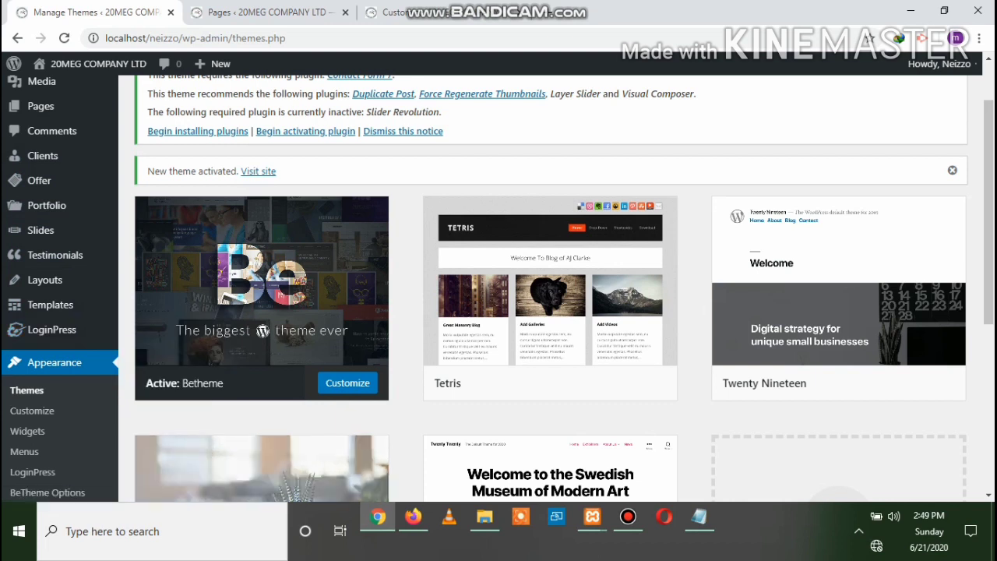
{"action": "left_click", "coordinate": [413, 517]}
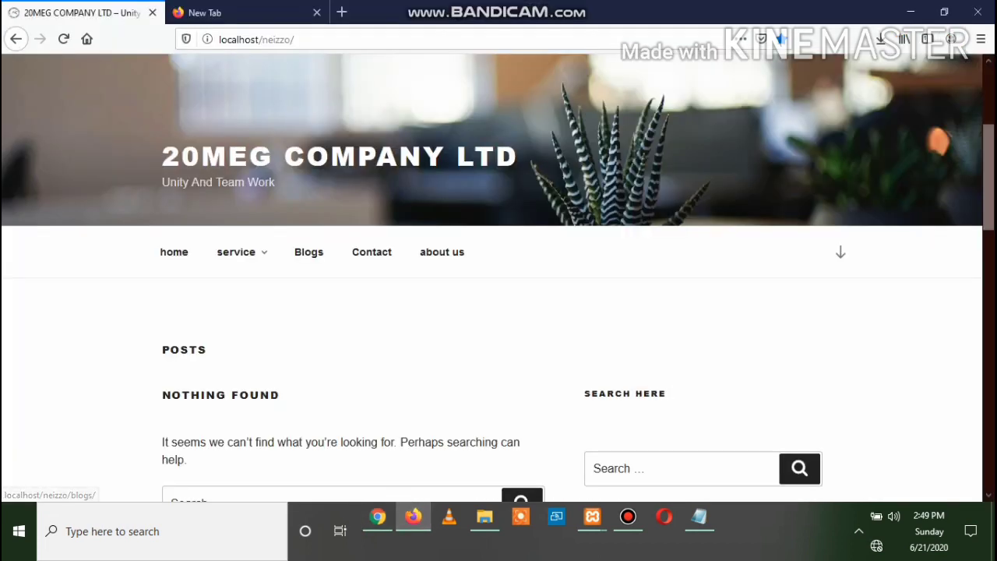
Reload localhost/neizzo in Firefox to view it in Betheme, then return to Chrome's Themes page
{"action": "left_click", "coordinate": [63, 39]}
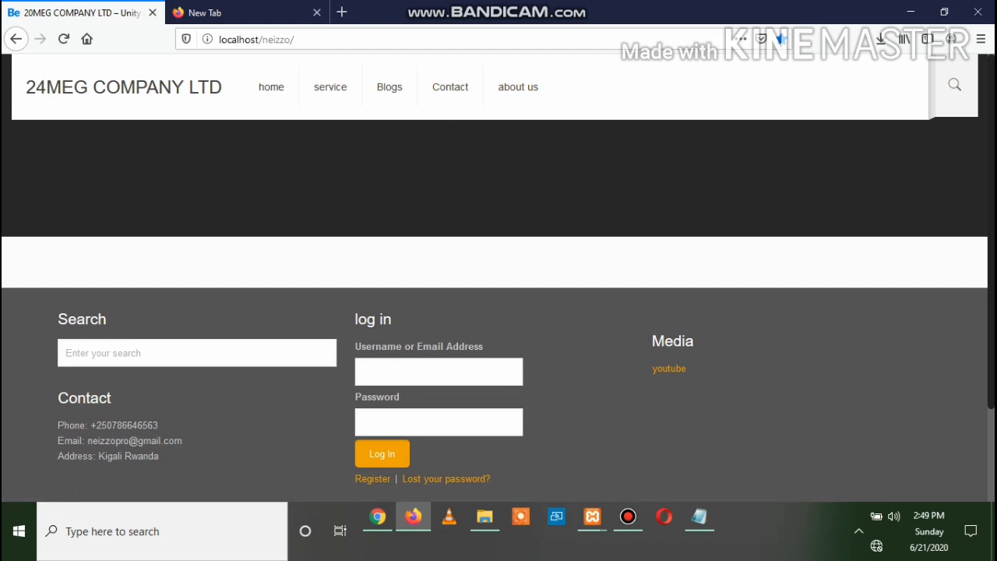
{"action": "scroll", "coordinate": [495, 277], "scroll_direction": "down", "scroll_amount": 3}
{"action": "scroll", "coordinate": [494, 277], "scroll_direction": "up", "scroll_amount": 3}
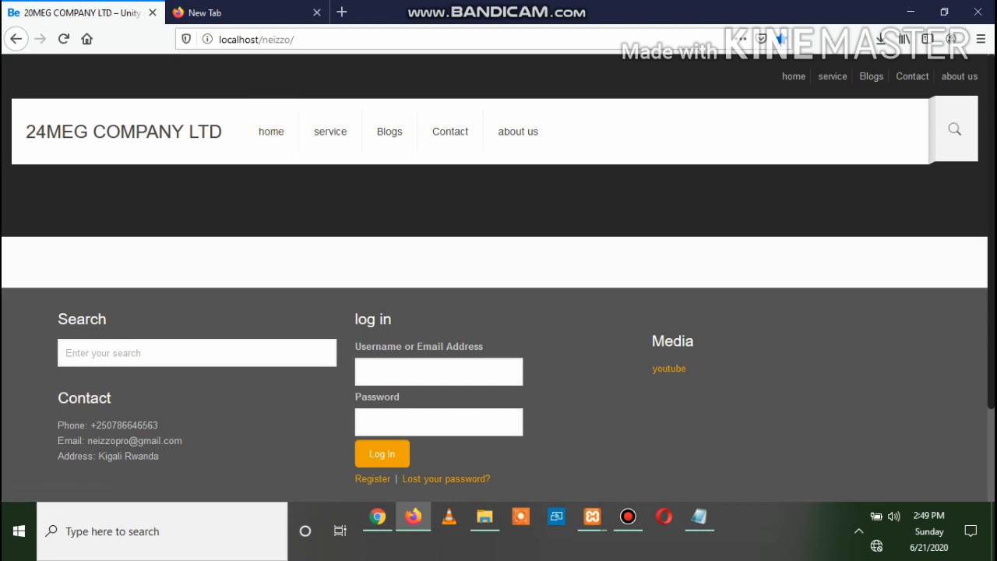
{"action": "left_click", "coordinate": [377, 517]}
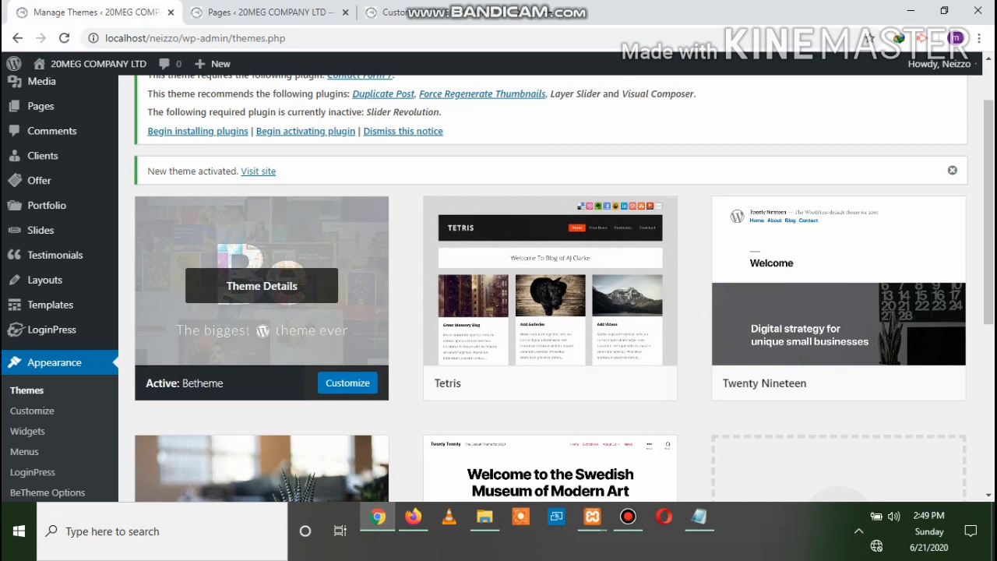
Open Appearance > BeTheme Options, landing on its Menu settings
{"action": "scroll", "coordinate": [26, 390], "scroll_direction": "down", "scroll_amount": 1}
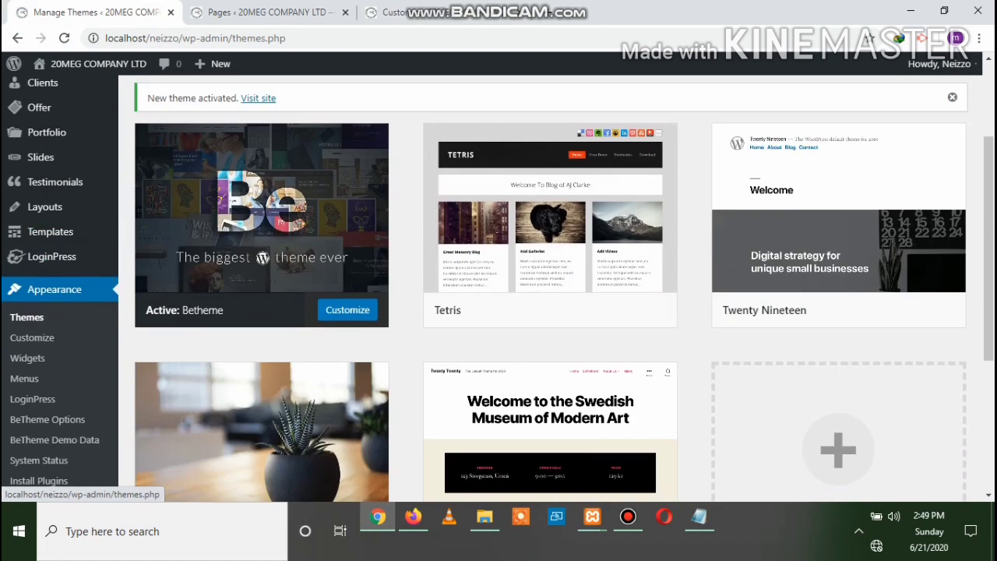
{"action": "scroll", "coordinate": [27, 357], "scroll_direction": "down", "scroll_amount": 1}
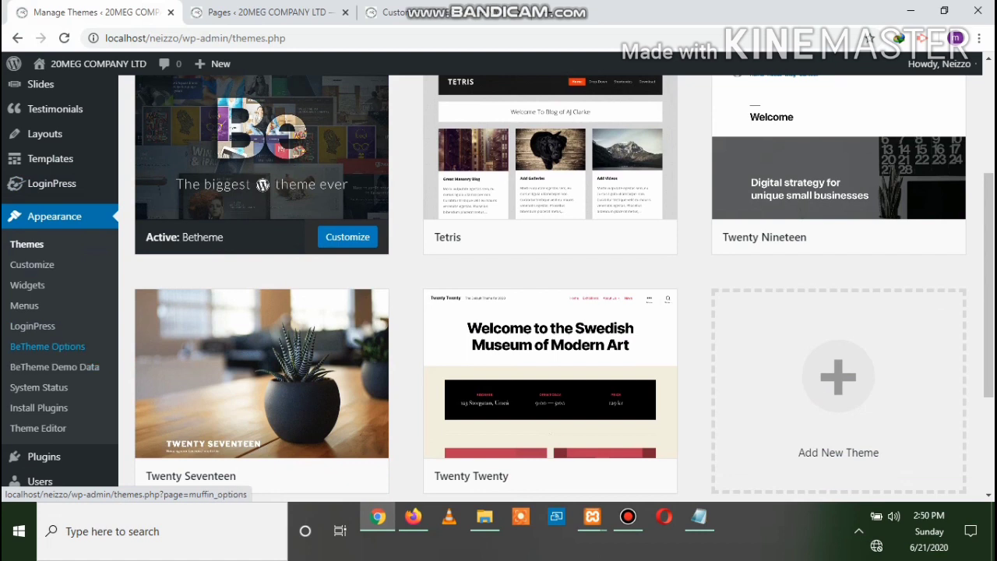
{"action": "left_click", "coordinate": [48, 346]}
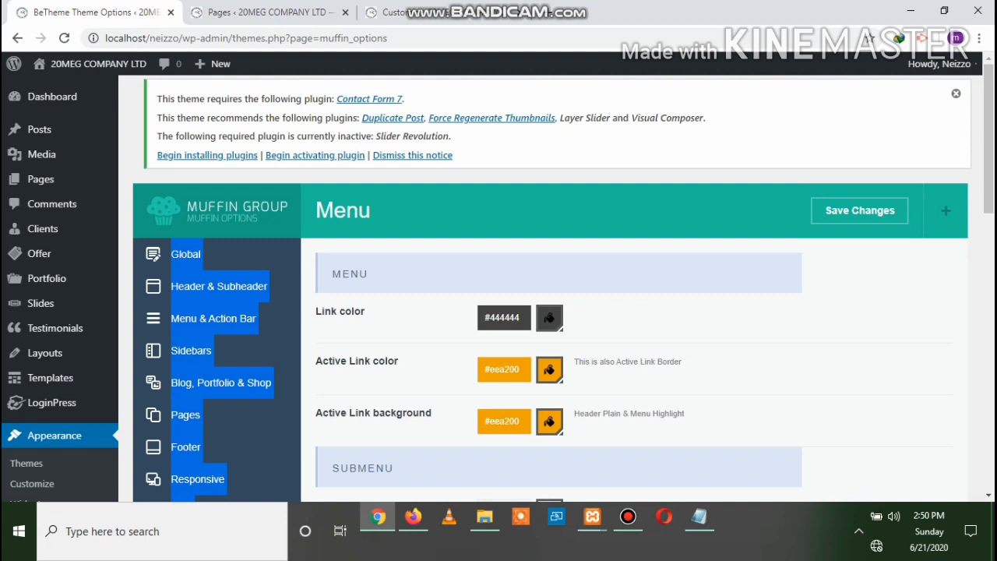
Leave the Menu colour options and open Global General, with the Full width and Boxed layouts
{"action": "left_click", "coordinate": [701, 327]}
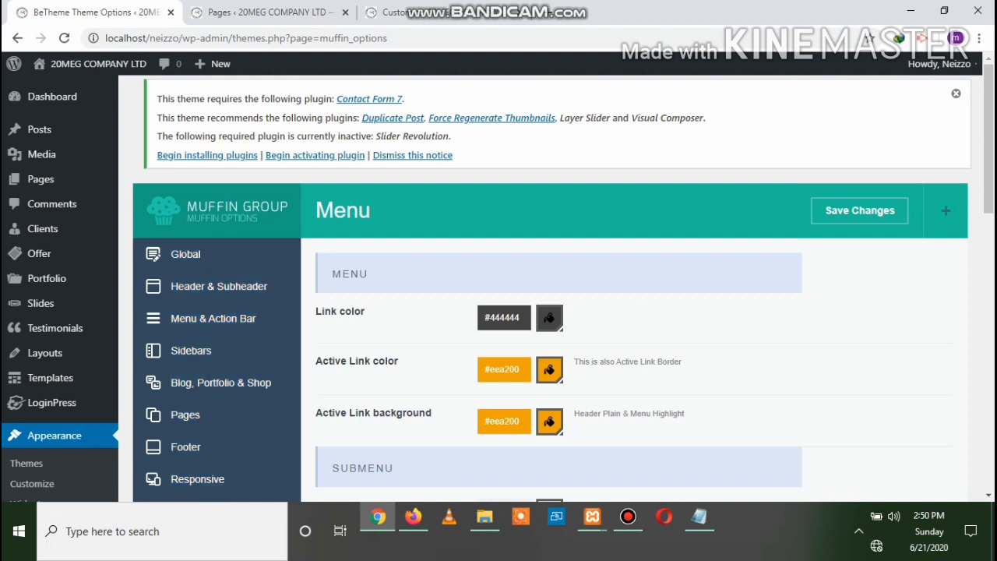
{"action": "scroll", "coordinate": [545, 288], "scroll_direction": "down", "scroll_amount": 5}
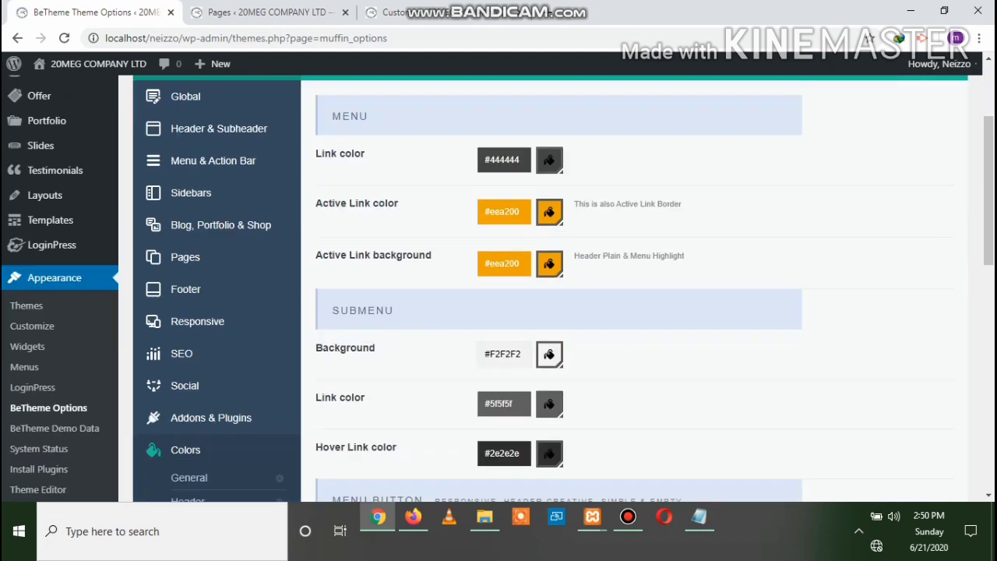
{"action": "scroll", "coordinate": [545, 288], "scroll_direction": "down", "scroll_amount": 5}
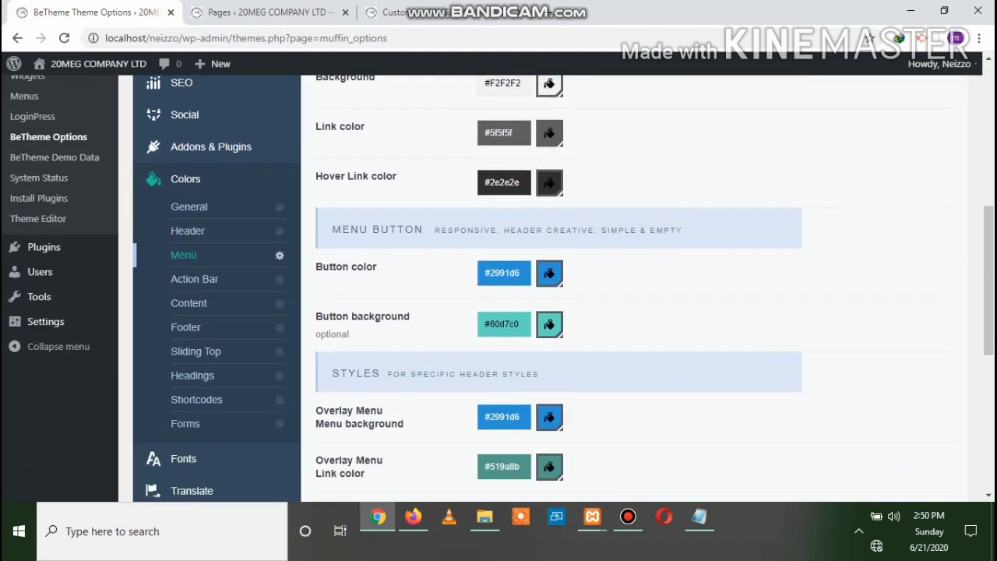
{"action": "scroll", "coordinate": [546, 288], "scroll_direction": "up", "scroll_amount": 15}
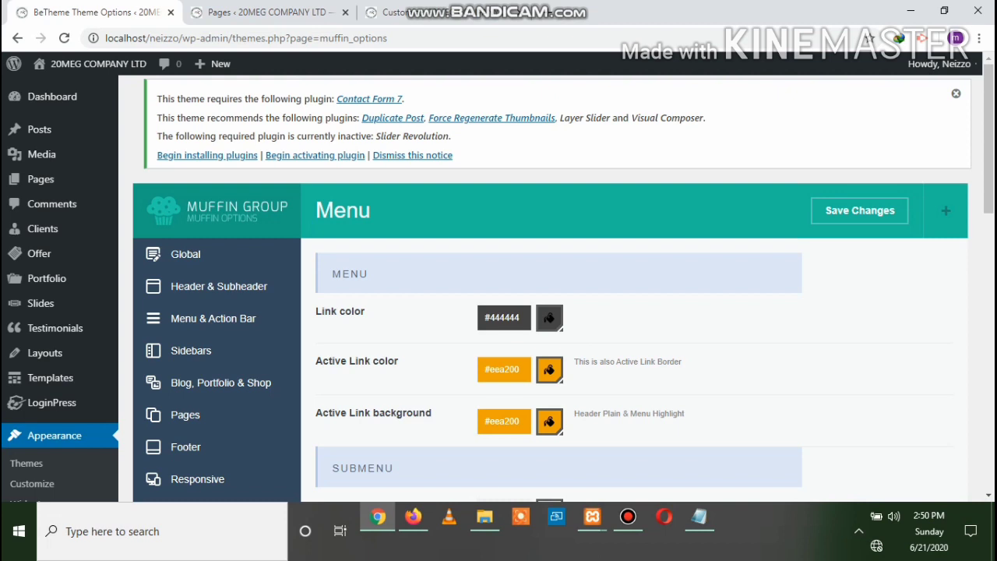
{"action": "left_click", "coordinate": [186, 254]}
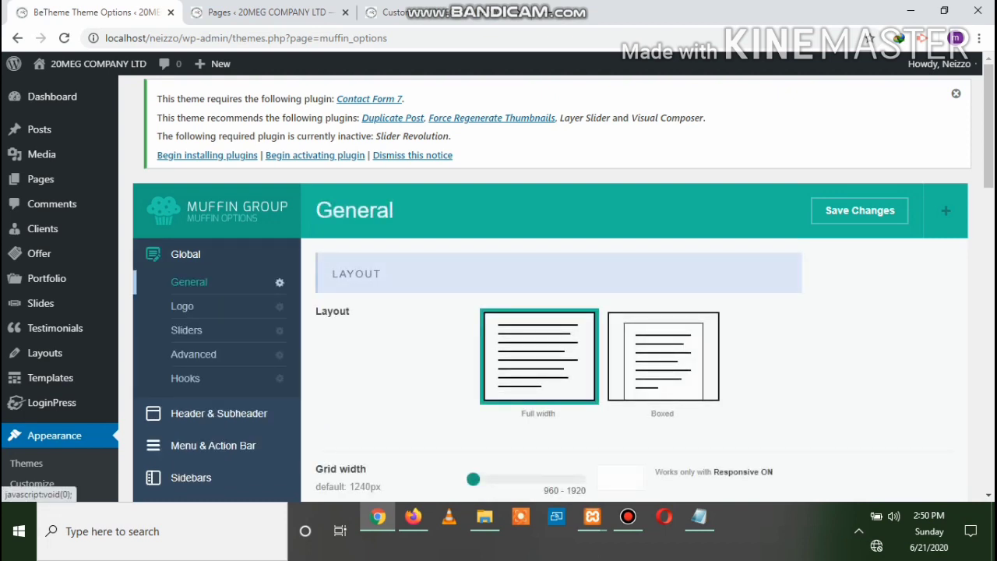
Switch the site layout from Full width to Boxed and save the theme options
{"action": "scroll", "coordinate": [545, 312], "scroll_direction": "down", "scroll_amount": 1}
{"action": "scroll", "coordinate": [545, 312], "scroll_direction": "up", "scroll_amount": 1}
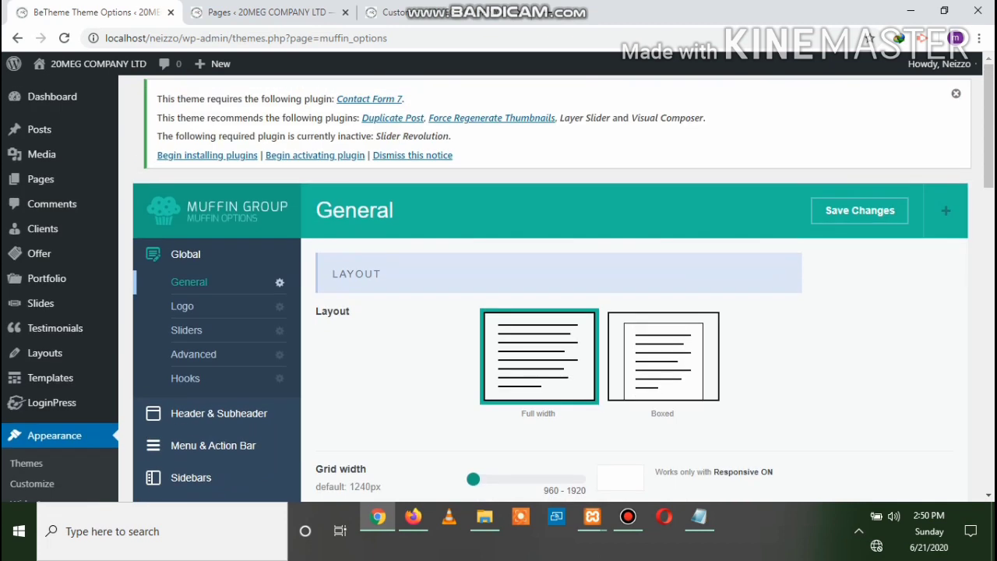
{"action": "scroll", "coordinate": [545, 312], "scroll_direction": "down", "scroll_amount": 1}
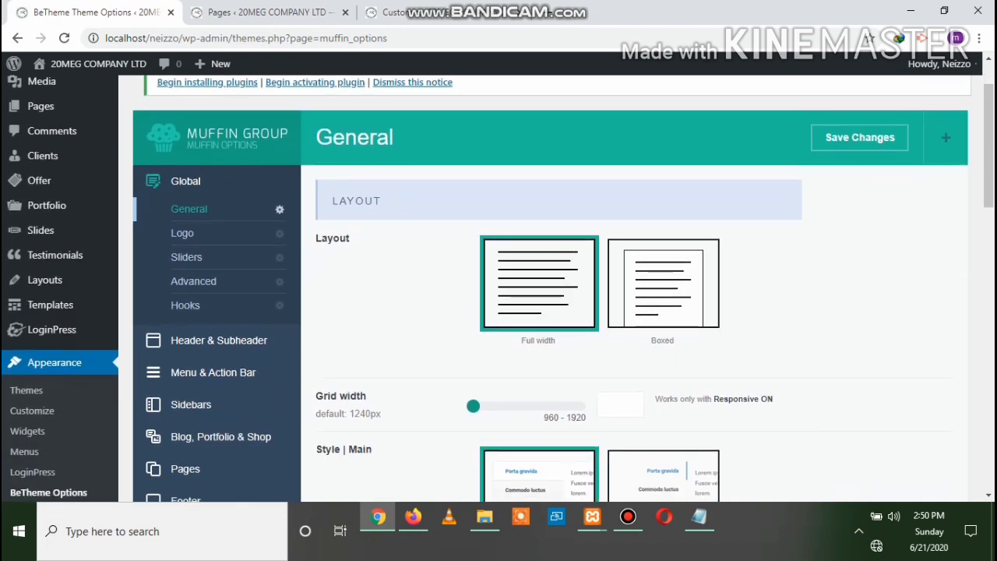
{"action": "left_click", "coordinate": [413, 517]}
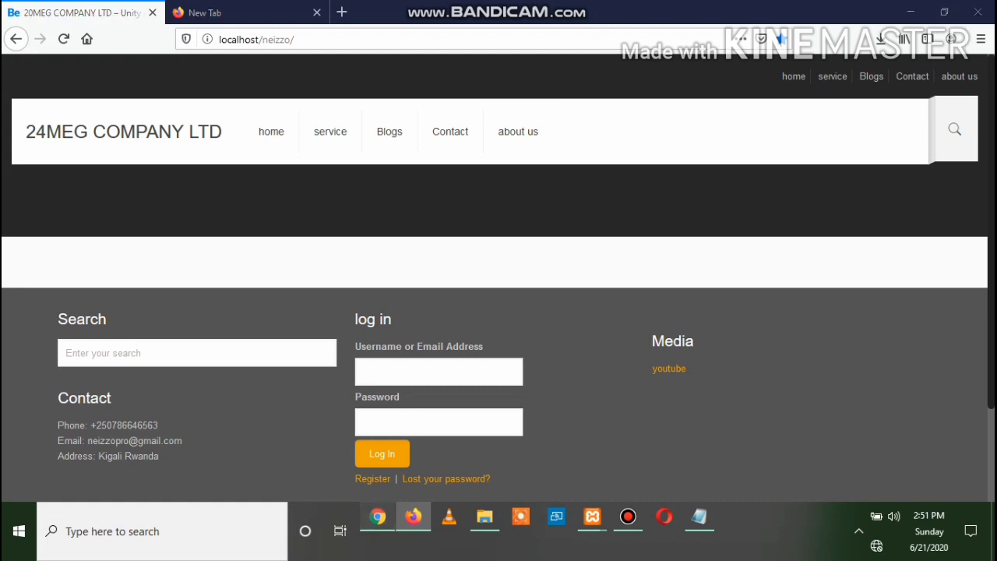
{"action": "left_click", "coordinate": [378, 517]}
{"action": "left_click", "coordinate": [663, 282]}
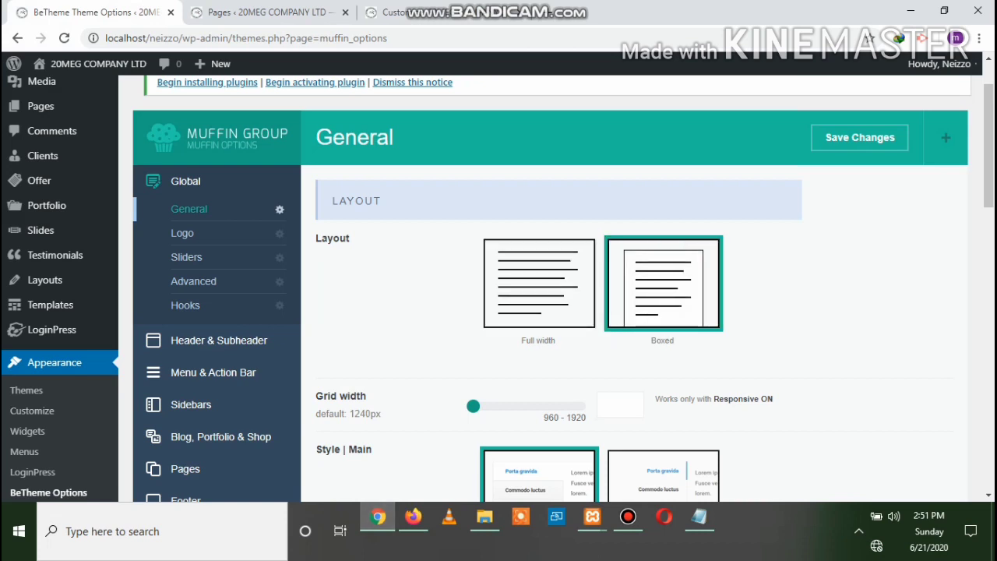
{"action": "left_click", "coordinate": [860, 138]}
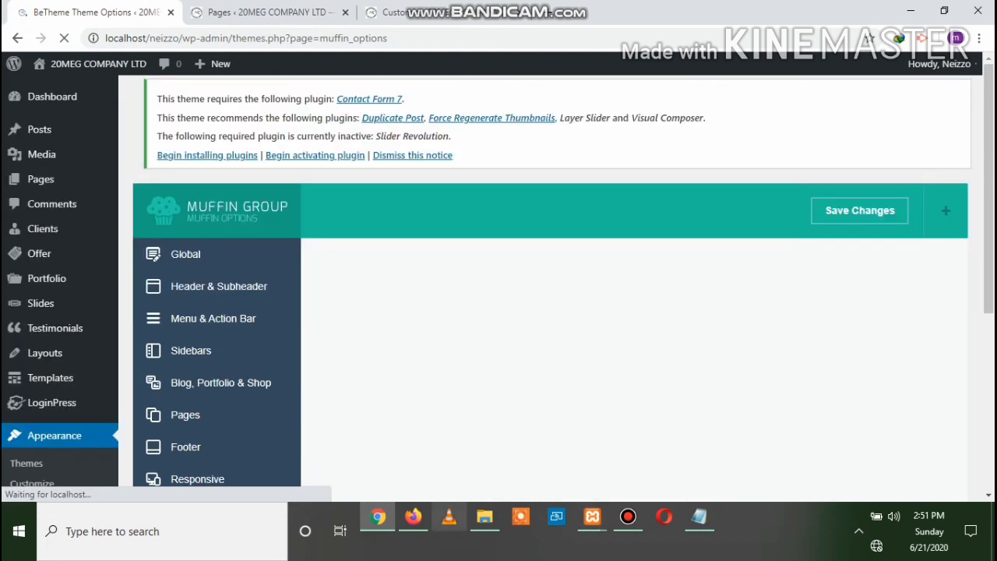
Reload localhost/neizzo in Firefox to preview the boxed page, then select Full width again
{"action": "left_click", "coordinate": [414, 517]}
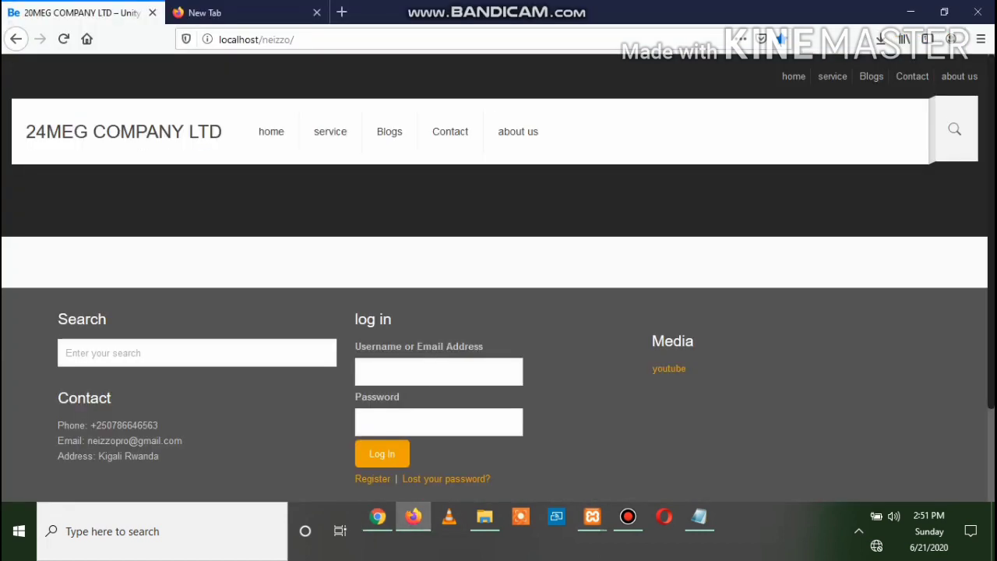
{"action": "left_click", "coordinate": [64, 39]}
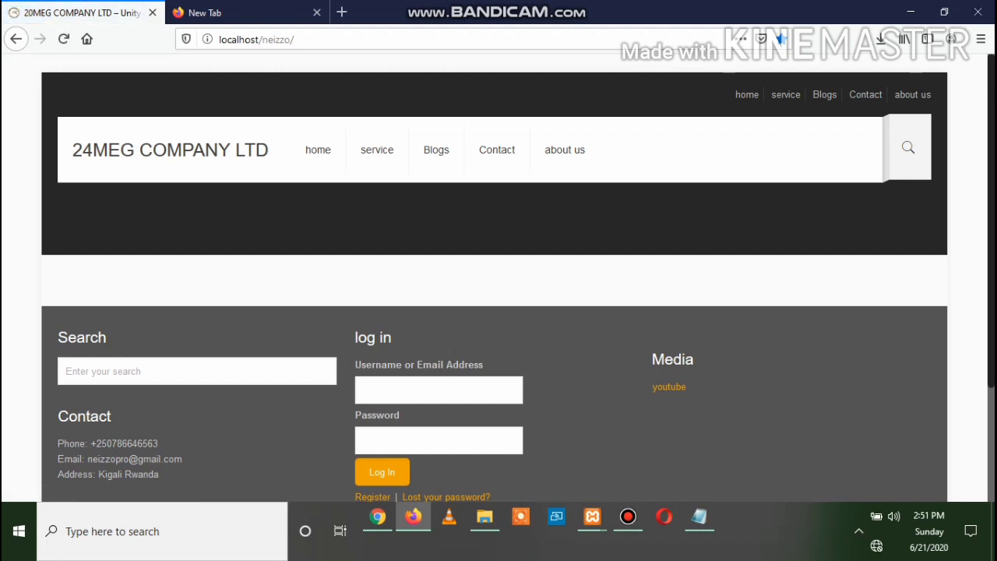
{"action": "scroll", "coordinate": [565, 149], "scroll_direction": "down", "scroll_amount": 3}
{"action": "scroll", "coordinate": [564, 149], "scroll_direction": "up", "scroll_amount": 3}
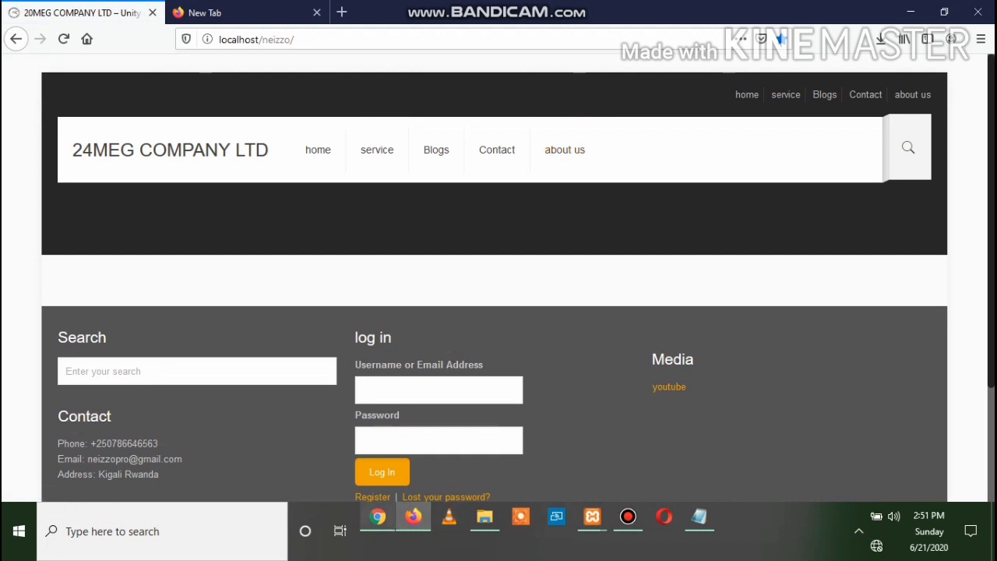
{"action": "left_click", "coordinate": [377, 516]}
{"action": "left_click", "coordinate": [539, 356]}
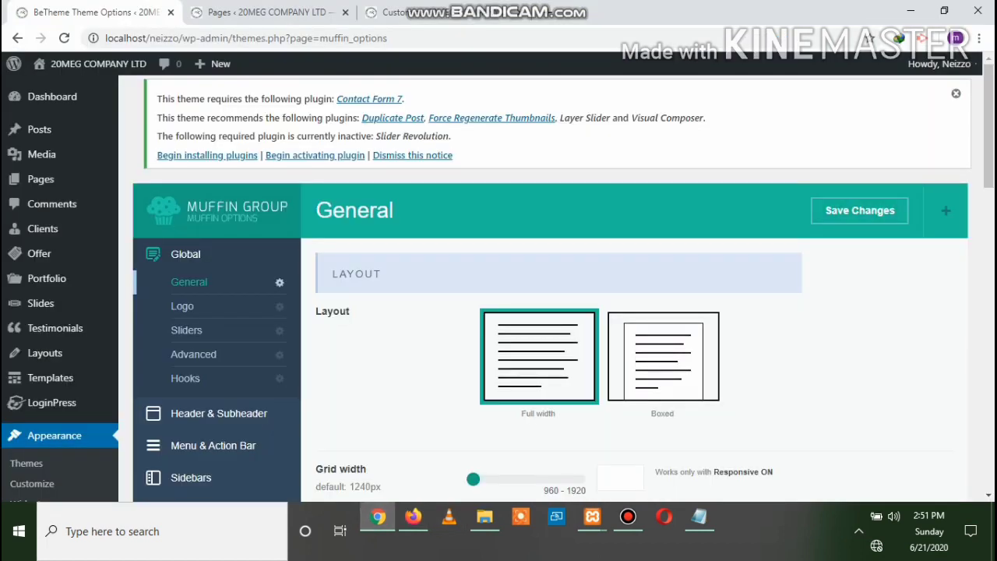
Save the Full width layout and reload localhost/neizzo to confirm the page spans full width
{"action": "left_click", "coordinate": [860, 211]}
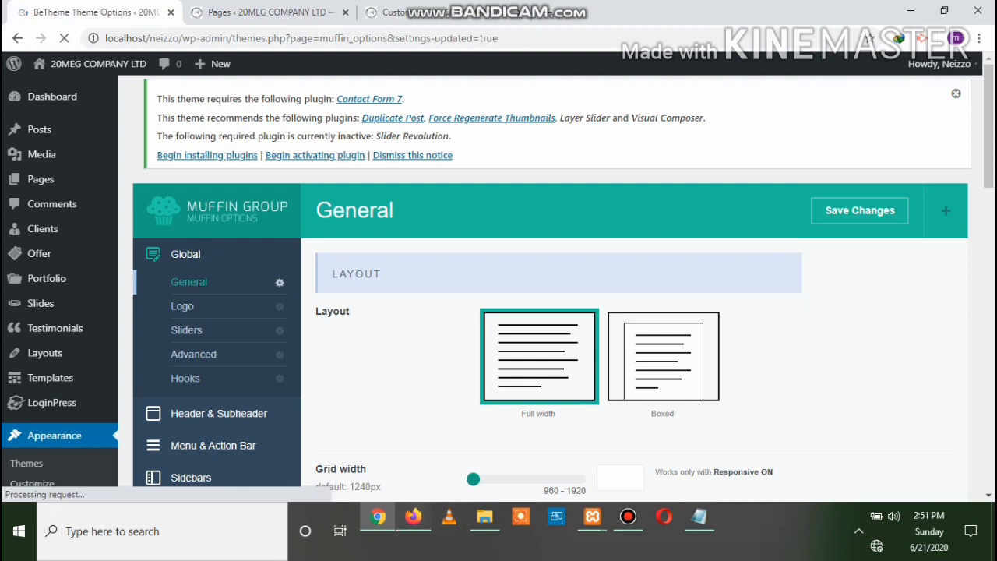
{"action": "left_click", "coordinate": [413, 517]}
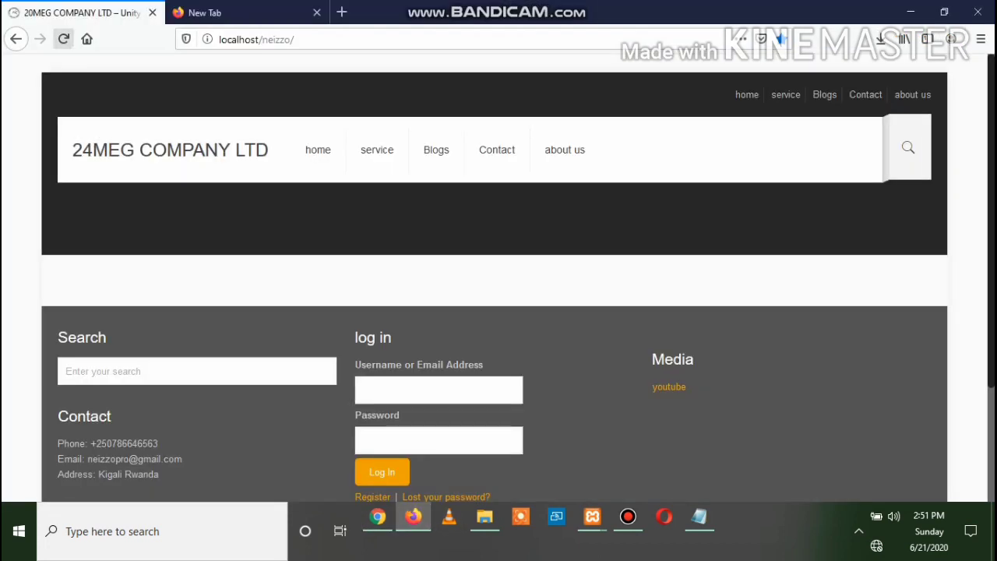
{"action": "left_click", "coordinate": [64, 39]}
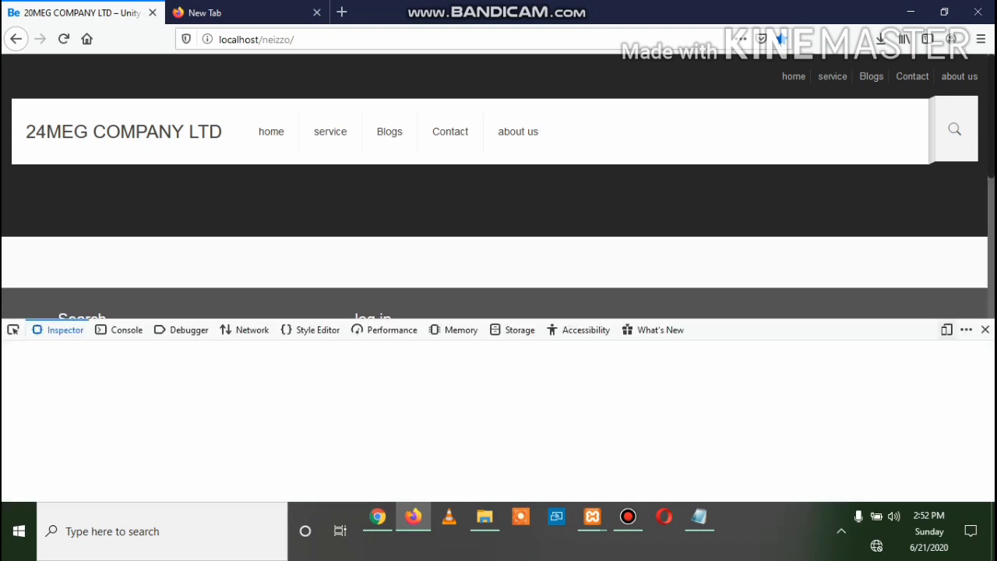
{"action": "key", "text": "F12"}
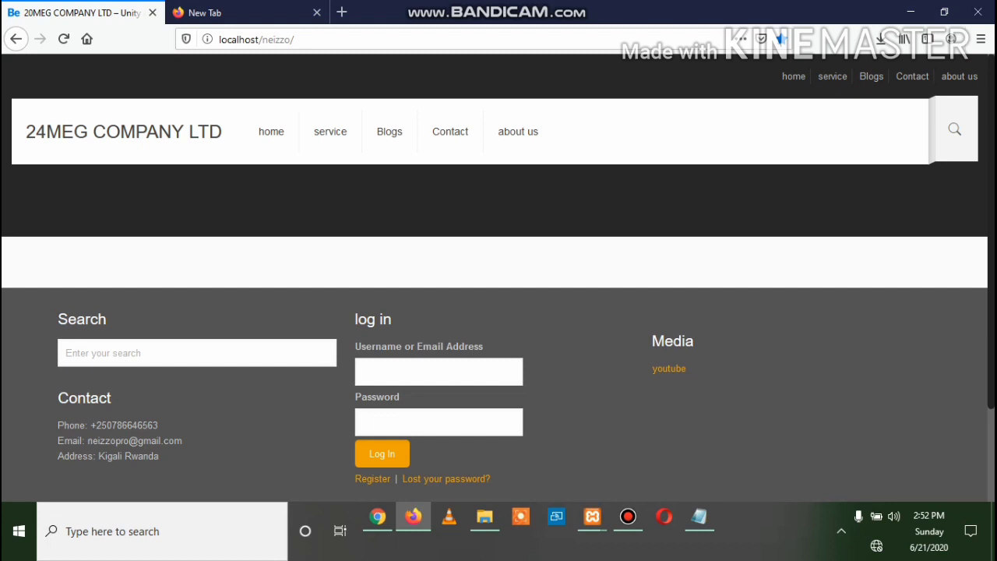
{"action": "scroll", "coordinate": [498, 277], "scroll_direction": "down", "scroll_amount": 2}
{"action": "left_click", "coordinate": [378, 517]}
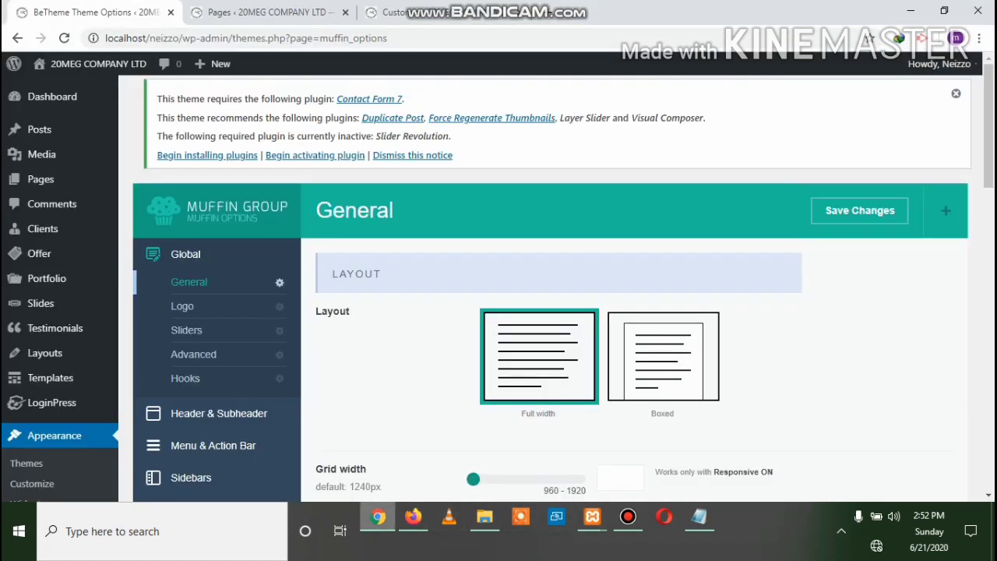
Review the Global General layout options, then show the Global Logo section with the 20MEG logo
{"action": "scroll", "coordinate": [545, 288], "scroll_direction": "down", "scroll_amount": 3}
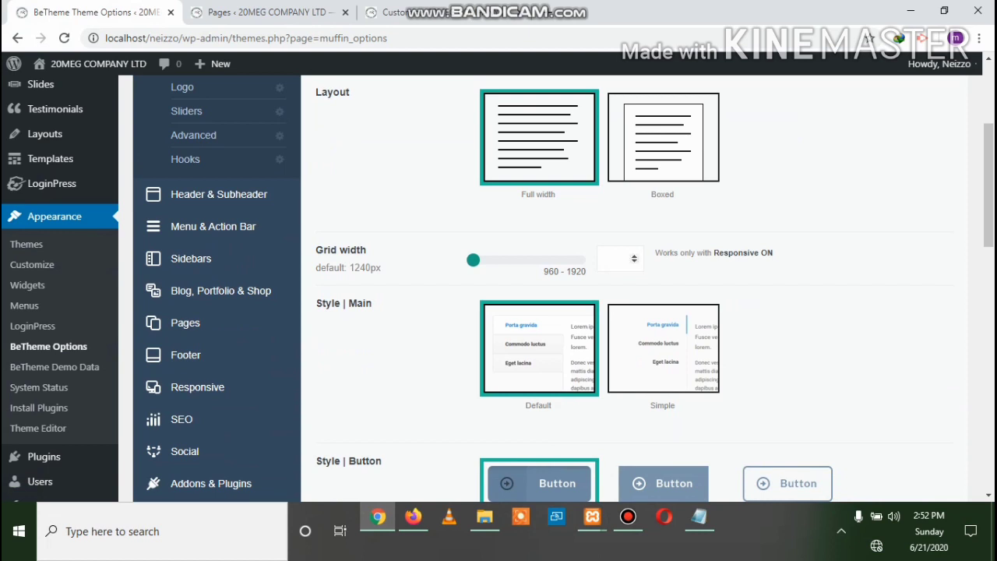
{"action": "scroll", "coordinate": [546, 288], "scroll_direction": "down", "scroll_amount": 4}
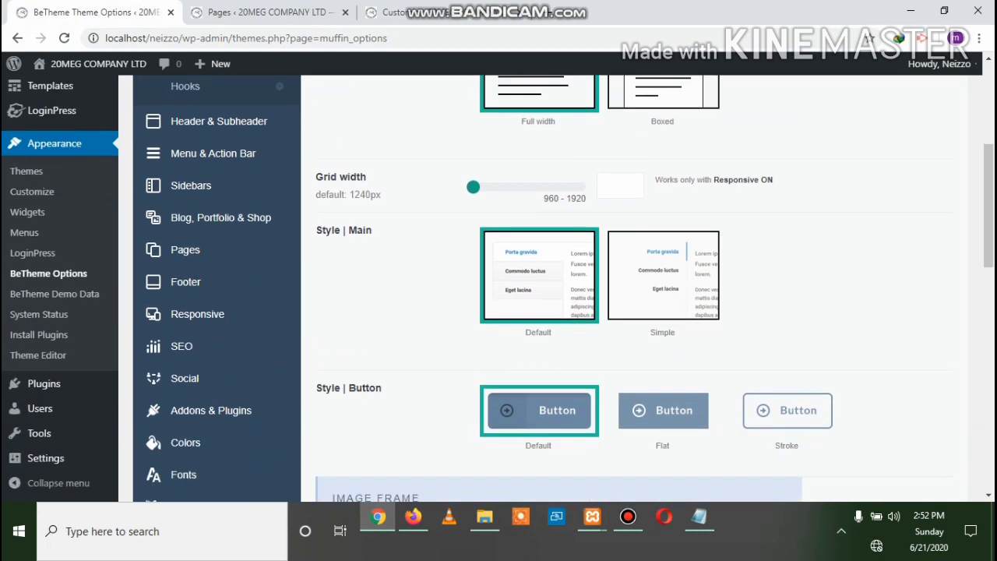
{"action": "scroll", "coordinate": [545, 288], "scroll_direction": "down", "scroll_amount": 3}
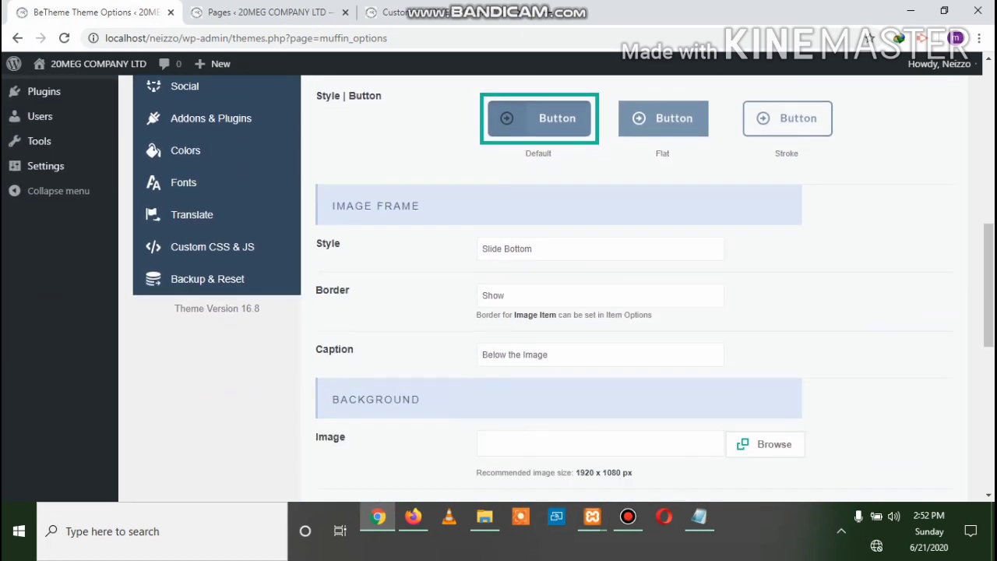
{"action": "scroll", "coordinate": [545, 289], "scroll_direction": "up", "scroll_amount": 1}
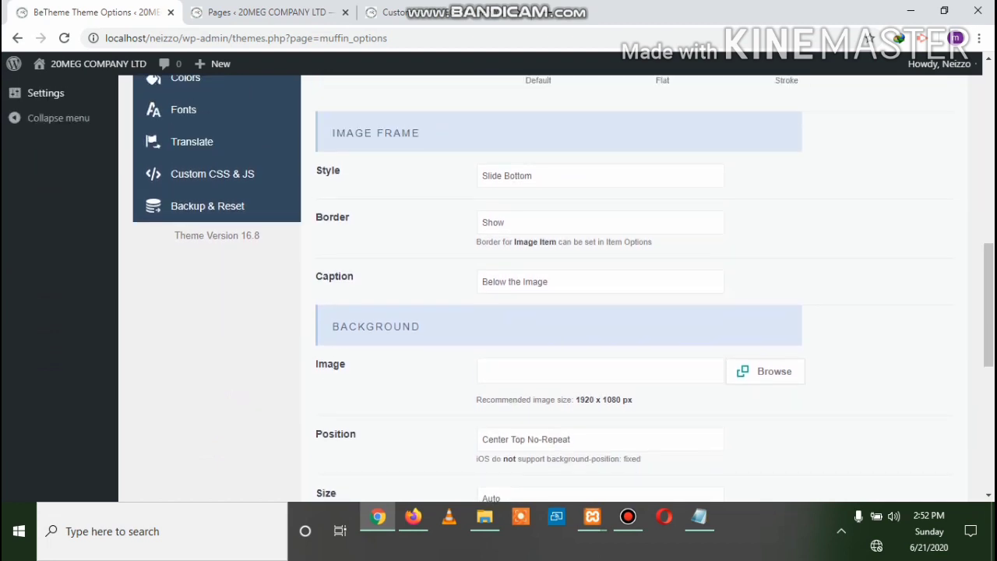
{"action": "scroll", "coordinate": [545, 288], "scroll_direction": "down", "scroll_amount": 2}
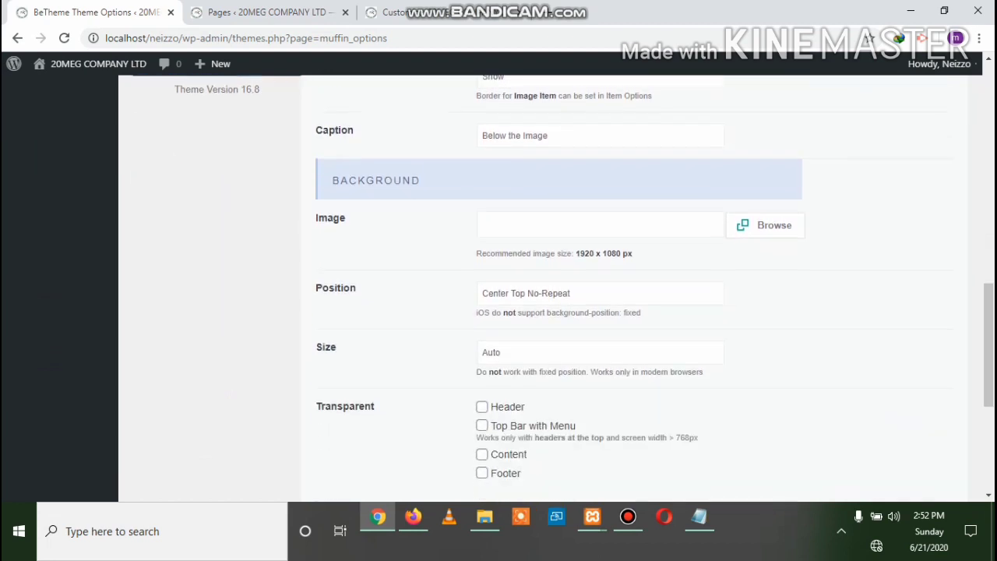
{"action": "scroll", "coordinate": [545, 288], "scroll_direction": "down", "scroll_amount": 4}
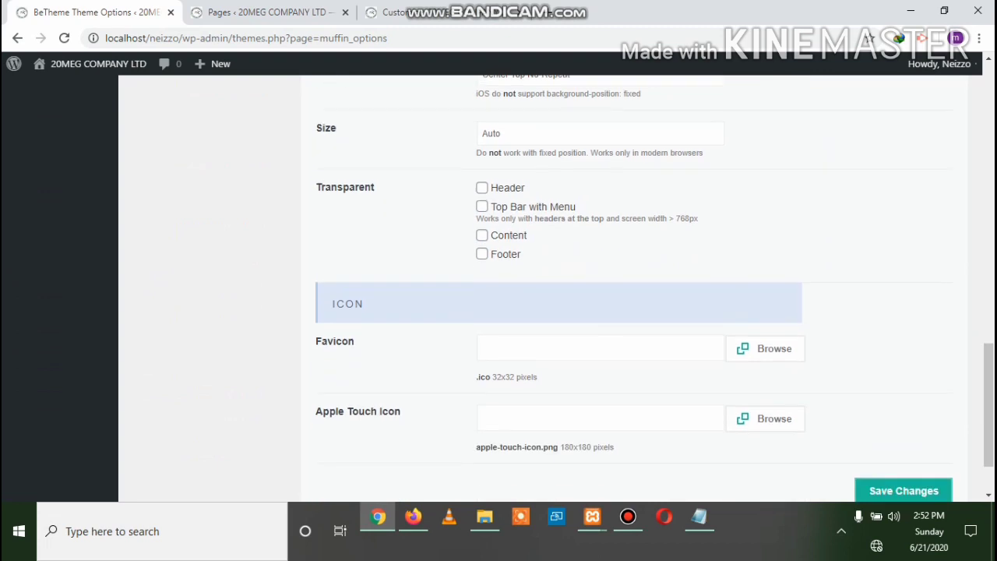
{"action": "scroll", "coordinate": [546, 288], "scroll_direction": "up", "scroll_amount": 6}
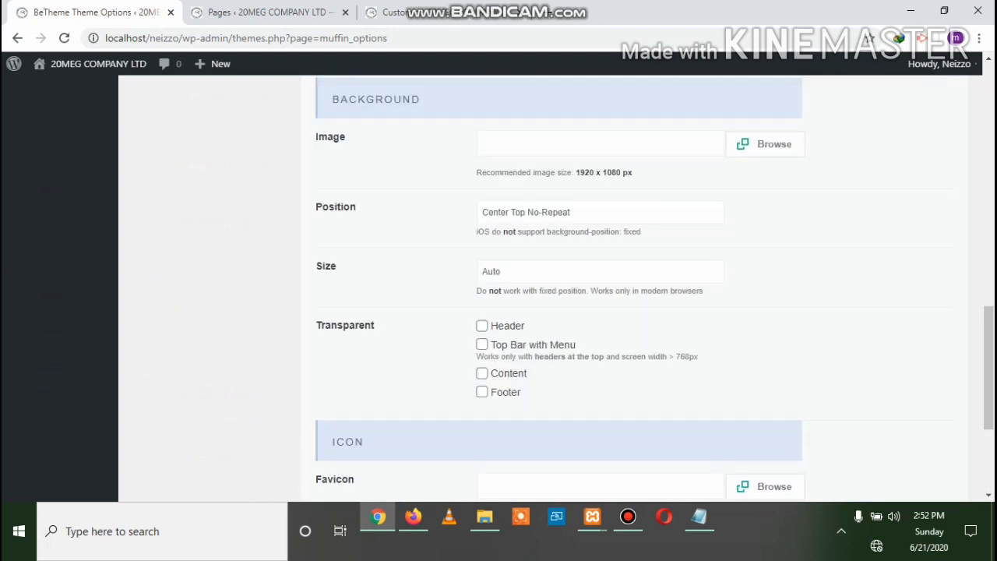
{"action": "scroll", "coordinate": [545, 288], "scroll_direction": "up", "scroll_amount": 2}
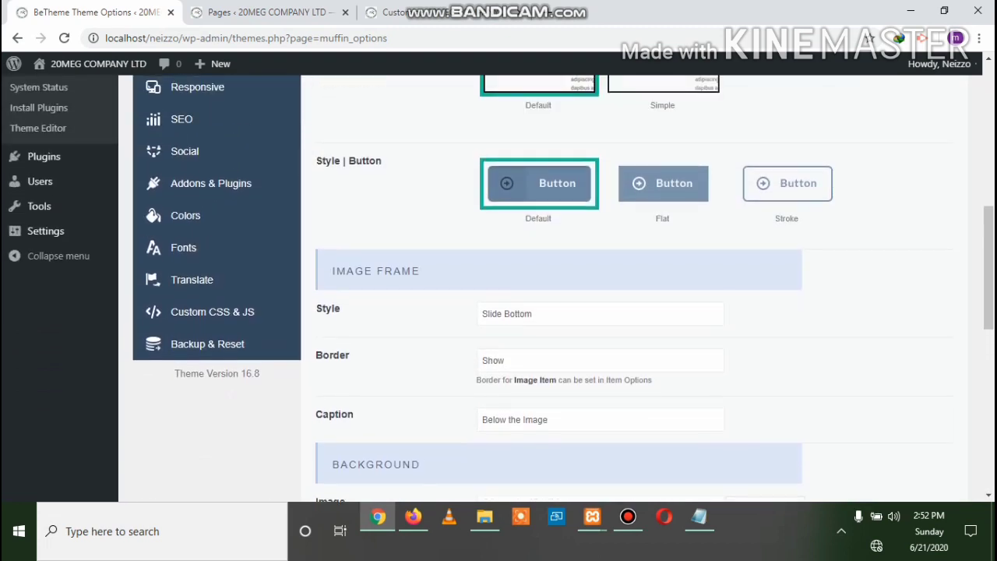
{"action": "scroll", "coordinate": [545, 288], "scroll_direction": "up", "scroll_amount": 5}
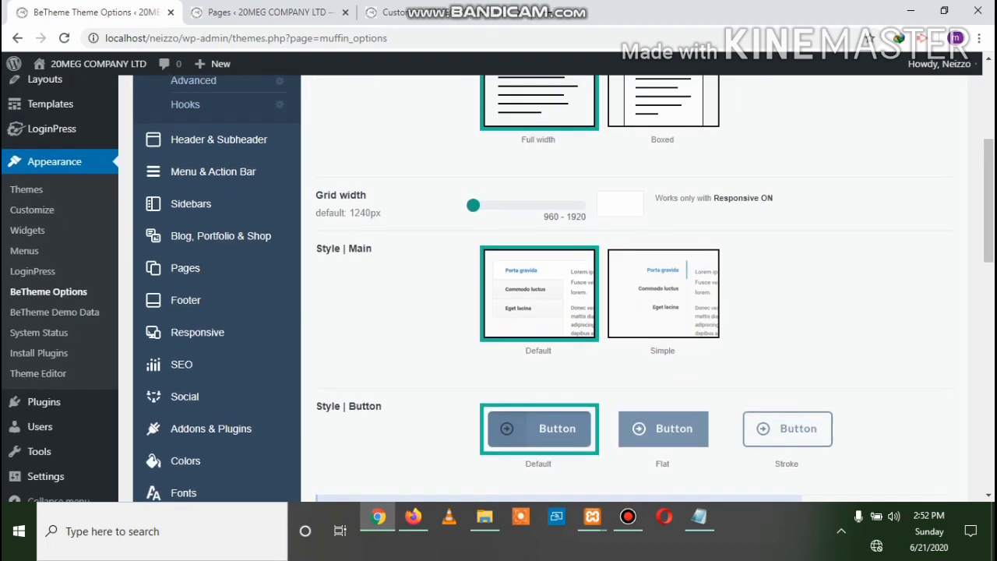
{"action": "scroll", "coordinate": [545, 288], "scroll_direction": "up", "scroll_amount": 2}
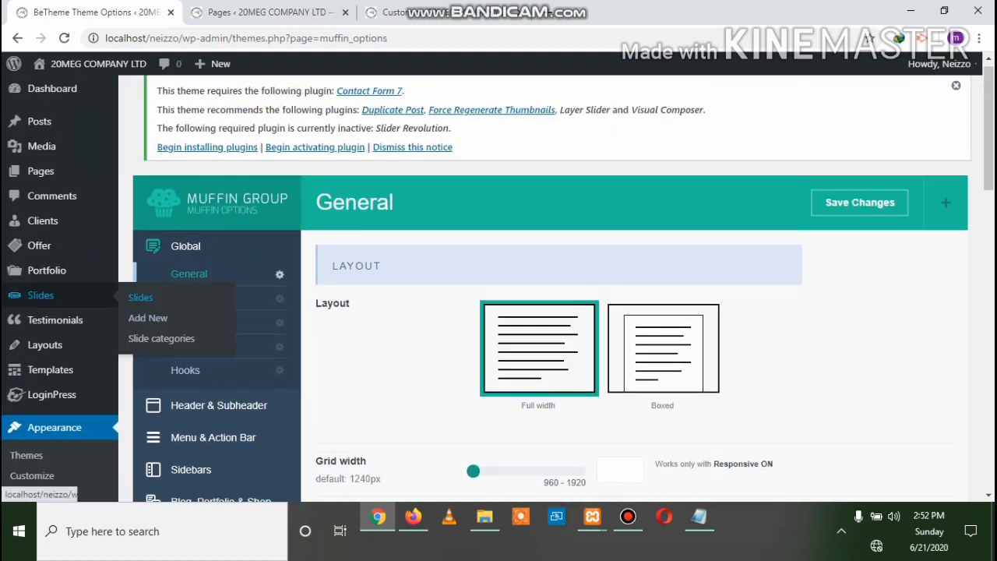
{"action": "left_click", "coordinate": [182, 297]}
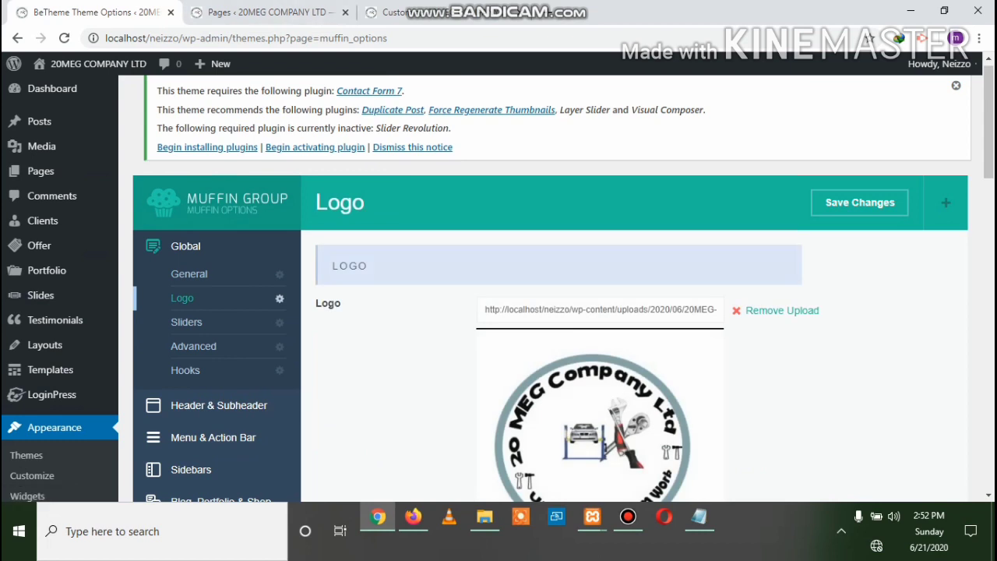
Reload the live front page in Firefox and check the site name text in its header
{"action": "left_click", "coordinate": [413, 516]}
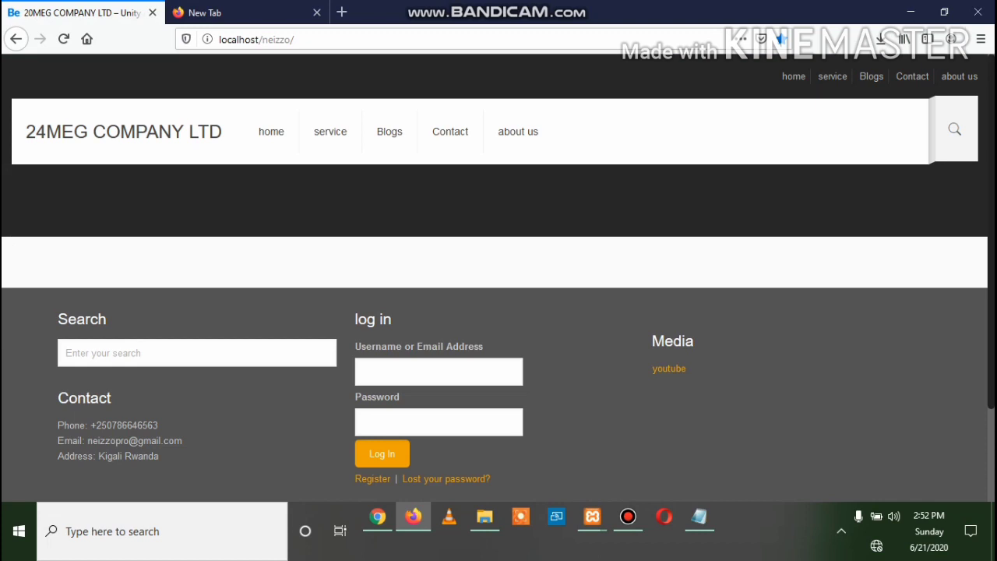
{"action": "left_click_drag", "start_coordinate": [539, 131], "coordinate": [25, 131]}
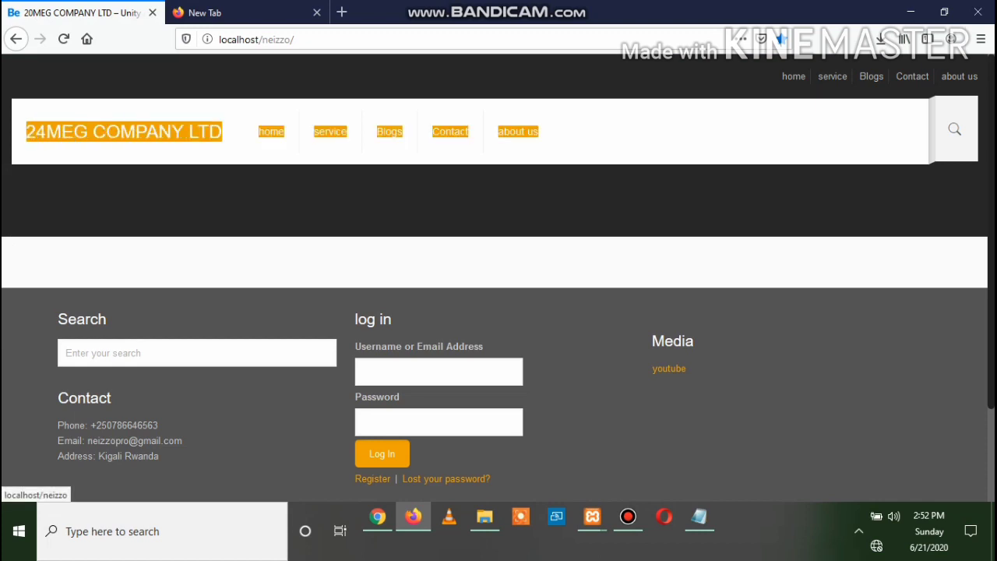
{"action": "key", "text": "F5"}
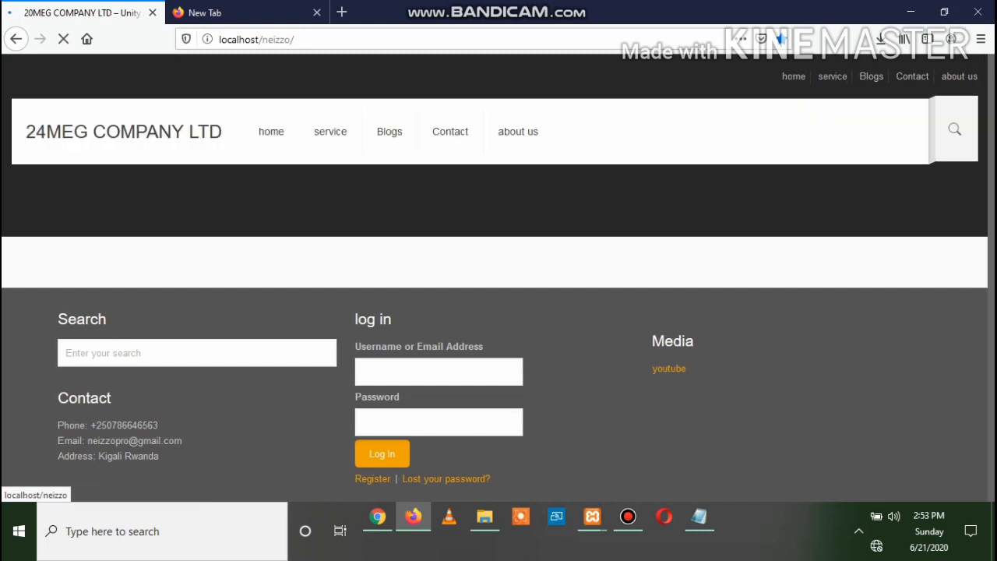
{"action": "left_click_drag", "start_coordinate": [539, 131], "coordinate": [36, 131]}
{"action": "left_click", "coordinate": [36, 131]}
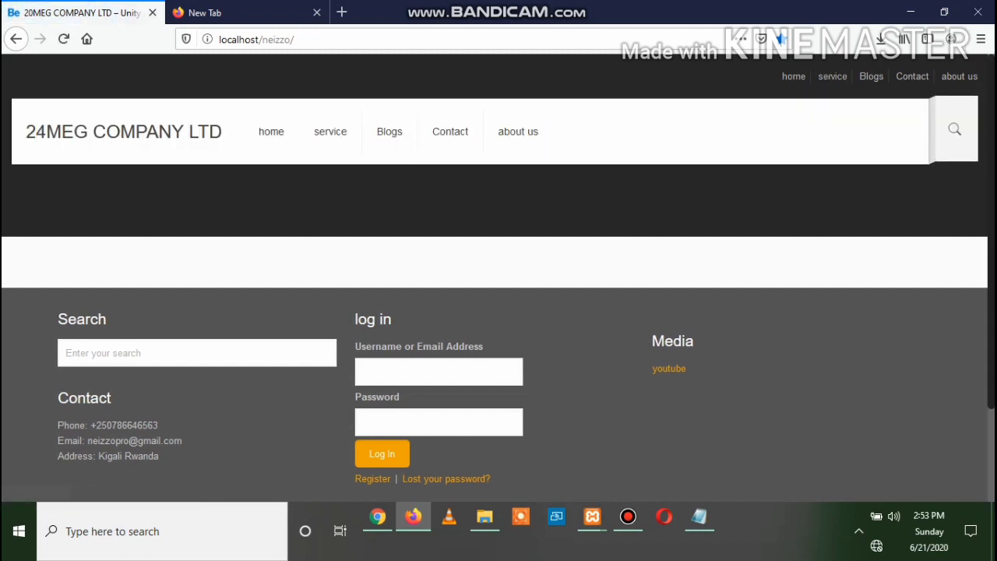
{"action": "left_click_drag", "start_coordinate": [539, 131], "coordinate": [46, 131]}
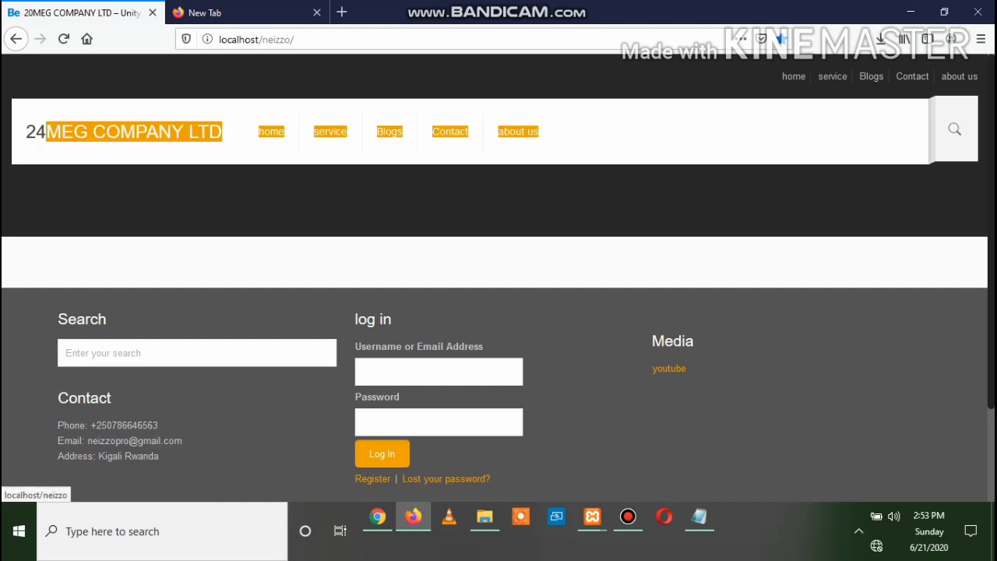
{"action": "left_click_drag", "start_coordinate": [539, 131], "coordinate": [26, 131]}
{"action": "left_click", "coordinate": [545, 131]}
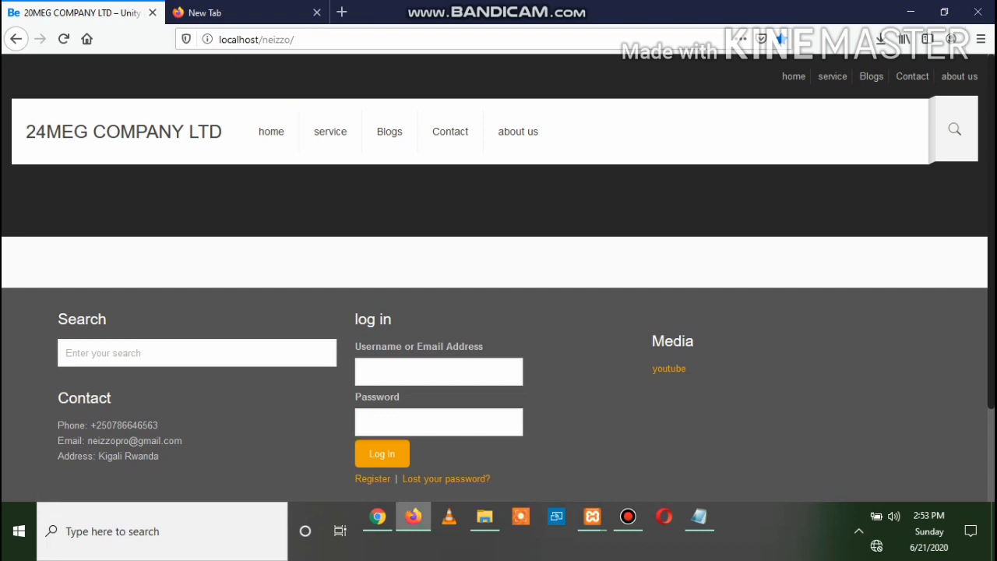
{"action": "left_click", "coordinate": [378, 516]}
Cut the '24MEG COMPANY LTD' value out of the Text Logo field, leaving it empty
{"action": "scroll", "coordinate": [592, 296], "scroll_direction": "down", "scroll_amount": 5}
{"action": "scroll", "coordinate": [592, 296], "scroll_direction": "down", "scroll_amount": 5}
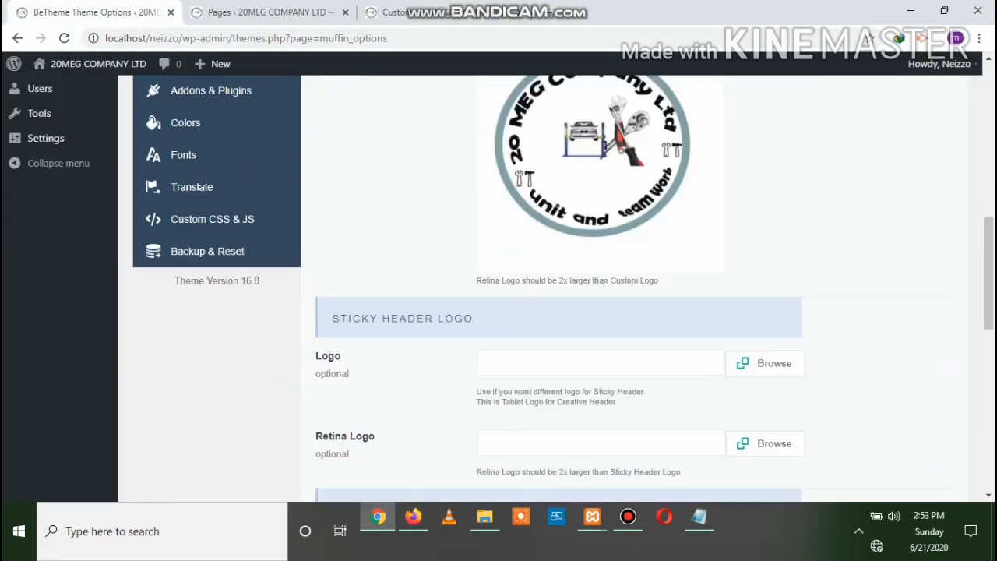
{"action": "scroll", "coordinate": [592, 296], "scroll_direction": "up", "scroll_amount": 2}
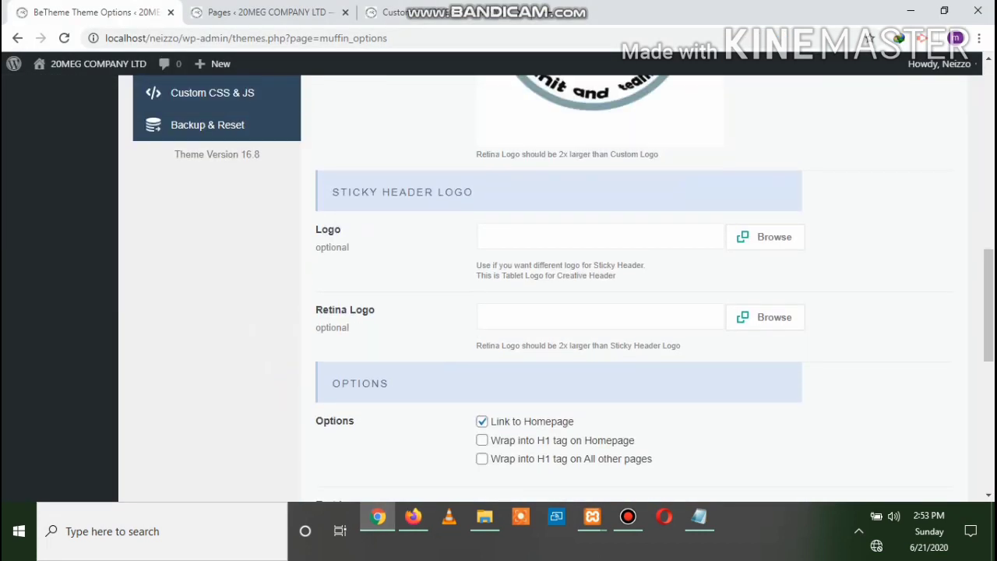
{"action": "scroll", "coordinate": [592, 296], "scroll_direction": "down", "scroll_amount": 1}
{"action": "scroll", "coordinate": [592, 296], "scroll_direction": "down", "scroll_amount": 2}
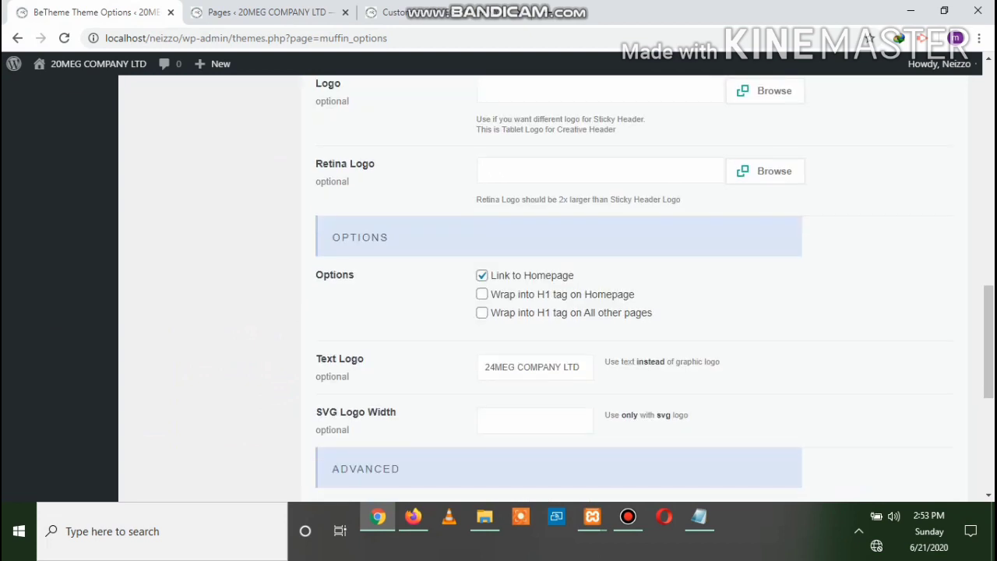
{"action": "left_click_drag", "start_coordinate": [580, 367], "coordinate": [482, 367]}
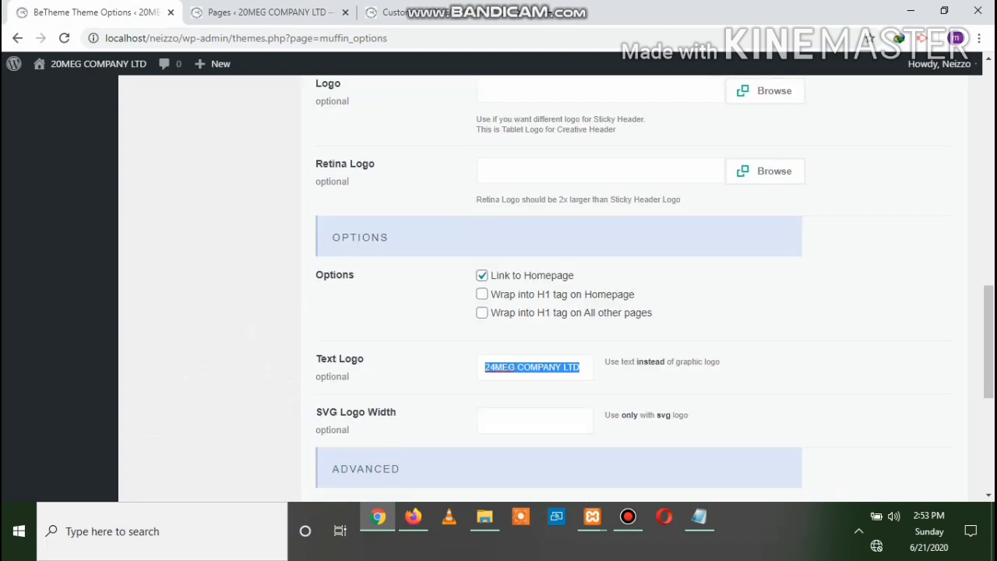
{"action": "right_click", "coordinate": [490, 366]}
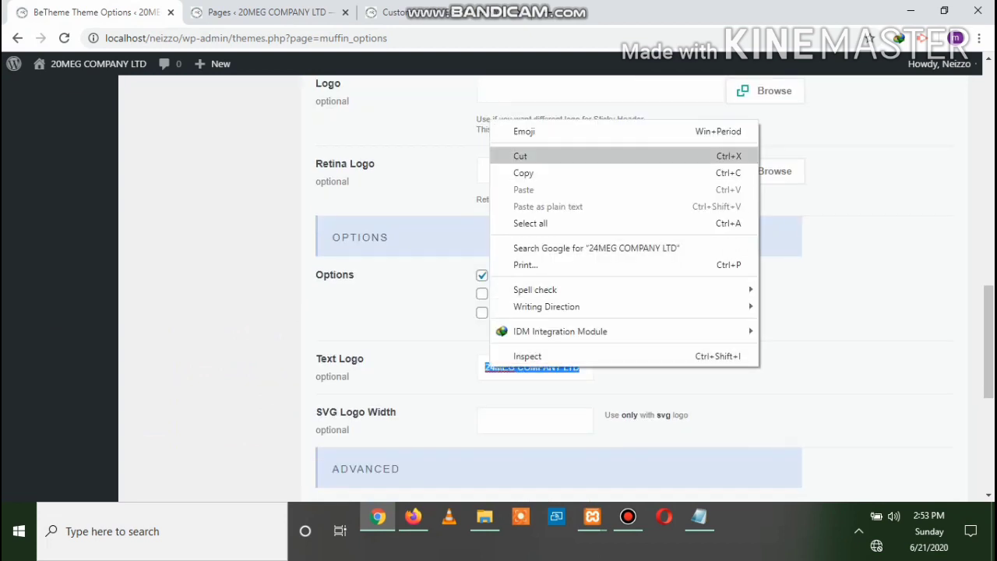
{"action": "left_click", "coordinate": [520, 155]}
Save the logo options and reload the site in Firefox to see the updated header
{"action": "scroll", "coordinate": [545, 296], "scroll_direction": "up", "scroll_amount": 7}
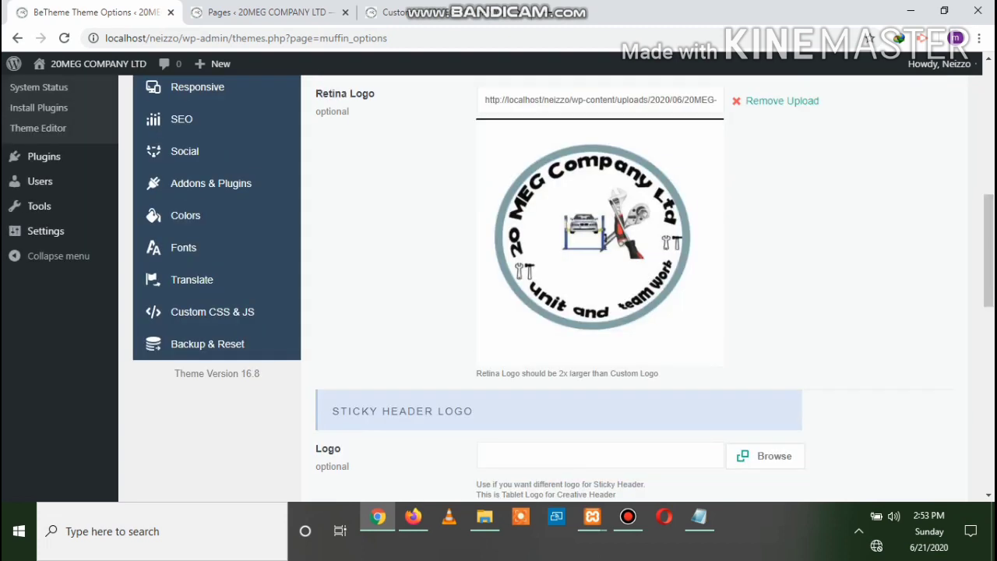
{"action": "scroll", "coordinate": [545, 296], "scroll_direction": "up", "scroll_amount": 3}
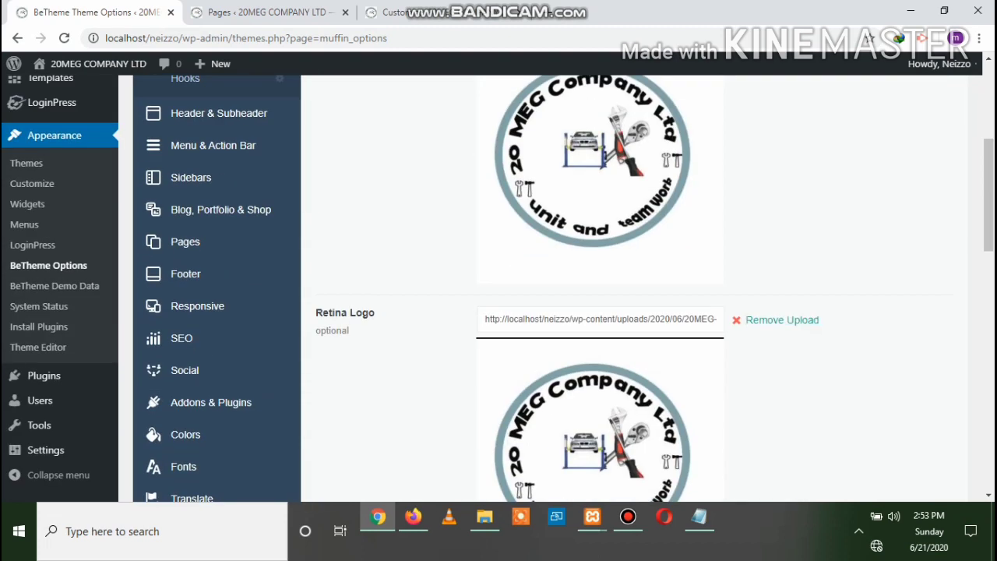
{"action": "scroll", "coordinate": [545, 296], "scroll_direction": "up", "scroll_amount": 4}
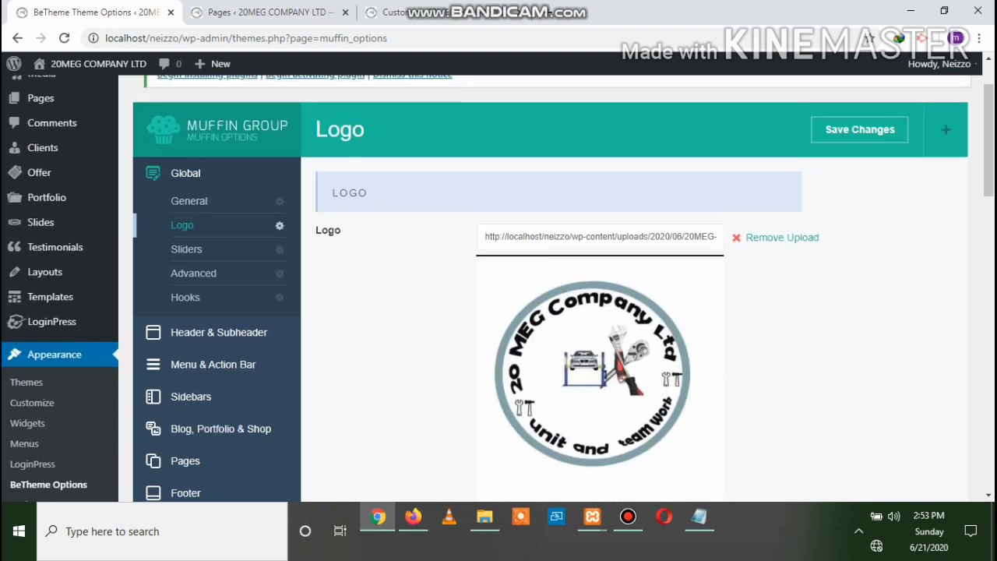
{"action": "left_click", "coordinate": [860, 203]}
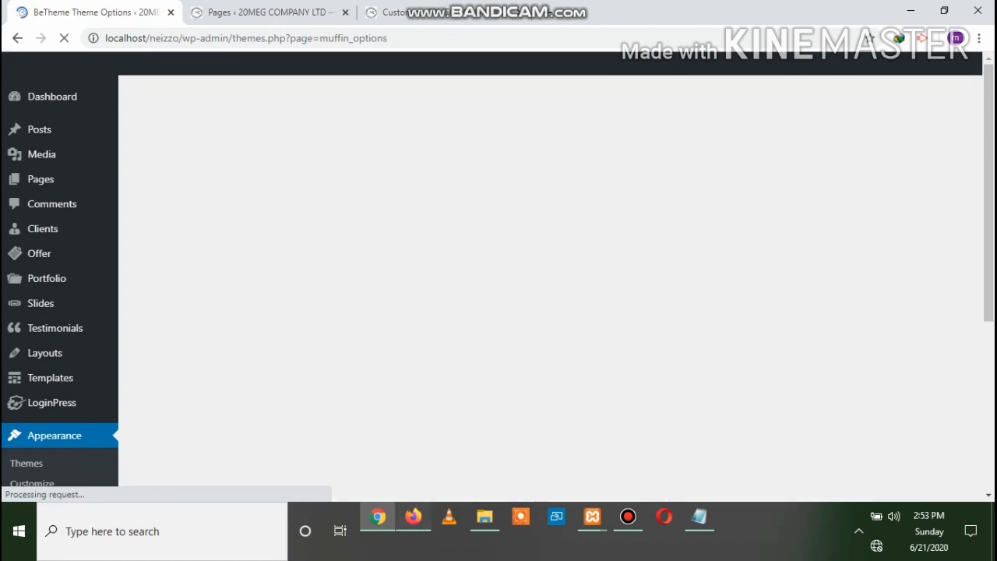
{"action": "left_click", "coordinate": [413, 516]}
{"action": "left_click", "coordinate": [64, 39]}
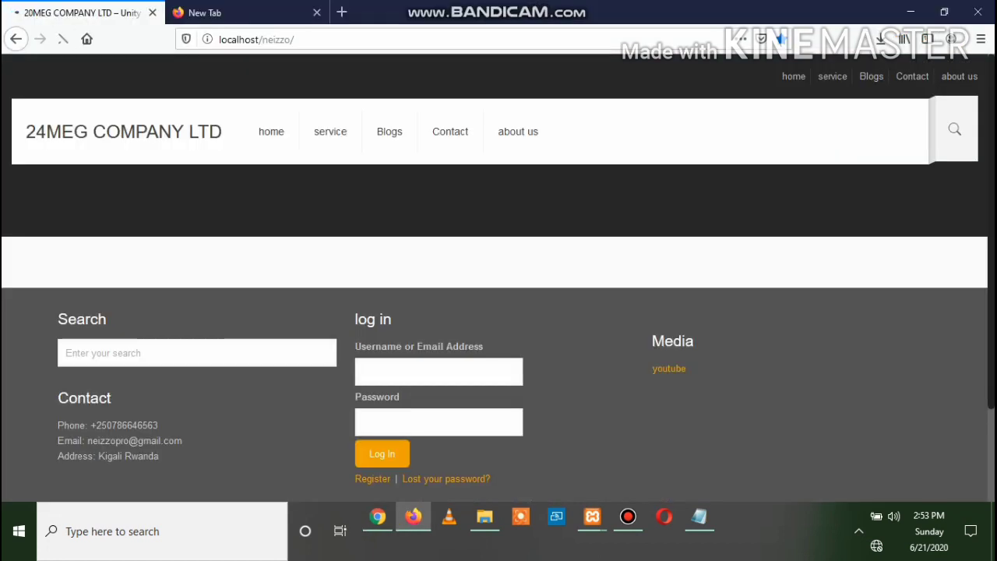
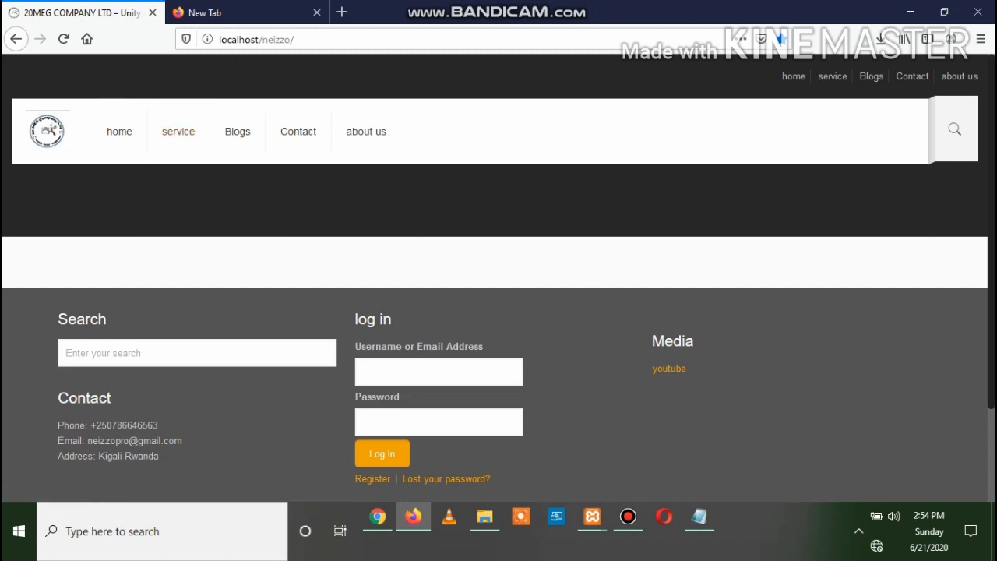
Return to the BeTheme Logo options in Chrome and open the Global > Sliders settings
{"action": "left_click", "coordinate": [377, 516]}
{"action": "scroll", "coordinate": [546, 296], "scroll_direction": "down", "scroll_amount": 1}
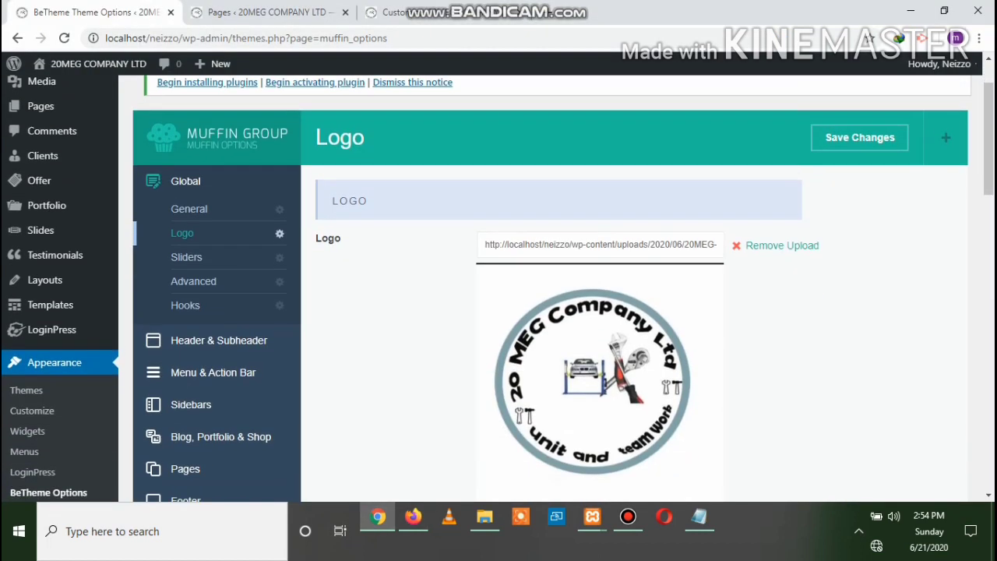
{"action": "scroll", "coordinate": [545, 296], "scroll_direction": "down", "scroll_amount": 15}
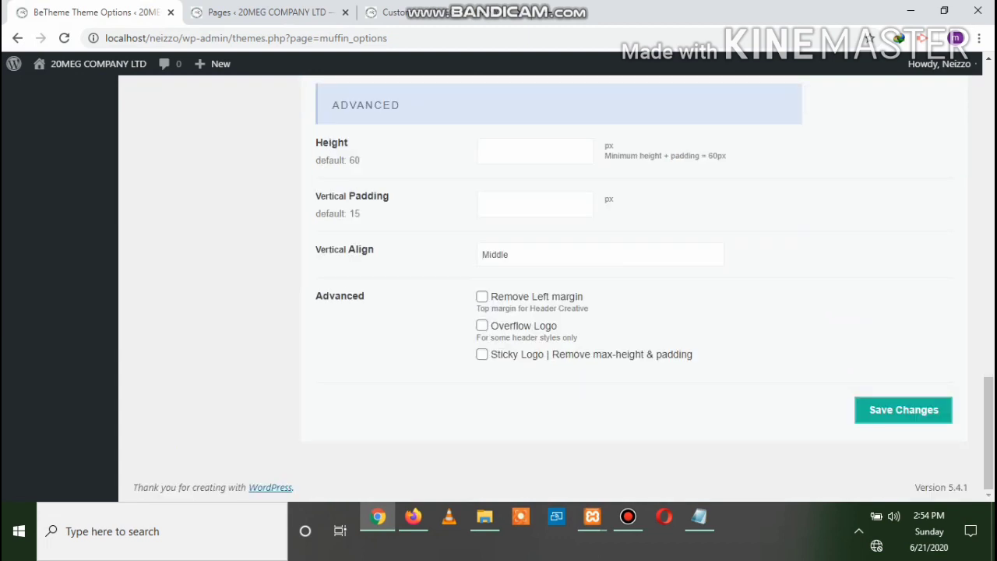
{"action": "scroll", "coordinate": [545, 296], "scroll_direction": "up", "scroll_amount": 5}
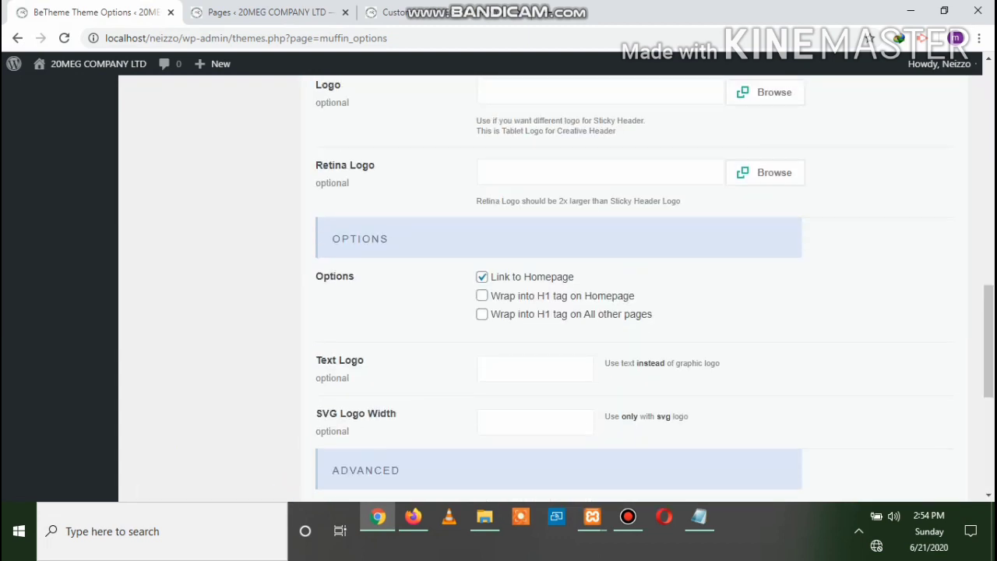
{"action": "scroll", "coordinate": [545, 296], "scroll_direction": "up", "scroll_amount": 10}
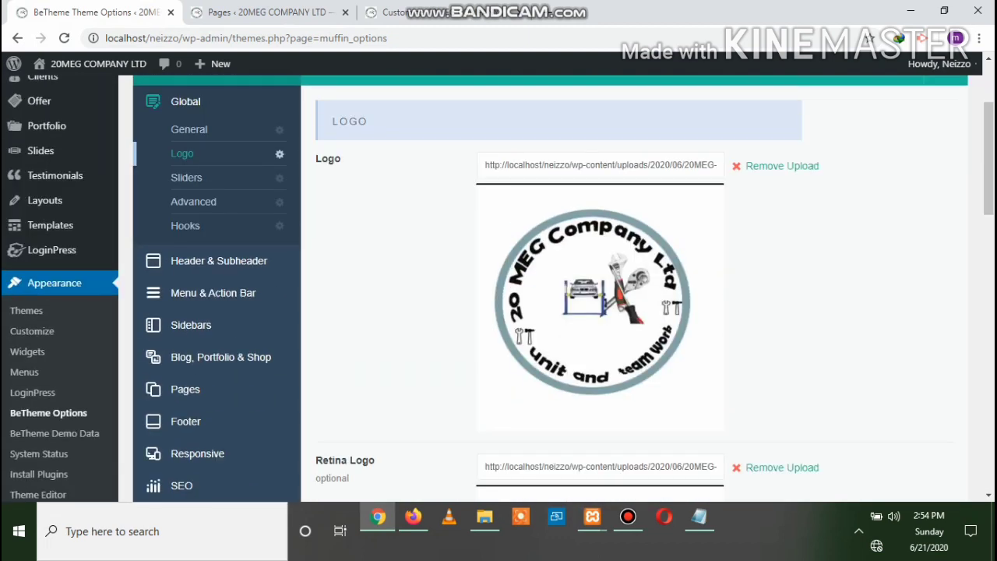
{"action": "left_click", "coordinate": [186, 178]}
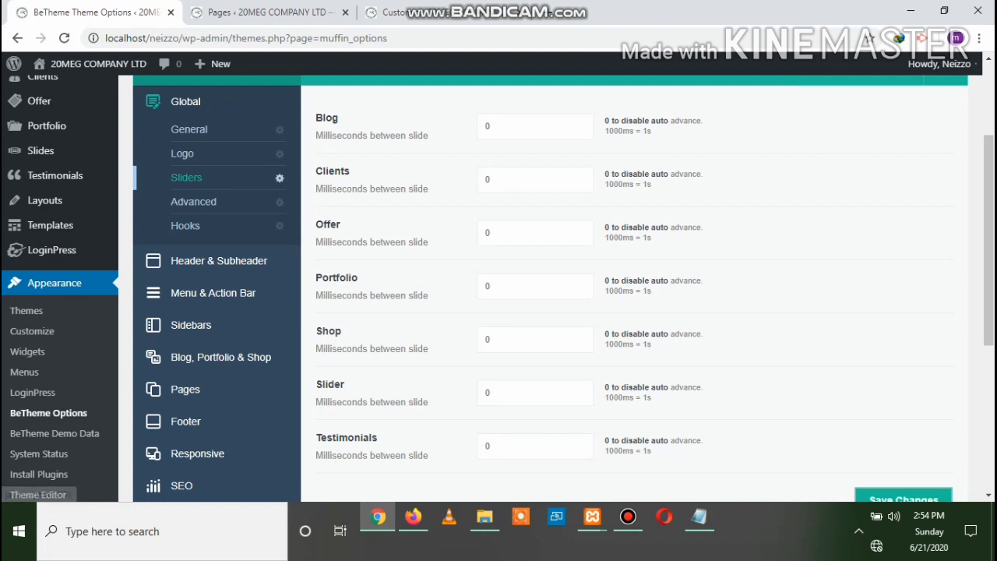
Open the Global > Advanced theme settings
{"action": "scroll", "coordinate": [545, 288], "scroll_direction": "down", "scroll_amount": 3}
{"action": "scroll", "coordinate": [545, 288], "scroll_direction": "up", "scroll_amount": 3}
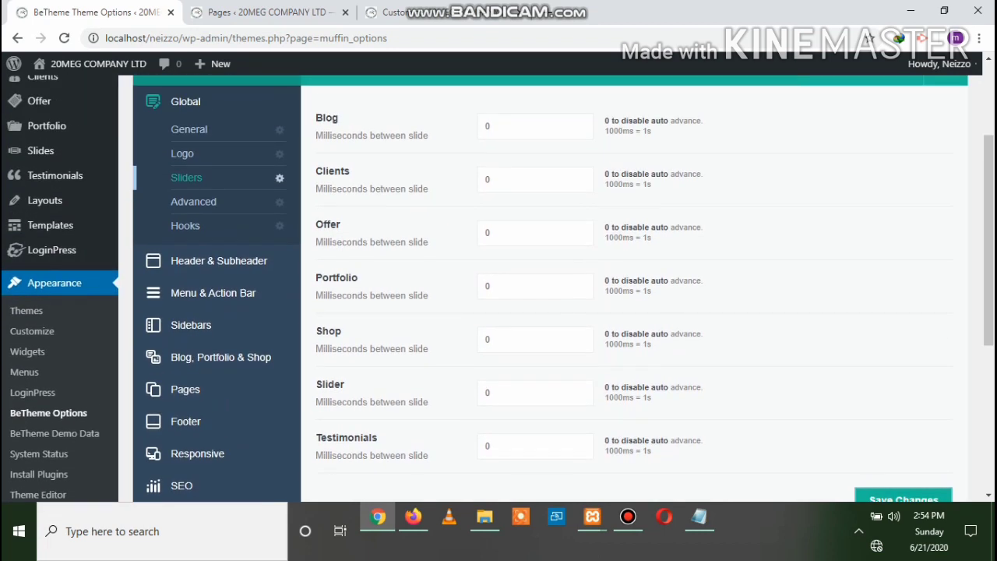
{"action": "scroll", "coordinate": [545, 288], "scroll_direction": "up", "scroll_amount": 1}
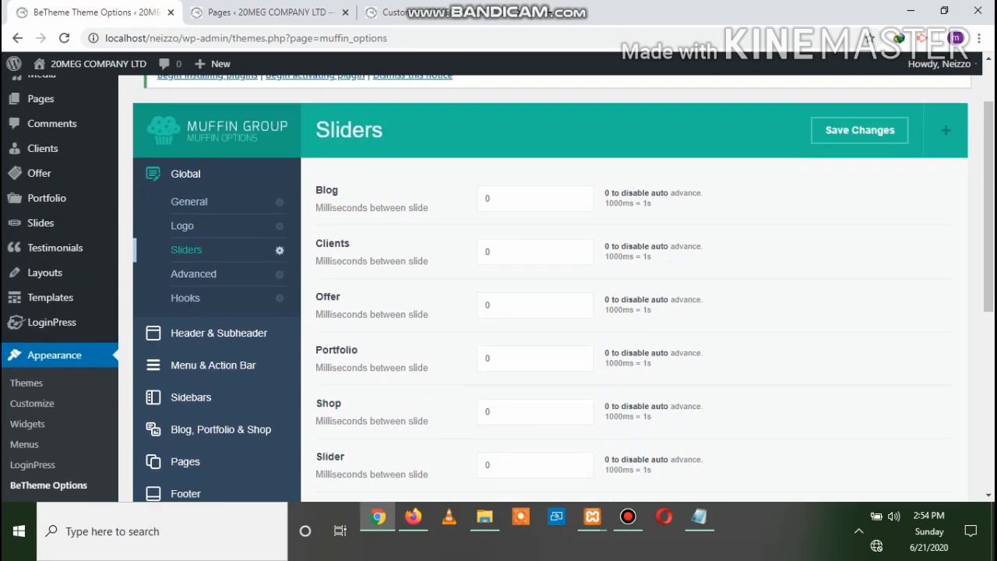
{"action": "left_click", "coordinate": [194, 274]}
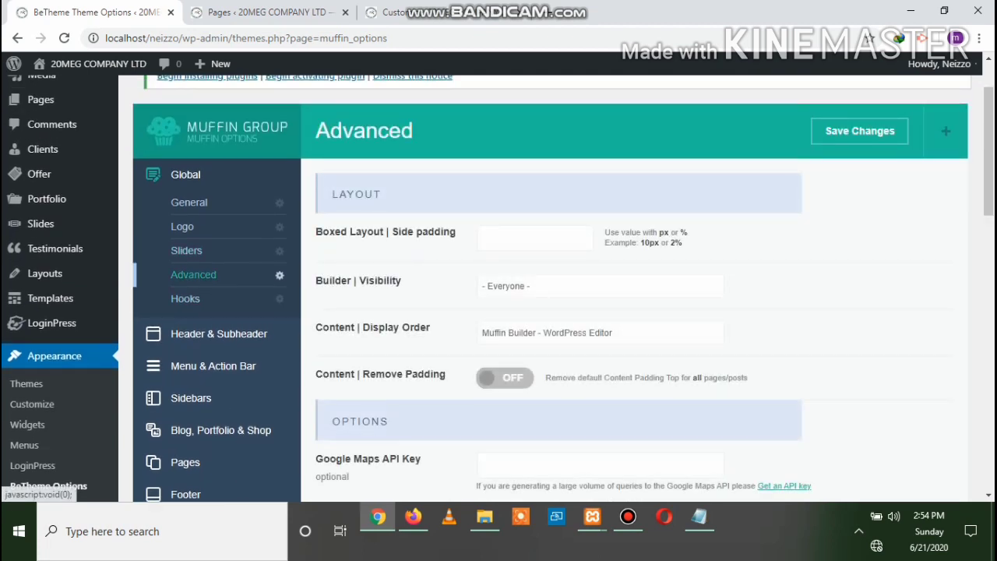
Go through the Hooks settings to the Header & Subheader header layout options
{"action": "scroll", "coordinate": [545, 288], "scroll_direction": "down", "scroll_amount": 6}
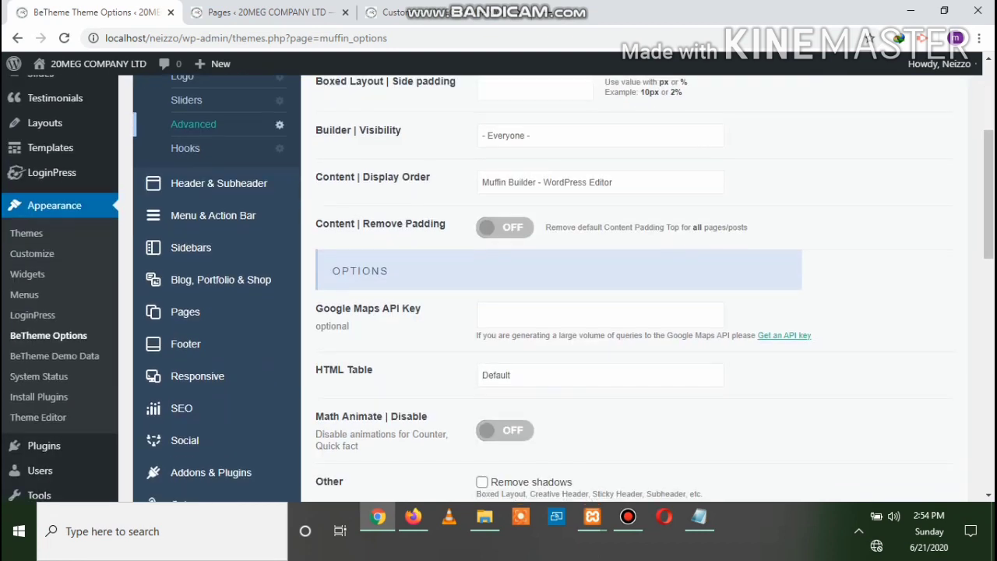
{"action": "scroll", "coordinate": [545, 288], "scroll_direction": "down", "scroll_amount": 2}
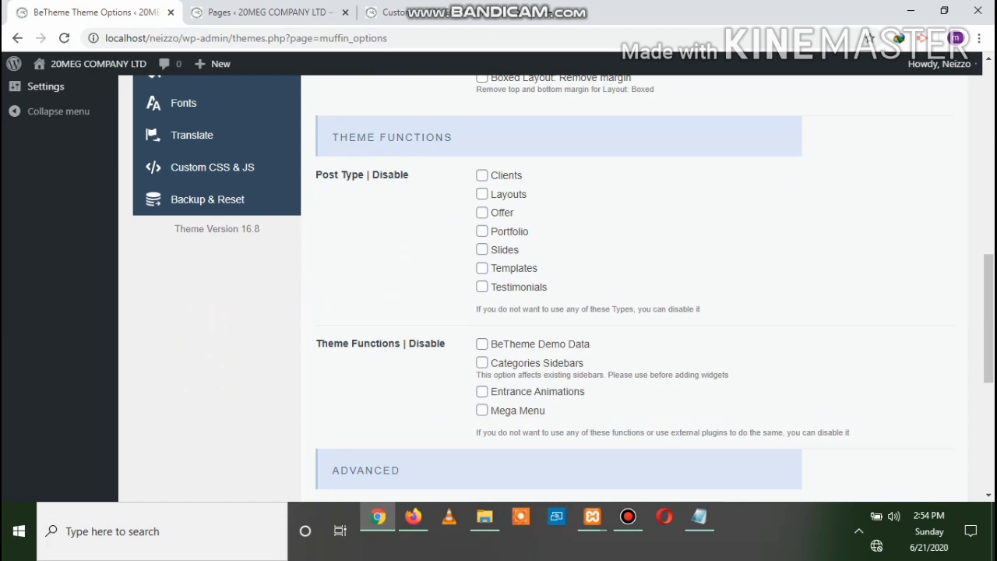
{"action": "scroll", "coordinate": [545, 288], "scroll_direction": "down", "scroll_amount": 3}
{"action": "scroll", "coordinate": [546, 288], "scroll_direction": "up", "scroll_amount": 6}
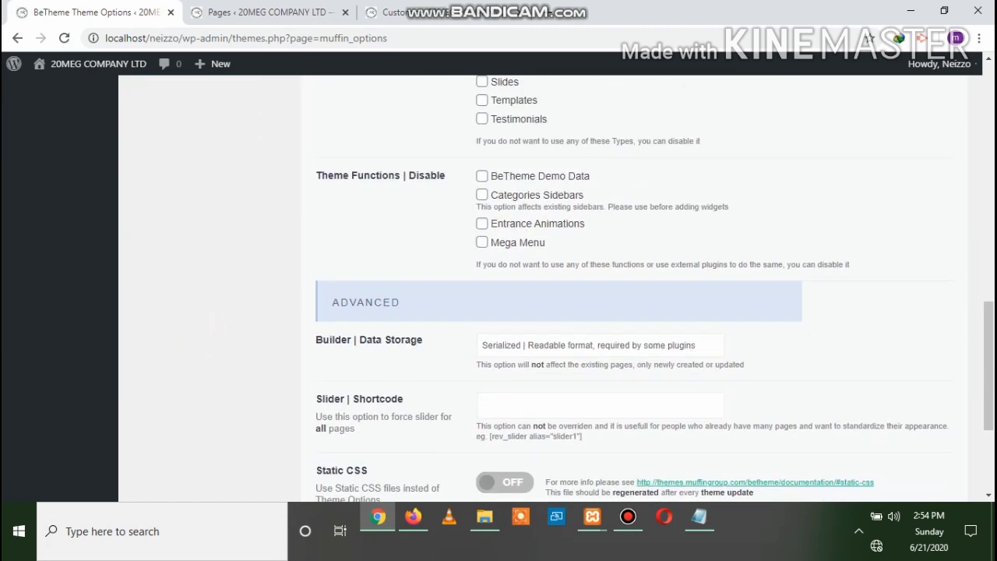
{"action": "scroll", "coordinate": [546, 288], "scroll_direction": "up", "scroll_amount": 6}
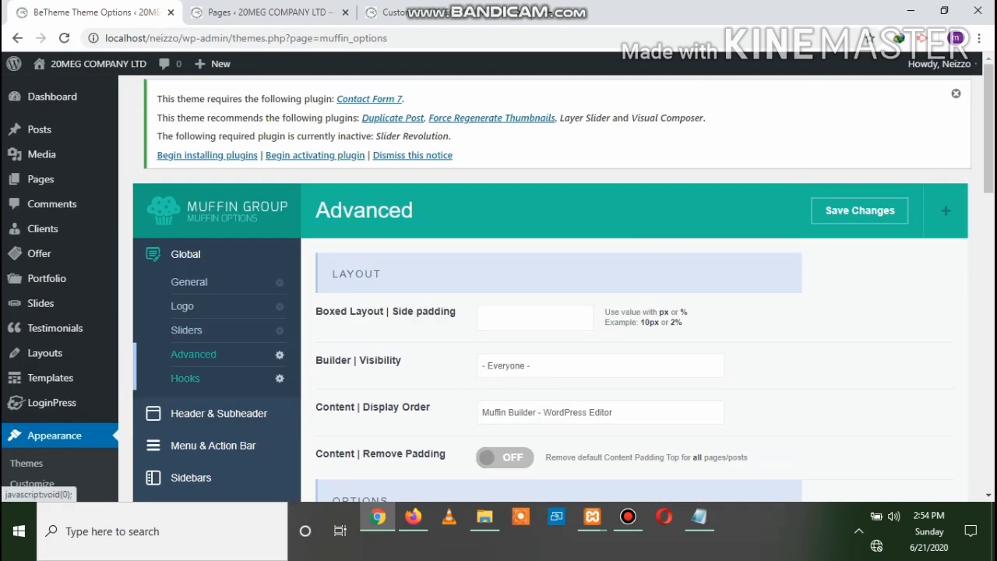
{"action": "left_click", "coordinate": [185, 379]}
{"action": "scroll", "coordinate": [545, 288], "scroll_direction": "down", "scroll_amount": 2}
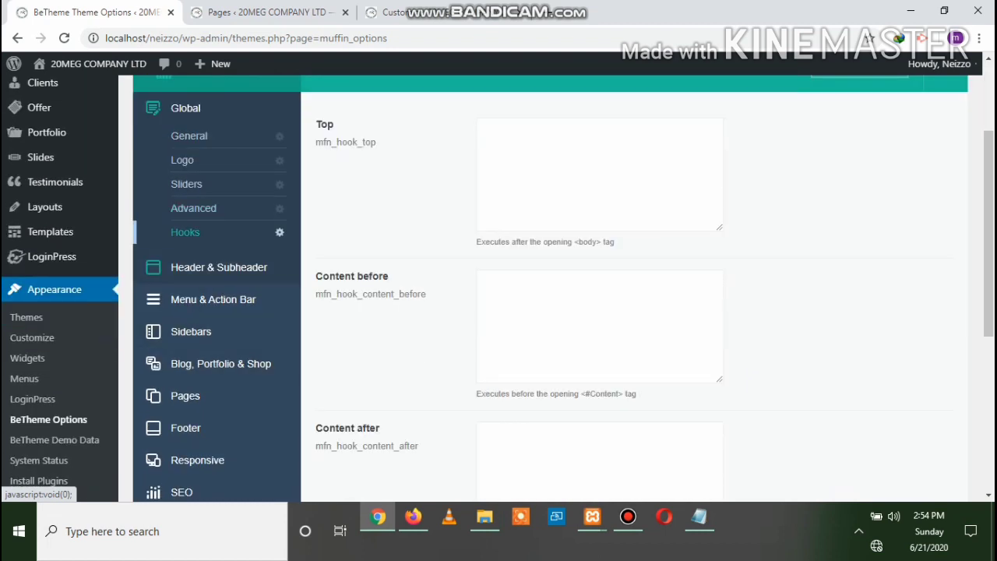
{"action": "left_click", "coordinate": [218, 267]}
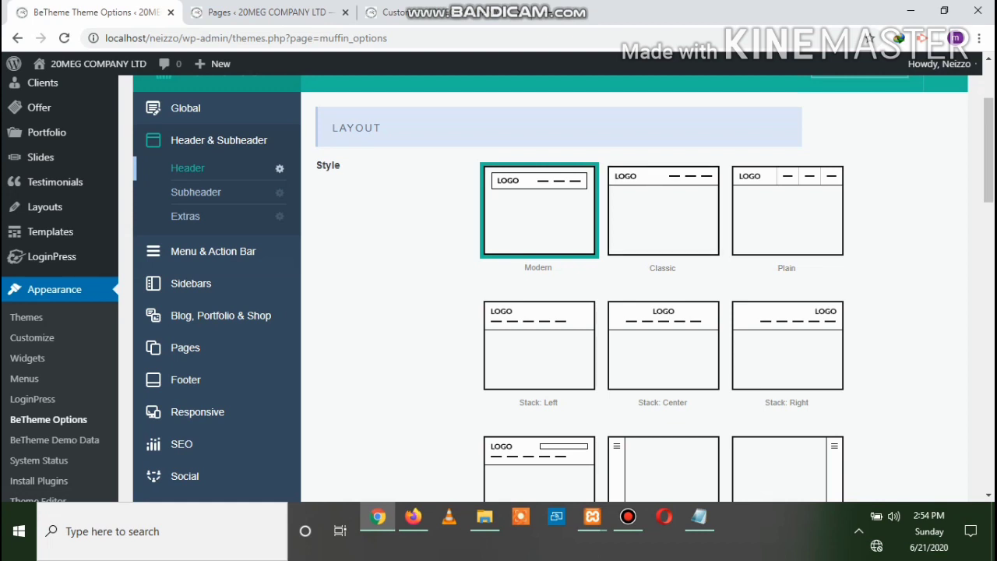
{"action": "scroll", "coordinate": [545, 288], "scroll_direction": "down", "scroll_amount": 4}
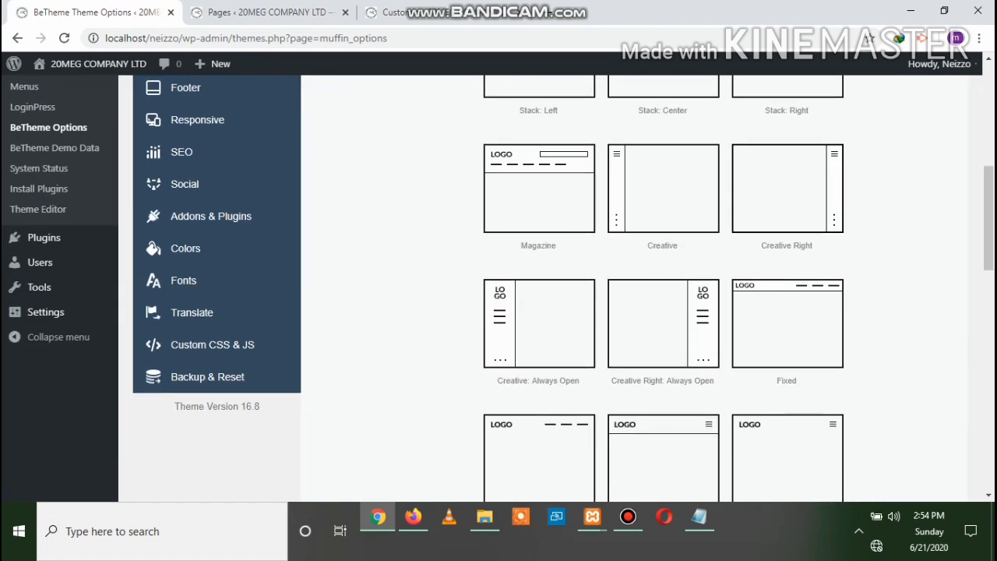
{"action": "scroll", "coordinate": [545, 288], "scroll_direction": "down", "scroll_amount": 4}
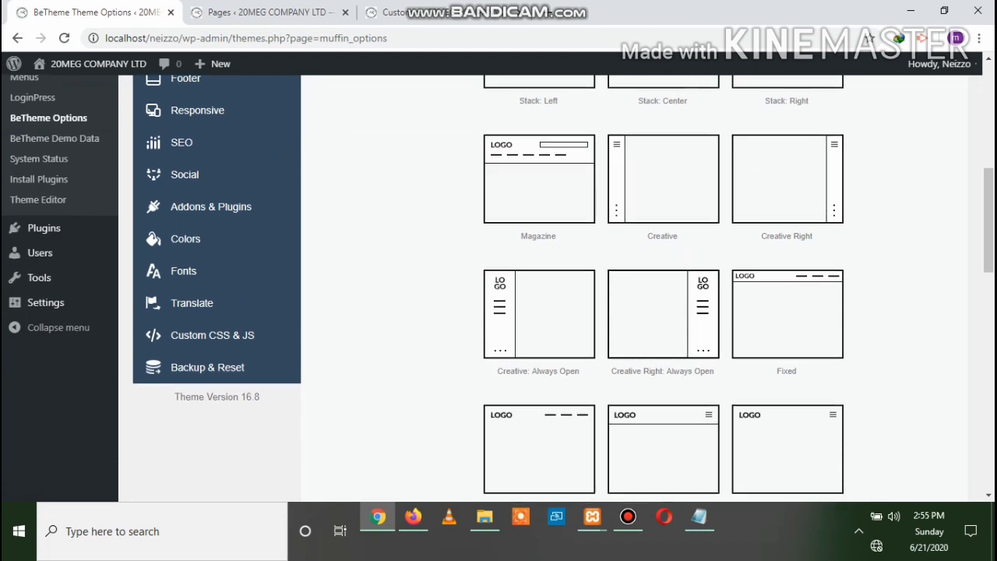
{"action": "scroll", "coordinate": [545, 288], "scroll_direction": "up", "scroll_amount": 8}
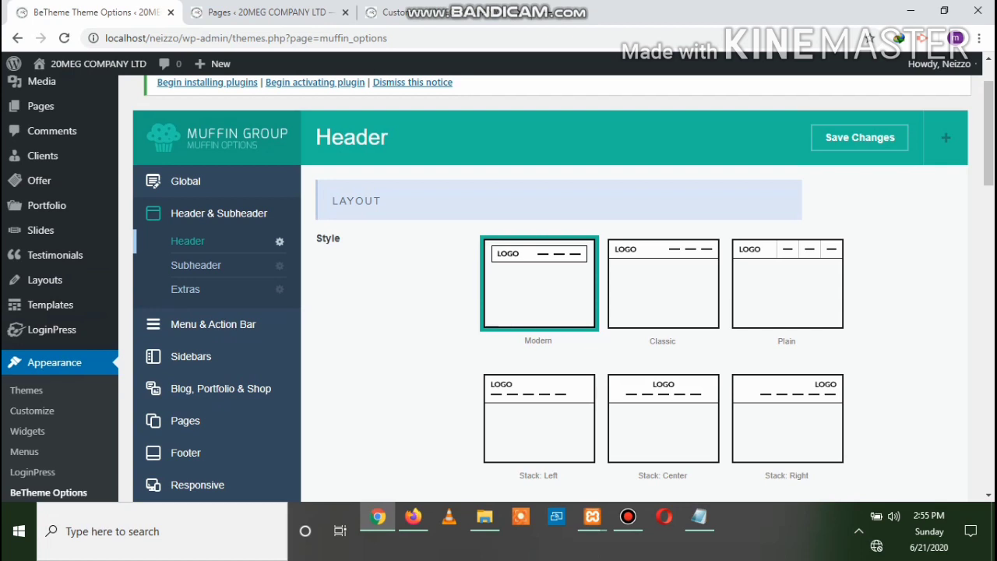
{"action": "left_click", "coordinate": [413, 516]}
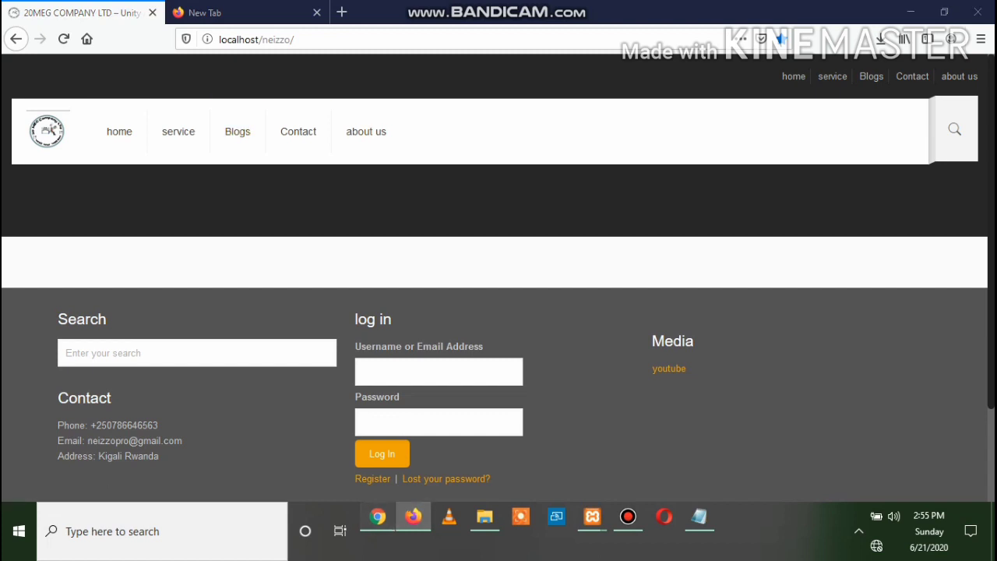
{"action": "left_click", "coordinate": [378, 516]}
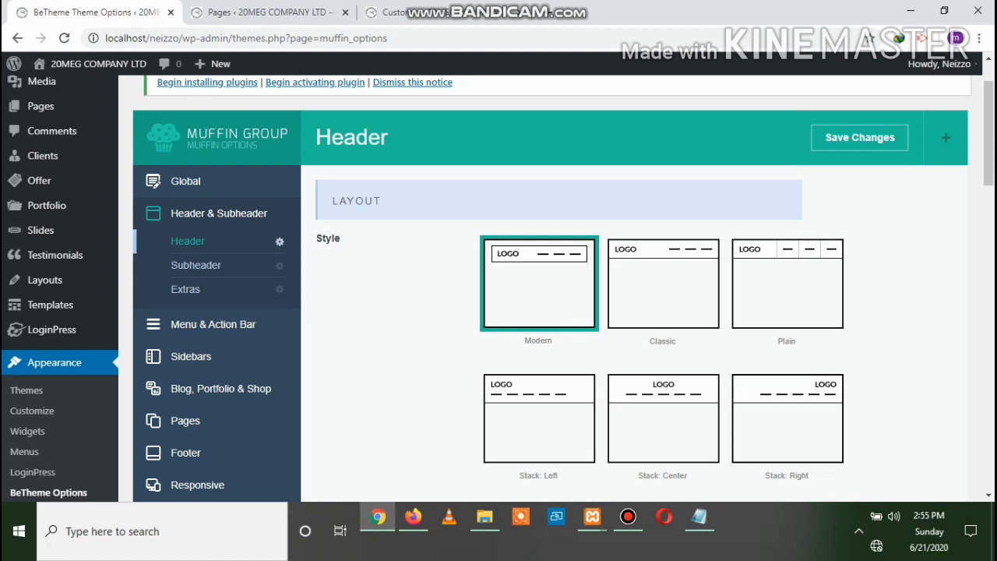
Save the Stack: Right header style and confirm the live site shows the logo above the menu
{"action": "left_click", "coordinate": [787, 419]}
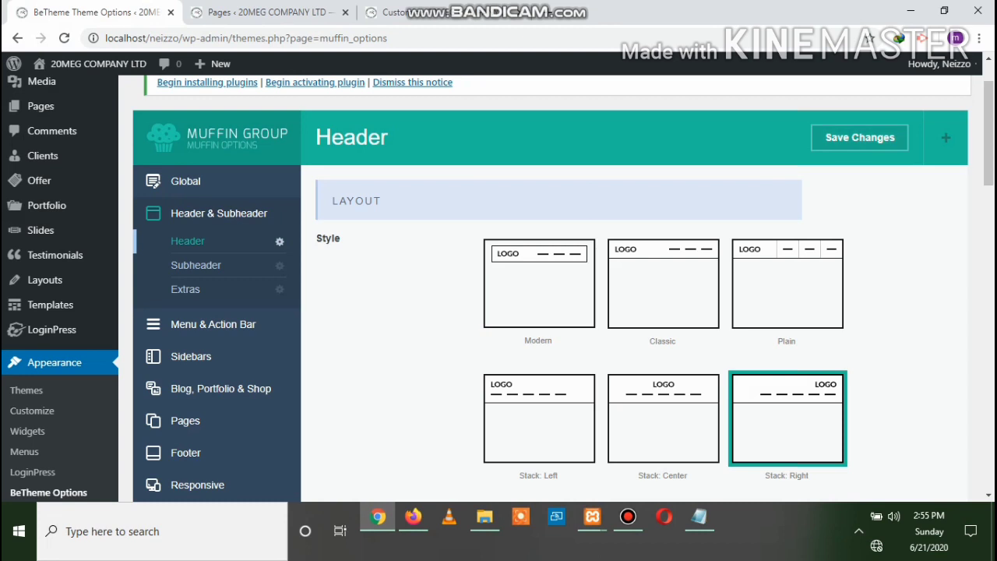
{"action": "left_click", "coordinate": [860, 137]}
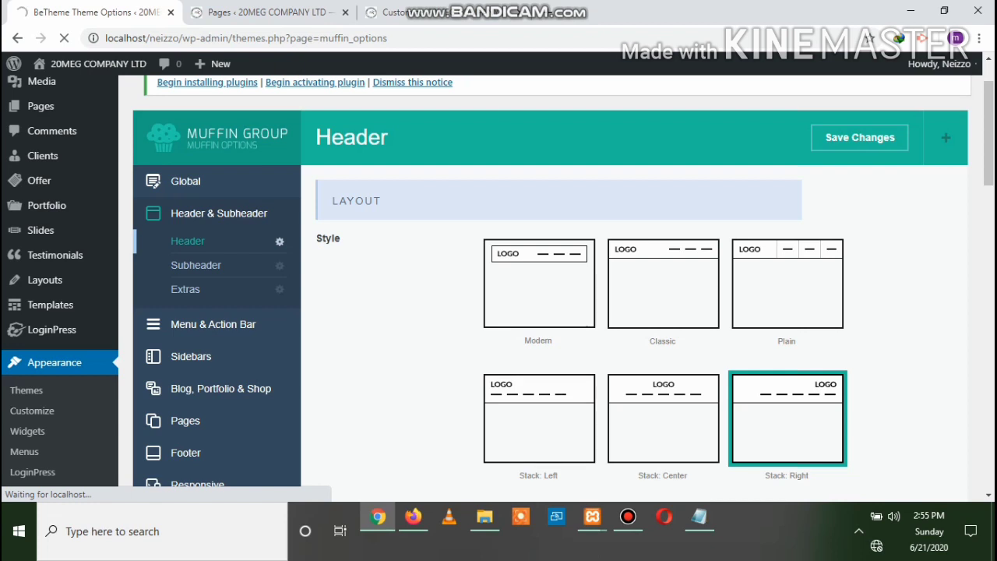
{"action": "left_click", "coordinate": [413, 517]}
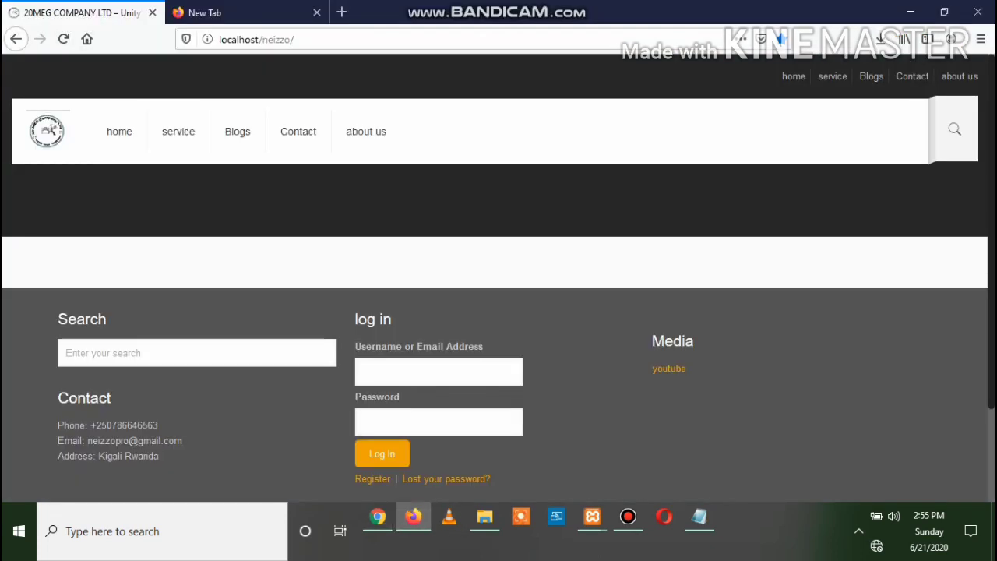
{"action": "left_click", "coordinate": [64, 39]}
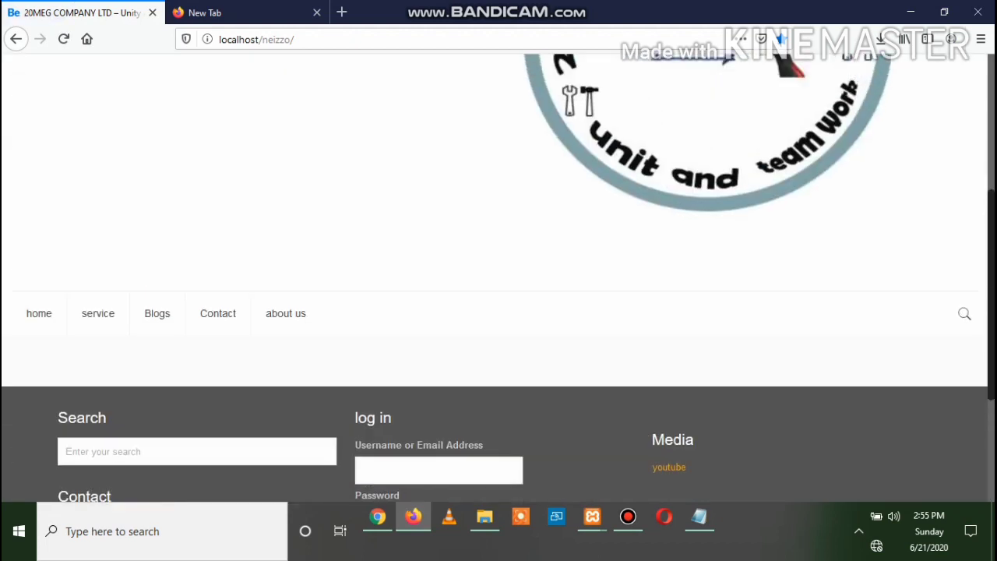
{"action": "scroll", "coordinate": [499, 277], "scroll_direction": "up", "scroll_amount": 4}
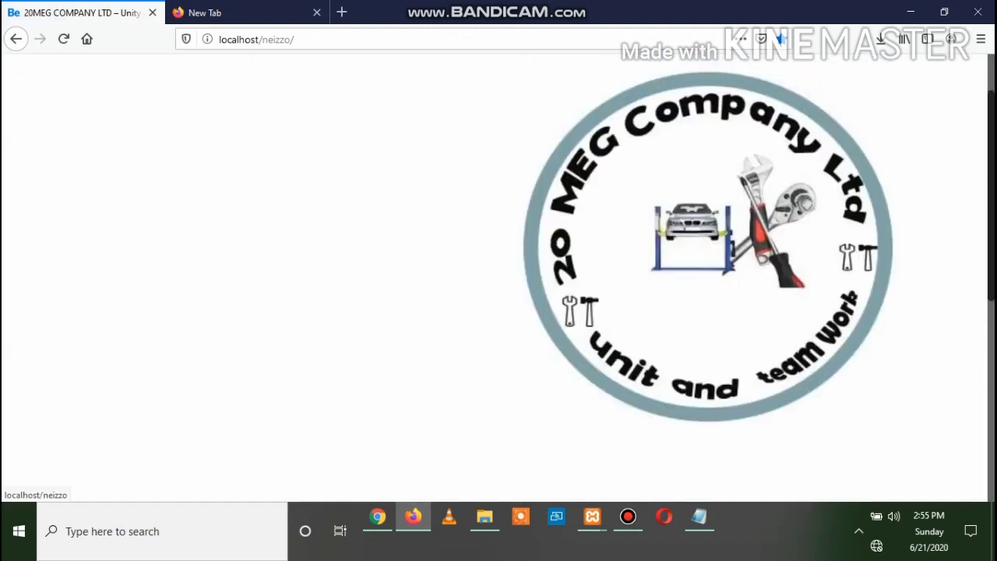
{"action": "scroll", "coordinate": [499, 277], "scroll_direction": "down", "scroll_amount": 6}
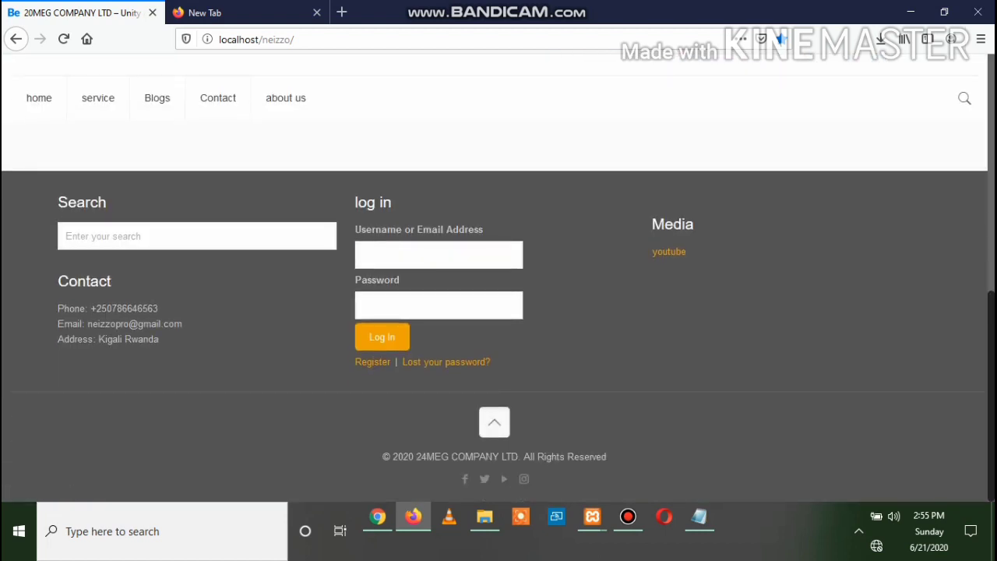
{"action": "scroll", "coordinate": [498, 278], "scroll_direction": "up", "scroll_amount": 2}
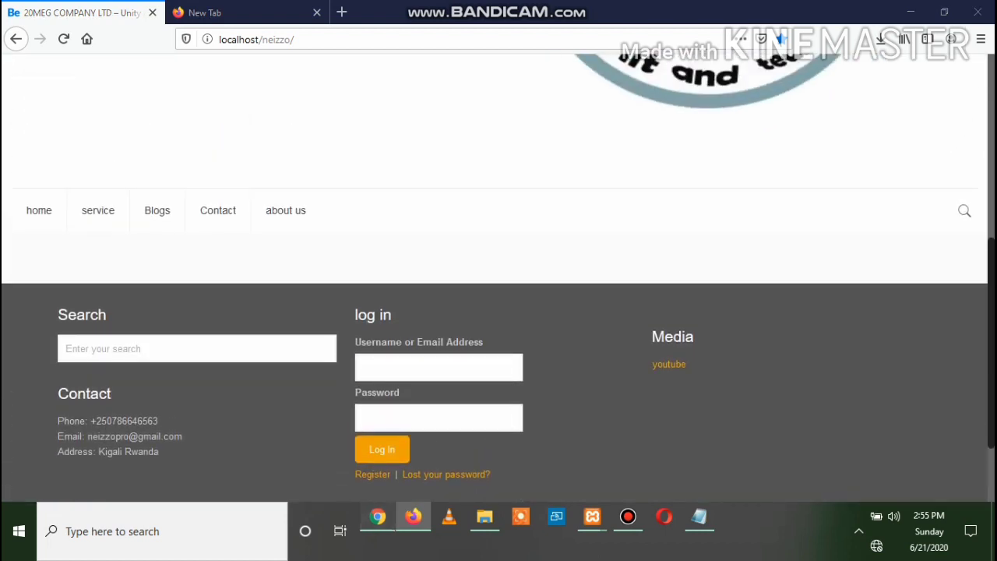
{"action": "left_click", "coordinate": [377, 517]}
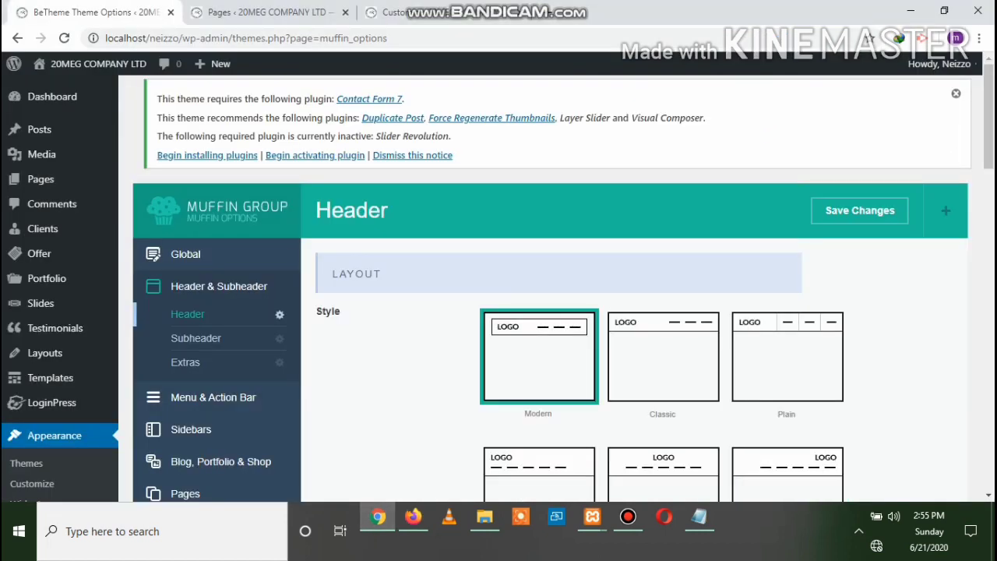
Save the header settings again and scroll down to the Sticky Header section
{"action": "left_click", "coordinate": [860, 210]}
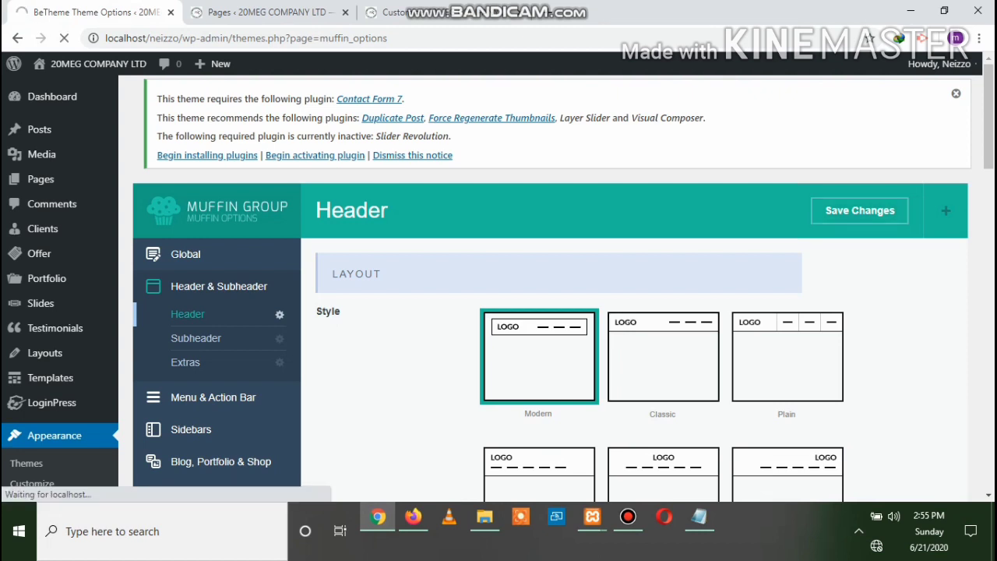
{"action": "scroll", "coordinate": [662, 358], "scroll_direction": "down", "scroll_amount": 1}
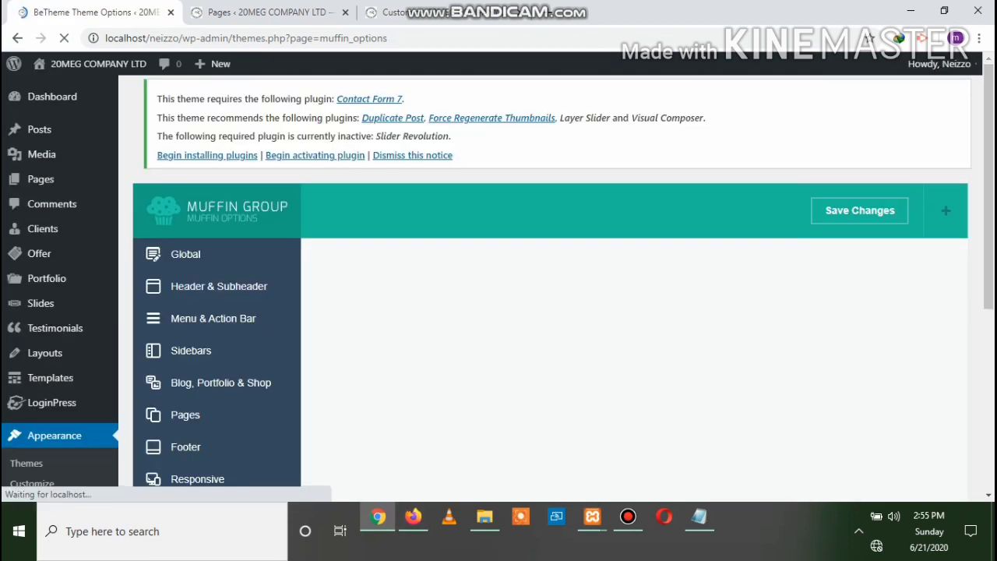
{"action": "scroll", "coordinate": [545, 311], "scroll_direction": "down", "scroll_amount": 2}
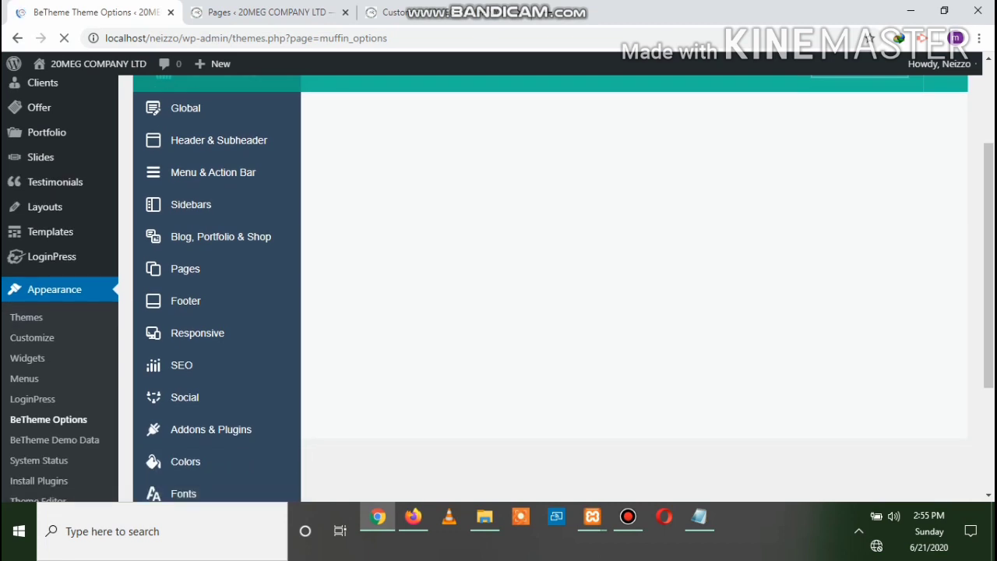
{"action": "scroll", "coordinate": [545, 288], "scroll_direction": "up", "scroll_amount": 1}
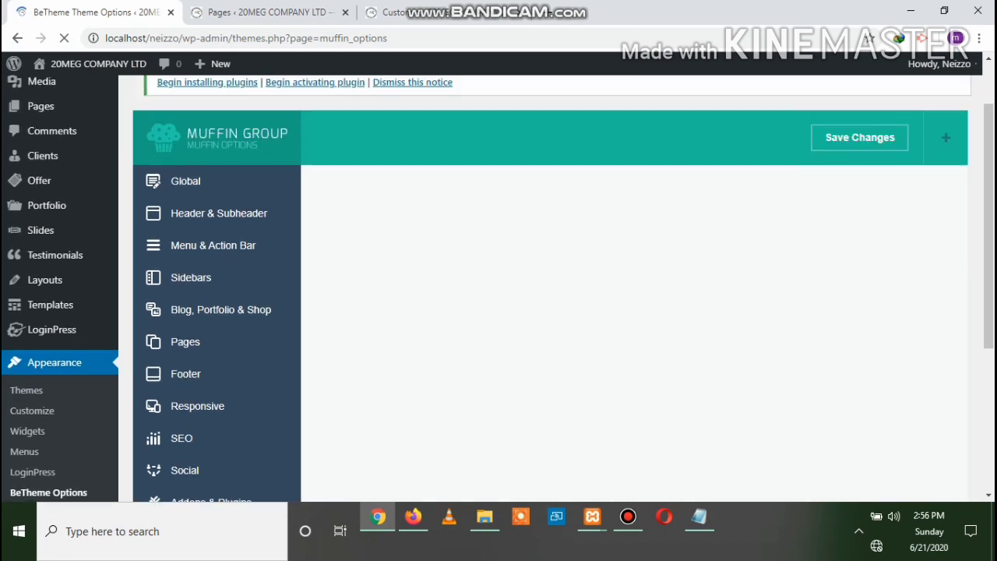
{"action": "scroll", "coordinate": [623, 312], "scroll_direction": "down", "scroll_amount": 5}
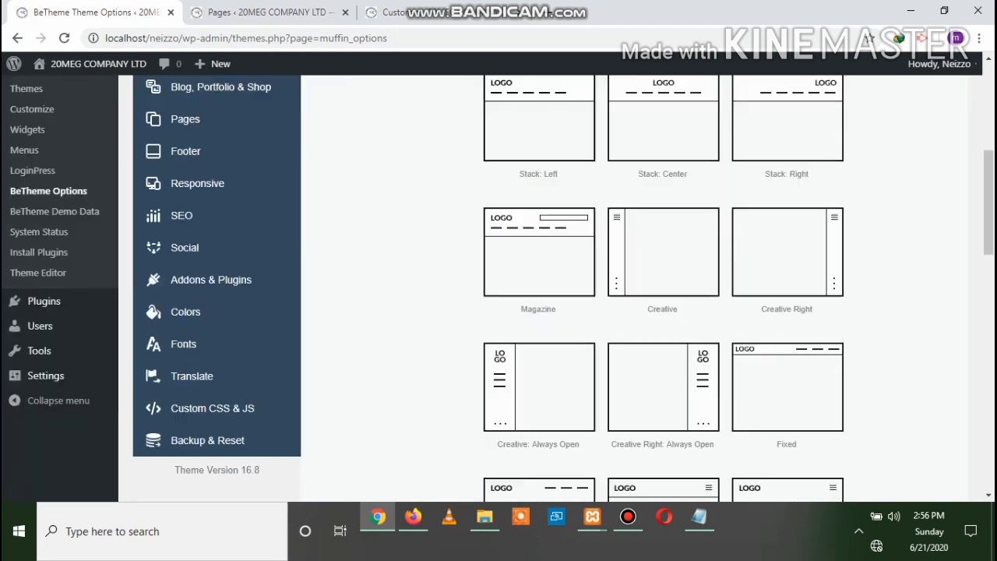
{"action": "scroll", "coordinate": [545, 312], "scroll_direction": "down", "scroll_amount": 5}
{"action": "scroll", "coordinate": [545, 311], "scroll_direction": "up", "scroll_amount": 2}
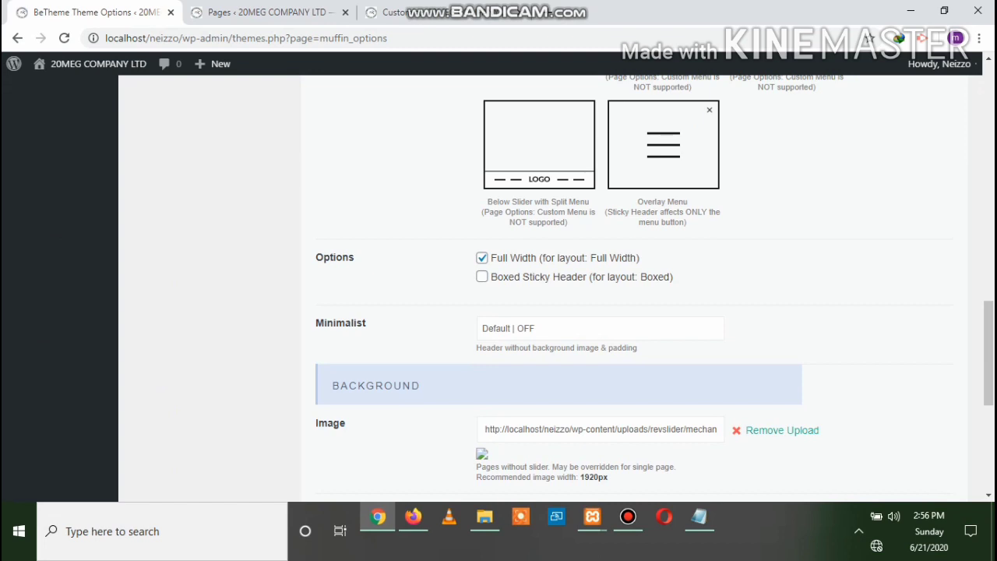
{"action": "scroll", "coordinate": [623, 311], "scroll_direction": "down", "scroll_amount": 3}
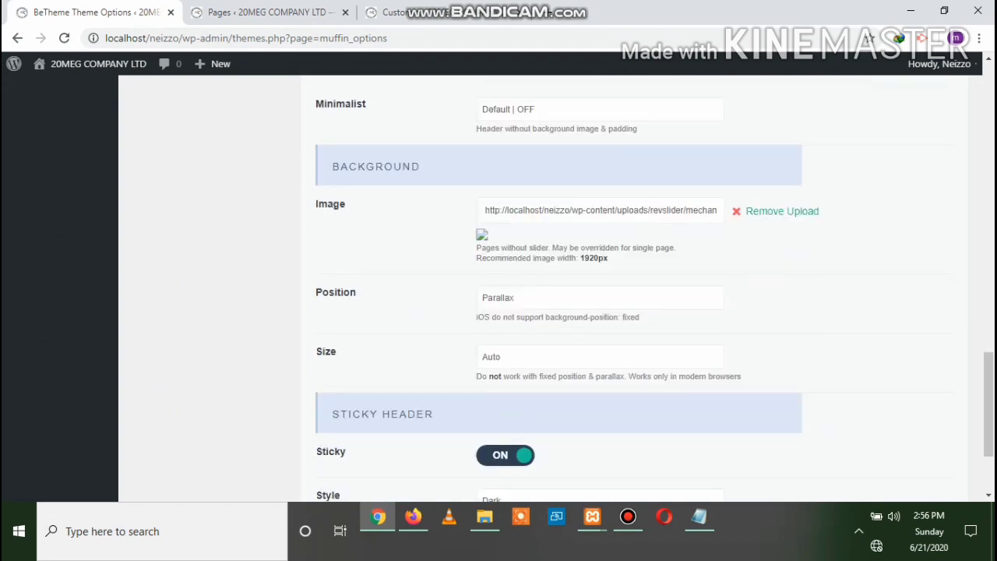
{"action": "scroll", "coordinate": [623, 312], "scroll_direction": "down", "scroll_amount": 2}
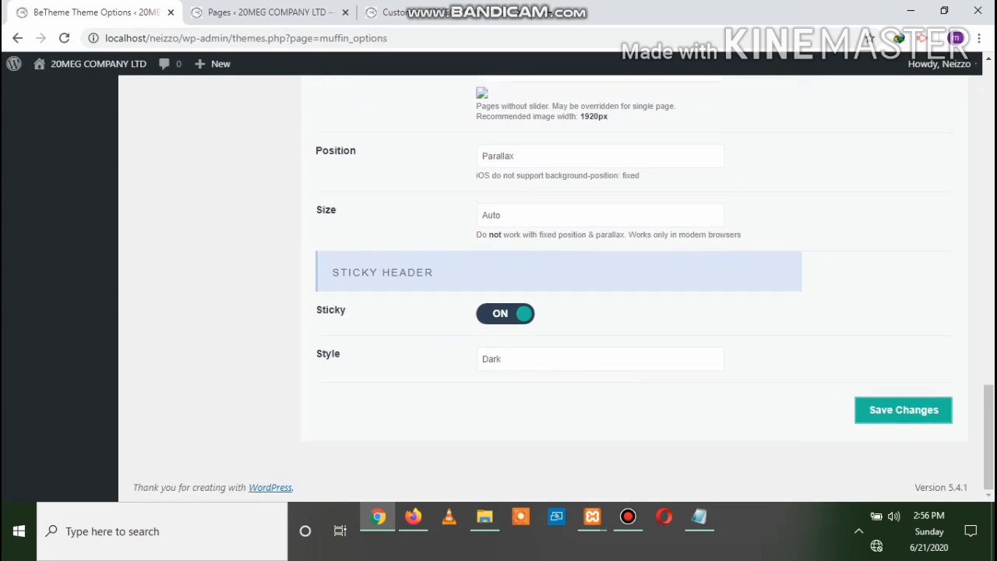
Look at the sticky header style choices without changing them, then reload the live site
{"action": "left_click", "coordinate": [600, 358]}
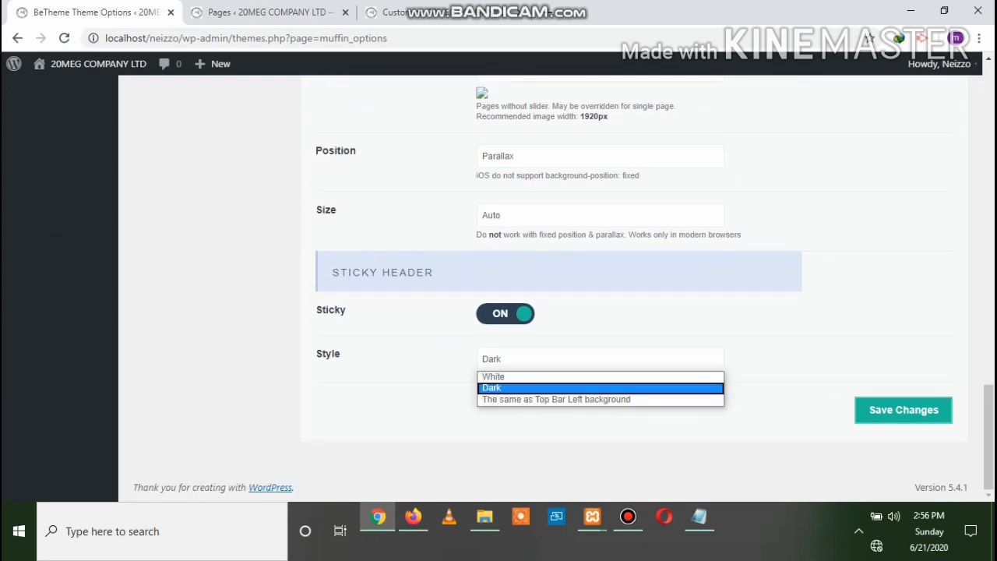
{"action": "key", "text": "Escape"}
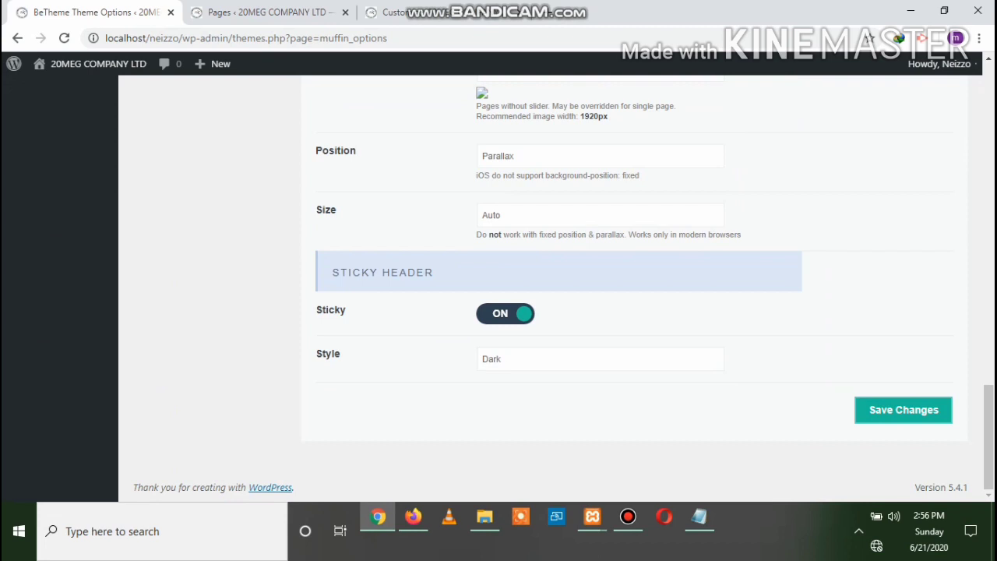
{"action": "left_click", "coordinate": [413, 517]}
{"action": "scroll", "coordinate": [499, 280], "scroll_direction": "up", "scroll_amount": 5}
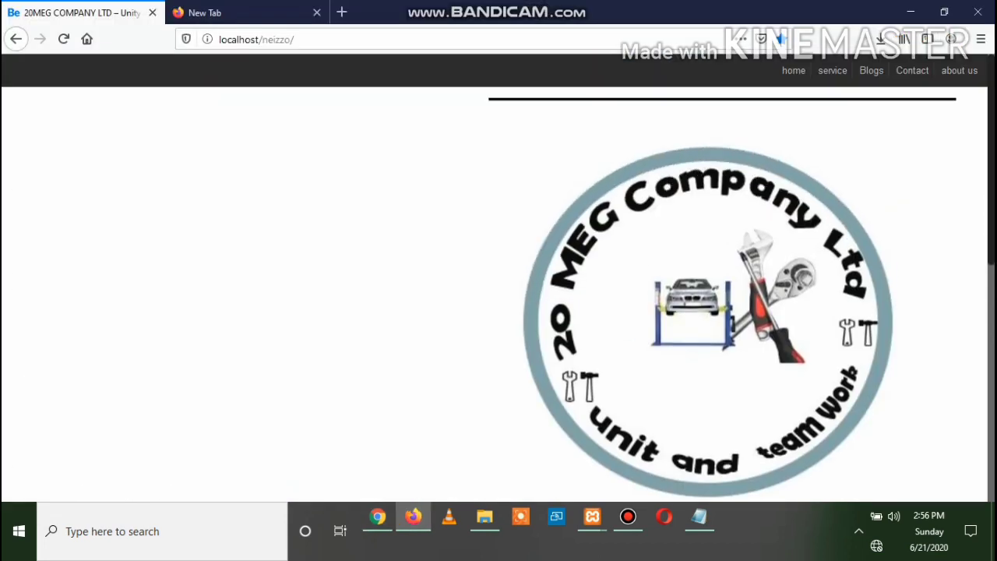
{"action": "scroll", "coordinate": [499, 280], "scroll_direction": "down", "scroll_amount": 3}
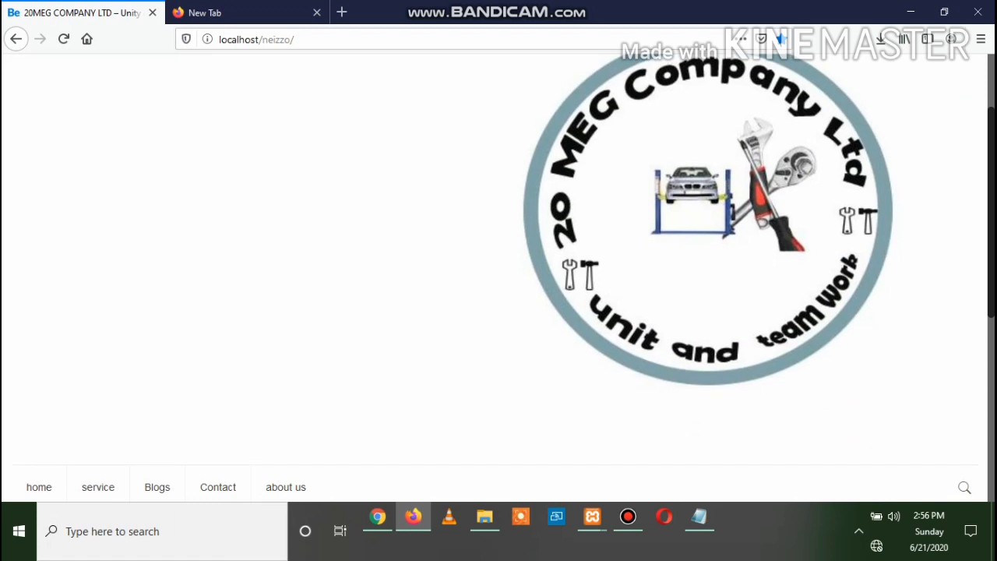
{"action": "left_click", "coordinate": [63, 38]}
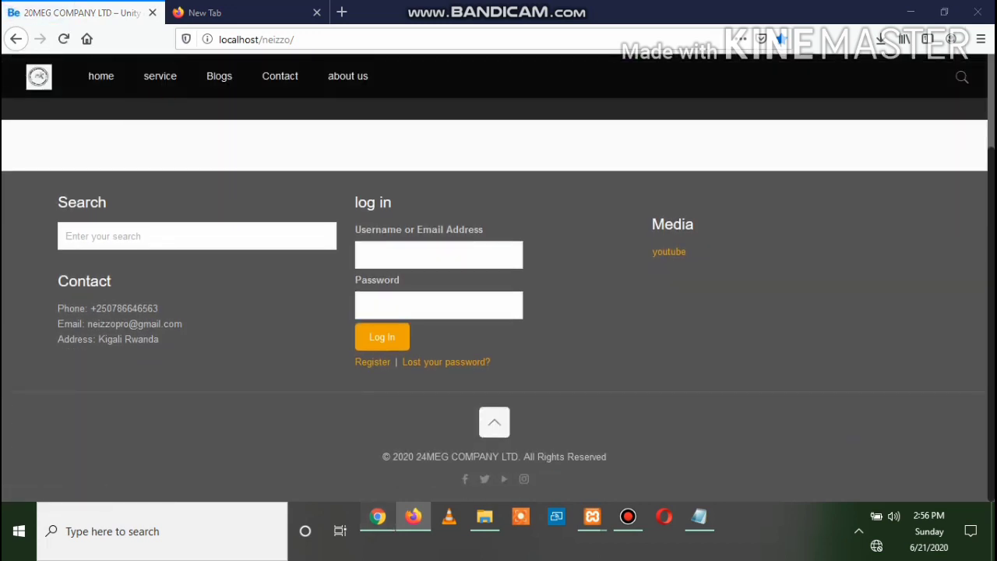
{"action": "left_click", "coordinate": [377, 517]}
Set the Sticky Header Style to White and save the theme options
{"action": "left_click", "coordinate": [599, 359]}
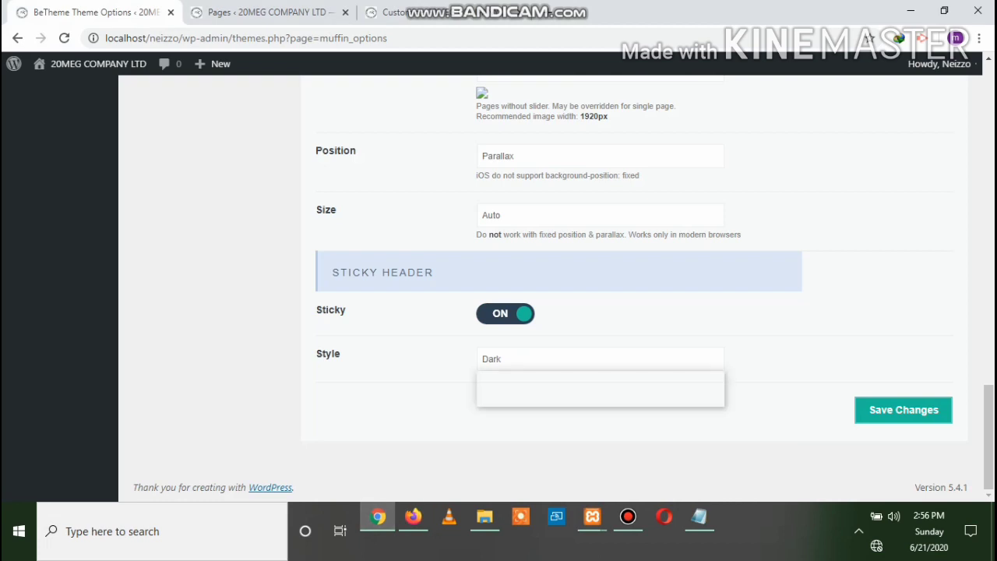
{"action": "left_click", "coordinate": [600, 377]}
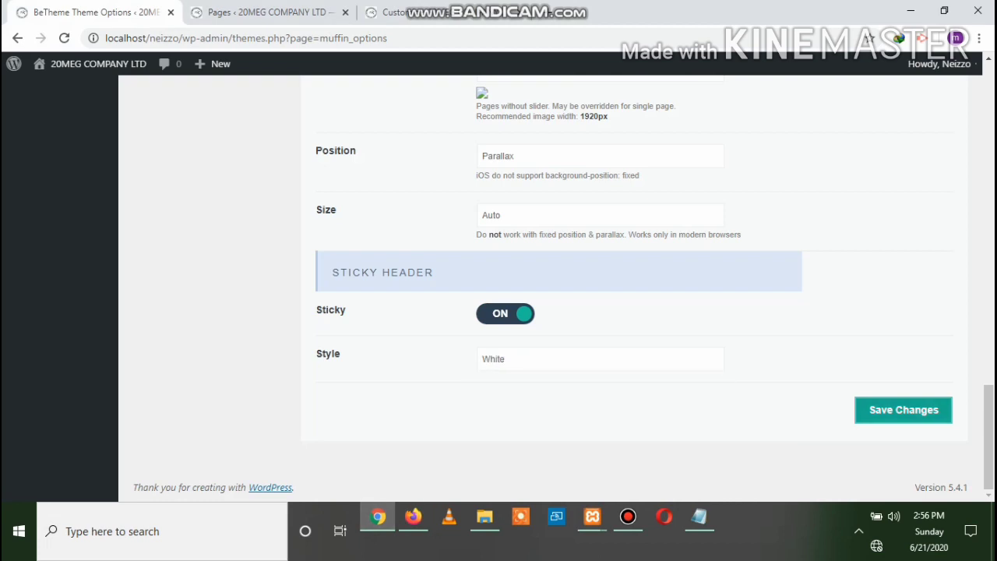
{"action": "left_click", "coordinate": [904, 410]}
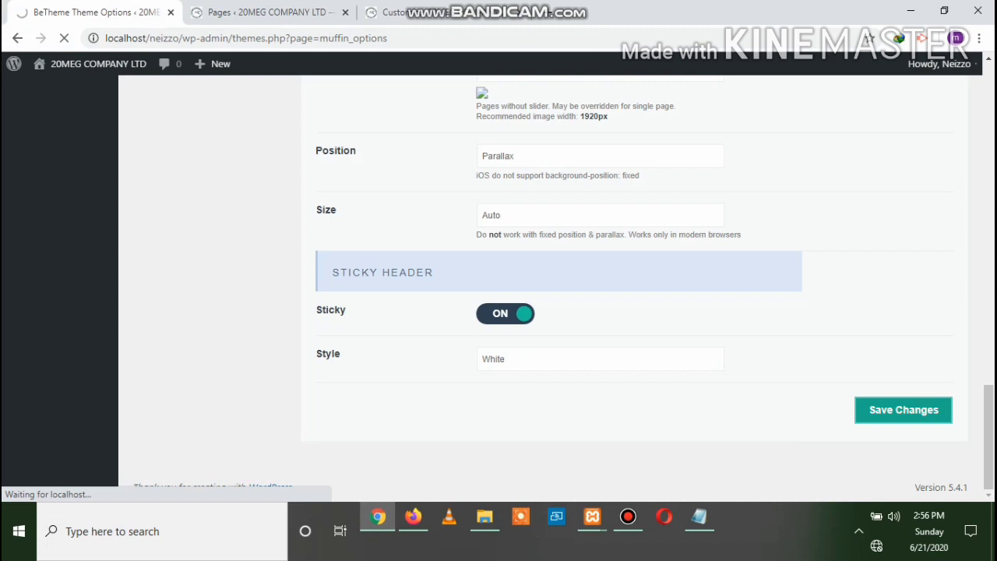
{"action": "mouse_move", "coordinate": [412, 516]}
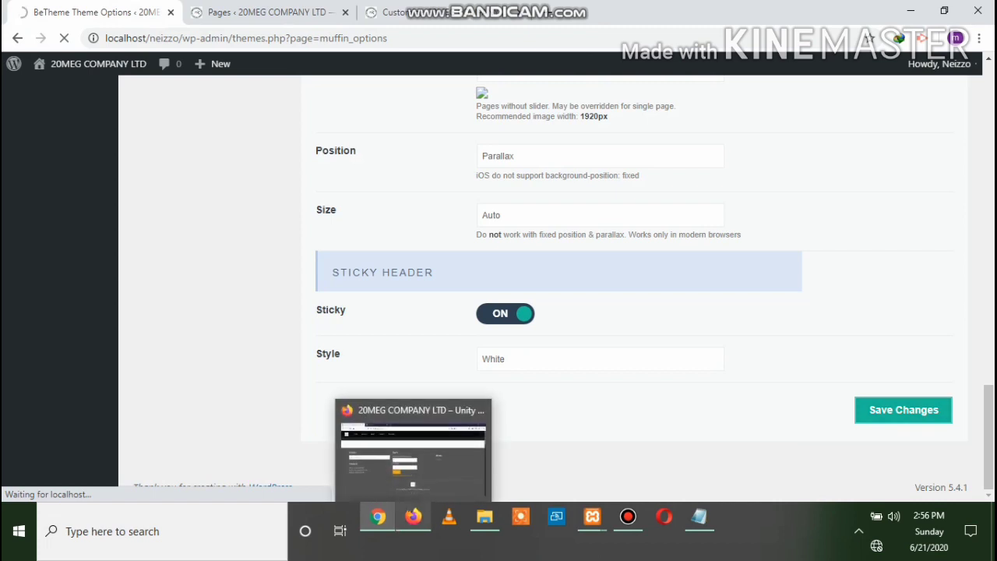
Reload the live site in Firefox to check the new white header bar
{"action": "left_click", "coordinate": [412, 517]}
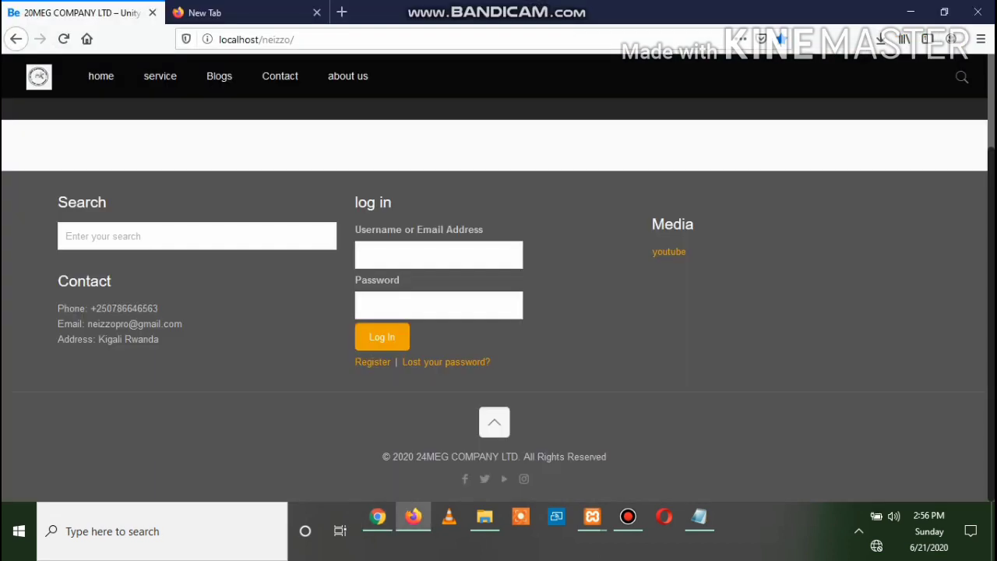
{"action": "left_click", "coordinate": [64, 38]}
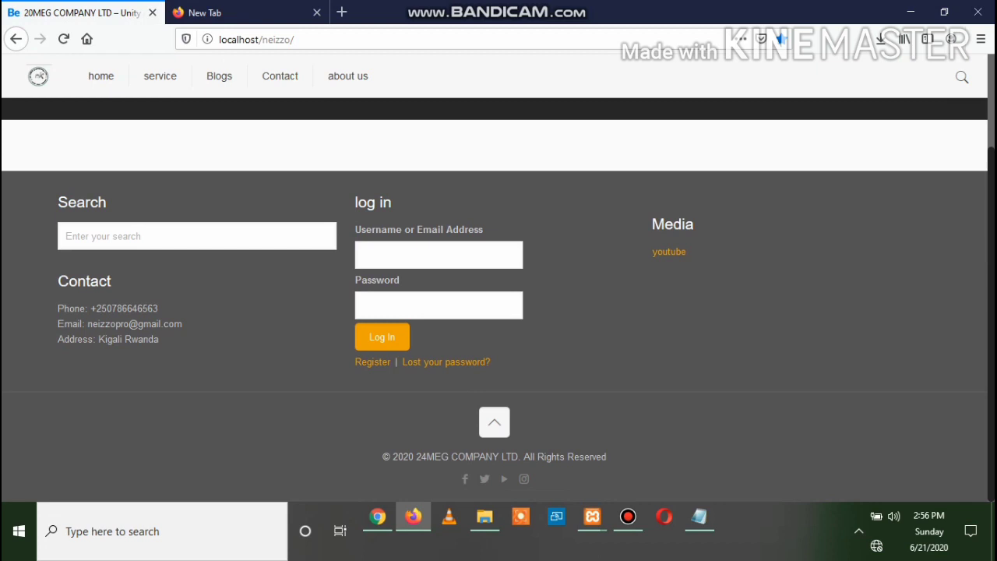
{"action": "scroll", "coordinate": [494, 277], "scroll_direction": "up", "scroll_amount": 3}
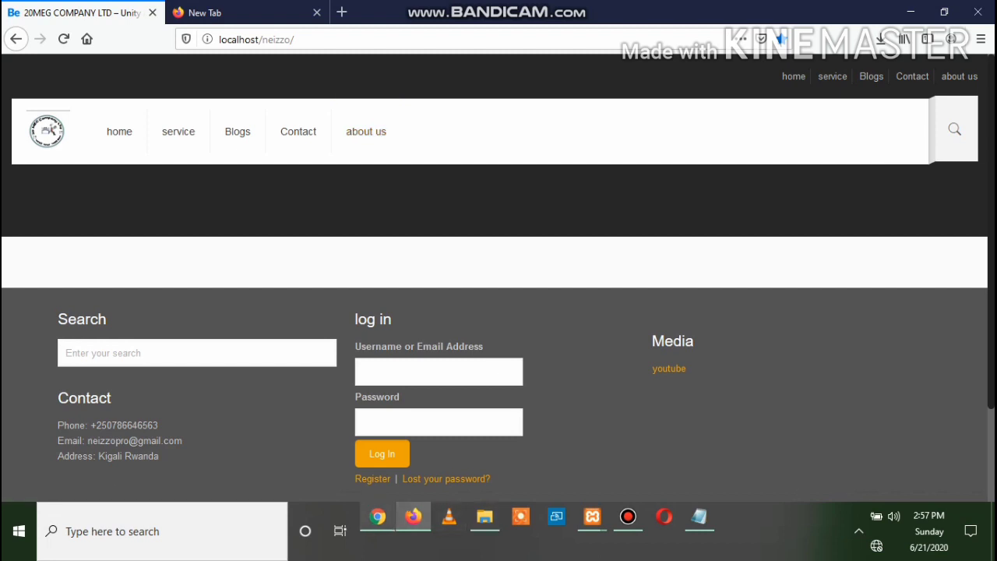
{"action": "left_click", "coordinate": [377, 516]}
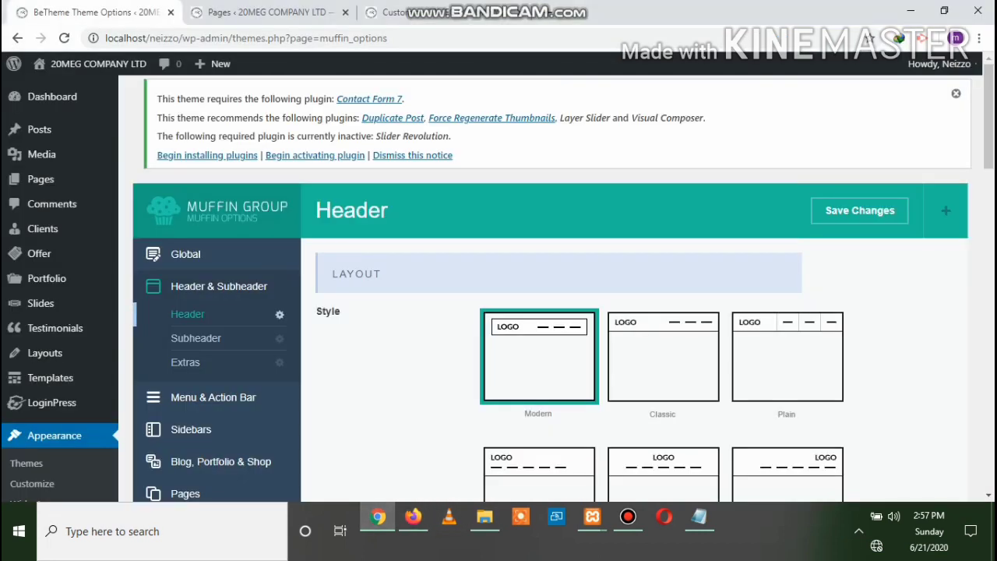
Browse through the Subheader and Extras header settings
{"action": "scroll", "coordinate": [498, 283], "scroll_direction": "down", "scroll_amount": 2}
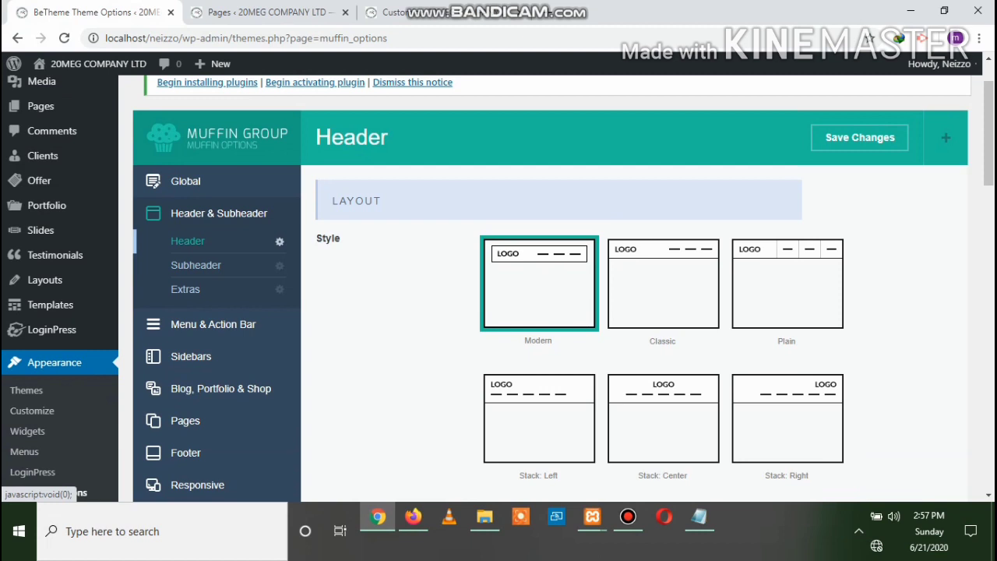
{"action": "left_click", "coordinate": [197, 266]}
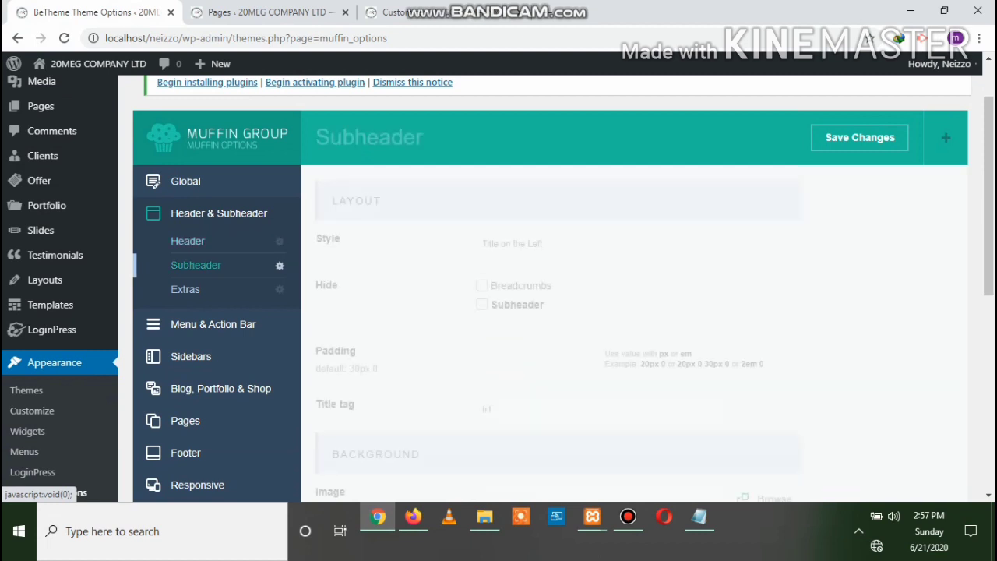
{"action": "scroll", "coordinate": [545, 288], "scroll_direction": "down", "scroll_amount": 3}
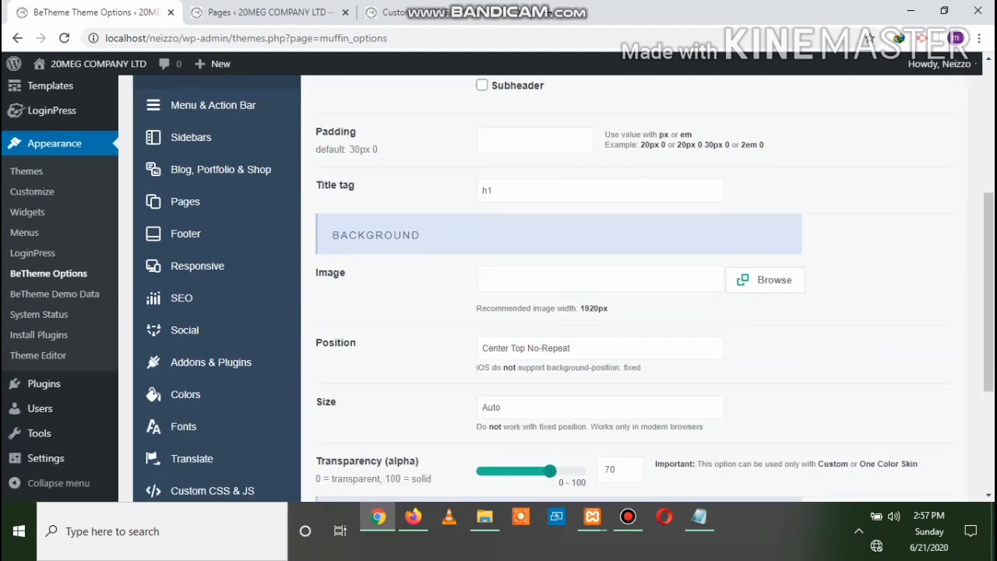
{"action": "scroll", "coordinate": [545, 288], "scroll_direction": "down", "scroll_amount": 2}
{"action": "scroll", "coordinate": [545, 288], "scroll_direction": "up", "scroll_amount": 4}
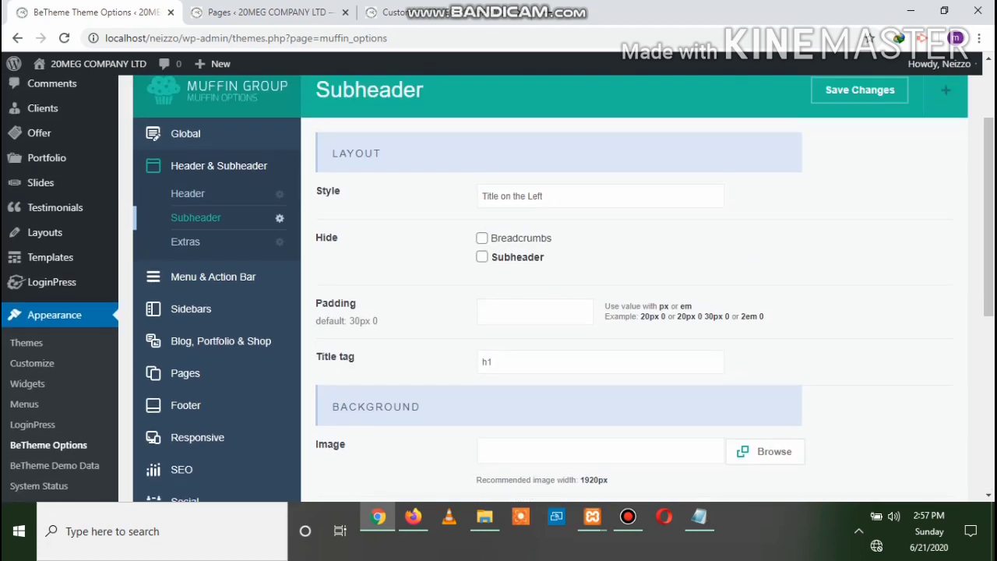
{"action": "scroll", "coordinate": [545, 288], "scroll_direction": "up", "scroll_amount": 1}
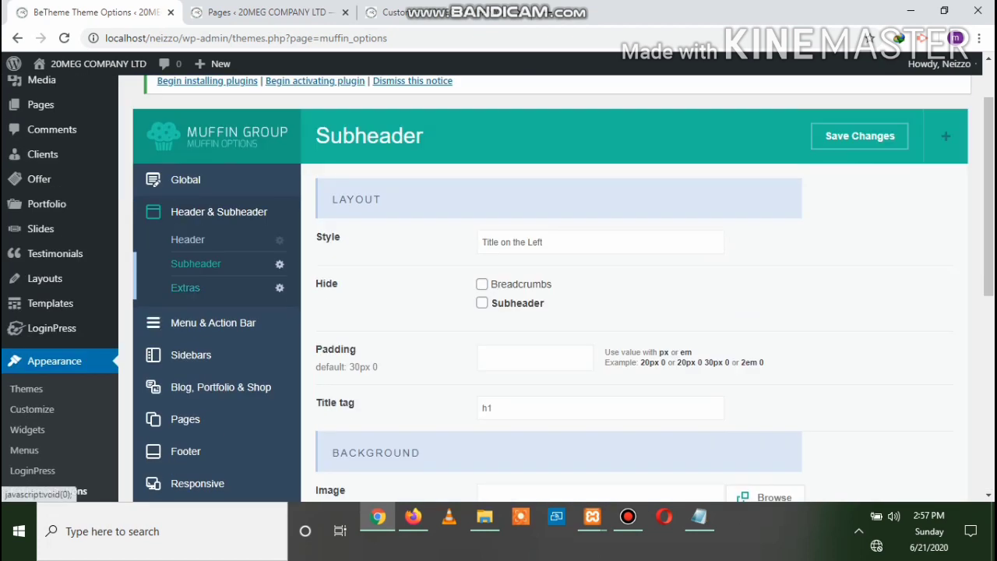
{"action": "left_click", "coordinate": [185, 287]}
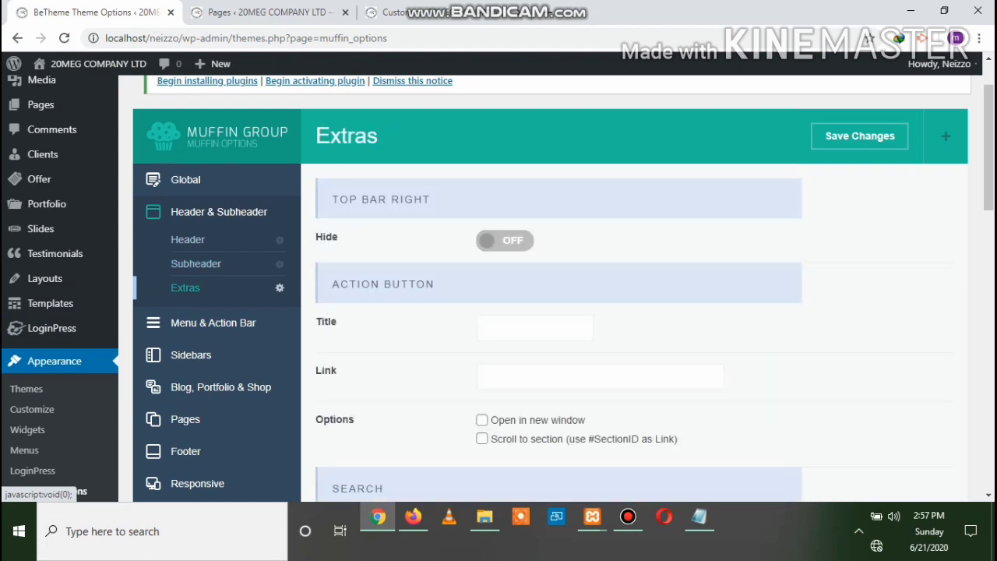
{"action": "scroll", "coordinate": [545, 288], "scroll_direction": "down", "scroll_amount": 6}
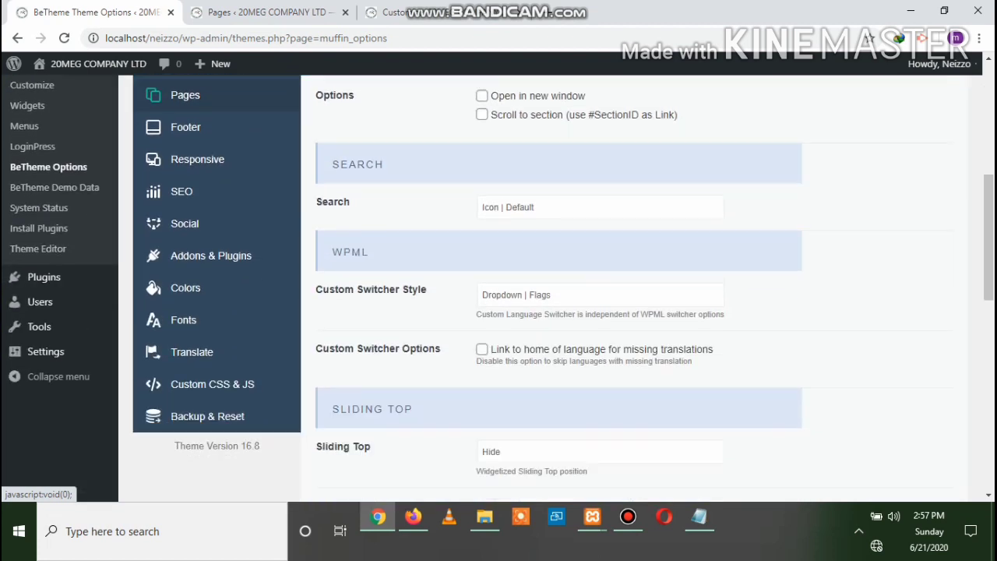
{"action": "scroll", "coordinate": [187, 293], "scroll_direction": "down", "scroll_amount": 4}
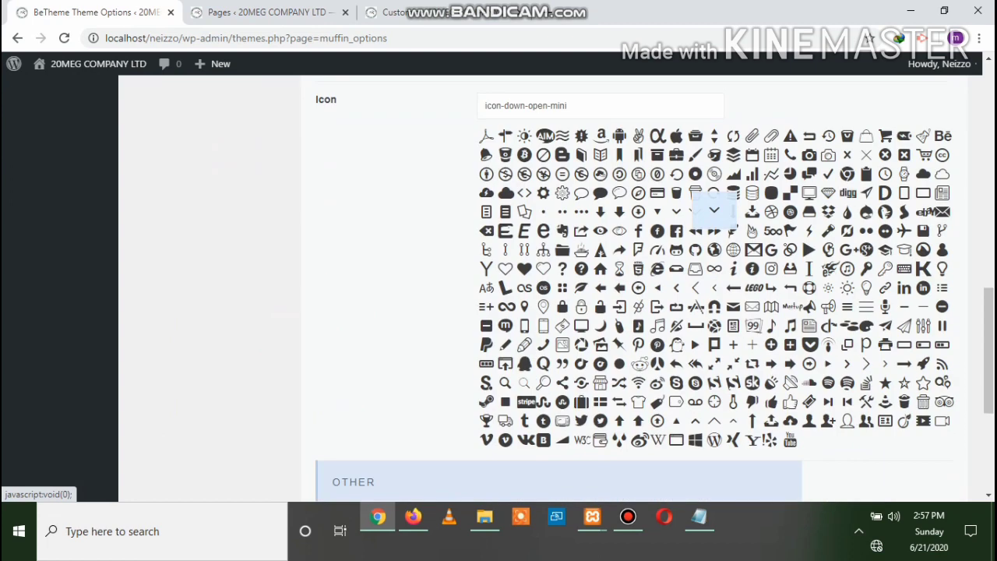
{"action": "scroll", "coordinate": [187, 293], "scroll_direction": "up", "scroll_amount": 4}
{"action": "scroll", "coordinate": [153, 419], "scroll_direction": "up", "scroll_amount": 6}
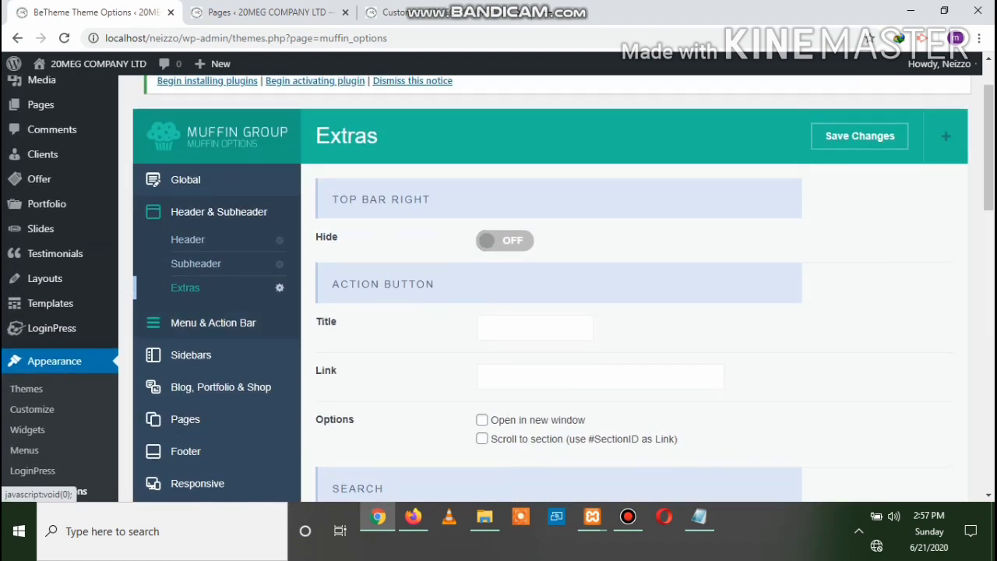
Open the Menu settings, compare with the live site, and keep the menu style at Default
{"action": "left_click", "coordinate": [212, 322]}
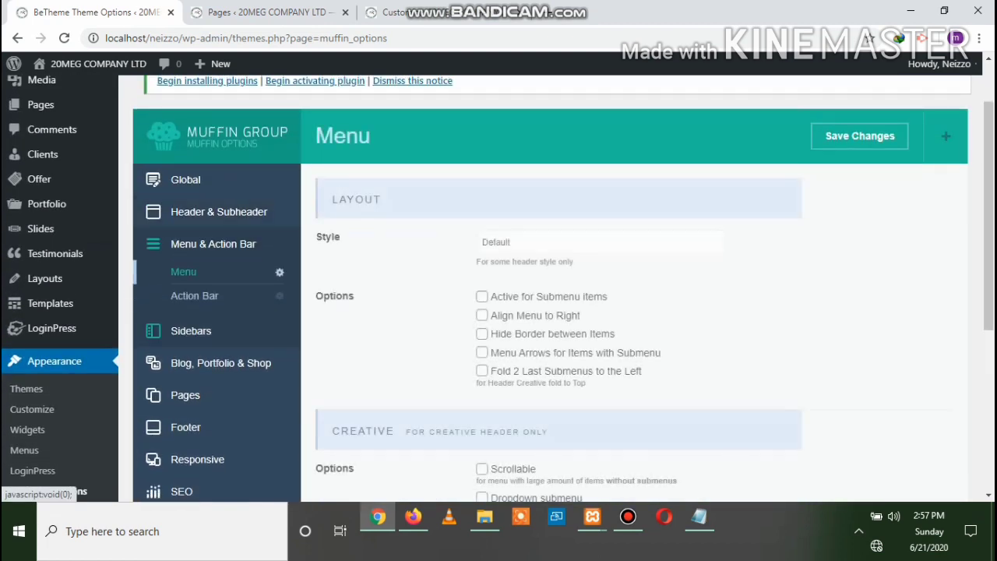
{"action": "scroll", "coordinate": [187, 322], "scroll_direction": "down", "scroll_amount": 1}
{"action": "scroll", "coordinate": [187, 323], "scroll_direction": "down", "scroll_amount": 3}
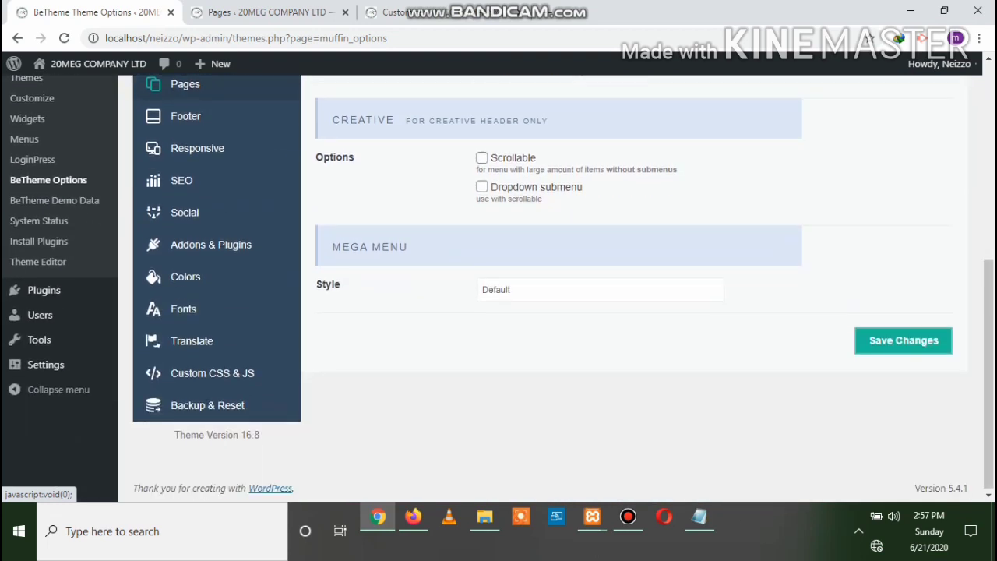
{"action": "scroll", "coordinate": [187, 323], "scroll_direction": "up", "scroll_amount": 2}
{"action": "scroll", "coordinate": [187, 323], "scroll_direction": "up", "scroll_amount": 2}
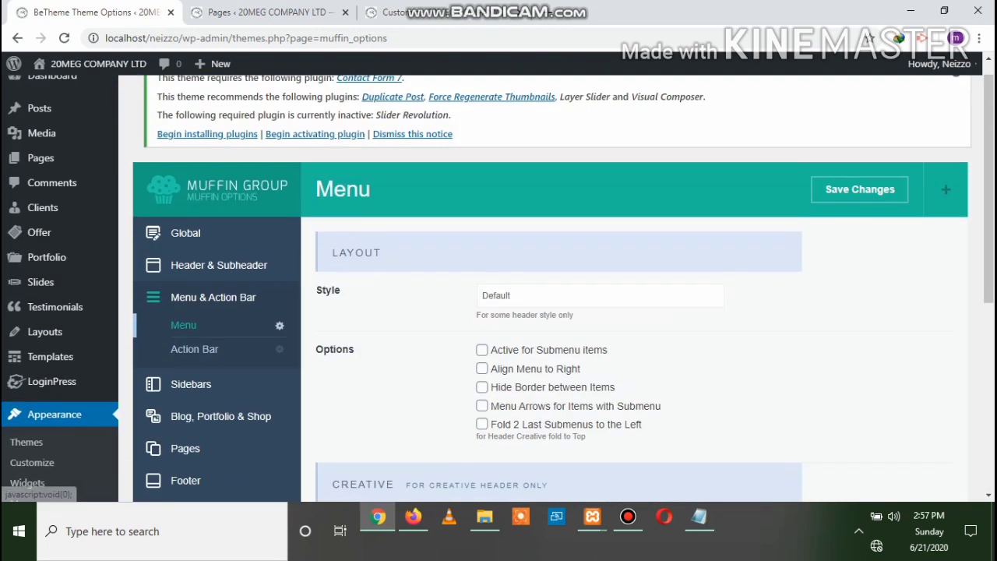
{"action": "left_click", "coordinate": [413, 516]}
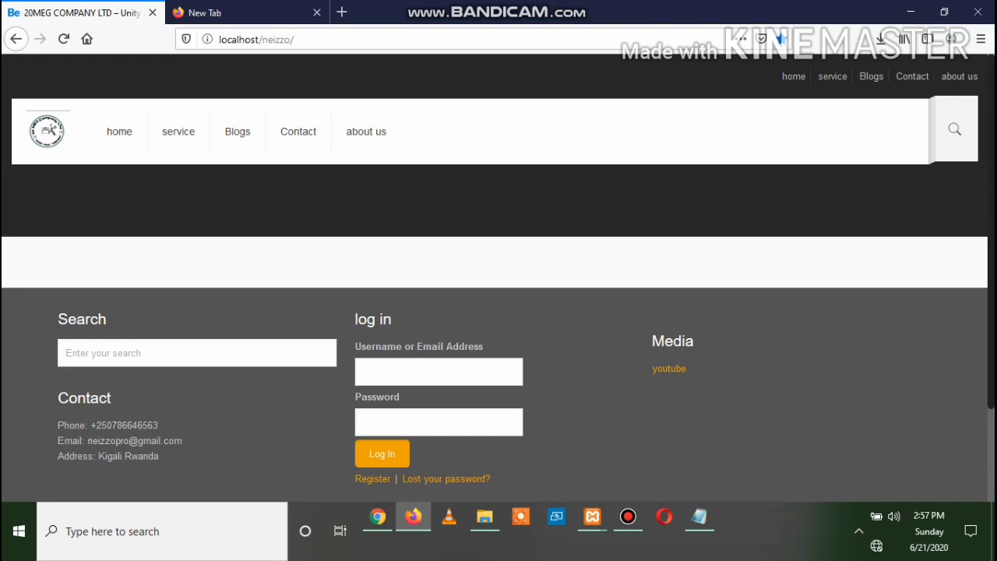
{"action": "left_click", "coordinate": [377, 517]}
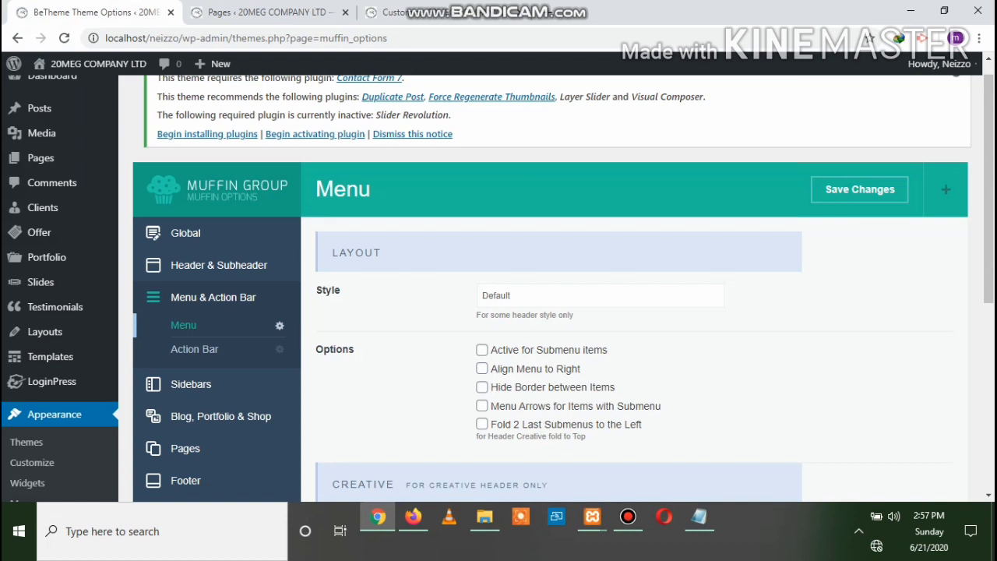
{"action": "left_click", "coordinate": [600, 295]}
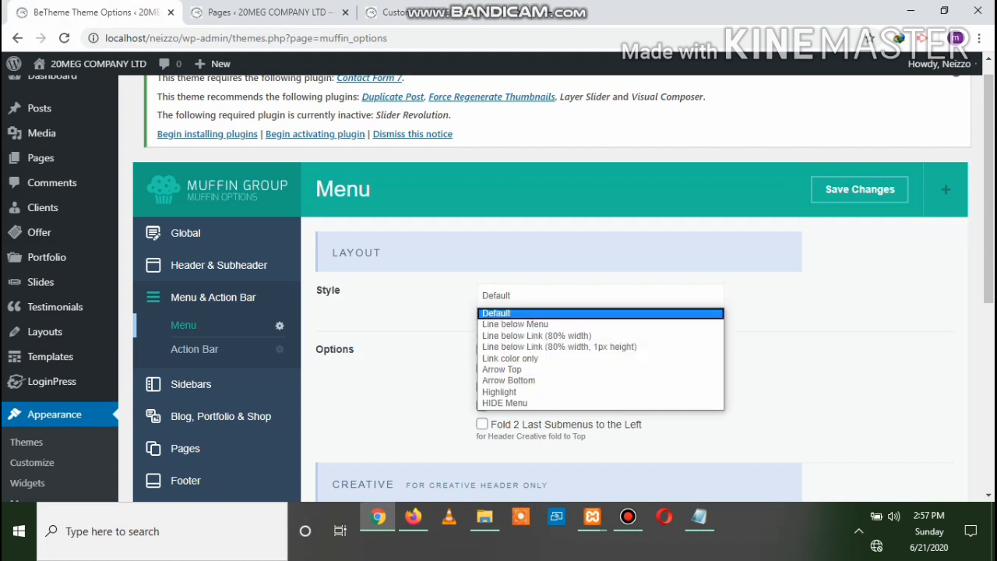
{"action": "left_click", "coordinate": [586, 313]}
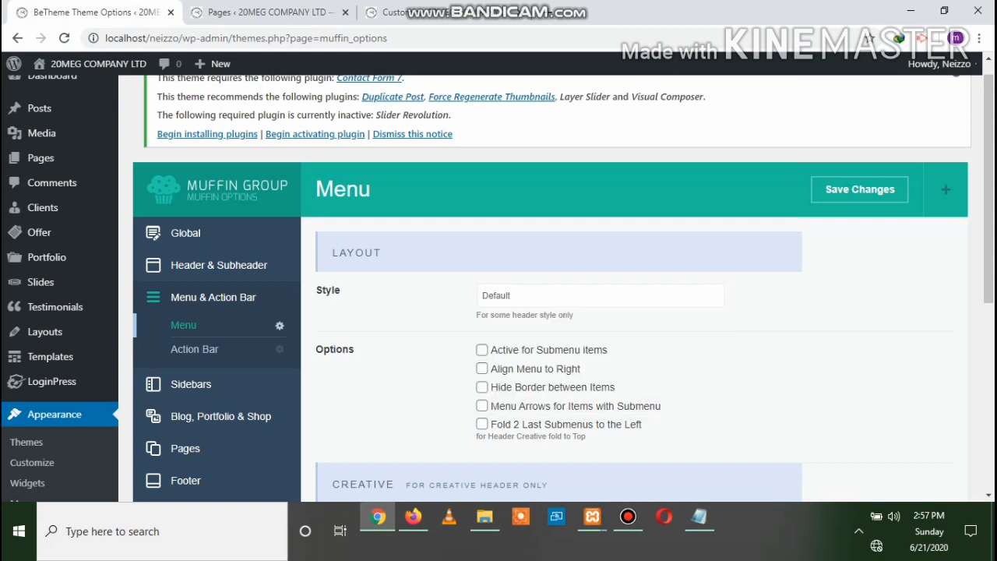
{"action": "scroll", "coordinate": [545, 289], "scroll_direction": "down", "scroll_amount": 5}
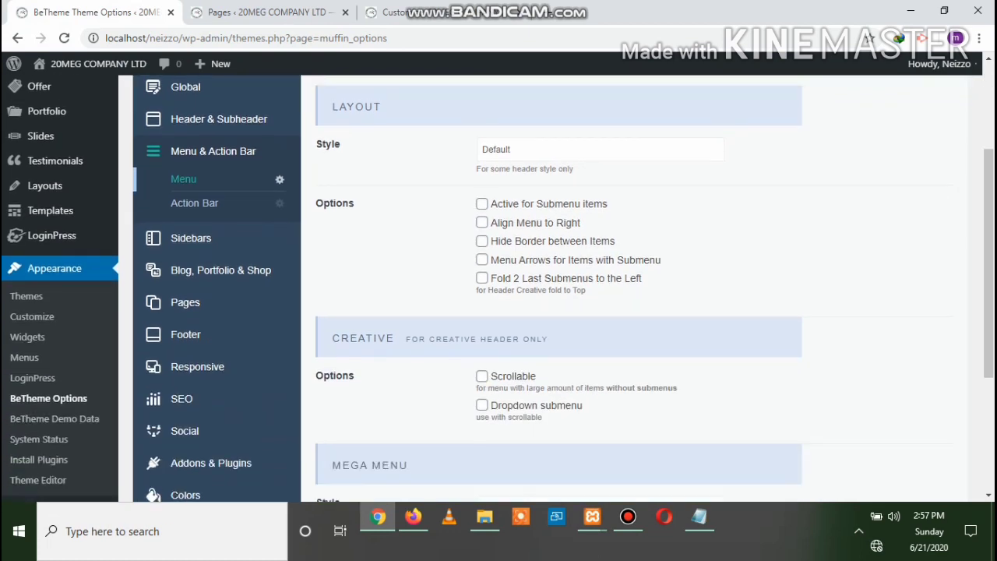
{"action": "scroll", "coordinate": [545, 288], "scroll_direction": "up", "scroll_amount": 6}
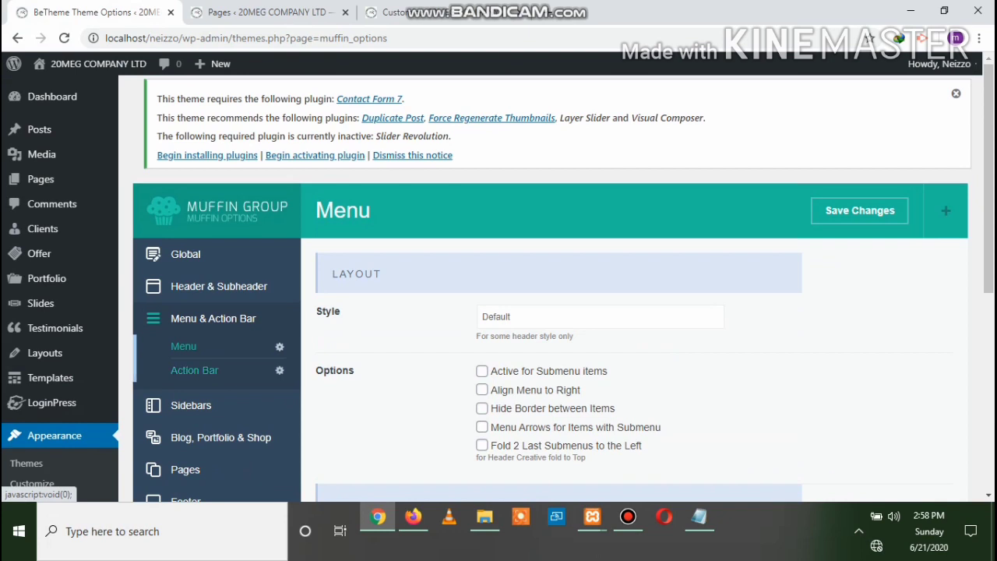
Open the Action Bar settings and compare them with the live site
{"action": "left_click", "coordinate": [194, 370]}
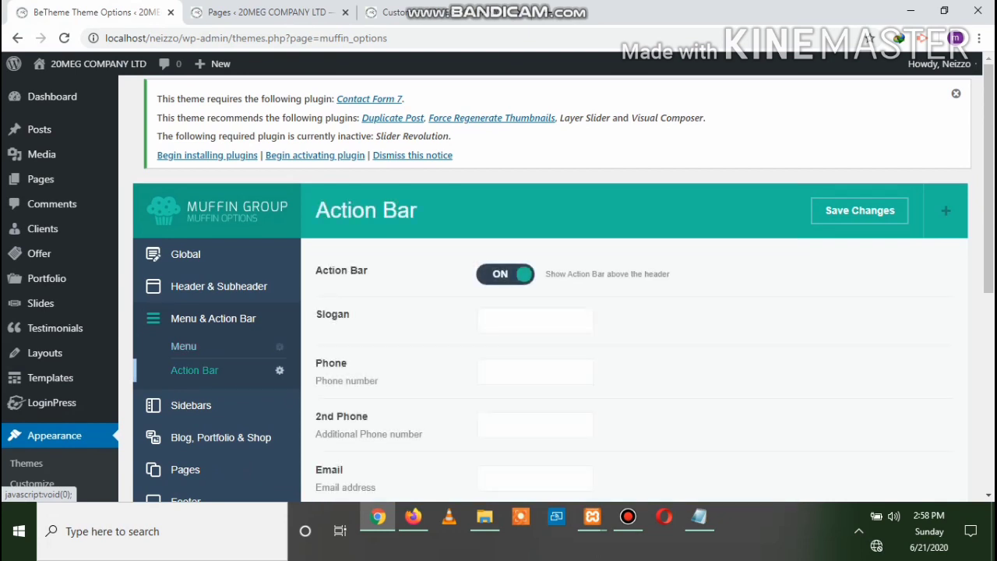
{"action": "scroll", "coordinate": [194, 370], "scroll_direction": "down", "scroll_amount": 2}
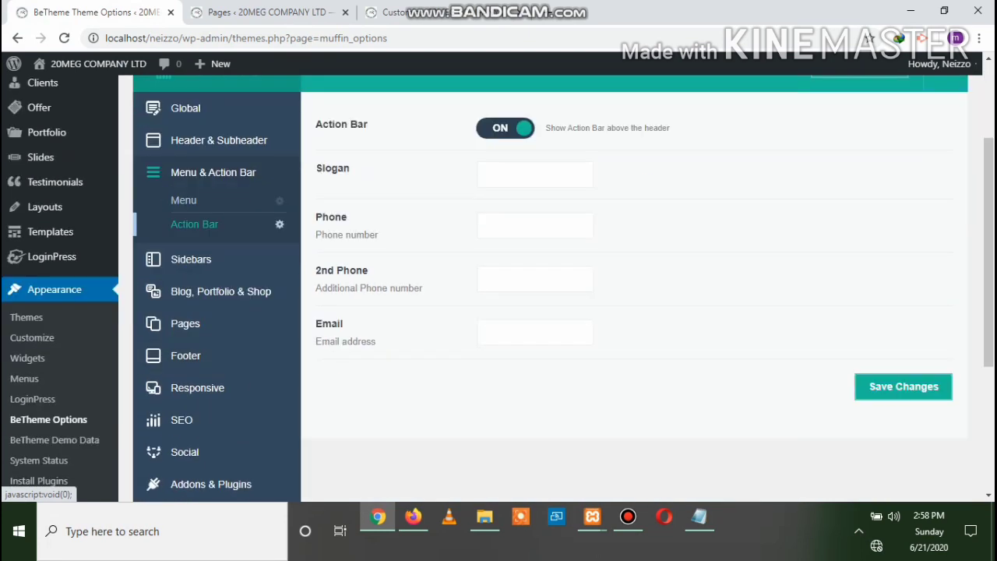
{"action": "scroll", "coordinate": [156, 334], "scroll_direction": "up", "scroll_amount": 1}
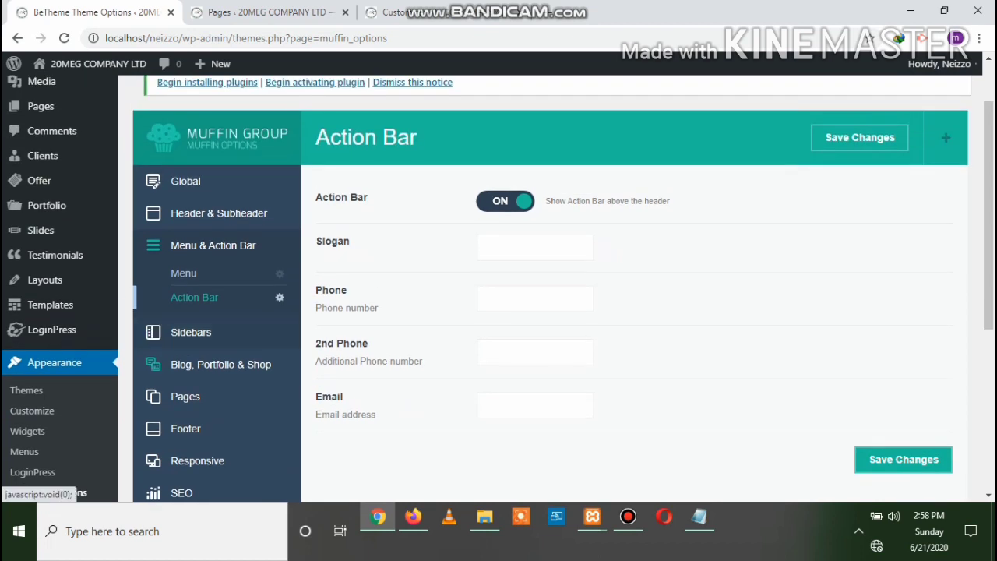
{"action": "left_click", "coordinate": [413, 516]}
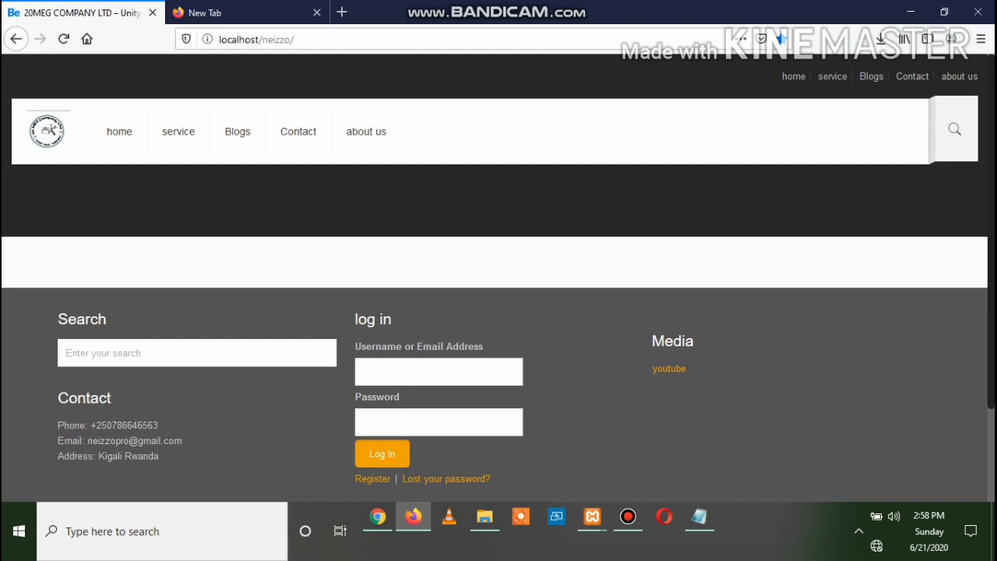
{"action": "left_click", "coordinate": [378, 516]}
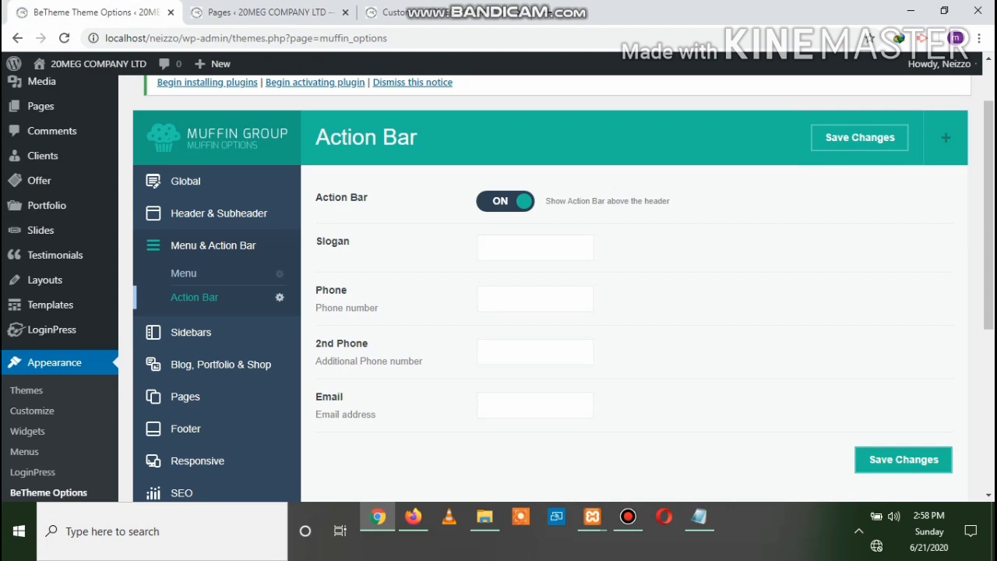
Enter the slogan 'support' and the company's two phone numbers
{"action": "type", "text": "s"}
{"action": "type", "text": "upport"}
{"action": "key", "text": "Tab"}
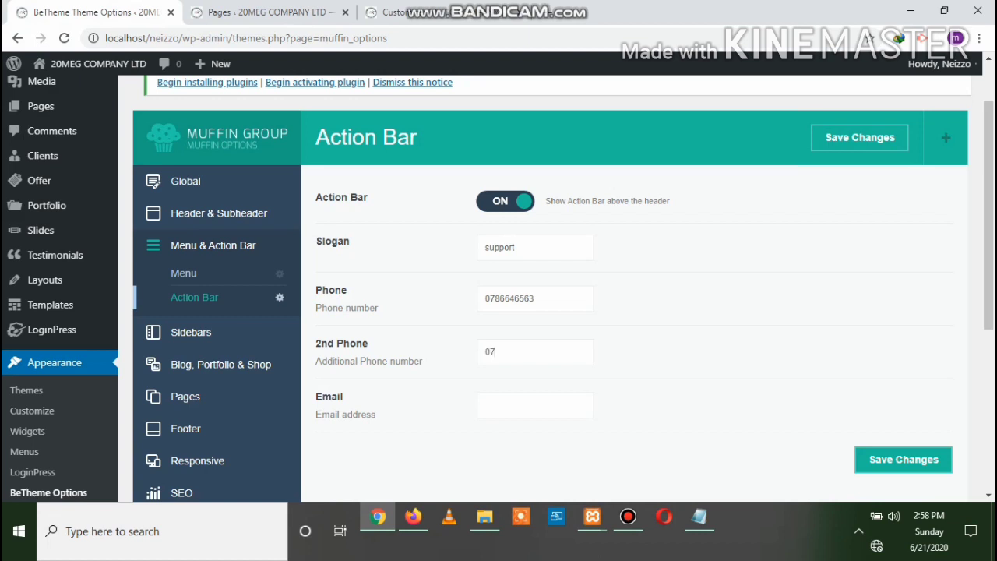
Fill in the company's e-mail address and save the Action Bar details
{"action": "left_click", "coordinate": [485, 404]}
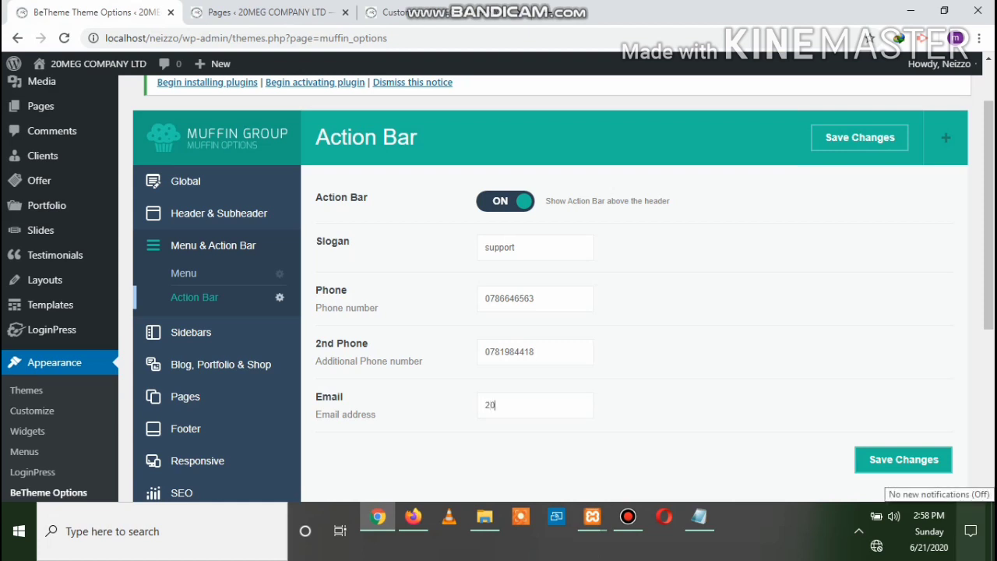
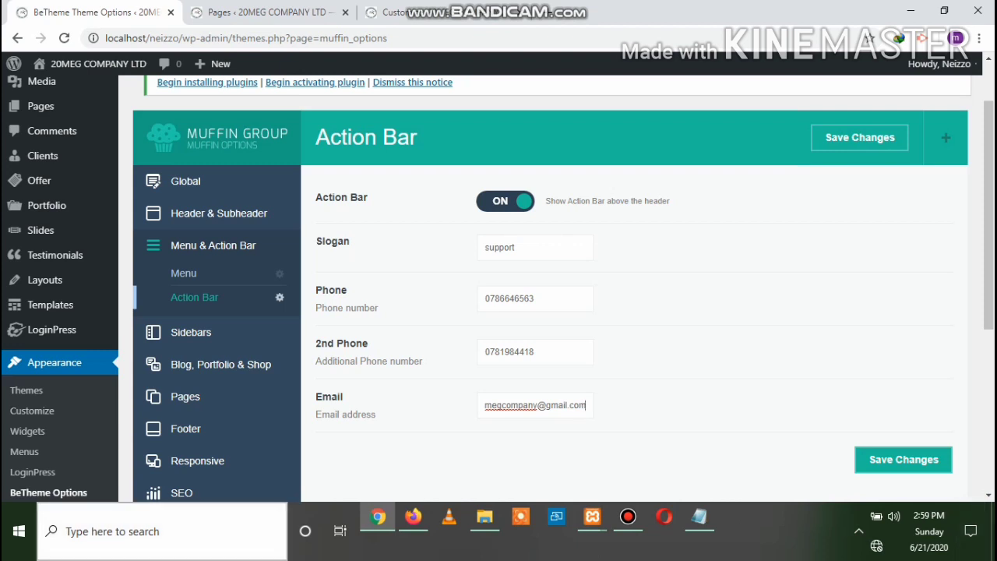
{"action": "left_click", "coordinate": [903, 459]}
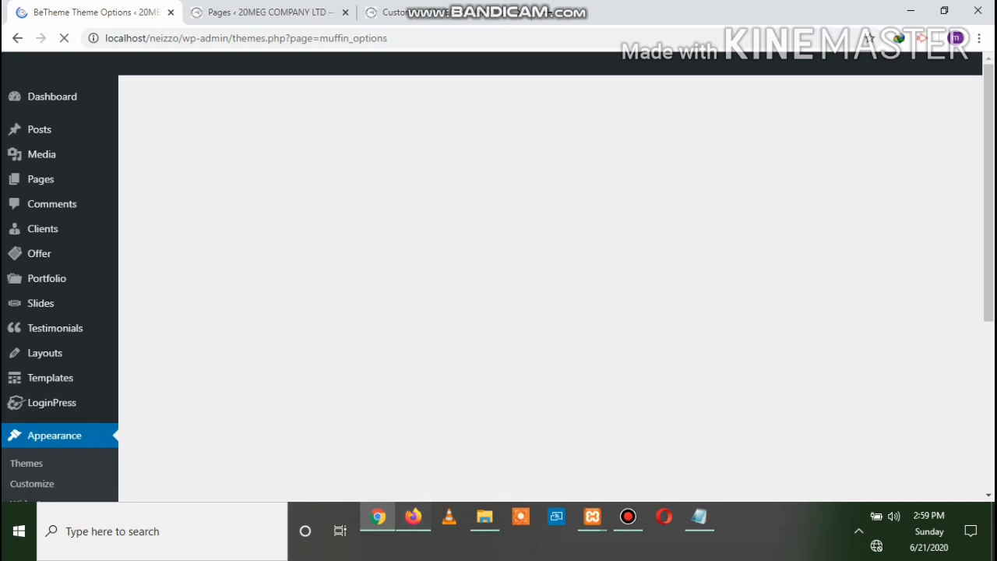
{"action": "key", "text": "alt+Tab"}
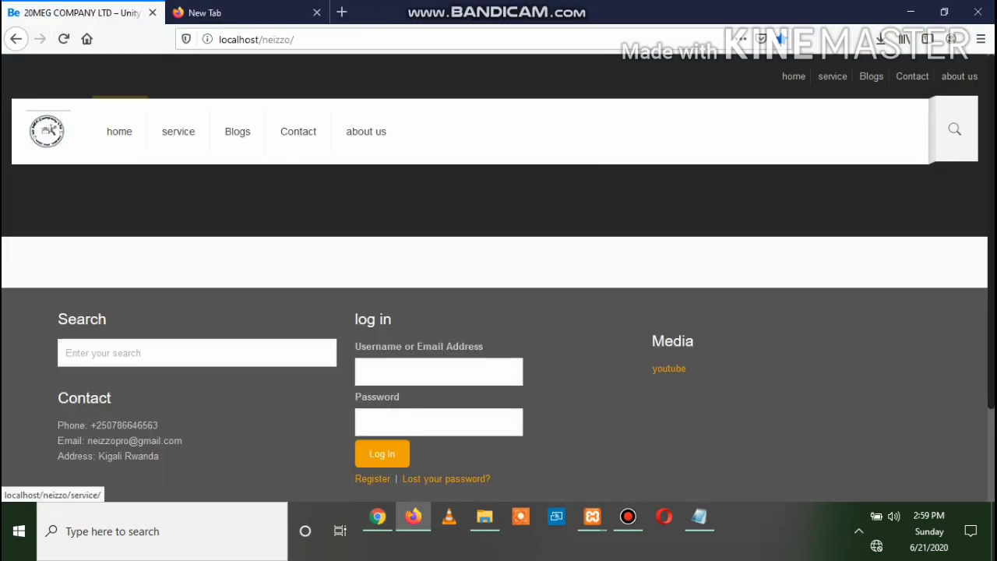
Reload the live home page and check the top bar's slogan, phone numbers and e-mail
{"action": "left_click", "coordinate": [119, 131]}
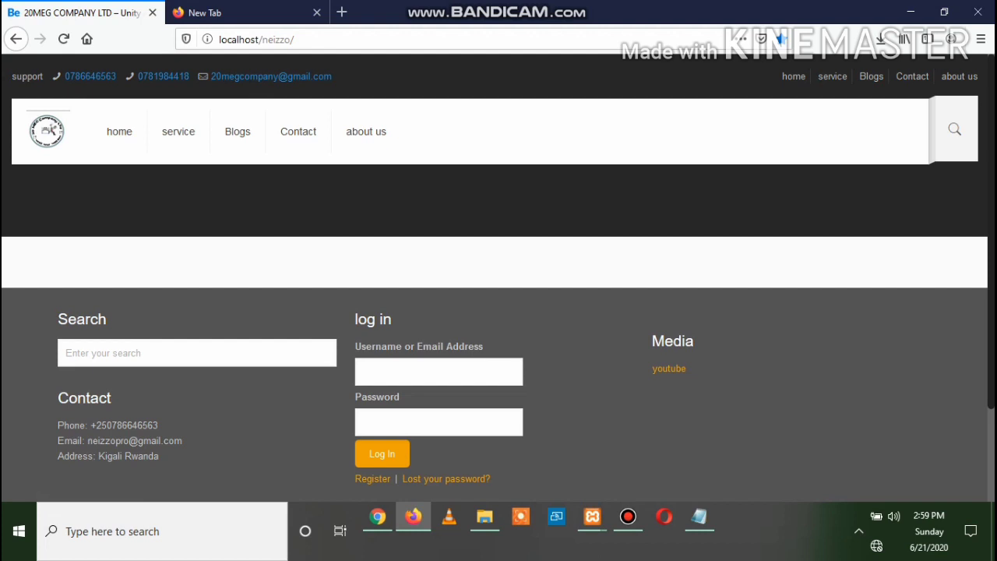
{"action": "scroll", "coordinate": [496, 278], "scroll_direction": "down", "scroll_amount": 3}
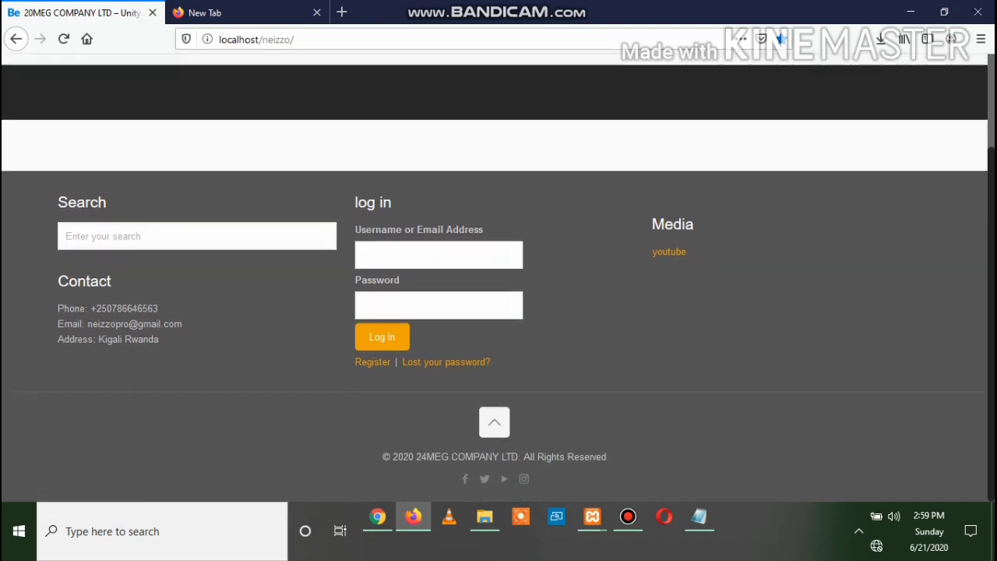
{"action": "scroll", "coordinate": [495, 278], "scroll_direction": "up", "scroll_amount": 3}
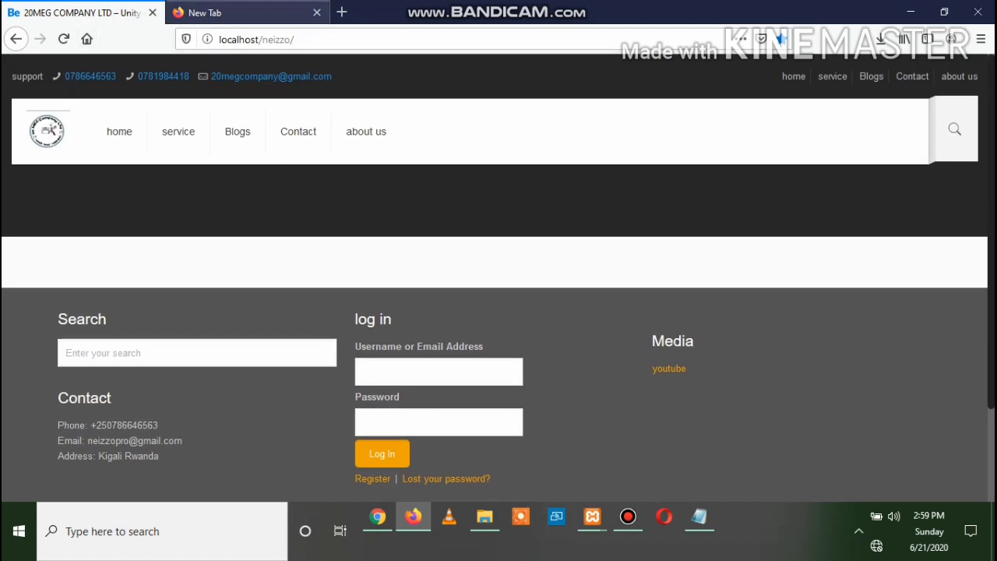
In the General sidebar settings, force a right sidebar on all pages, keeping the line style
{"action": "left_click", "coordinate": [377, 517]}
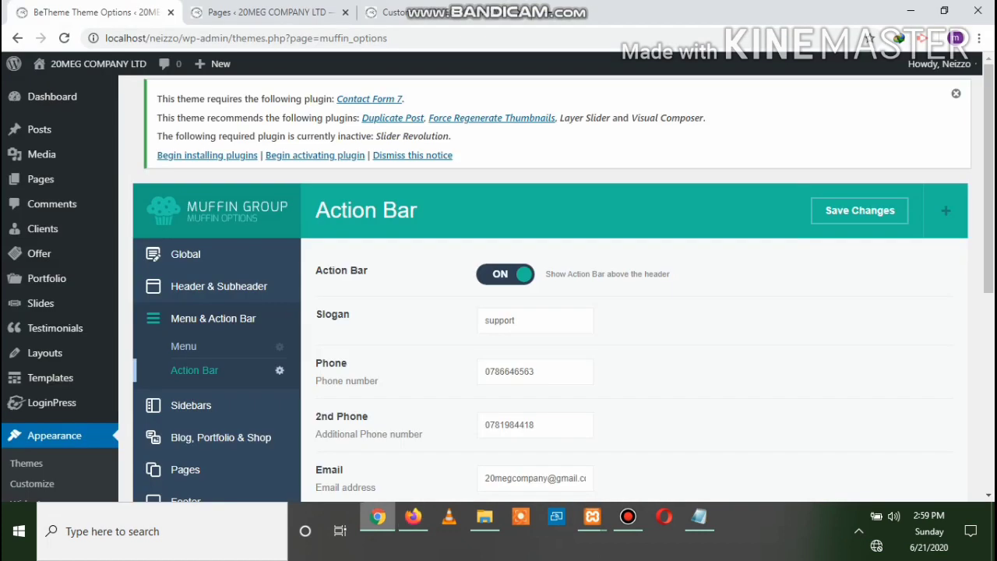
{"action": "scroll", "coordinate": [546, 312], "scroll_direction": "down", "scroll_amount": 4}
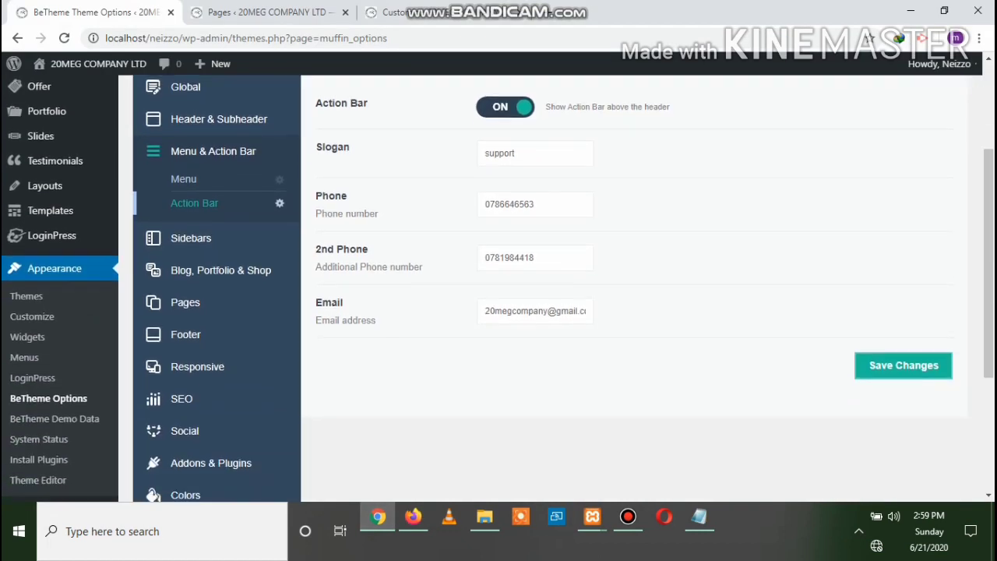
{"action": "scroll", "coordinate": [545, 311], "scroll_direction": "up", "scroll_amount": 2}
{"action": "scroll", "coordinate": [498, 288], "scroll_direction": "up", "scroll_amount": 1}
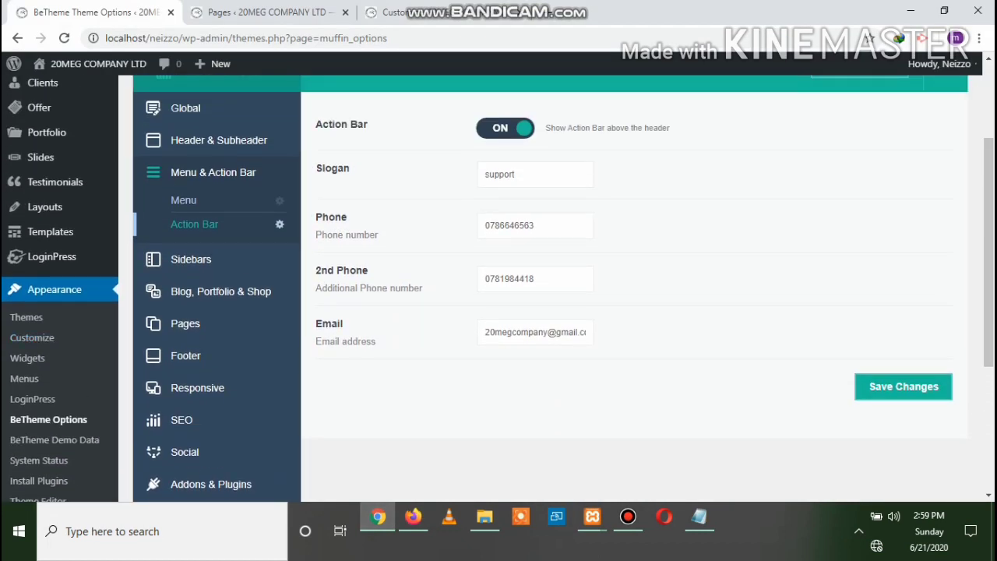
{"action": "left_click", "coordinate": [191, 261]}
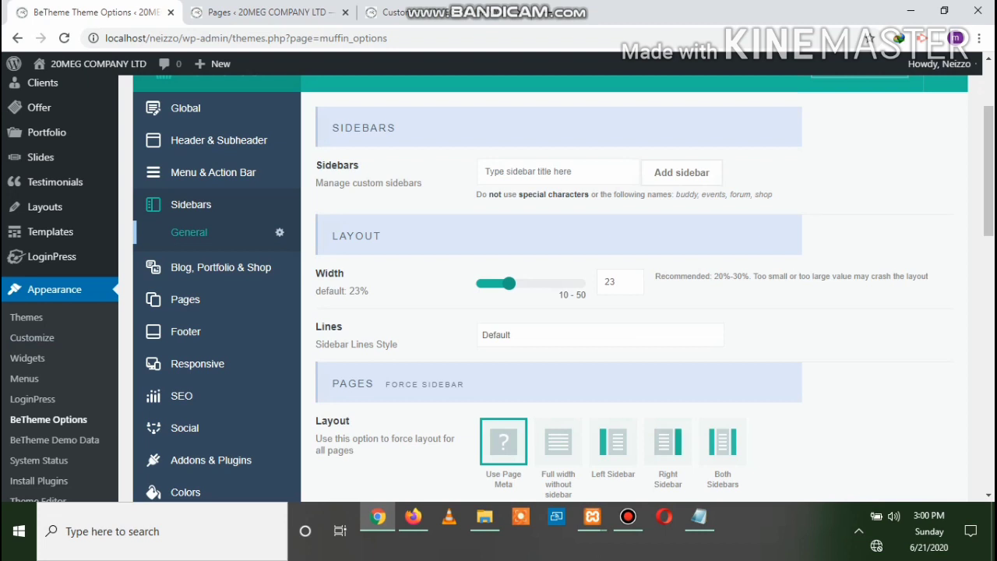
{"action": "scroll", "coordinate": [545, 296], "scroll_direction": "down", "scroll_amount": 2}
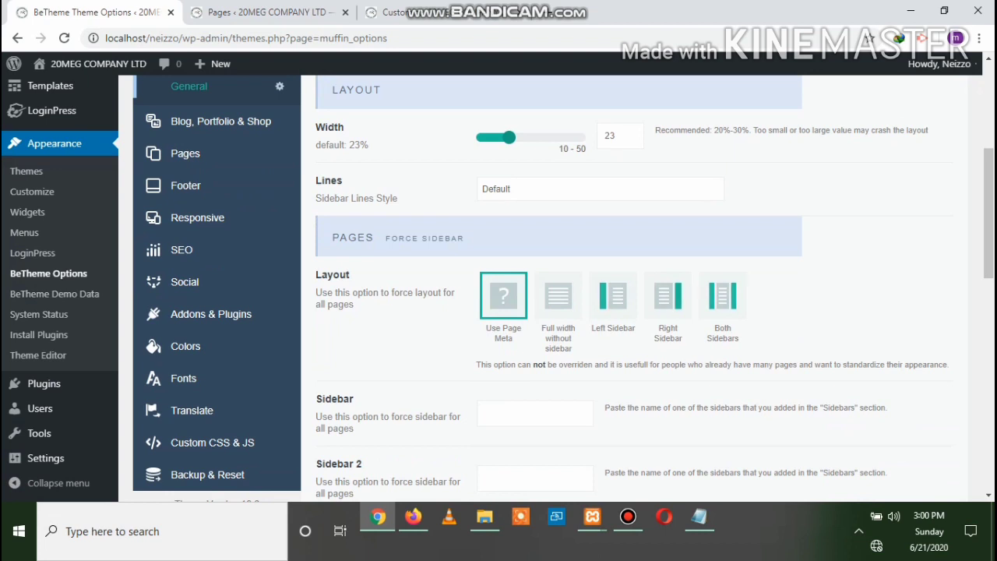
{"action": "left_click", "coordinate": [667, 296]}
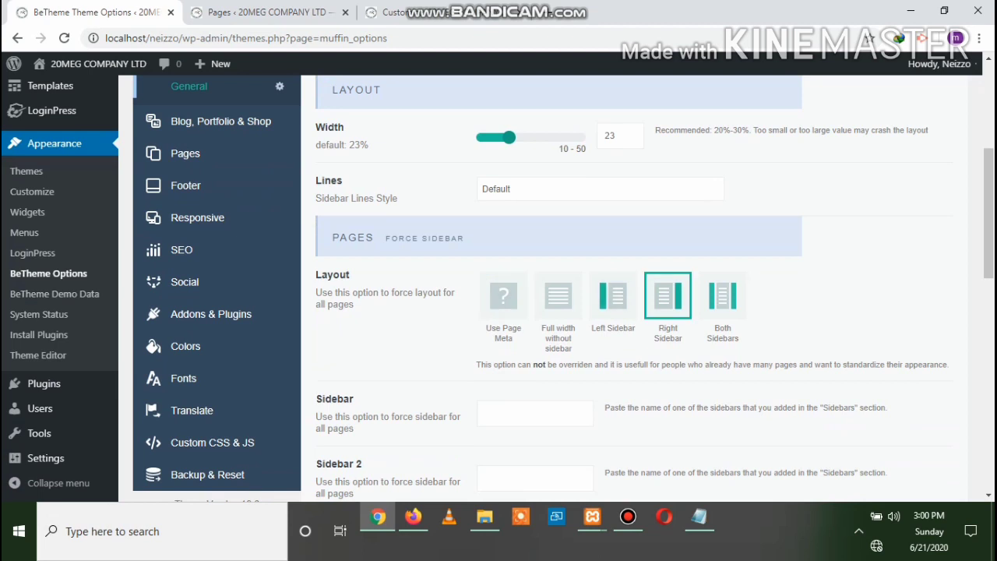
{"action": "left_click", "coordinate": [600, 190]}
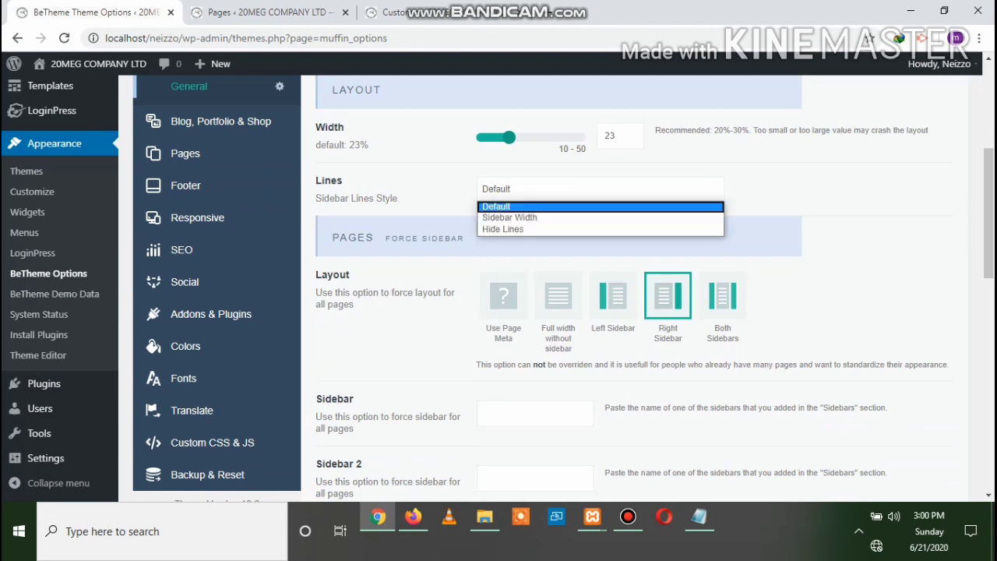
{"action": "key", "text": "Escape"}
{"action": "scroll", "coordinate": [499, 288], "scroll_direction": "down", "scroll_amount": 4}
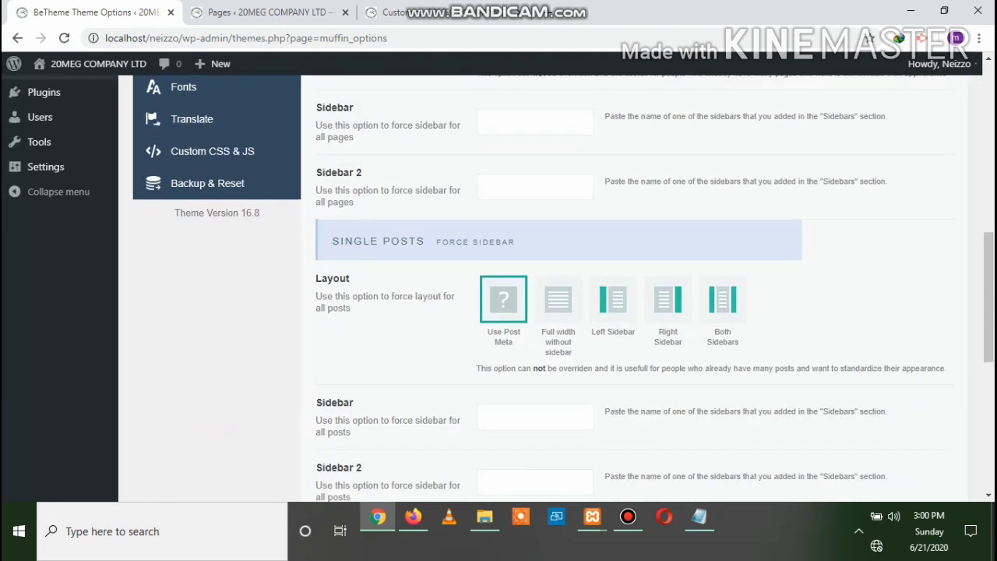
{"action": "scroll", "coordinate": [499, 288], "scroll_direction": "up", "scroll_amount": 5}
{"action": "scroll", "coordinate": [498, 288], "scroll_direction": "up", "scroll_amount": 2}
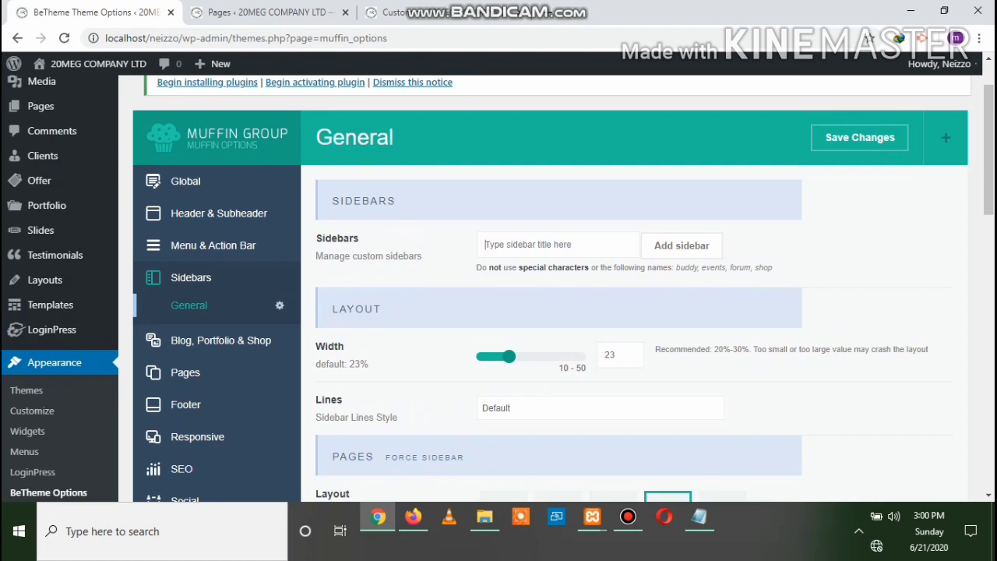
Add a custom sidebar named 'neizzo pro', keep Default lines, and save the sidebar settings
{"action": "type", "text": "neizzo "}
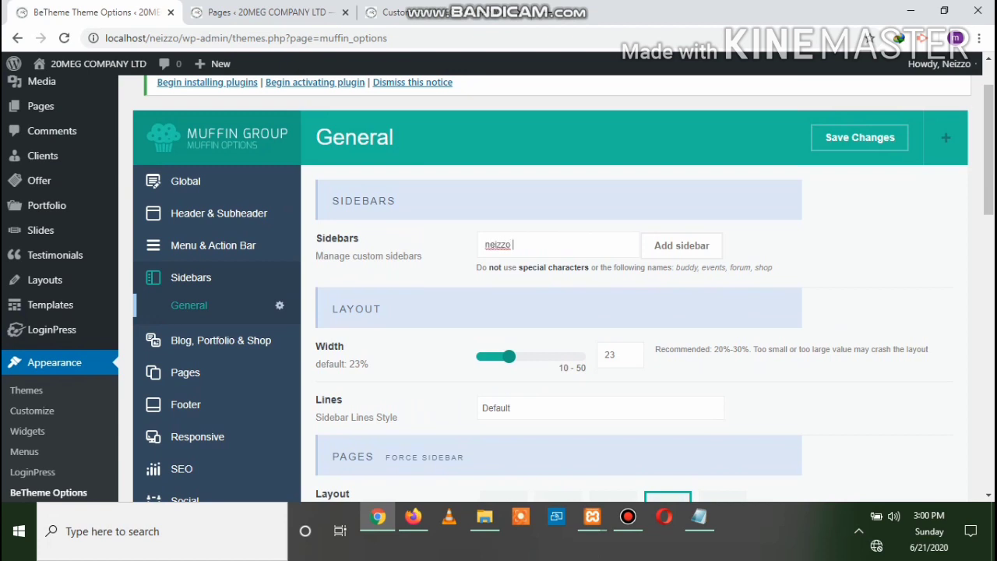
{"action": "type", "text": "pro"}
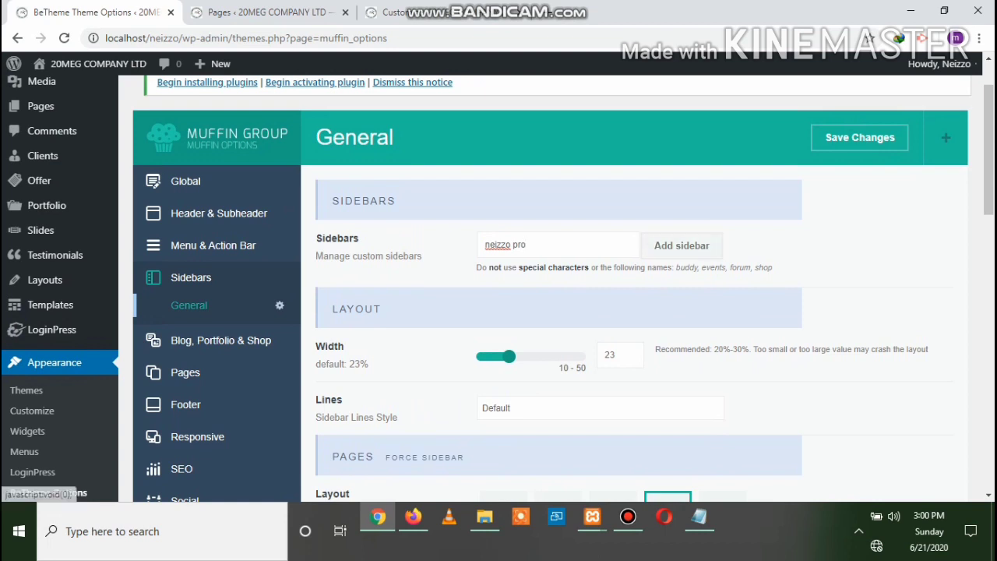
{"action": "left_click", "coordinate": [682, 245]}
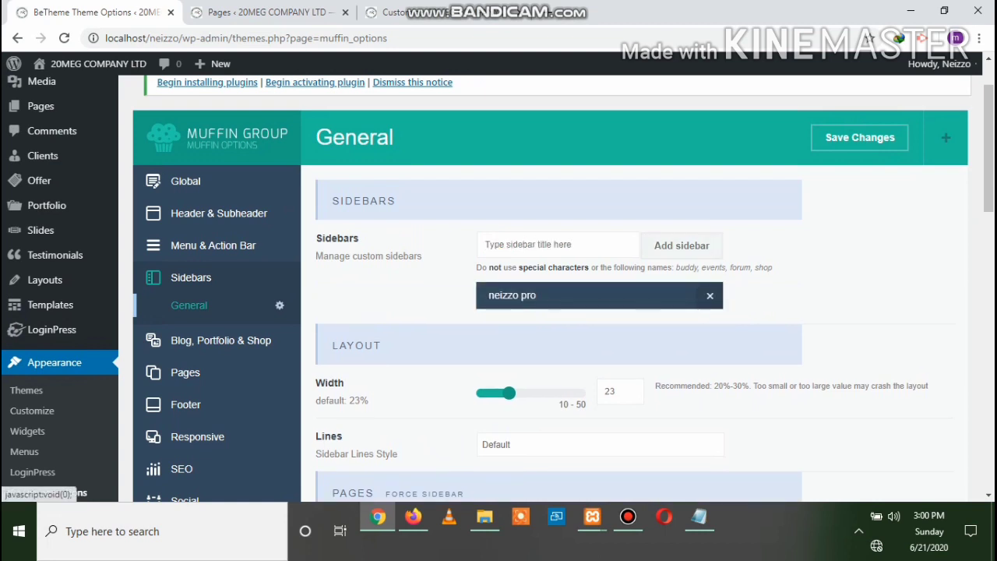
{"action": "scroll", "coordinate": [545, 289], "scroll_direction": "down", "scroll_amount": 1}
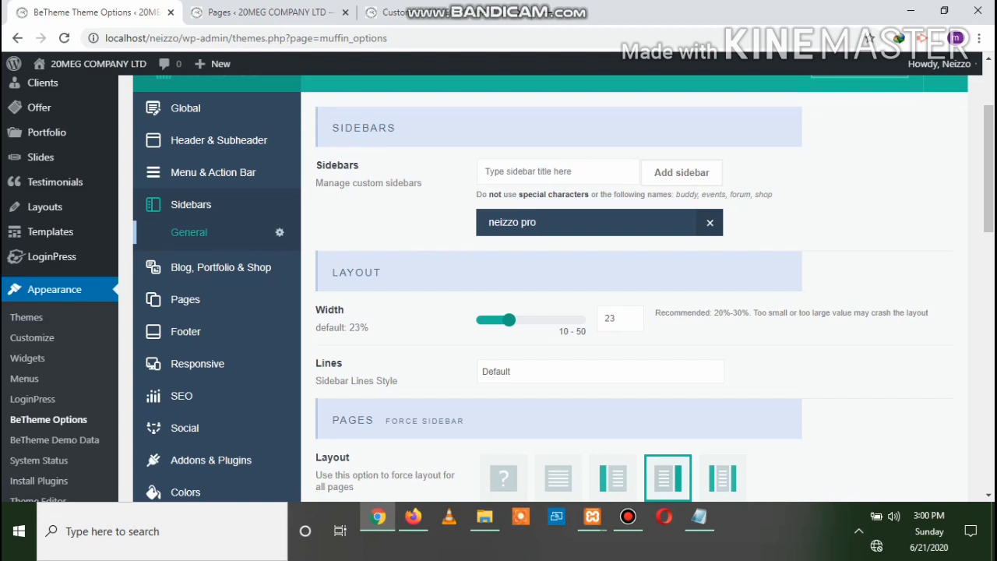
{"action": "left_click", "coordinate": [600, 372]}
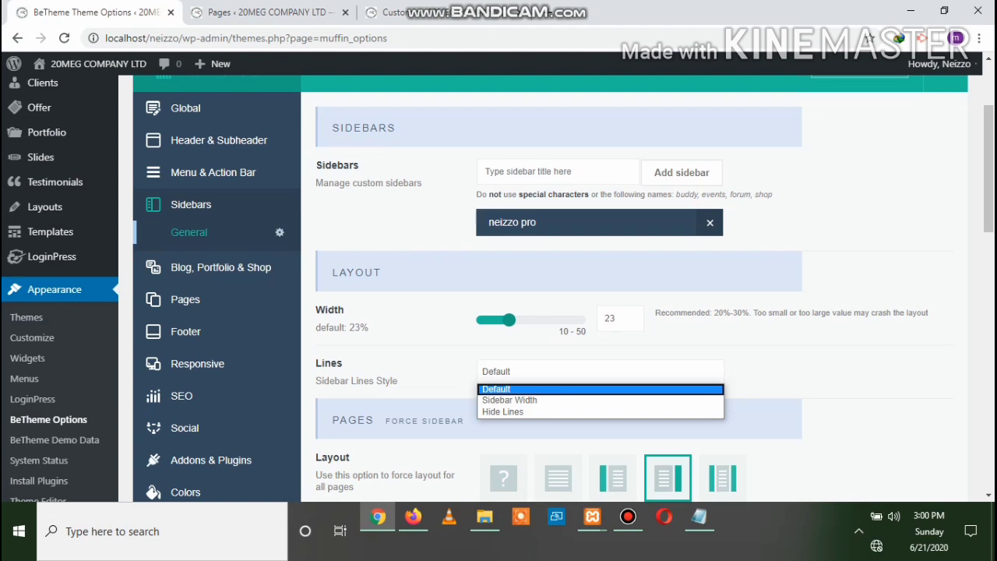
{"action": "key", "text": "Escape"}
{"action": "scroll", "coordinate": [550, 289], "scroll_direction": "down", "scroll_amount": 2}
{"action": "scroll", "coordinate": [550, 288], "scroll_direction": "up", "scroll_amount": 4}
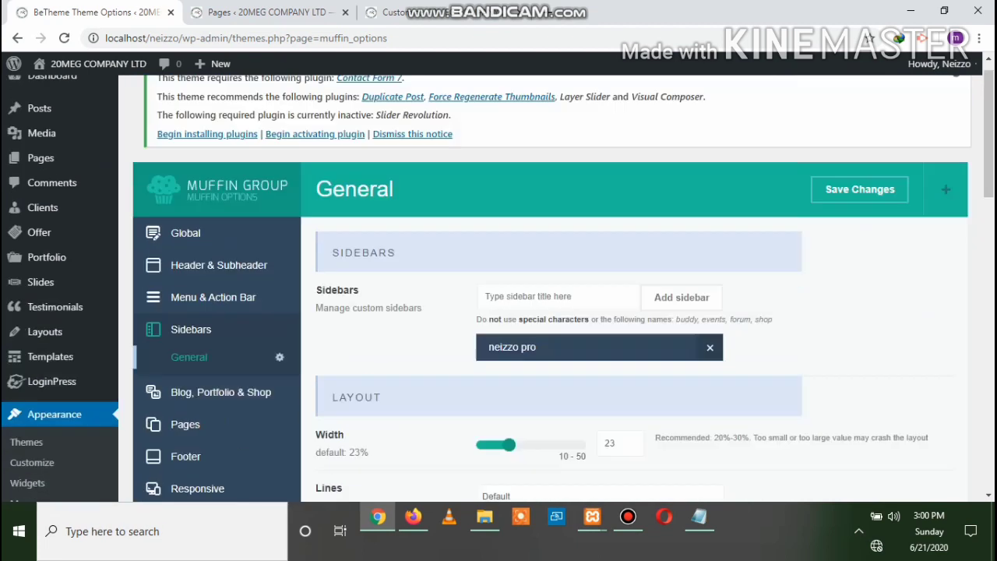
{"action": "left_click", "coordinate": [859, 210]}
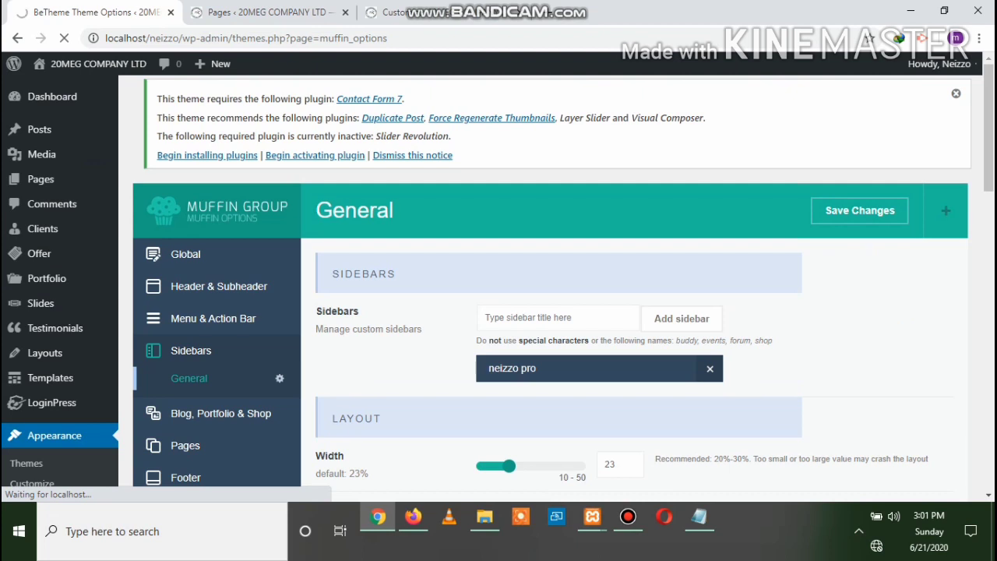
{"action": "left_click", "coordinate": [413, 517]}
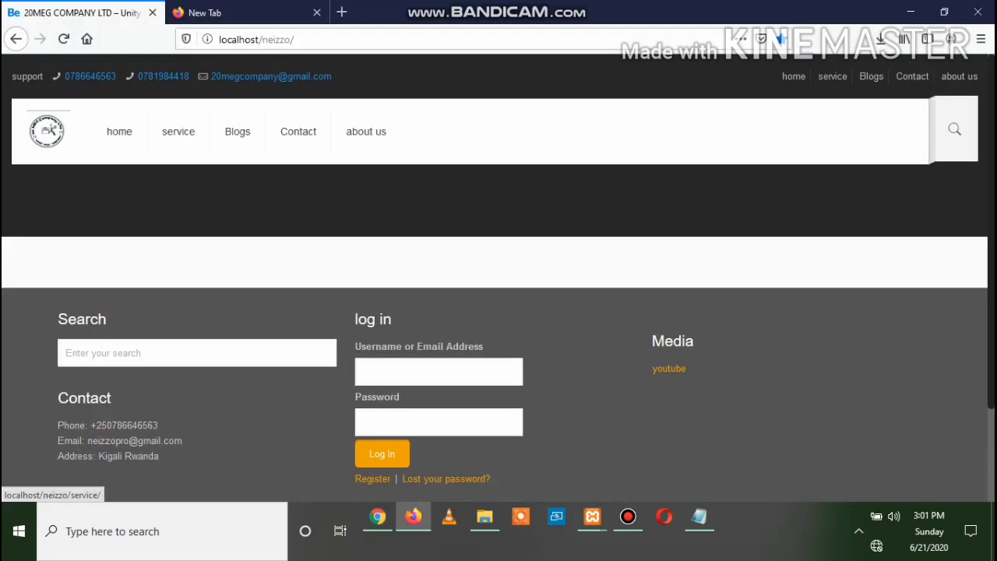
{"action": "left_click", "coordinate": [61, 38]}
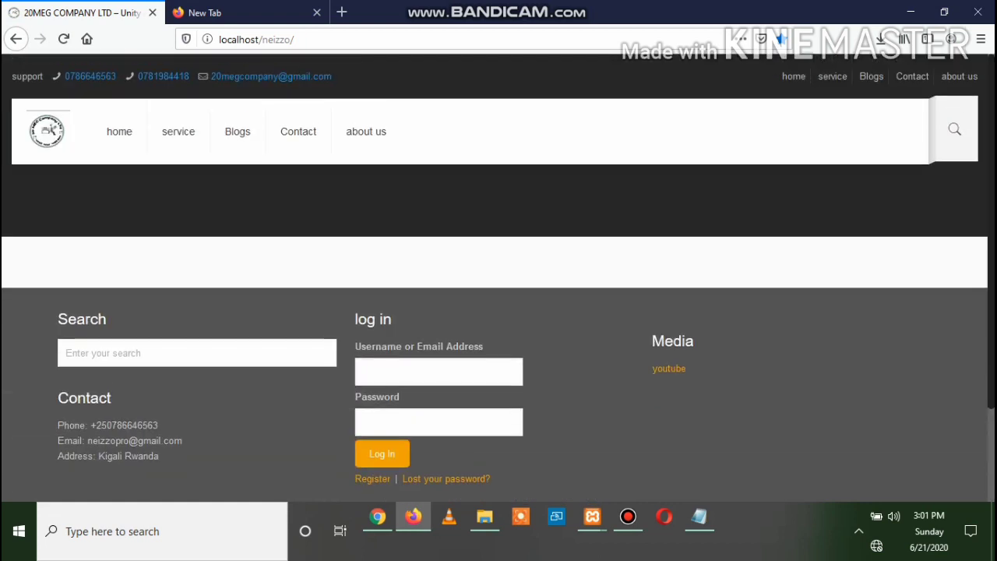
{"action": "key", "text": "ctrl+Tab"}
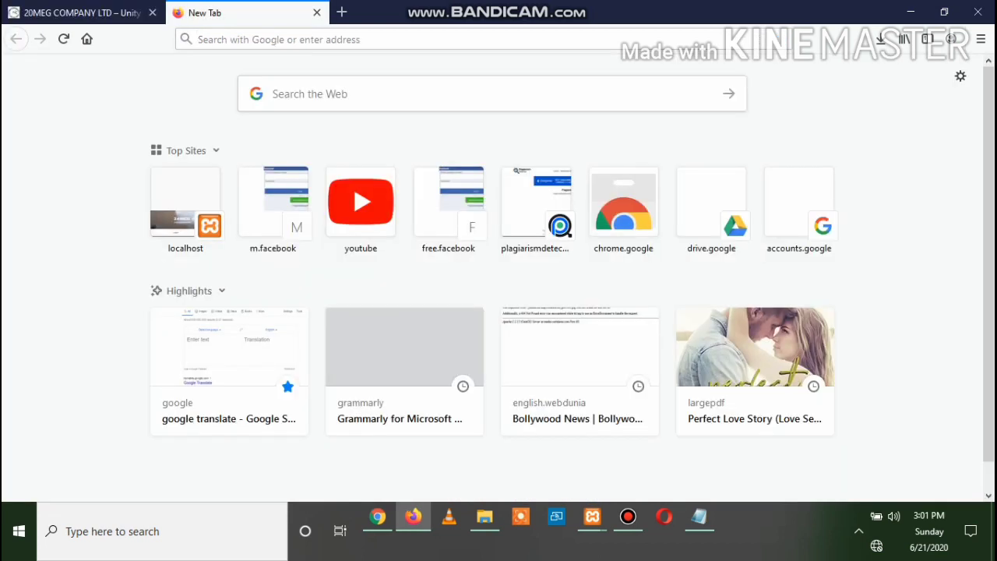
{"action": "key", "text": "ctrl+Tab"}
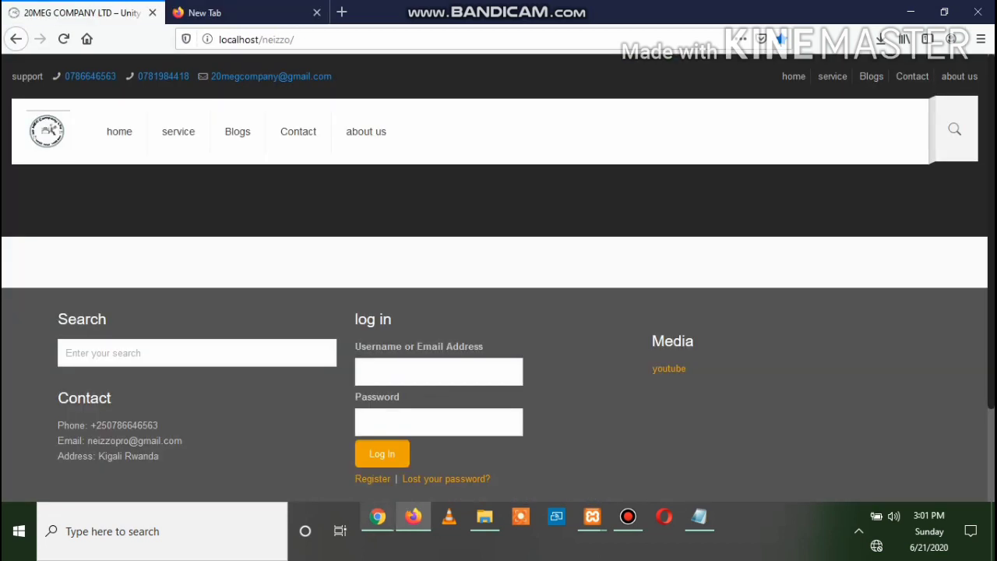
{"action": "left_click", "coordinate": [378, 517]}
{"action": "scroll", "coordinate": [545, 296], "scroll_direction": "down", "scroll_amount": 2}
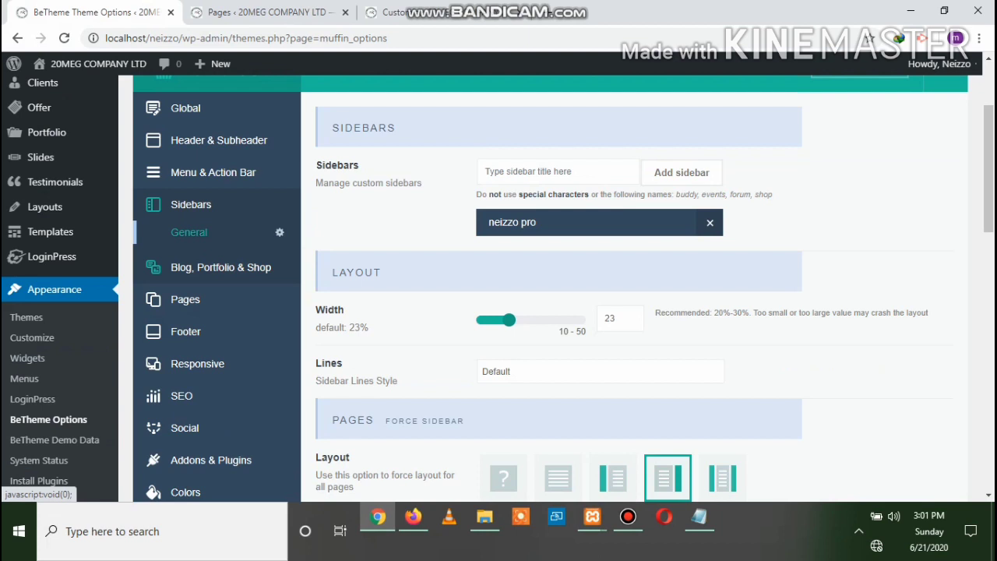
Under Blog, Portfolio & Shop > Blog, choose the Grid layout and save the changes
{"action": "left_click", "coordinate": [220, 267]}
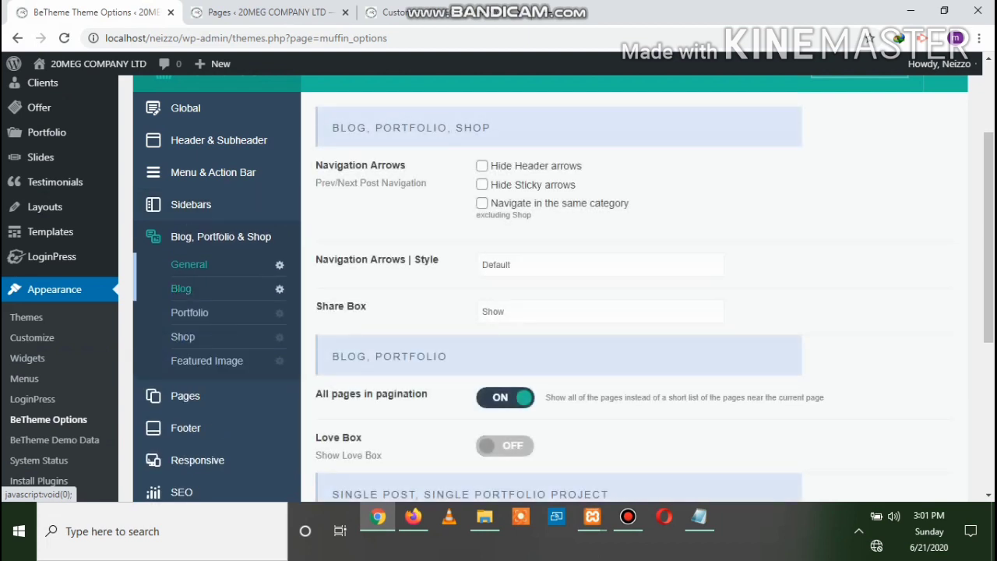
{"action": "scroll", "coordinate": [545, 296], "scroll_direction": "down", "scroll_amount": 1}
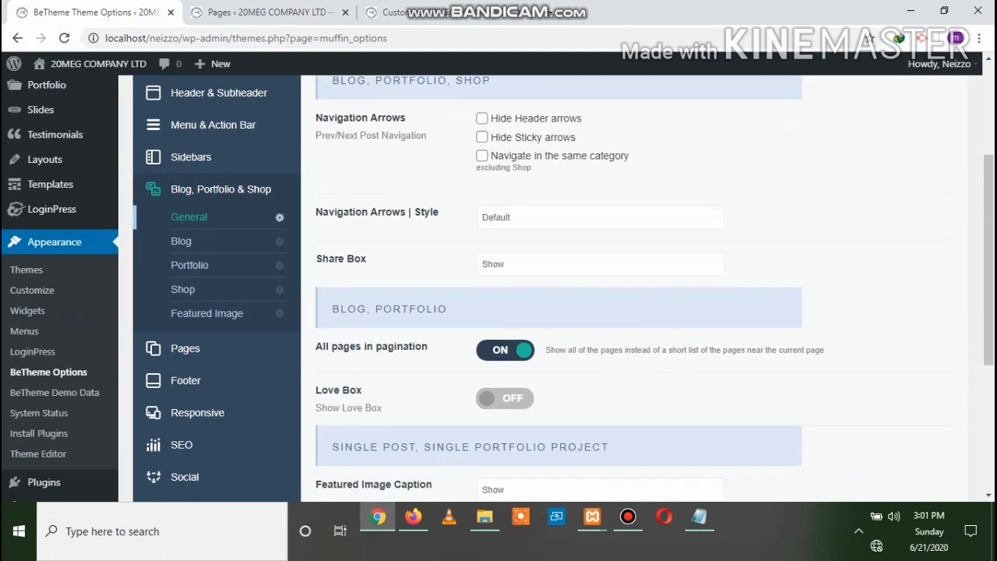
{"action": "scroll", "coordinate": [545, 288], "scroll_direction": "down", "scroll_amount": 3}
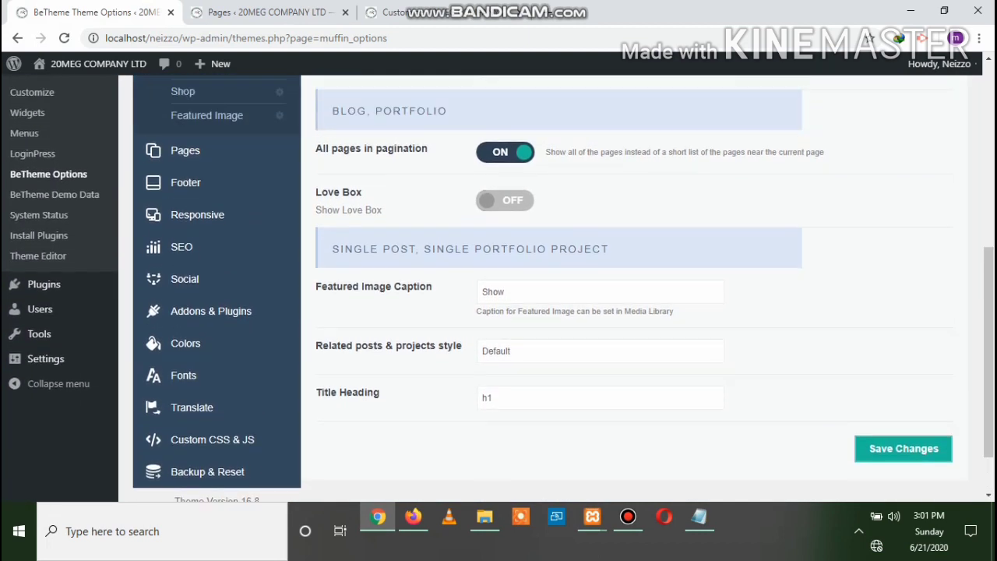
{"action": "scroll", "coordinate": [182, 195], "scroll_direction": "up", "scroll_amount": 2}
{"action": "left_click", "coordinate": [182, 194]}
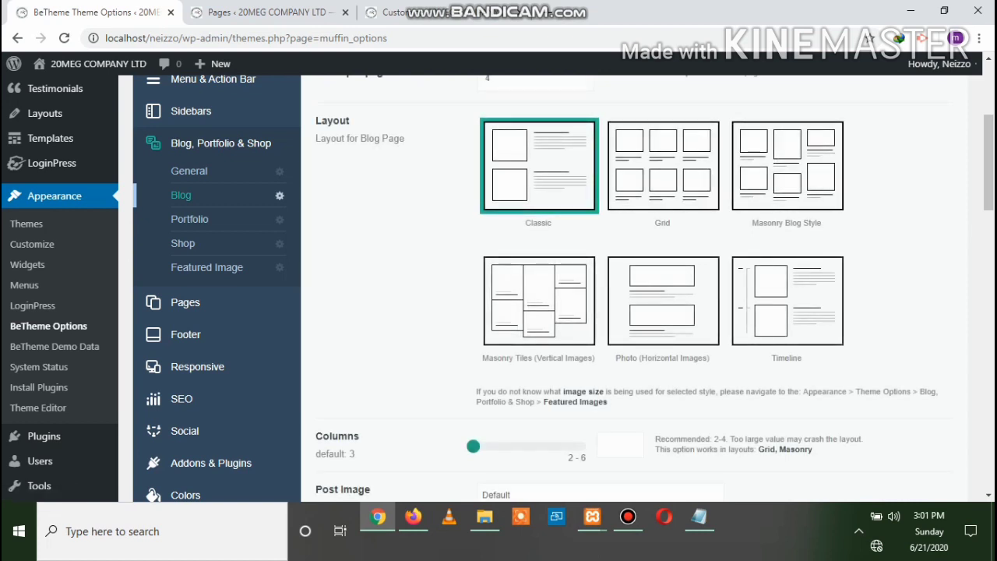
{"action": "left_click", "coordinate": [663, 166]}
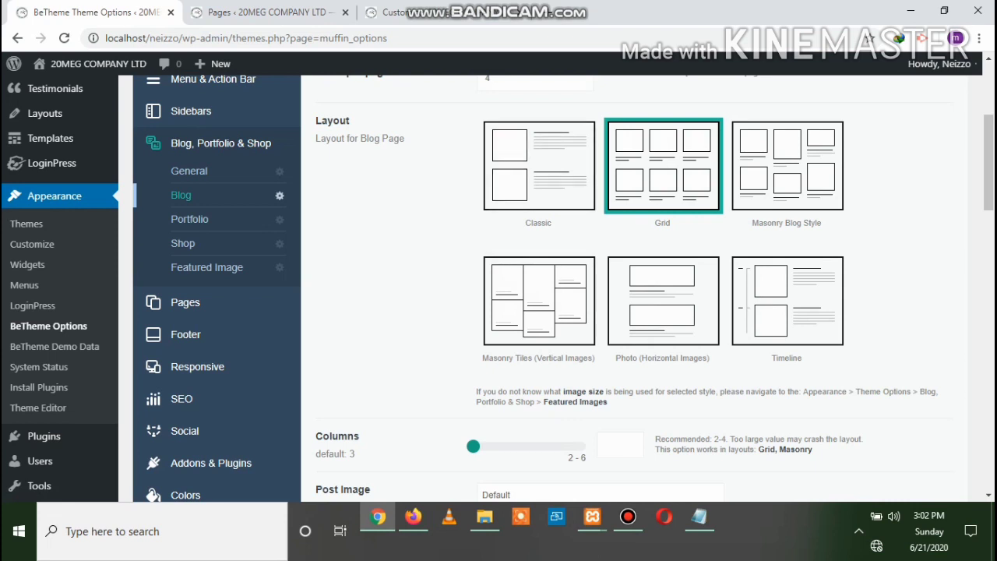
{"action": "scroll", "coordinate": [545, 288], "scroll_direction": "down", "scroll_amount": 5}
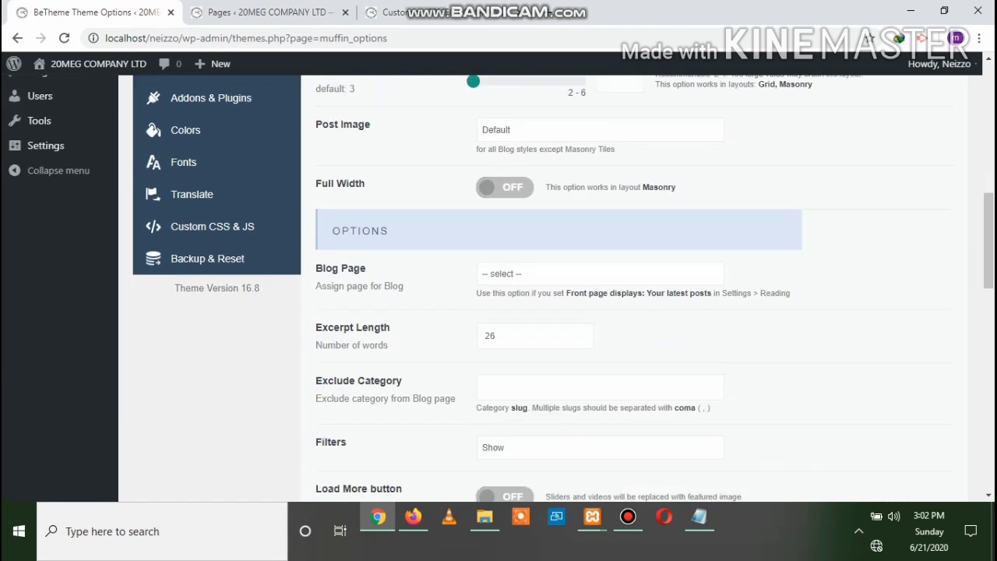
{"action": "scroll", "coordinate": [545, 288], "scroll_direction": "up", "scroll_amount": 8}
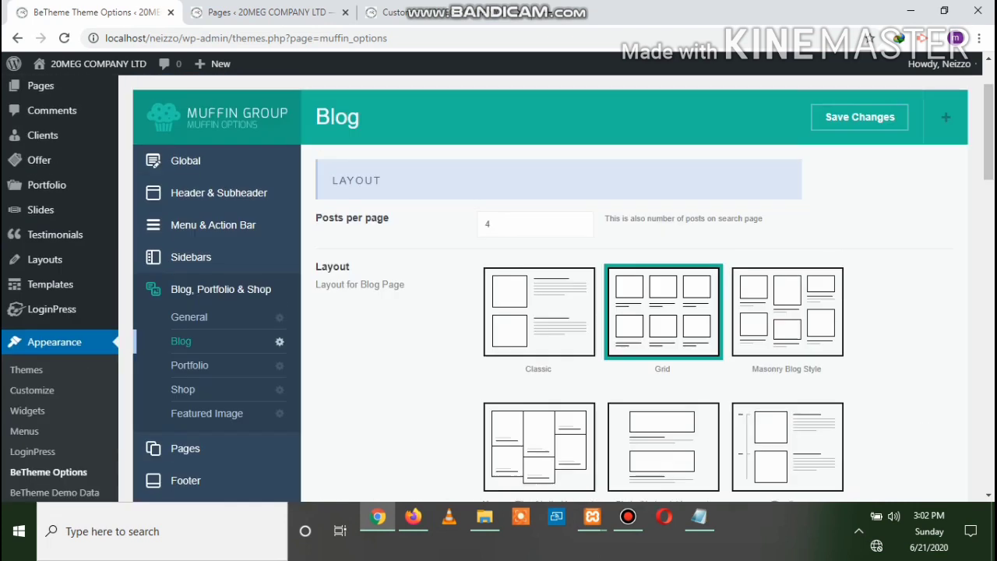
{"action": "left_click", "coordinate": [860, 210]}
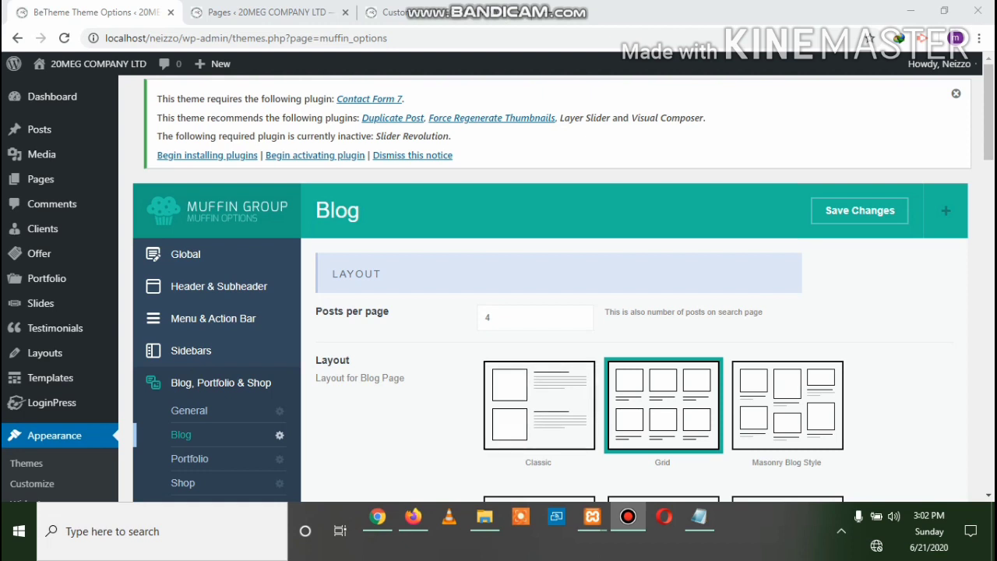
Look through the Portfolio, Shop and Featured Image settings, then go to the Pages section
{"action": "scroll", "coordinate": [498, 280], "scroll_direction": "down", "scroll_amount": 1}
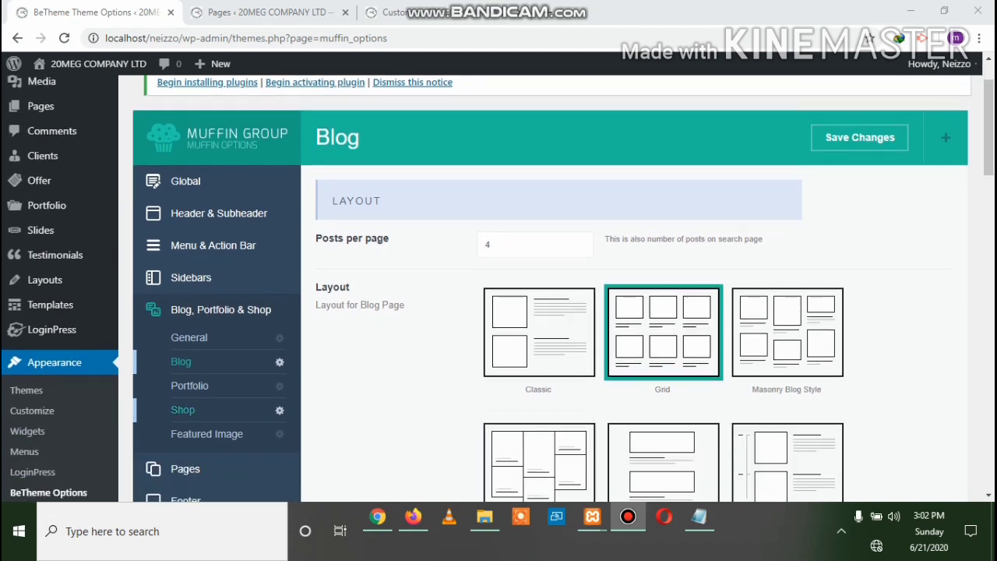
{"action": "left_click", "coordinate": [190, 385]}
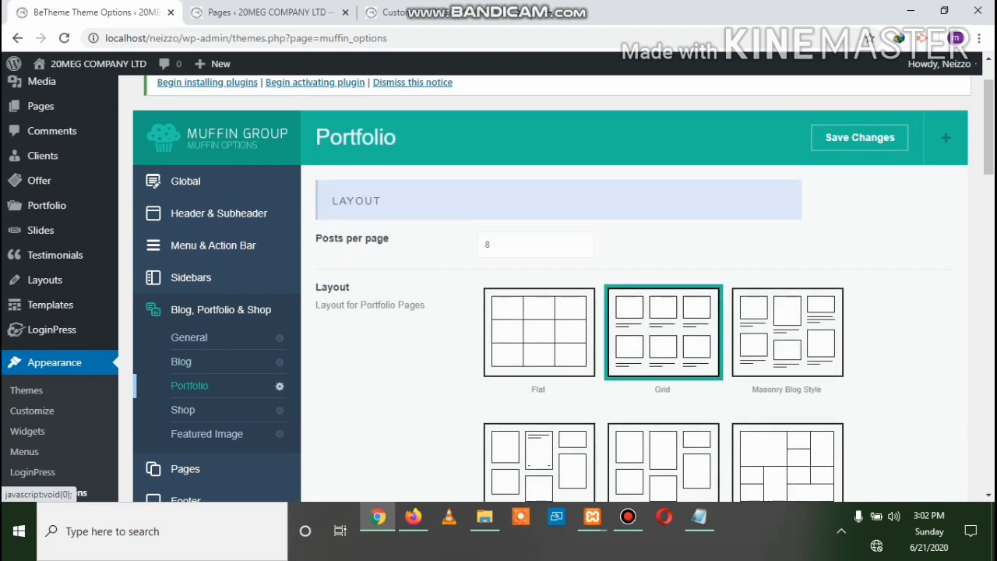
{"action": "scroll", "coordinate": [499, 281], "scroll_direction": "down", "scroll_amount": 1}
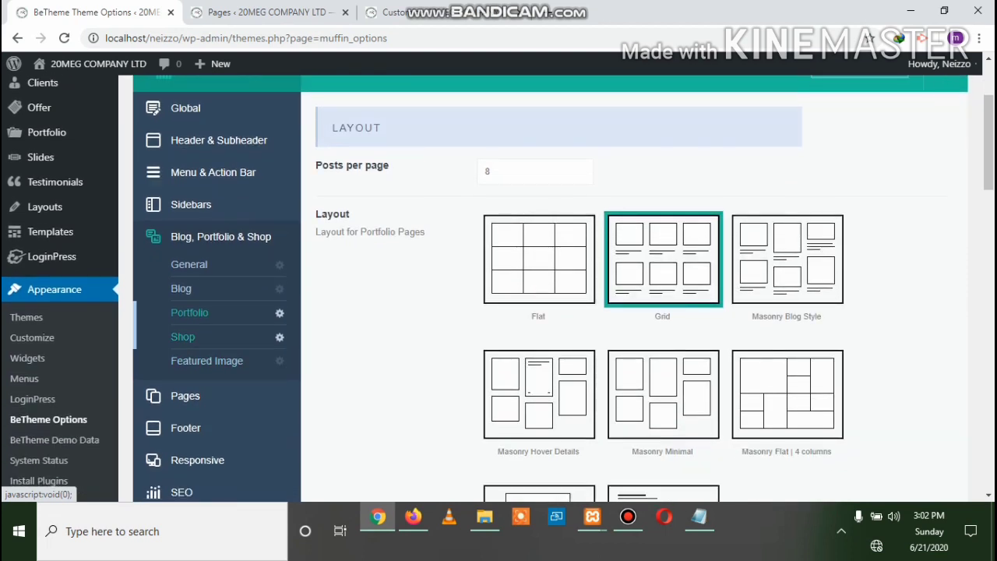
{"action": "left_click", "coordinate": [183, 336]}
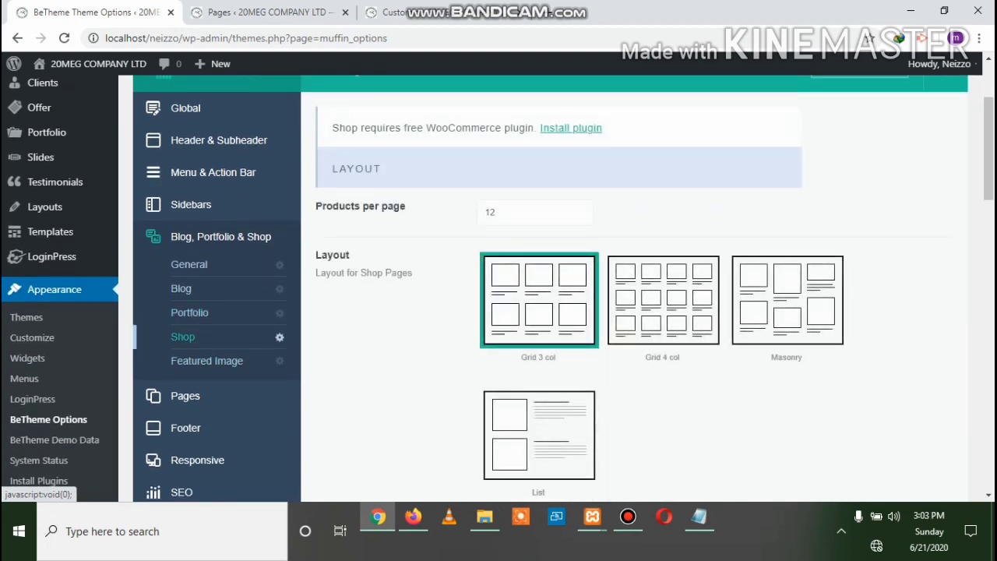
{"action": "scroll", "coordinate": [207, 214], "scroll_direction": "down", "scroll_amount": 2}
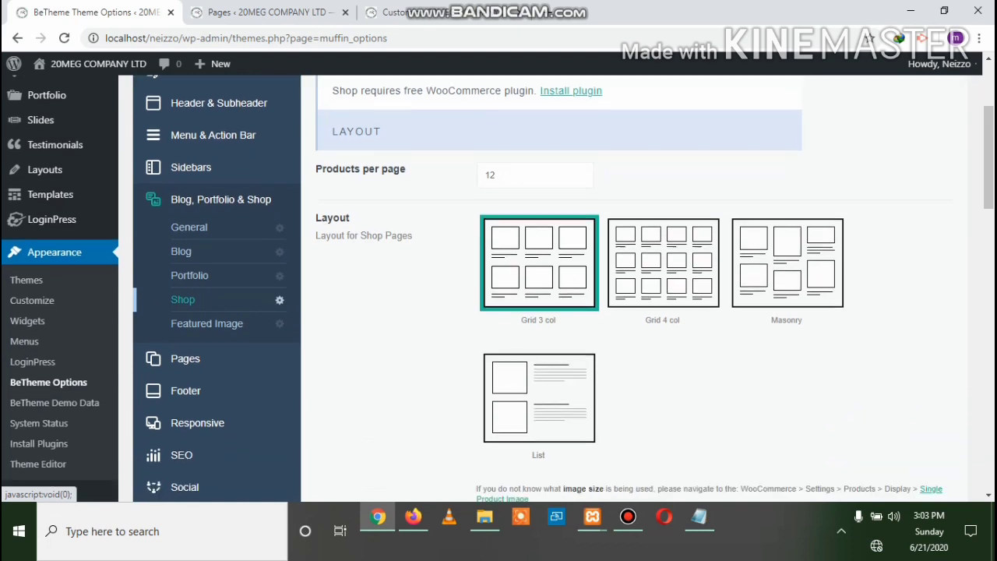
{"action": "left_click", "coordinate": [206, 214]}
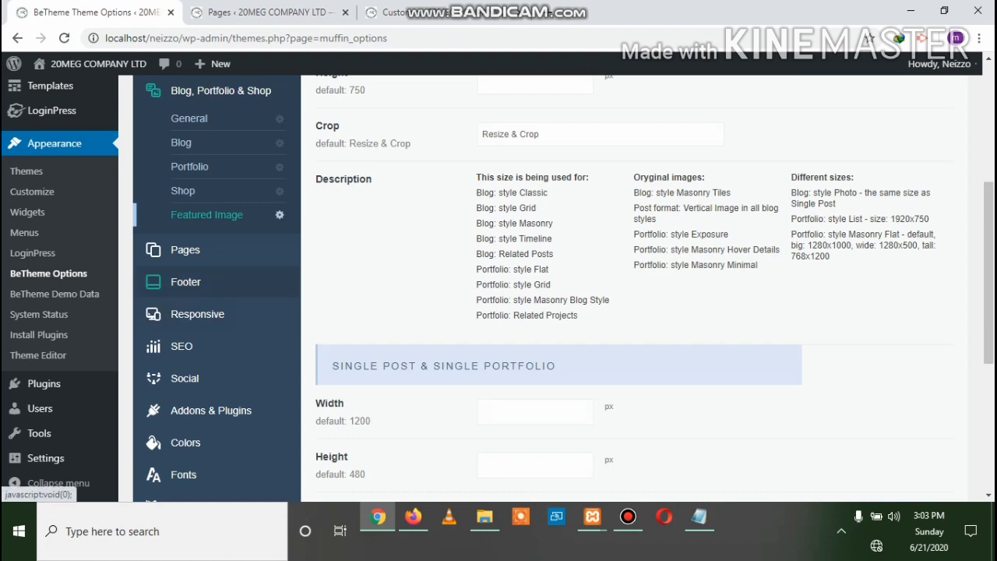
{"action": "left_click", "coordinate": [185, 250]}
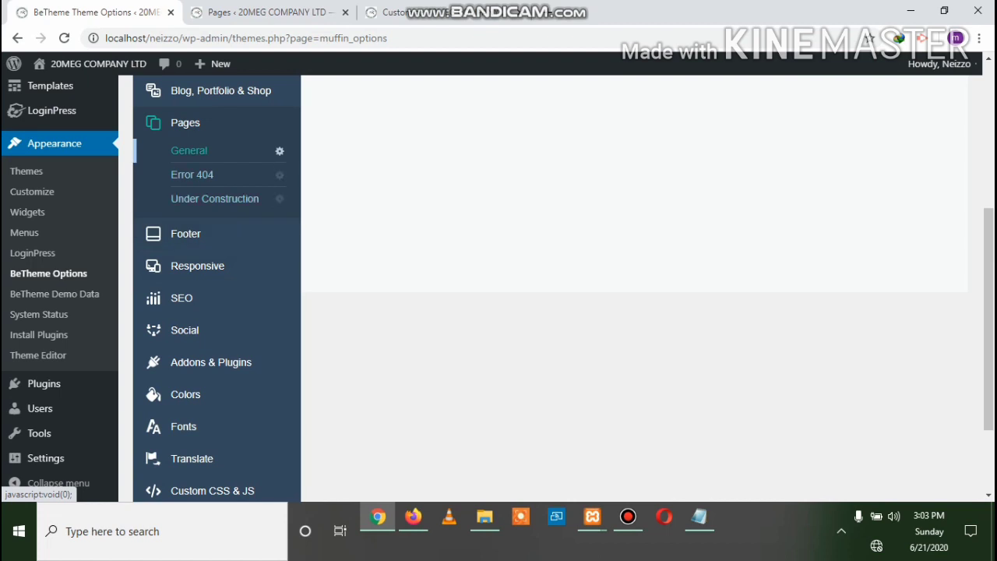
Review the Error 404 page settings, then bring up the Under Construction settings
{"action": "scroll", "coordinate": [545, 296], "scroll_direction": "up", "scroll_amount": 4}
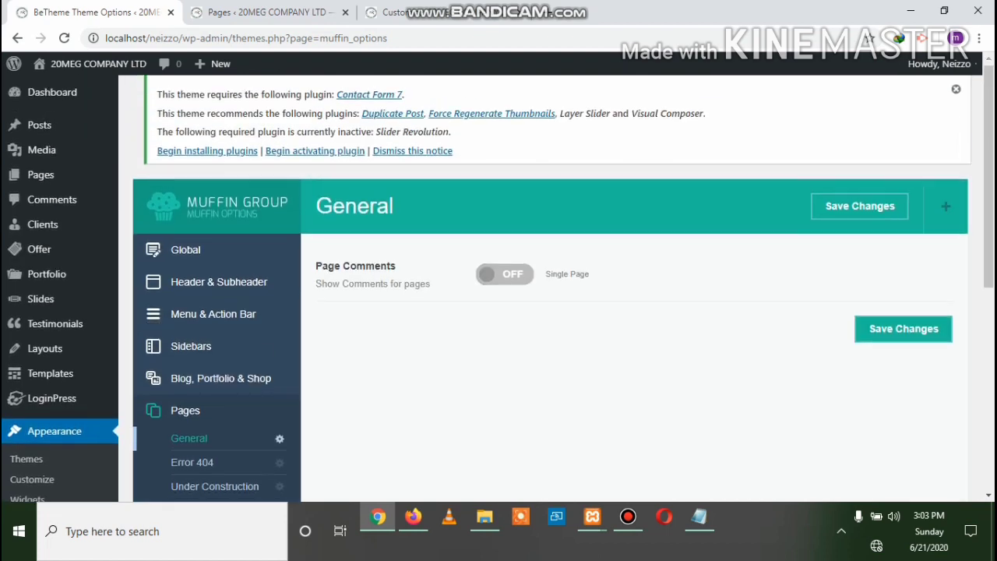
{"action": "scroll", "coordinate": [545, 296], "scroll_direction": "down", "scroll_amount": 1}
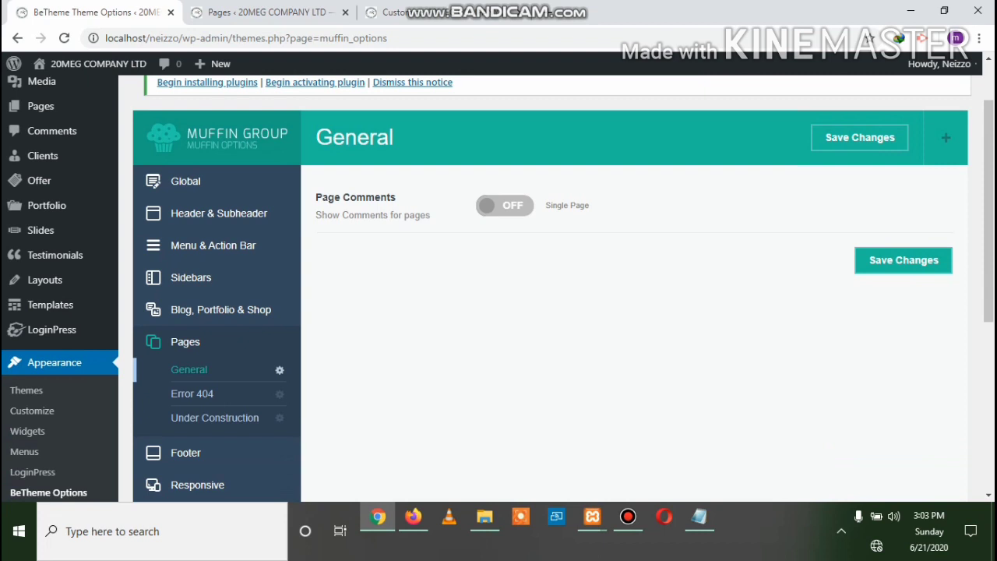
{"action": "scroll", "coordinate": [545, 296], "scroll_direction": "down", "scroll_amount": 1}
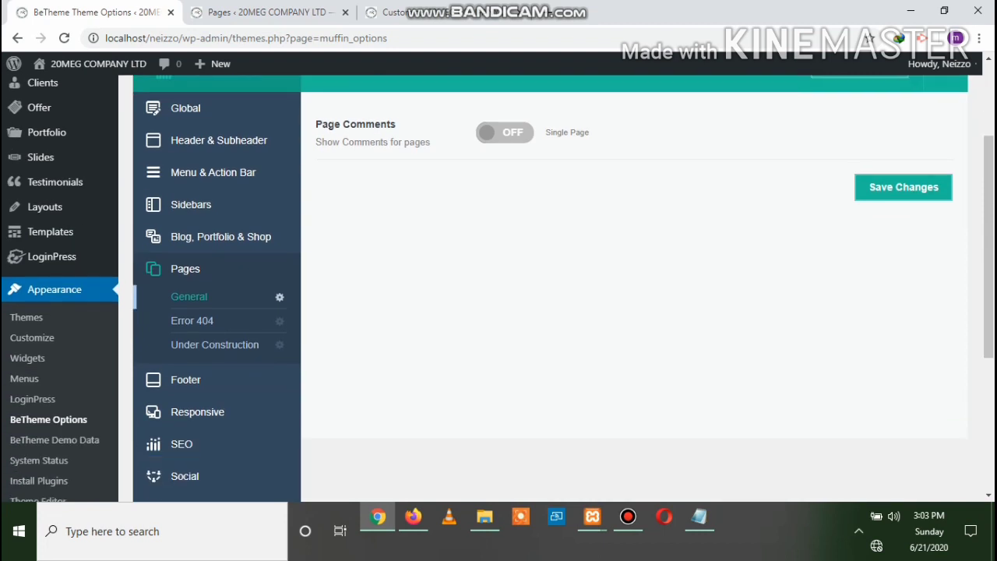
{"action": "left_click", "coordinate": [193, 321]}
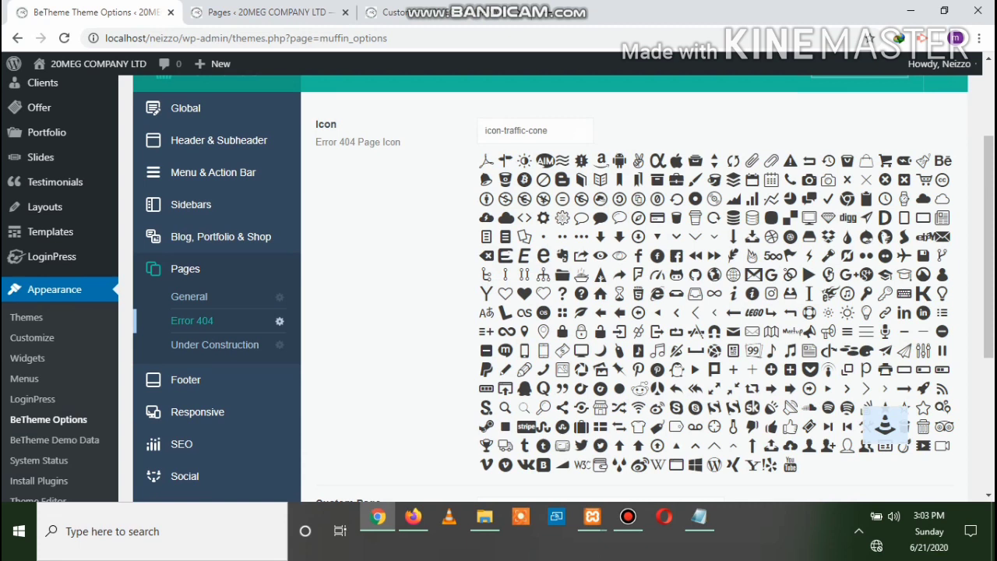
{"action": "left_click", "coordinate": [225, 345]}
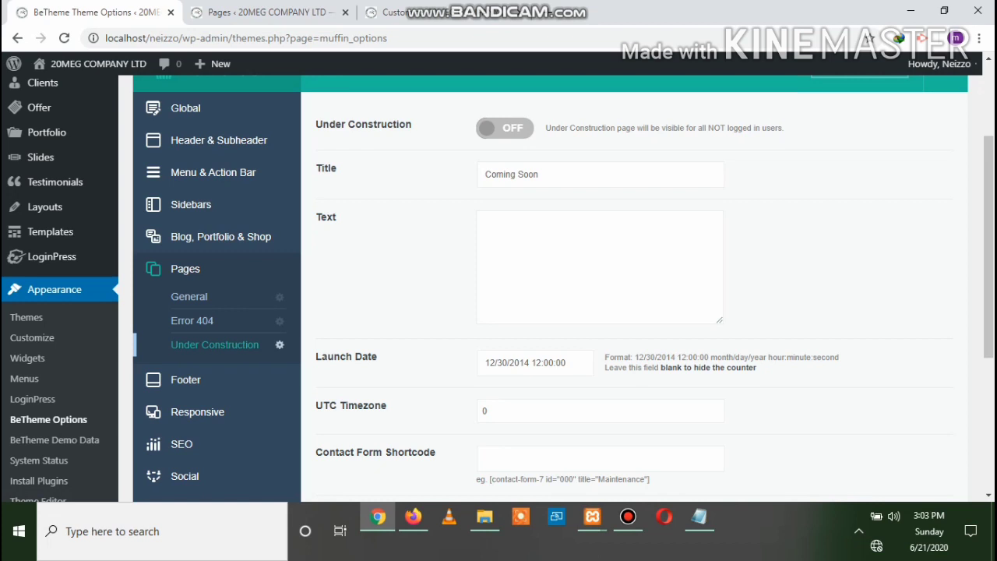
Switch Under Construction mode ON, save it, and bring the live site window forward
{"action": "left_click", "coordinate": [505, 128]}
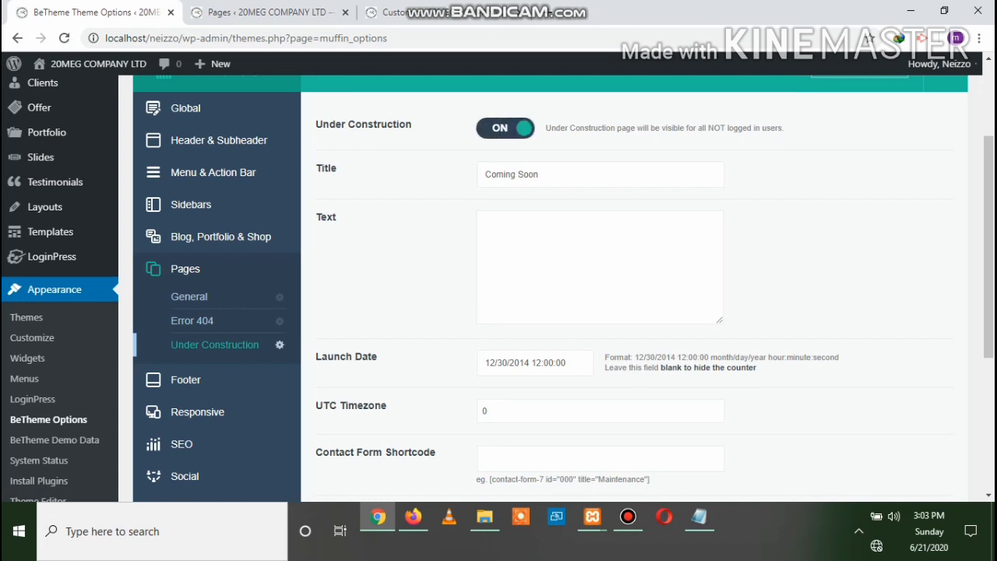
{"action": "scroll", "coordinate": [550, 288], "scroll_direction": "up", "scroll_amount": 2}
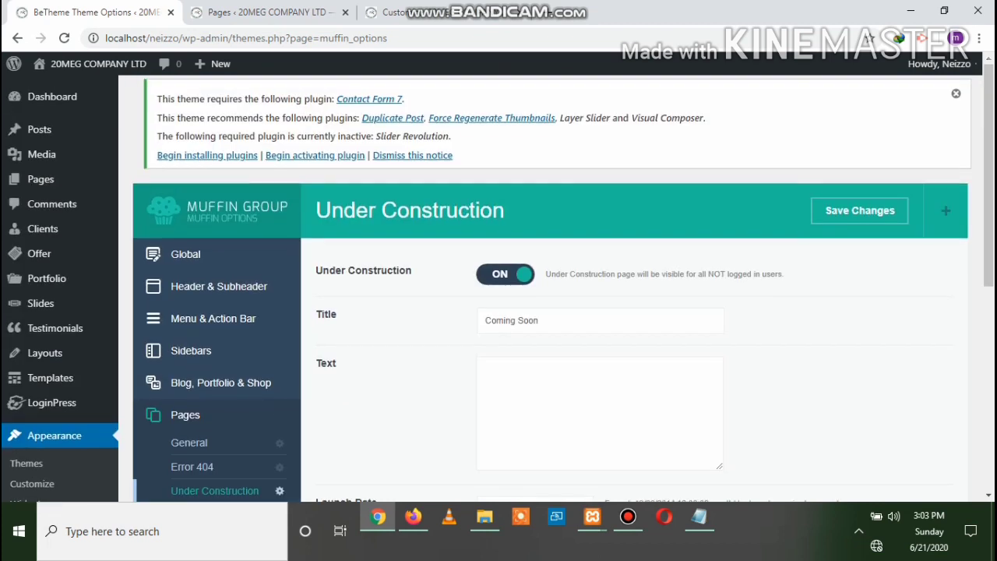
{"action": "left_click", "coordinate": [859, 211]}
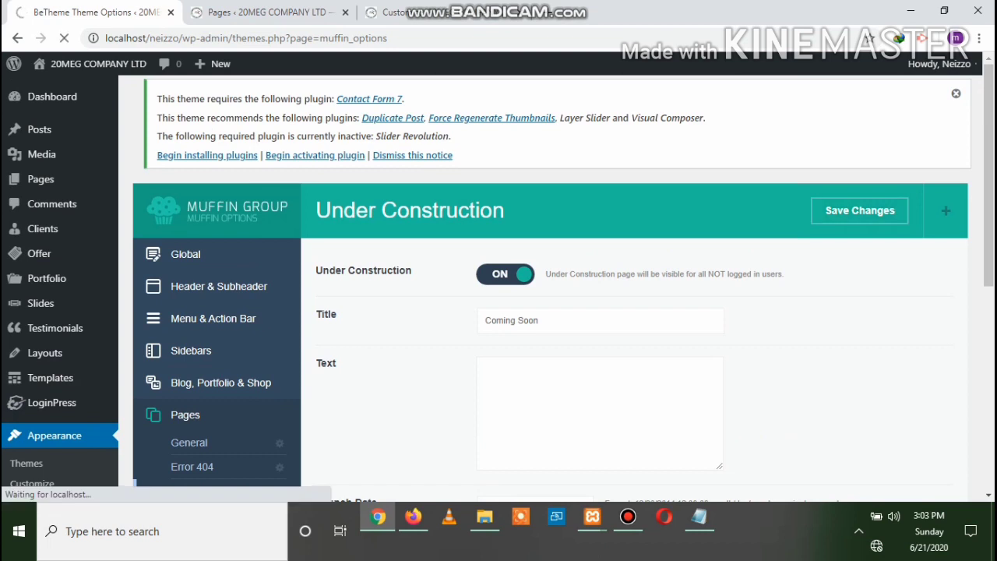
{"action": "mouse_move", "coordinate": [413, 516]}
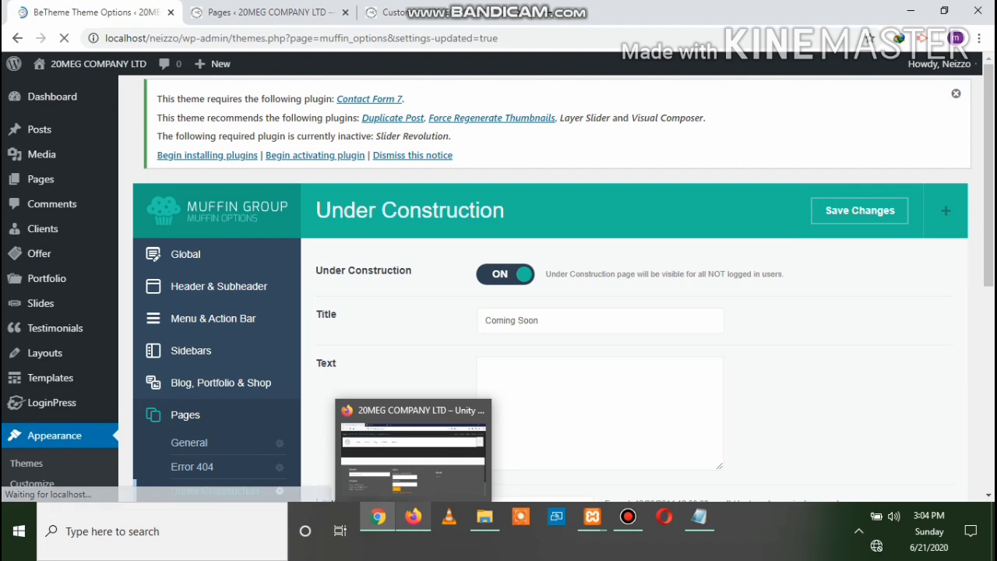
{"action": "left_click", "coordinate": [413, 516]}
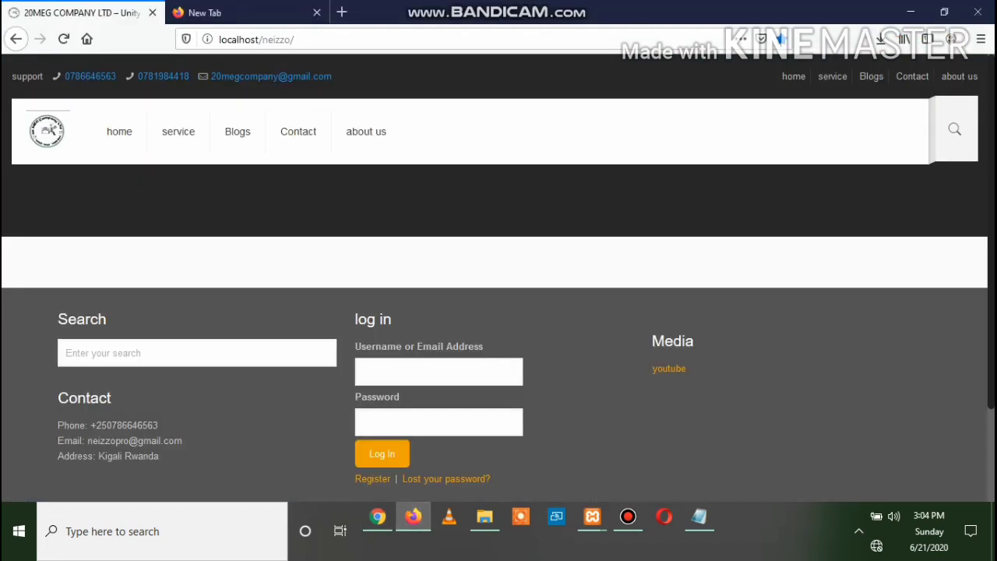
Reload the live site and look over its Coming Soon countdown page
{"action": "left_click", "coordinate": [64, 38]}
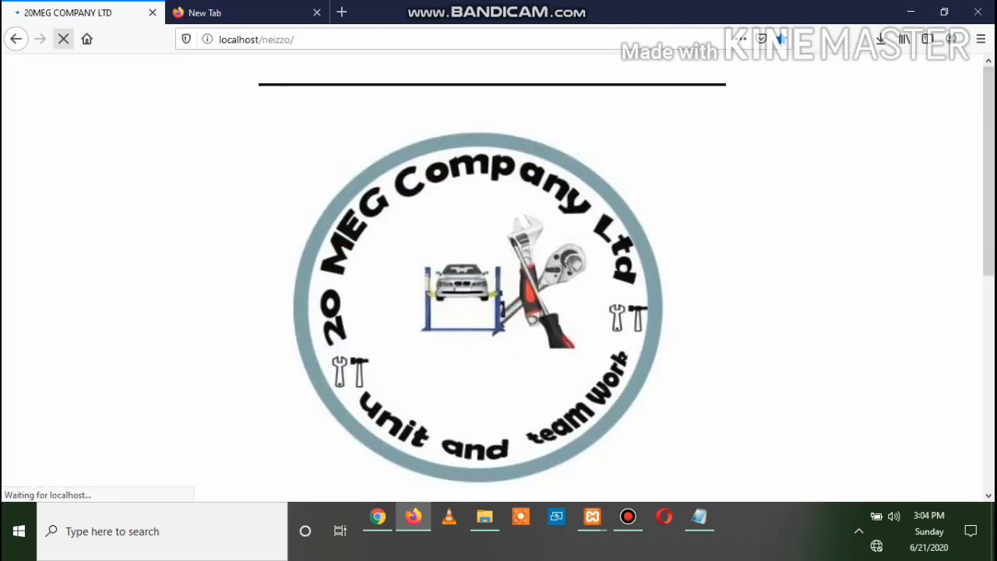
{"action": "scroll", "coordinate": [494, 278], "scroll_direction": "down", "scroll_amount": 5}
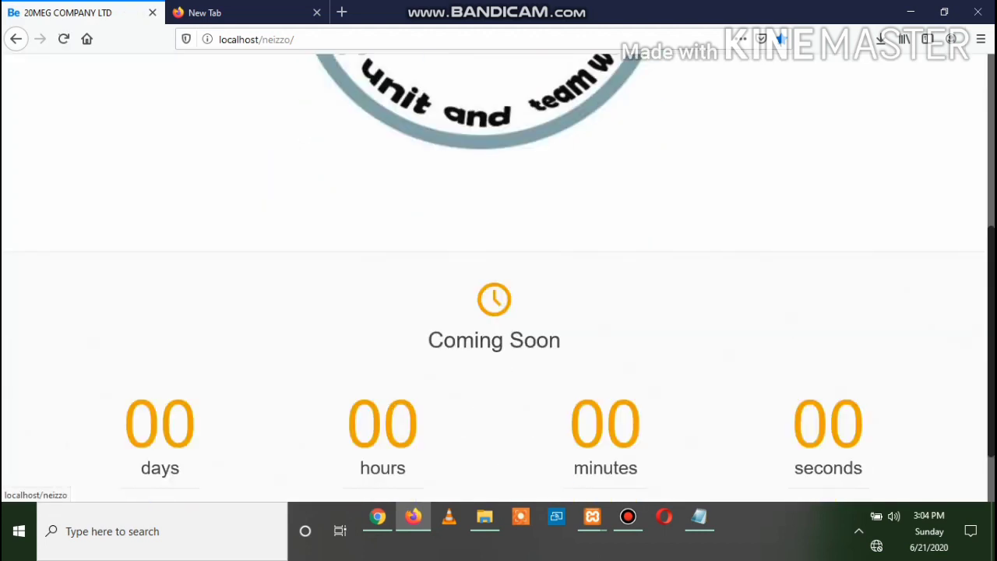
{"action": "scroll", "coordinate": [493, 278], "scroll_direction": "up", "scroll_amount": 3}
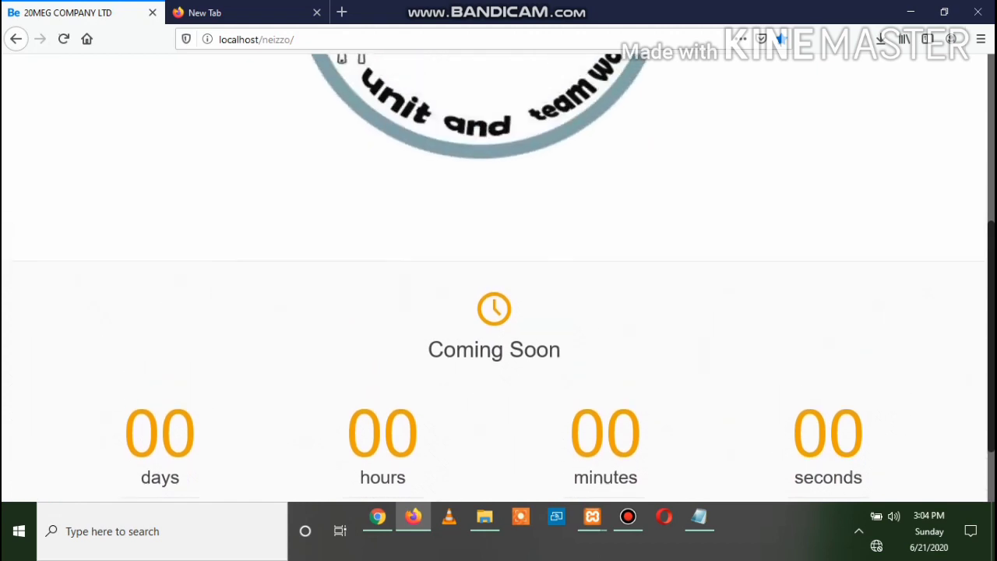
{"action": "scroll", "coordinate": [494, 277], "scroll_direction": "down", "scroll_amount": 3}
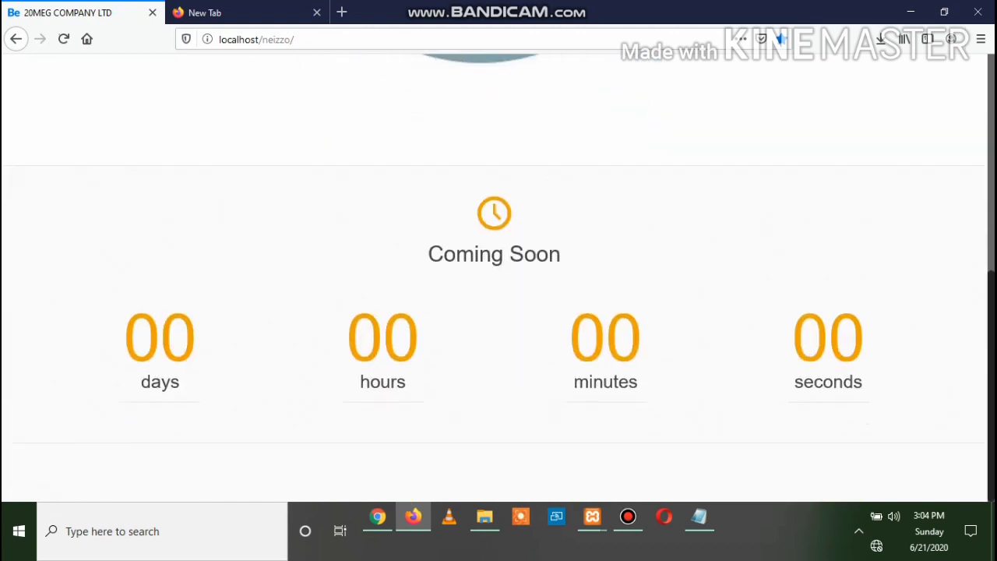
{"action": "scroll", "coordinate": [494, 277], "scroll_direction": "up", "scroll_amount": 3}
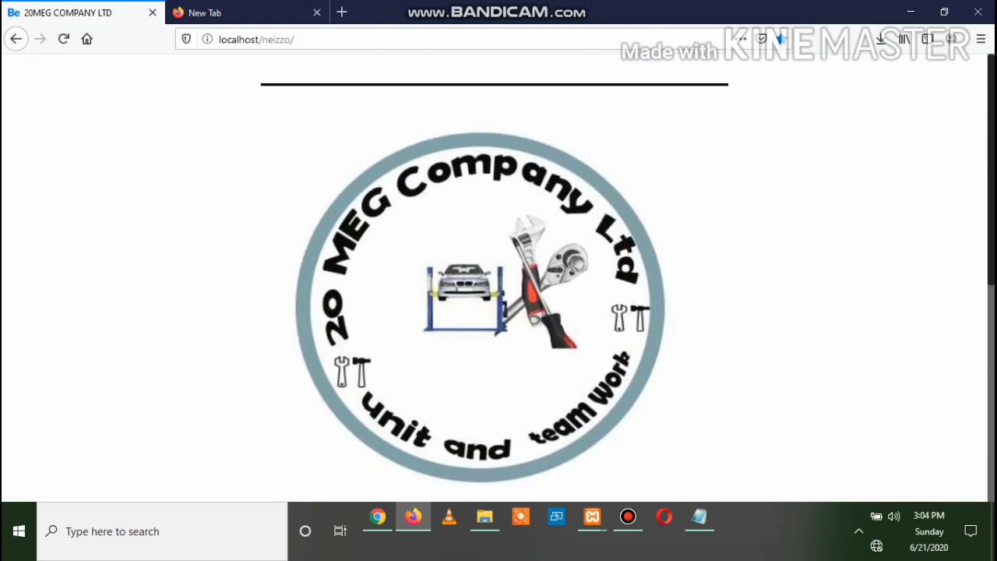
{"action": "scroll", "coordinate": [494, 277], "scroll_direction": "down", "scroll_amount": 3}
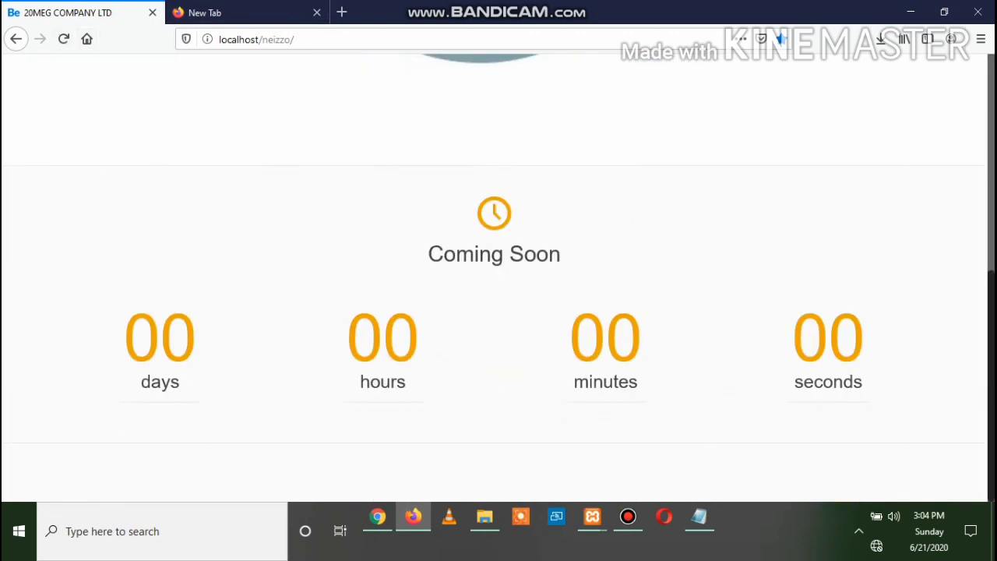
Back in the Under Construction settings, select the Coming Soon title and review the launch options
{"action": "left_click", "coordinate": [377, 516]}
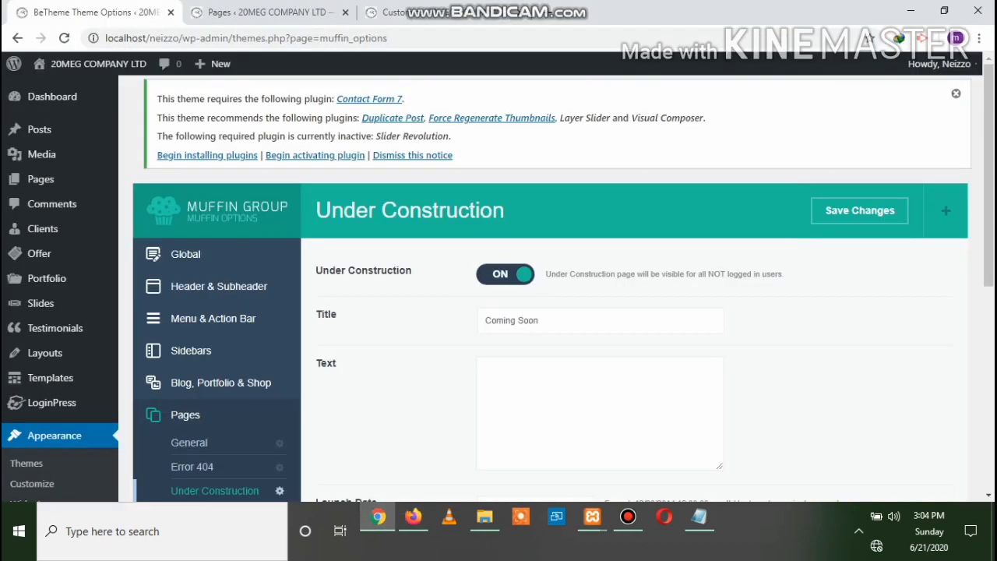
{"action": "left_click_drag", "start_coordinate": [538, 320], "coordinate": [485, 320]}
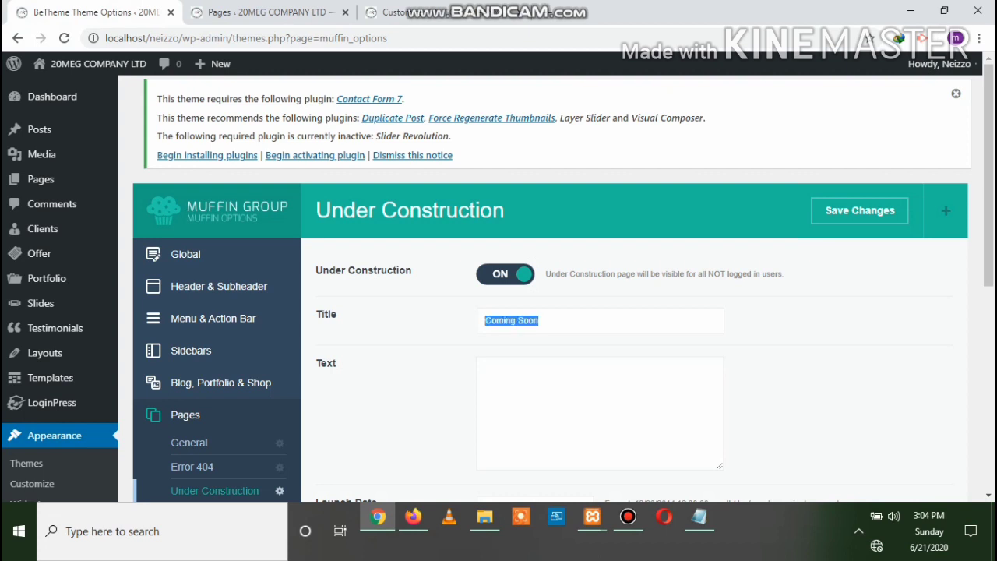
{"action": "left_click", "coordinate": [413, 517]}
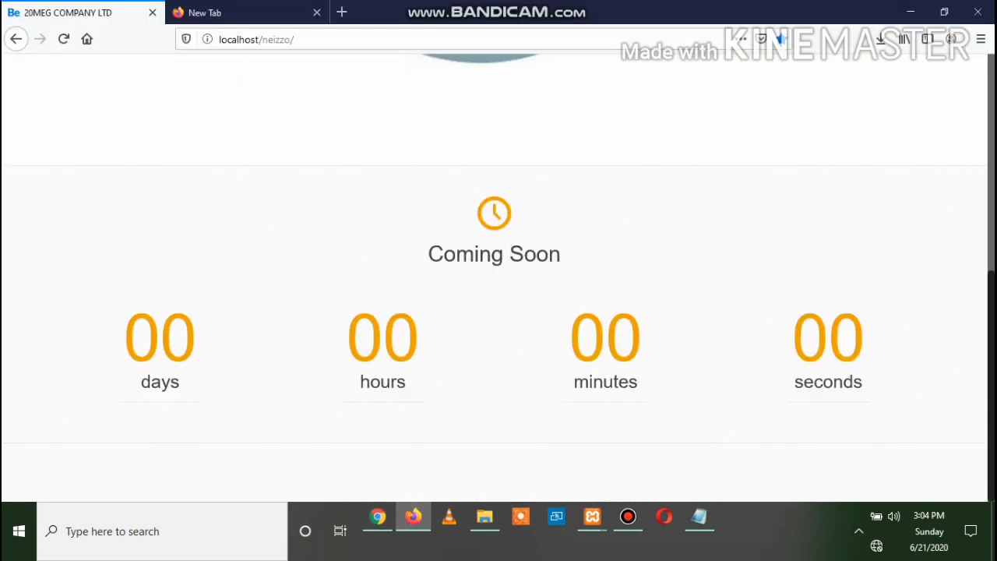
{"action": "left_click", "coordinate": [378, 516]}
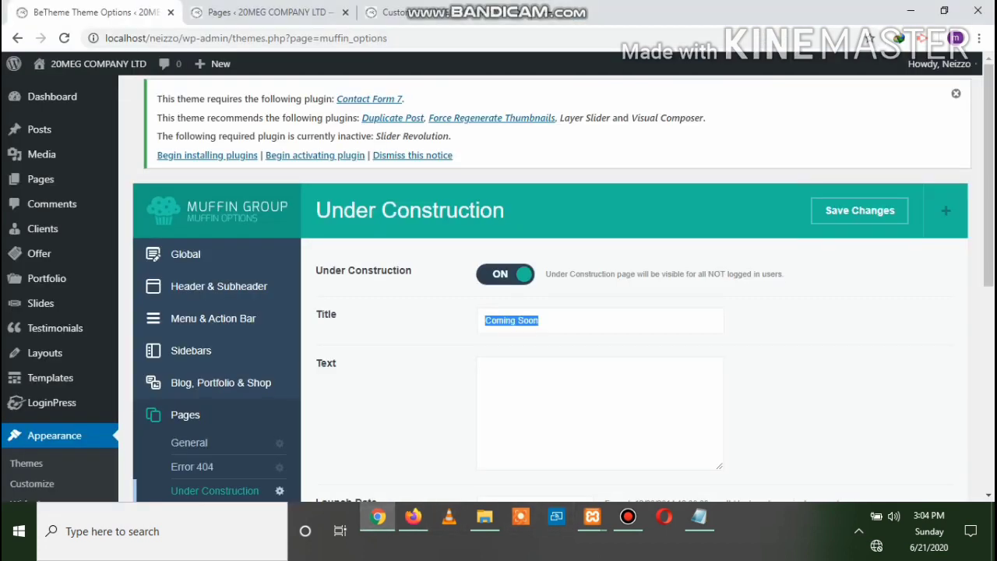
{"action": "scroll", "coordinate": [545, 288], "scroll_direction": "down", "scroll_amount": 3}
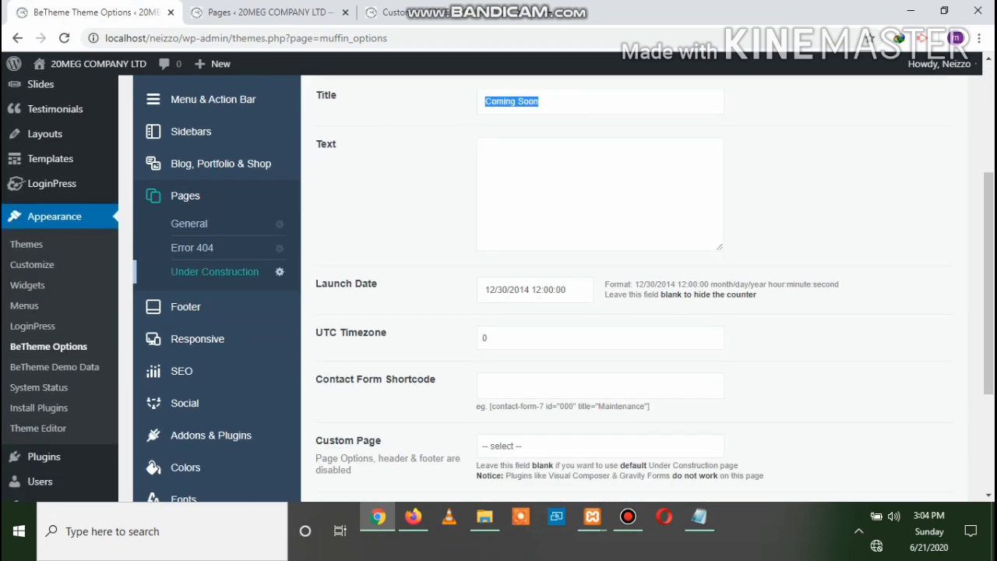
{"action": "scroll", "coordinate": [623, 288], "scroll_direction": "down", "scroll_amount": 2}
{"action": "scroll", "coordinate": [623, 288], "scroll_direction": "up", "scroll_amount": 1}
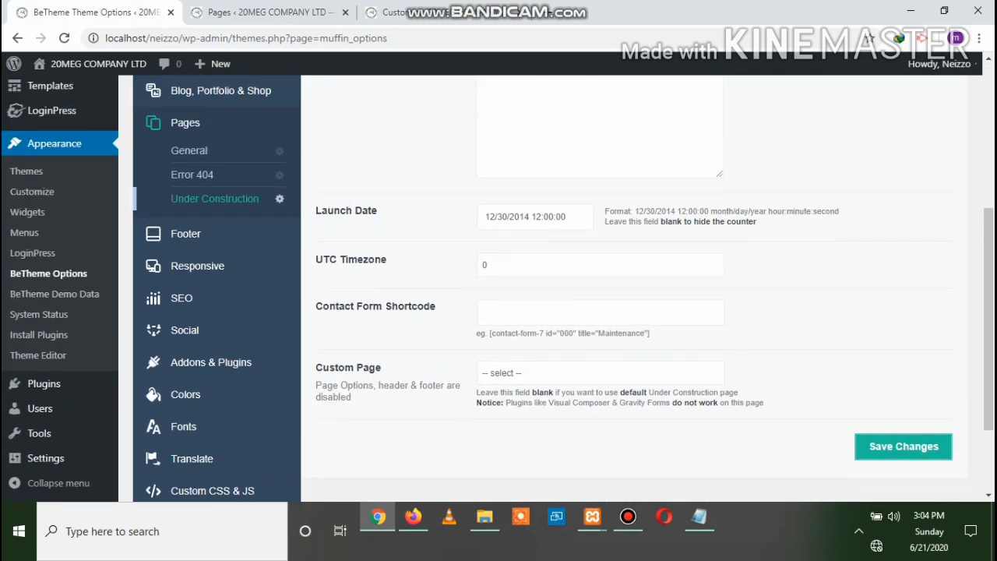
{"action": "scroll", "coordinate": [545, 288], "scroll_direction": "up", "scroll_amount": 5}
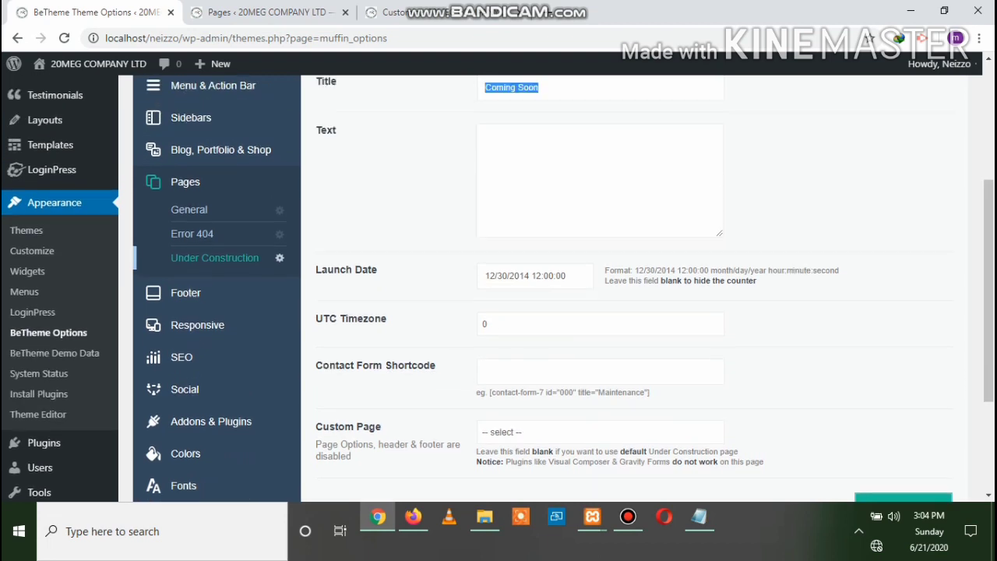
{"action": "scroll", "coordinate": [545, 288], "scroll_direction": "down", "scroll_amount": 6}
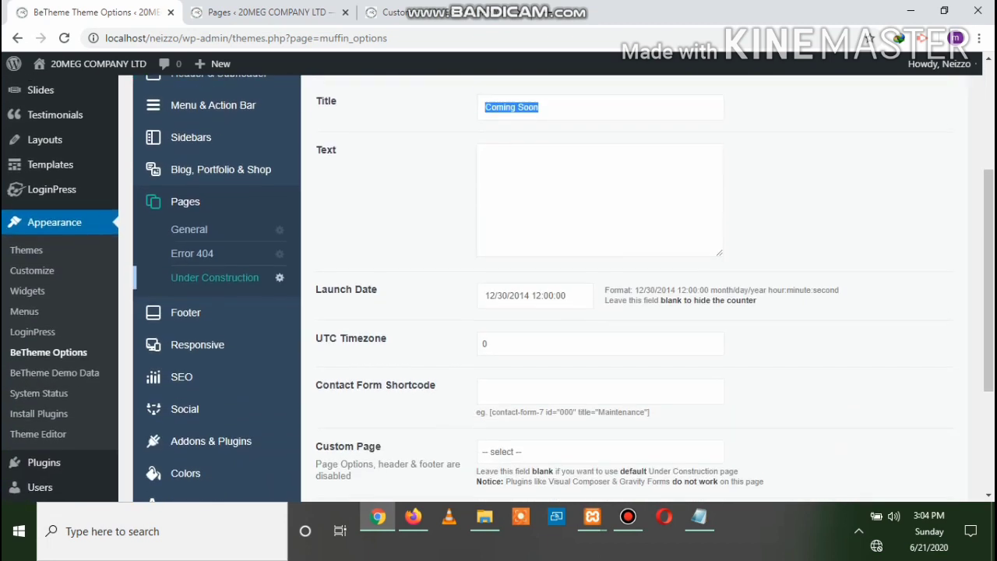
{"action": "scroll", "coordinate": [545, 288], "scroll_direction": "up", "scroll_amount": 6}
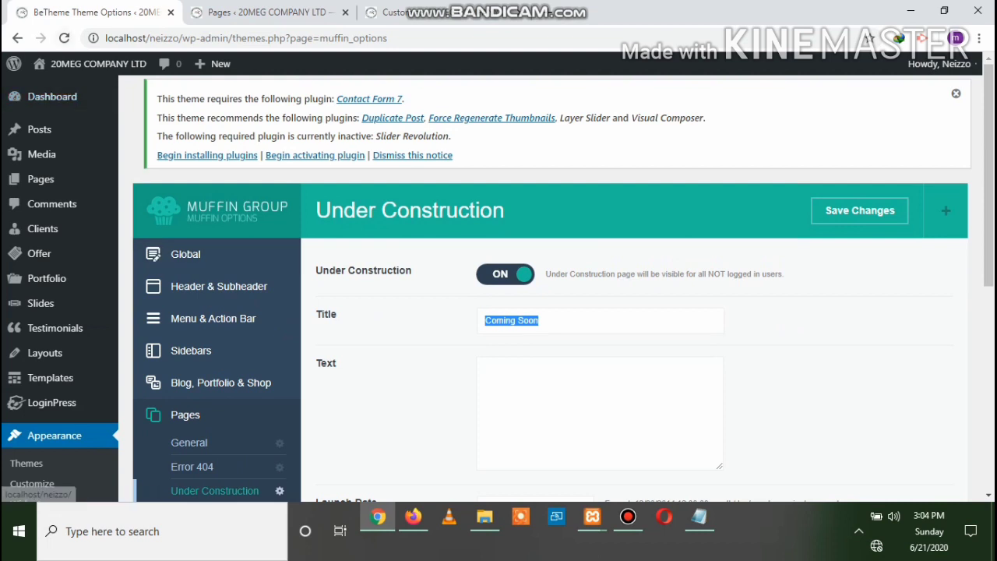
Open the live site in a new tab from the admin bar's site name
{"action": "right_click", "coordinate": [84, 66]}
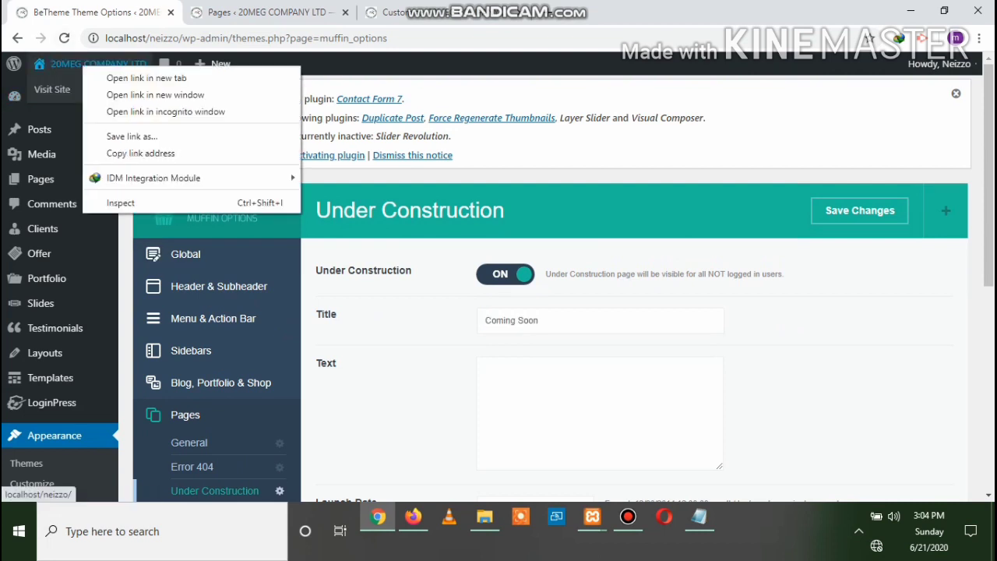
{"action": "left_click", "coordinate": [128, 78]}
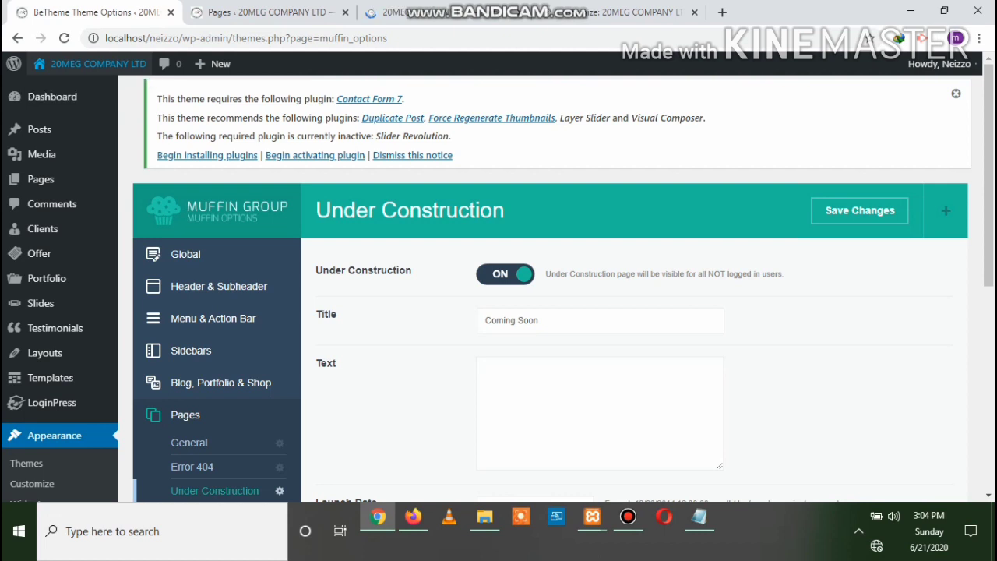
{"action": "left_click", "coordinate": [438, 13]}
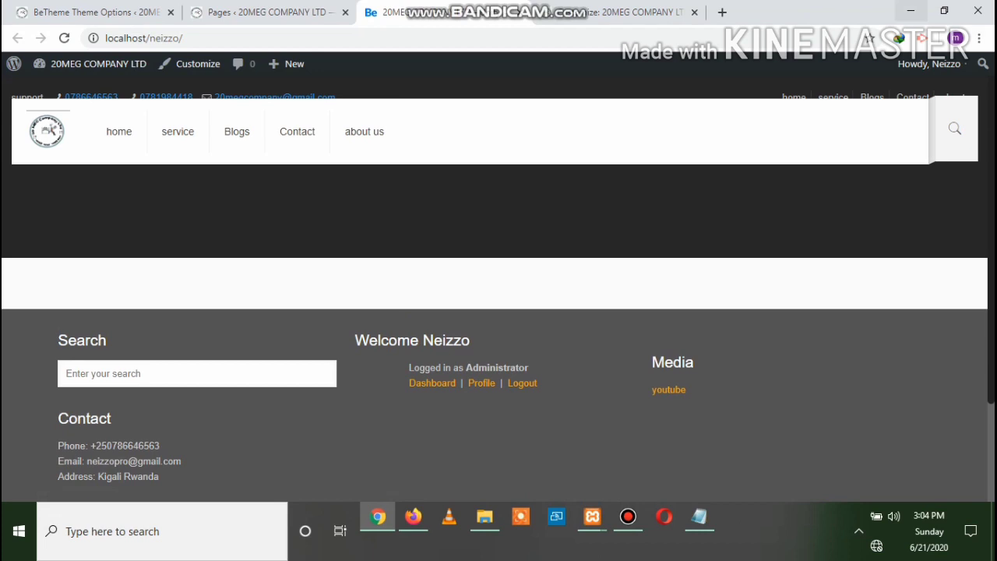
Compare it with the logged-out Coming Soon page, then return to the theme options tab
{"action": "left_click", "coordinate": [413, 516]}
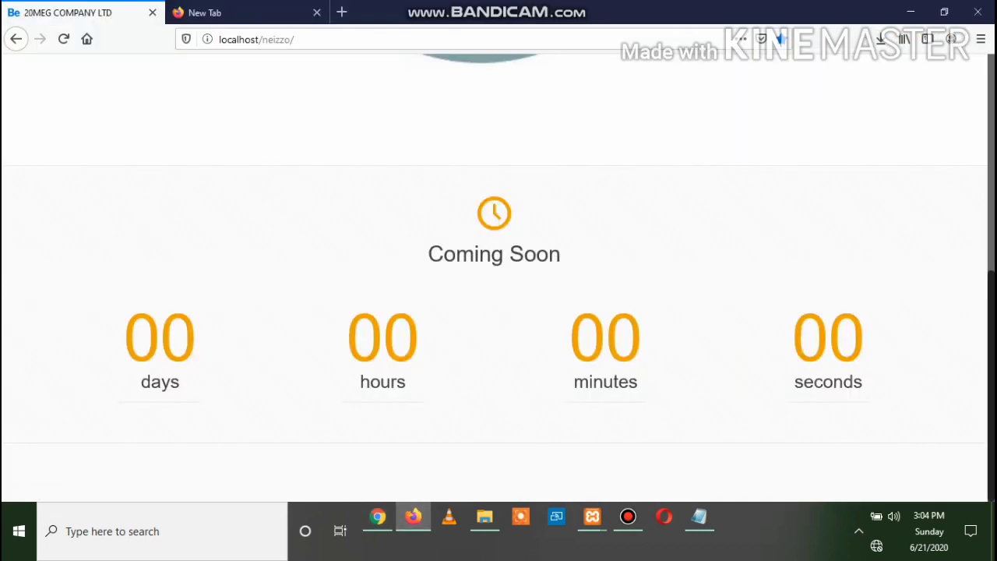
{"action": "scroll", "coordinate": [493, 277], "scroll_direction": "up", "scroll_amount": 3}
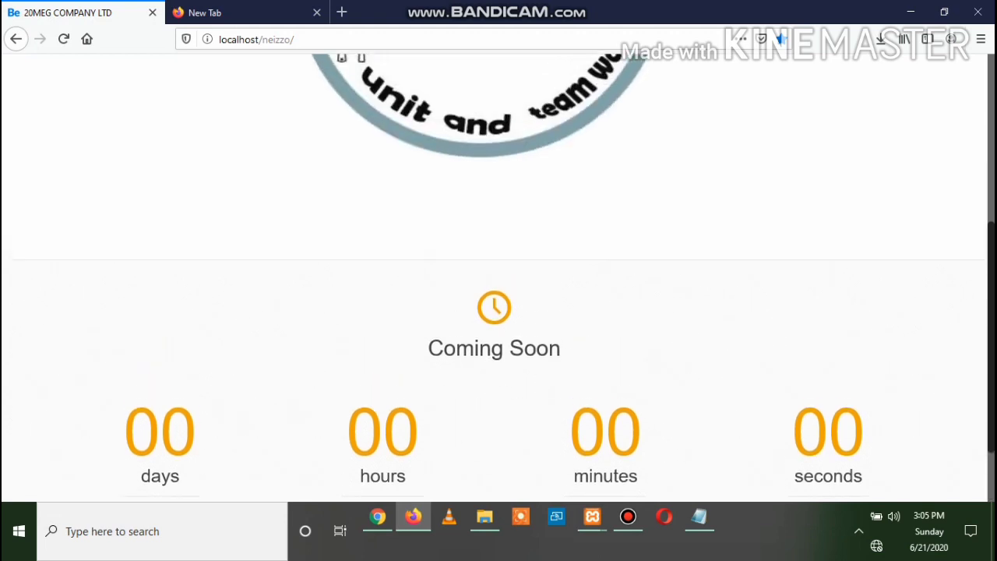
{"action": "scroll", "coordinate": [493, 277], "scroll_direction": "down", "scroll_amount": 3}
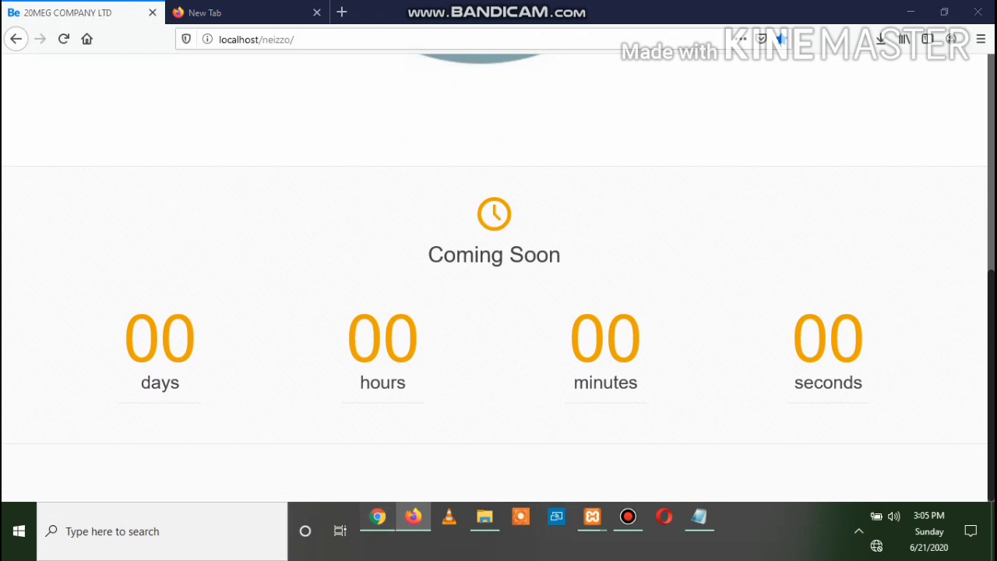
{"action": "left_click", "coordinate": [378, 517]}
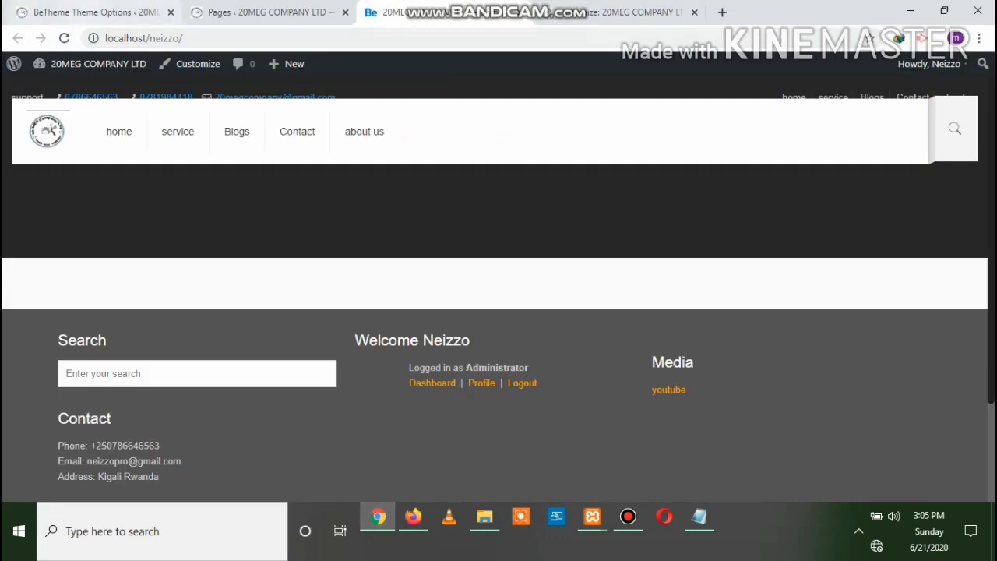
{"action": "left_click", "coordinate": [144, 12]}
Replace the Coming Soon title with 'website is under maintenance wait soon' and save
{"action": "left_click_drag", "start_coordinate": [485, 320], "coordinate": [545, 320]}
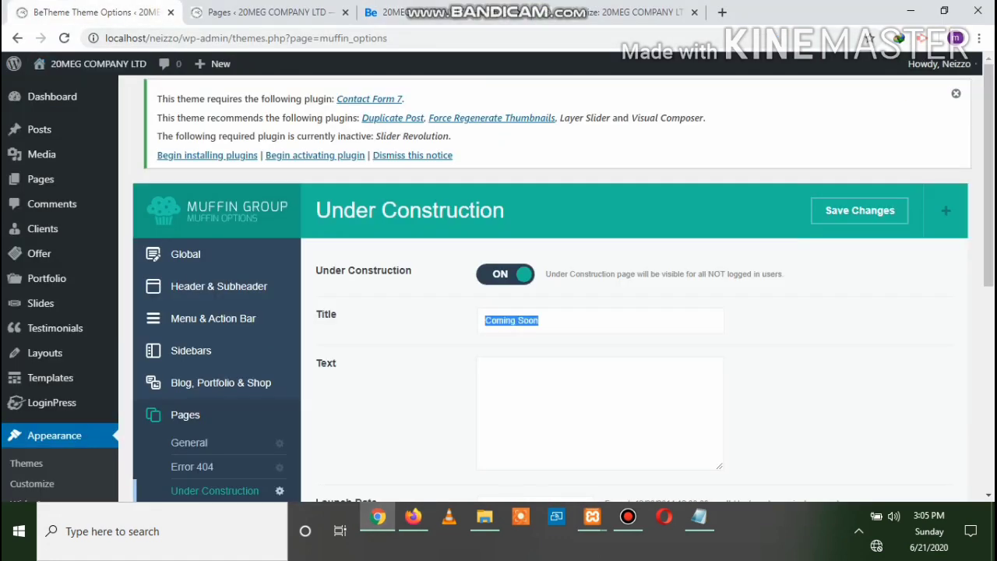
{"action": "left_click", "coordinate": [545, 320]}
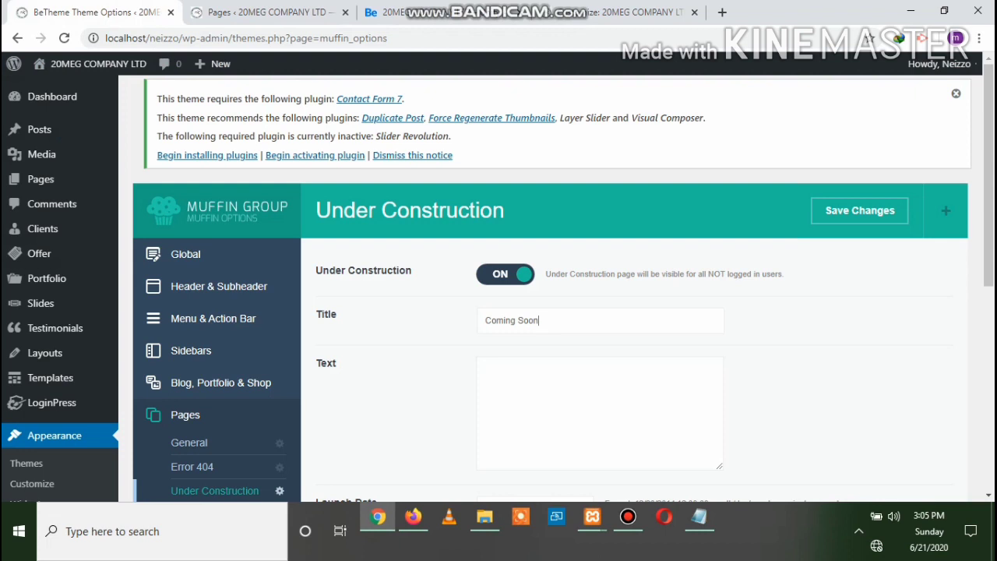
{"action": "key", "text": "BackSpace"}
{"action": "key", "text": "BackSpace"}
{"action": "key", "text": "BackSpace"}
{"action": "key", "text": "BackSpace"}
{"action": "key", "text": "BackSpace"}
{"action": "key", "text": "BackSpace"}
{"action": "key", "text": "BackSpace"}
{"action": "key", "text": "BackSpace"}
{"action": "key", "text": "BackSpace"}
{"action": "key", "text": "BackSpace"}
{"action": "key", "text": "BackSpace"}
{"action": "type", "text": "website is under maintena"}
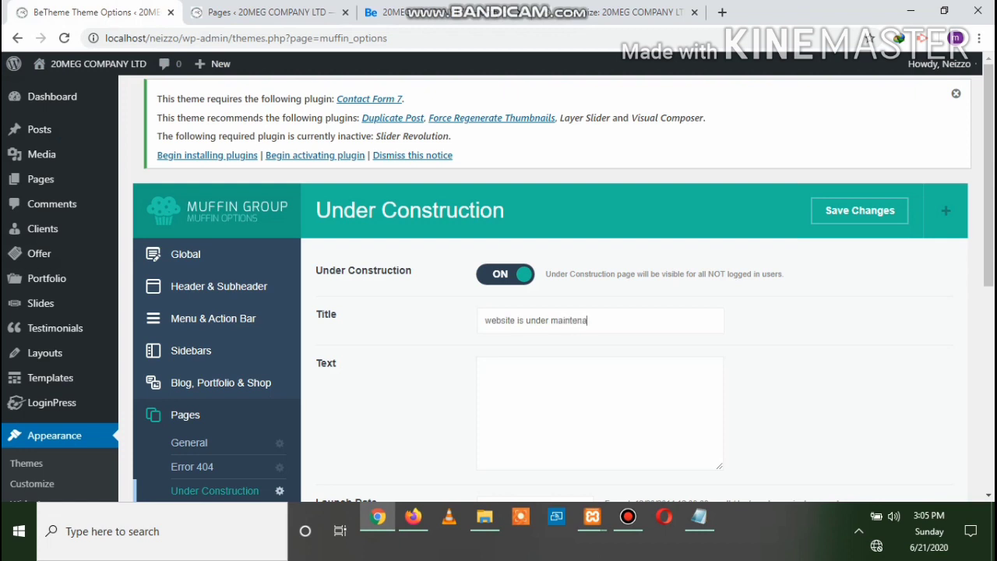
{"action": "type", "text": "nce wait soon"}
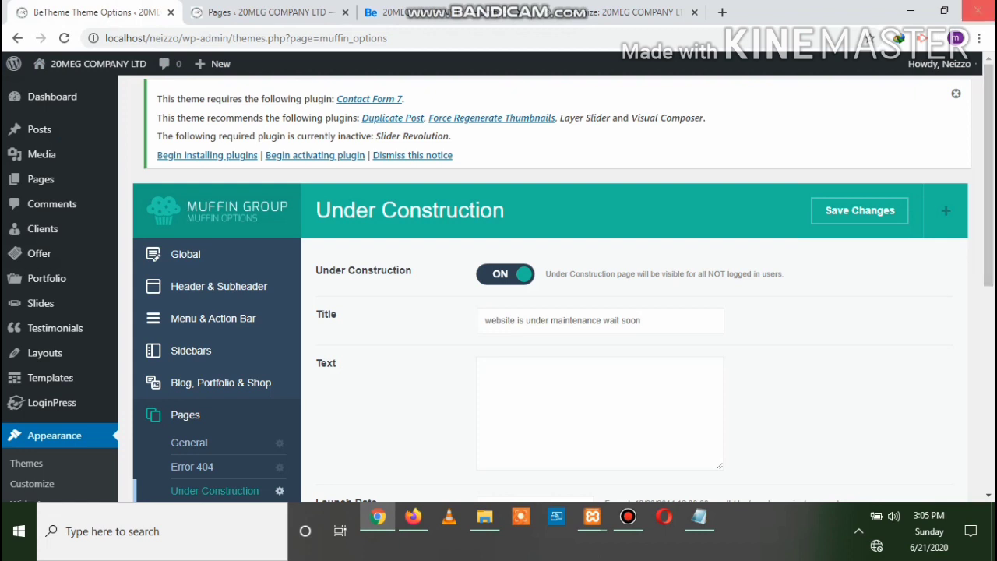
{"action": "left_click", "coordinate": [860, 211]}
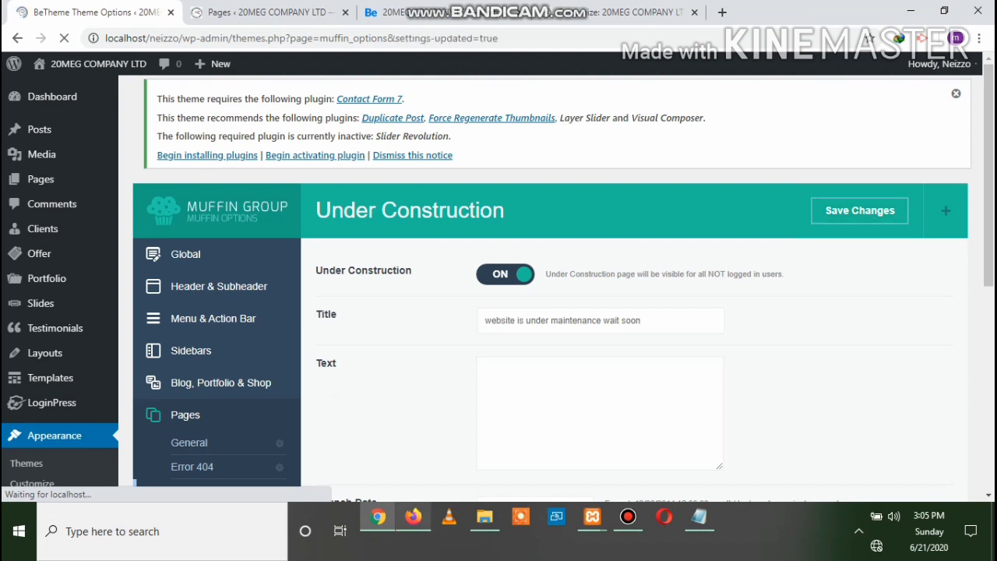
{"action": "left_click", "coordinate": [413, 516]}
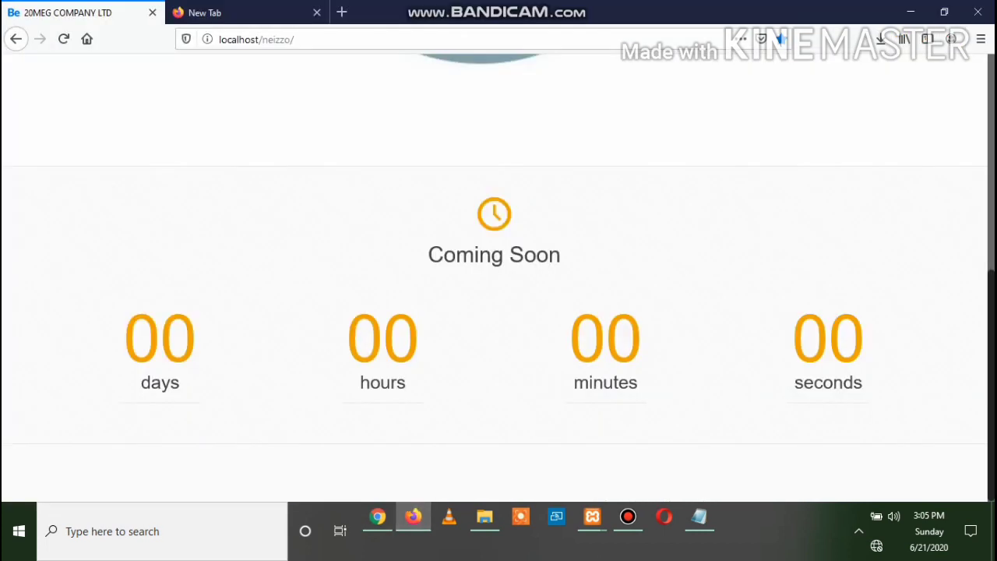
{"action": "left_click", "coordinate": [64, 39]}
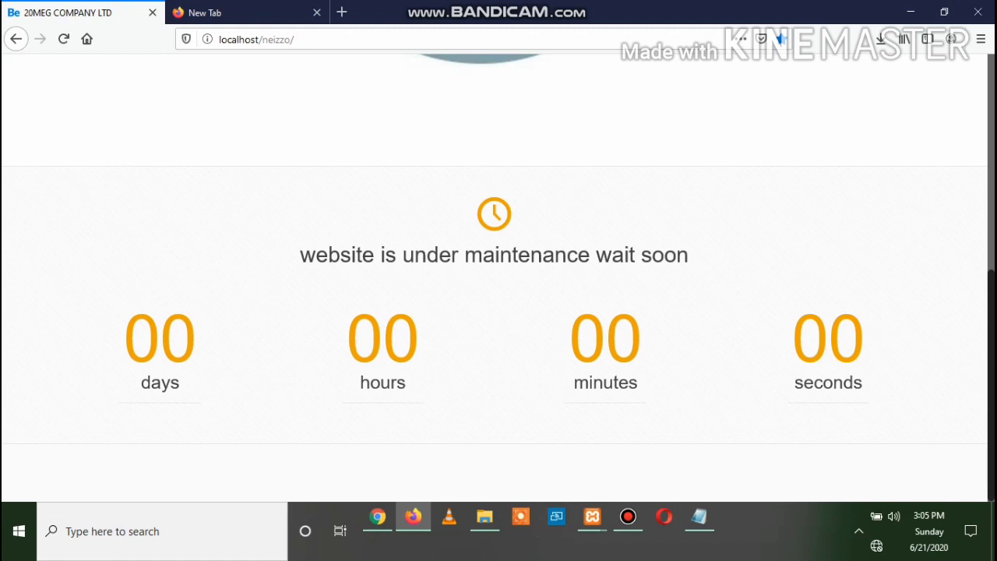
{"action": "scroll", "coordinate": [495, 277], "scroll_direction": "up", "scroll_amount": 2}
{"action": "scroll", "coordinate": [495, 278], "scroll_direction": "down", "scroll_amount": 2}
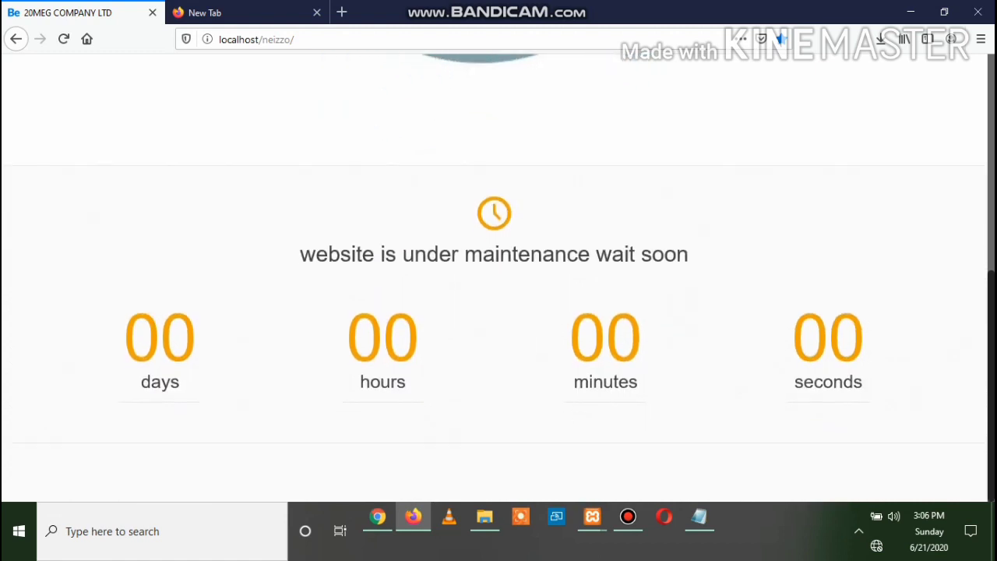
{"action": "left_click_drag", "start_coordinate": [124, 338], "coordinate": [865, 343]}
{"action": "left_click", "coordinate": [865, 342]}
{"action": "left_click", "coordinate": [377, 517]}
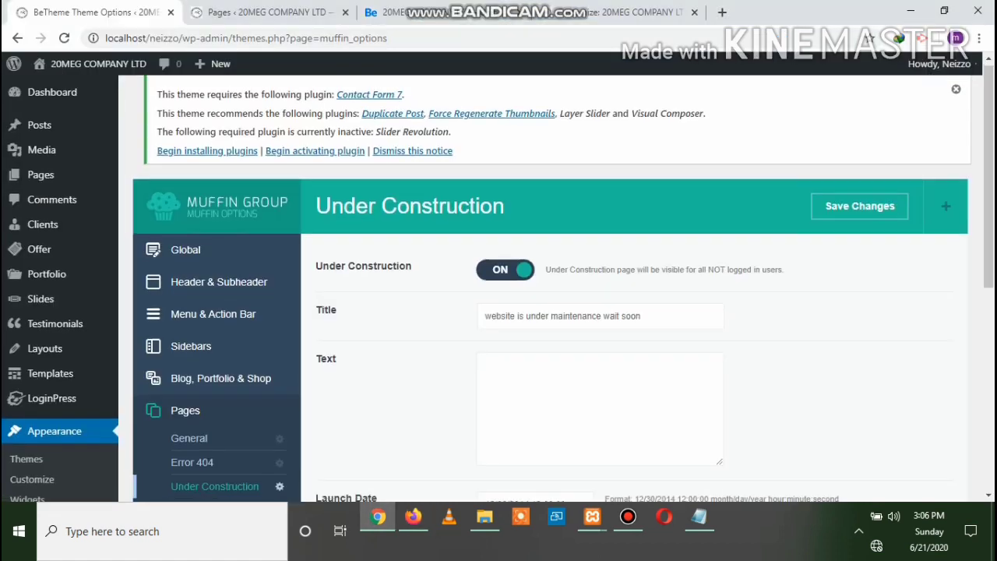
{"action": "scroll", "coordinate": [550, 312], "scroll_direction": "down", "scroll_amount": 2}
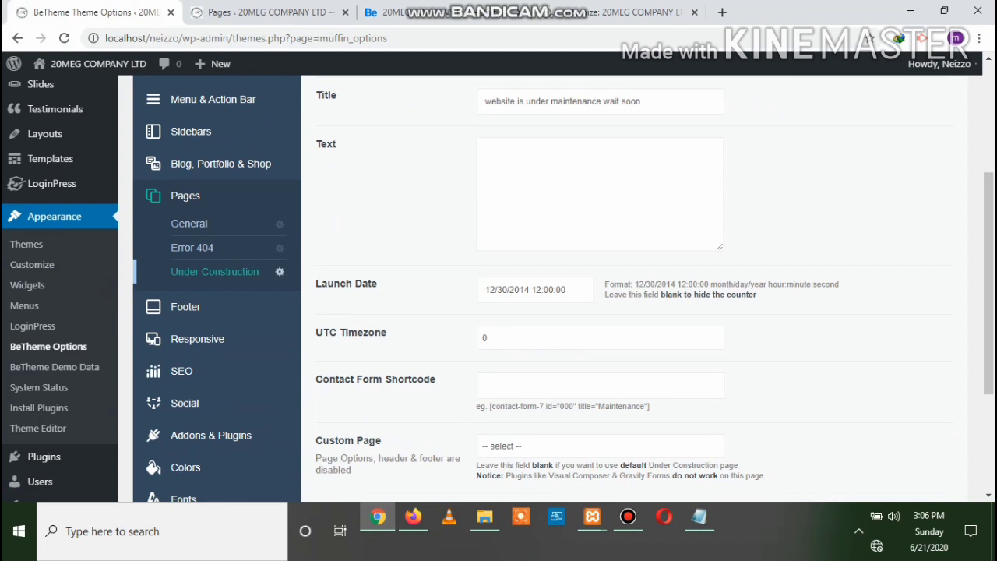
{"action": "left_click", "coordinate": [599, 338]}
{"action": "left_click", "coordinate": [599, 338]}
{"action": "scroll", "coordinate": [624, 288], "scroll_direction": "down", "scroll_amount": 1}
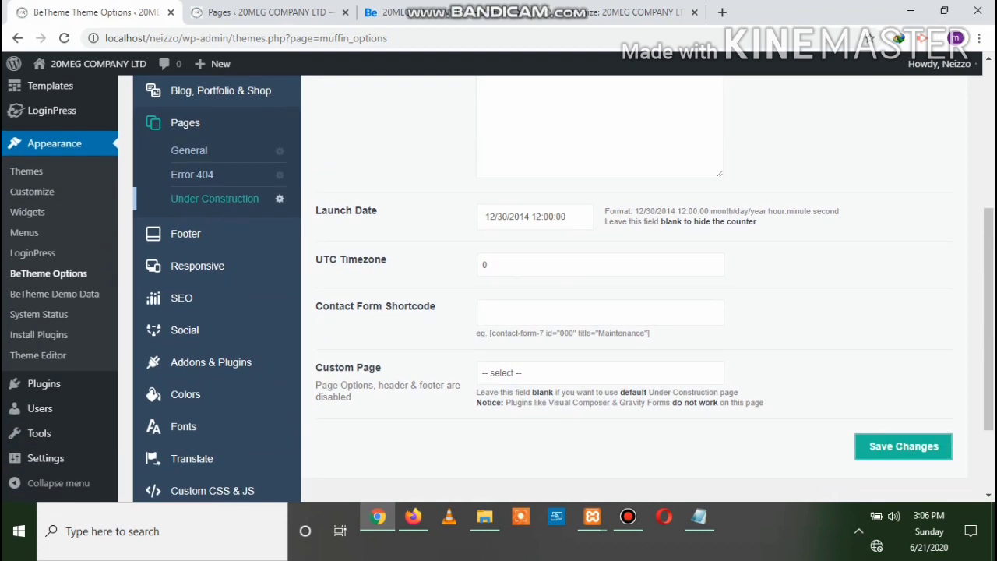
{"action": "left_click", "coordinate": [600, 373]}
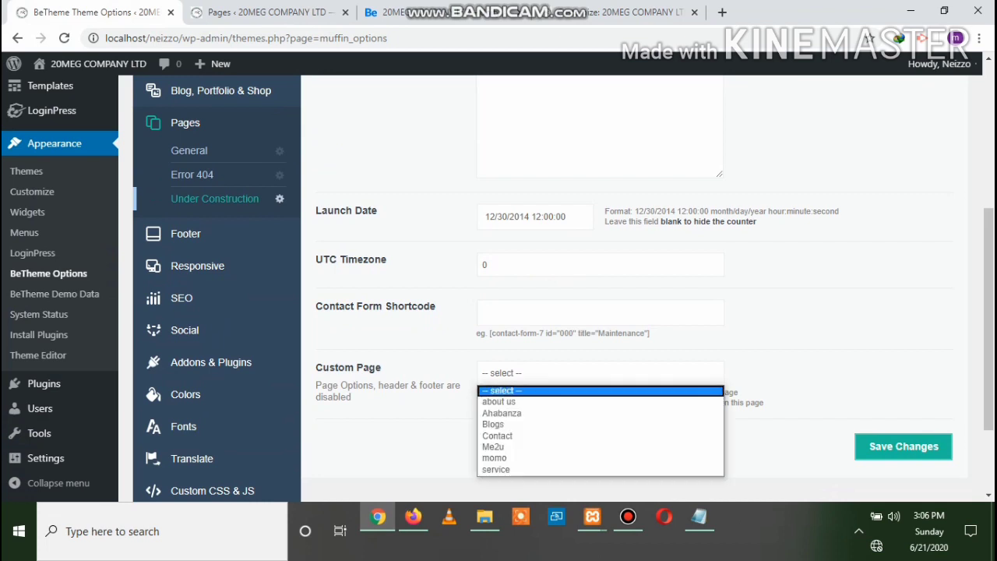
{"action": "left_click", "coordinate": [600, 373]}
{"action": "left_click", "coordinate": [600, 373]}
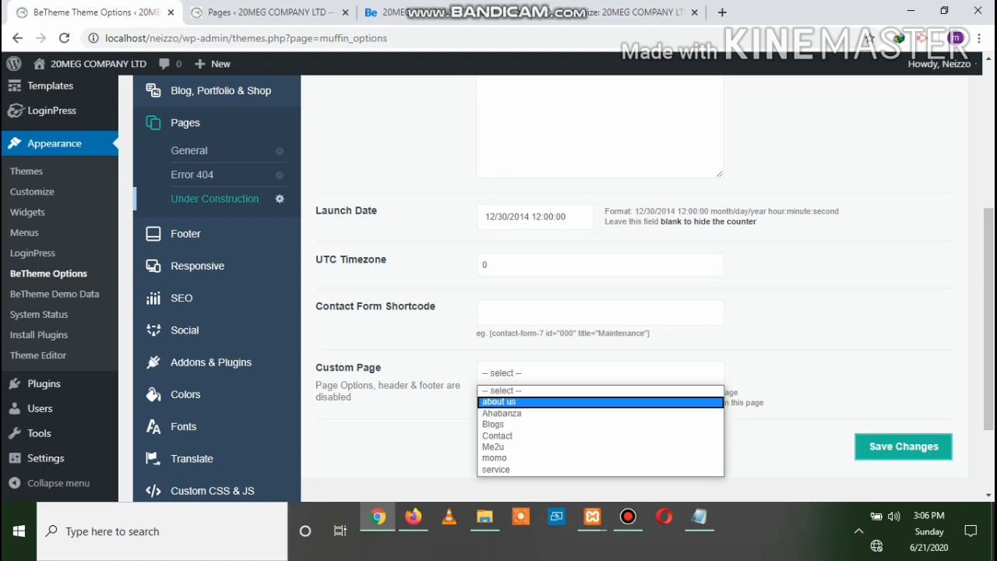
{"action": "left_click", "coordinate": [600, 390]}
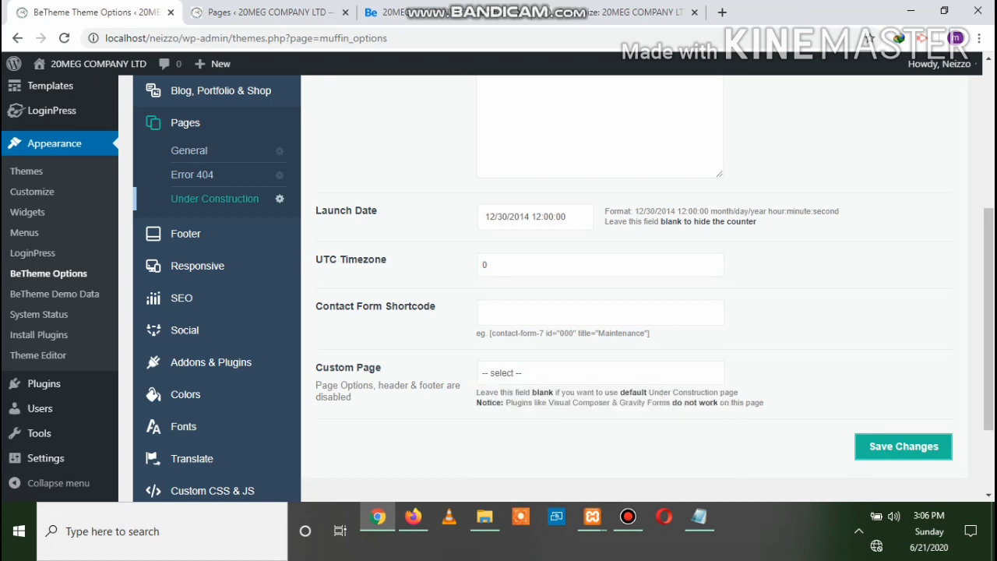
{"action": "scroll", "coordinate": [600, 351], "scroll_direction": "down", "scroll_amount": 3}
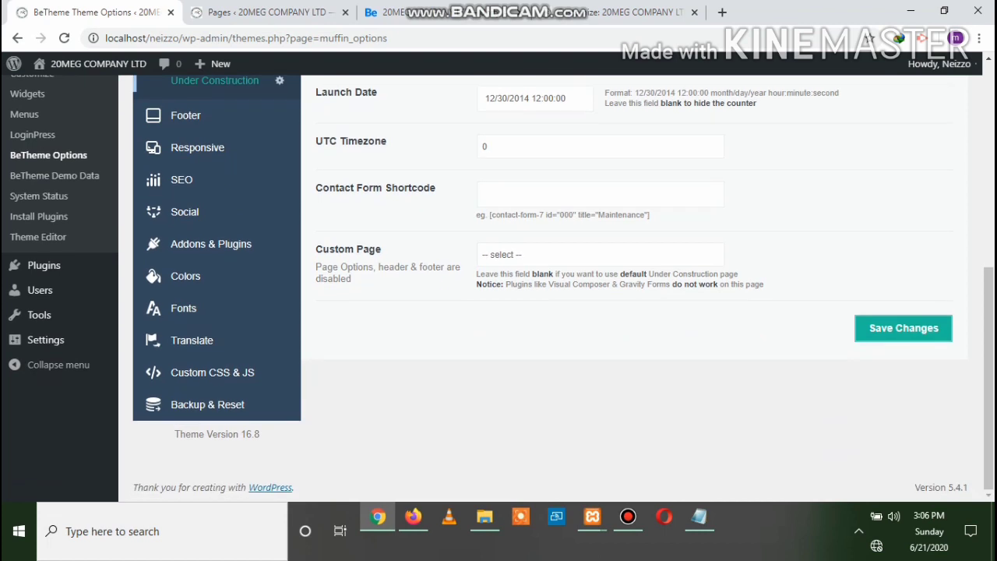
{"action": "scroll", "coordinate": [545, 289], "scroll_direction": "up", "scroll_amount": 3}
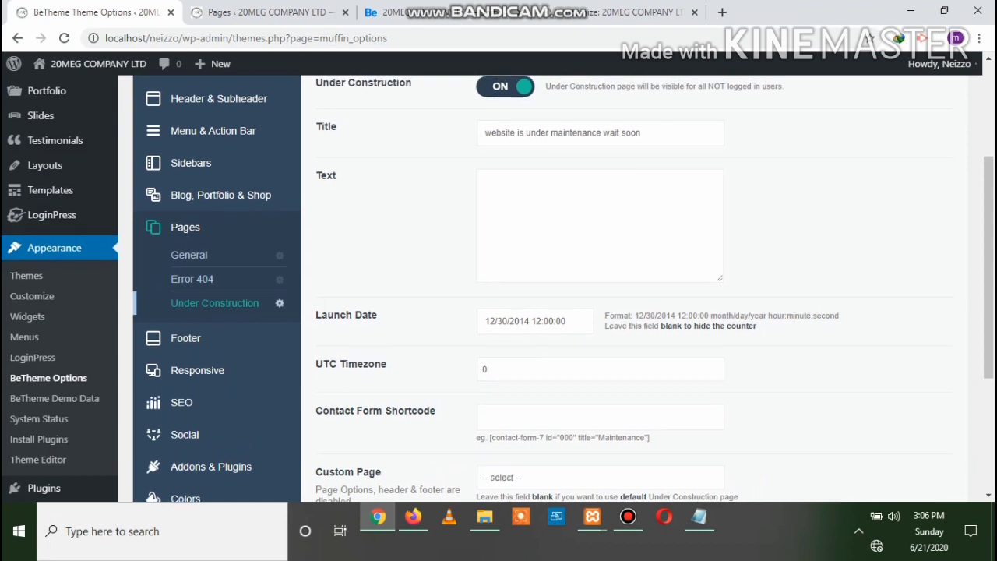
{"action": "scroll", "coordinate": [545, 288], "scroll_direction": "up", "scroll_amount": 1}
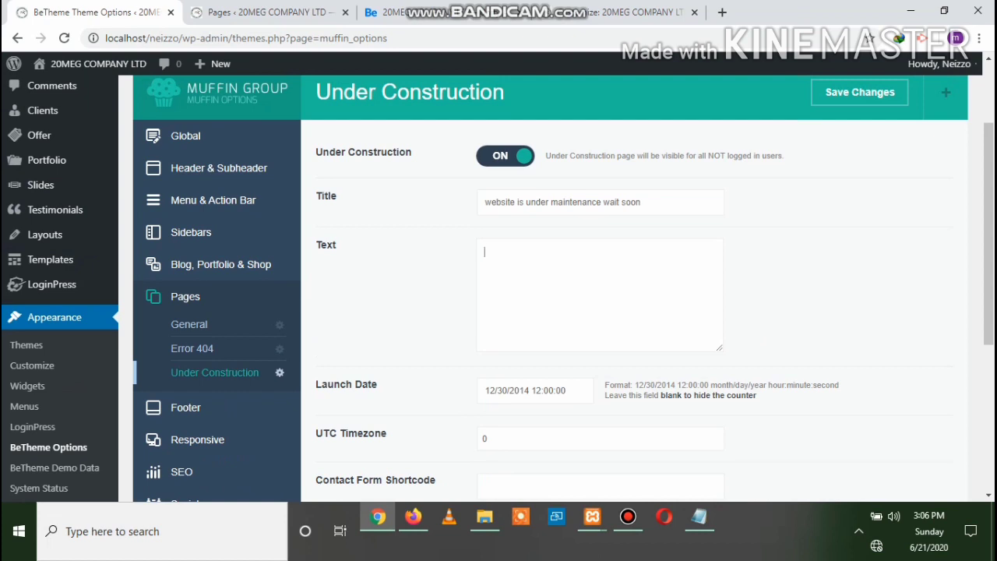
{"action": "scroll", "coordinate": [545, 289], "scroll_direction": "down", "scroll_amount": 1}
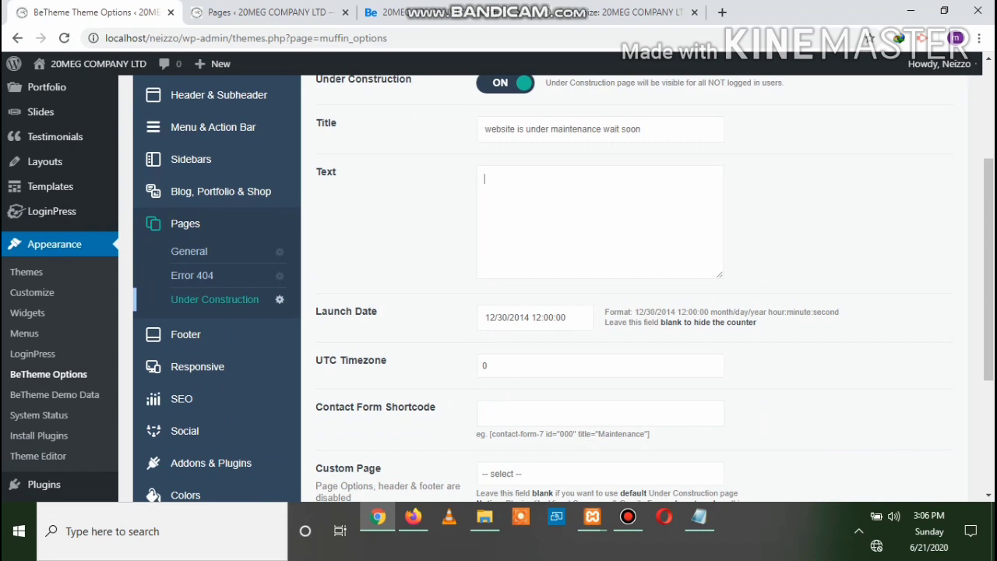
{"action": "left_click", "coordinate": [566, 317]}
{"action": "left_click", "coordinate": [529, 317]}
{"action": "scroll", "coordinate": [498, 288], "scroll_direction": "down", "scroll_amount": 1}
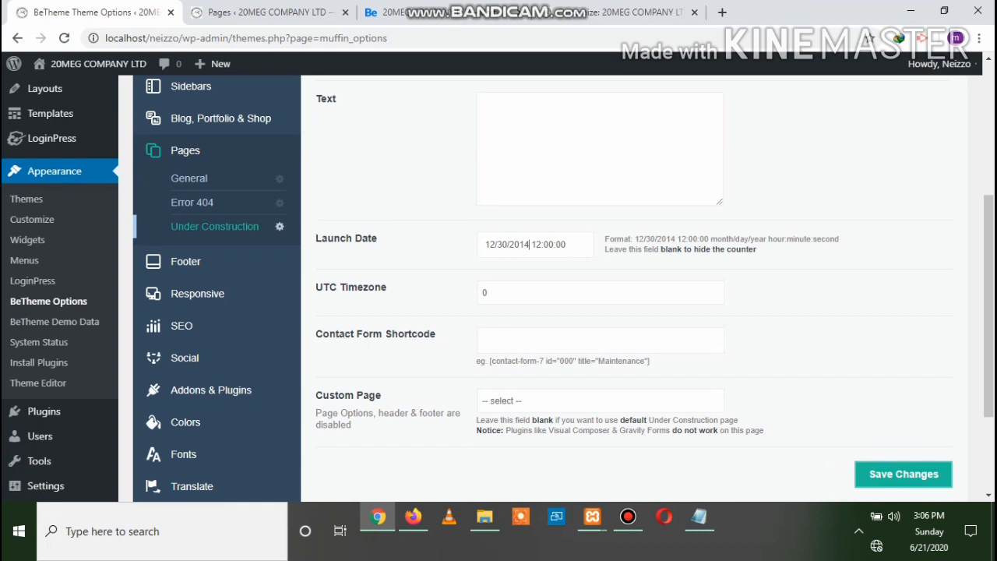
{"action": "scroll", "coordinate": [498, 288], "scroll_direction": "up", "scroll_amount": 4}
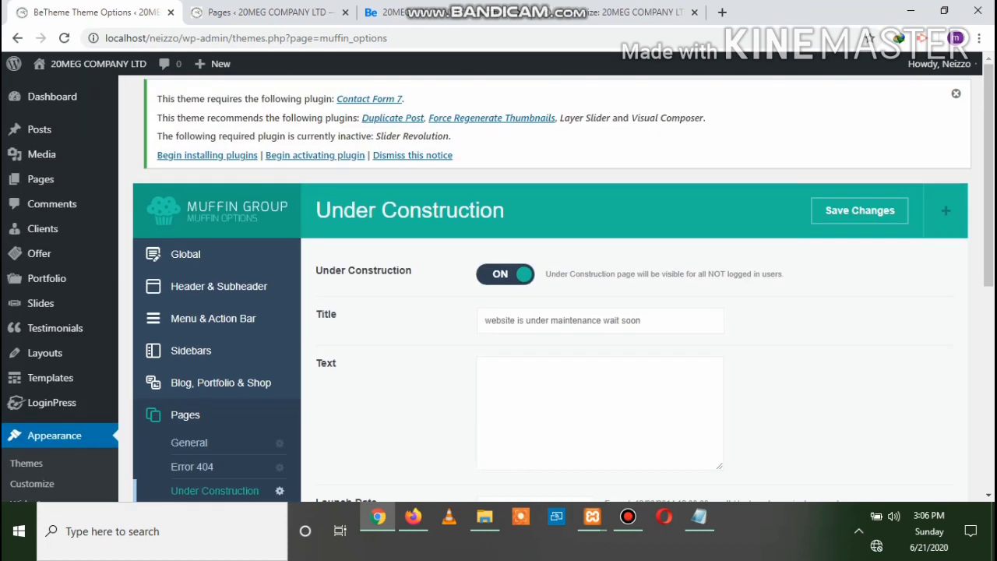
Turn Under Construction OFF, save, reload the live site to confirm, then return to the admin
{"action": "left_click", "coordinate": [505, 275]}
{"action": "left_click", "coordinate": [859, 211]}
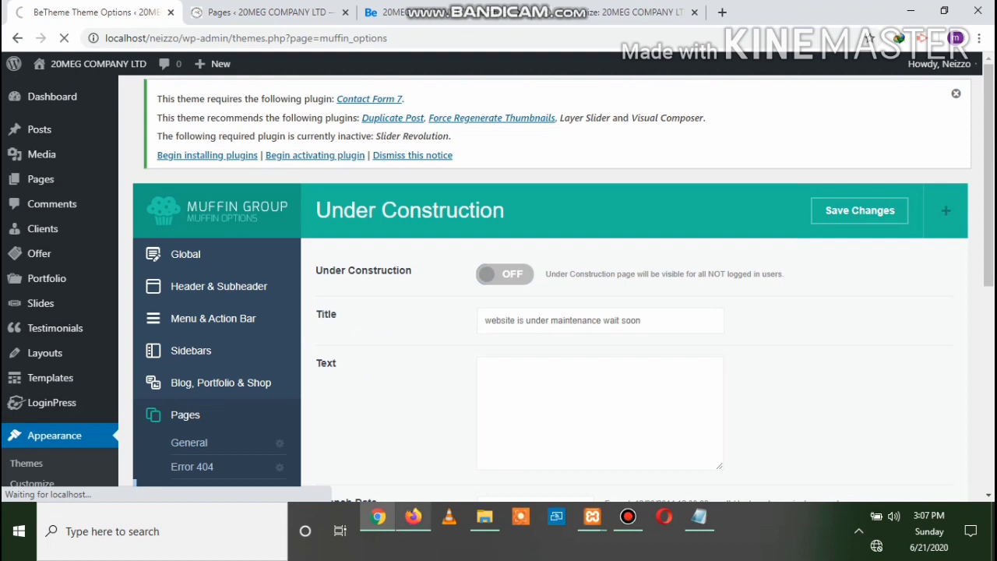
{"action": "mouse_move", "coordinate": [413, 517]}
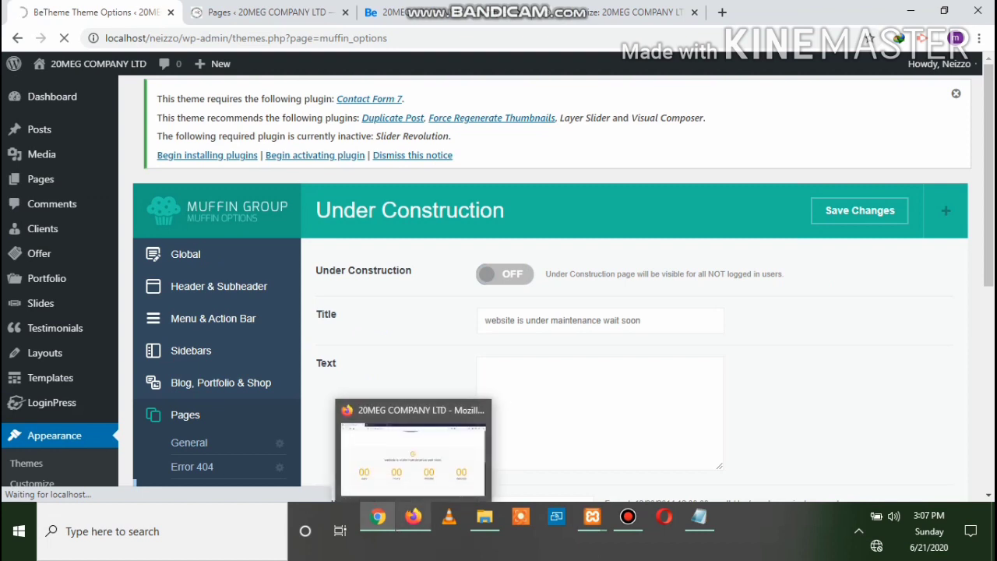
{"action": "left_click", "coordinate": [413, 517]}
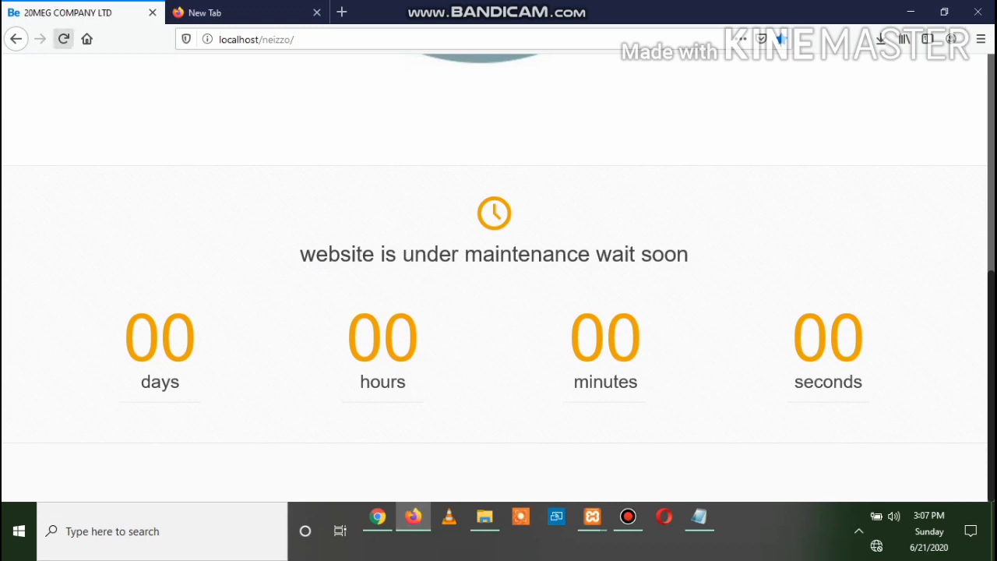
{"action": "left_click", "coordinate": [64, 39]}
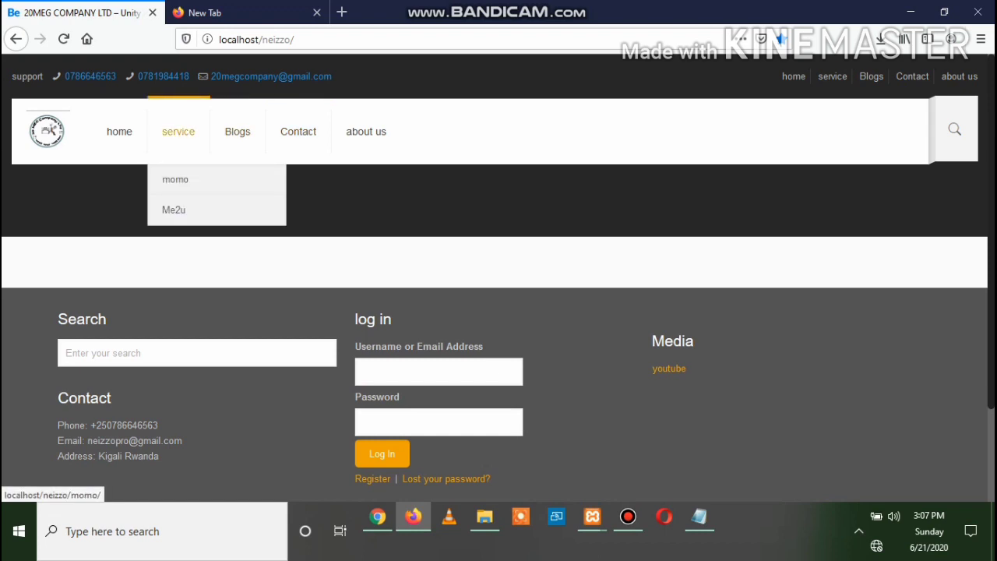
{"action": "left_click", "coordinate": [377, 517]}
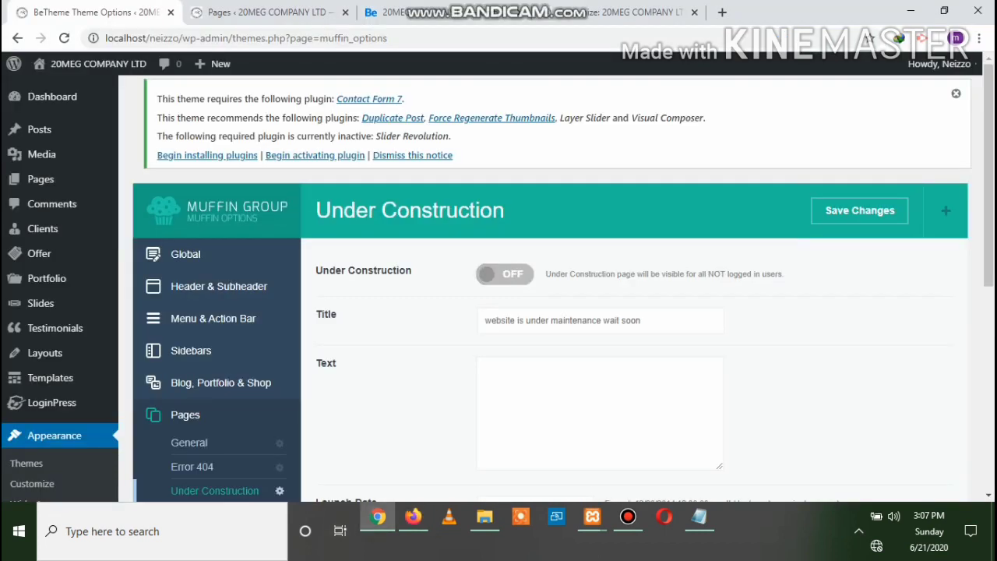
Open Footer > General and compare it with the live site's current footer columns
{"action": "scroll", "coordinate": [550, 289], "scroll_direction": "down", "scroll_amount": 2}
{"action": "scroll", "coordinate": [550, 288], "scroll_direction": "down", "scroll_amount": 1}
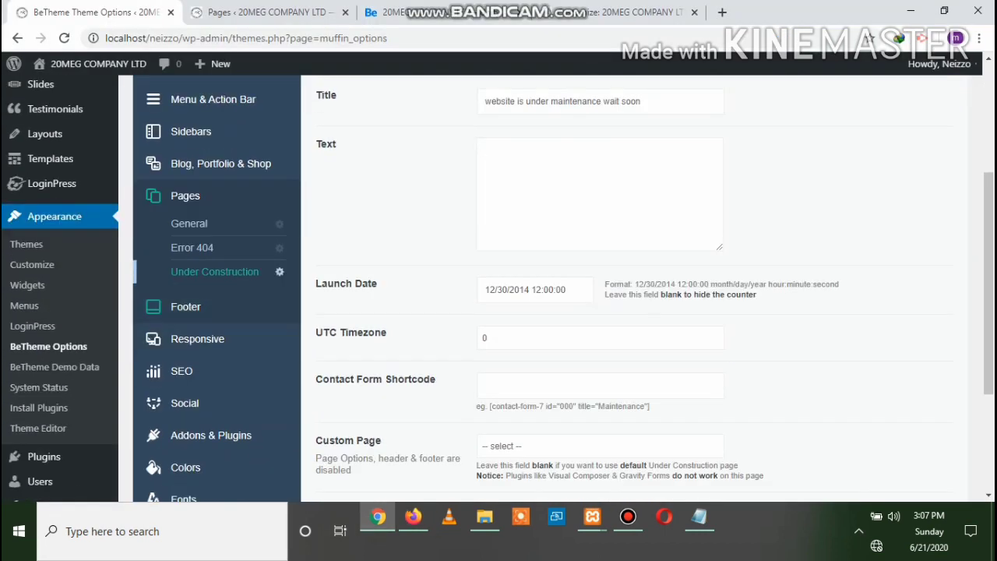
{"action": "left_click", "coordinate": [187, 311]}
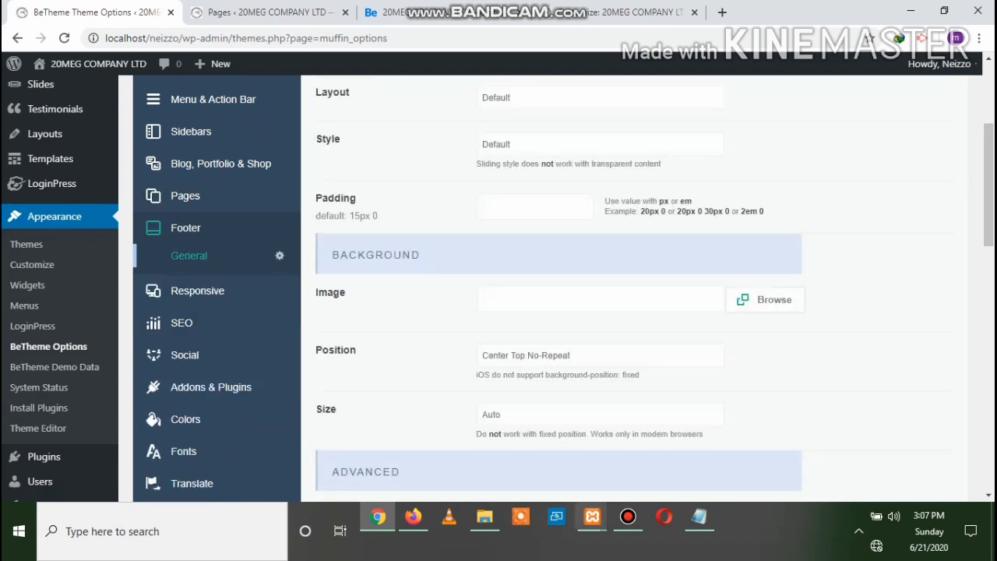
{"action": "left_click", "coordinate": [413, 516]}
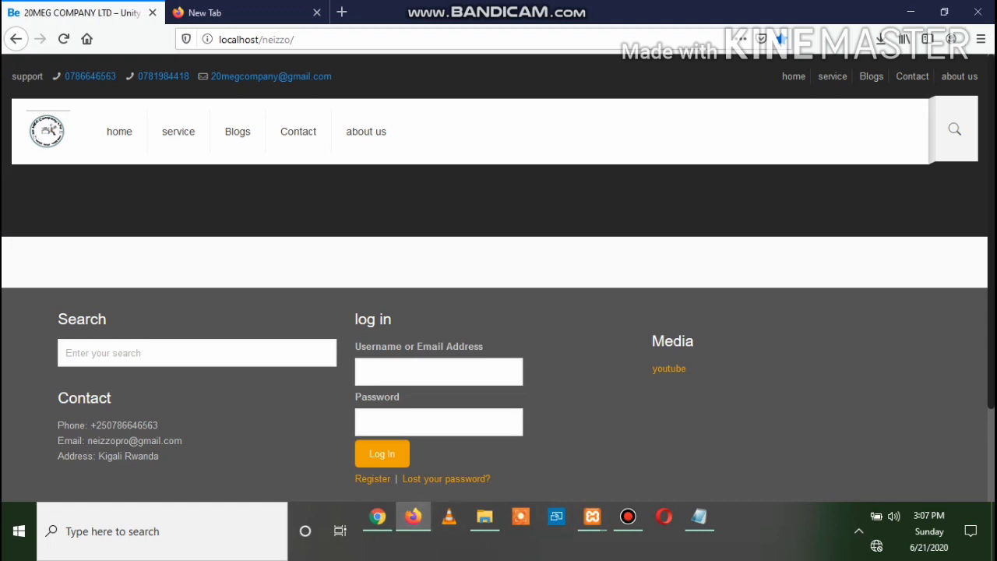
{"action": "mouse_move", "coordinate": [343, 269]}
{"action": "left_mouse_down"}
{"action": "mouse_move", "coordinate": [716, 436]}
{"action": "mouse_move", "coordinate": [538, 483]}
{"action": "mouse_move", "coordinate": [342, 268]}
{"action": "left_mouse_up"}
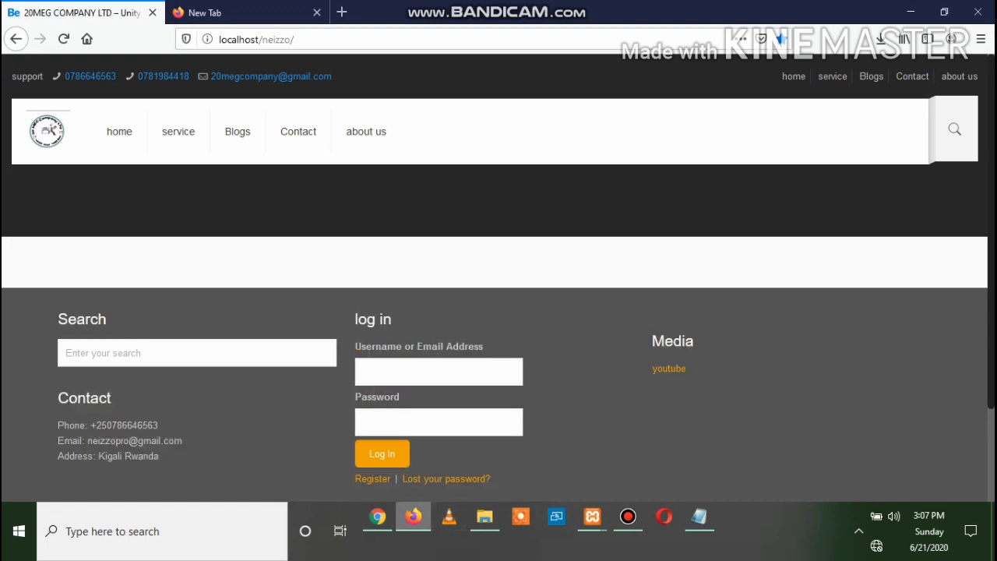
{"action": "left_click", "coordinate": [377, 516]}
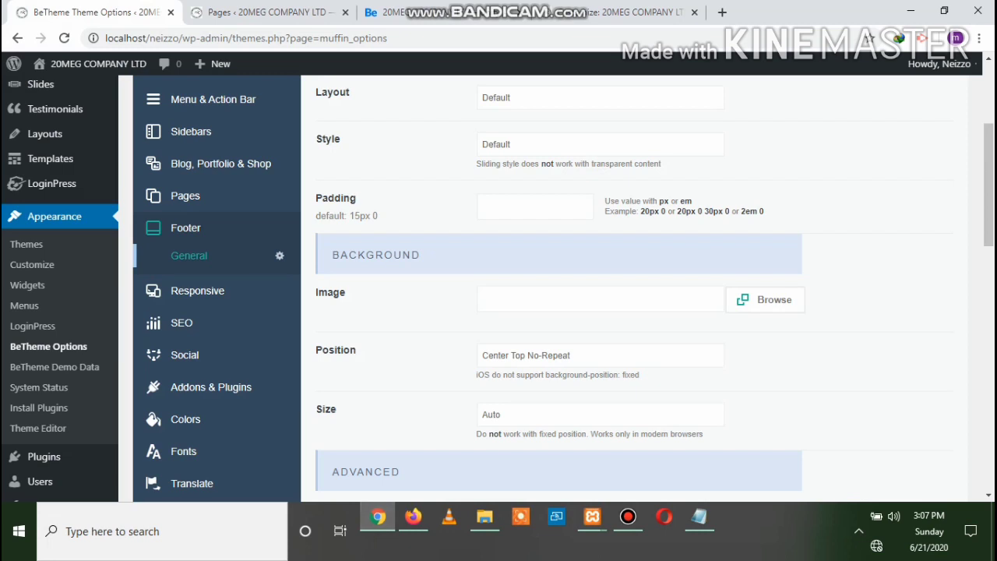
Set the footer layout to 1/3 1/3 1/3 and keep the Default style
{"action": "scroll", "coordinate": [546, 288], "scroll_direction": "up", "scroll_amount": 2}
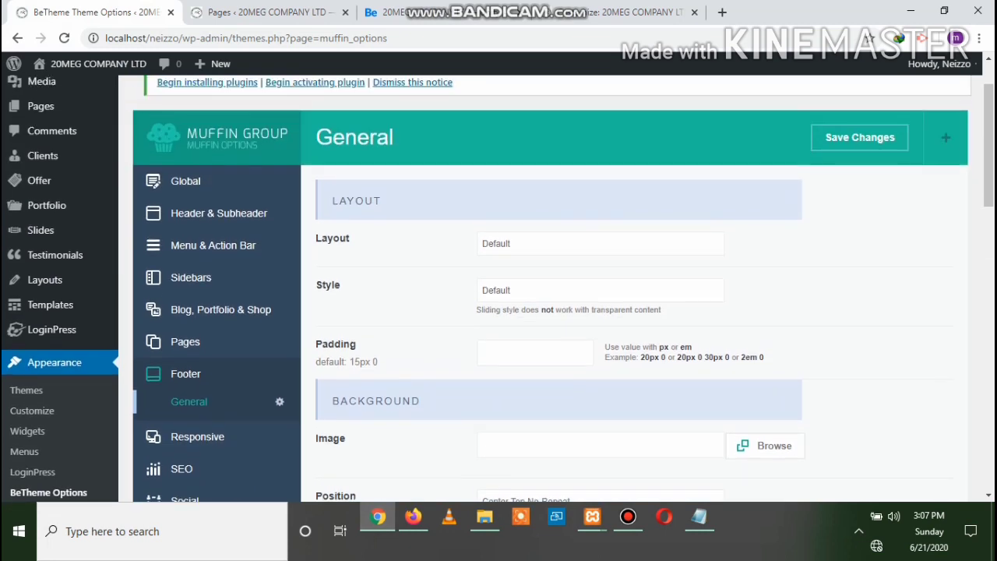
{"action": "left_click", "coordinate": [599, 244]}
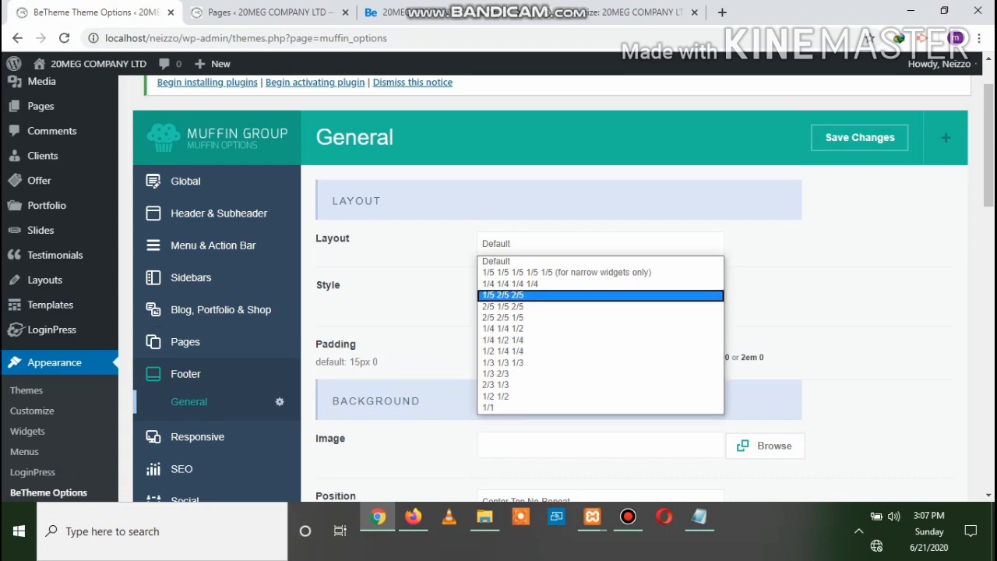
{"action": "left_click", "coordinate": [545, 363]}
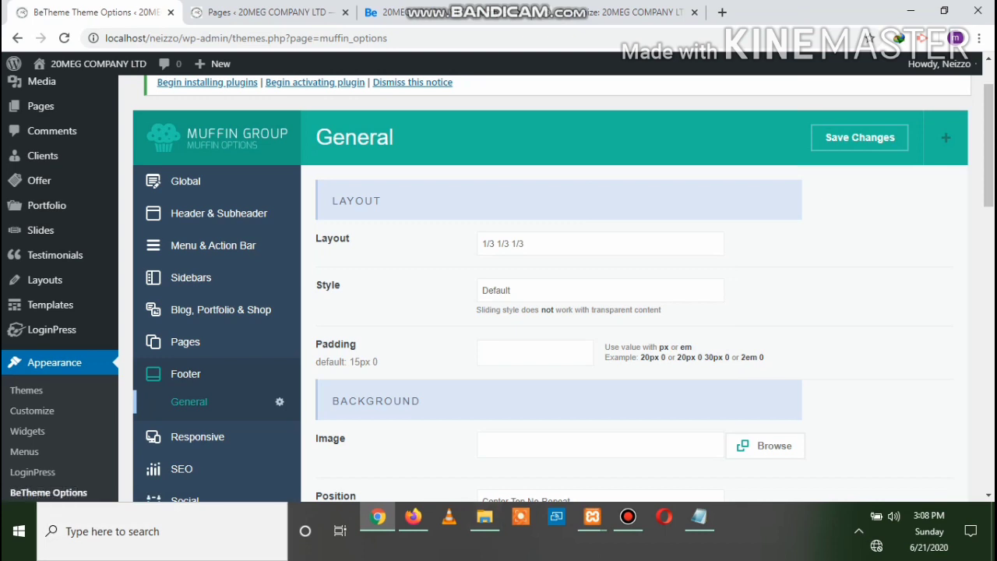
{"action": "left_click", "coordinate": [600, 291]}
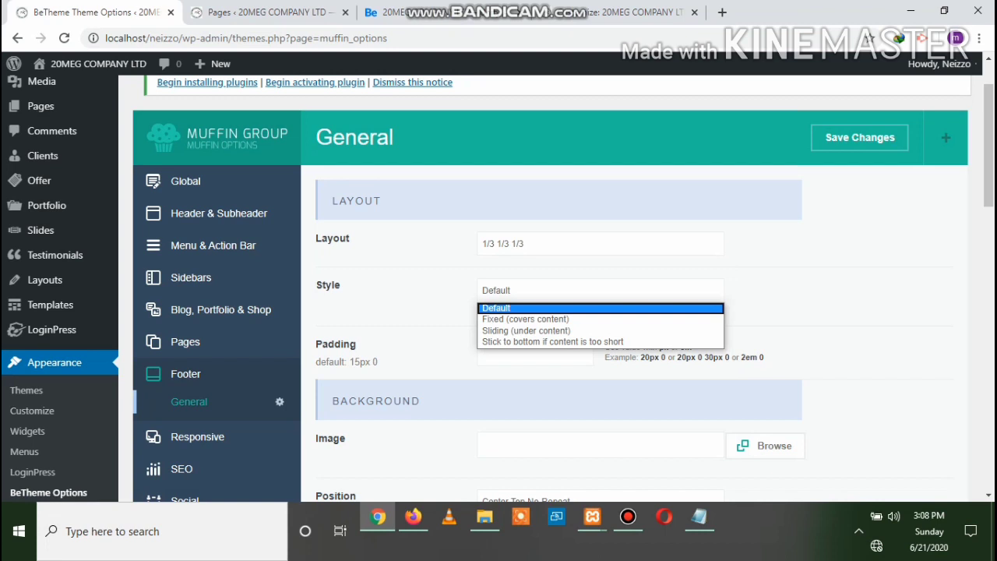
{"action": "key", "text": "Escape"}
Select the existing text in the Copyright field to replace it
{"action": "scroll", "coordinate": [546, 288], "scroll_direction": "down", "scroll_amount": 2}
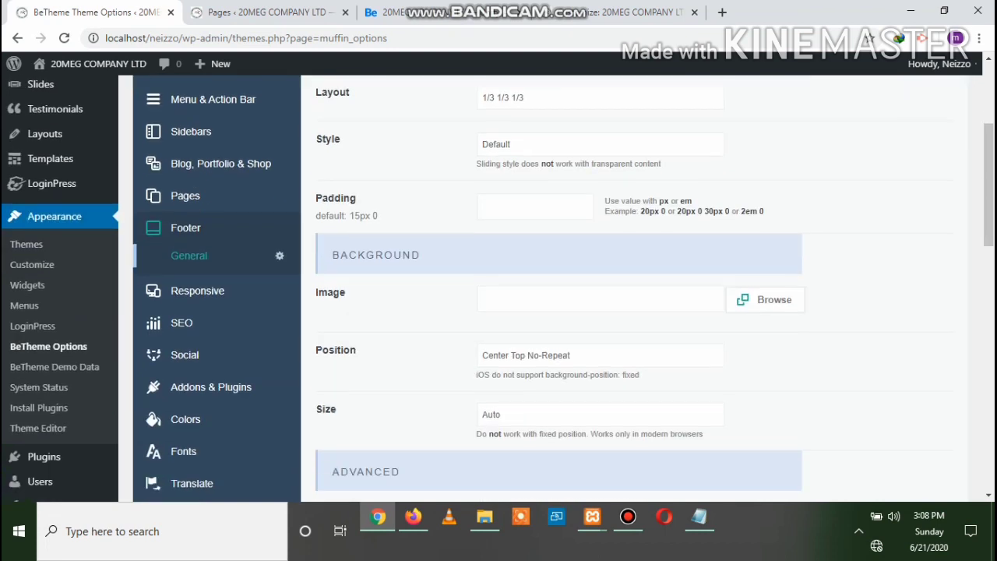
{"action": "scroll", "coordinate": [545, 288], "scroll_direction": "down", "scroll_amount": 1}
{"action": "scroll", "coordinate": [545, 288], "scroll_direction": "up", "scroll_amount": 1}
{"action": "scroll", "coordinate": [545, 288], "scroll_direction": "down", "scroll_amount": 4}
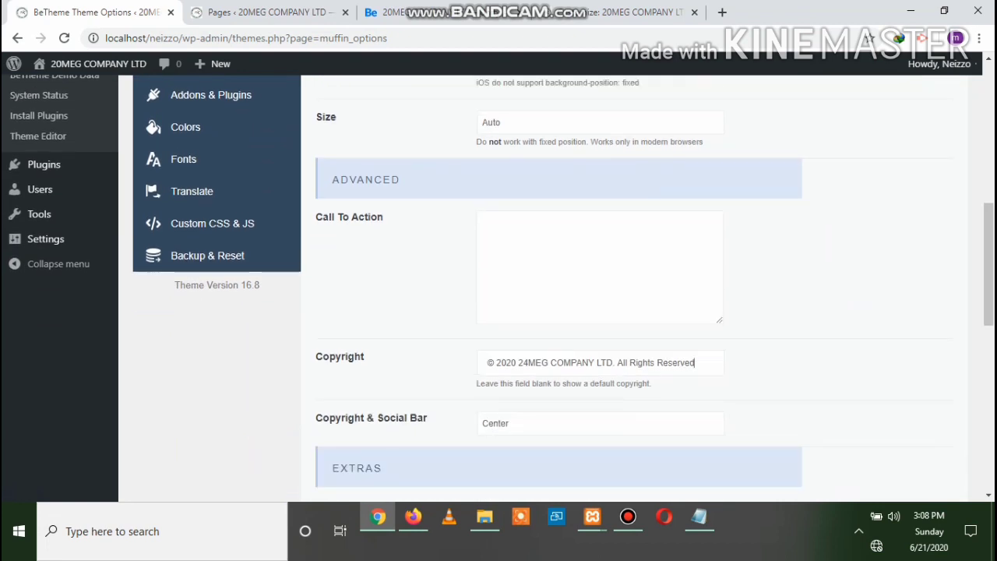
{"action": "left_click_drag", "start_coordinate": [695, 363], "coordinate": [486, 363]}
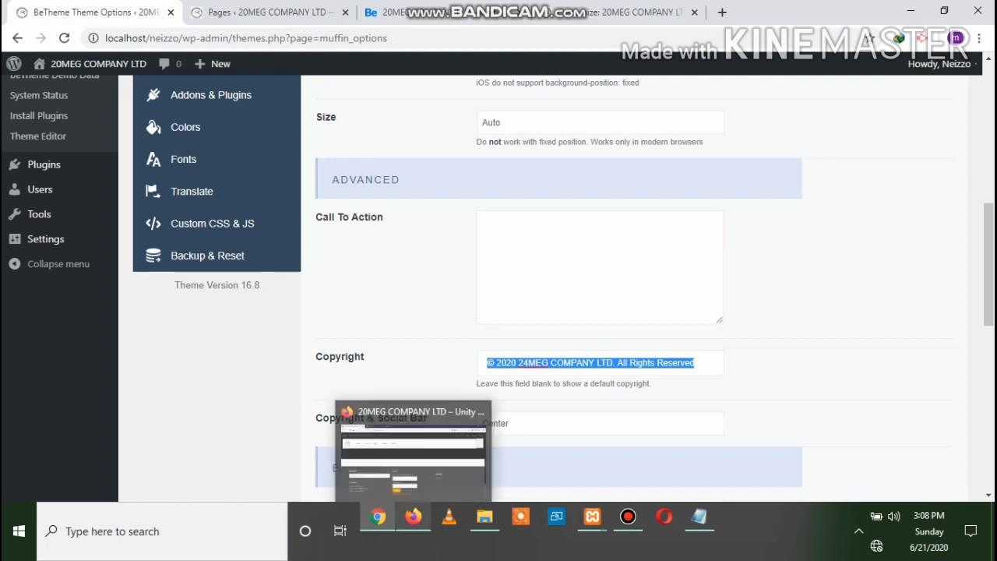
{"action": "left_click", "coordinate": [413, 517]}
{"action": "scroll", "coordinate": [499, 311], "scroll_direction": "down", "scroll_amount": 3}
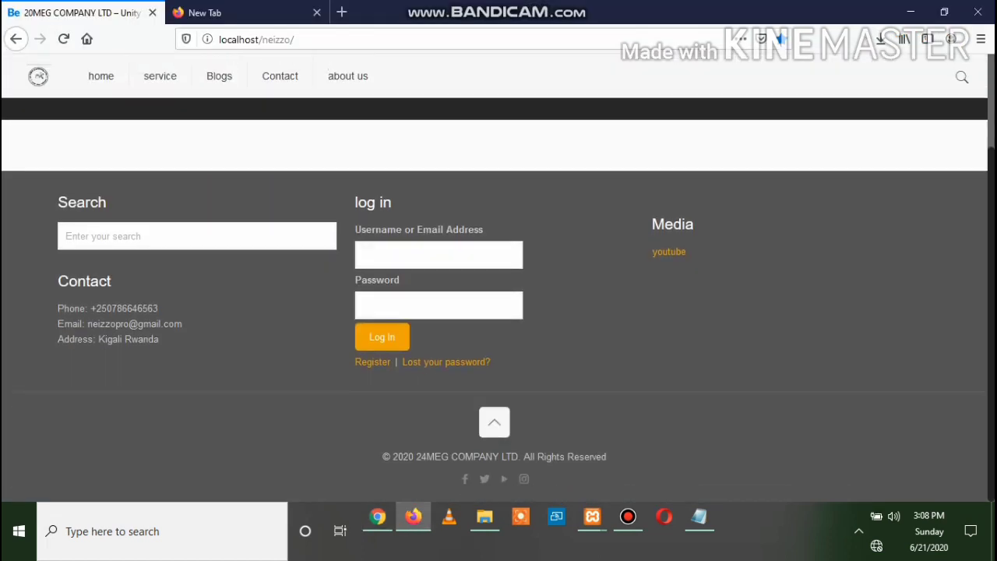
{"action": "left_click_drag", "start_coordinate": [382, 456], "coordinate": [609, 456]}
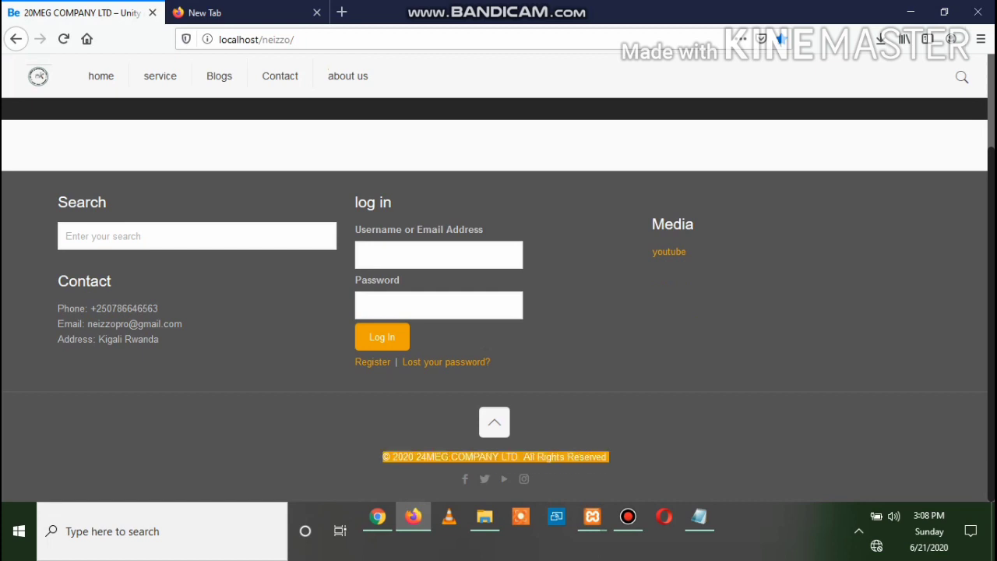
{"action": "left_click", "coordinate": [545, 457]}
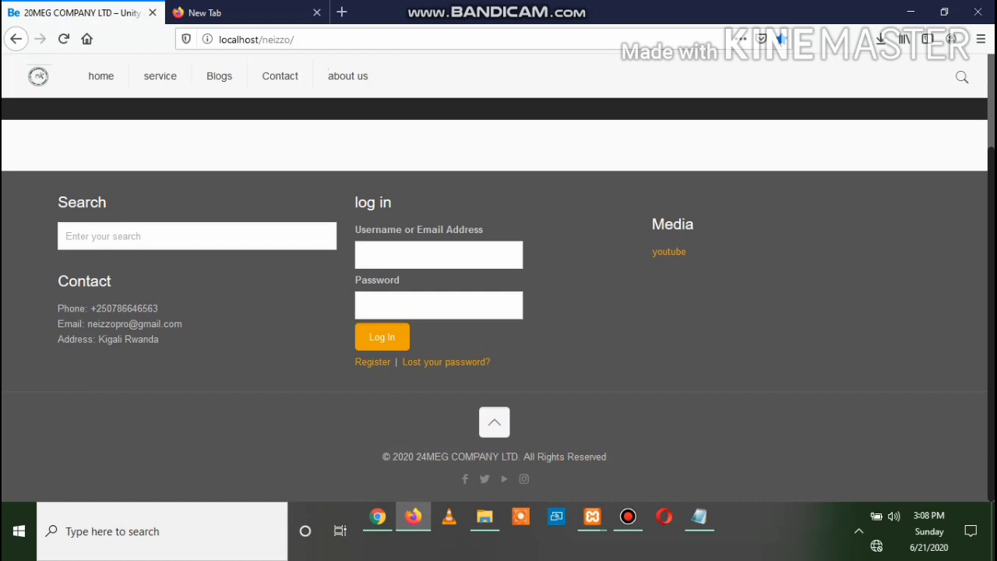
{"action": "left_click_drag", "start_coordinate": [609, 456], "coordinate": [382, 457]}
{"action": "left_click", "coordinate": [384, 457]}
{"action": "left_click_drag", "start_coordinate": [609, 456], "coordinate": [383, 456]}
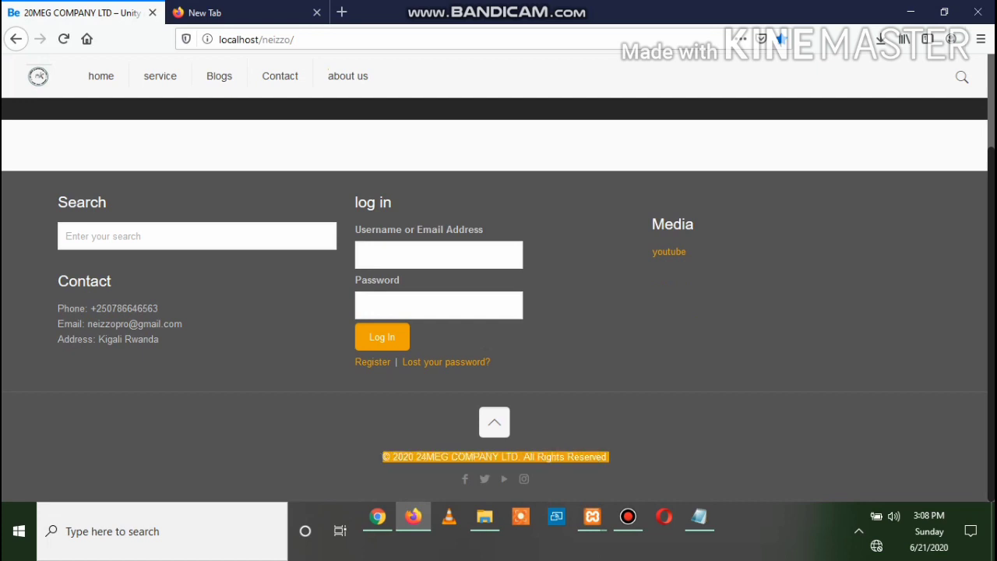
{"action": "left_click", "coordinate": [384, 457]}
{"action": "left_click_drag", "start_coordinate": [609, 457], "coordinate": [382, 456]}
{"action": "left_click", "coordinate": [377, 516]}
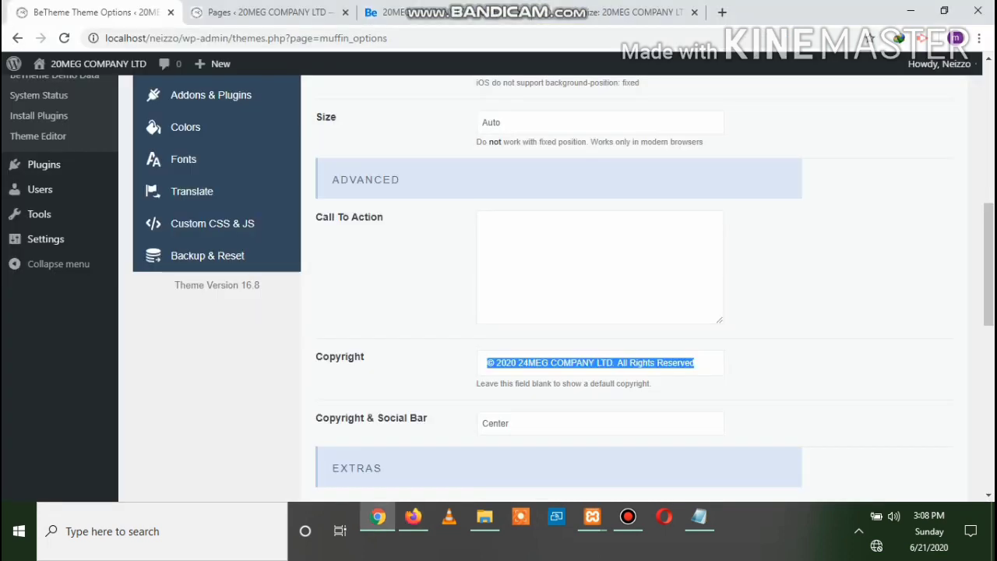
Keep the Copyright & Social Bar at Center and save the footer settings
{"action": "left_click", "coordinate": [405, 312]}
{"action": "scroll", "coordinate": [405, 311], "scroll_direction": "down", "scroll_amount": 3}
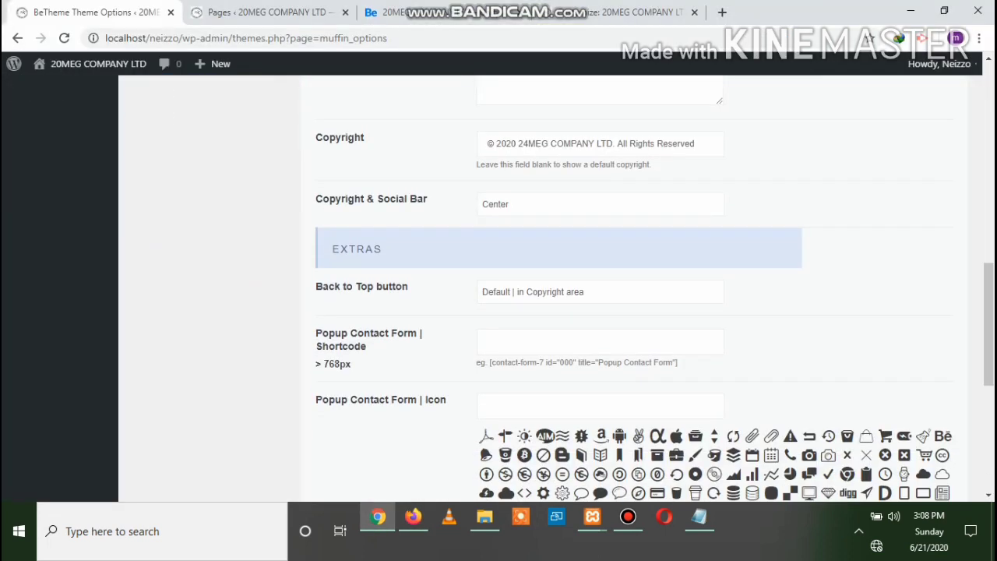
{"action": "scroll", "coordinate": [405, 312], "scroll_direction": "up", "scroll_amount": 1}
{"action": "left_click", "coordinate": [600, 277]}
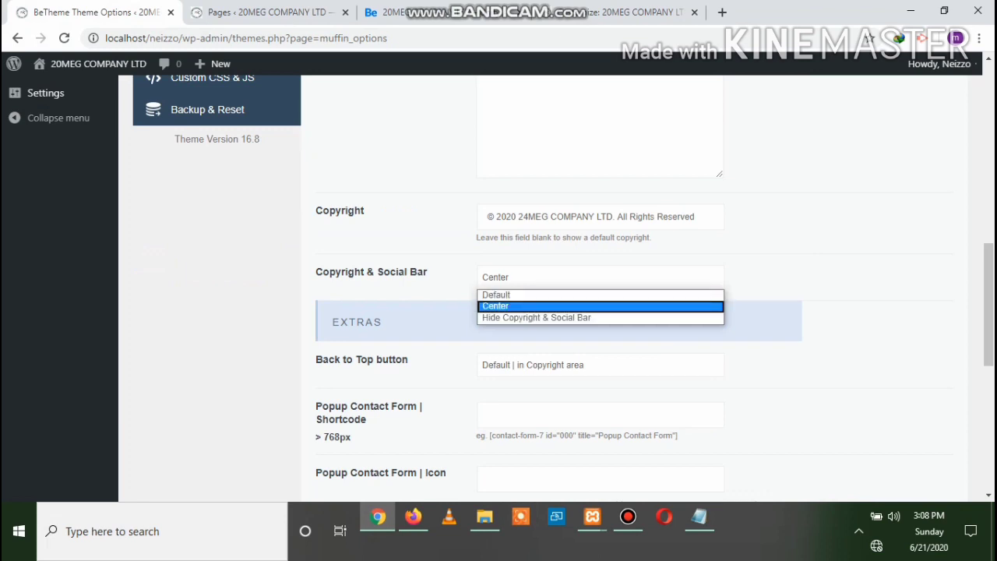
{"action": "left_click", "coordinate": [599, 277]}
{"action": "scroll", "coordinate": [600, 277], "scroll_direction": "up", "scroll_amount": 8}
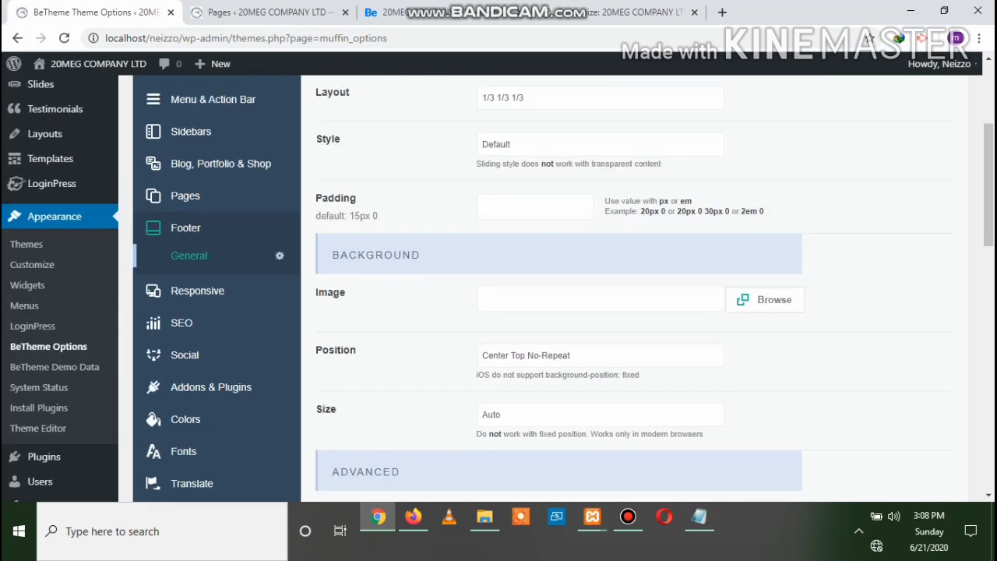
{"action": "left_click", "coordinate": [860, 211]}
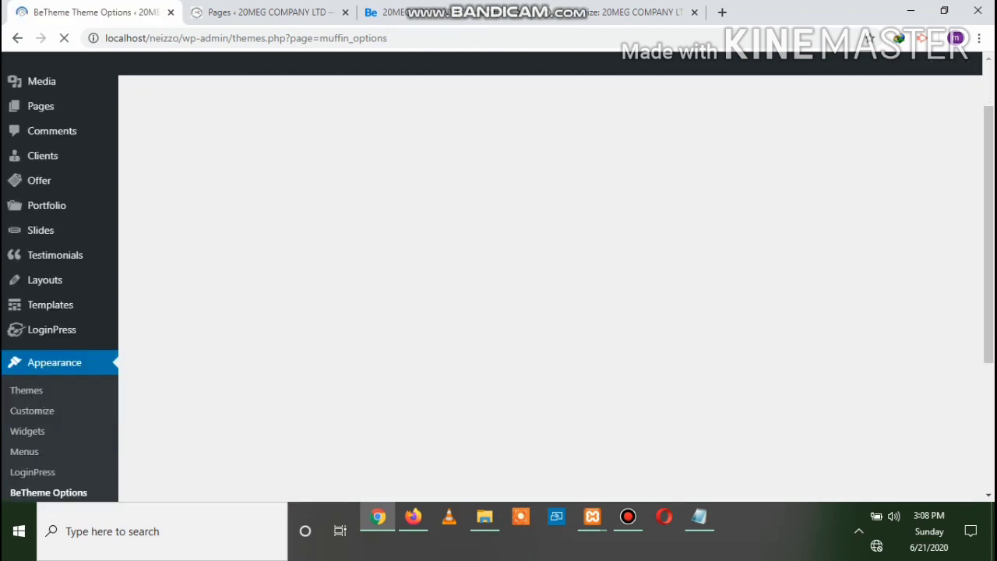
Scroll through the saved footer options, then open the Responsive settings
{"action": "scroll", "coordinate": [550, 288], "scroll_direction": "up", "scroll_amount": 1}
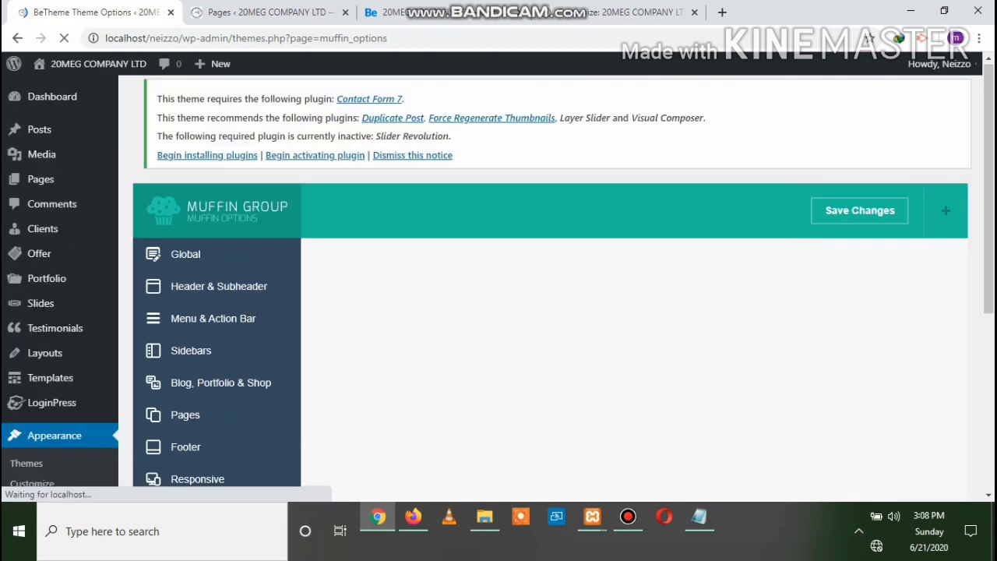
{"action": "scroll", "coordinate": [550, 288], "scroll_direction": "down", "scroll_amount": 3}
{"action": "scroll", "coordinate": [549, 288], "scroll_direction": "down", "scroll_amount": 1}
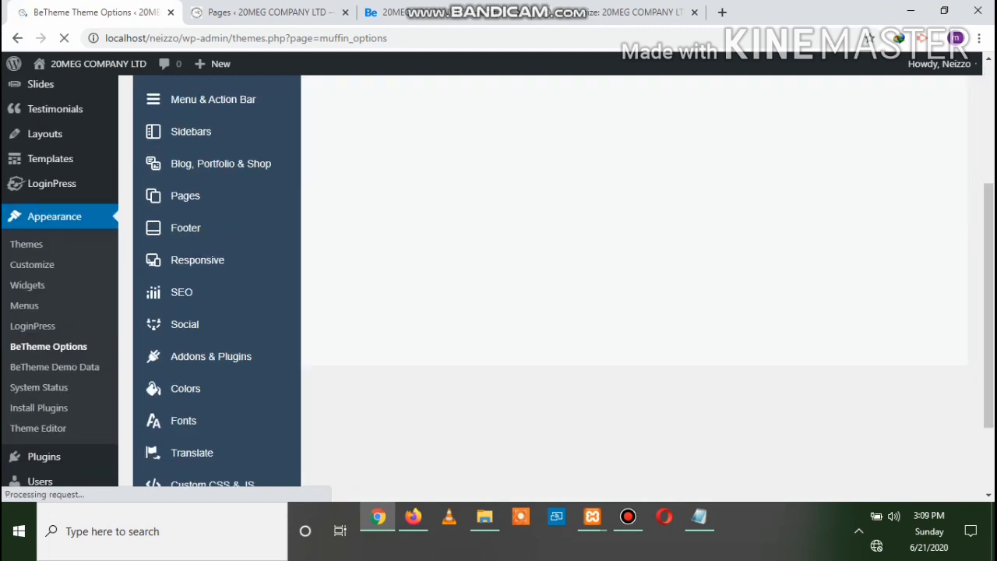
{"action": "scroll", "coordinate": [550, 288], "scroll_direction": "down", "scroll_amount": 2}
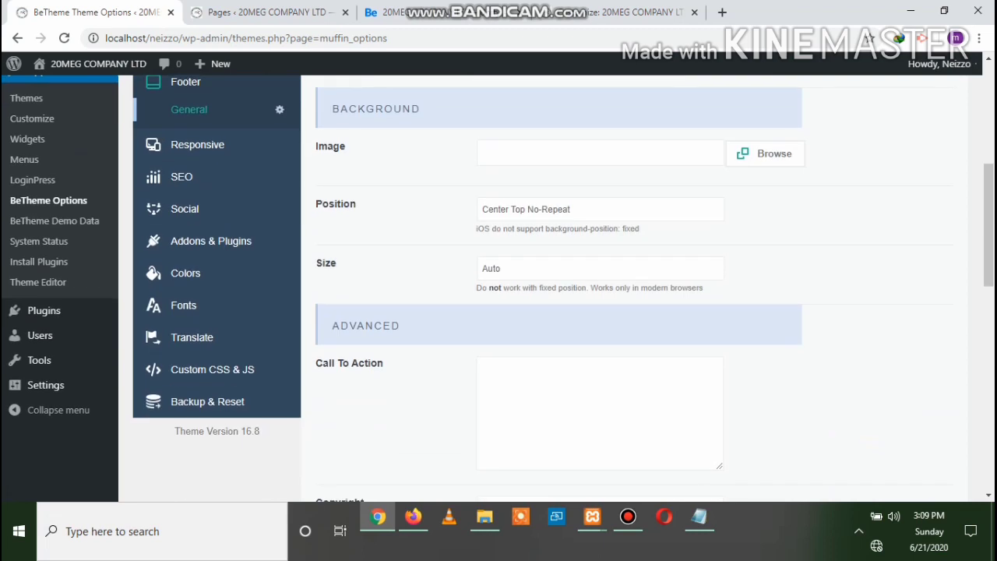
{"action": "scroll", "coordinate": [550, 288], "scroll_direction": "up", "scroll_amount": 1}
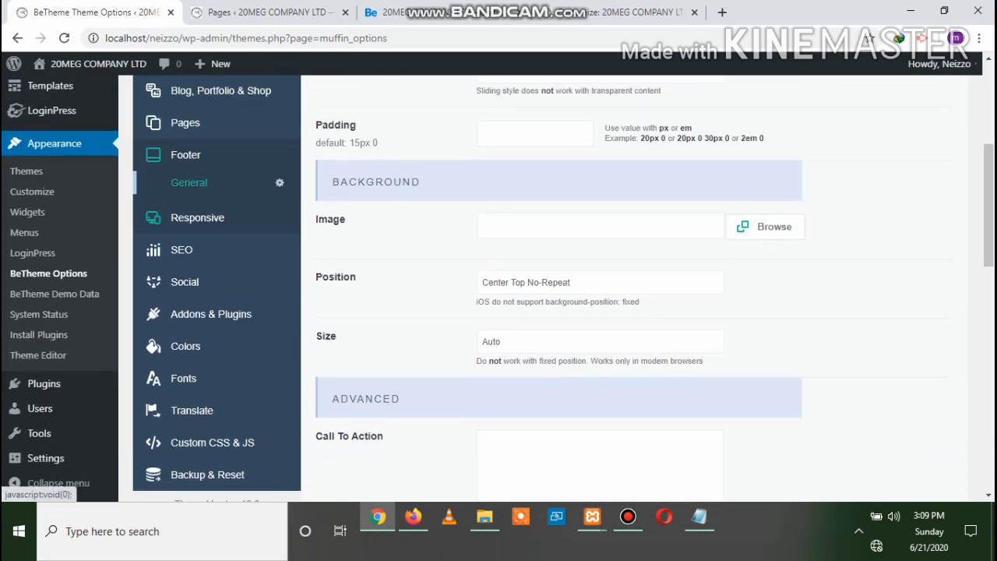
{"action": "left_click", "coordinate": [197, 217]}
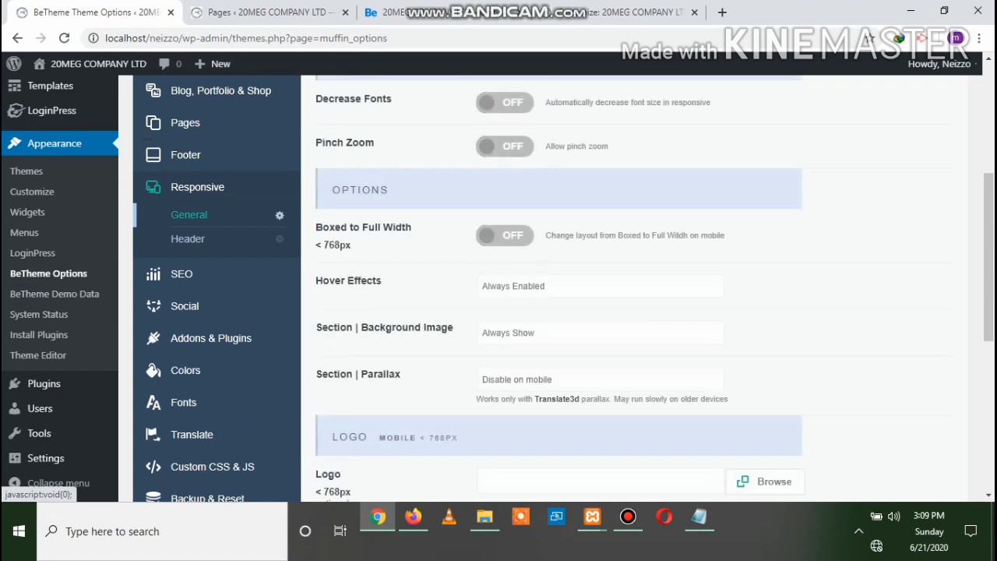
Look through BeTheme's Responsive Header options, then open the SEO General settings
{"action": "scroll", "coordinate": [546, 312], "scroll_direction": "up", "scroll_amount": 3}
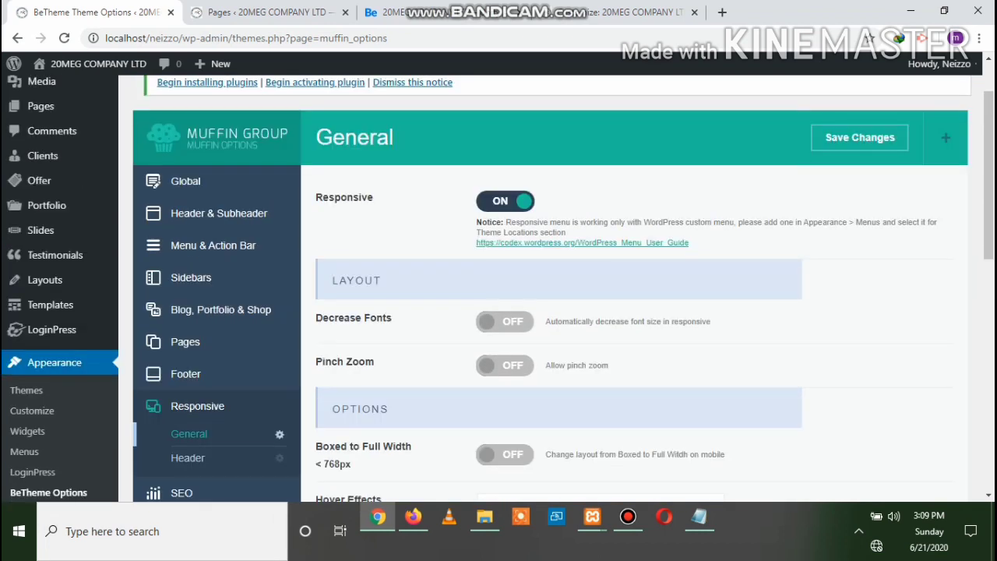
{"action": "scroll", "coordinate": [545, 312], "scroll_direction": "down", "scroll_amount": 2}
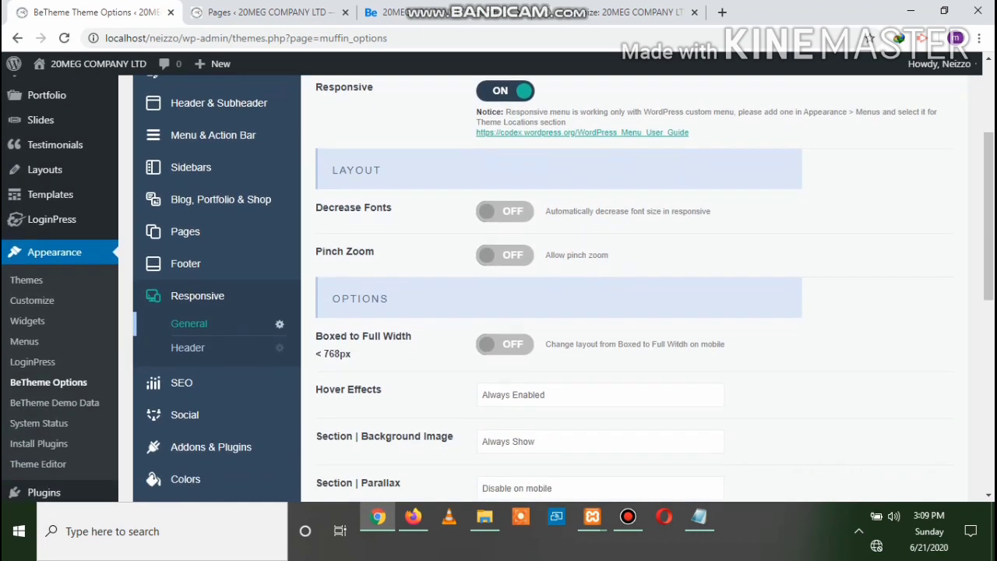
{"action": "left_click", "coordinate": [187, 311]}
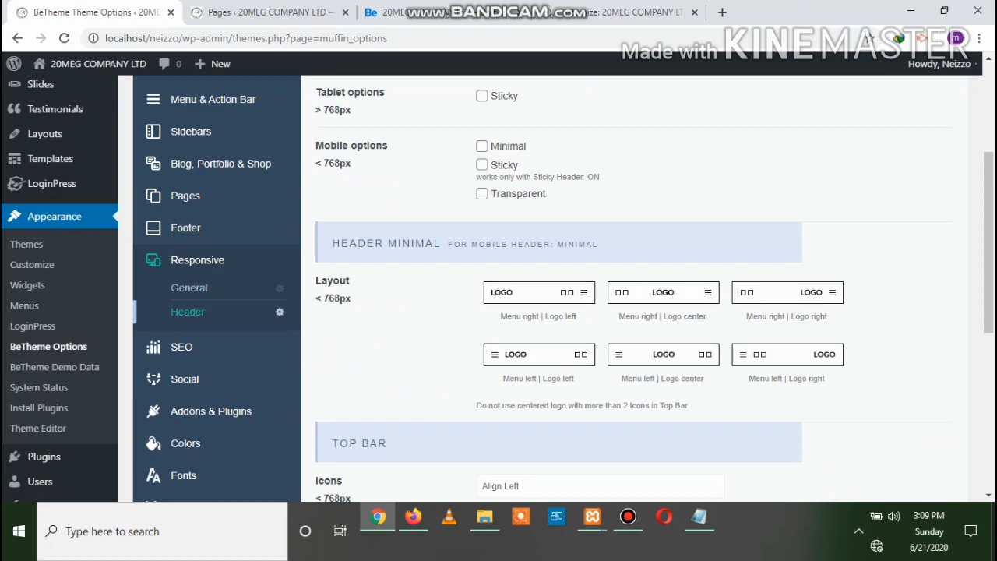
{"action": "scroll", "coordinate": [546, 296], "scroll_direction": "up", "scroll_amount": 1}
{"action": "scroll", "coordinate": [545, 296], "scroll_direction": "up", "scroll_amount": 1}
{"action": "scroll", "coordinate": [545, 296], "scroll_direction": "down", "scroll_amount": 5}
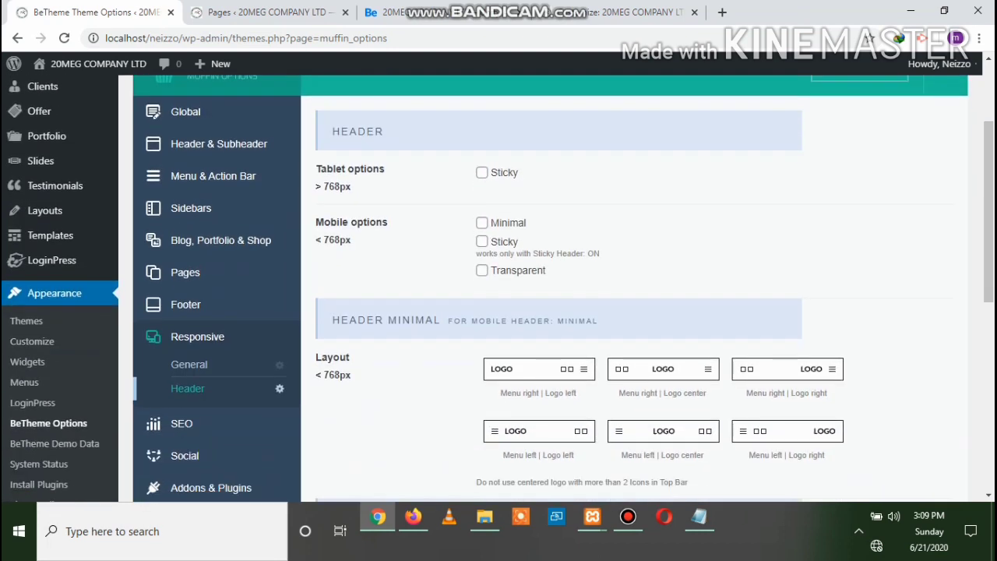
{"action": "scroll", "coordinate": [545, 296], "scroll_direction": "down", "scroll_amount": 2}
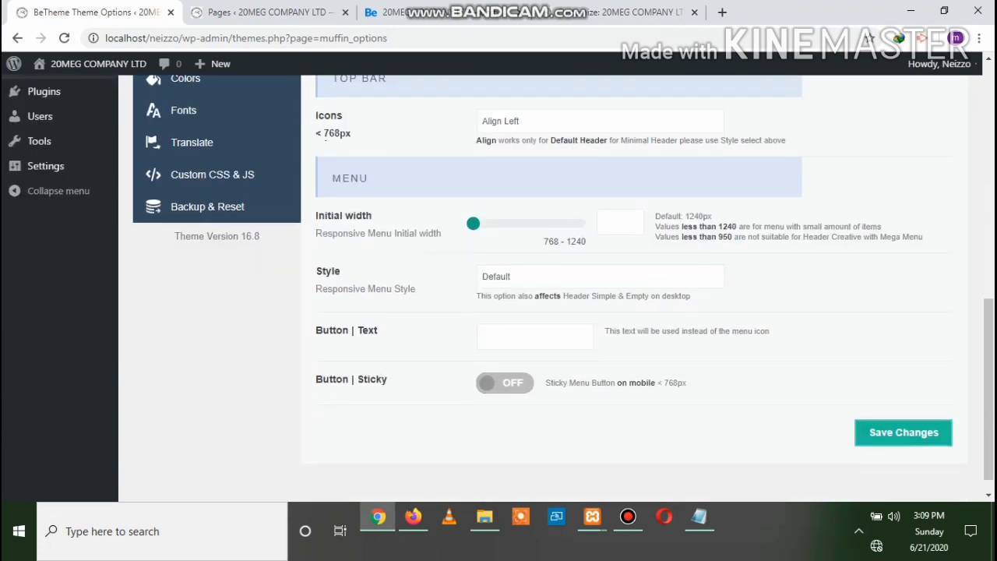
{"action": "scroll", "coordinate": [182, 345], "scroll_direction": "up", "scroll_amount": 1}
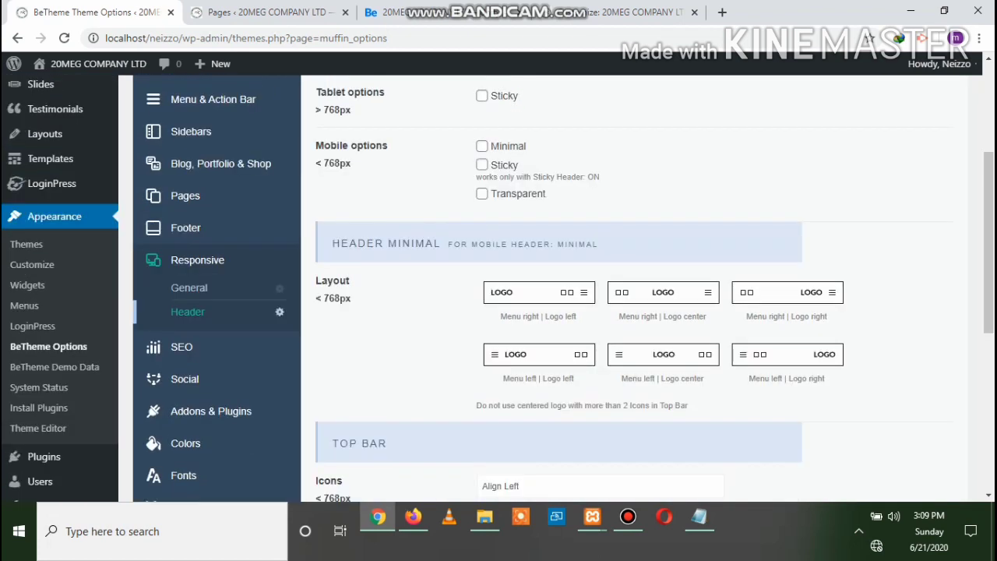
{"action": "left_click", "coordinate": [182, 345]}
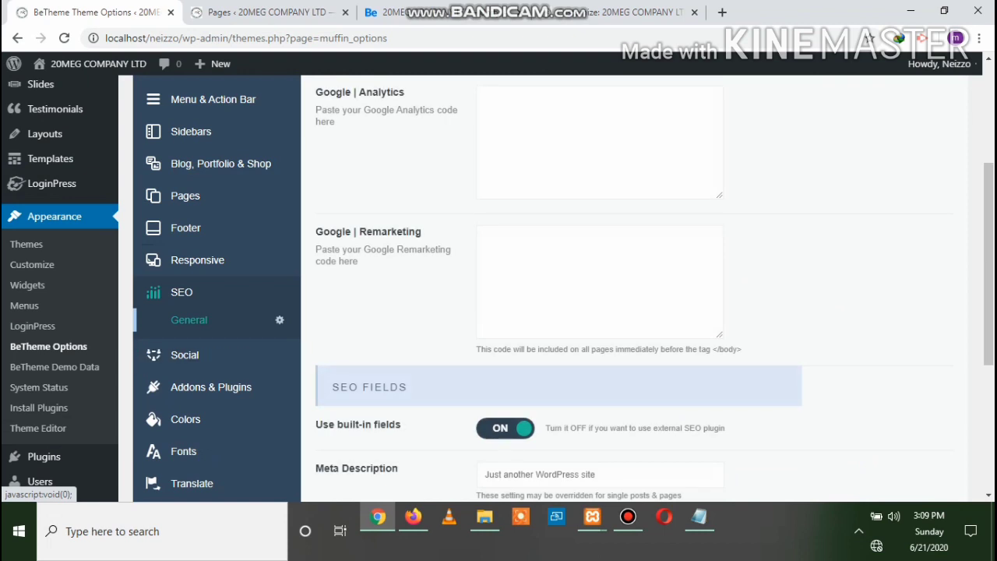
Open BeTheme's Social General options and select the YouTube and Twitter link values
{"action": "scroll", "coordinate": [499, 288], "scroll_direction": "up", "scroll_amount": 3}
{"action": "scroll", "coordinate": [499, 288], "scroll_direction": "down", "scroll_amount": 5}
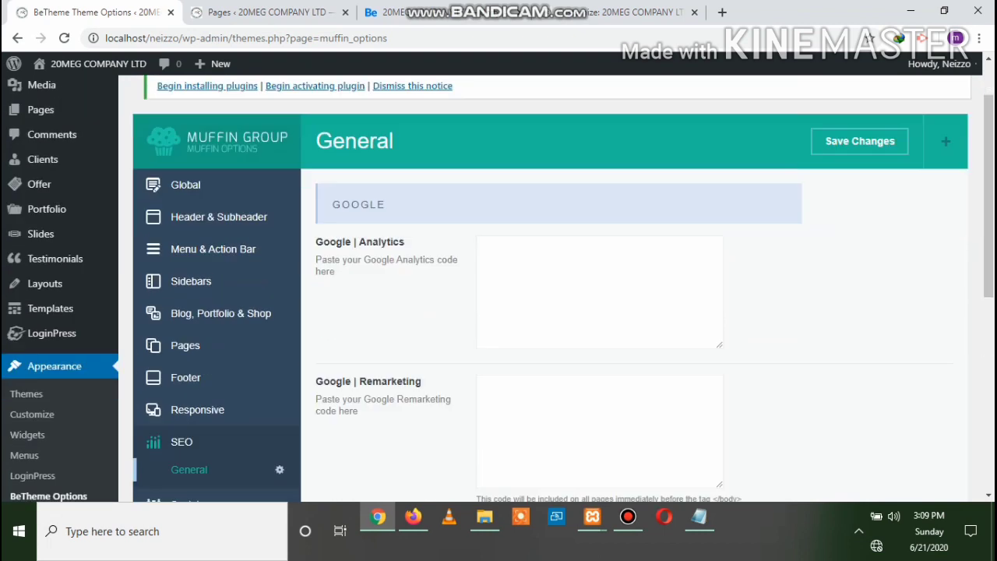
{"action": "scroll", "coordinate": [499, 288], "scroll_direction": "down", "scroll_amount": 1}
{"action": "scroll", "coordinate": [499, 288], "scroll_direction": "up", "scroll_amount": 1}
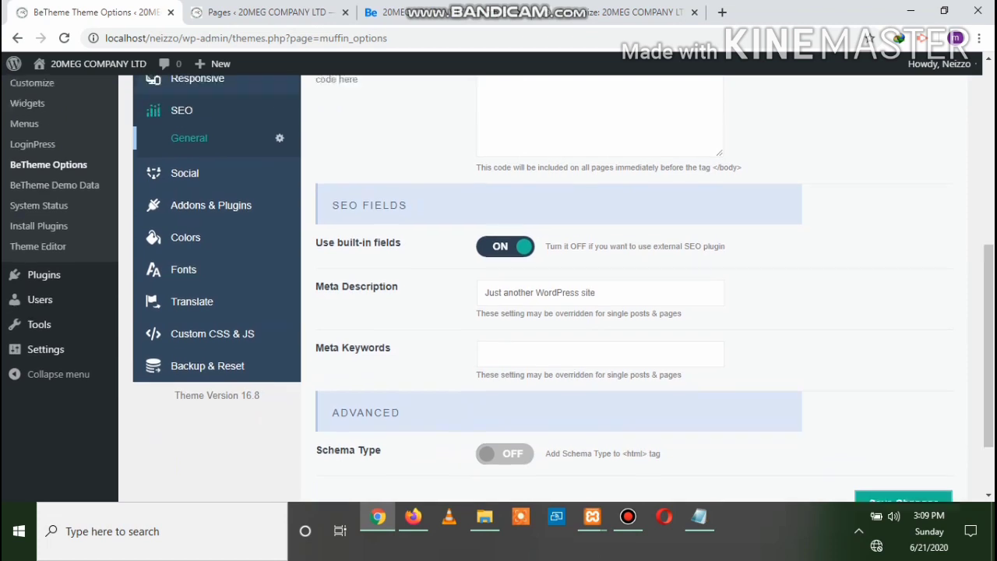
{"action": "left_click", "coordinate": [185, 208]}
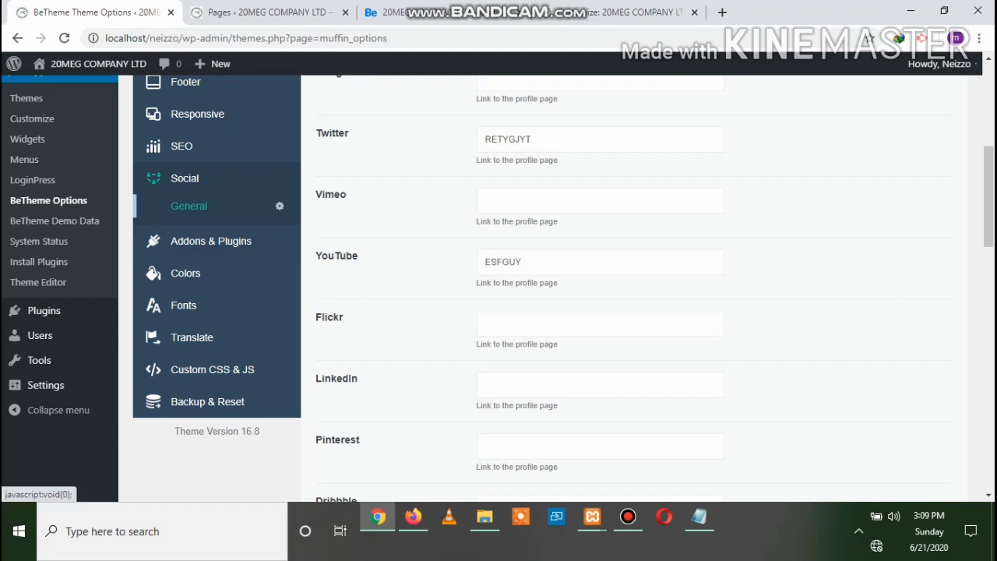
{"action": "key", "text": "ctrl+a"}
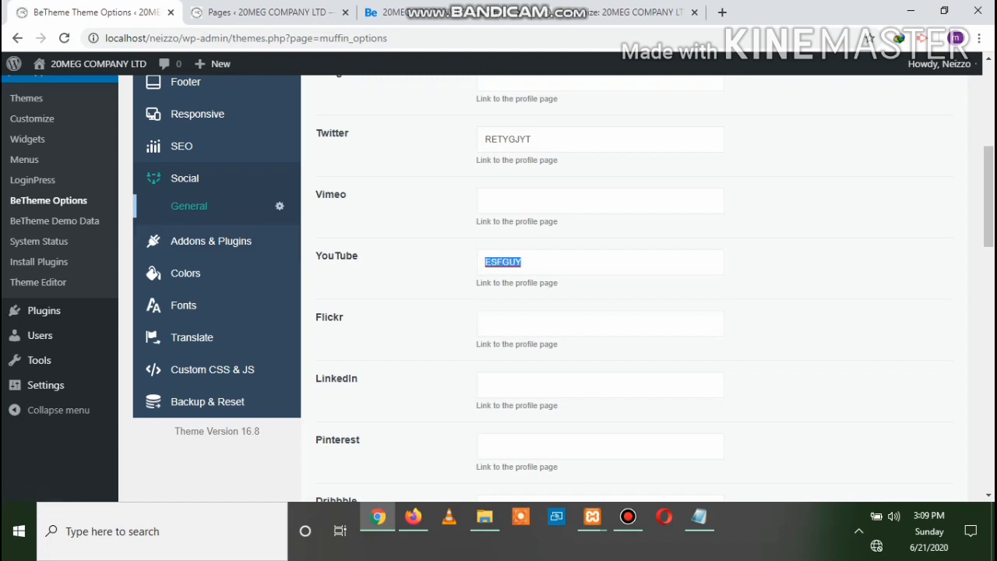
{"action": "left_click", "coordinate": [531, 139]}
{"action": "key", "text": "ctrl+a"}
{"action": "scroll", "coordinate": [545, 288], "scroll_direction": "up", "scroll_amount": 3}
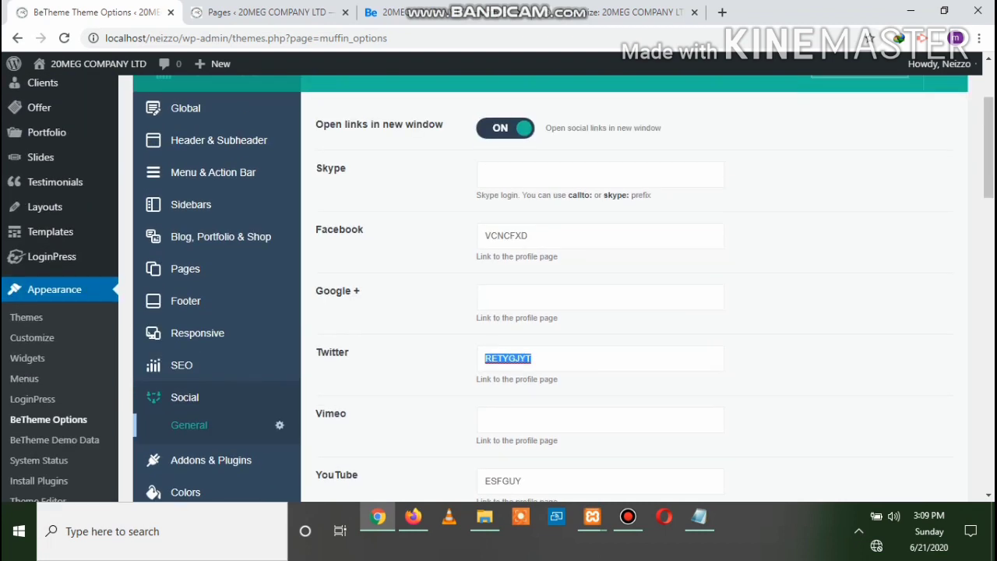
Step through the Skype, Facebook, Twitter and YouTube profile fields to check their links
{"action": "left_click", "coordinate": [546, 236]}
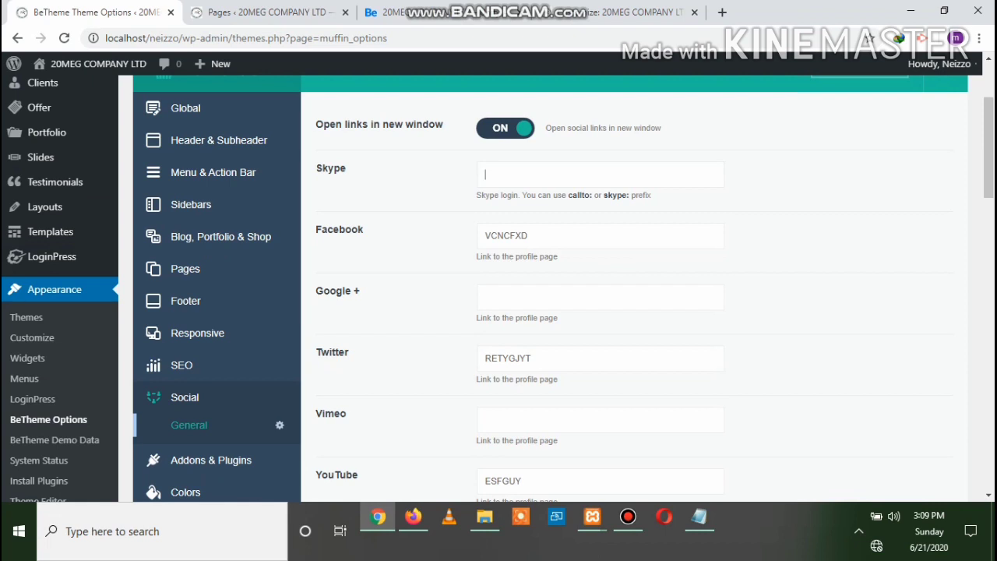
{"action": "key", "text": "Tab"}
{"action": "scroll", "coordinate": [545, 288], "scroll_direction": "down", "scroll_amount": 1}
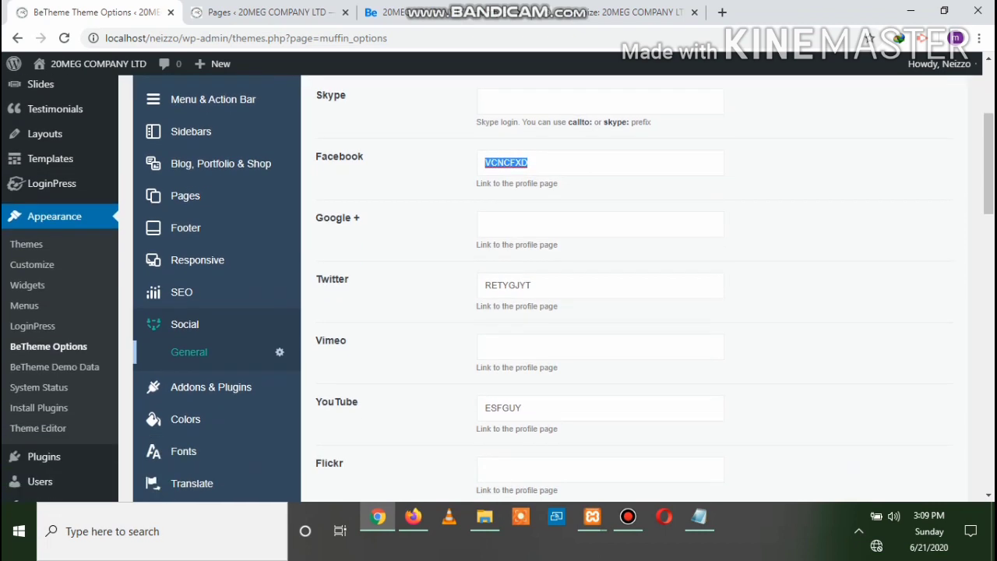
{"action": "key", "text": "Tab"}
{"action": "scroll", "coordinate": [545, 288], "scroll_direction": "down", "scroll_amount": 2}
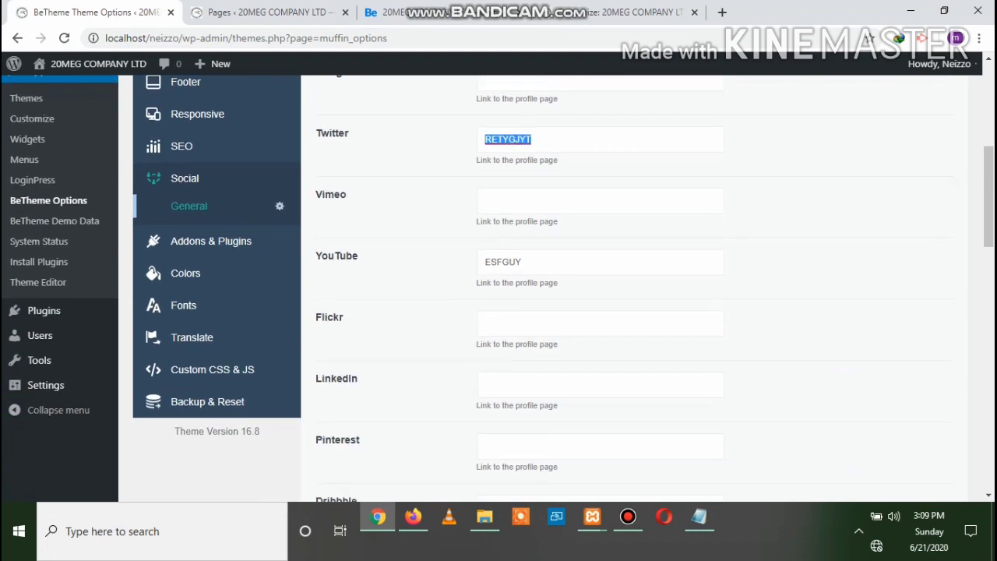
{"action": "key", "text": "Tab"}
{"action": "key", "text": "Tab"}
{"action": "scroll", "coordinate": [546, 288], "scroll_direction": "down", "scroll_amount": 1}
{"action": "scroll", "coordinate": [545, 288], "scroll_direction": "up", "scroll_amount": 4}
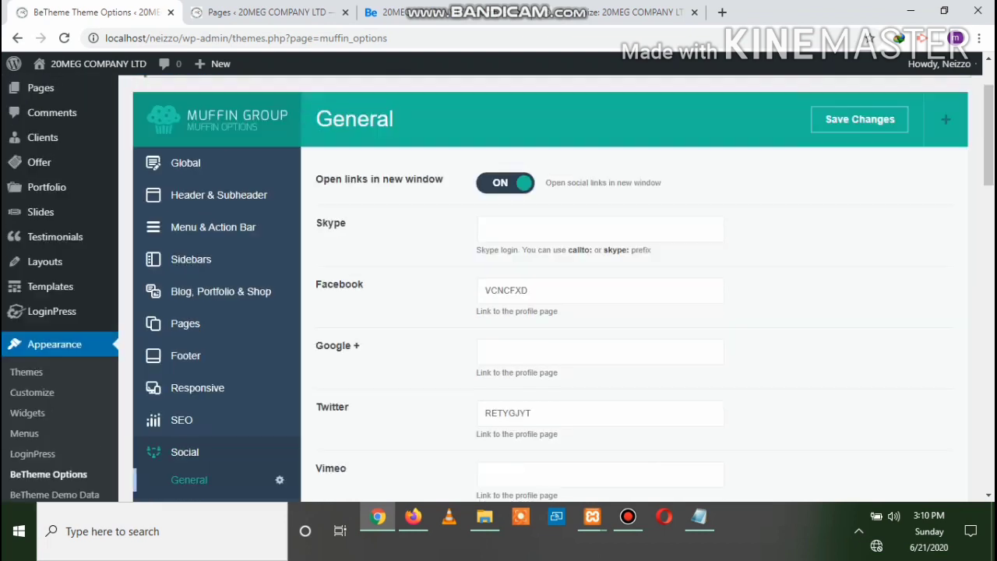
{"action": "scroll", "coordinate": [545, 288], "scroll_direction": "up", "scroll_amount": 1}
Save the BeTheme Social options, then reload the live site's front page in Firefox
{"action": "left_click", "coordinate": [859, 211]}
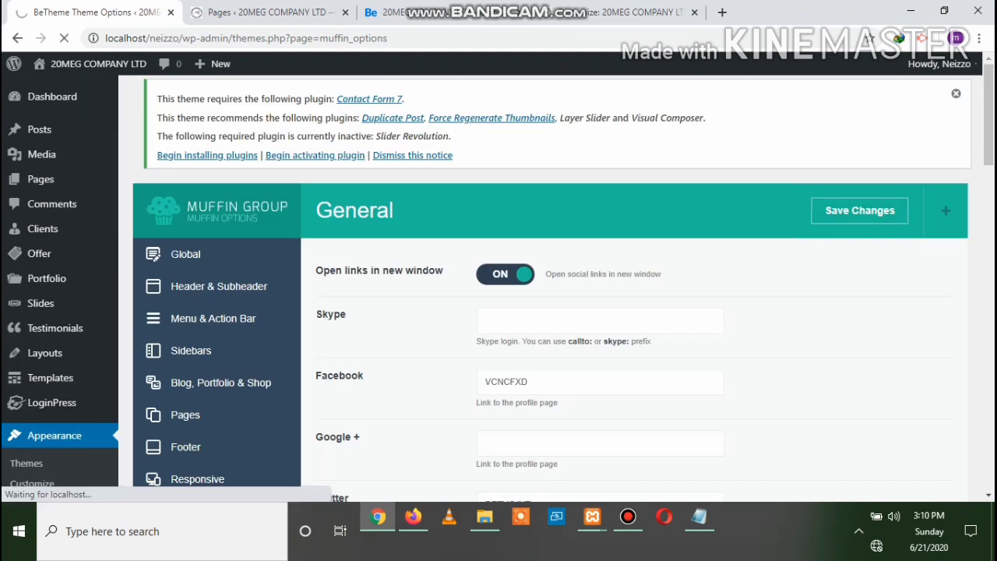
{"action": "left_click", "coordinate": [412, 517]}
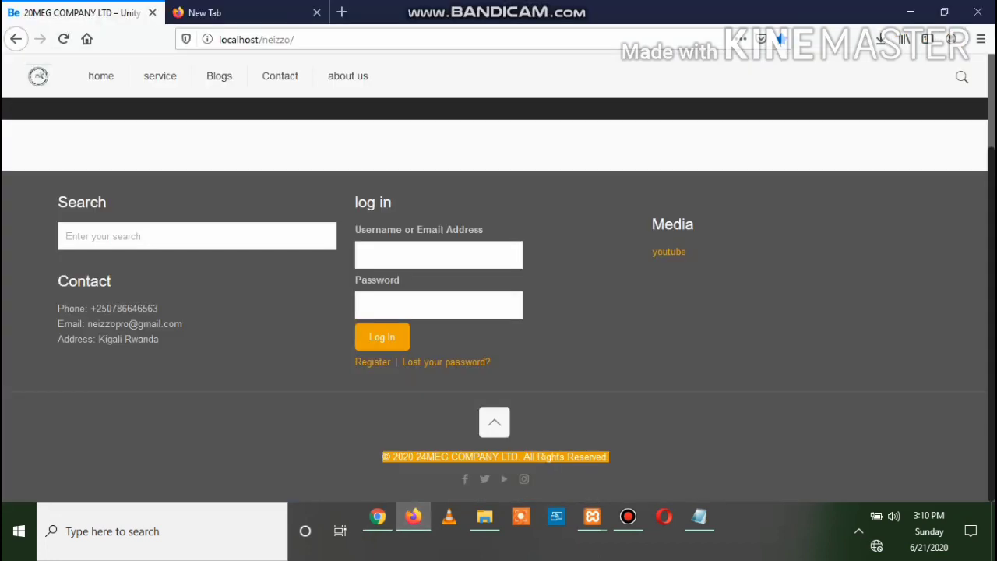
{"action": "scroll", "coordinate": [498, 280], "scroll_direction": "up", "scroll_amount": 2}
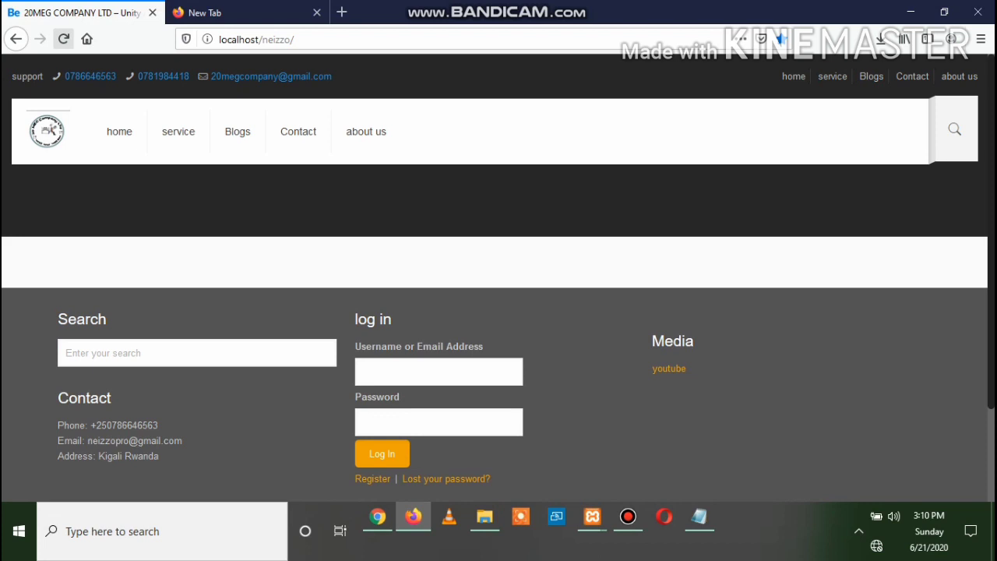
{"action": "left_click", "coordinate": [64, 39]}
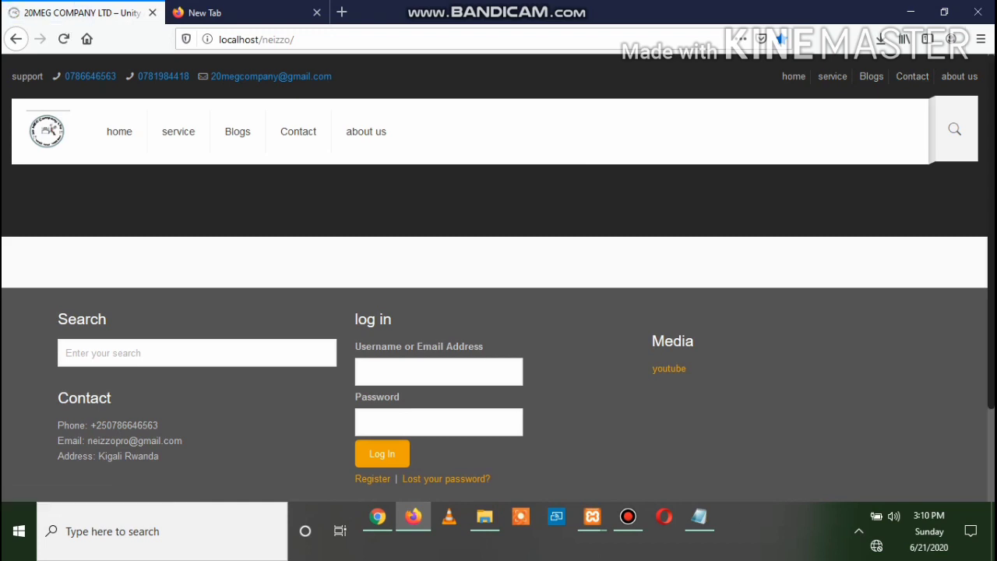
In BeTheme Options, go via Addons & Plugins to the Colors › General page with Custom Skin and One Color #2991D6
{"action": "left_click", "coordinate": [377, 516]}
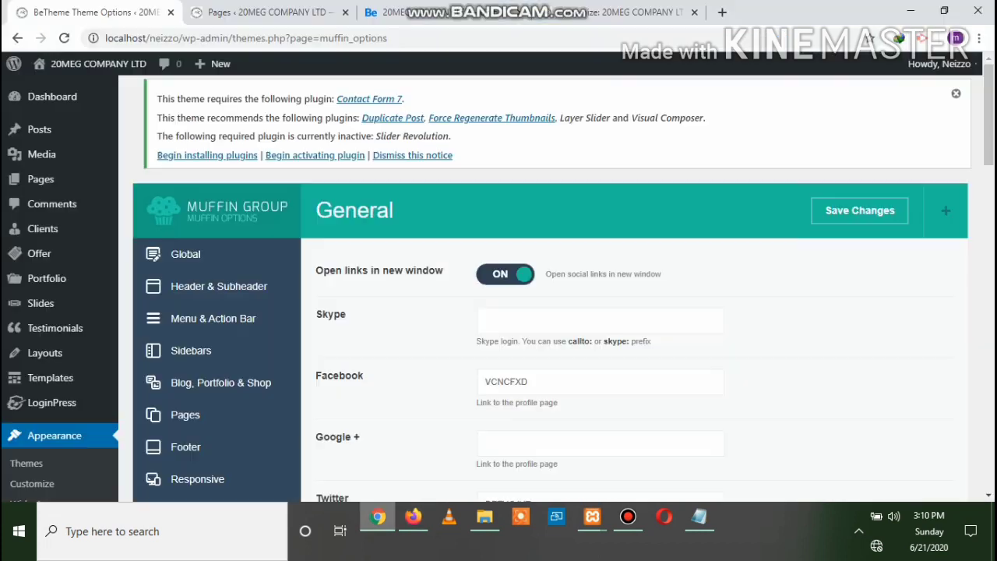
{"action": "scroll", "coordinate": [546, 288], "scroll_direction": "down", "scroll_amount": 4}
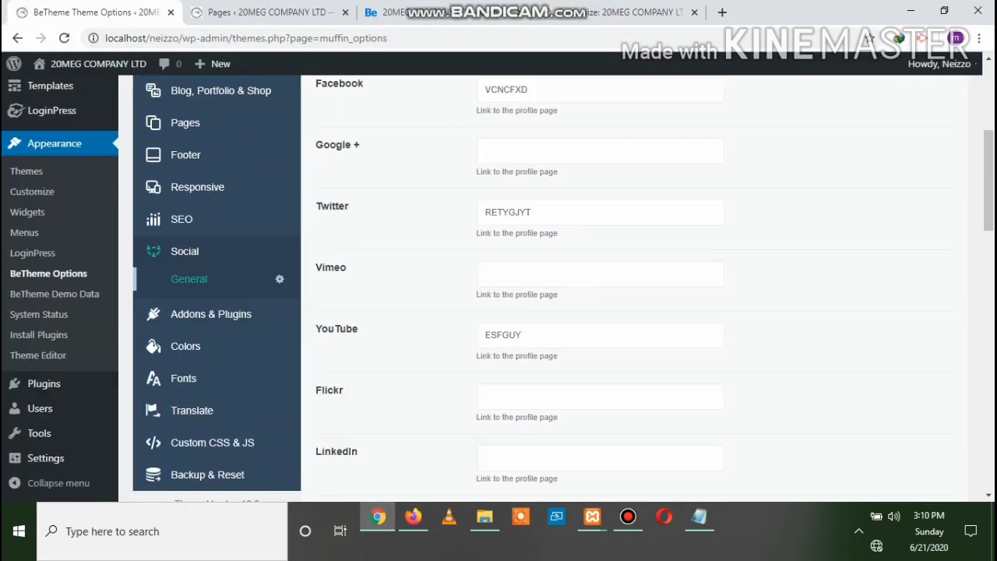
{"action": "left_click", "coordinate": [210, 314]}
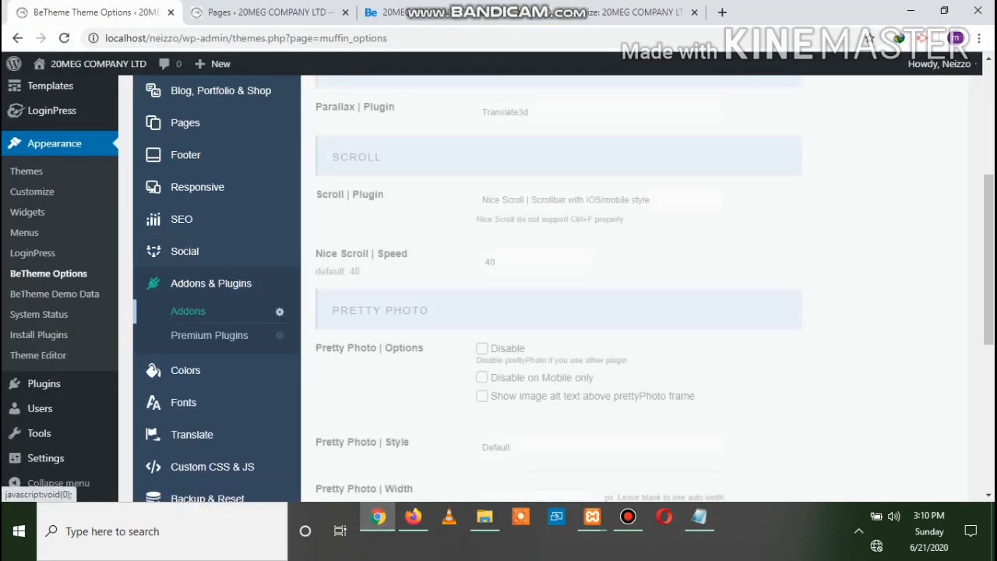
{"action": "scroll", "coordinate": [545, 288], "scroll_direction": "down", "scroll_amount": 5}
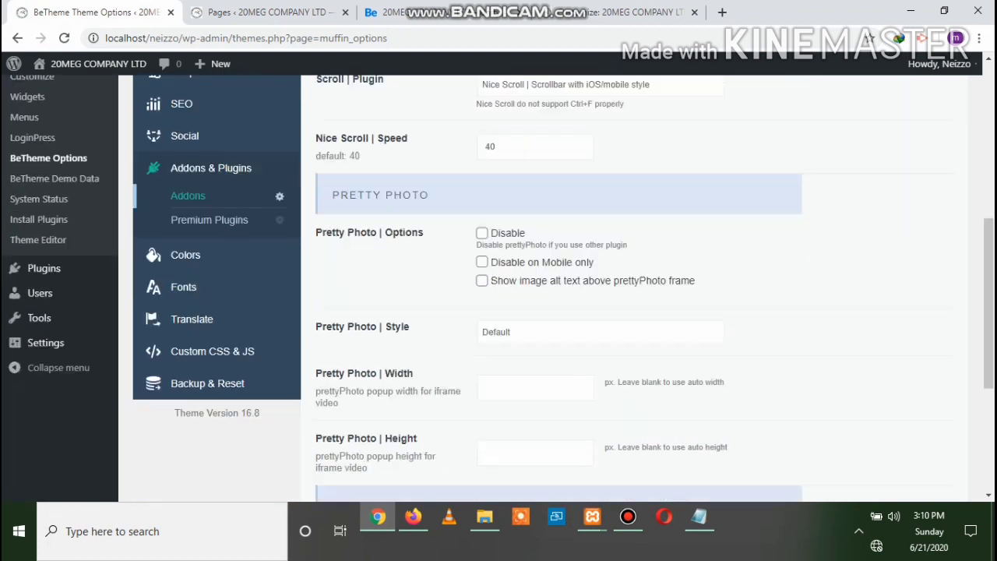
{"action": "scroll", "coordinate": [545, 288], "scroll_direction": "up", "scroll_amount": 4}
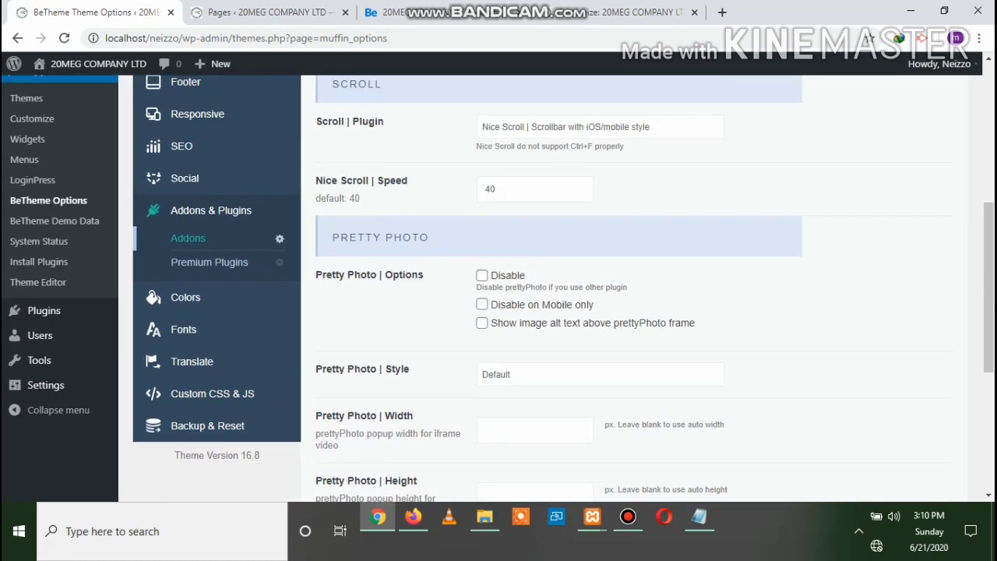
{"action": "left_click", "coordinate": [187, 296]}
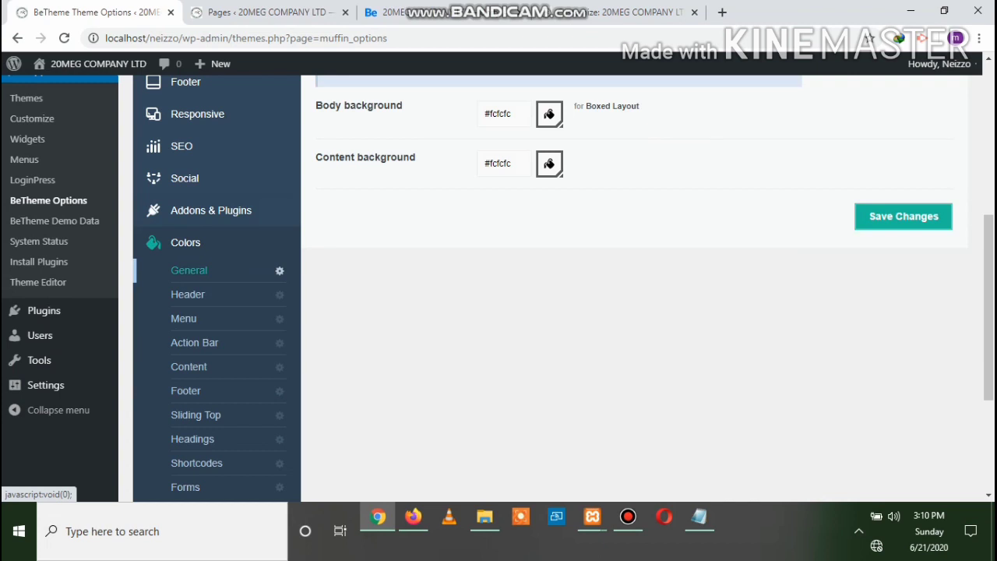
{"action": "scroll", "coordinate": [545, 289], "scroll_direction": "up", "scroll_amount": 5}
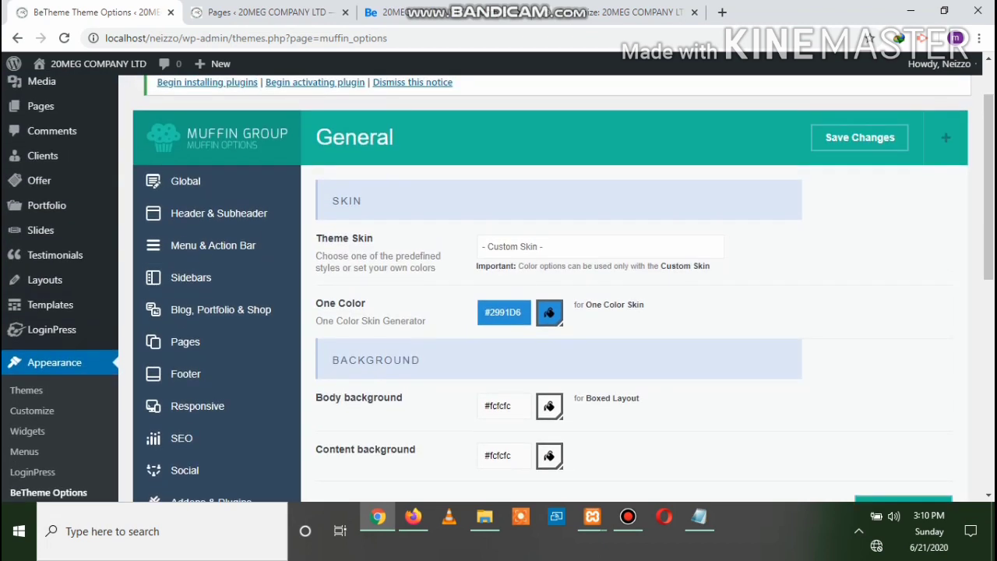
Keep the Custom Skin, change One Color from #2991D6 to gold #d5a734, and save the options
{"action": "left_click", "coordinate": [600, 247]}
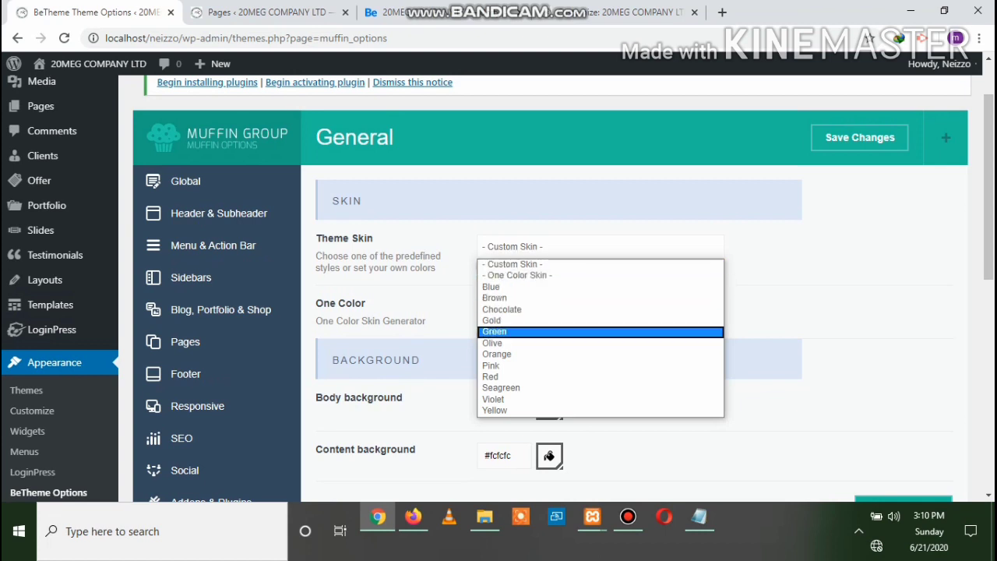
{"action": "left_click", "coordinate": [545, 264]}
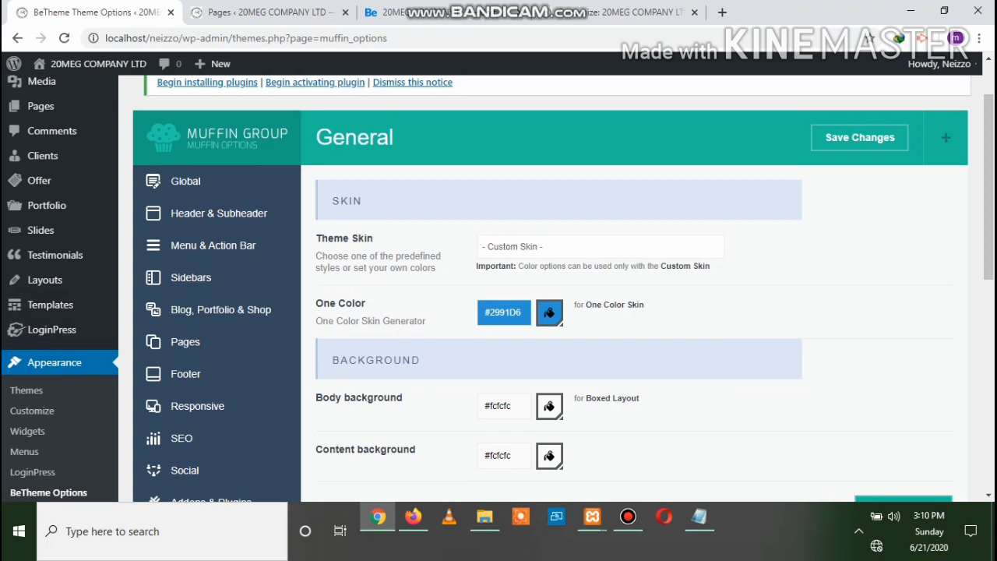
{"action": "left_click", "coordinate": [549, 313]}
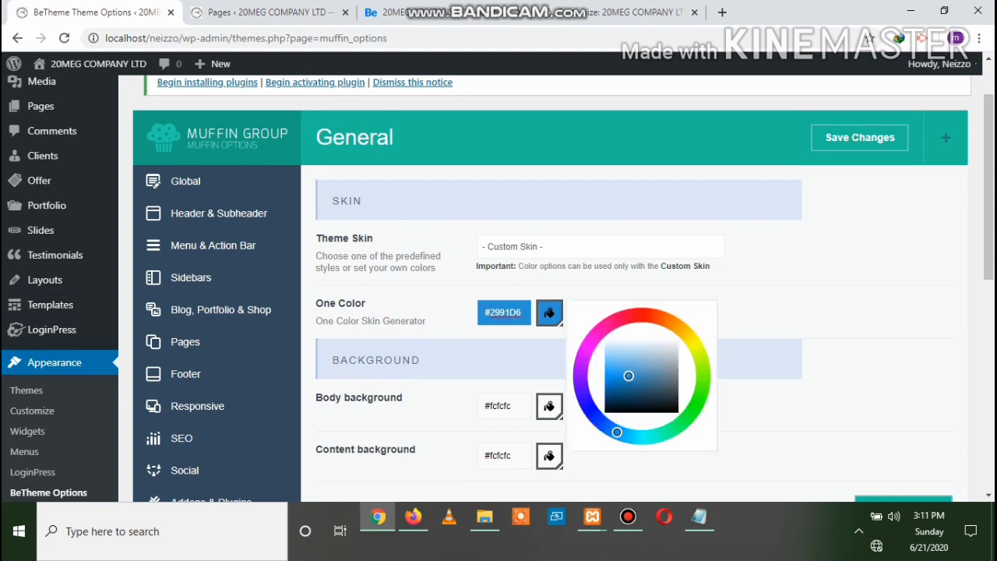
{"action": "mouse_move", "coordinate": [617, 431]}
{"action": "left_mouse_down"}
{"action": "mouse_move", "coordinate": [705, 393]}
{"action": "mouse_move", "coordinate": [683, 330]}
{"action": "left_mouse_up"}
{"action": "left_click_drag", "start_coordinate": [628, 375], "coordinate": [631, 375]}
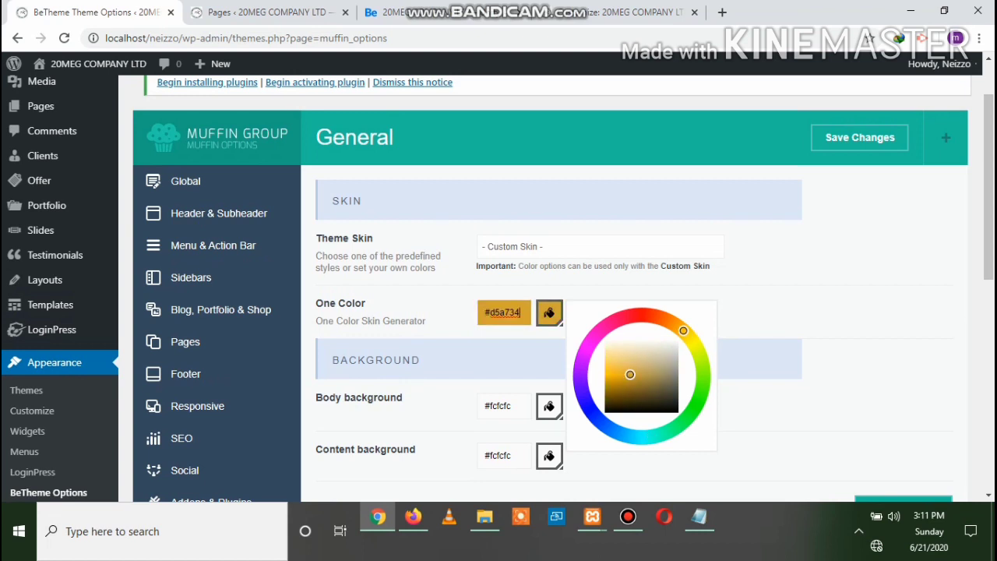
{"action": "left_click", "coordinate": [782, 313]}
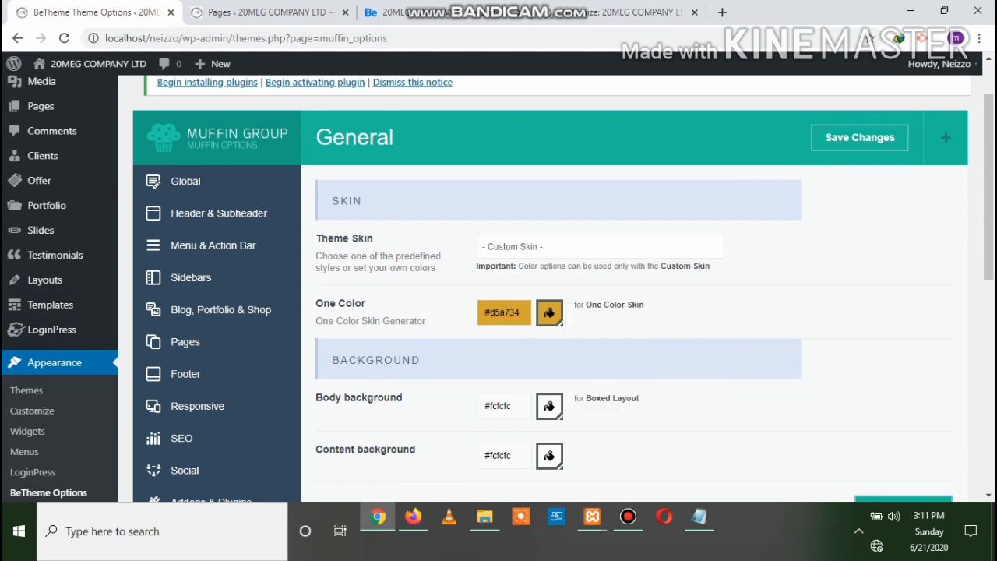
{"action": "left_click", "coordinate": [860, 137]}
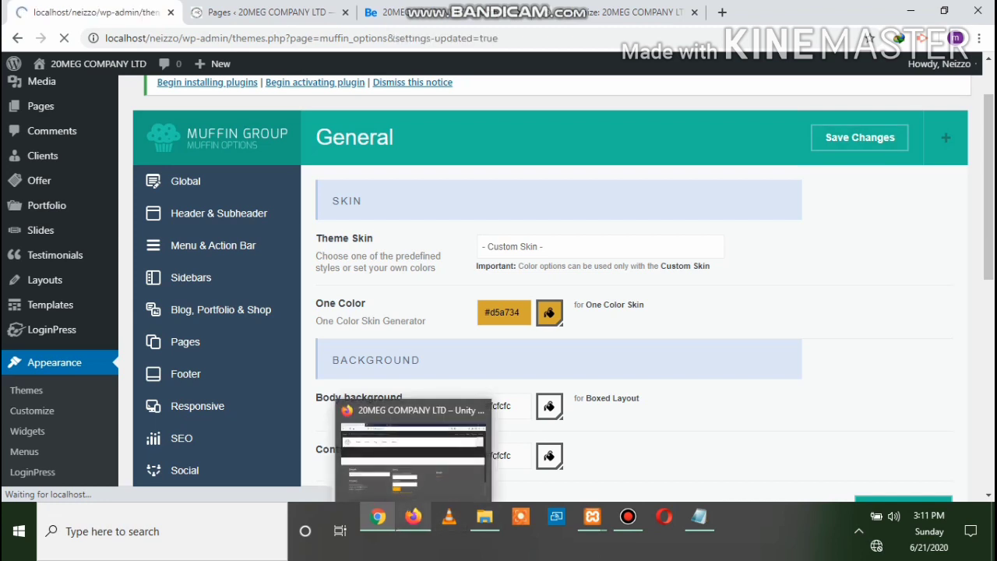
{"action": "left_click", "coordinate": [412, 517]}
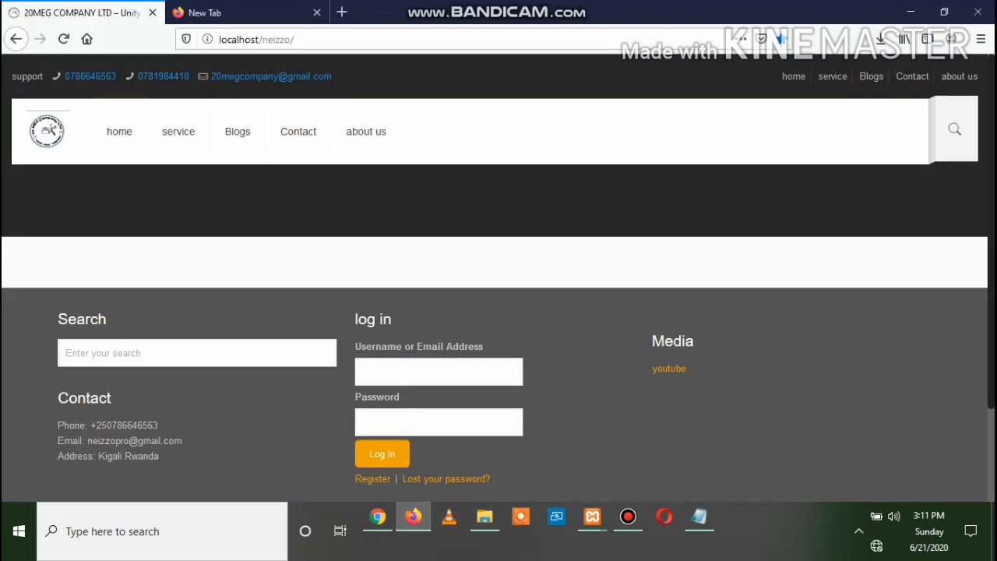
{"action": "left_click", "coordinate": [63, 39]}
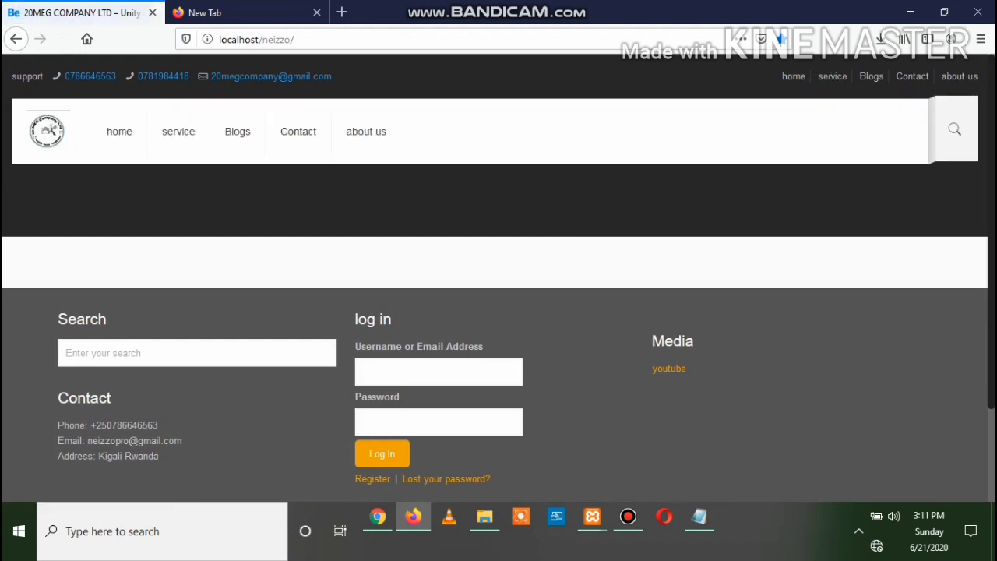
{"action": "scroll", "coordinate": [498, 278], "scroll_direction": "down", "scroll_amount": 3}
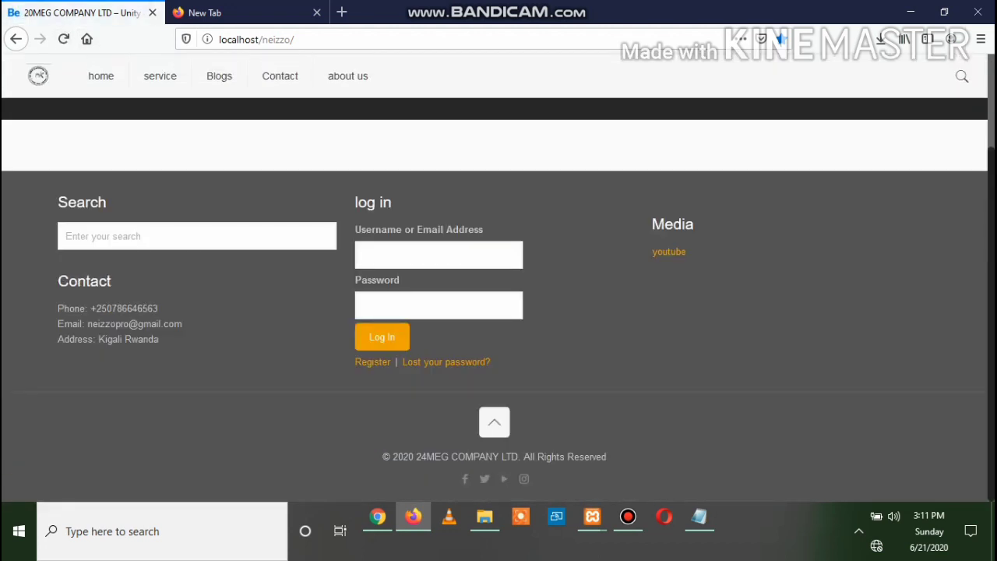
{"action": "scroll", "coordinate": [498, 277], "scroll_direction": "up", "scroll_amount": 3}
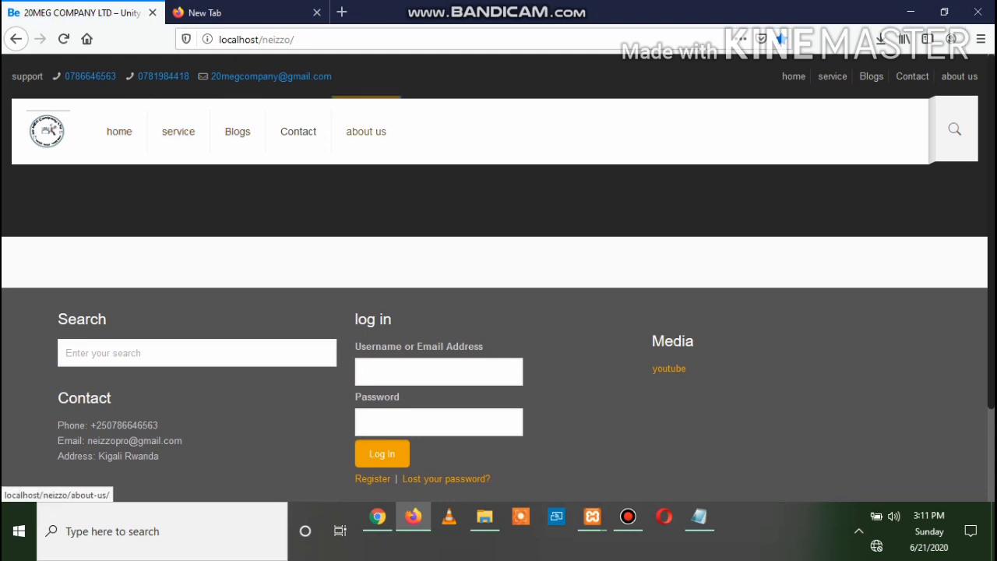
{"action": "left_click", "coordinate": [377, 516]}
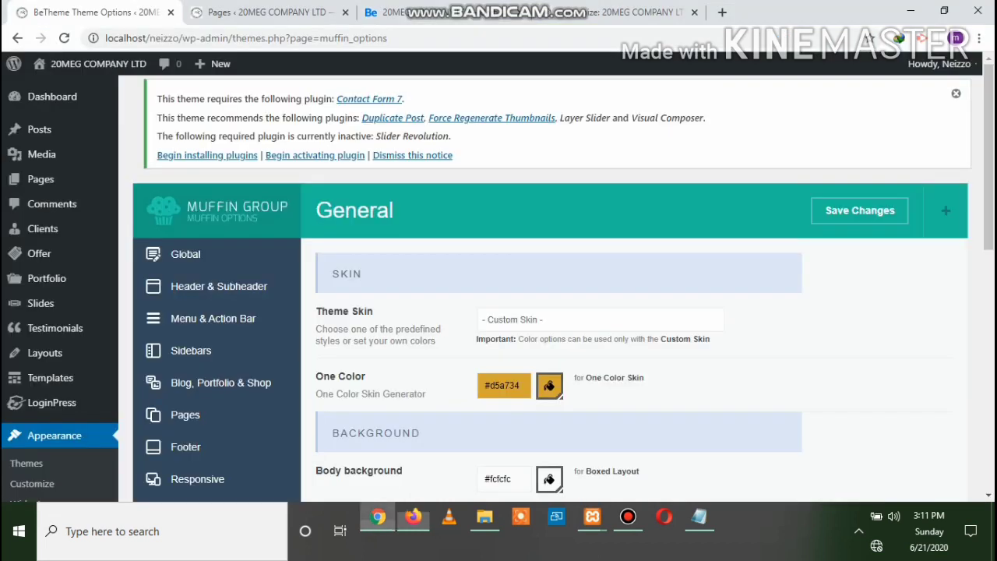
Change the Body background colour from #fcfcfc to #fafafa and save the theme options
{"action": "scroll", "coordinate": [545, 296], "scroll_direction": "down", "scroll_amount": 2}
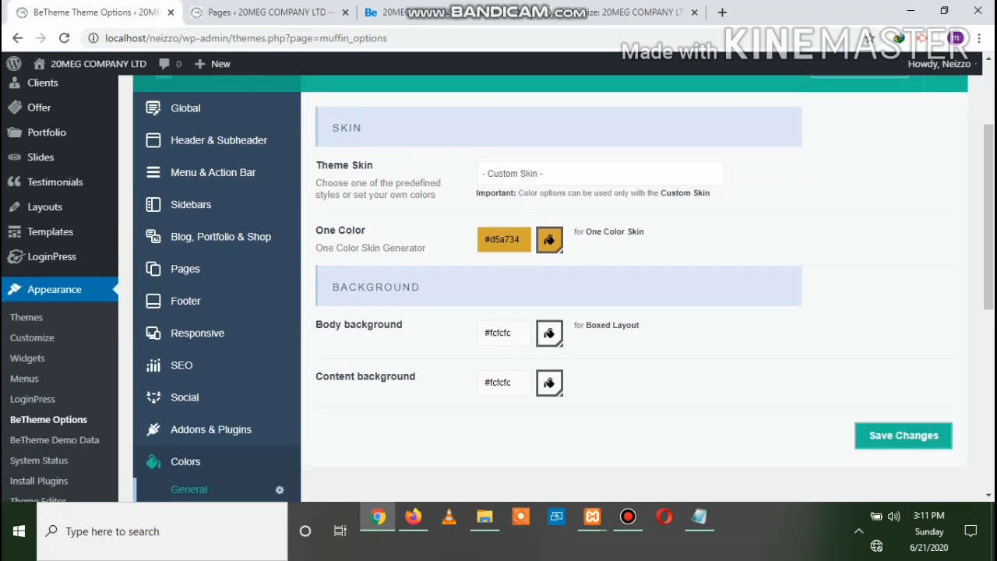
{"action": "left_click", "coordinate": [486, 332]}
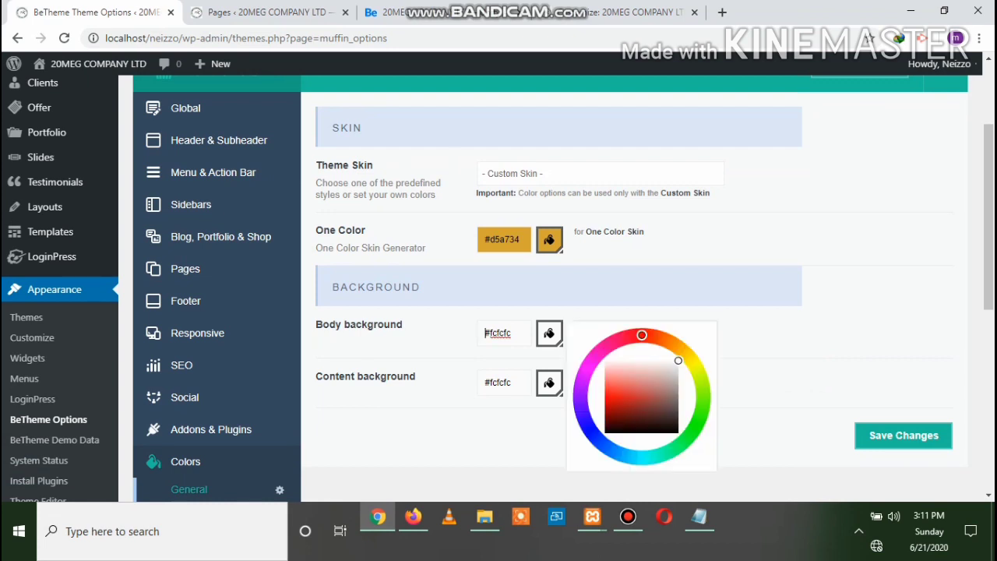
{"action": "key", "text": "ctrl+a"}
{"action": "type", "text": "#fafafa"}
{"action": "left_click", "coordinate": [694, 365]}
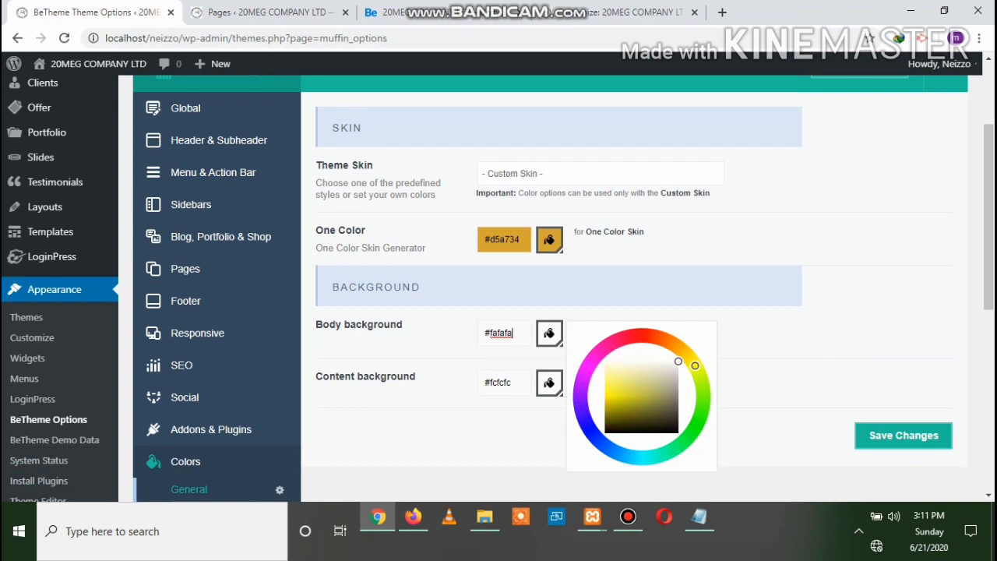
{"action": "mouse_move", "coordinate": [695, 365]}
{"action": "left_mouse_down"}
{"action": "mouse_move", "coordinate": [695, 428]}
{"action": "mouse_move", "coordinate": [586, 421]}
{"action": "mouse_move", "coordinate": [703, 402]}
{"action": "mouse_move", "coordinate": [699, 374]}
{"action": "left_mouse_up"}
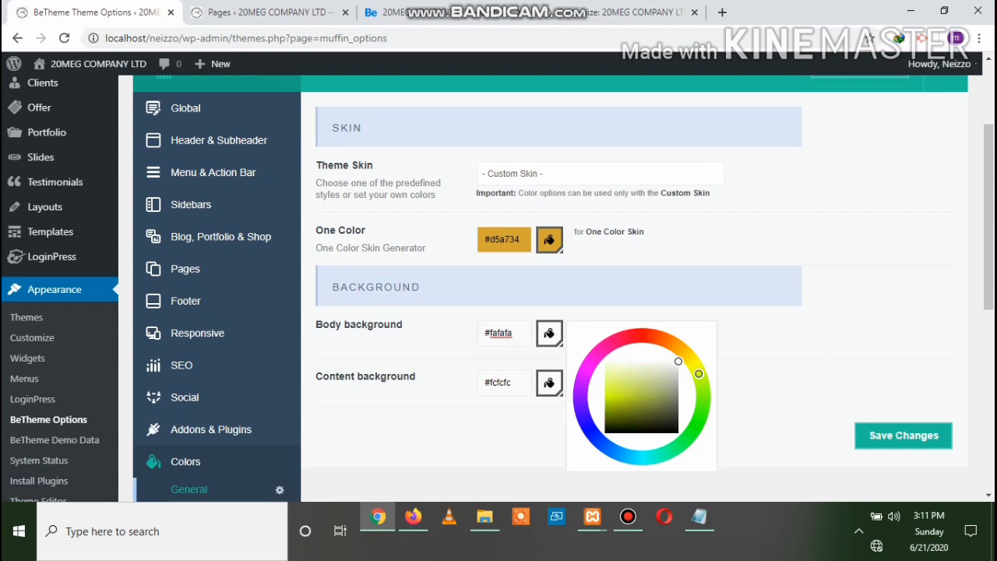
{"action": "left_click", "coordinate": [903, 436]}
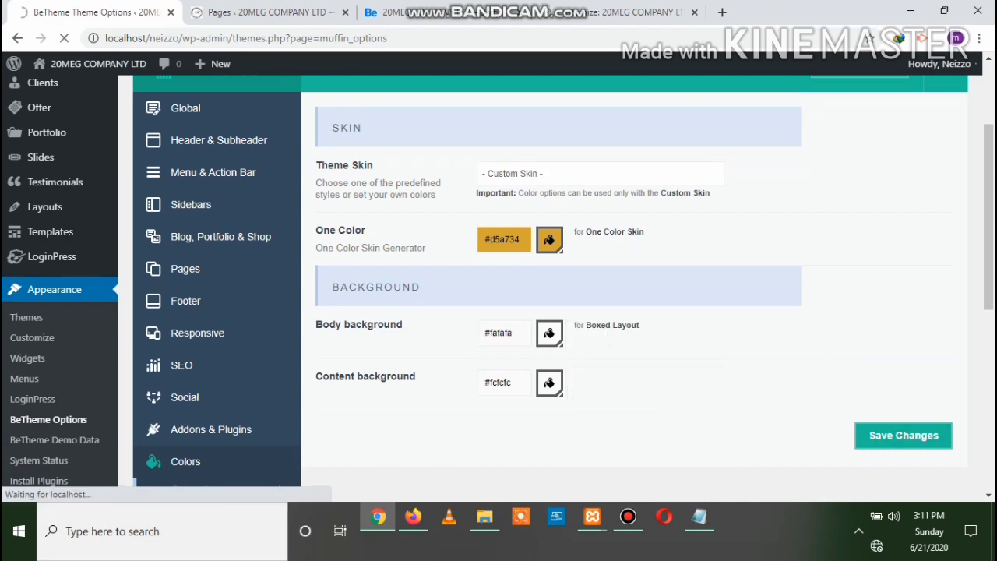
{"action": "scroll", "coordinate": [499, 282], "scroll_direction": "down", "scroll_amount": 3}
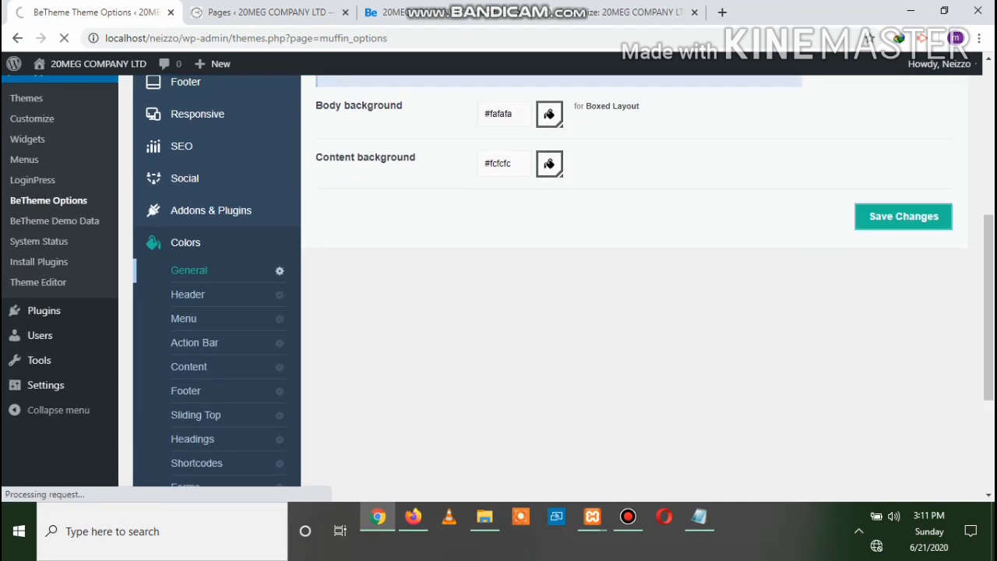
{"action": "scroll", "coordinate": [187, 343], "scroll_direction": "down", "scroll_amount": 2}
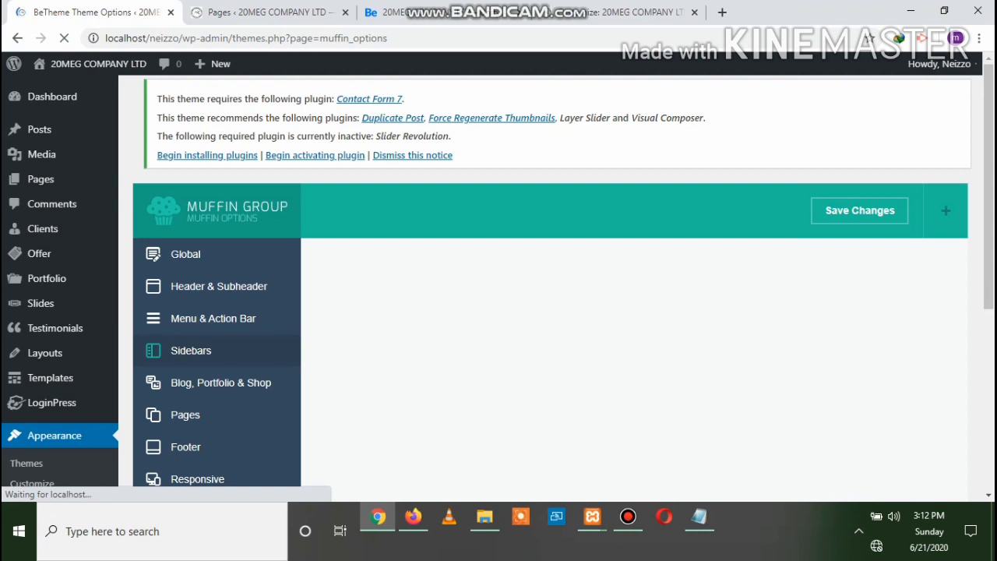
Scroll down the BeTheme options menu and view the Fonts Family settings
{"action": "scroll", "coordinate": [212, 372], "scroll_direction": "down", "scroll_amount": 4}
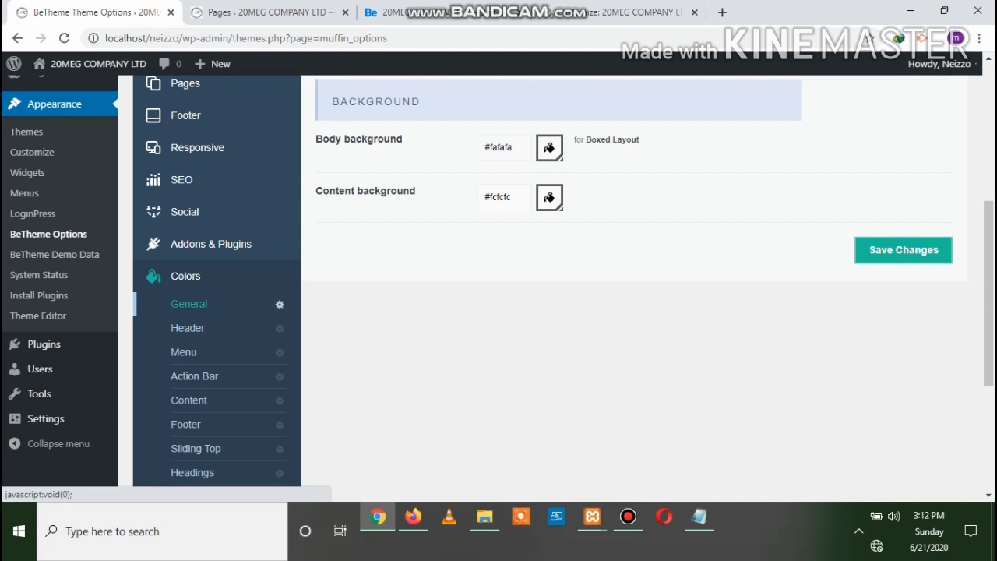
{"action": "scroll", "coordinate": [498, 280], "scroll_direction": "down", "scroll_amount": 3}
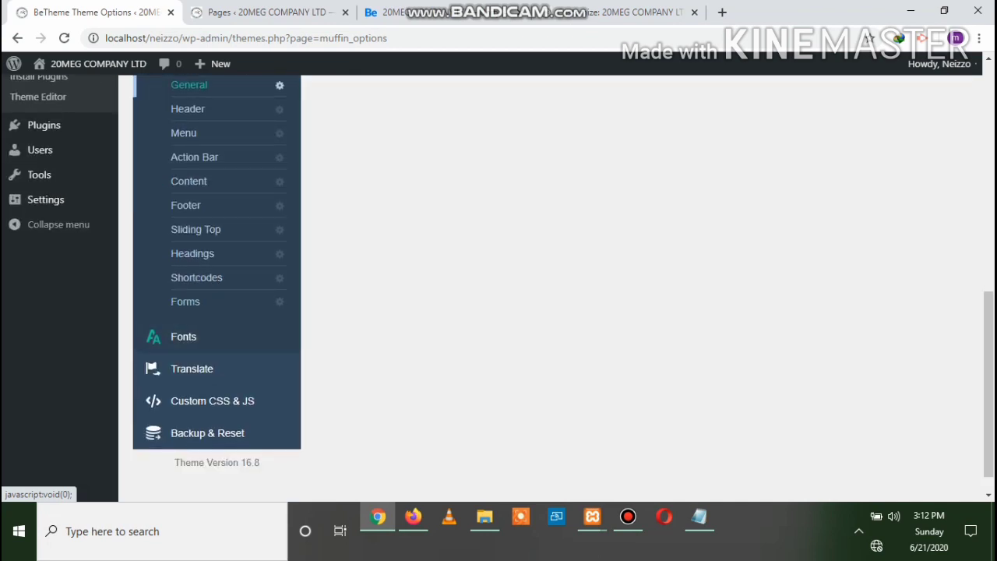
{"action": "left_click", "coordinate": [183, 336]}
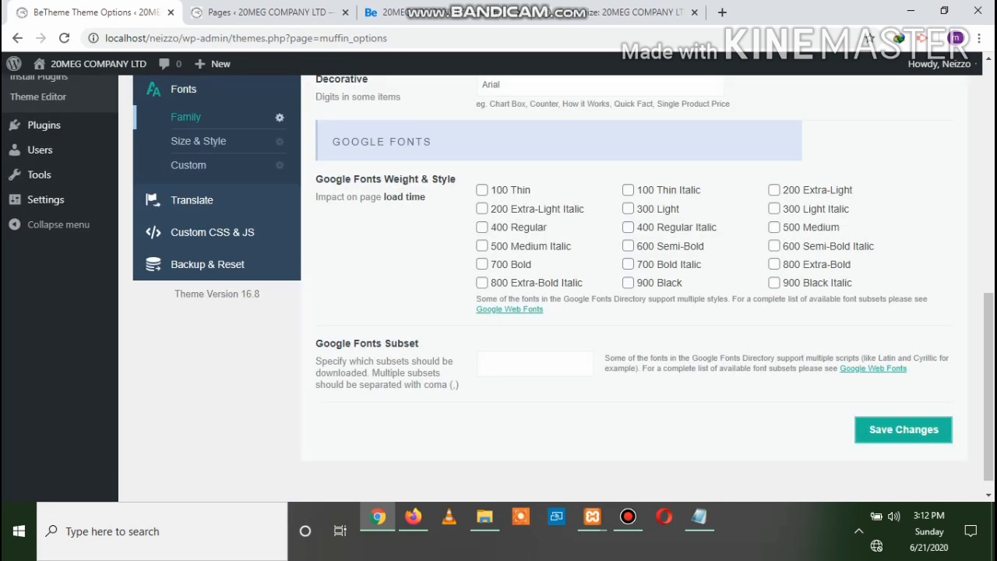
{"action": "scroll", "coordinate": [499, 280], "scroll_direction": "up", "scroll_amount": 10}
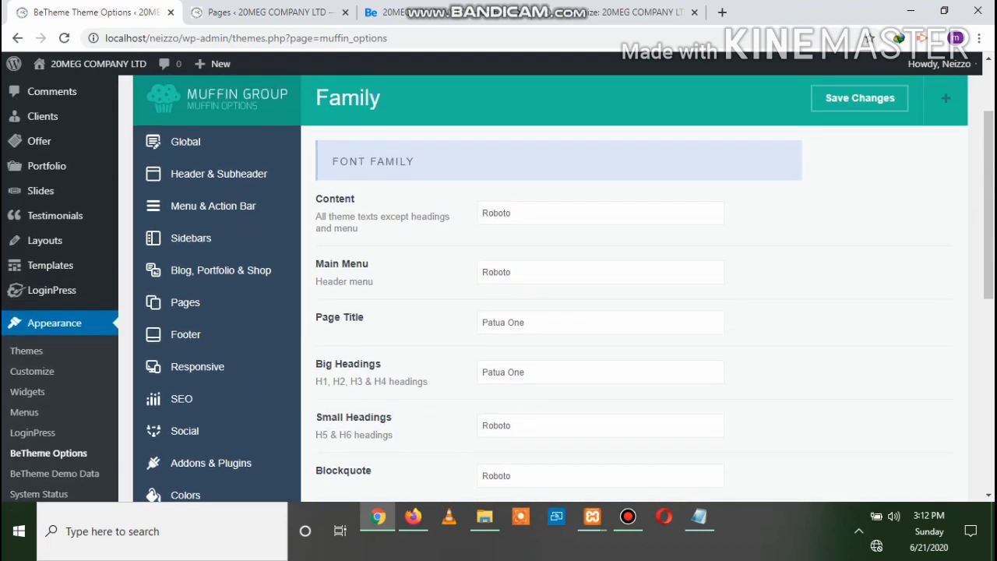
{"action": "scroll", "coordinate": [499, 281], "scroll_direction": "down", "scroll_amount": 2}
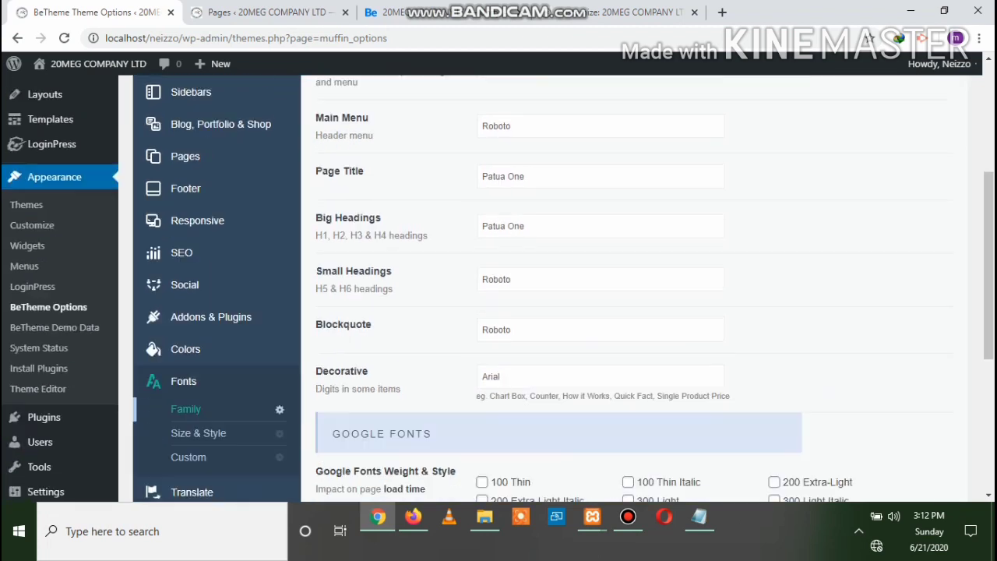
{"action": "scroll", "coordinate": [498, 281], "scroll_direction": "down", "scroll_amount": 3}
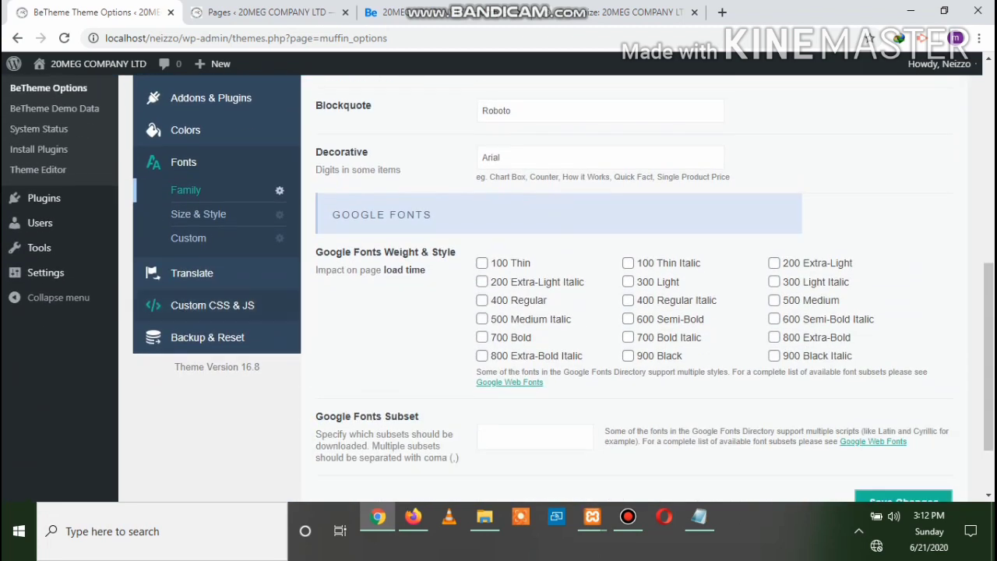
Look through the Translate › General page and the Custom CSS & JS settings
{"action": "left_click", "coordinate": [194, 273]}
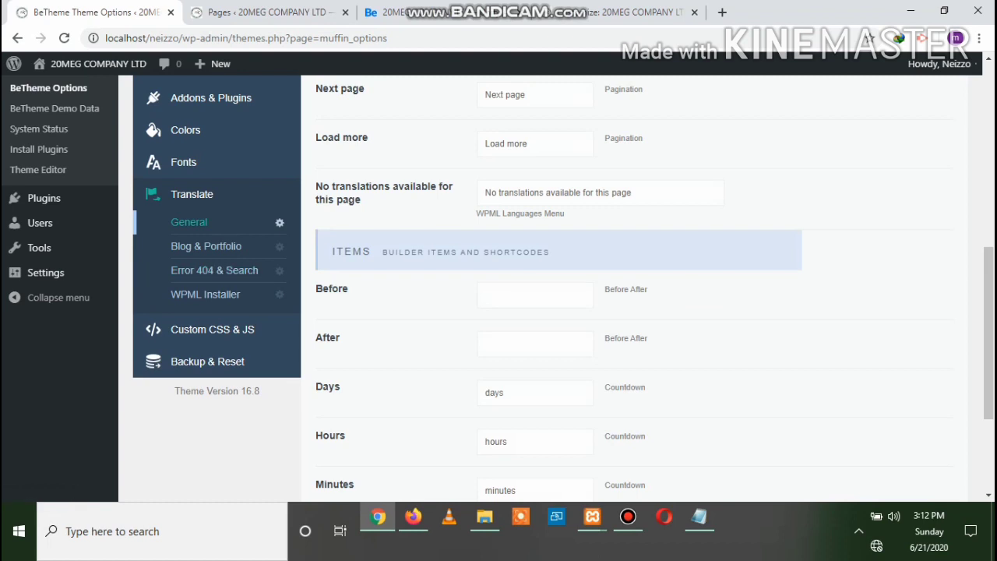
{"action": "scroll", "coordinate": [498, 280], "scroll_direction": "up", "scroll_amount": 2}
{"action": "scroll", "coordinate": [498, 280], "scroll_direction": "up", "scroll_amount": 3}
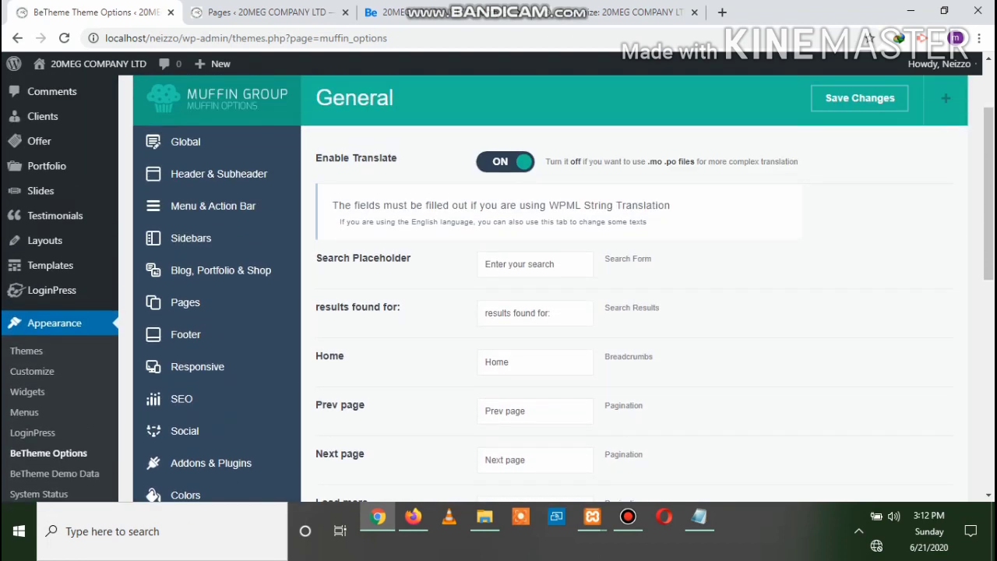
{"action": "scroll", "coordinate": [499, 288], "scroll_direction": "down", "scroll_amount": 5}
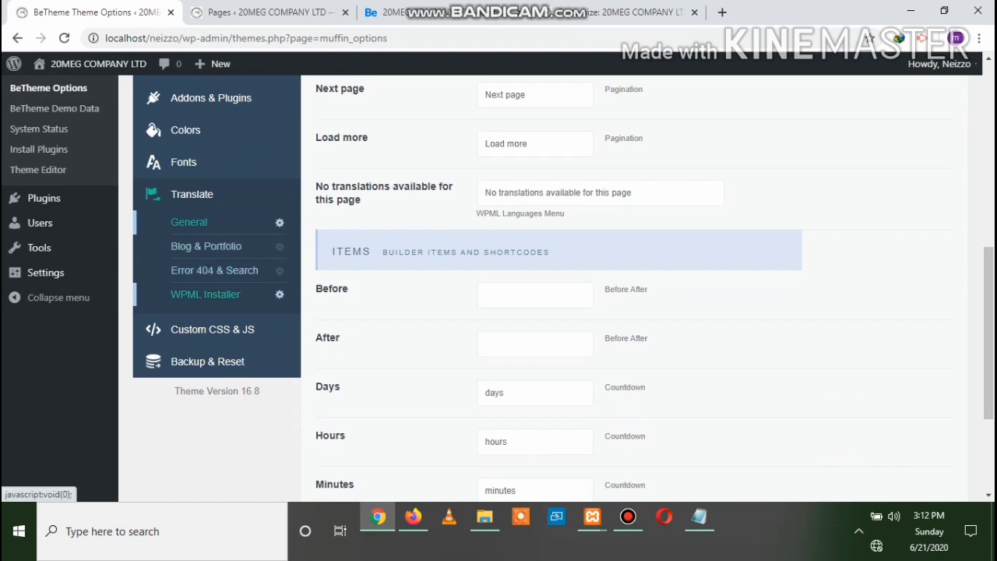
{"action": "left_click", "coordinate": [211, 328]}
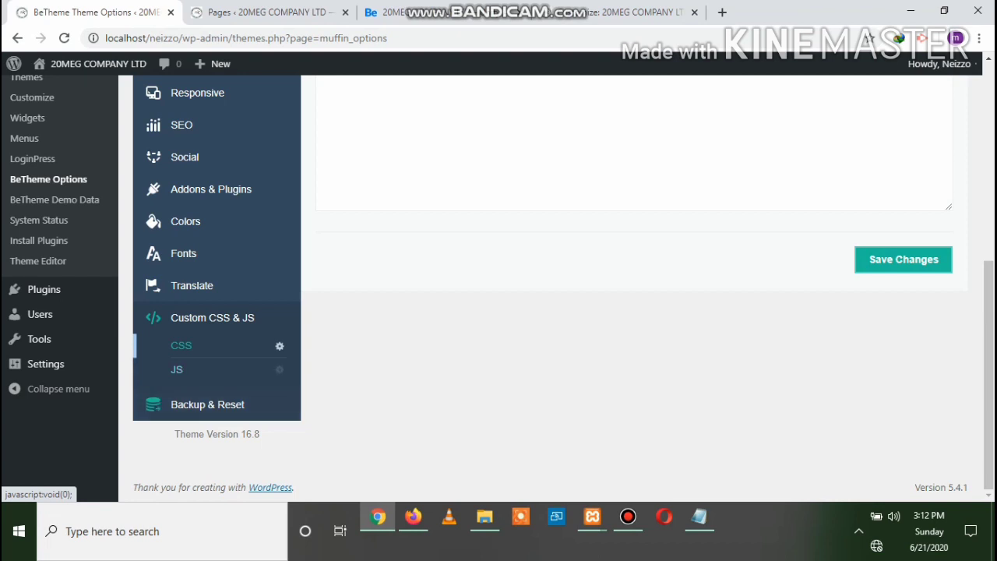
{"action": "scroll", "coordinate": [545, 272], "scroll_direction": "up", "scroll_amount": 5}
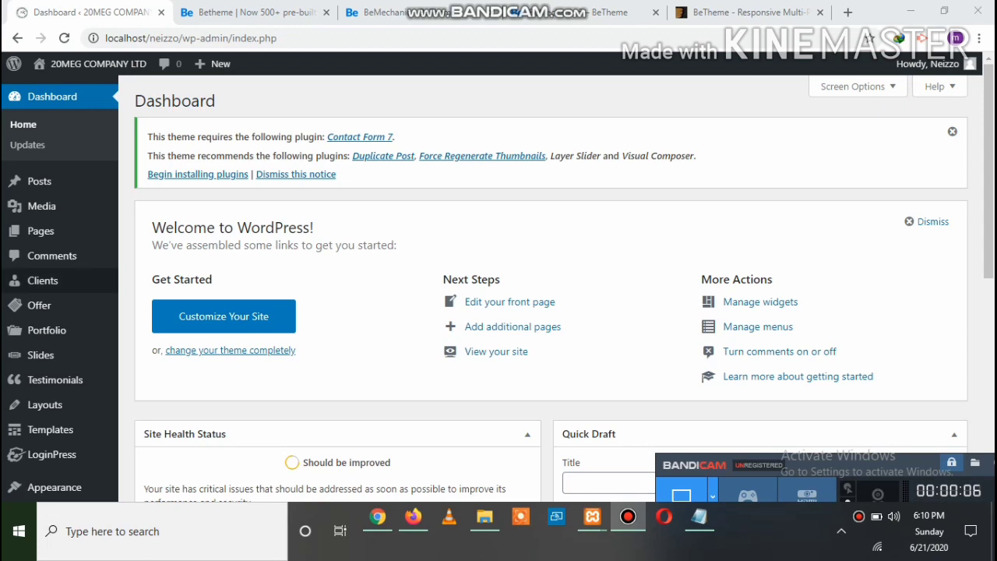
Load BeTheme Demo Data from the Appearance menu, then return to the ThemeForest BeTheme tab
{"action": "scroll", "coordinate": [46, 257], "scroll_direction": "down", "scroll_amount": 1}
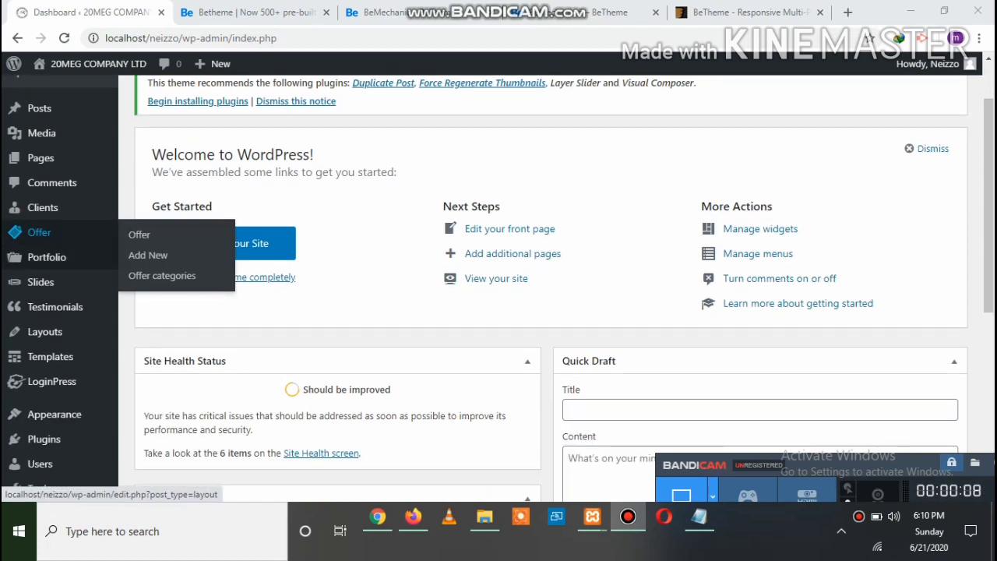
{"action": "mouse_move", "coordinate": [45, 332]}
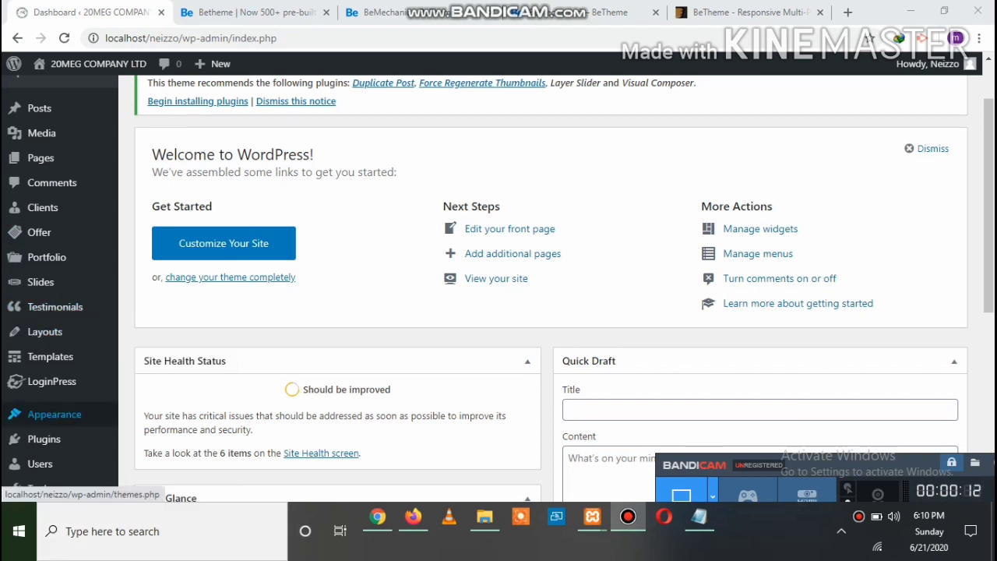
{"action": "mouse_move", "coordinate": [55, 413]}
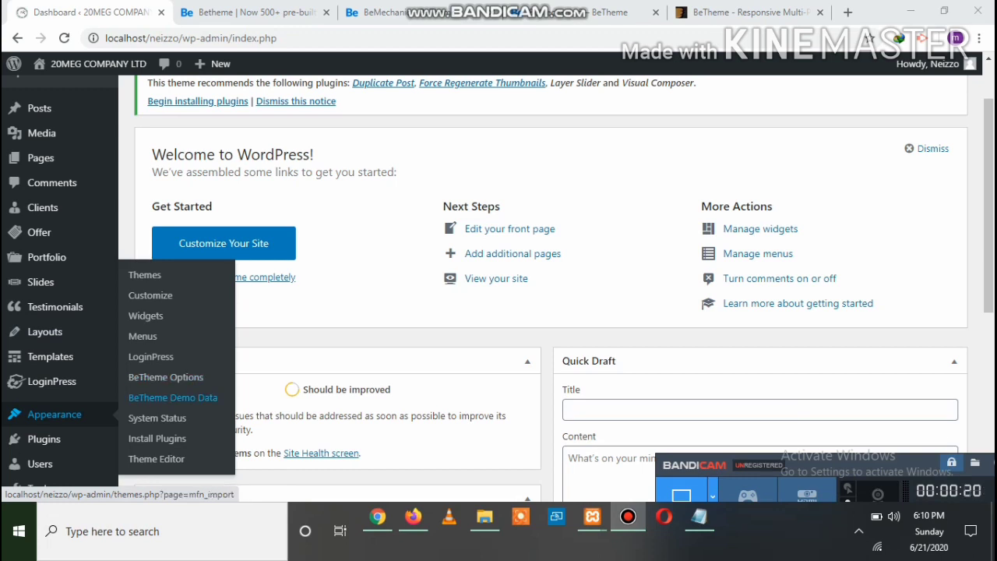
{"action": "left_click", "coordinate": [172, 398]}
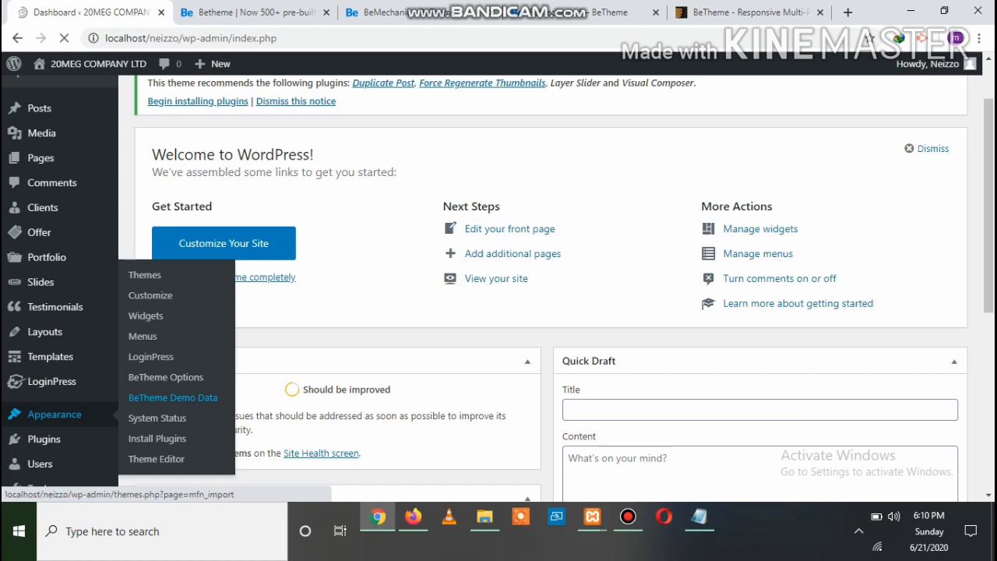
{"action": "left_click", "coordinate": [173, 397]}
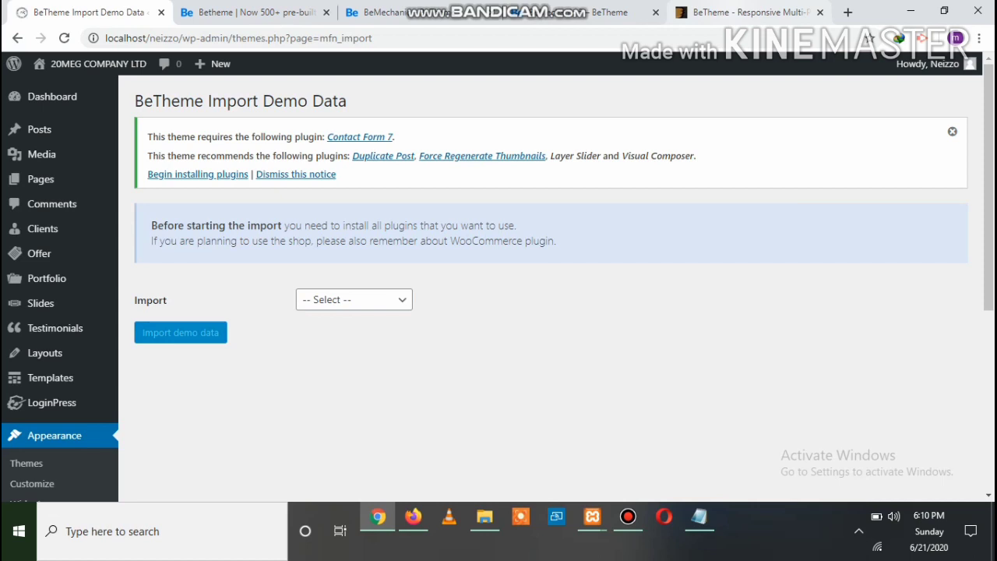
{"action": "left_click", "coordinate": [744, 12]}
{"action": "scroll", "coordinate": [498, 311], "scroll_direction": "down", "scroll_amount": 1}
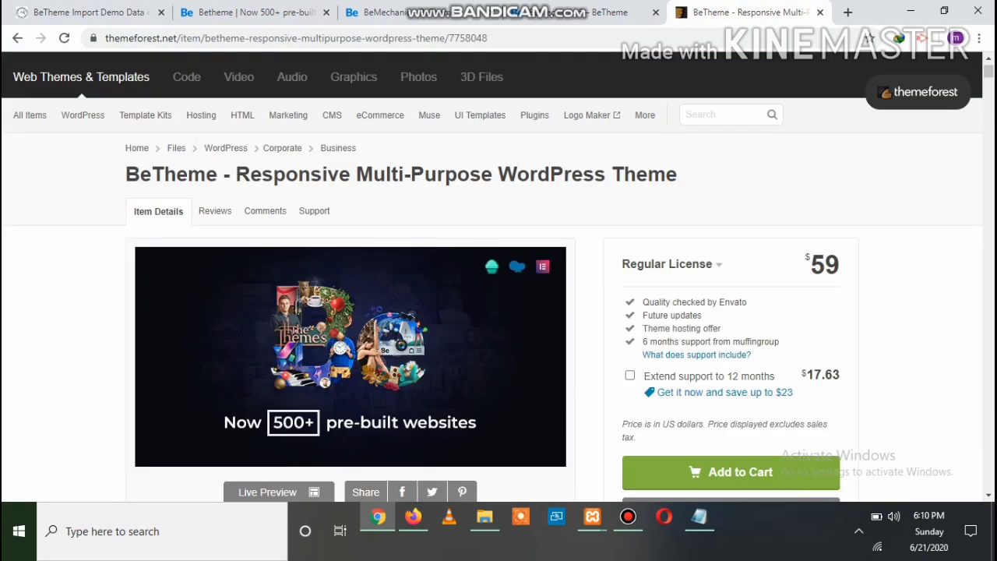
Check the $17.63 extended support price on the ThemeForest BeTheme page
{"action": "scroll", "coordinate": [499, 312], "scroll_direction": "down", "scroll_amount": 1}
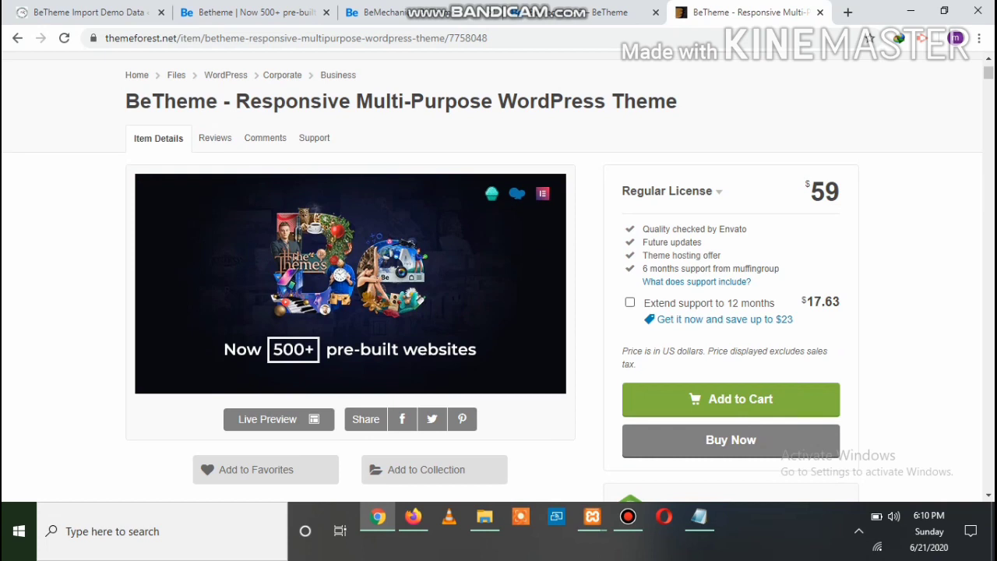
{"action": "mouse_move", "coordinate": [807, 302]}
{"action": "left_mouse_down"}
{"action": "mouse_move", "coordinate": [832, 302]}
{"action": "mouse_move", "coordinate": [801, 302]}
{"action": "left_mouse_up"}
{"action": "left_click", "coordinate": [805, 302]}
{"action": "scroll", "coordinate": [499, 273], "scroll_direction": "down", "scroll_amount": 1}
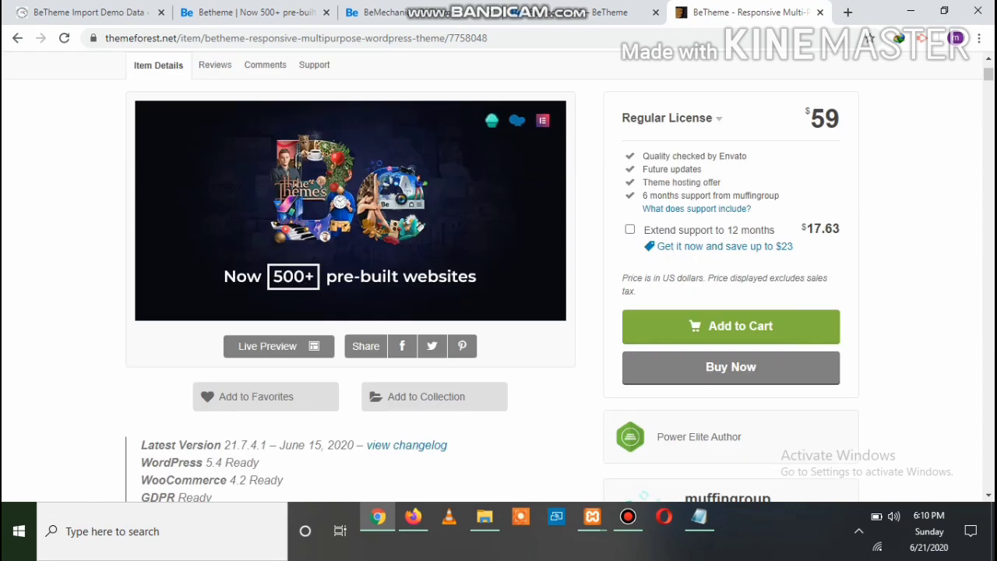
{"action": "scroll", "coordinate": [499, 273], "scroll_direction": "up", "scroll_amount": 2}
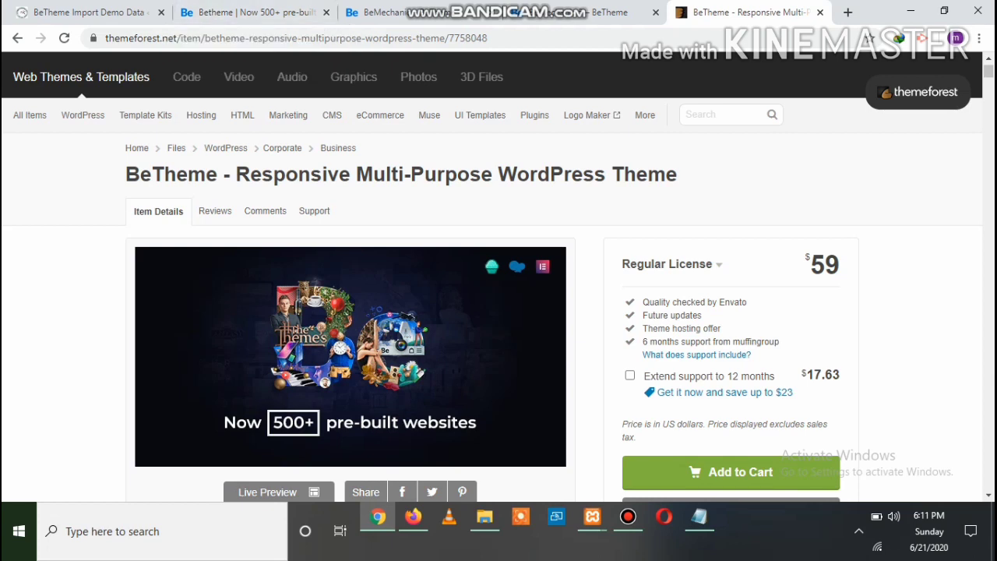
Preview the BeMechanic demo site and its mechanic5 page
{"action": "mouse_move", "coordinate": [288, 116]}
{"action": "left_click", "coordinate": [391, 12]}
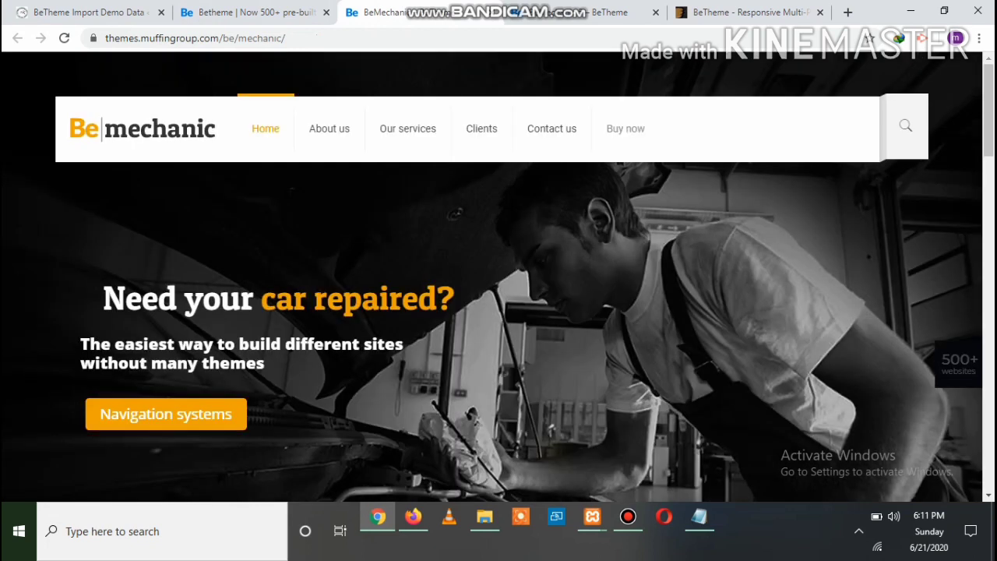
{"action": "scroll", "coordinate": [498, 272], "scroll_direction": "down", "scroll_amount": 5}
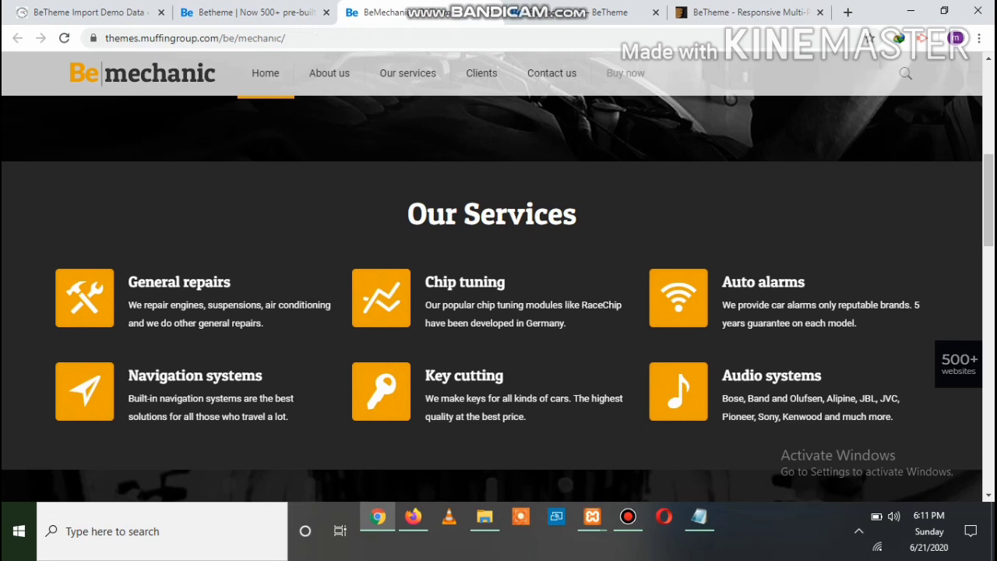
{"action": "left_click", "coordinate": [560, 13]}
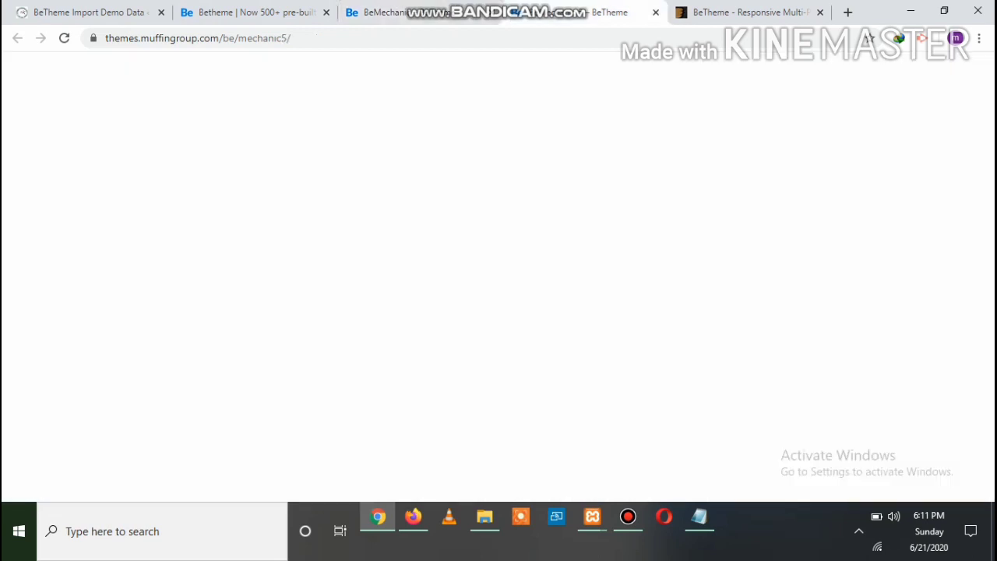
Scroll the ThemeForest product page to the pre-built gallery with Copywriter 2, Company 6 and Wedding Services
{"action": "left_click", "coordinate": [748, 12]}
{"action": "scroll", "coordinate": [499, 273], "scroll_direction": "down", "scroll_amount": 2}
{"action": "scroll", "coordinate": [499, 272], "scroll_direction": "down", "scroll_amount": 7}
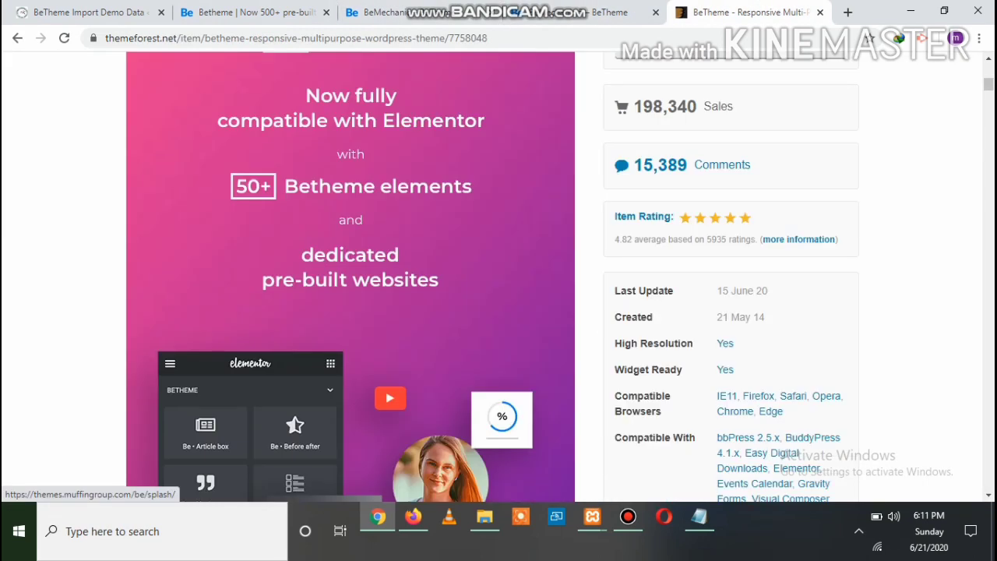
{"action": "scroll", "coordinate": [350, 272], "scroll_direction": "down", "scroll_amount": 5}
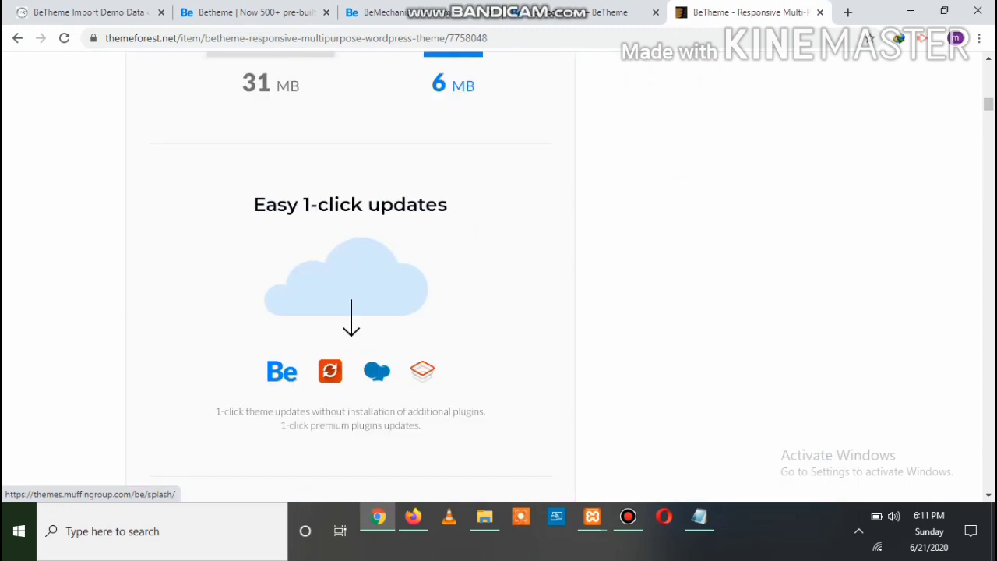
{"action": "scroll", "coordinate": [350, 273], "scroll_direction": "down", "scroll_amount": 15}
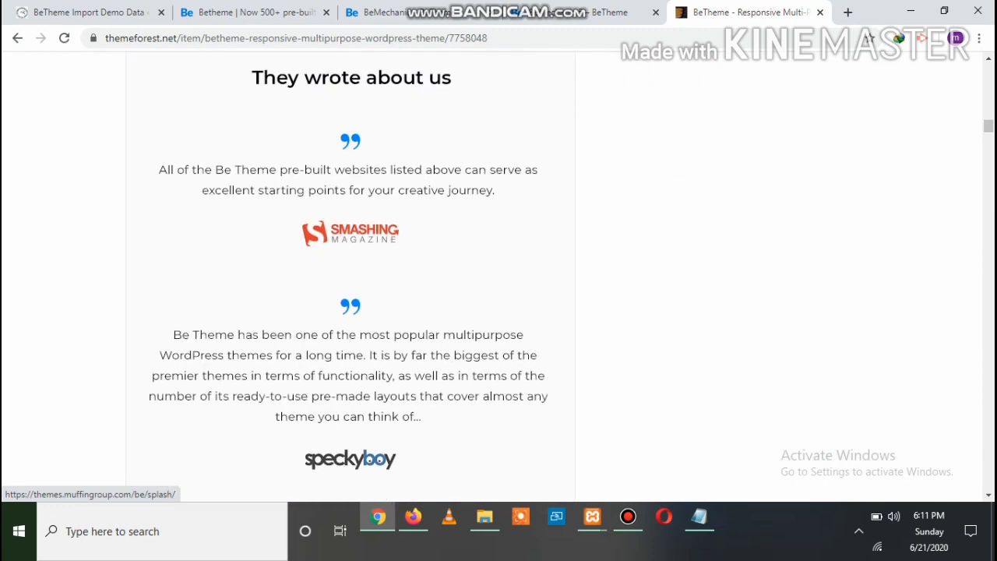
{"action": "scroll", "coordinate": [350, 272], "scroll_direction": "down", "scroll_amount": 12}
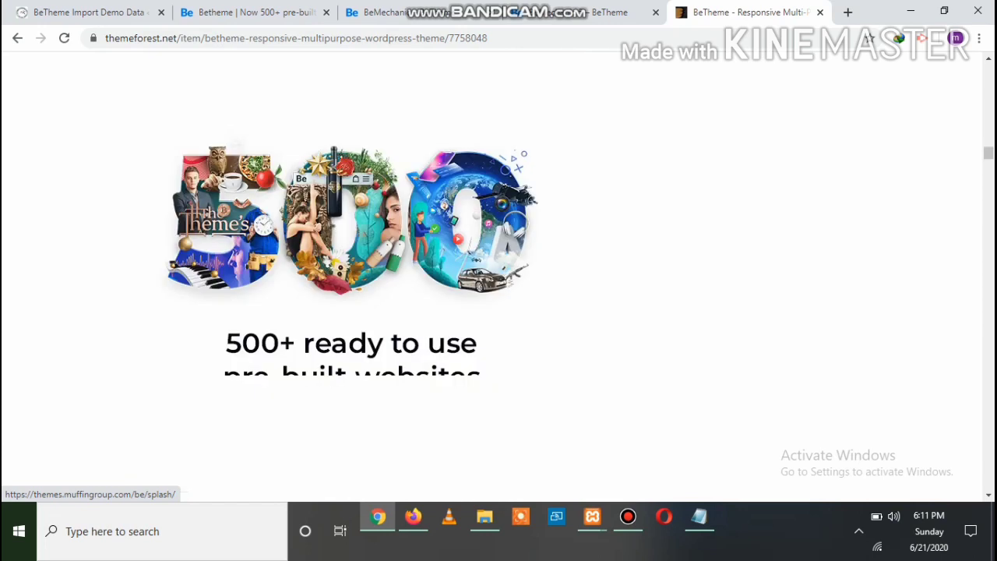
{"action": "scroll", "coordinate": [351, 272], "scroll_direction": "down", "scroll_amount": 5}
{"action": "scroll", "coordinate": [350, 272], "scroll_direction": "down", "scroll_amount": 1}
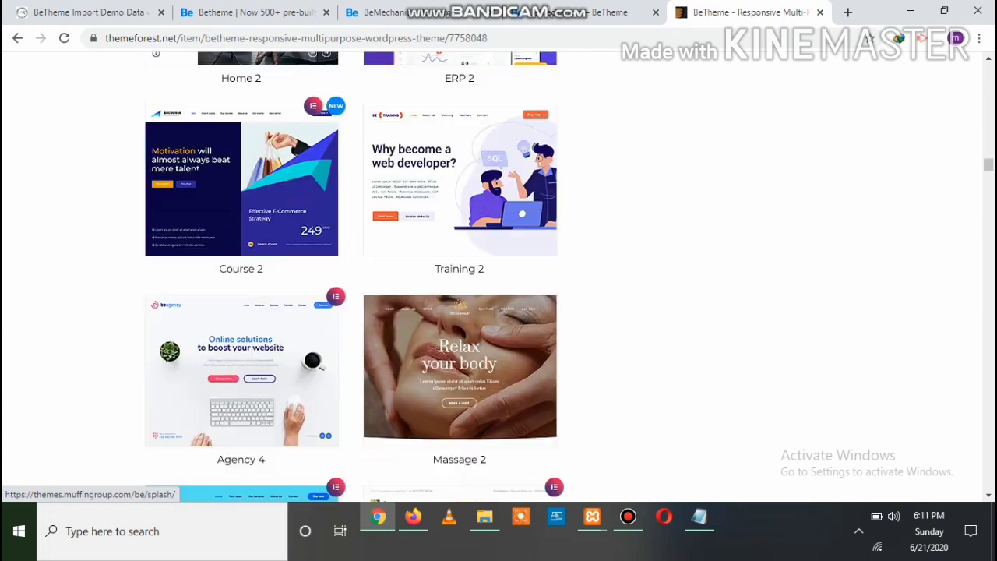
{"action": "scroll", "coordinate": [355, 277], "scroll_direction": "down", "scroll_amount": 12}
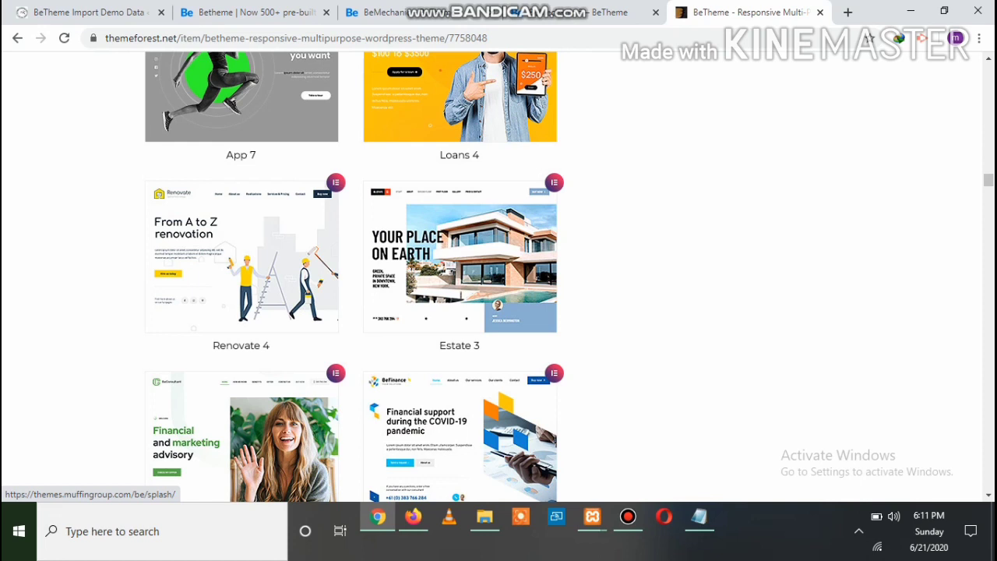
{"action": "scroll", "coordinate": [354, 276], "scroll_direction": "down", "scroll_amount": 2}
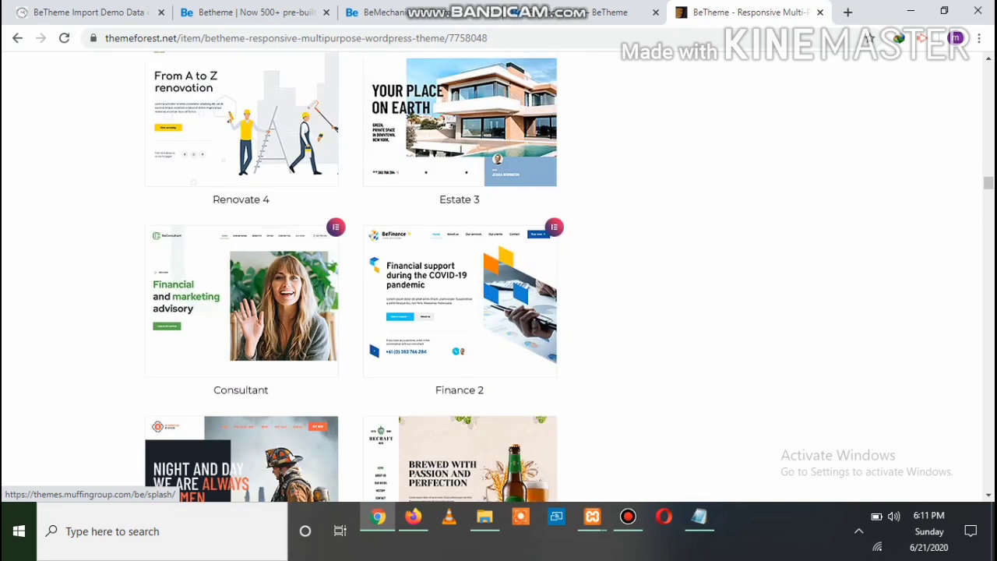
{"action": "scroll", "coordinate": [354, 277], "scroll_direction": "down", "scroll_amount": 5}
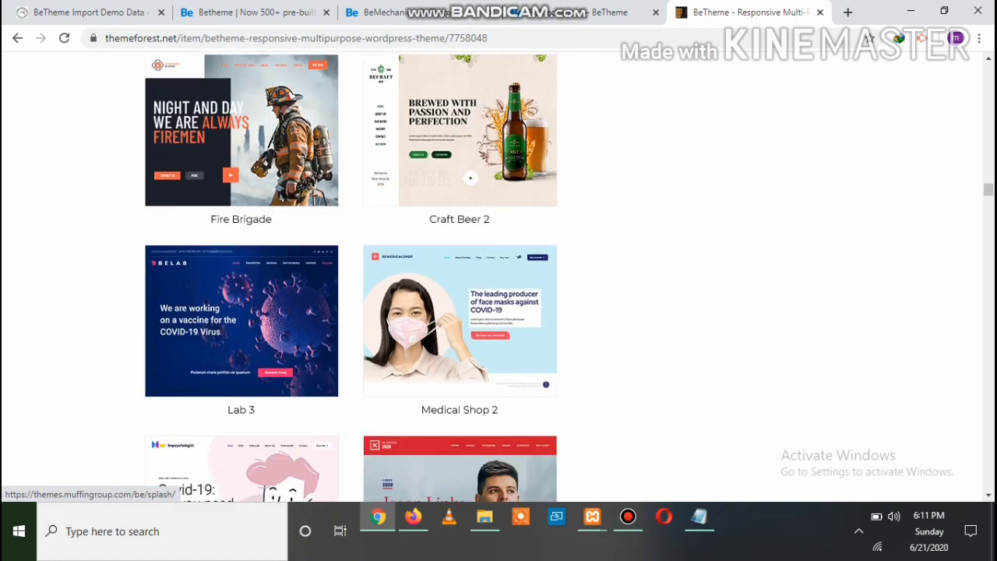
{"action": "scroll", "coordinate": [354, 276], "scroll_direction": "down", "scroll_amount": 5}
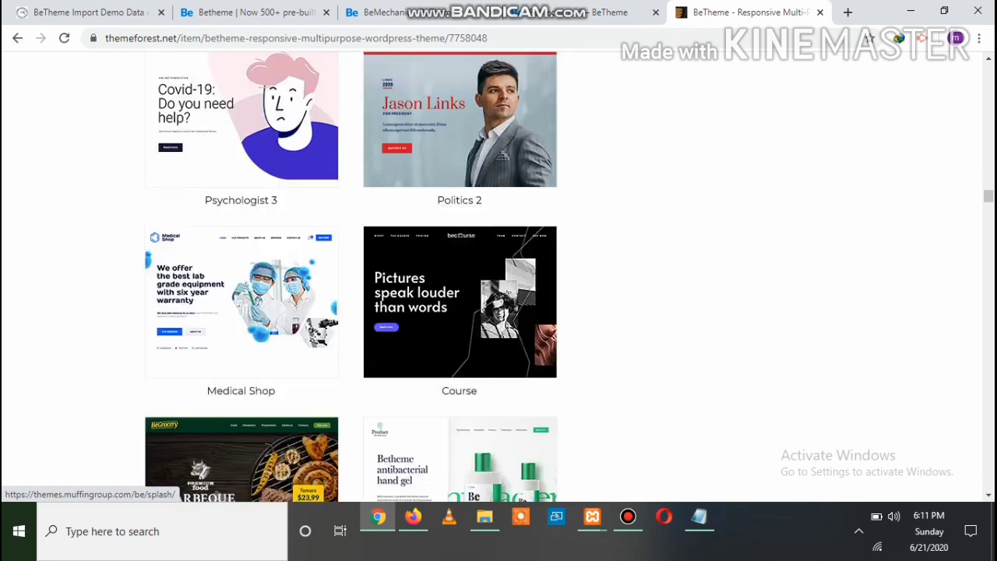
{"action": "scroll", "coordinate": [355, 276], "scroll_direction": "down", "scroll_amount": 5}
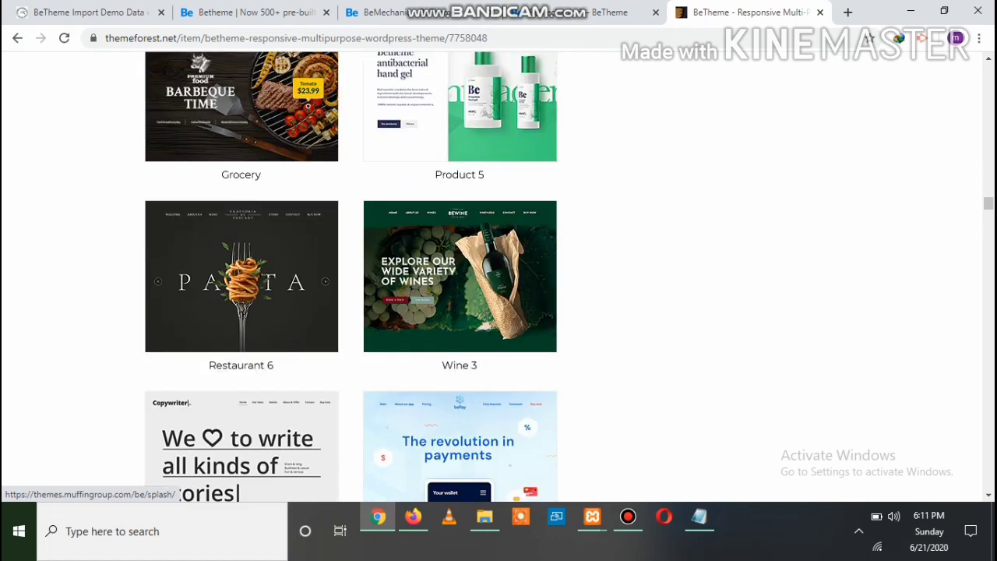
{"action": "scroll", "coordinate": [354, 276], "scroll_direction": "down", "scroll_amount": 5}
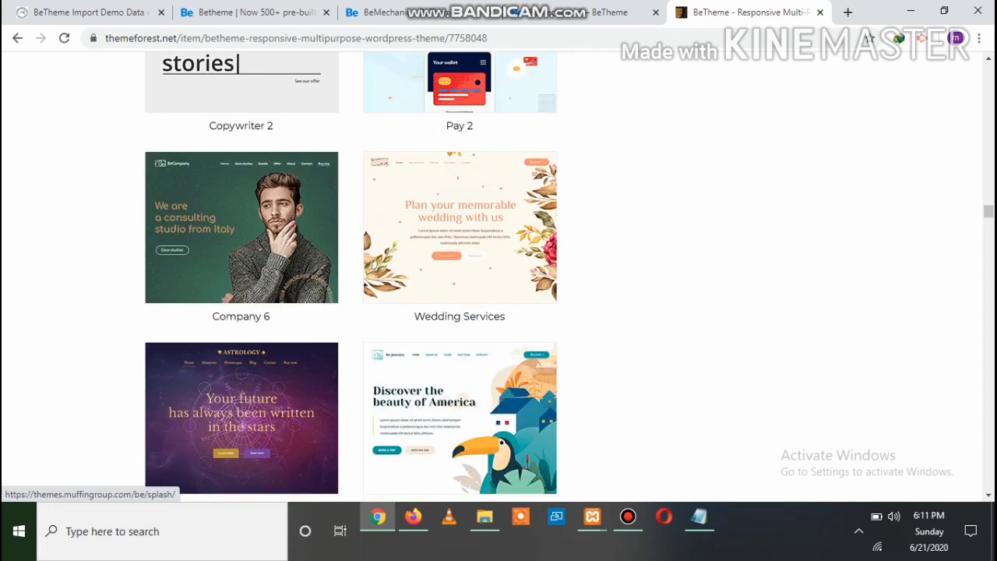
{"action": "scroll", "coordinate": [354, 277], "scroll_direction": "down", "scroll_amount": 2}
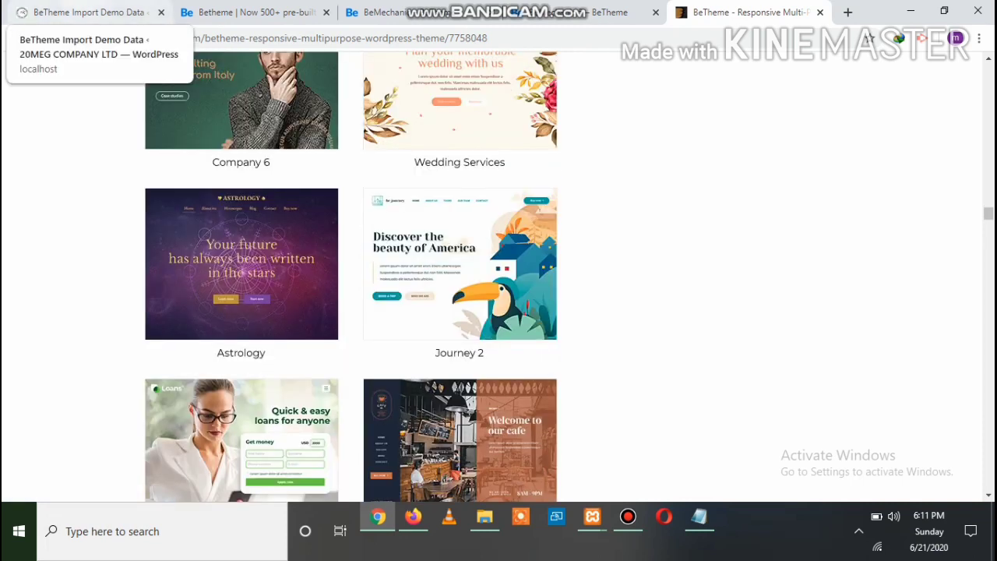
Open the Import type list on the Import Demo Data page, after rechecking the mechanic demo tabs
{"action": "left_click", "coordinate": [85, 12]}
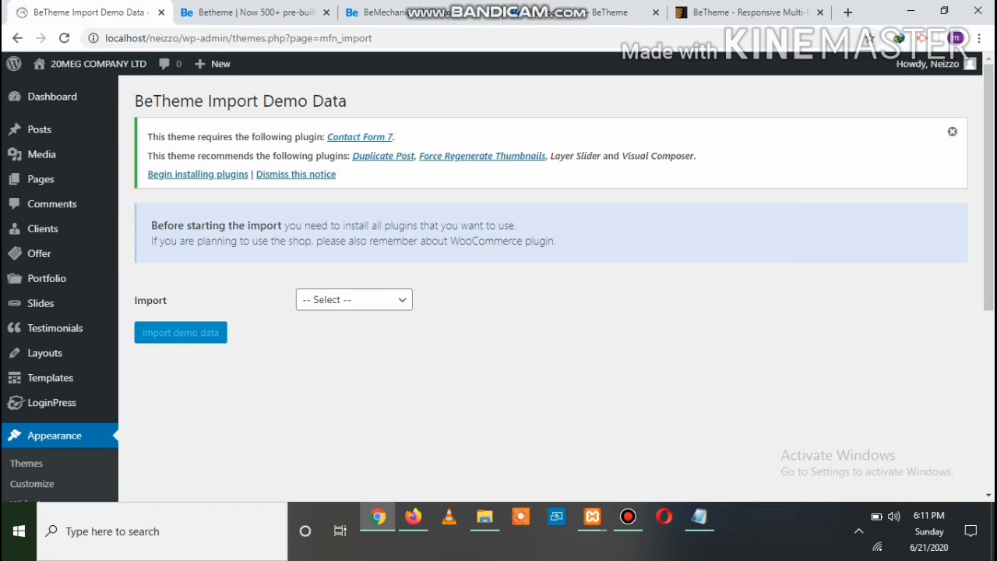
{"action": "left_click", "coordinate": [355, 299]}
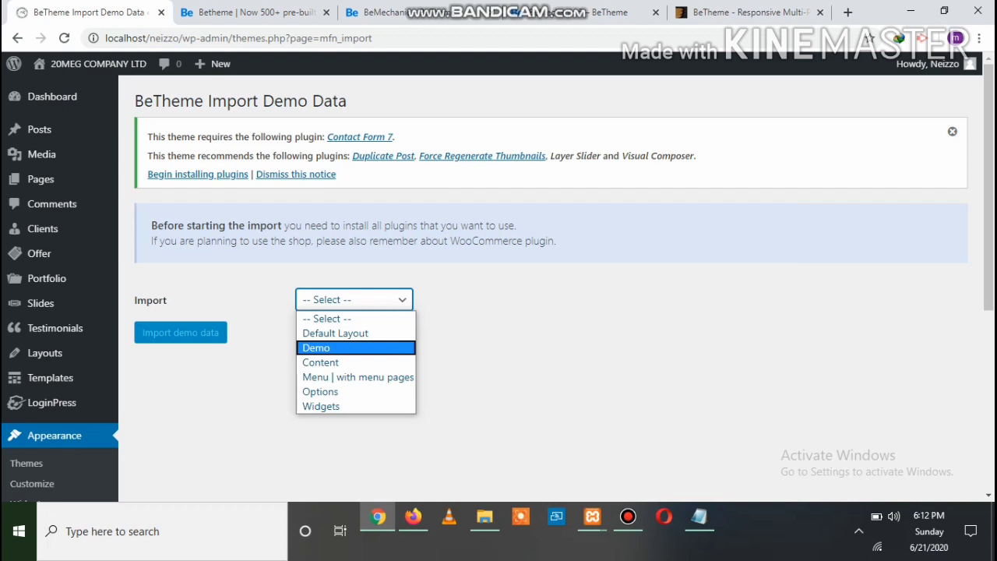
{"action": "left_click", "coordinate": [354, 317]}
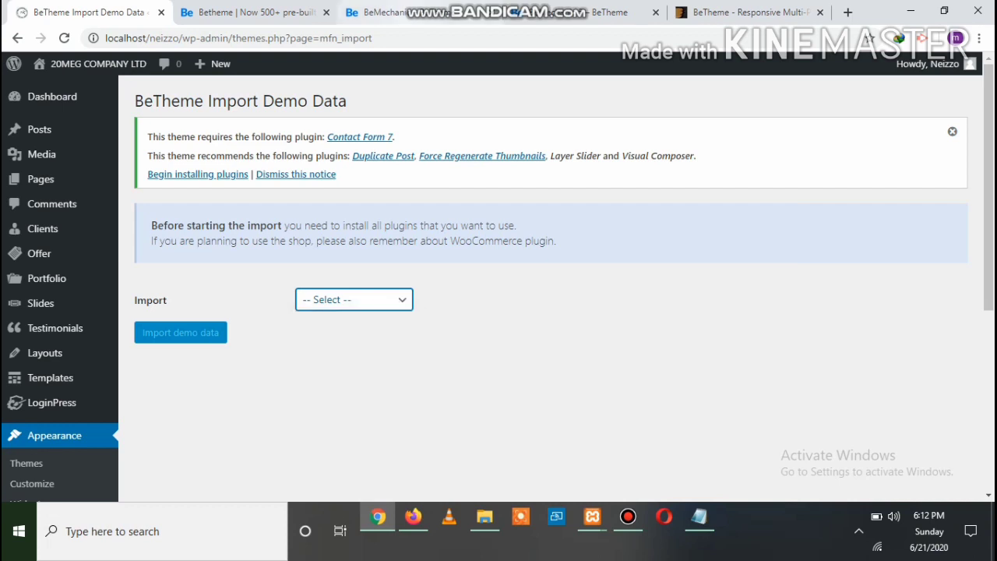
{"action": "left_click", "coordinate": [436, 13]}
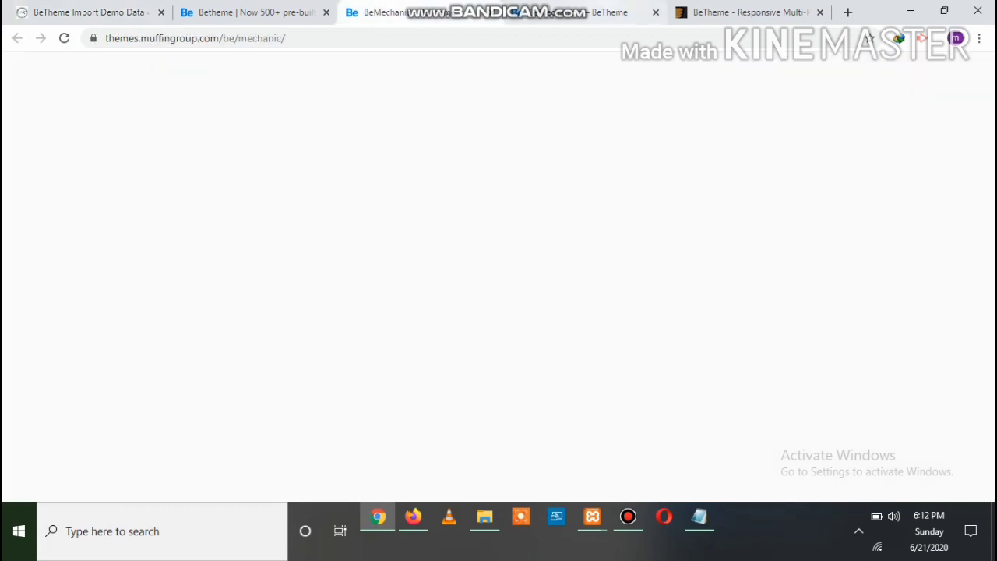
{"action": "left_click", "coordinate": [248, 13]}
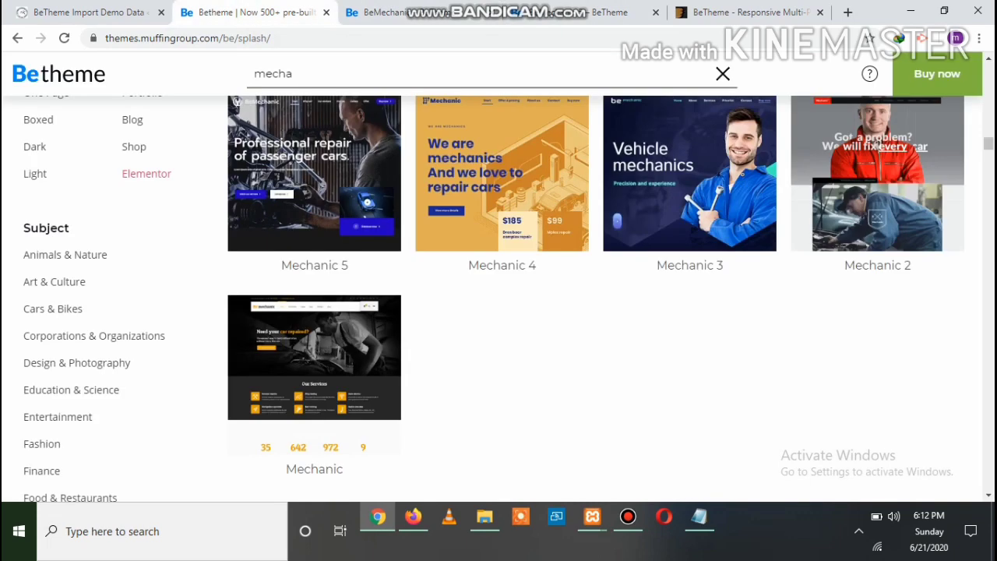
{"action": "left_click", "coordinate": [90, 13]}
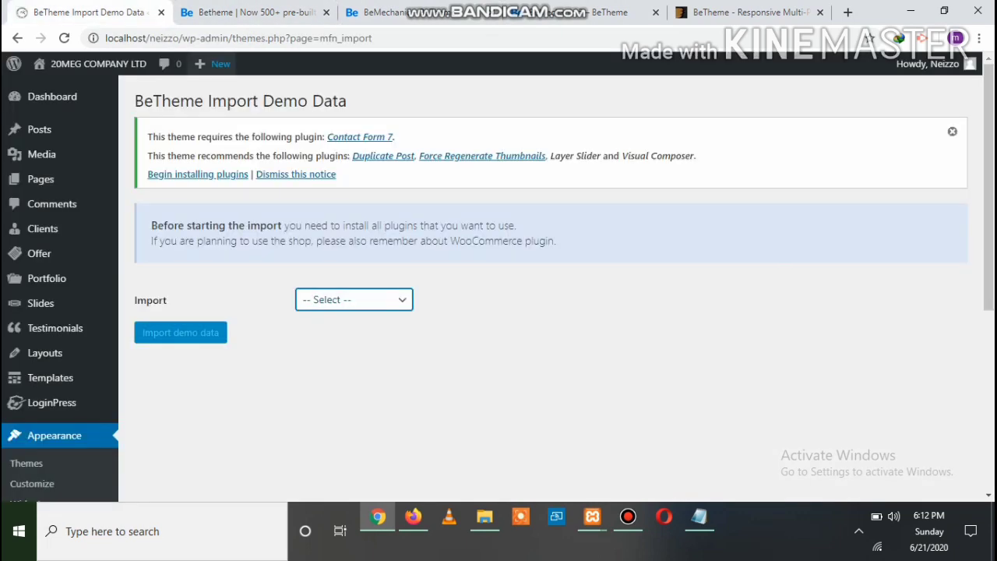
{"action": "left_click", "coordinate": [354, 300]}
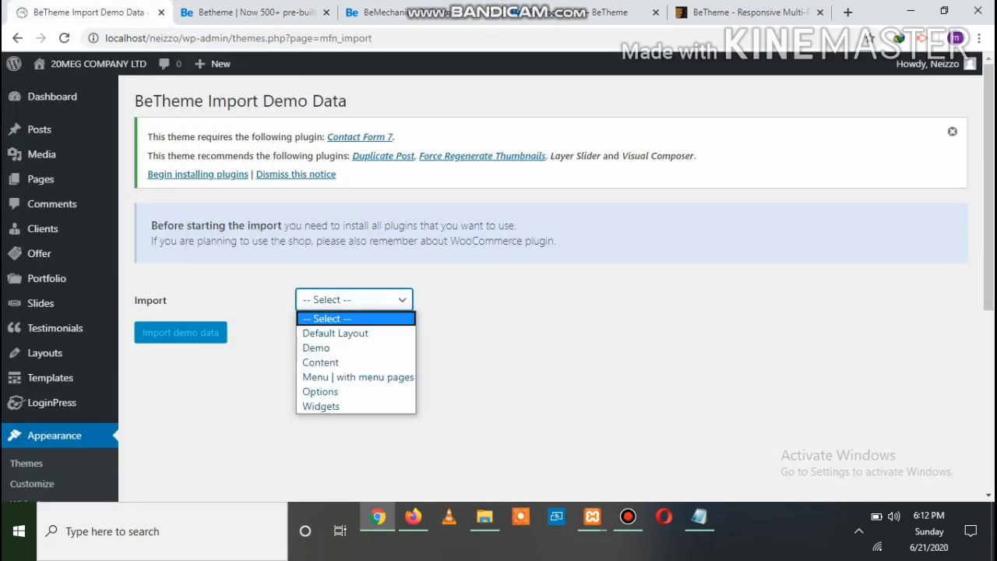
Set Import to Demo and choose Mechanic as the pre-made layout
{"action": "left_click", "coordinate": [327, 347]}
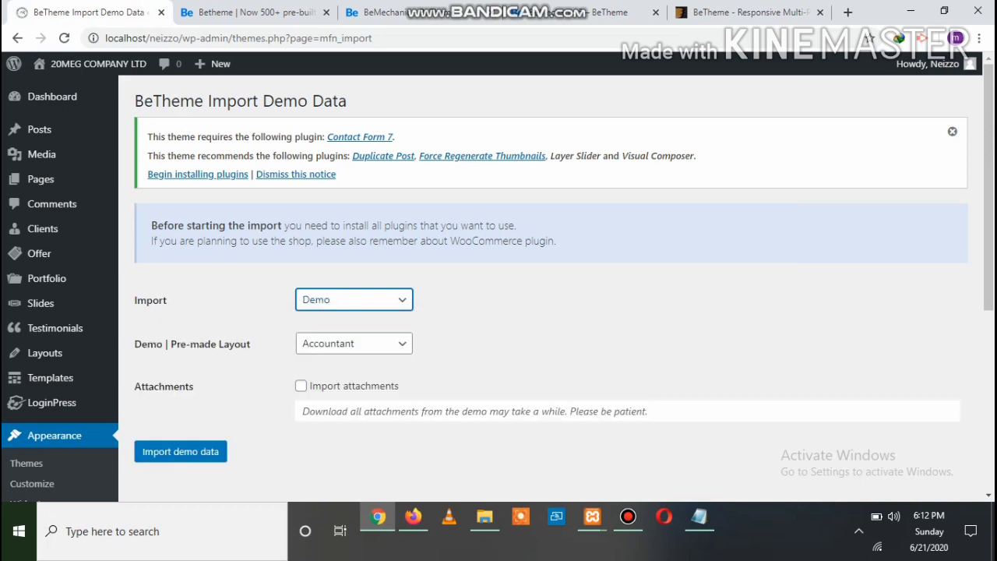
{"action": "left_click", "coordinate": [353, 343]}
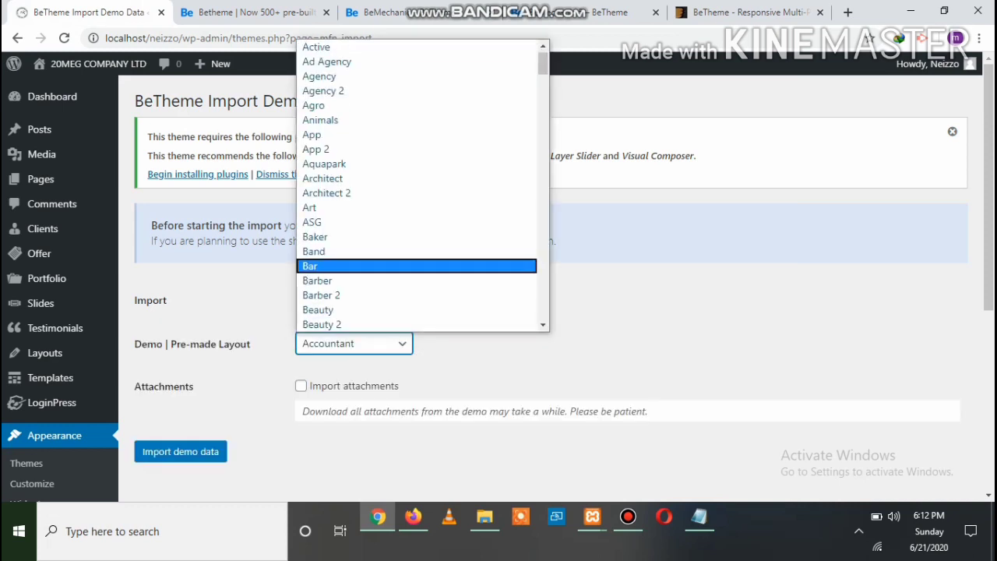
{"action": "scroll", "coordinate": [417, 265], "scroll_direction": "down", "scroll_amount": 14}
{"action": "scroll", "coordinate": [416, 266], "scroll_direction": "up", "scroll_amount": 8}
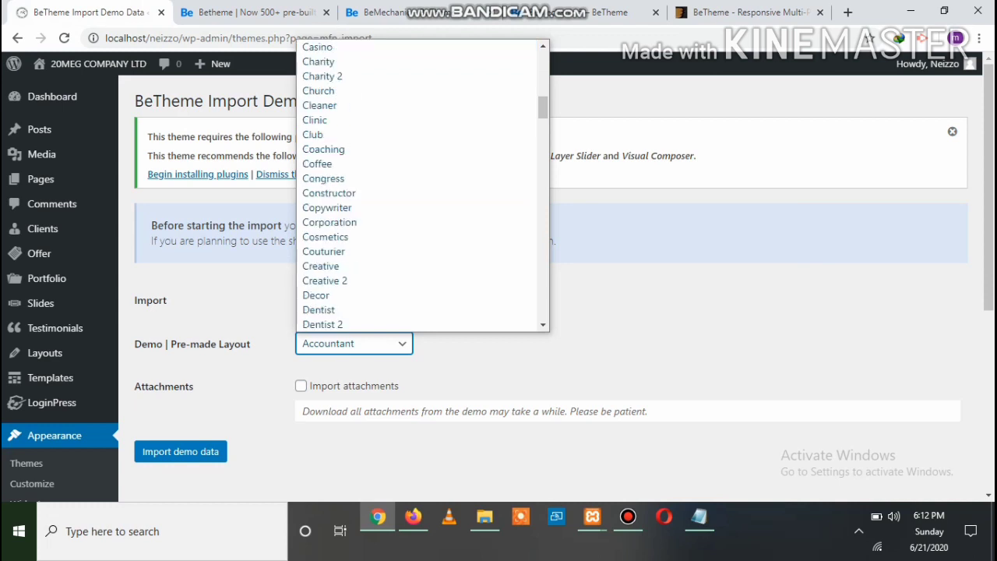
{"action": "scroll", "coordinate": [416, 265], "scroll_direction": "down", "scroll_amount": 10}
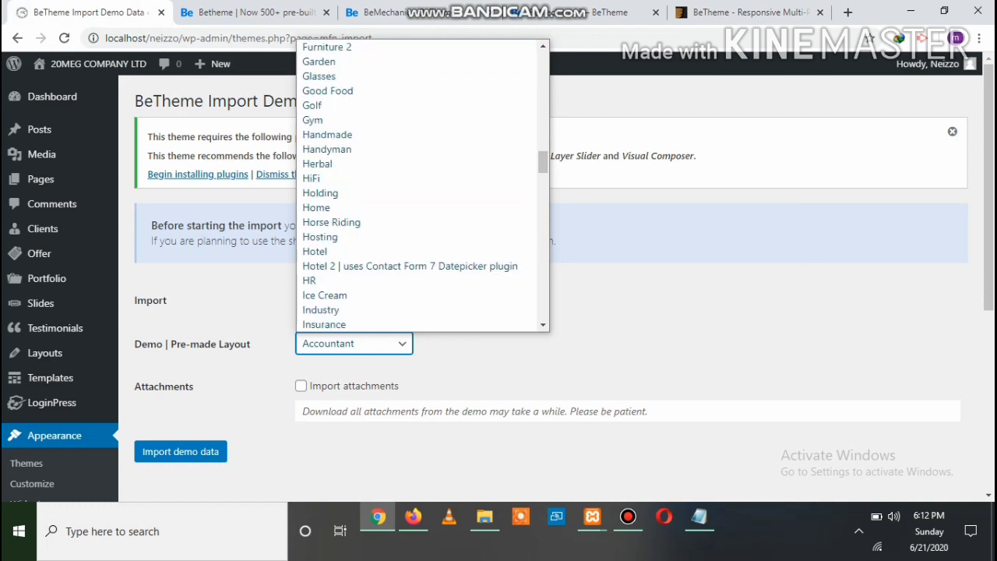
{"action": "scroll", "coordinate": [421, 185], "scroll_direction": "down", "scroll_amount": 3}
{"action": "scroll", "coordinate": [417, 263], "scroll_direction": "down", "scroll_amount": 9}
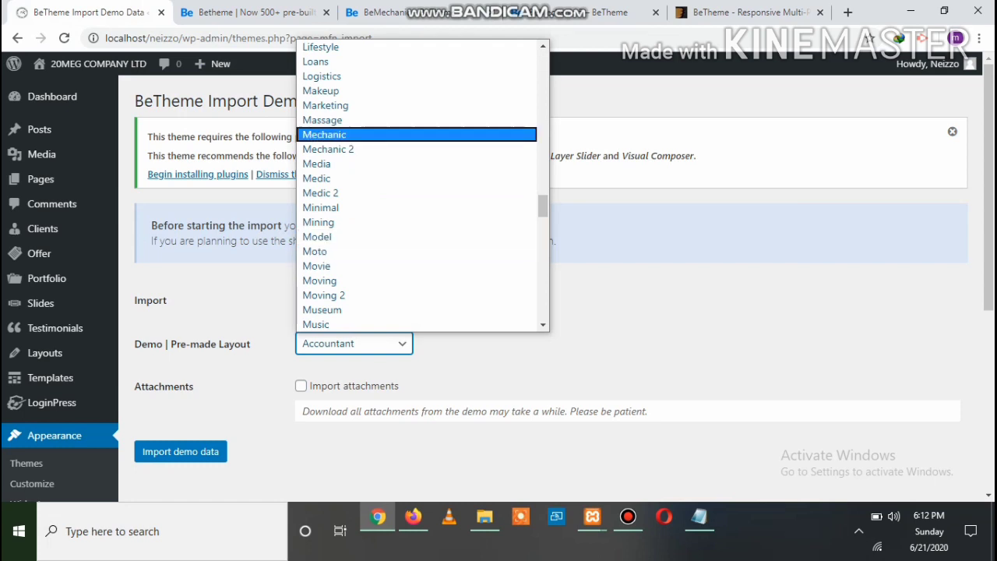
{"action": "left_click", "coordinate": [416, 135]}
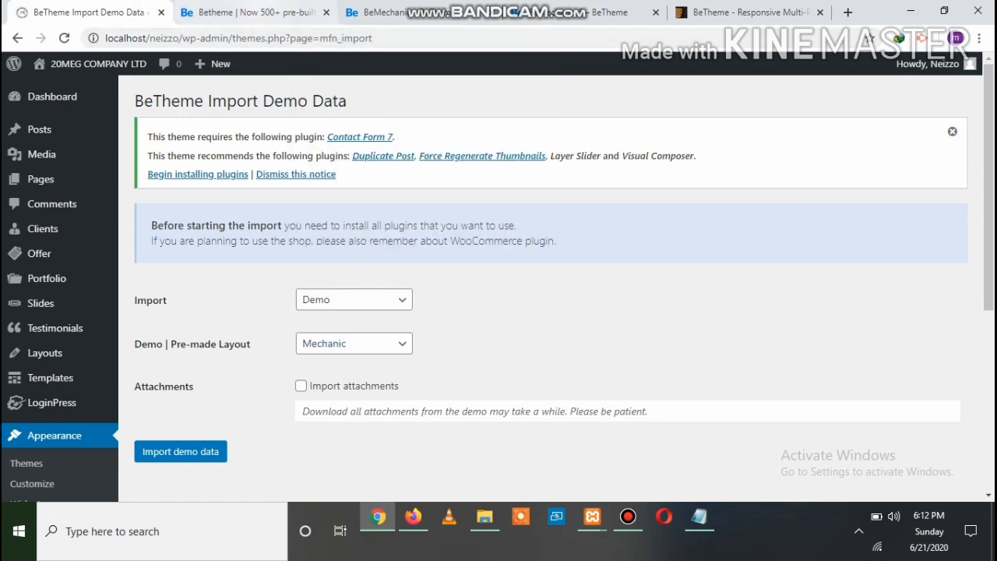
{"action": "left_click", "coordinate": [256, 13]}
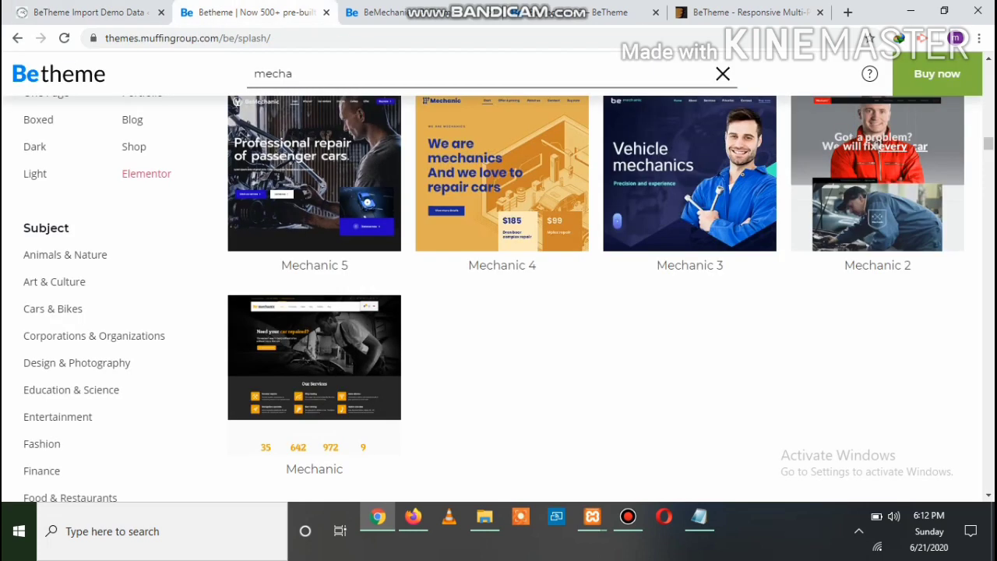
{"action": "left_click", "coordinate": [343, 38]}
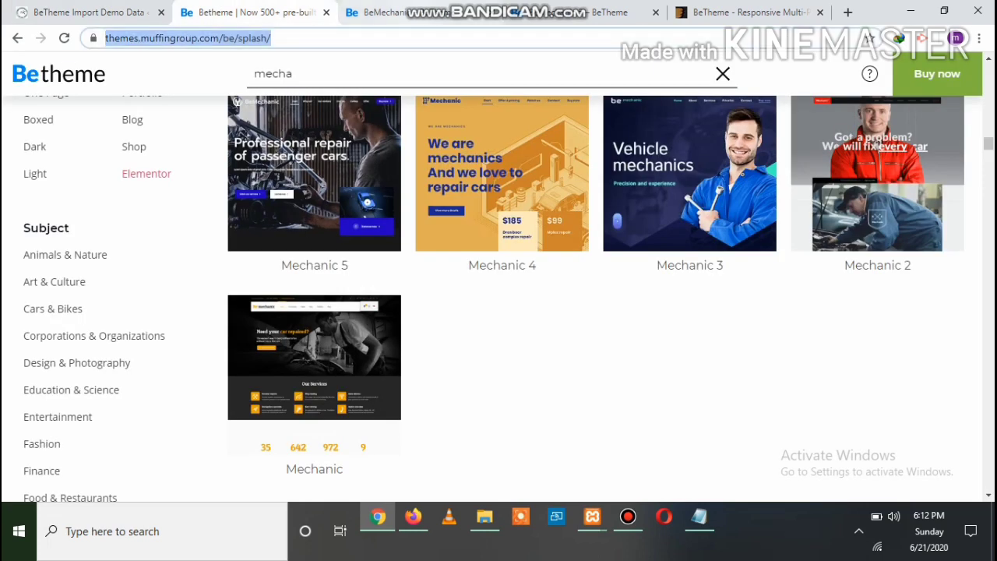
{"action": "left_click", "coordinate": [382, 13]}
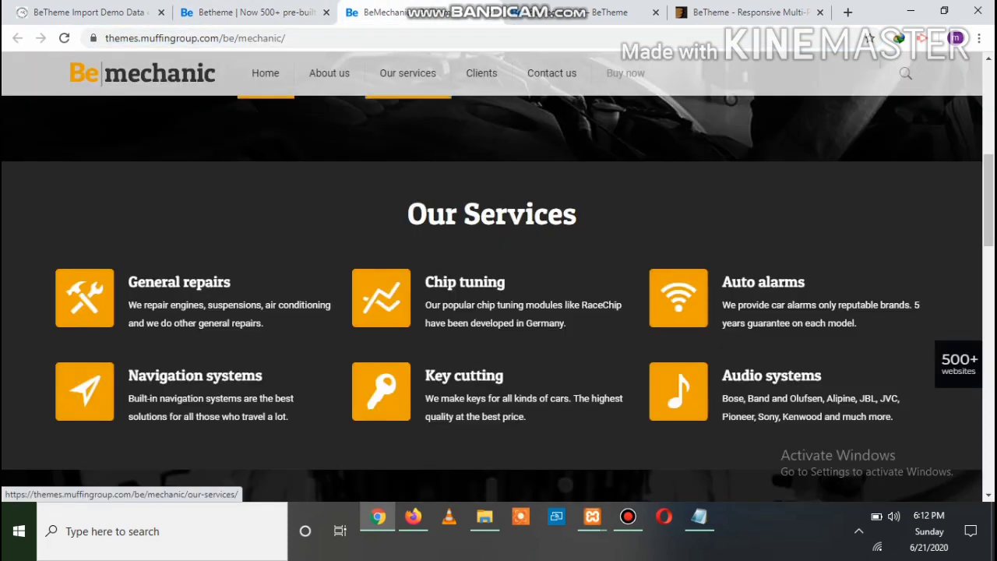
{"action": "scroll", "coordinate": [498, 273], "scroll_direction": "up", "scroll_amount": 2}
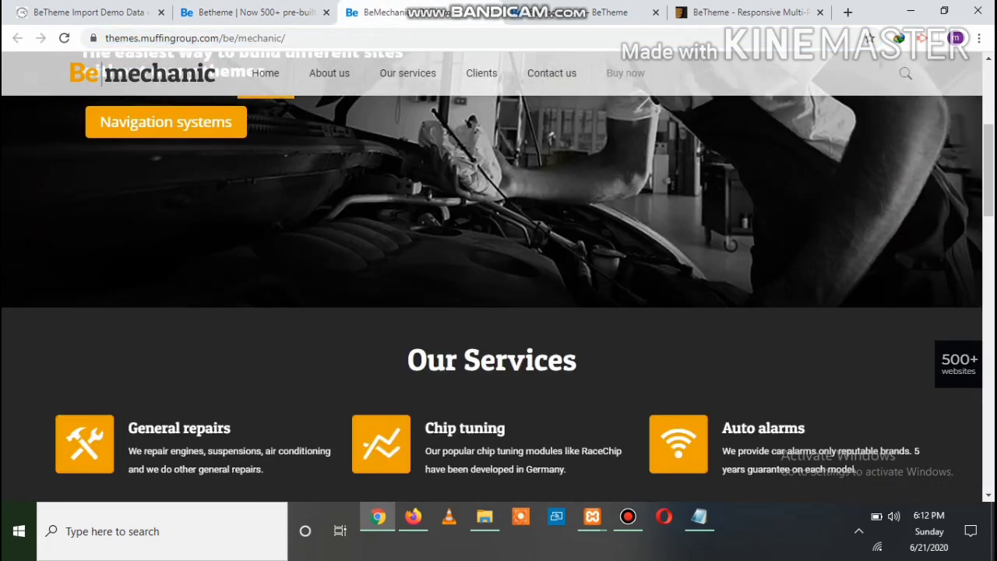
{"action": "scroll", "coordinate": [498, 272], "scroll_direction": "up", "scroll_amount": 1}
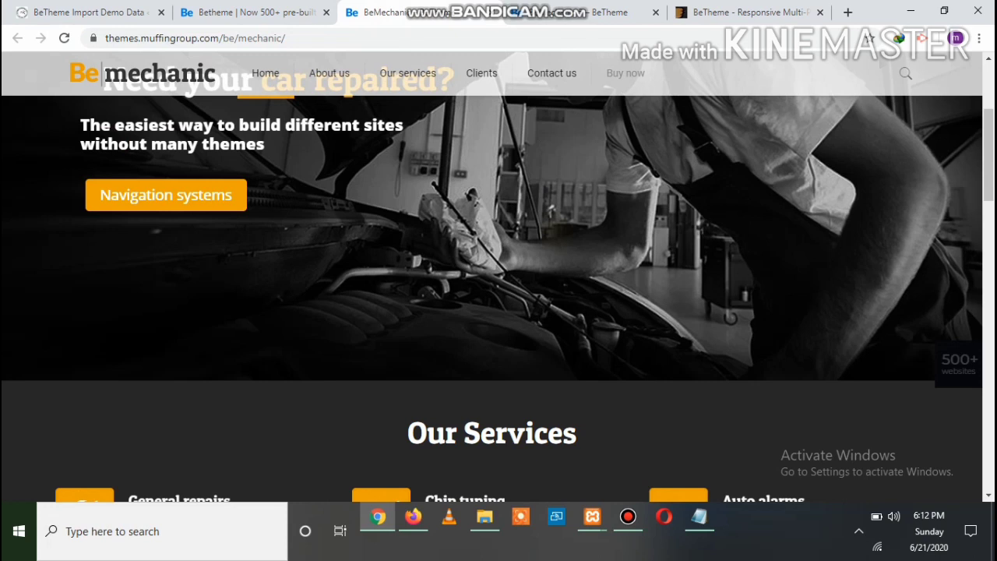
{"action": "scroll", "coordinate": [498, 273], "scroll_direction": "up", "scroll_amount": 3}
{"action": "left_click", "coordinate": [90, 12]}
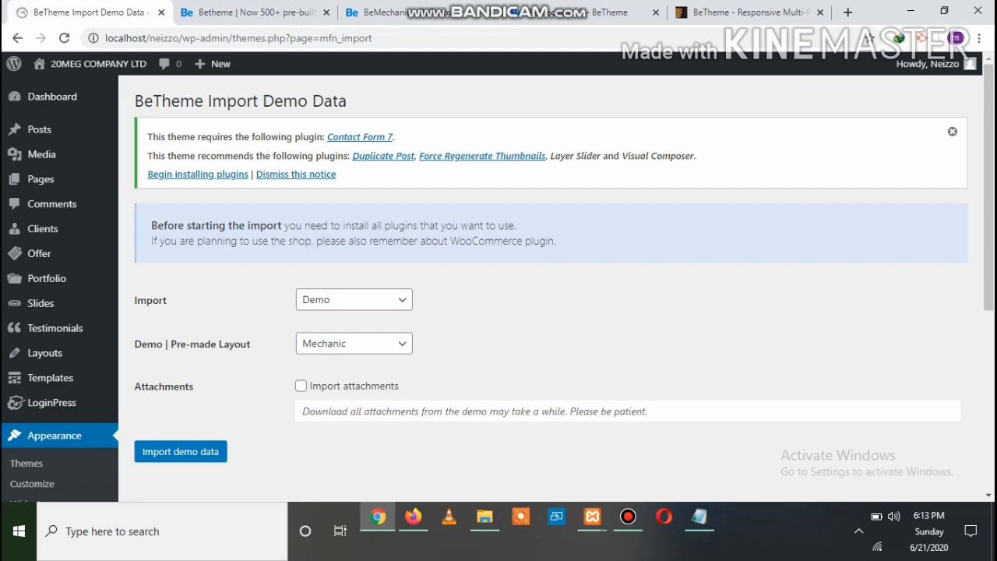
Tick Import attachments and start the Mechanic demo data import
{"action": "left_click", "coordinate": [300, 386]}
{"action": "scroll", "coordinate": [499, 280], "scroll_direction": "down", "scroll_amount": 2}
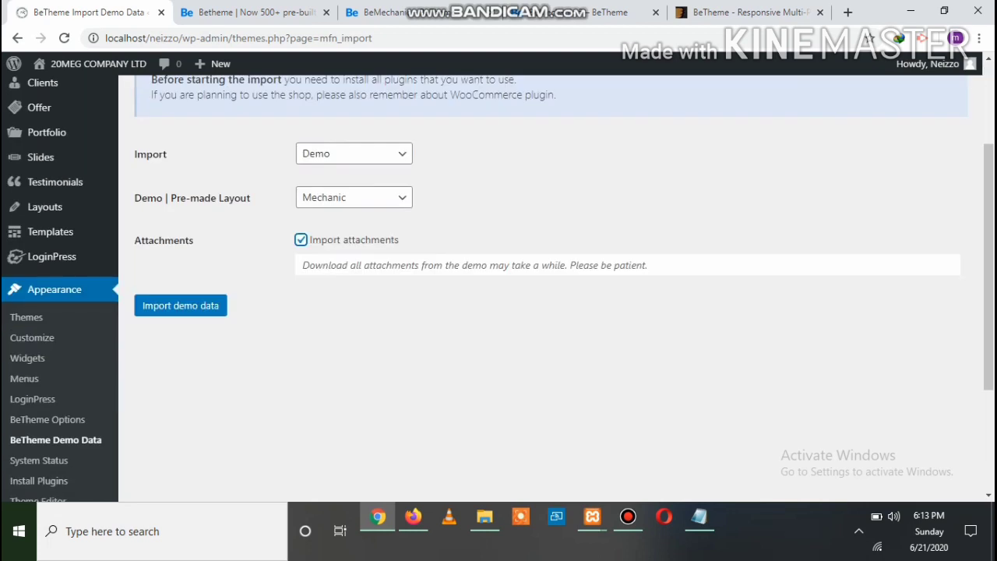
{"action": "left_click", "coordinate": [180, 306]}
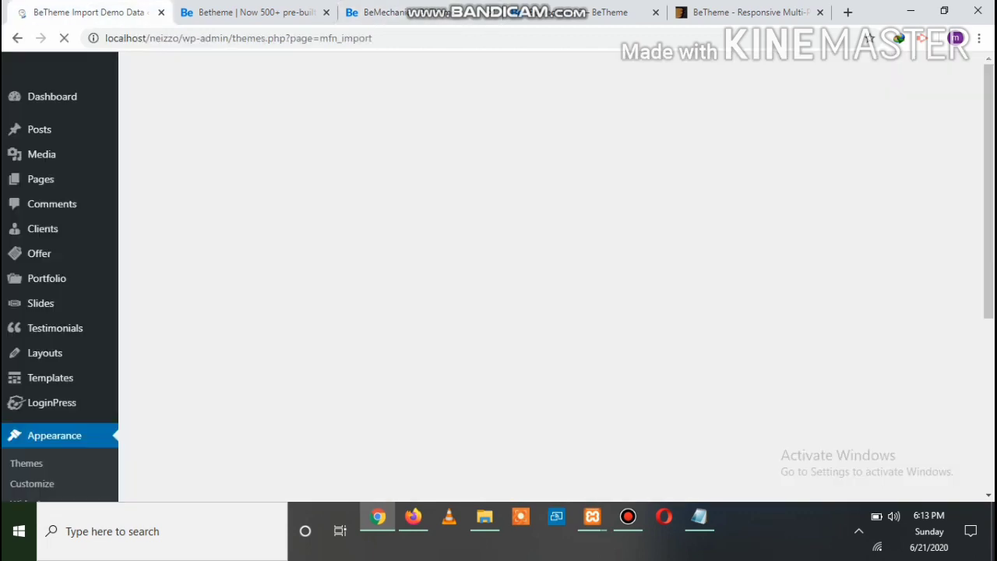
While the Mechanic import loads, browse the BeTheme demo showcase, then return to the ThemeForest listing
{"action": "scroll", "coordinate": [499, 273], "scroll_direction": "down", "scroll_amount": 4}
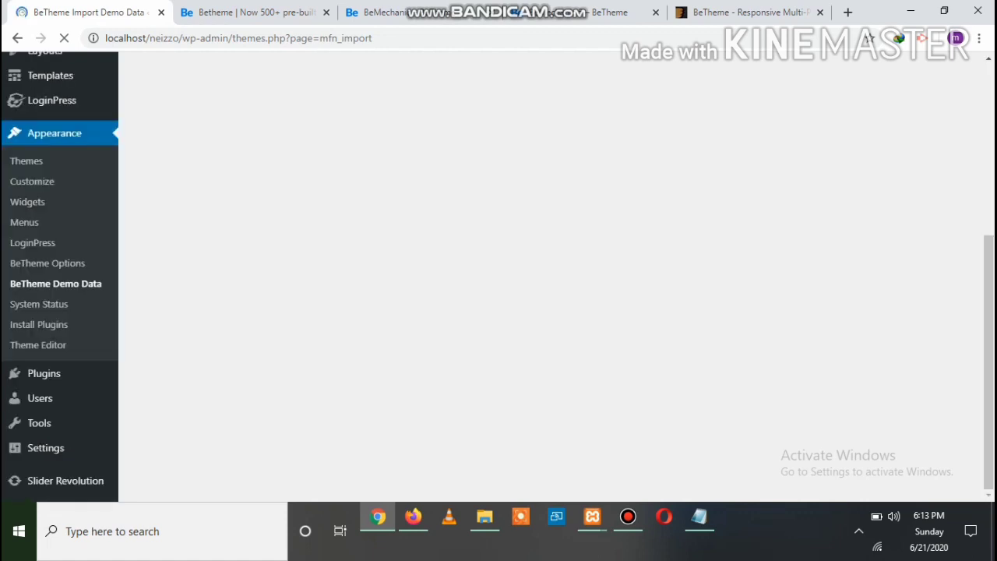
{"action": "scroll", "coordinate": [498, 273], "scroll_direction": "up", "scroll_amount": 4}
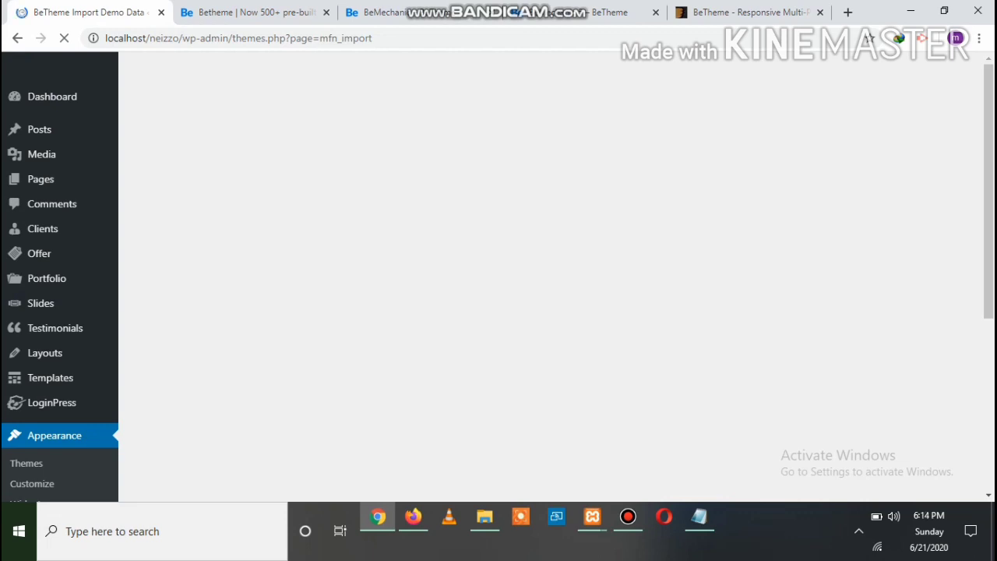
{"action": "key", "text": "ctrl+Tab"}
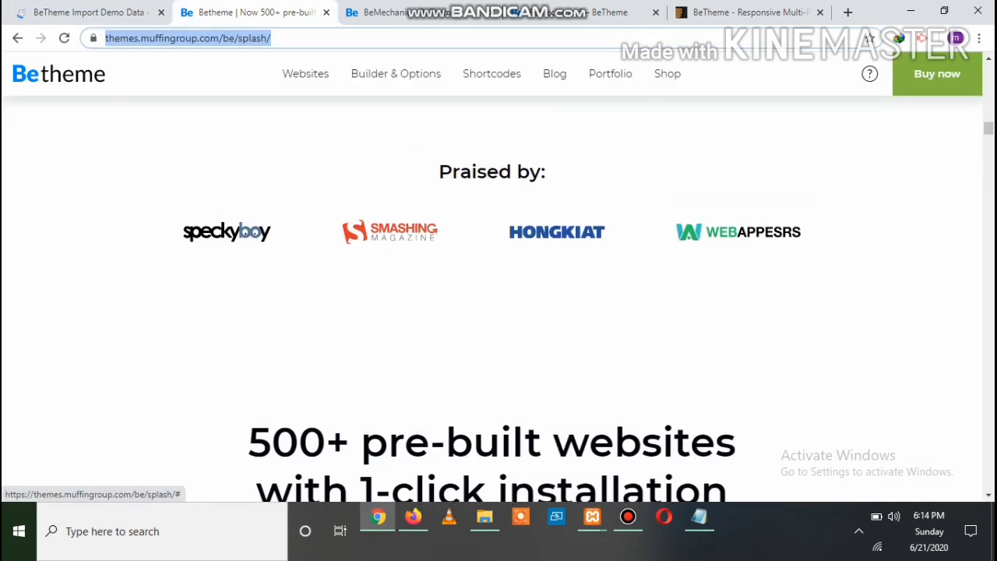
{"action": "scroll", "coordinate": [498, 295], "scroll_direction": "up", "scroll_amount": 2}
{"action": "scroll", "coordinate": [499, 296], "scroll_direction": "down", "scroll_amount": 1}
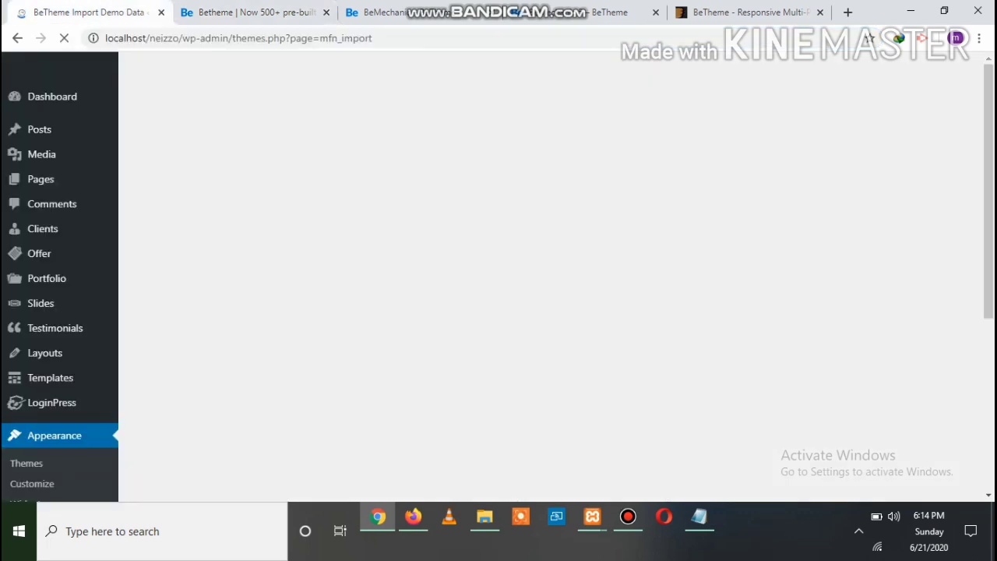
{"action": "scroll", "coordinate": [498, 273], "scroll_direction": "down", "scroll_amount": 2}
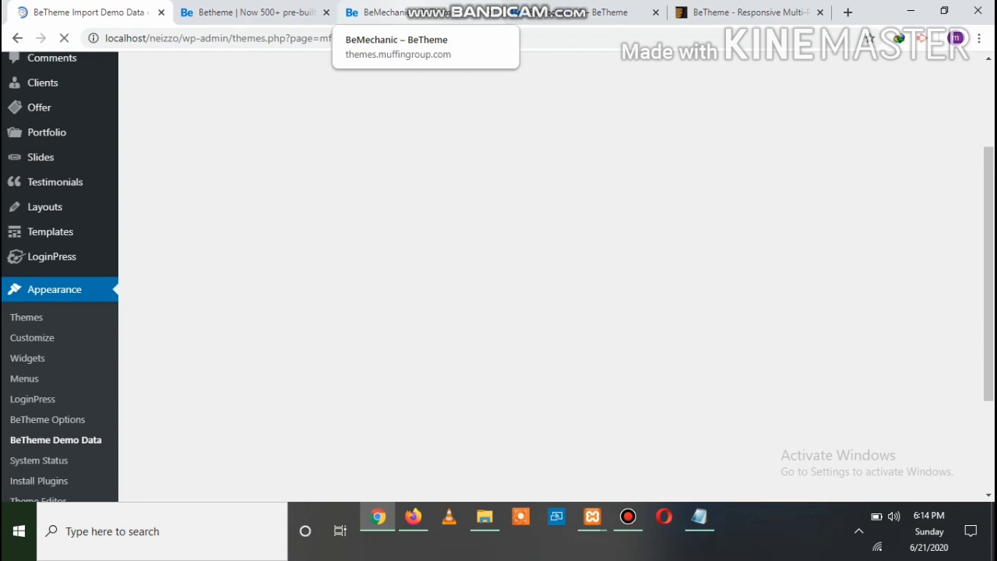
{"action": "left_click", "coordinate": [745, 12]}
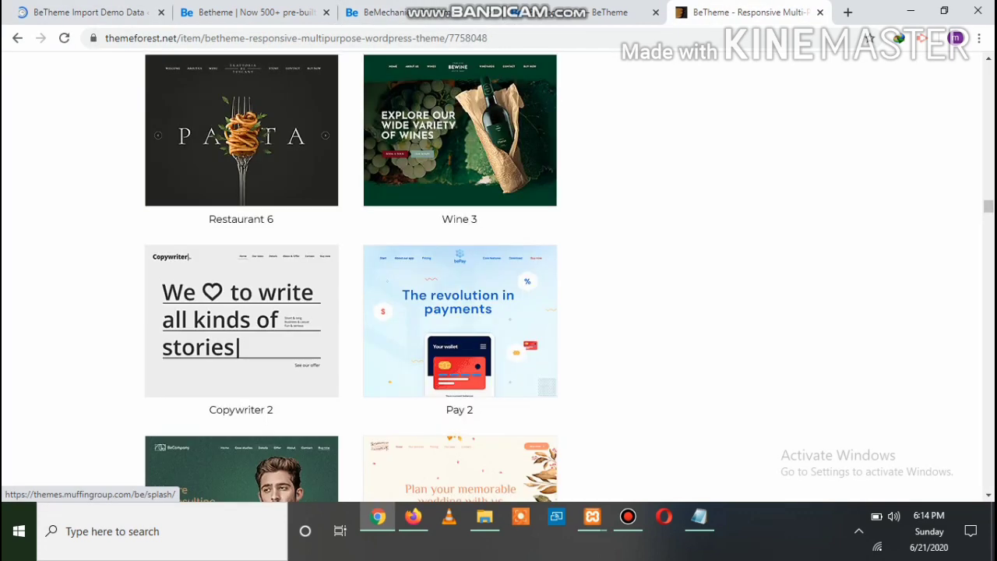
{"action": "scroll", "coordinate": [351, 272], "scroll_direction": "up", "scroll_amount": 4}
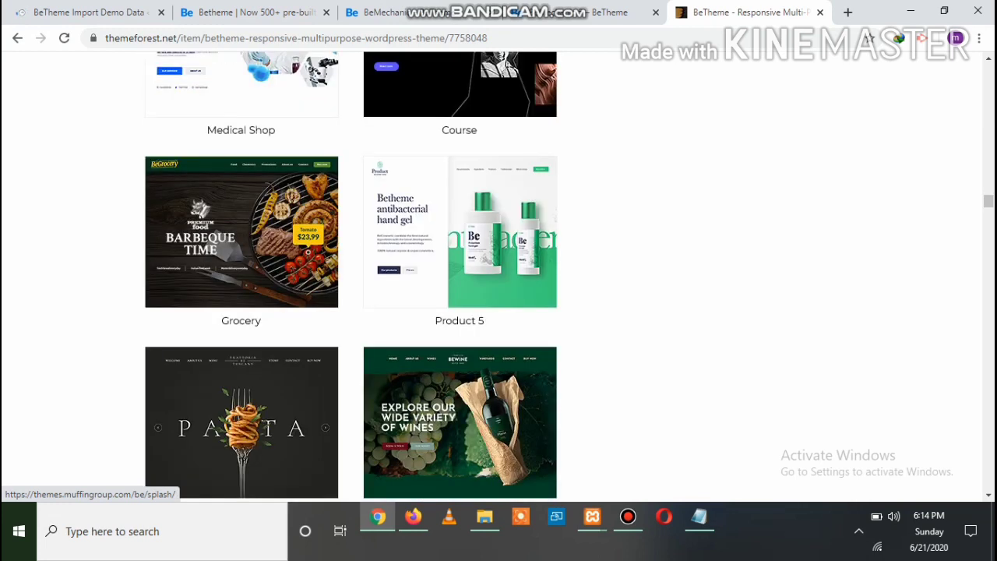
Browse up and down the BeTheme demo layouts list on ThemeForest
{"action": "scroll", "coordinate": [351, 277], "scroll_direction": "up", "scroll_amount": 5}
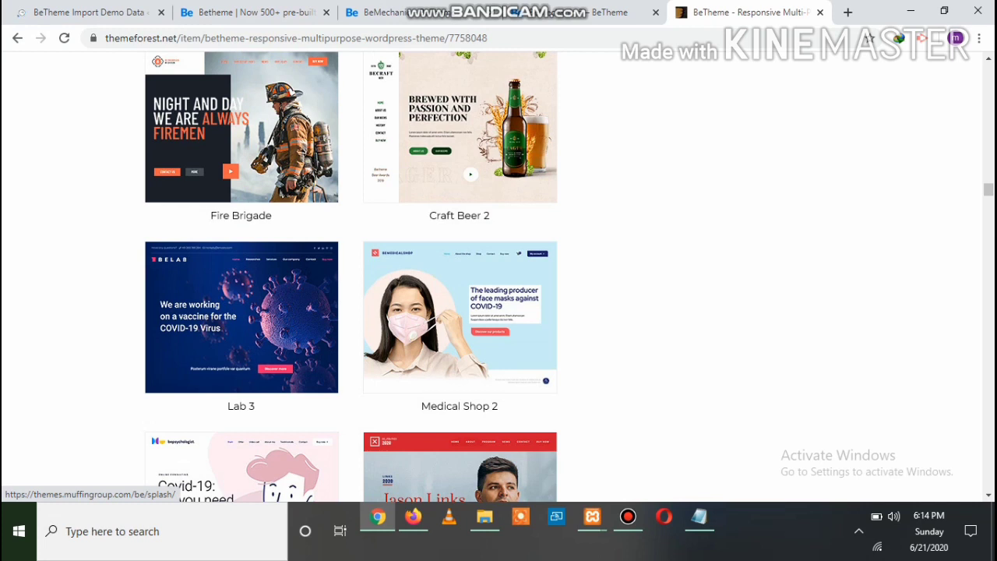
{"action": "scroll", "coordinate": [350, 277], "scroll_direction": "up", "scroll_amount": 4}
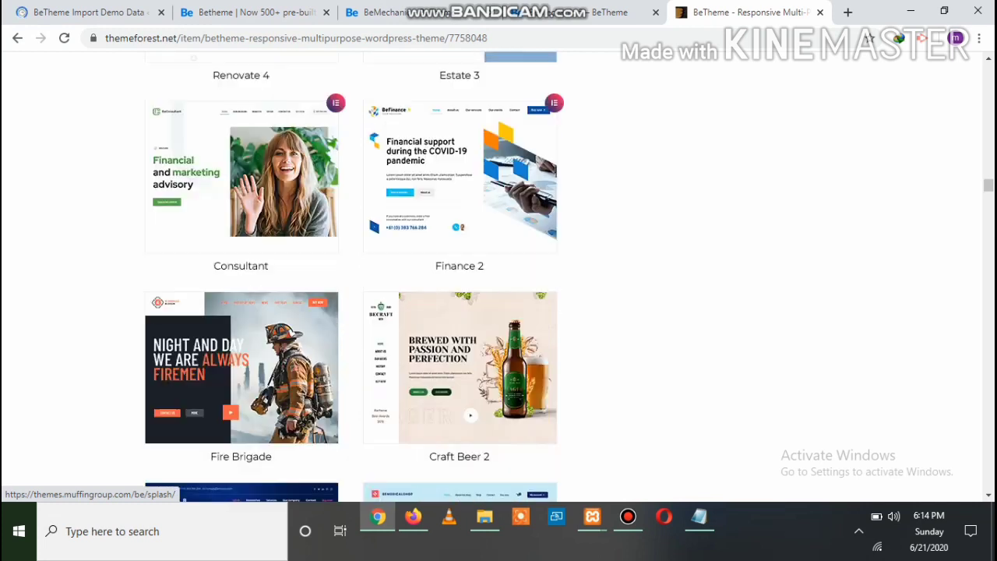
{"action": "scroll", "coordinate": [351, 277], "scroll_direction": "up", "scroll_amount": 2}
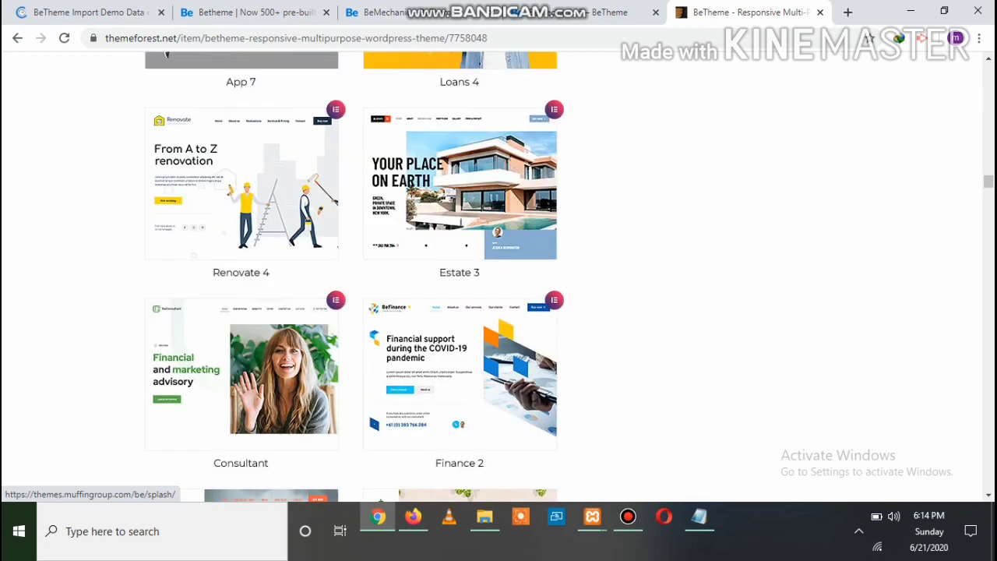
{"action": "scroll", "coordinate": [351, 276], "scroll_direction": "up", "scroll_amount": 6}
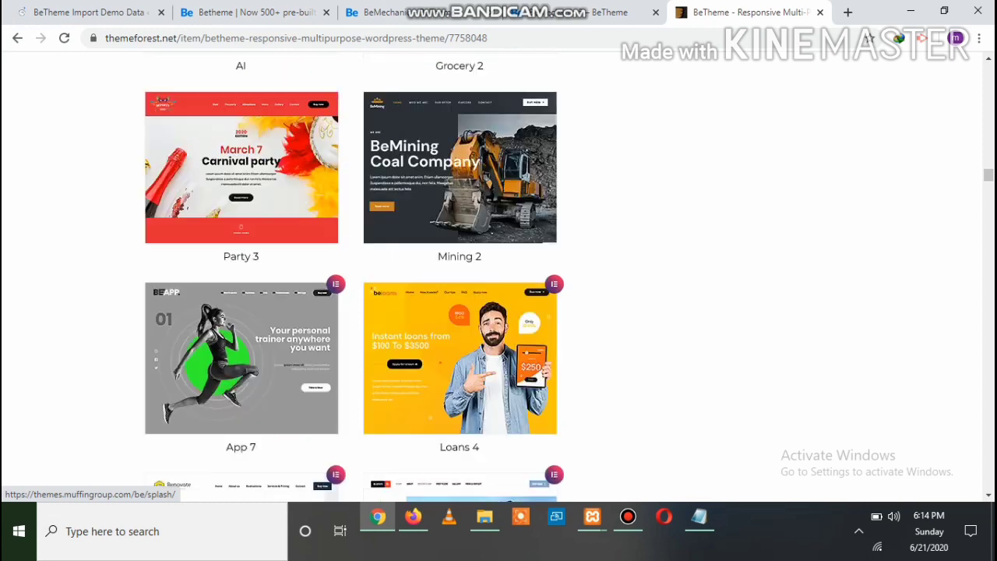
{"action": "scroll", "coordinate": [350, 277], "scroll_direction": "up", "scroll_amount": 2}
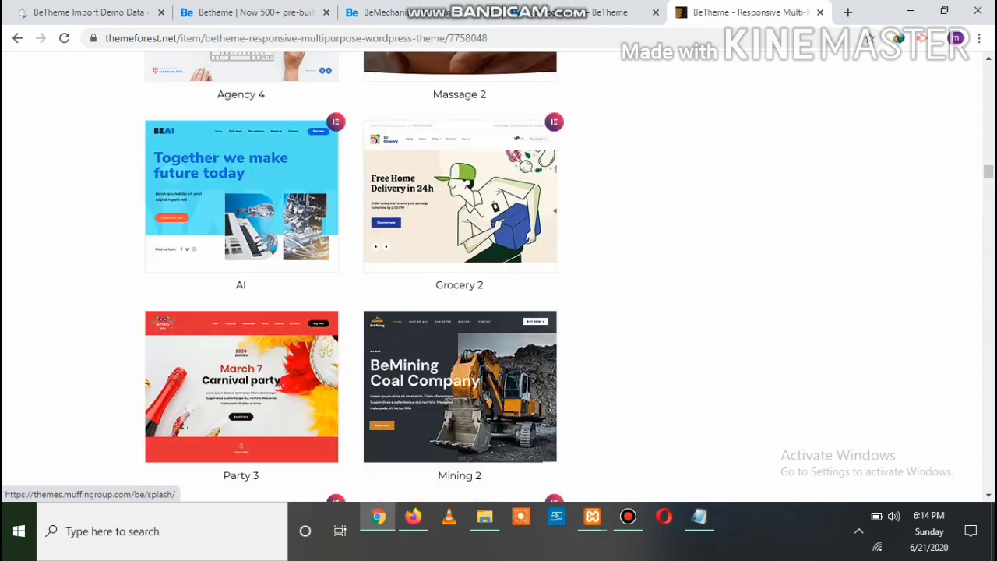
{"action": "scroll", "coordinate": [350, 276], "scroll_direction": "up", "scroll_amount": 4}
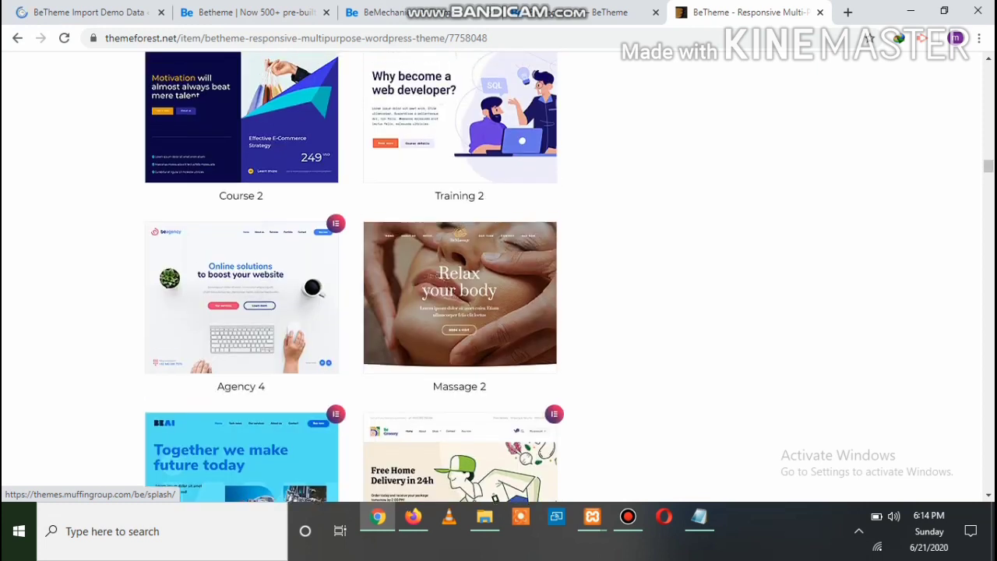
{"action": "scroll", "coordinate": [350, 276], "scroll_direction": "up", "scroll_amount": 1}
{"action": "scroll", "coordinate": [351, 277], "scroll_direction": "up", "scroll_amount": 2}
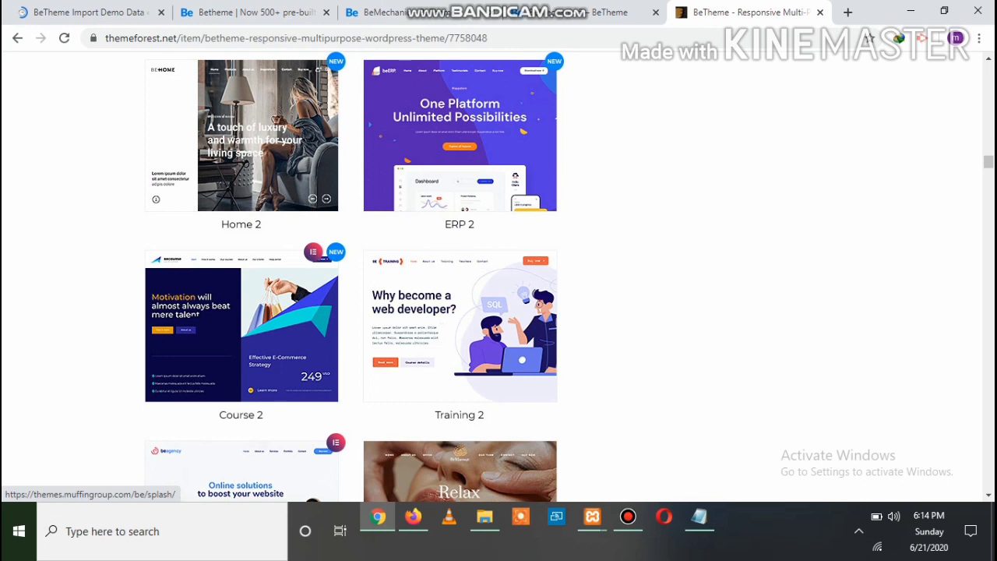
{"action": "scroll", "coordinate": [350, 276], "scroll_direction": "down", "scroll_amount": 2}
{"action": "scroll", "coordinate": [350, 277], "scroll_direction": "down", "scroll_amount": 4}
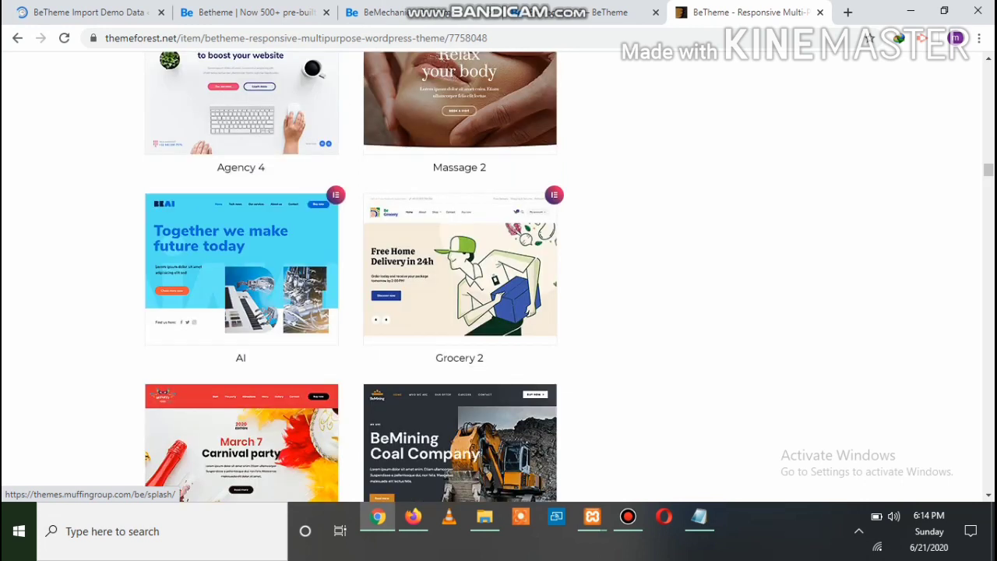
{"action": "scroll", "coordinate": [350, 276], "scroll_direction": "down", "scroll_amount": 1}
{"action": "scroll", "coordinate": [350, 276], "scroll_direction": "down", "scroll_amount": 5}
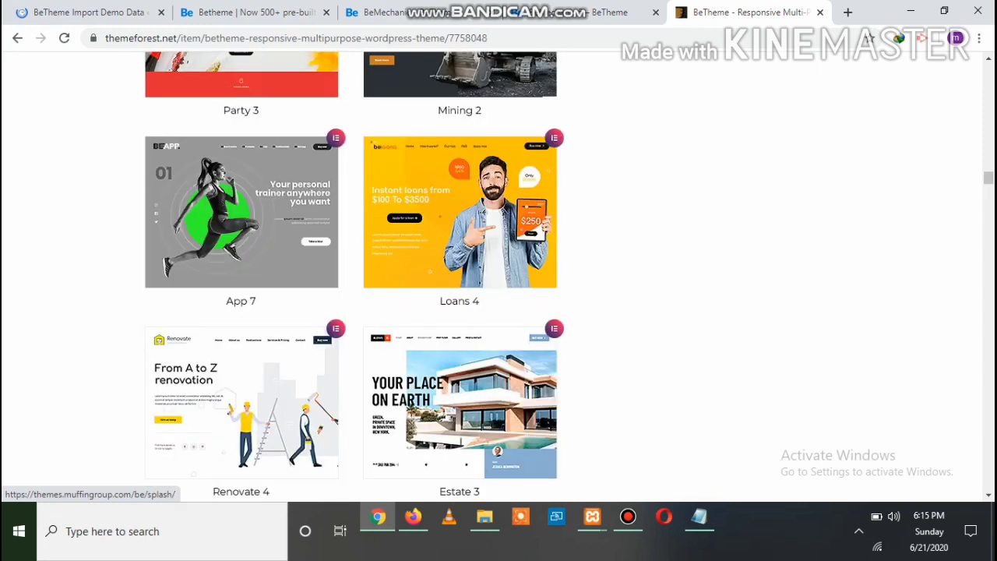
Check the BeTheme Import Demo Data page, then bring up the local neizzo site in Firefox
{"action": "key", "text": "ctrl+Tab"}
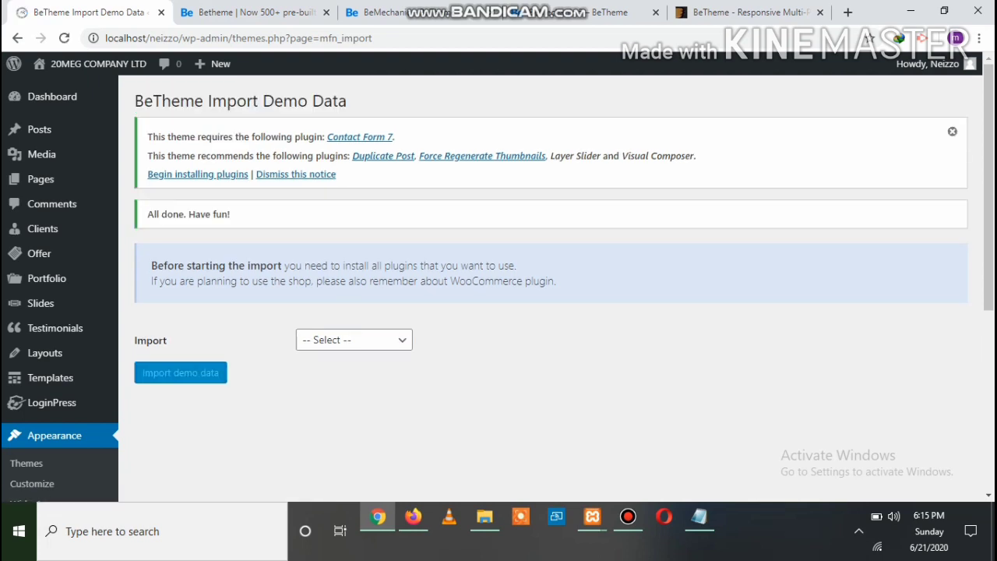
{"action": "scroll", "coordinate": [31, 264], "scroll_direction": "down", "scroll_amount": 3}
{"action": "scroll", "coordinate": [31, 265], "scroll_direction": "up", "scroll_amount": 2}
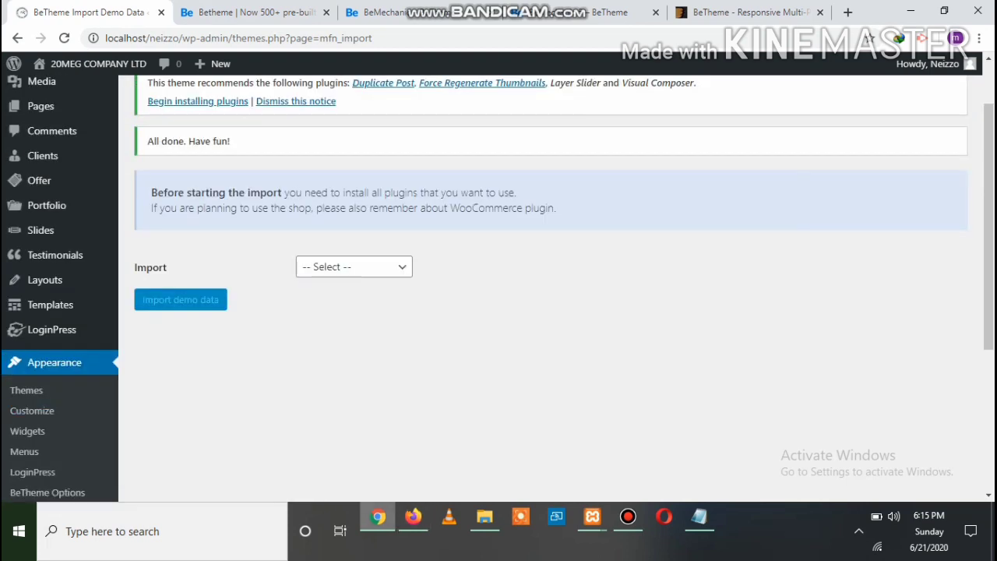
{"action": "left_click", "coordinate": [413, 517]}
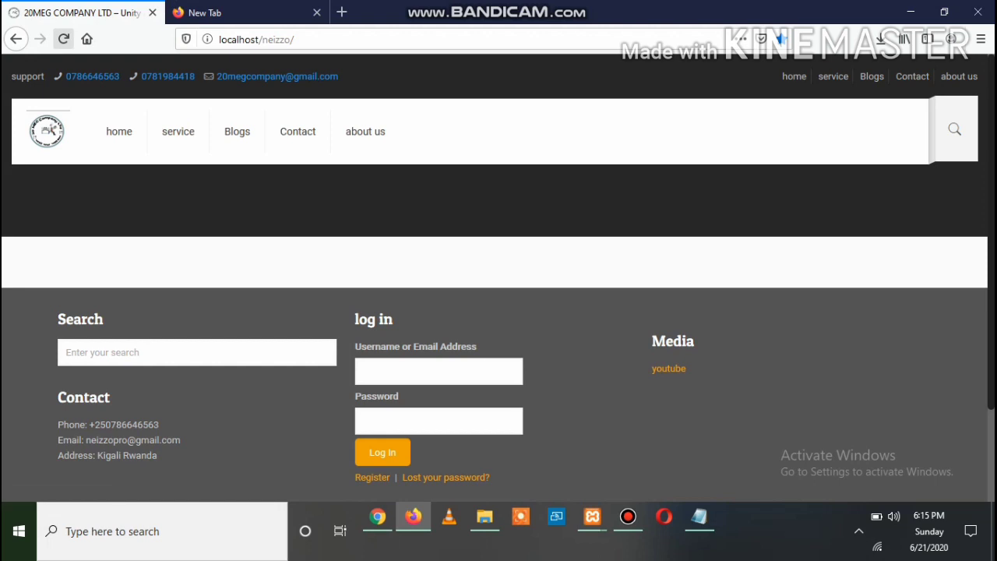
Reload the local neizzo site and scroll through the imported BeMechanic demo homepage
{"action": "left_click", "coordinate": [64, 39]}
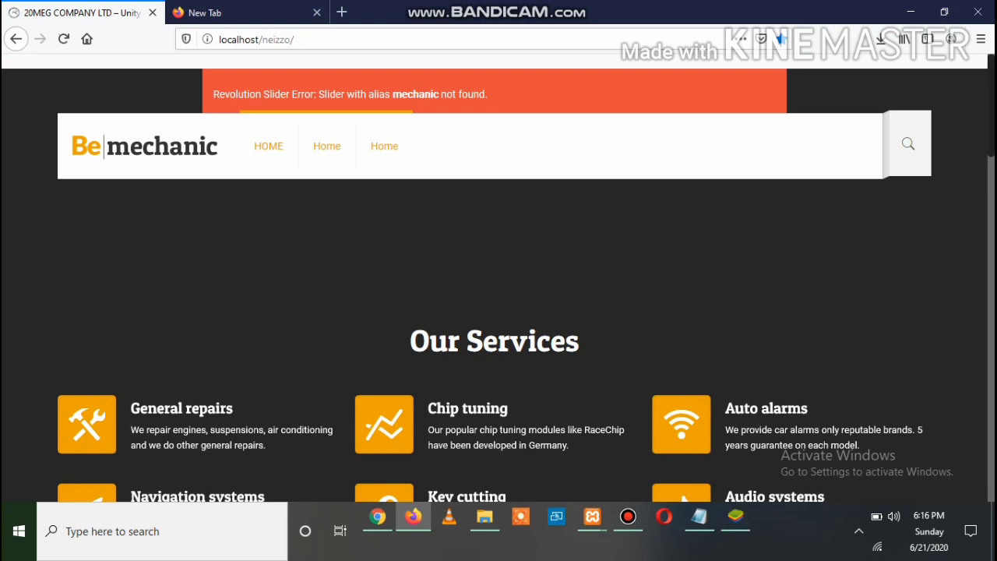
{"action": "scroll", "coordinate": [498, 277], "scroll_direction": "down", "scroll_amount": 3}
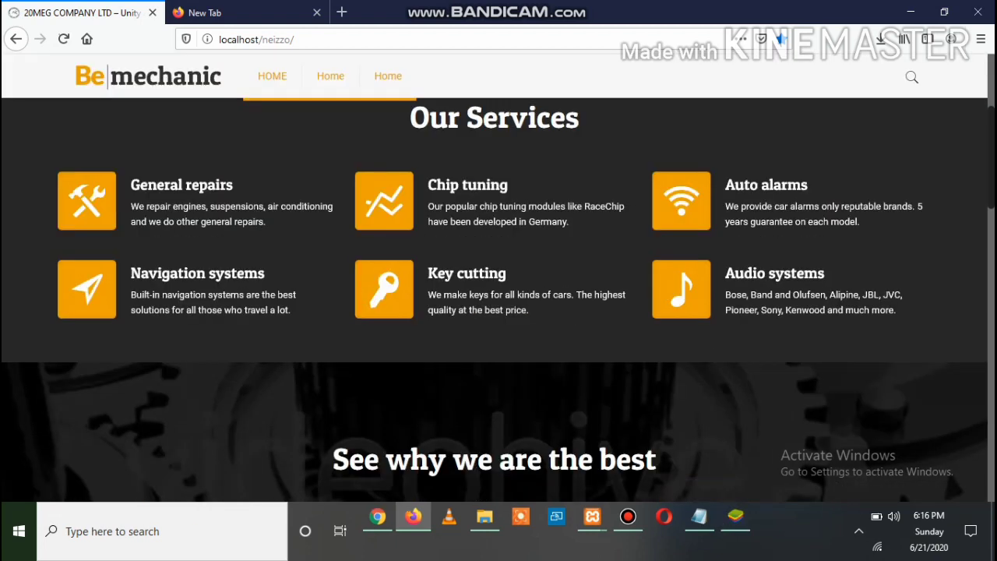
{"action": "scroll", "coordinate": [498, 296], "scroll_direction": "down", "scroll_amount": 2}
{"action": "scroll", "coordinate": [498, 296], "scroll_direction": "up", "scroll_amount": 4}
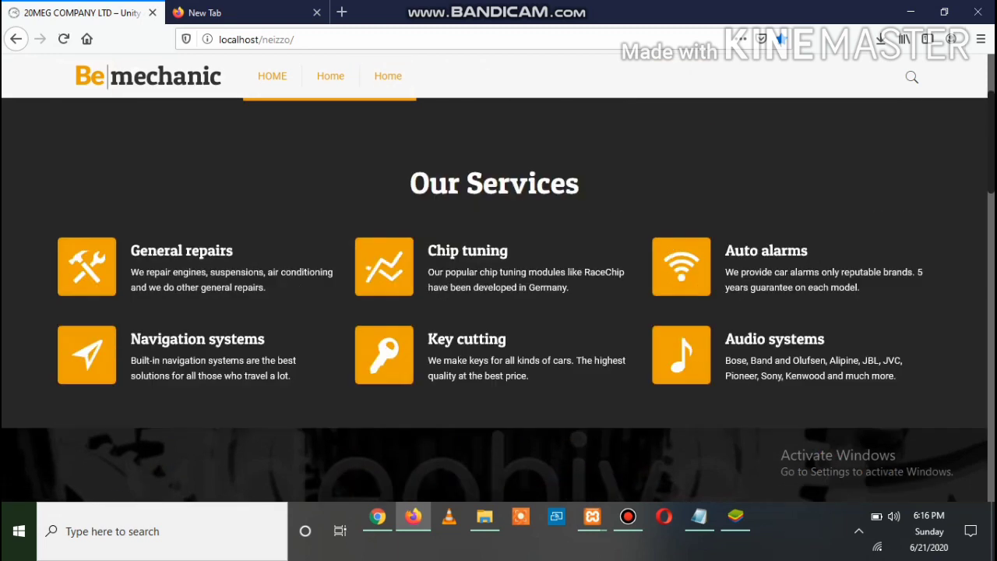
{"action": "scroll", "coordinate": [498, 277], "scroll_direction": "up", "scroll_amount": 1}
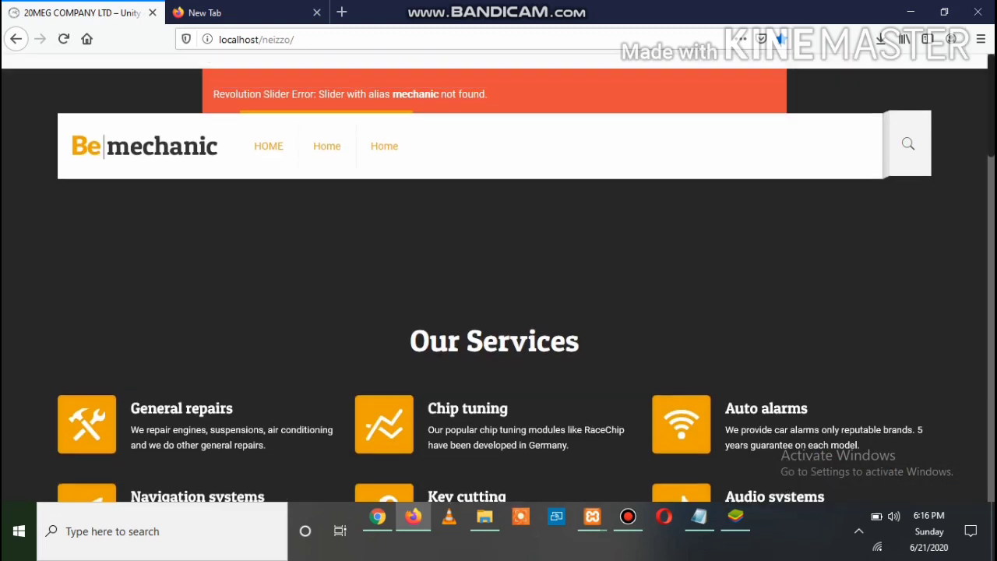
{"action": "scroll", "coordinate": [498, 296], "scroll_direction": "down", "scroll_amount": 5}
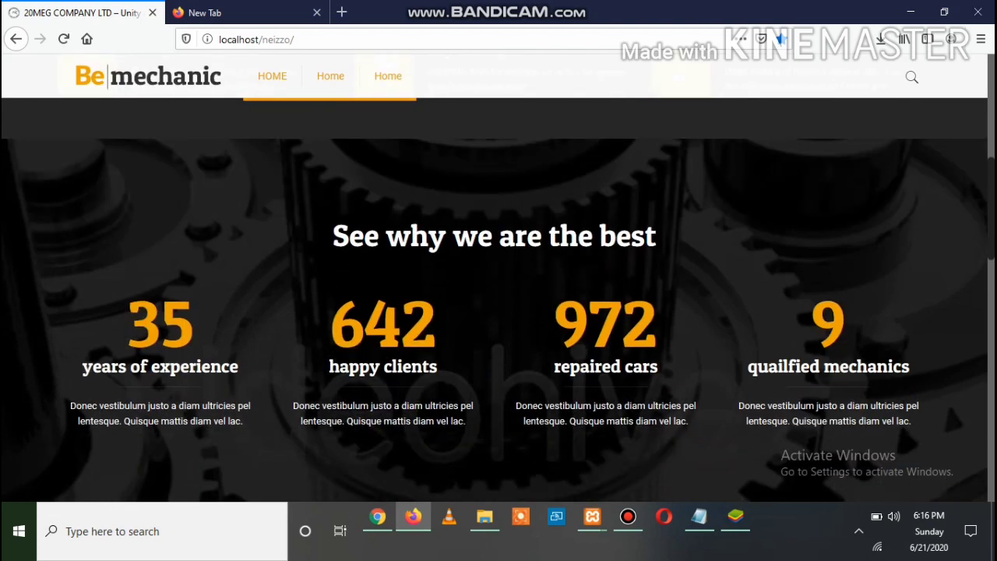
{"action": "scroll", "coordinate": [498, 299], "scroll_direction": "down", "scroll_amount": 3}
{"action": "scroll", "coordinate": [499, 299], "scroll_direction": "down", "scroll_amount": 2}
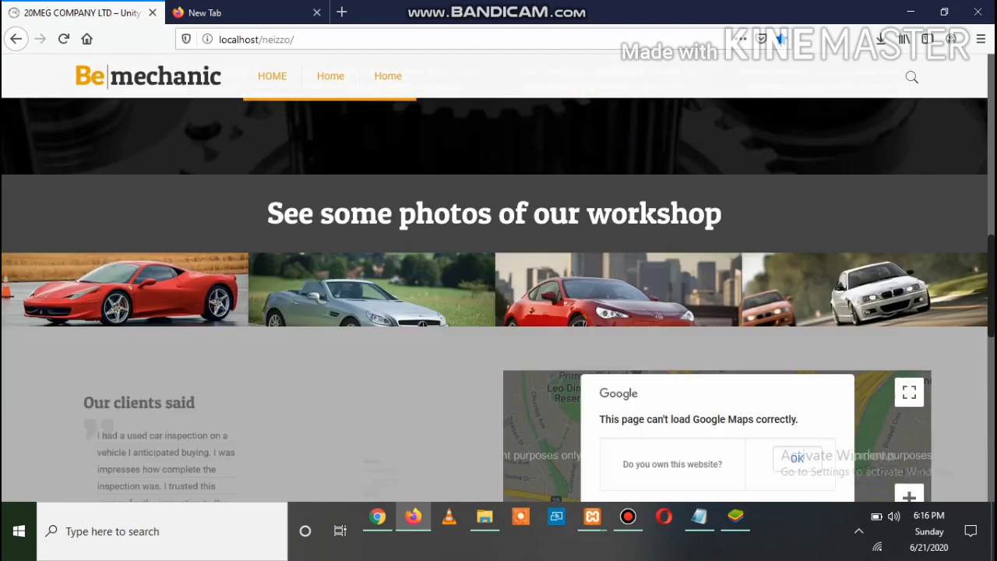
{"action": "scroll", "coordinate": [499, 299], "scroll_direction": "down", "scroll_amount": 1}
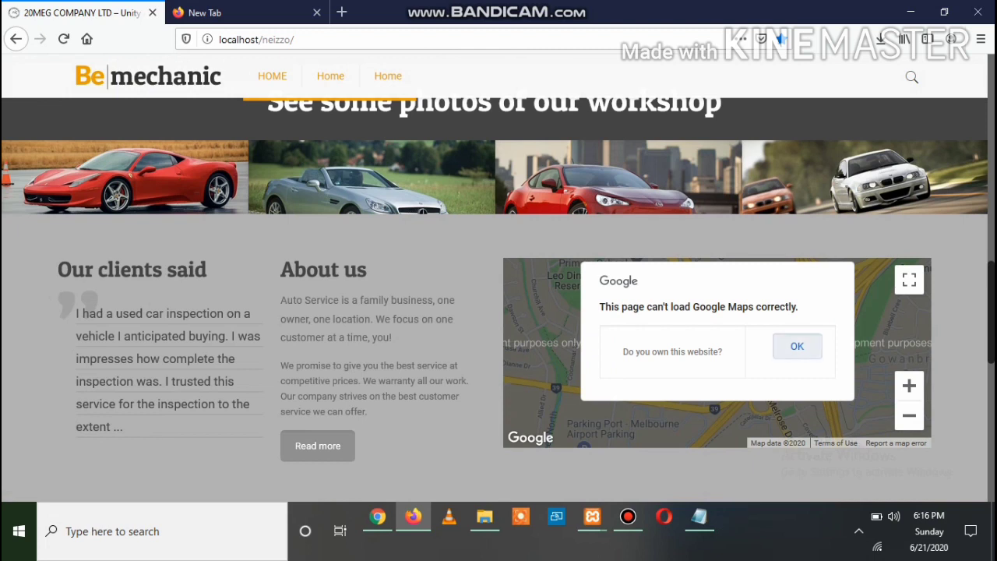
Dismiss the Google Maps loading error and look over the rest of the homepage
{"action": "left_click", "coordinate": [797, 346]}
{"action": "scroll", "coordinate": [499, 299], "scroll_direction": "down", "scroll_amount": 5}
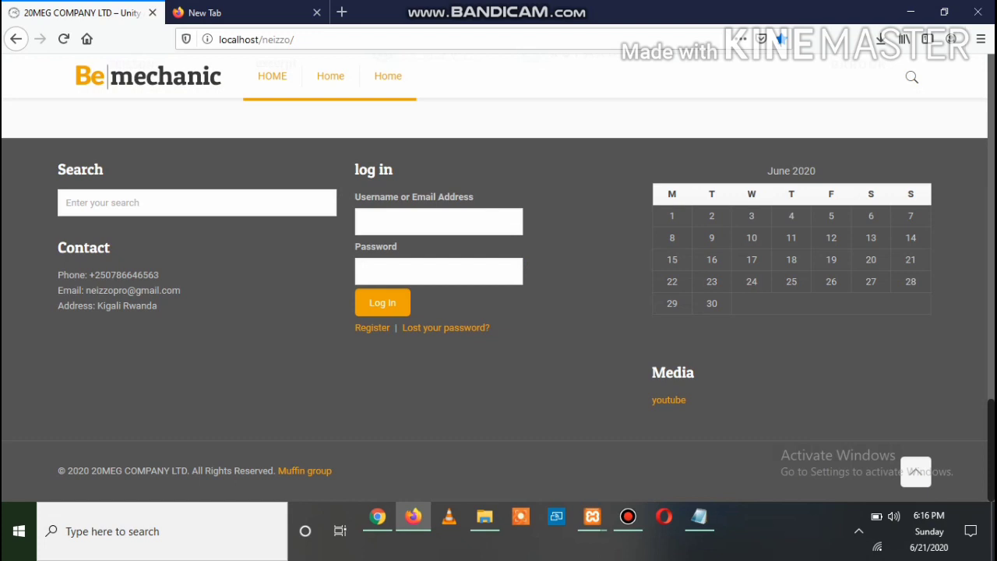
{"action": "scroll", "coordinate": [498, 311], "scroll_direction": "up", "scroll_amount": 3}
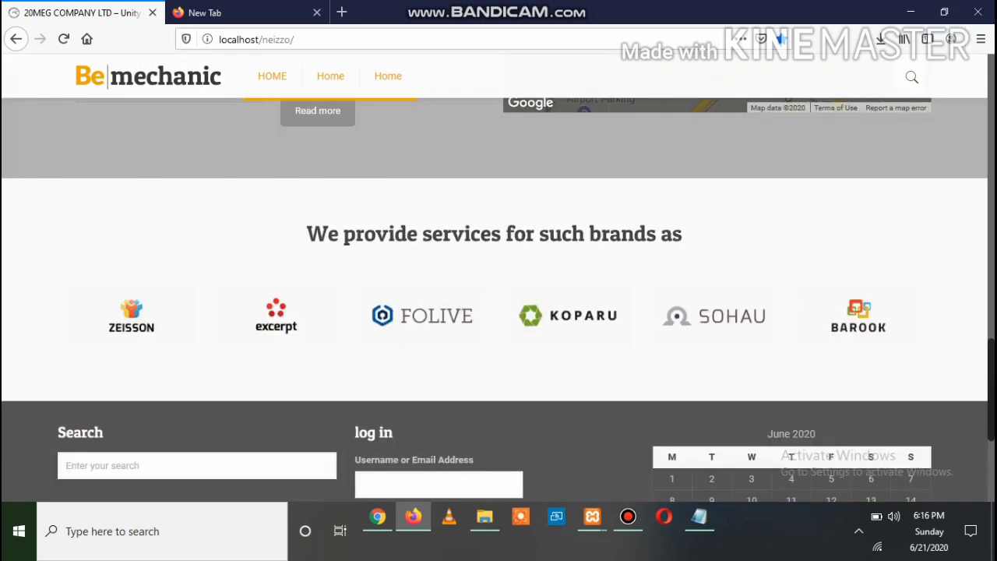
{"action": "scroll", "coordinate": [498, 299], "scroll_direction": "up", "scroll_amount": 6}
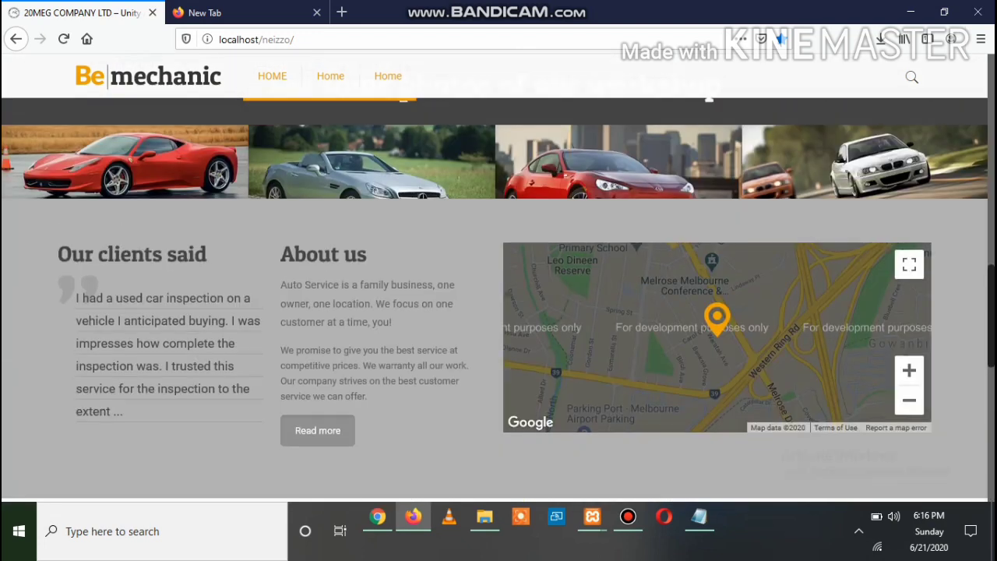
{"action": "scroll", "coordinate": [498, 299], "scroll_direction": "up", "scroll_amount": 2}
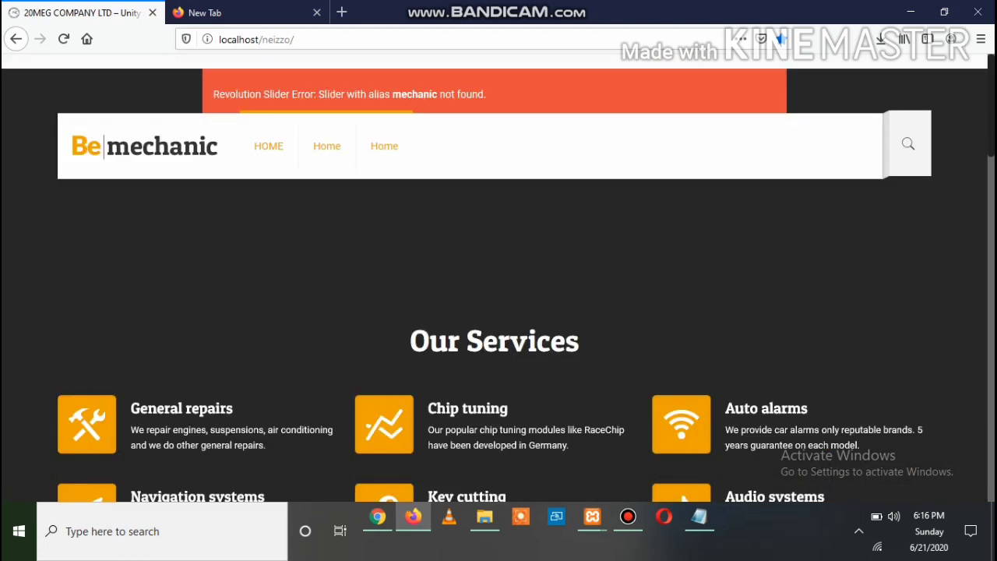
{"action": "scroll", "coordinate": [498, 299], "scroll_direction": "down", "scroll_amount": 4}
{"action": "scroll", "coordinate": [498, 299], "scroll_direction": "down", "scroll_amount": 5}
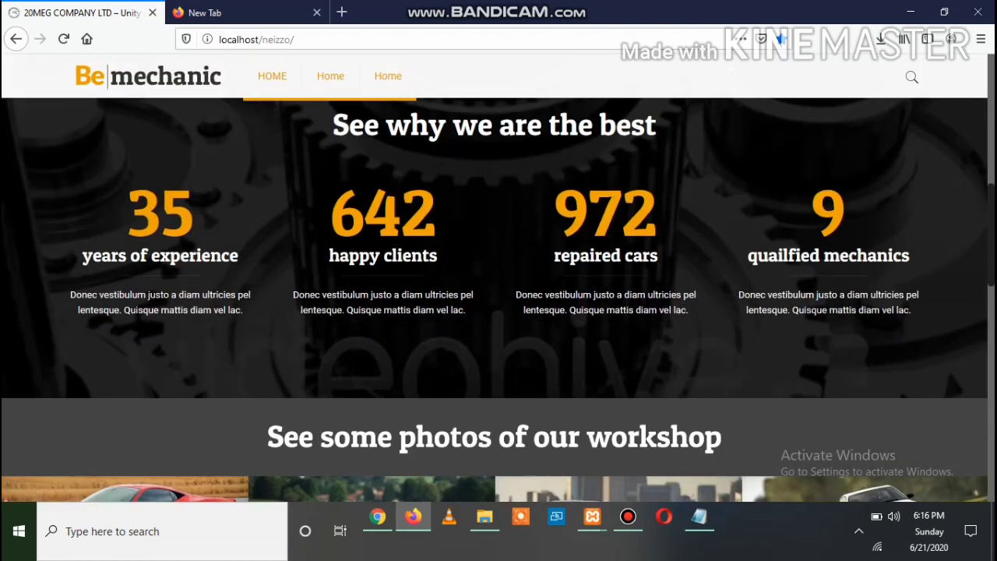
{"action": "scroll", "coordinate": [498, 299], "scroll_direction": "up", "scroll_amount": 5}
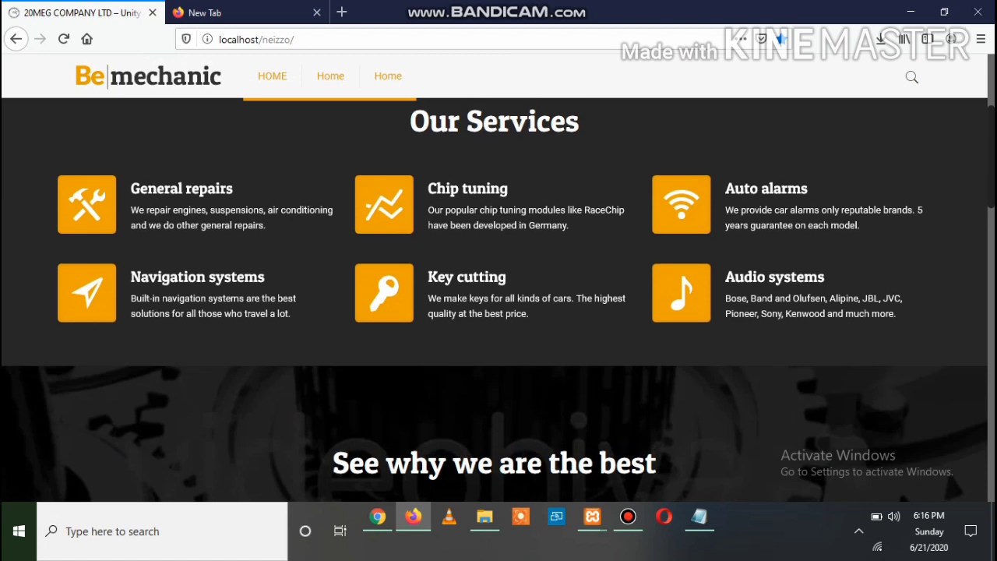
{"action": "scroll", "coordinate": [499, 299], "scroll_direction": "down", "scroll_amount": 4}
{"action": "scroll", "coordinate": [498, 299], "scroll_direction": "up", "scroll_amount": 3}
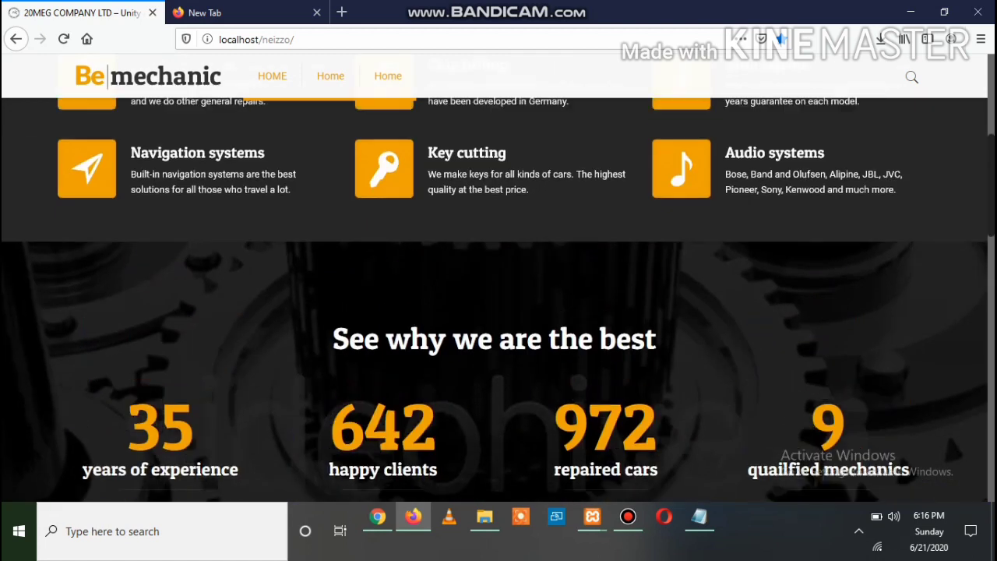
{"action": "scroll", "coordinate": [499, 299], "scroll_direction": "up", "scroll_amount": 4}
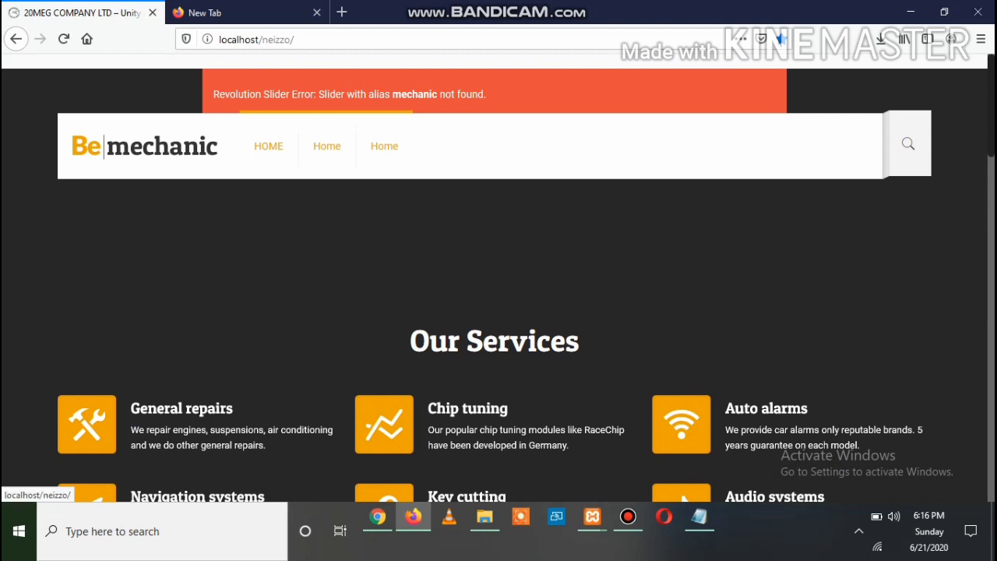
Reload the site's home page and scroll through the imported Mechanic demo content
{"action": "left_click", "coordinate": [269, 146]}
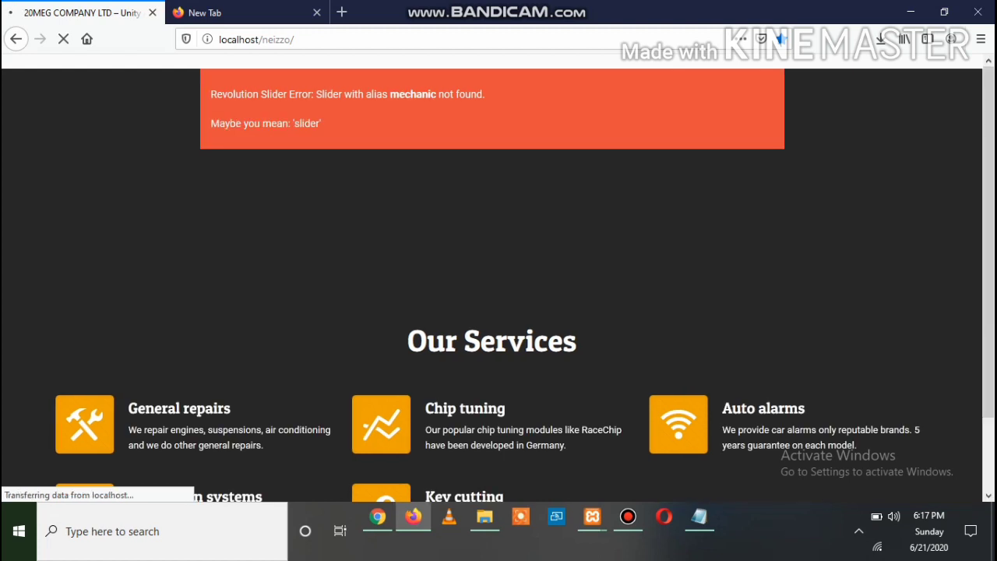
{"action": "scroll", "coordinate": [499, 280], "scroll_direction": "down", "scroll_amount": 3}
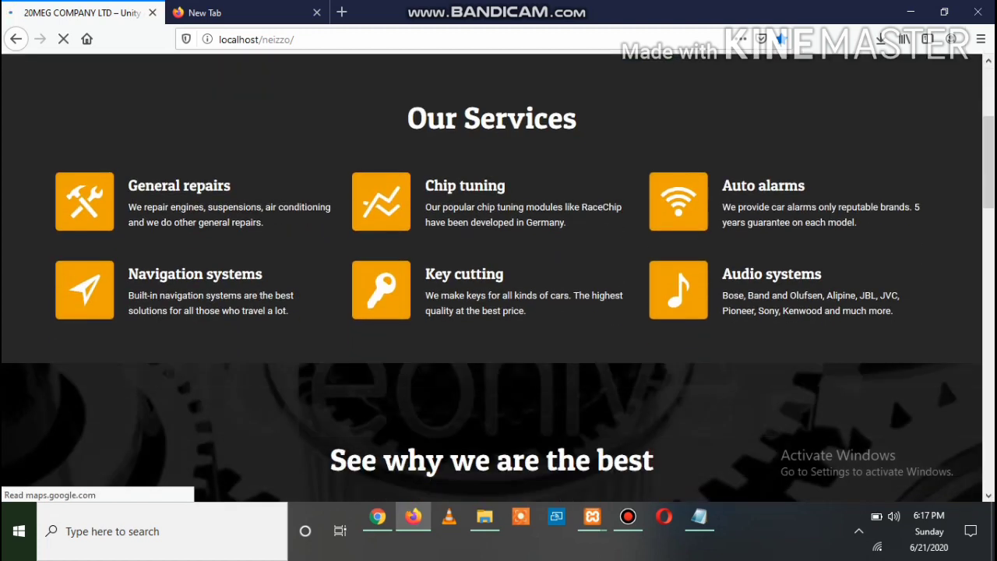
{"action": "scroll", "coordinate": [498, 280], "scroll_direction": "down", "scroll_amount": 3}
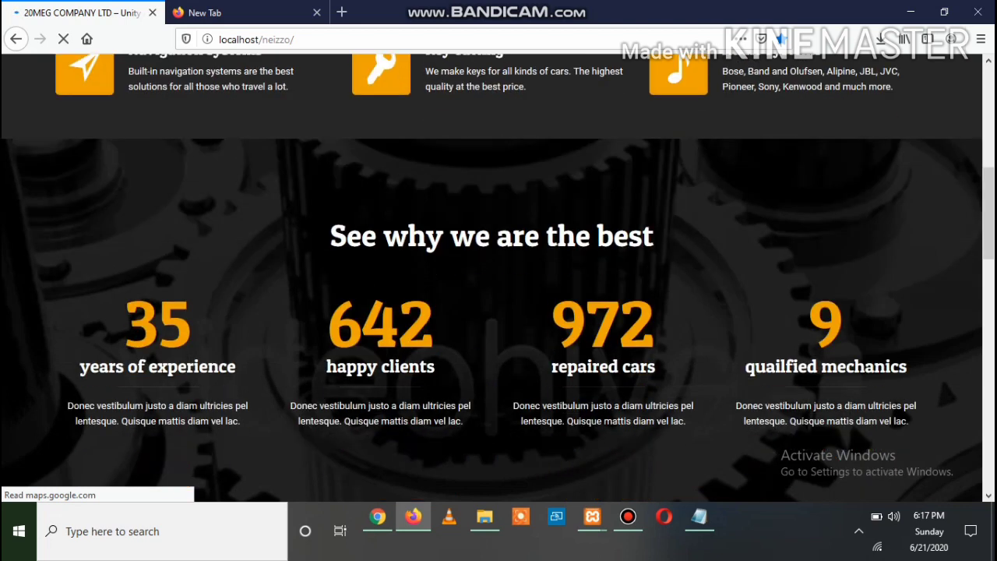
{"action": "scroll", "coordinate": [499, 281], "scroll_direction": "down", "scroll_amount": 10}
{"action": "scroll", "coordinate": [498, 280], "scroll_direction": "up", "scroll_amount": 12}
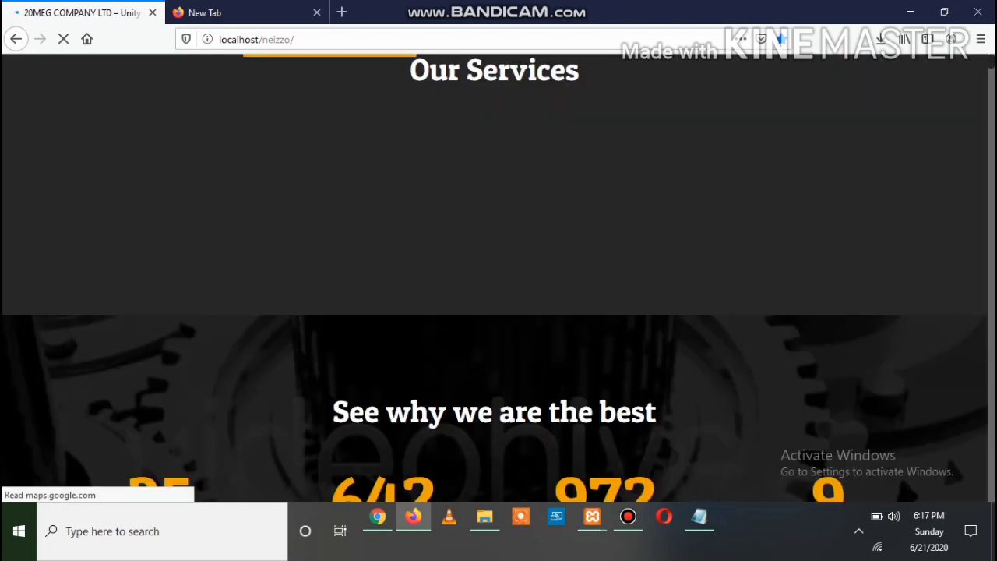
{"action": "scroll", "coordinate": [498, 281], "scroll_direction": "down", "scroll_amount": 1}
{"action": "scroll", "coordinate": [498, 280], "scroll_direction": "down", "scroll_amount": 8}
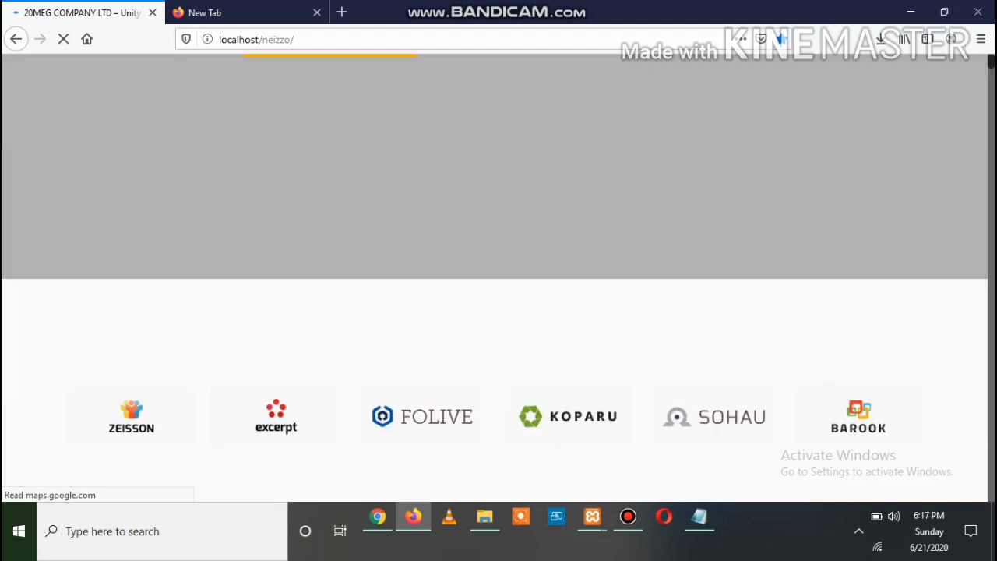
{"action": "scroll", "coordinate": [498, 280], "scroll_direction": "up", "scroll_amount": 10}
{"action": "scroll", "coordinate": [498, 281], "scroll_direction": "down", "scroll_amount": 5}
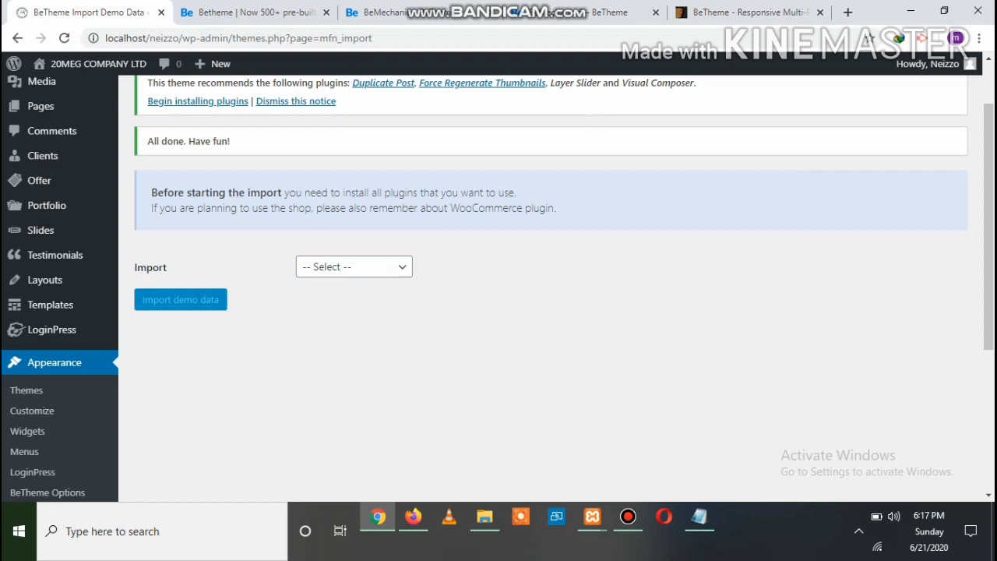
Go to the theme's Install Plugins page under Appearance in the admin sidebar
{"action": "scroll", "coordinate": [47, 311], "scroll_direction": "down", "scroll_amount": 1}
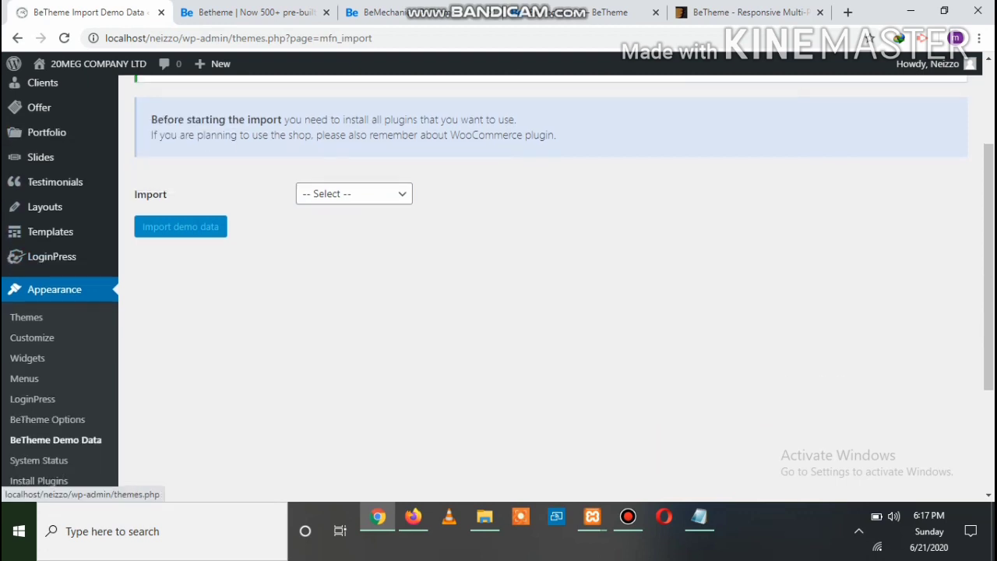
{"action": "scroll", "coordinate": [35, 328], "scroll_direction": "down", "scroll_amount": 3}
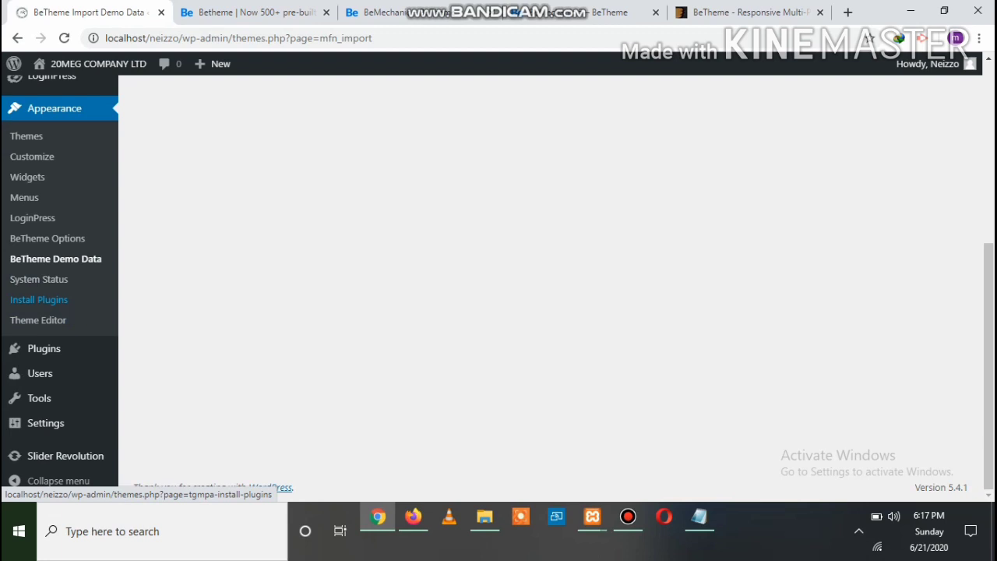
{"action": "left_click", "coordinate": [38, 320]}
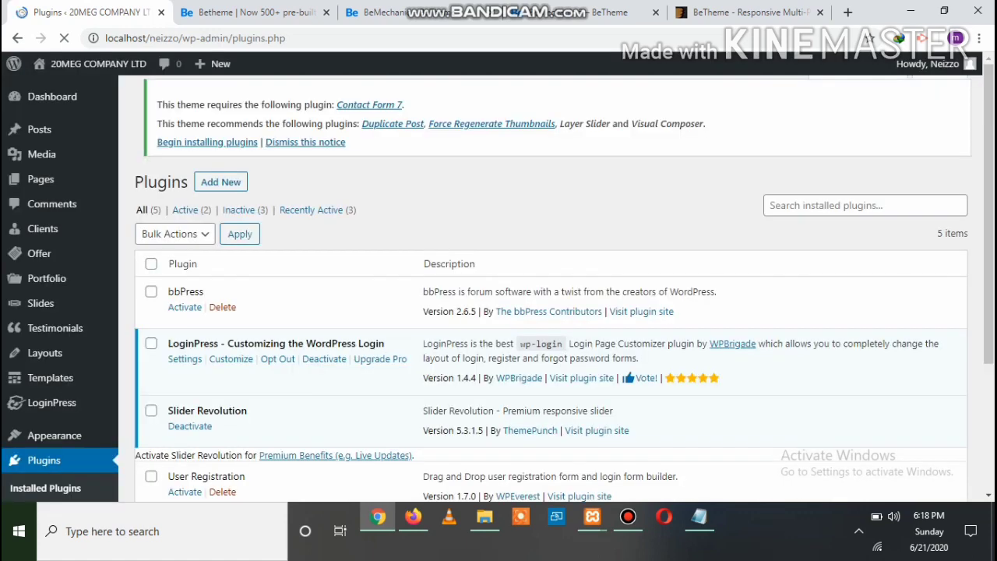
Review the five plugins: LoginPress and Slider Revolution active; bbPress, User Registration, Visual Composer inactive
{"action": "scroll", "coordinate": [51, 330], "scroll_direction": "down", "scroll_amount": 1}
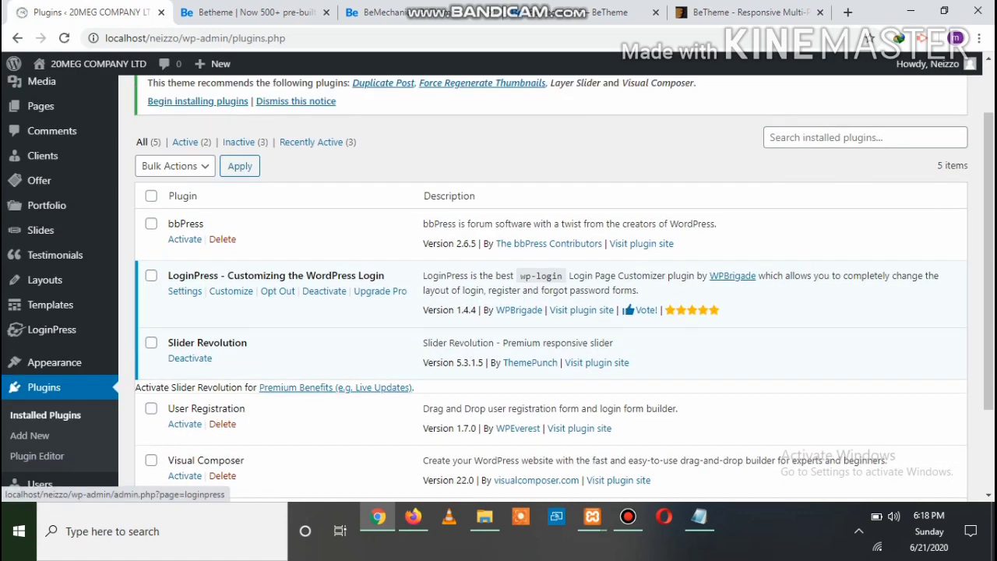
{"action": "scroll", "coordinate": [551, 288], "scroll_direction": "down", "scroll_amount": 1}
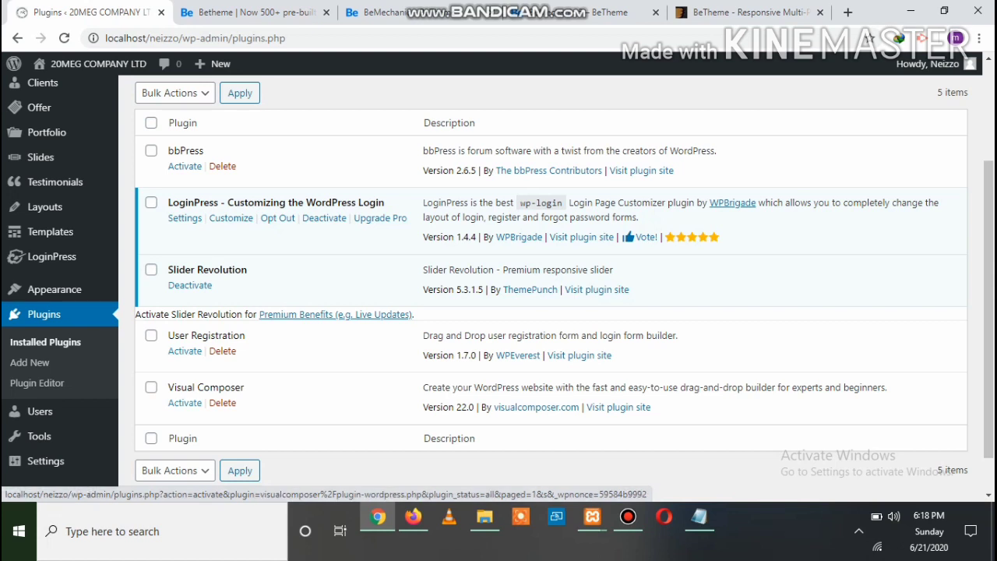
{"action": "scroll", "coordinate": [185, 403], "scroll_direction": "down", "scroll_amount": 1}
{"action": "scroll", "coordinate": [184, 403], "scroll_direction": "up", "scroll_amount": 3}
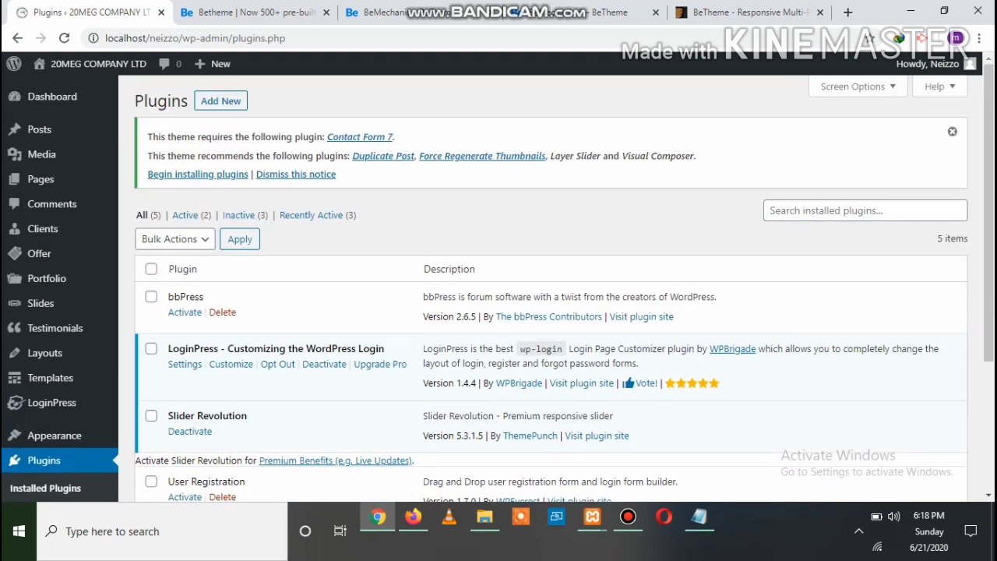
{"action": "scroll", "coordinate": [545, 296], "scroll_direction": "down", "scroll_amount": 3}
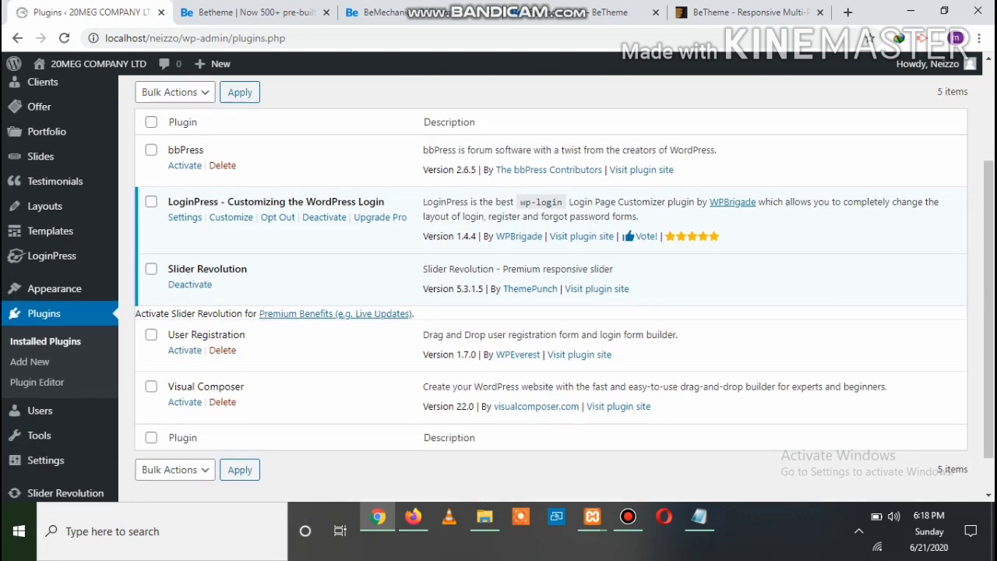
{"action": "scroll", "coordinate": [545, 295], "scroll_direction": "up", "scroll_amount": 2}
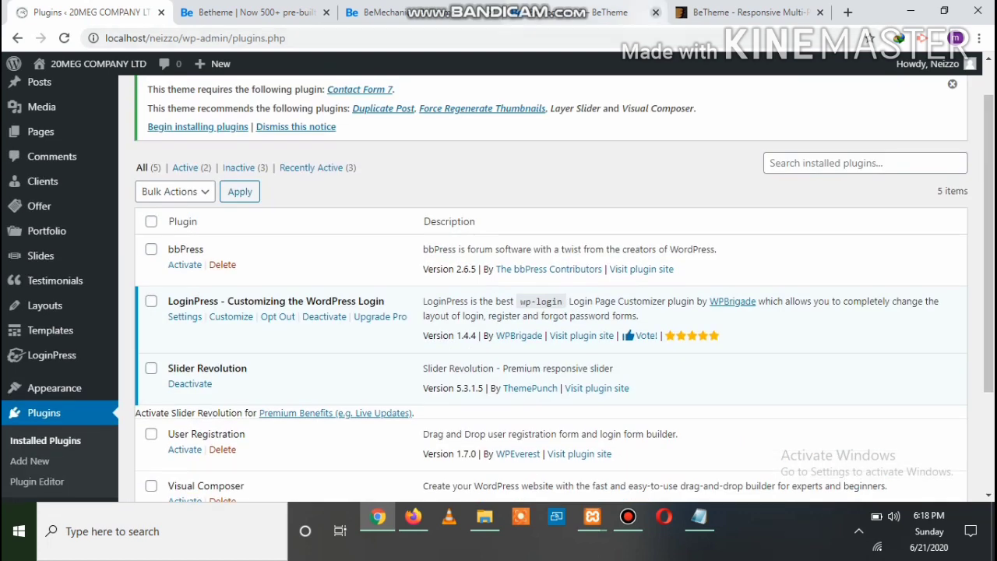
Close the extra BeTheme browser tab
{"action": "left_click", "coordinate": [655, 13]}
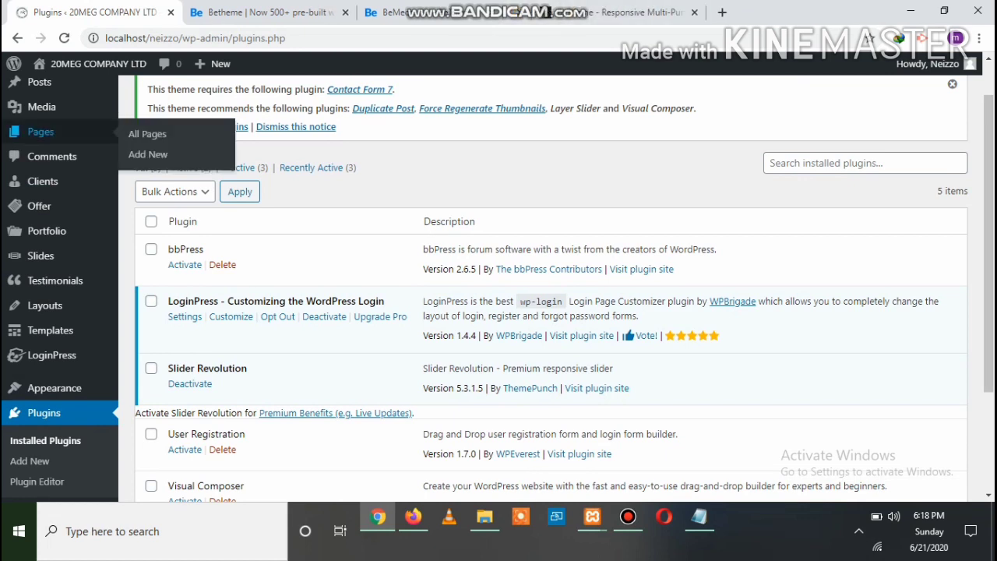
{"action": "scroll", "coordinate": [43, 154], "scroll_direction": "up", "scroll_amount": 1}
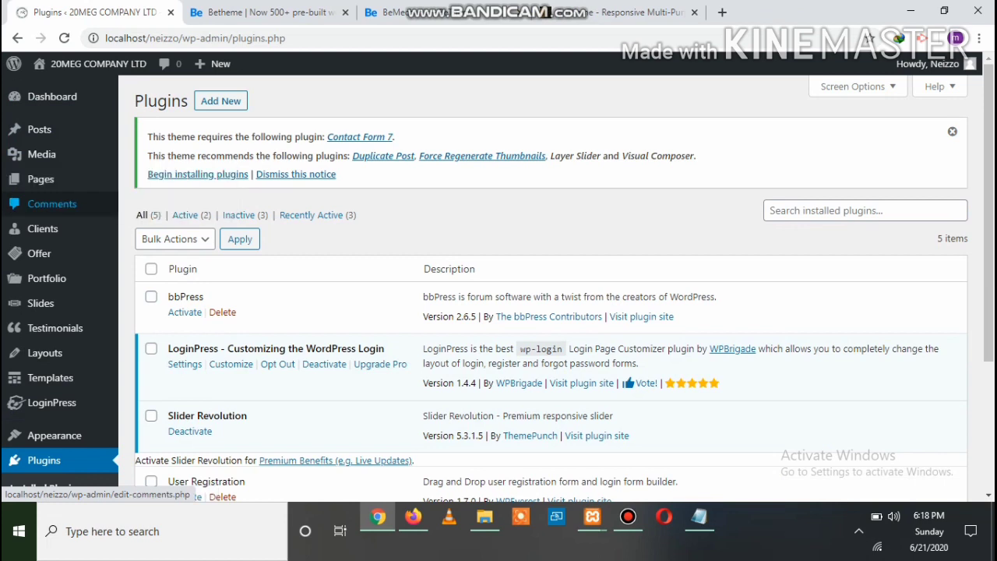
{"action": "mouse_move", "coordinate": [88, 65]}
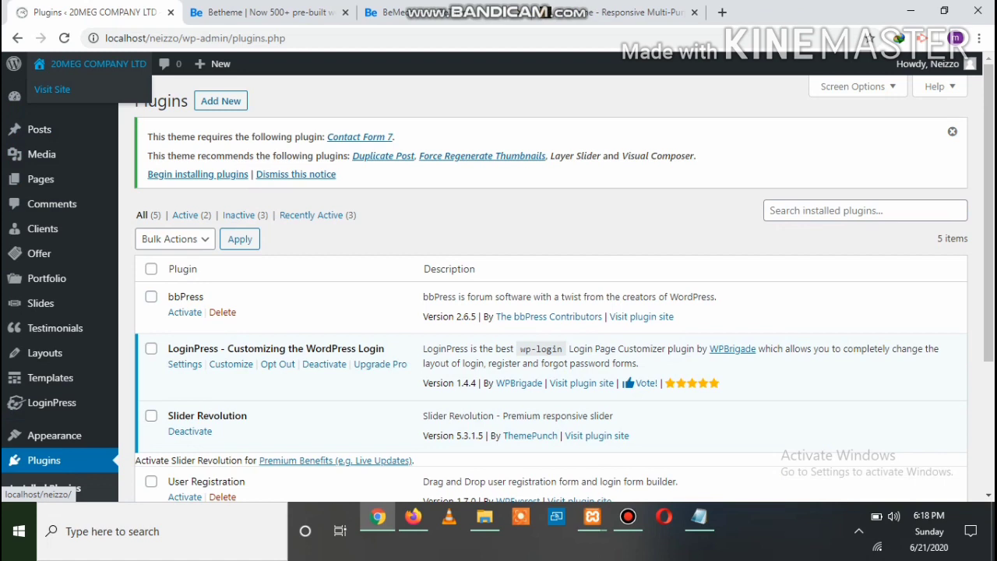
{"action": "right_click", "coordinate": [55, 89]}
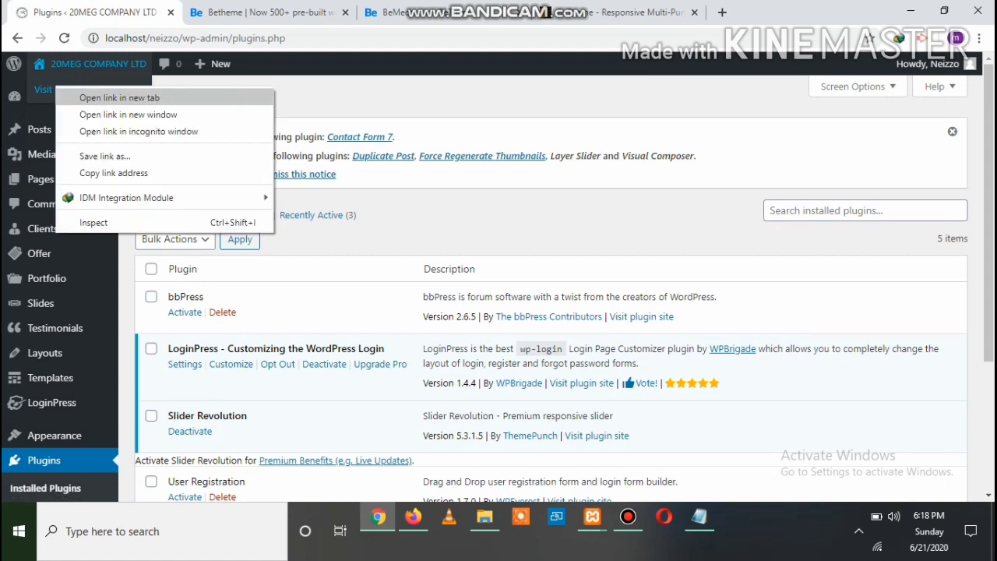
{"action": "left_click", "coordinate": [119, 97]}
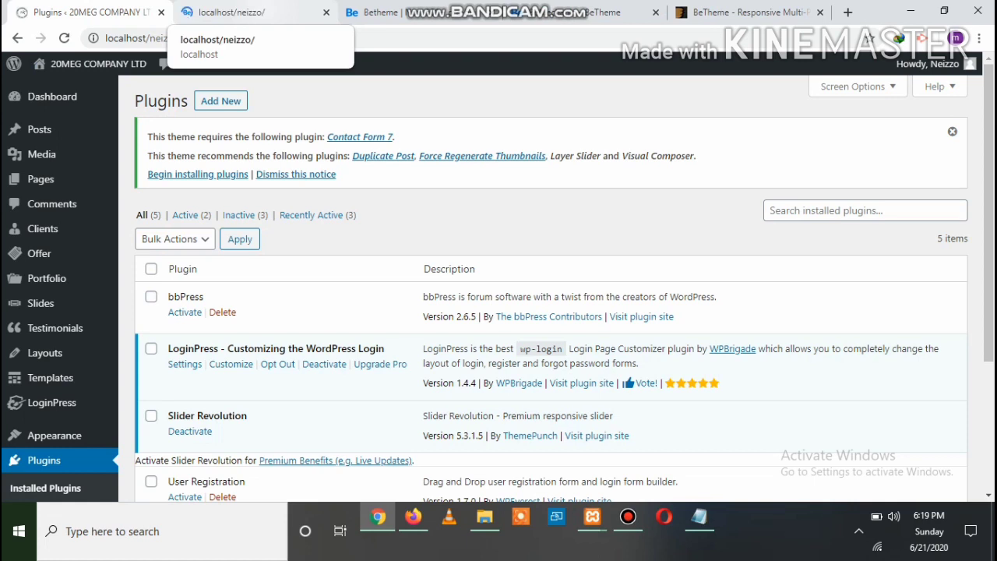
{"action": "left_click", "coordinate": [234, 11]}
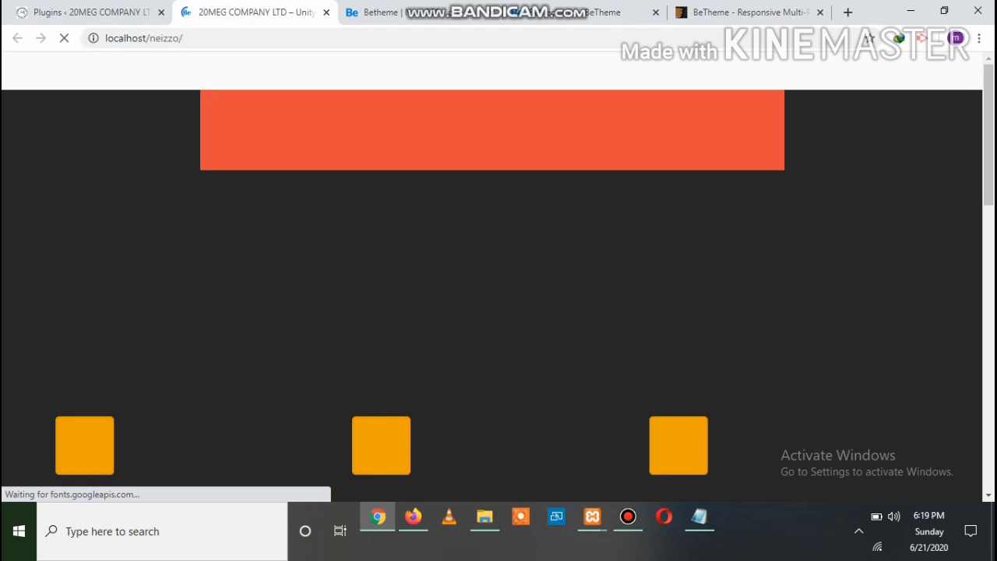
{"action": "scroll", "coordinate": [492, 277], "scroll_direction": "down", "scroll_amount": 8}
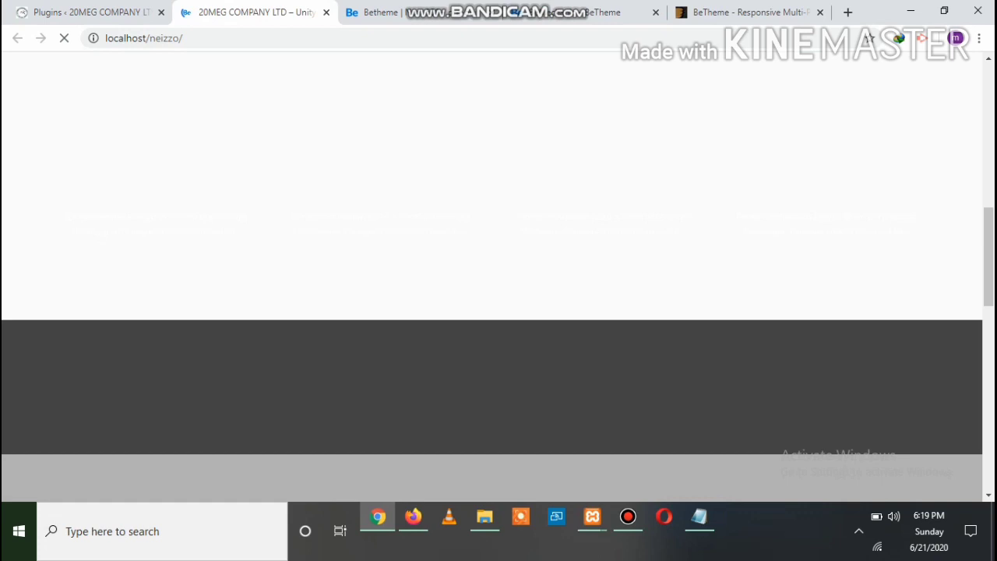
{"action": "scroll", "coordinate": [492, 276], "scroll_direction": "up", "scroll_amount": 10}
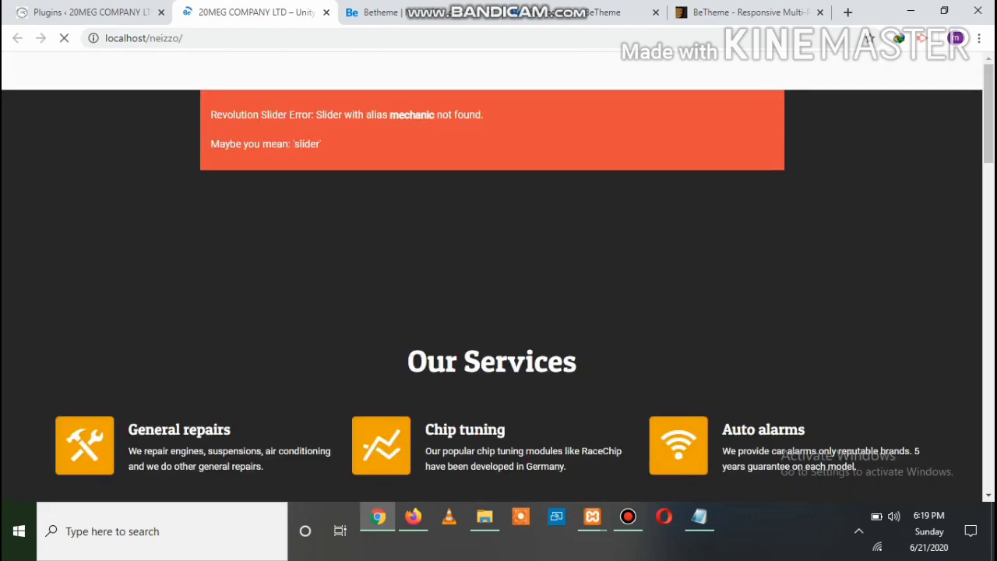
{"action": "key", "text": "ctrl+w"}
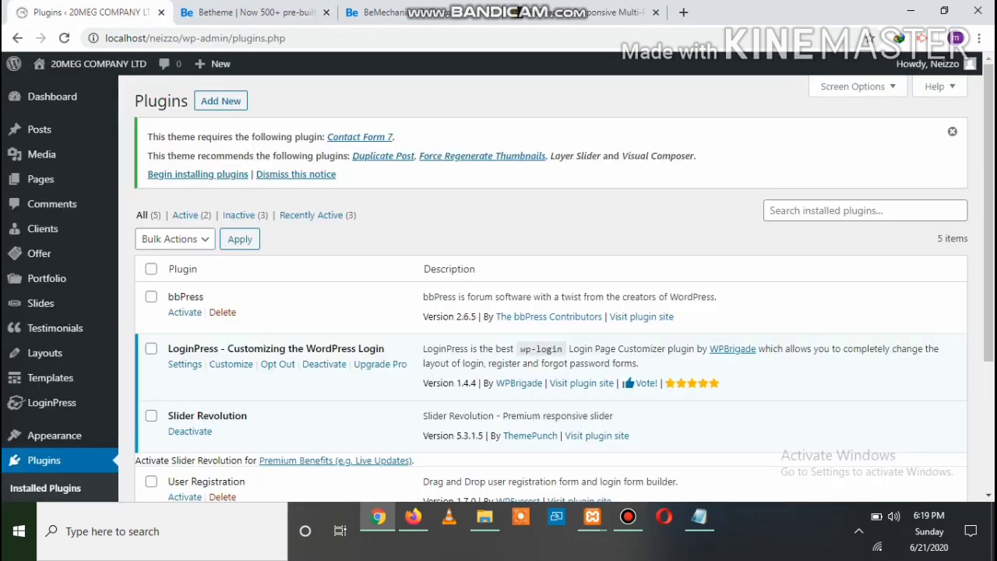
Go to Appearance > BeTheme Demo Data in the admin sidebar
{"action": "scroll", "coordinate": [47, 327], "scroll_direction": "down", "scroll_amount": 3}
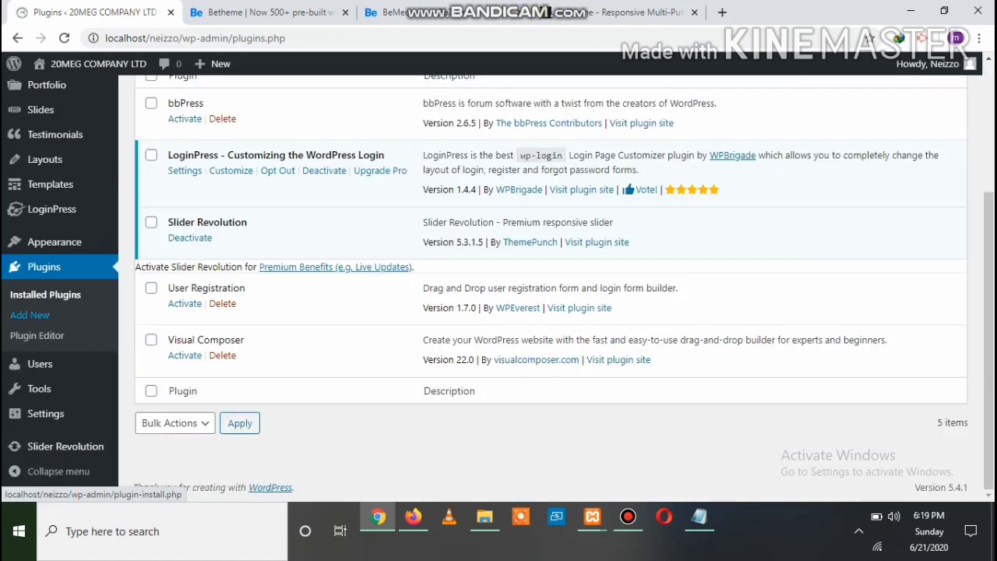
{"action": "mouse_move", "coordinate": [45, 413]}
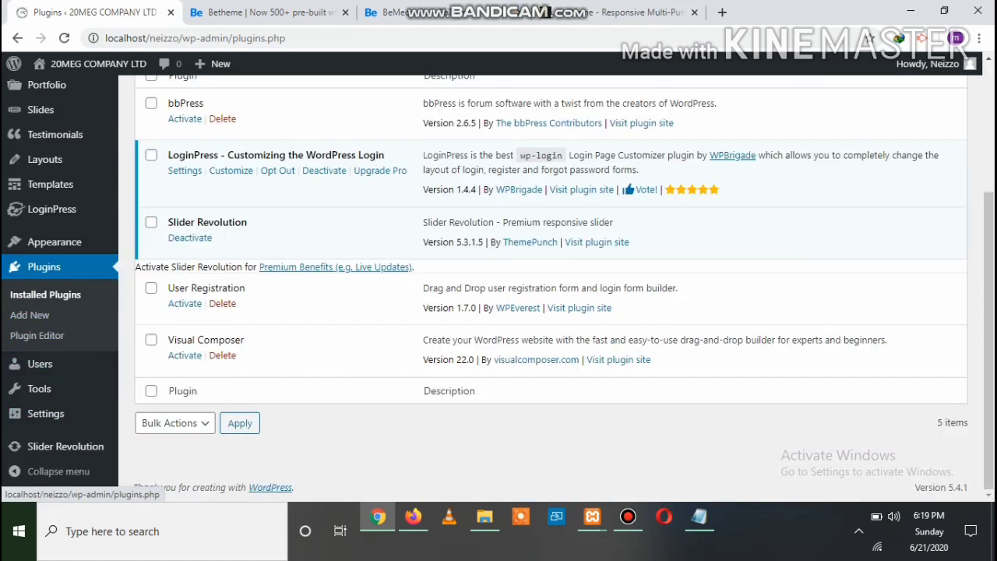
{"action": "mouse_move", "coordinate": [55, 241]}
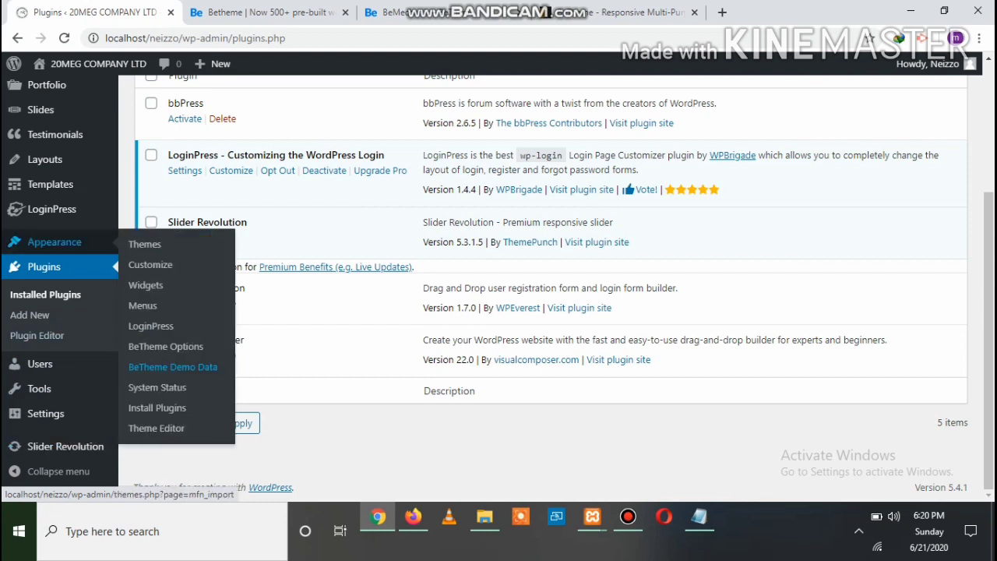
{"action": "left_click", "coordinate": [173, 367]}
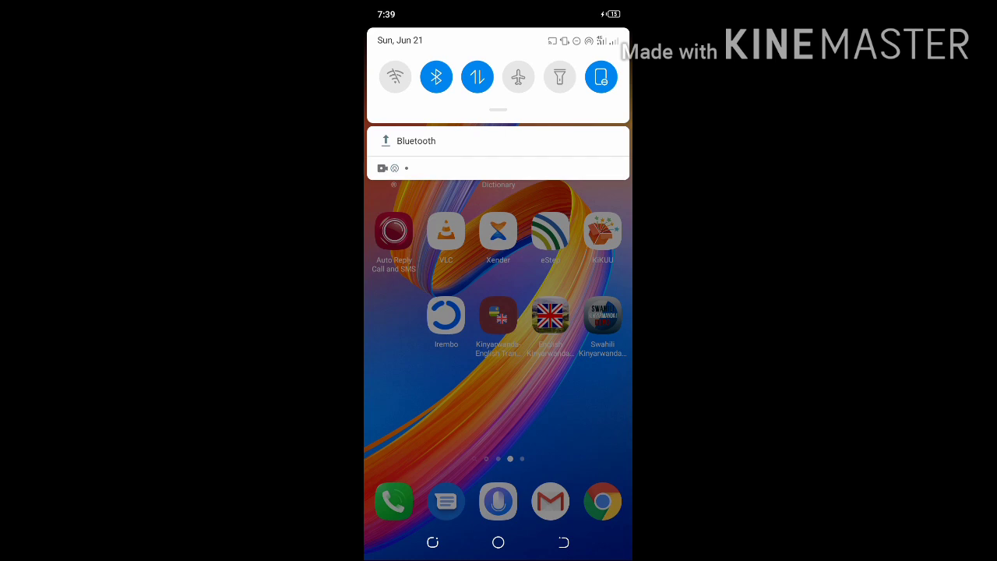
Check the Bluetooth file transfer notification, then launch Opera Mini on the phone
{"action": "key", "text": "Escape"}
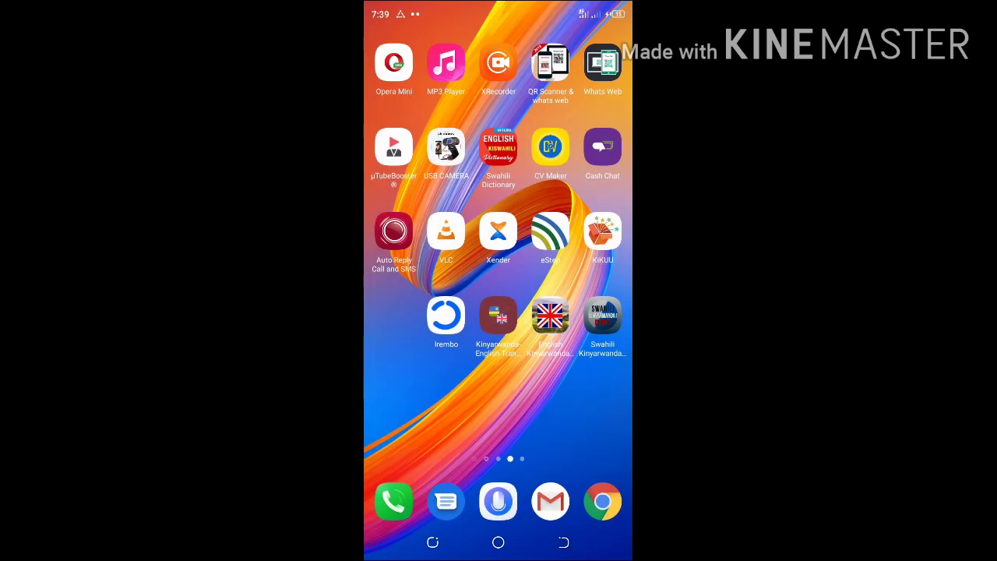
{"action": "left_click_drag", "start_coordinate": [499, 6], "coordinate": [498, 174]}
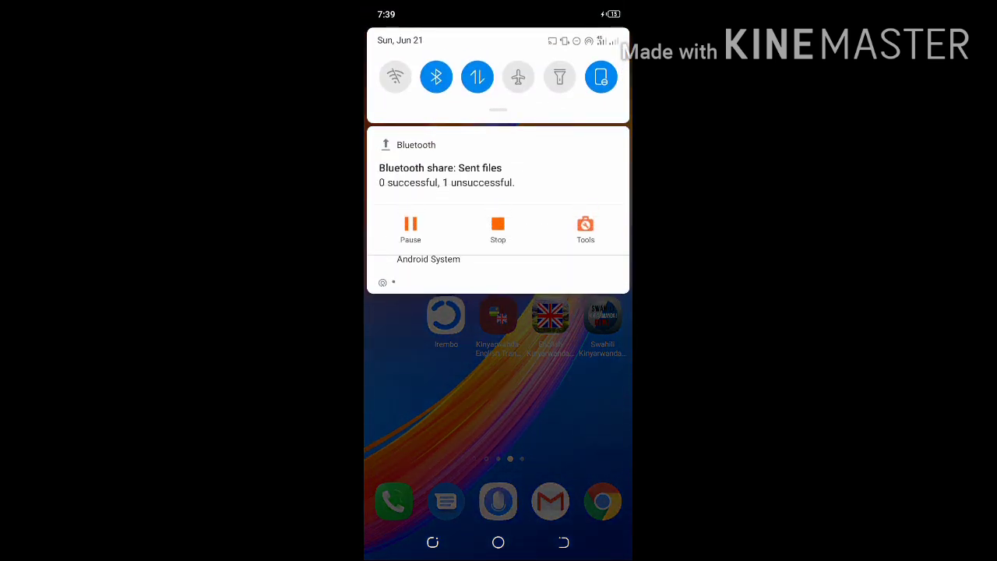
{"action": "key", "text": "Escape"}
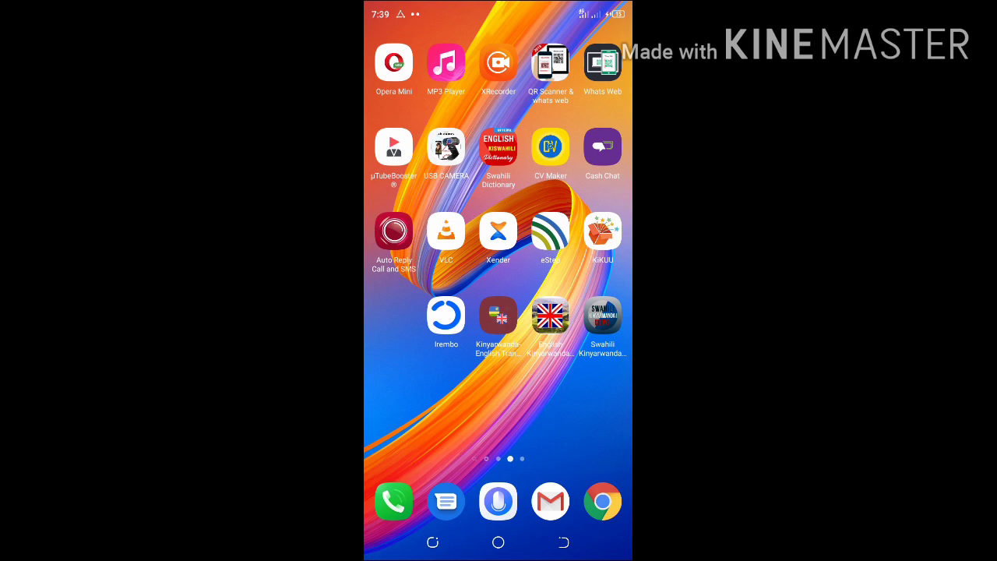
{"action": "left_click", "coordinate": [499, 315]}
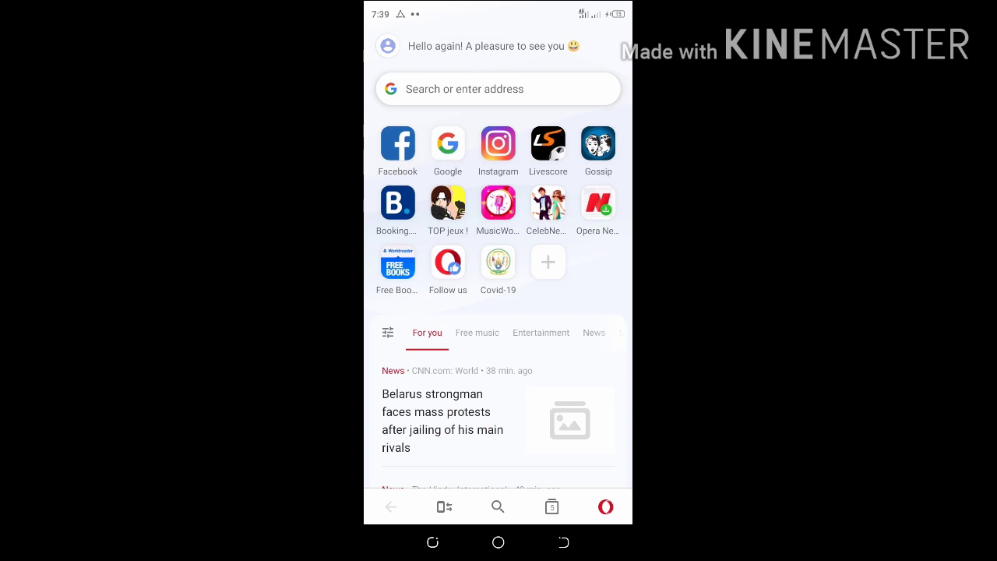
Switch to the wordpress.org Hustle Marketing plugin tab via Opera Mini's tab switcher
{"action": "left_click", "coordinate": [552, 506]}
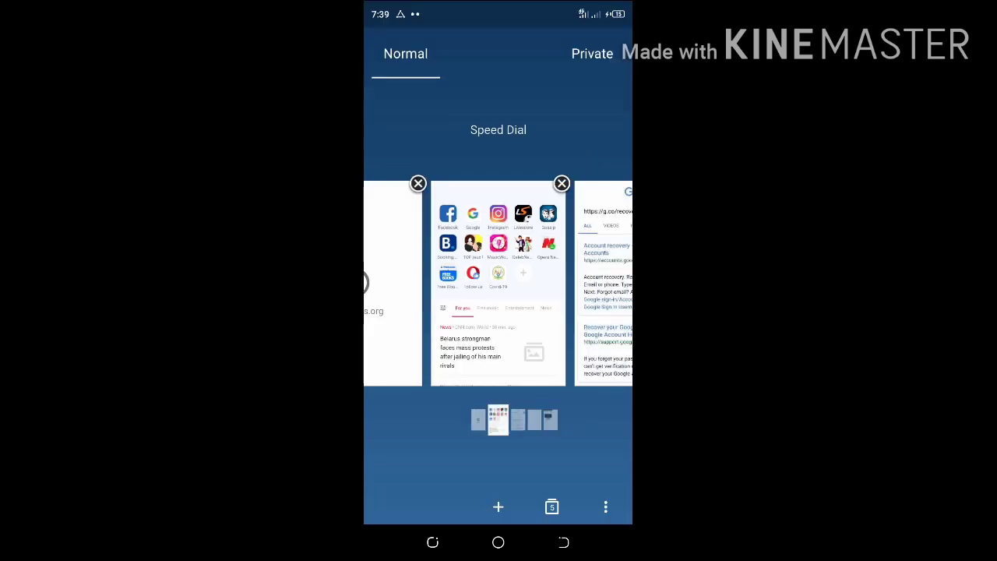
{"action": "scroll", "coordinate": [498, 284], "scroll_direction": "right", "scroll_amount": 1}
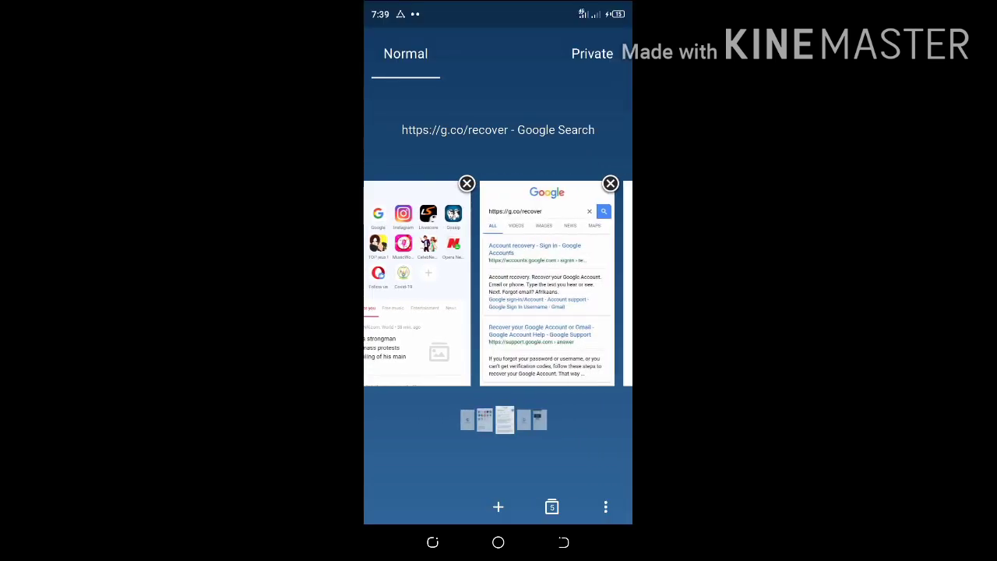
{"action": "scroll", "coordinate": [498, 284], "scroll_direction": "left", "scroll_amount": 1}
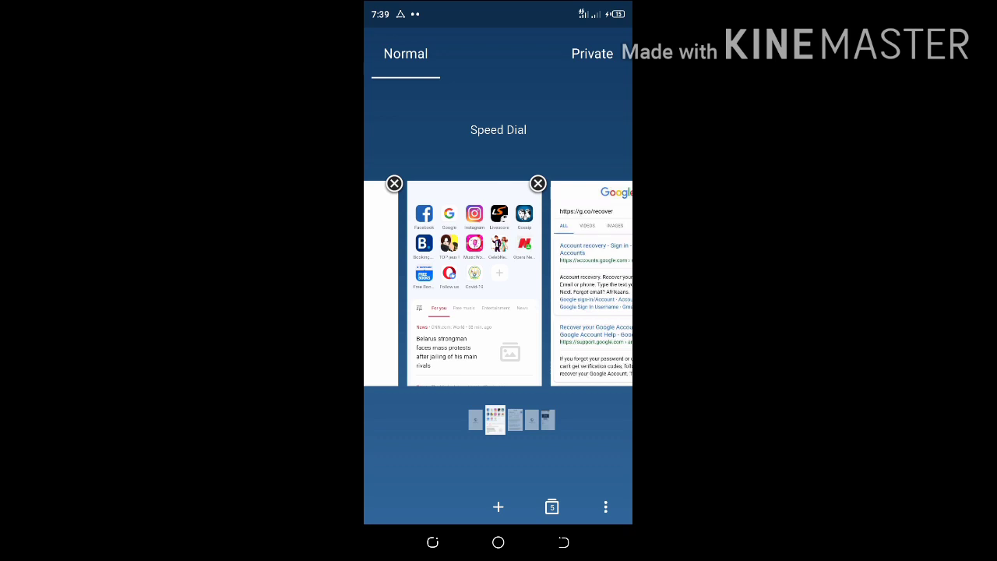
{"action": "scroll", "coordinate": [498, 283], "scroll_direction": "left", "scroll_amount": 1}
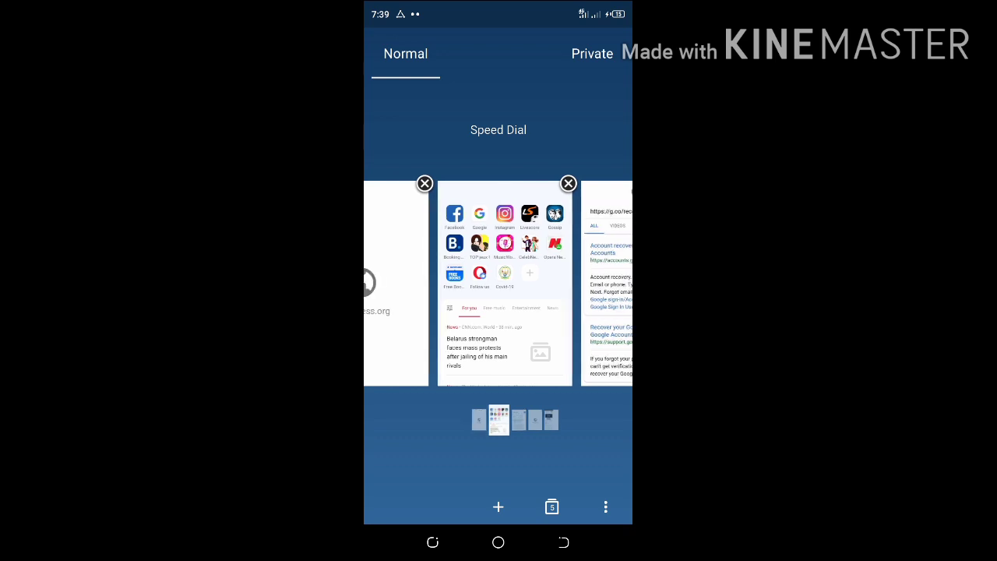
{"action": "scroll", "coordinate": [499, 283], "scroll_direction": "right", "scroll_amount": 1}
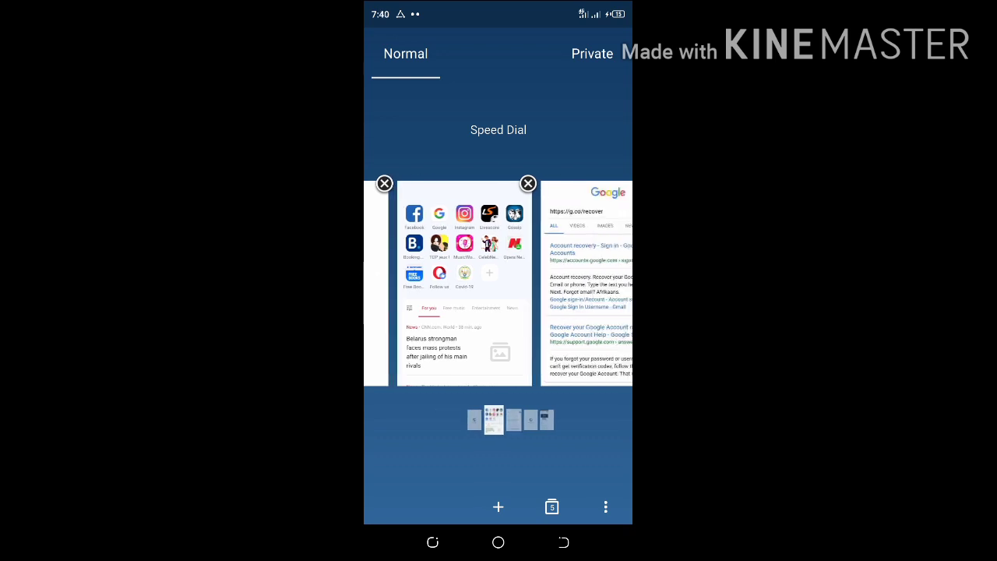
{"action": "scroll", "coordinate": [499, 283], "scroll_direction": "left", "scroll_amount": 1}
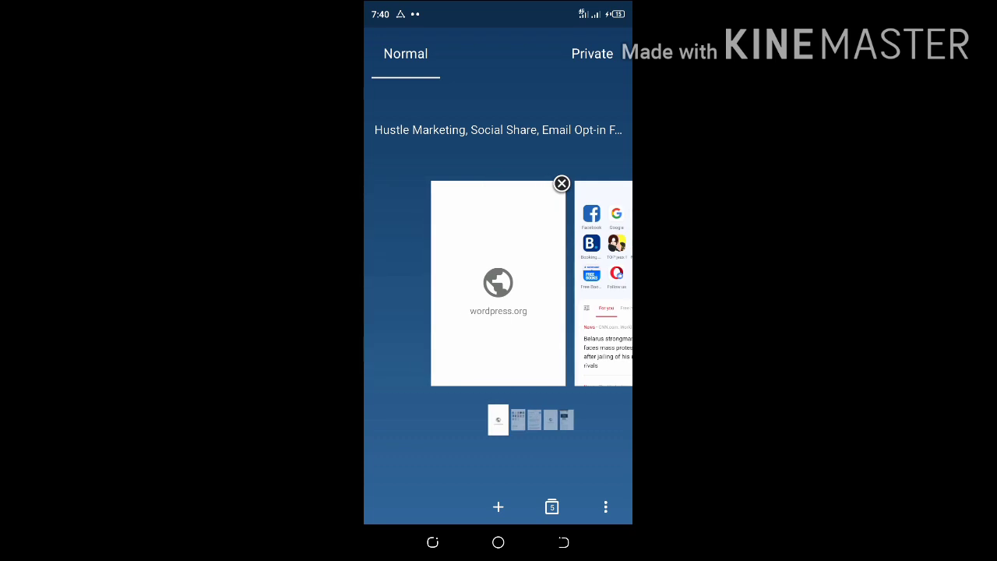
{"action": "left_click", "coordinate": [499, 283]}
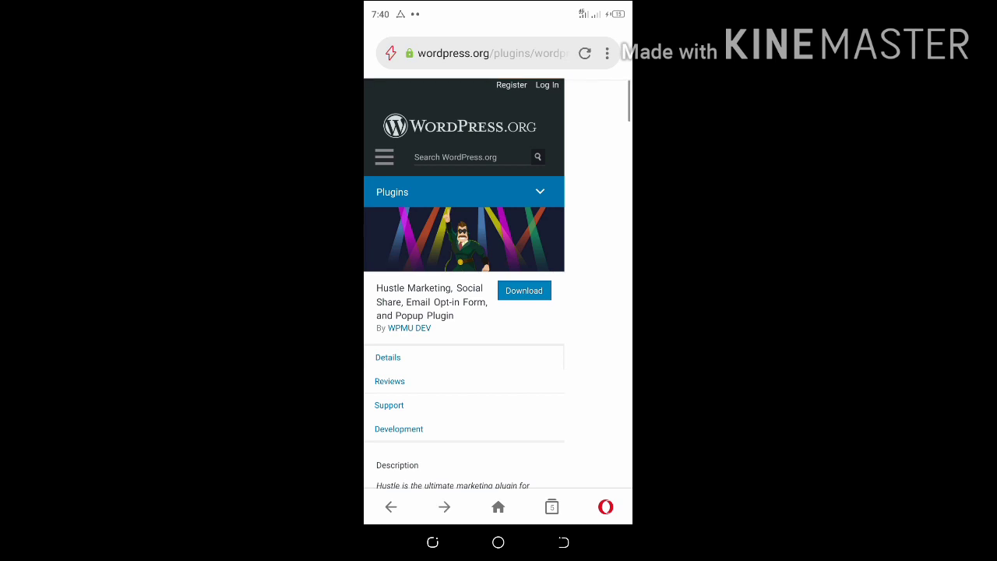
Navigate to the wordpress.org Themes directory from the header's site menu
{"action": "left_click", "coordinate": [384, 157]}
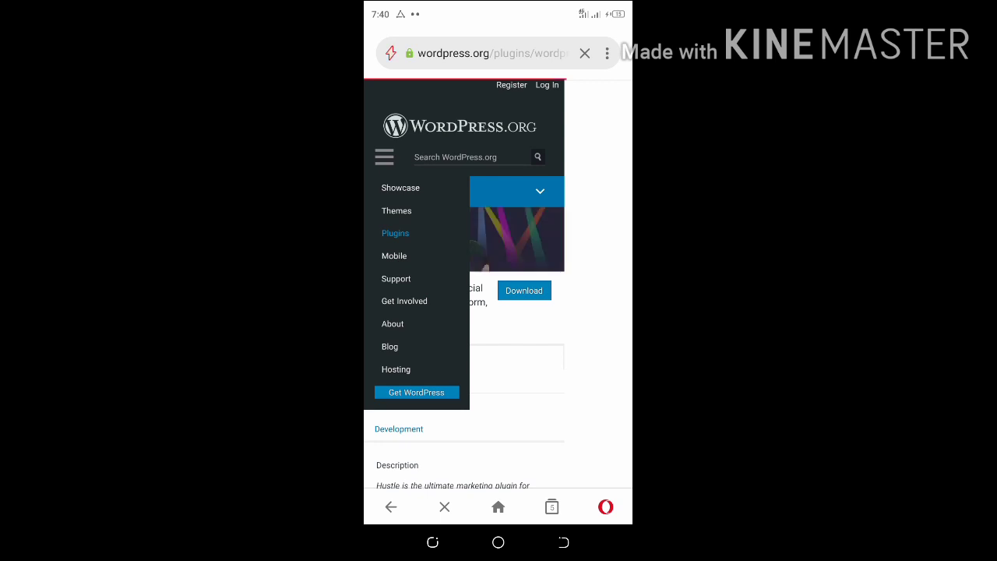
{"action": "scroll", "coordinate": [464, 296], "scroll_direction": "down", "scroll_amount": 1}
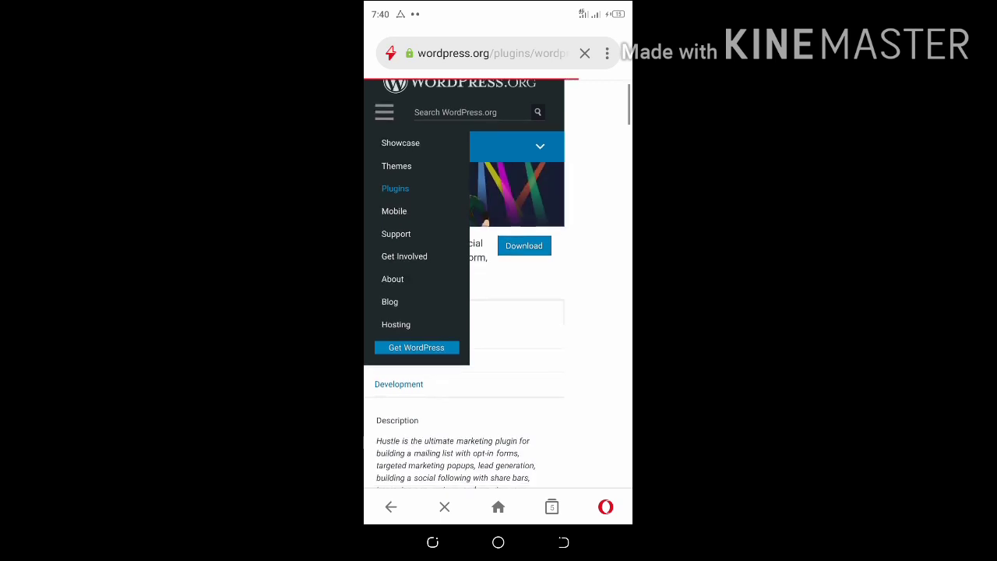
{"action": "scroll", "coordinate": [463, 296], "scroll_direction": "up", "scroll_amount": 1}
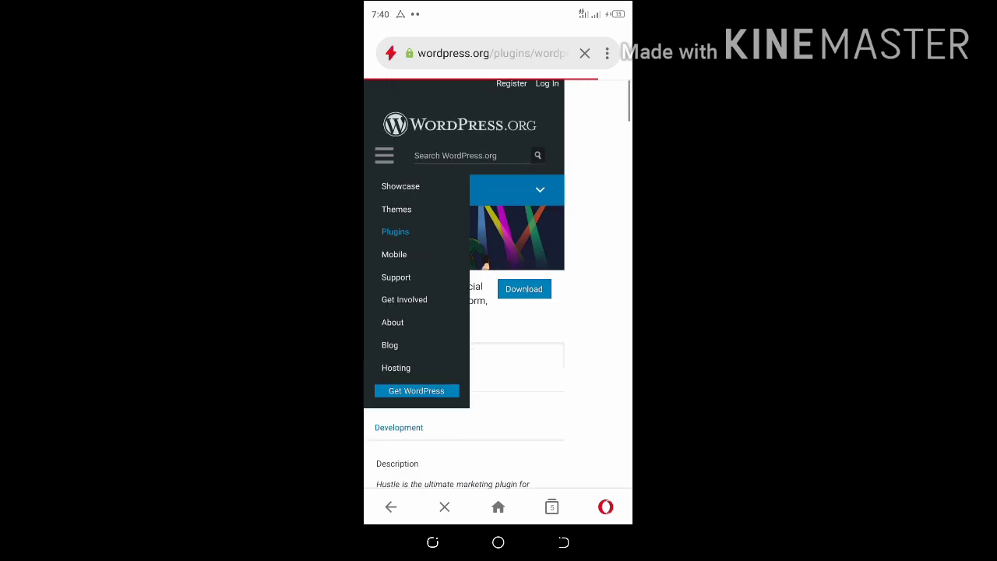
{"action": "left_click", "coordinate": [396, 209]}
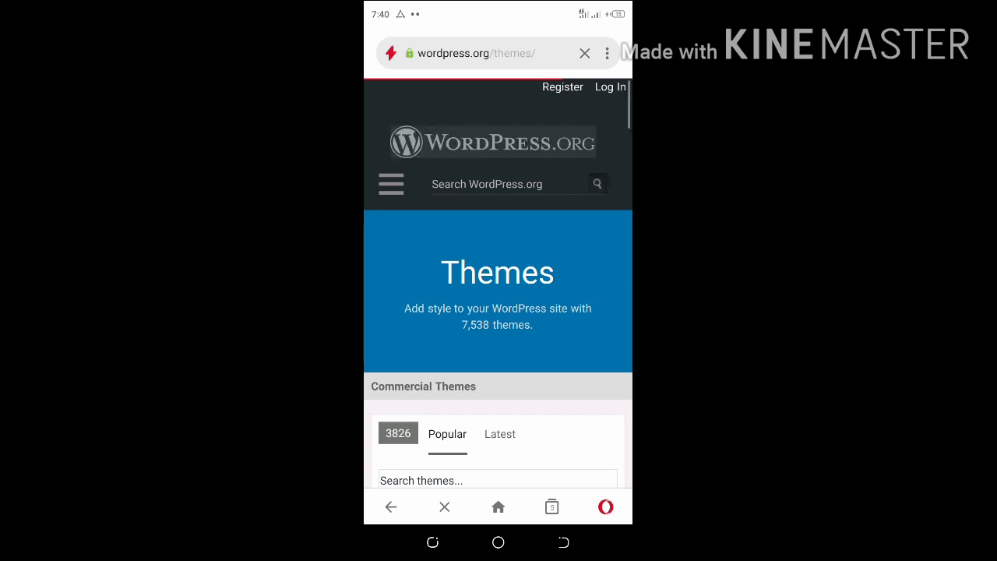
Browse the Popular themes list and open the Astra theme's details page
{"action": "scroll", "coordinate": [497, 285], "scroll_direction": "down", "scroll_amount": 2}
{"action": "scroll", "coordinate": [498, 285], "scroll_direction": "down", "scroll_amount": 2}
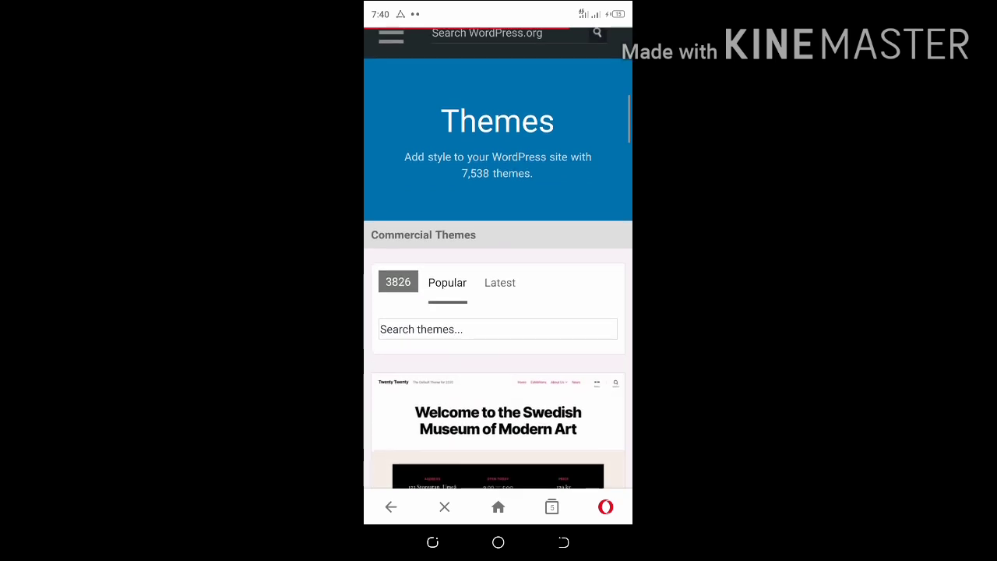
{"action": "scroll", "coordinate": [498, 285], "scroll_direction": "down", "scroll_amount": 2}
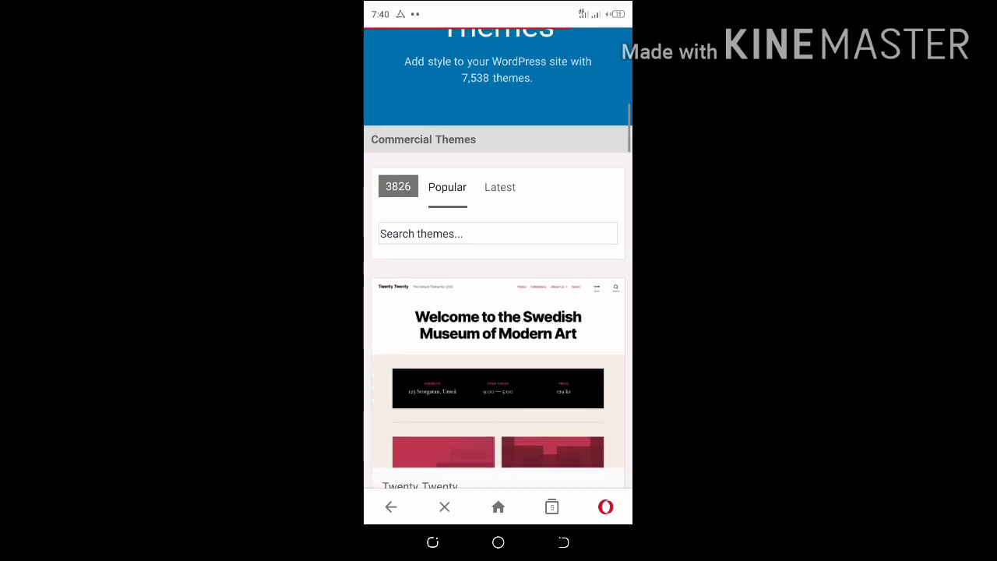
{"action": "scroll", "coordinate": [497, 285], "scroll_direction": "down", "scroll_amount": 1}
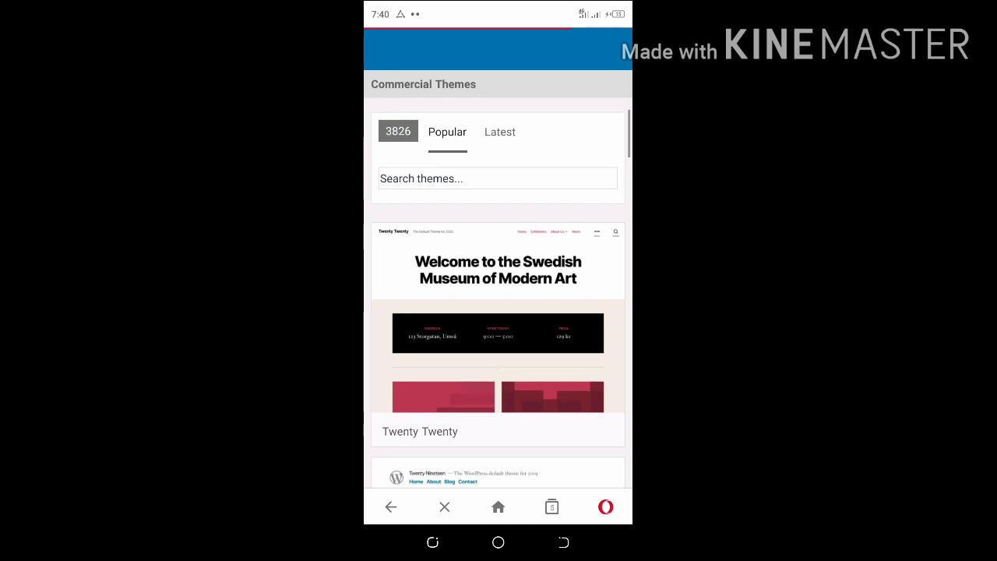
{"action": "scroll", "coordinate": [497, 285], "scroll_direction": "down", "scroll_amount": 2}
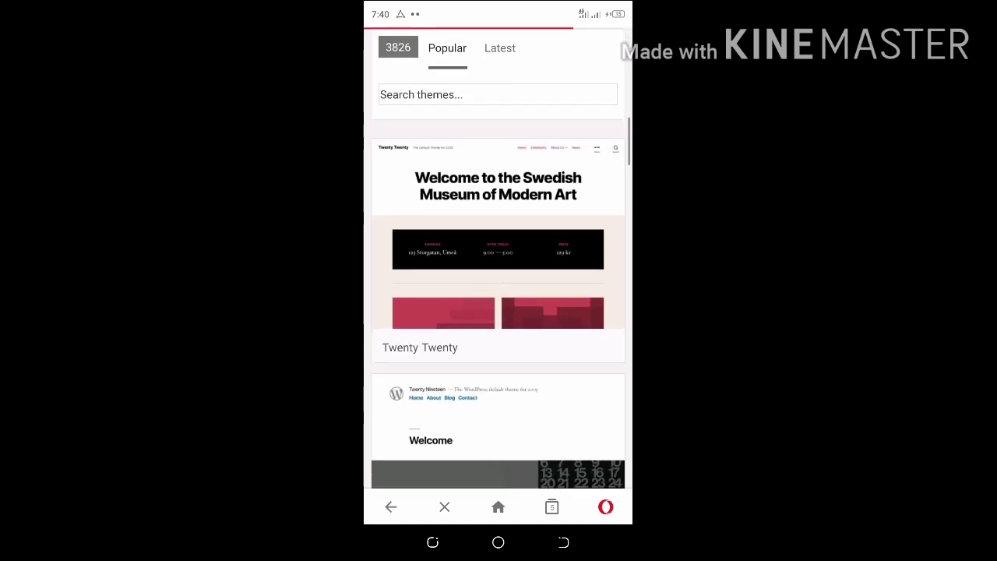
{"action": "scroll", "coordinate": [498, 285], "scroll_direction": "down", "scroll_amount": 2}
{"action": "scroll", "coordinate": [498, 285], "scroll_direction": "down", "scroll_amount": 6}
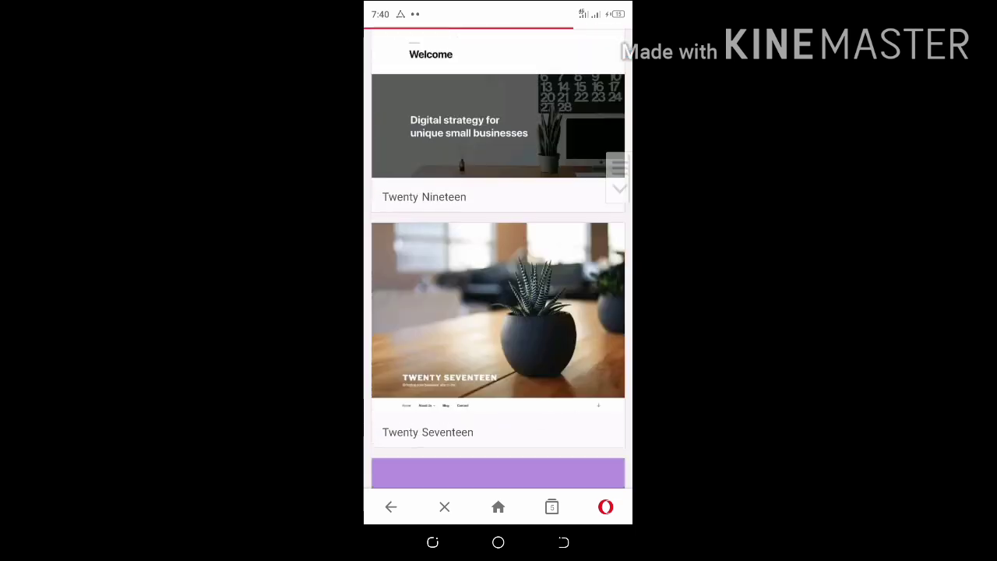
{"action": "scroll", "coordinate": [497, 285], "scroll_direction": "down", "scroll_amount": 5}
{"action": "scroll", "coordinate": [497, 286], "scroll_direction": "down", "scroll_amount": 3}
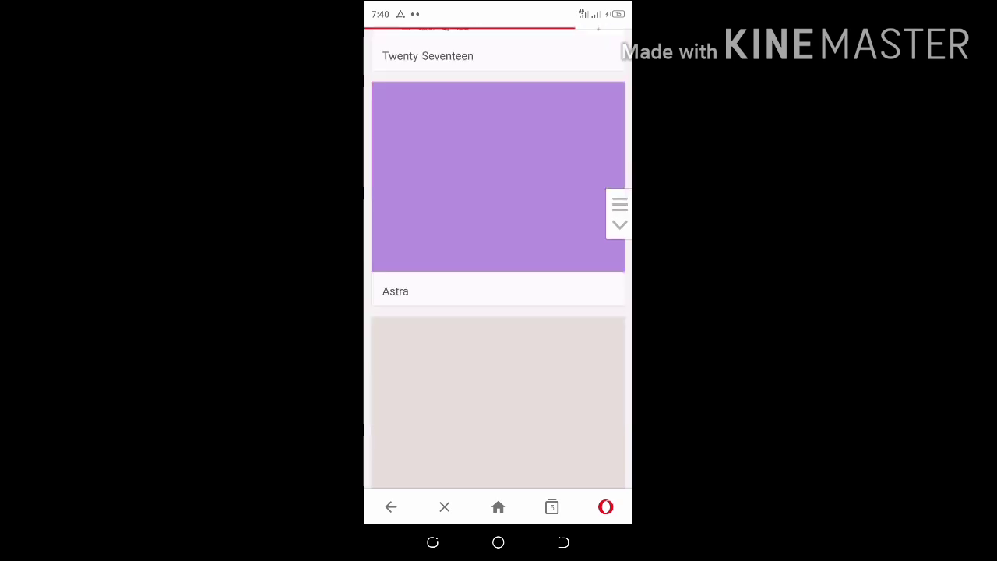
{"action": "scroll", "coordinate": [497, 285], "scroll_direction": "up", "scroll_amount": 1}
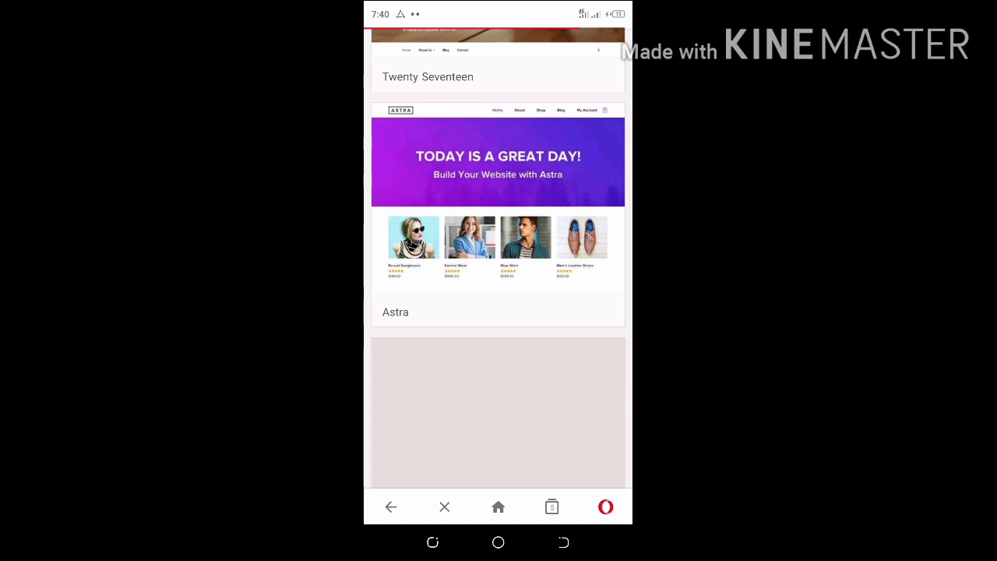
{"action": "scroll", "coordinate": [497, 257], "scroll_direction": "down", "scroll_amount": 2}
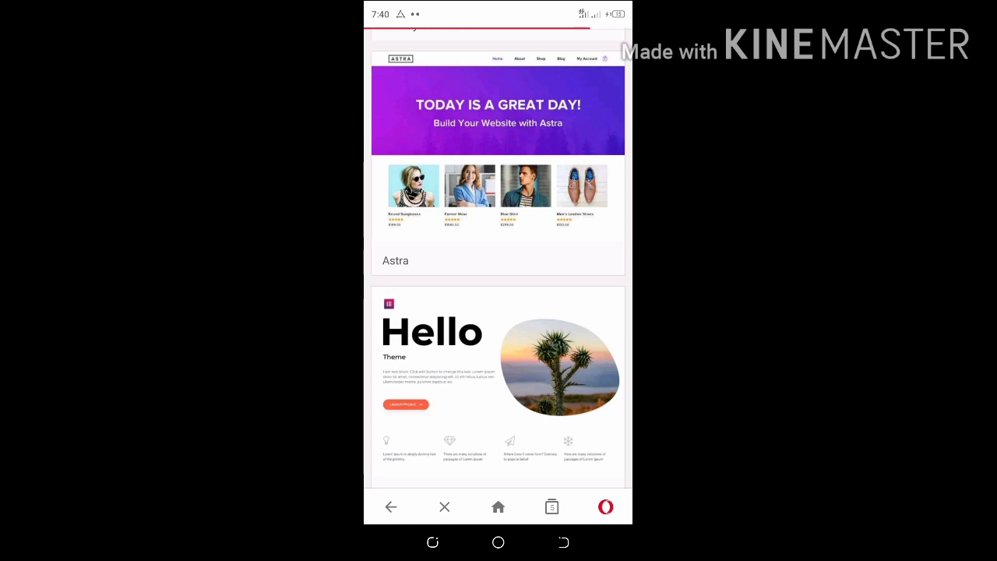
{"action": "scroll", "coordinate": [497, 257], "scroll_direction": "up", "scroll_amount": 2}
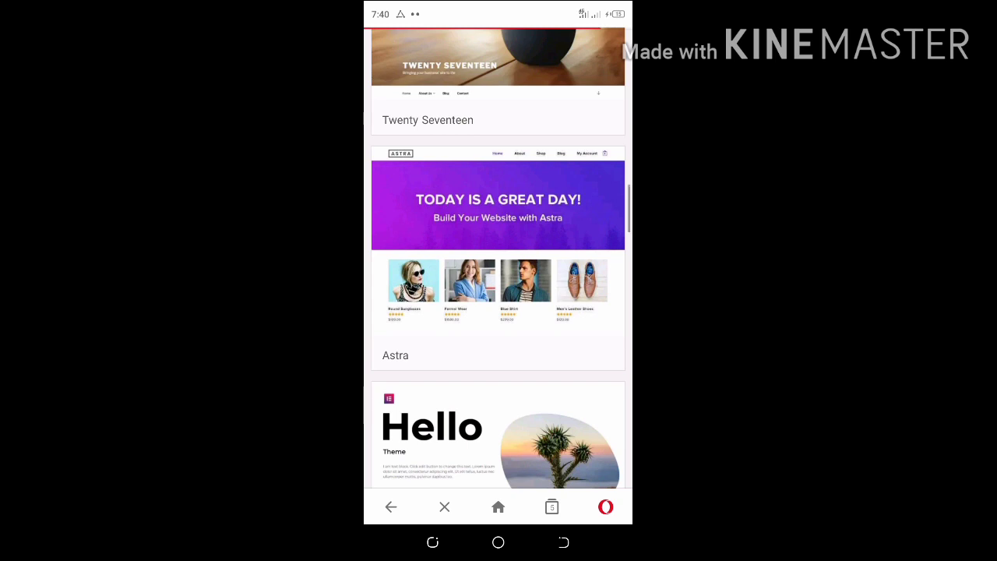
{"action": "left_click", "coordinate": [497, 258]}
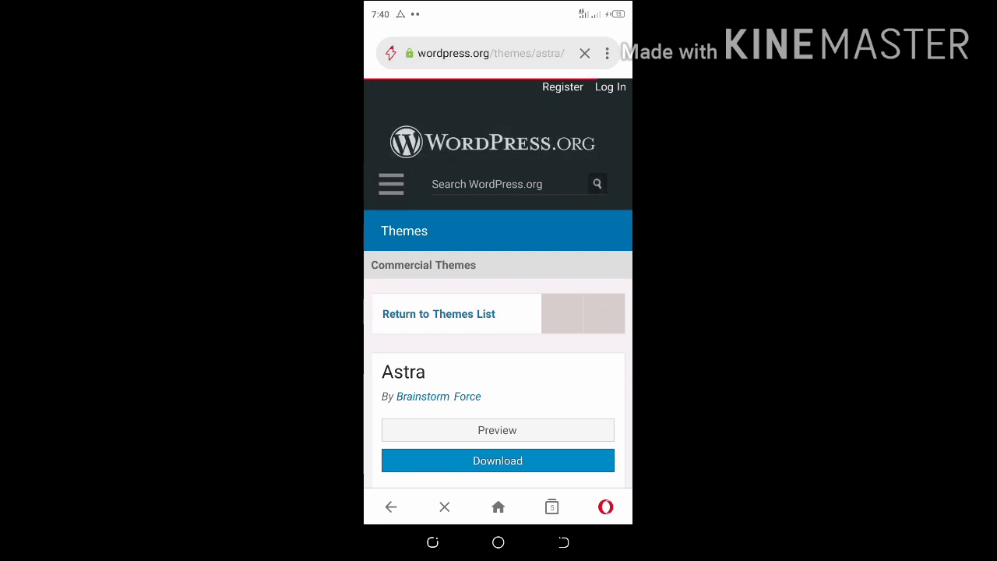
Download the Astra 2.4.5 theme zip, replacing the existing astra.2.4.5.zip
{"action": "scroll", "coordinate": [498, 311], "scroll_direction": "down", "scroll_amount": 2}
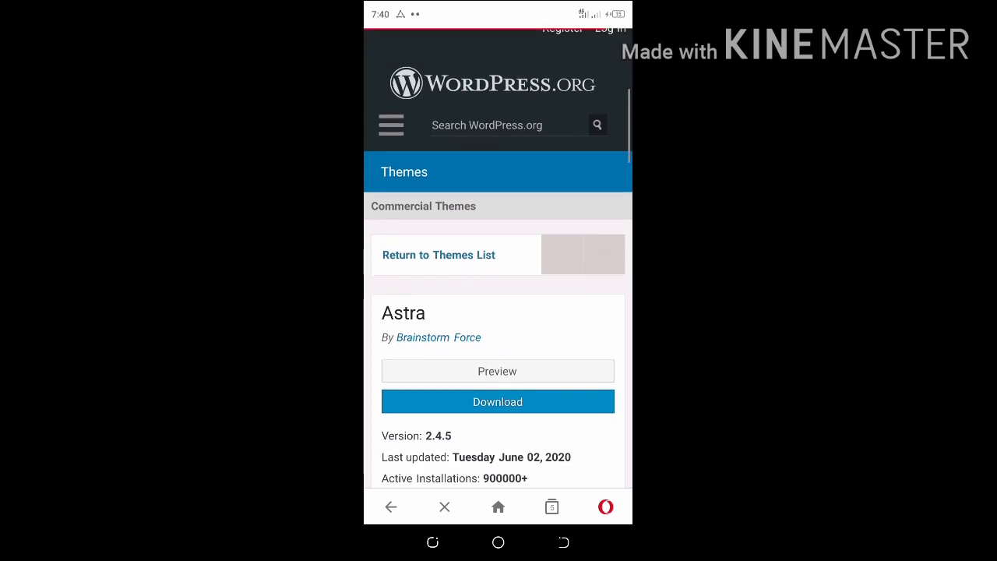
{"action": "left_click", "coordinate": [497, 401]}
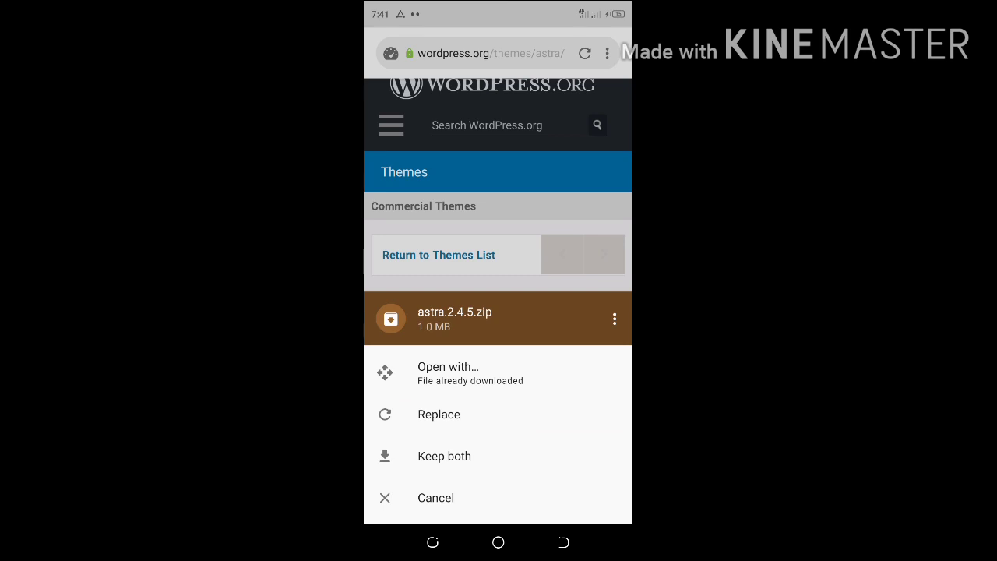
{"action": "left_click", "coordinate": [439, 414]}
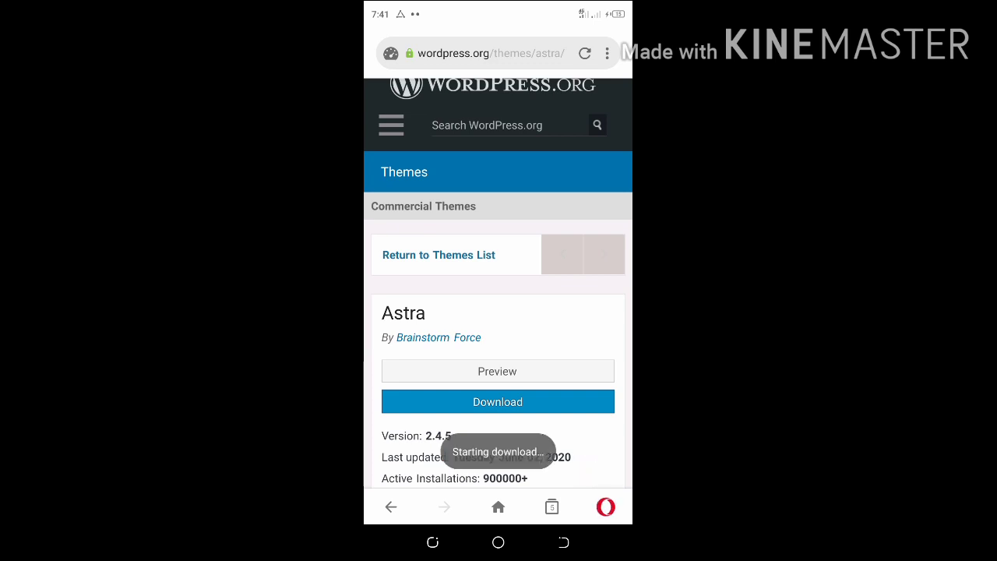
Return to the themes list and scroll down past Hello Elementor to OceanWP and Neve
{"action": "left_click", "coordinate": [563, 542]}
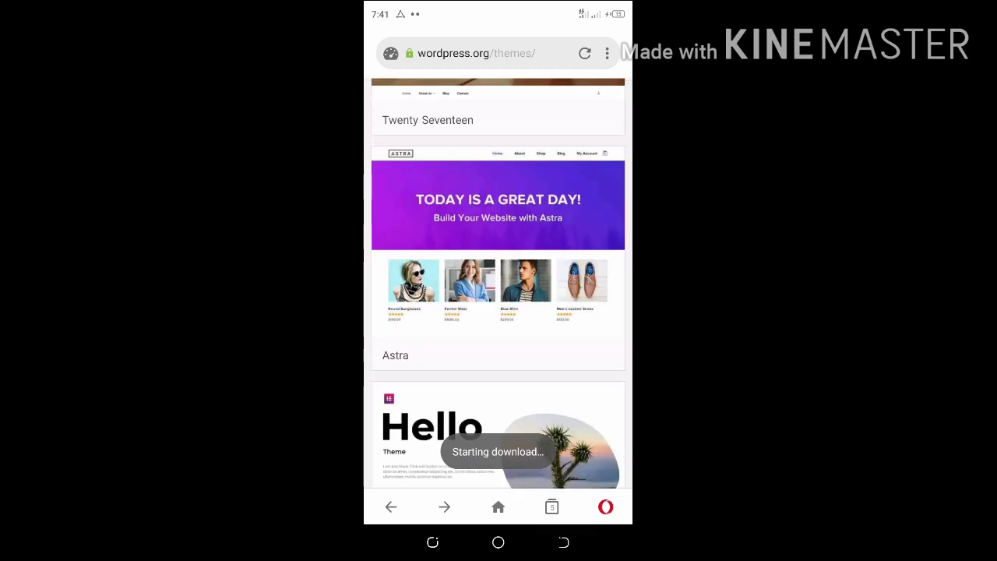
{"action": "scroll", "coordinate": [498, 281], "scroll_direction": "down", "scroll_amount": 5}
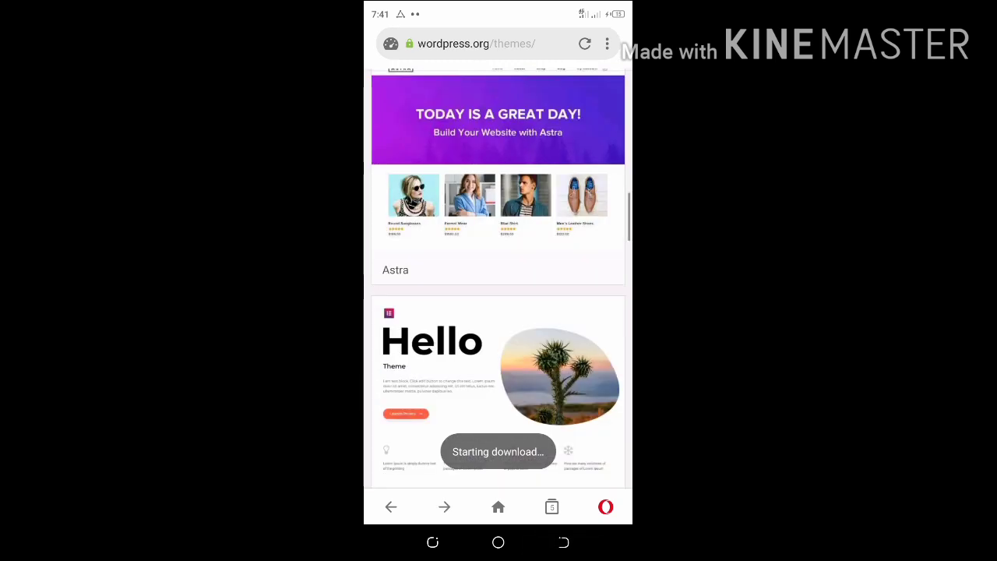
{"action": "scroll", "coordinate": [498, 280], "scroll_direction": "down", "scroll_amount": 2}
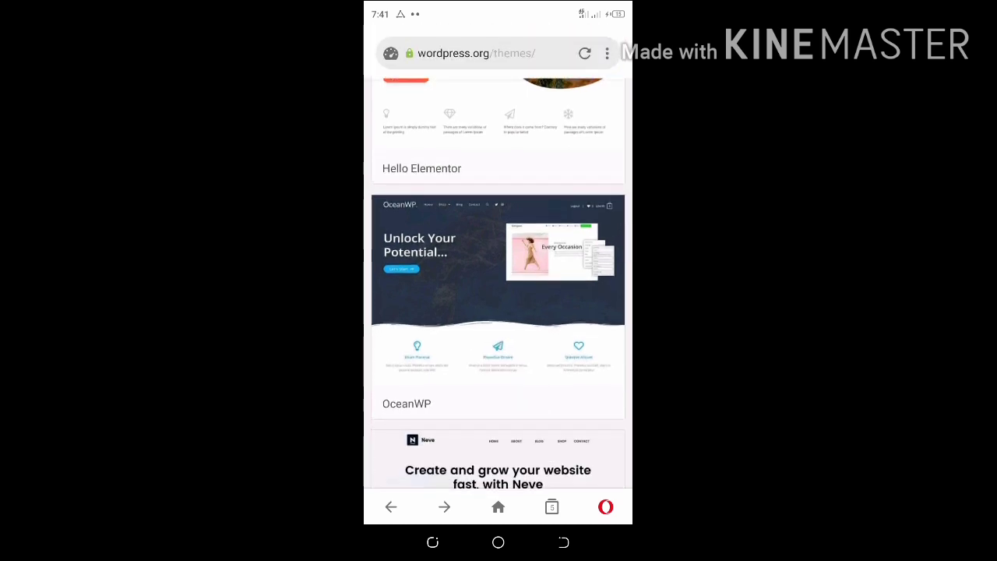
{"action": "scroll", "coordinate": [497, 281], "scroll_direction": "down", "scroll_amount": 1}
{"action": "scroll", "coordinate": [498, 280], "scroll_direction": "down", "scroll_amount": 1}
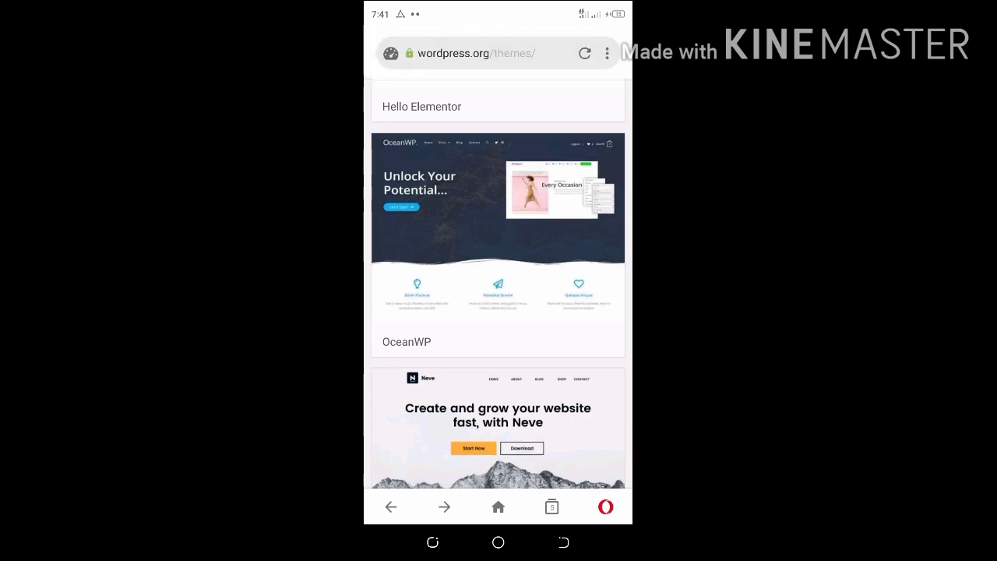
{"action": "scroll", "coordinate": [498, 281], "scroll_direction": "down", "scroll_amount": 2}
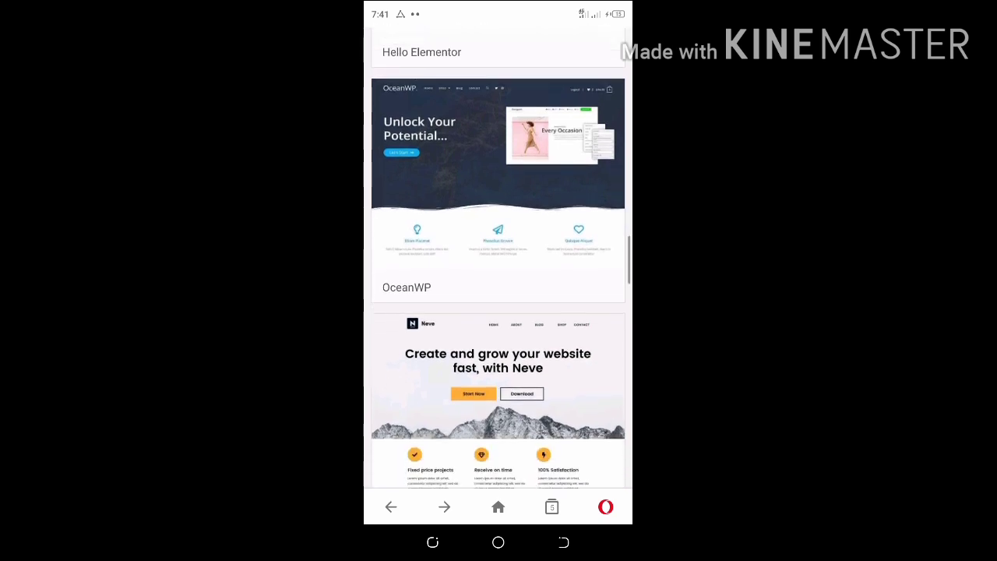
{"action": "scroll", "coordinate": [498, 280], "scroll_direction": "up", "scroll_amount": 1}
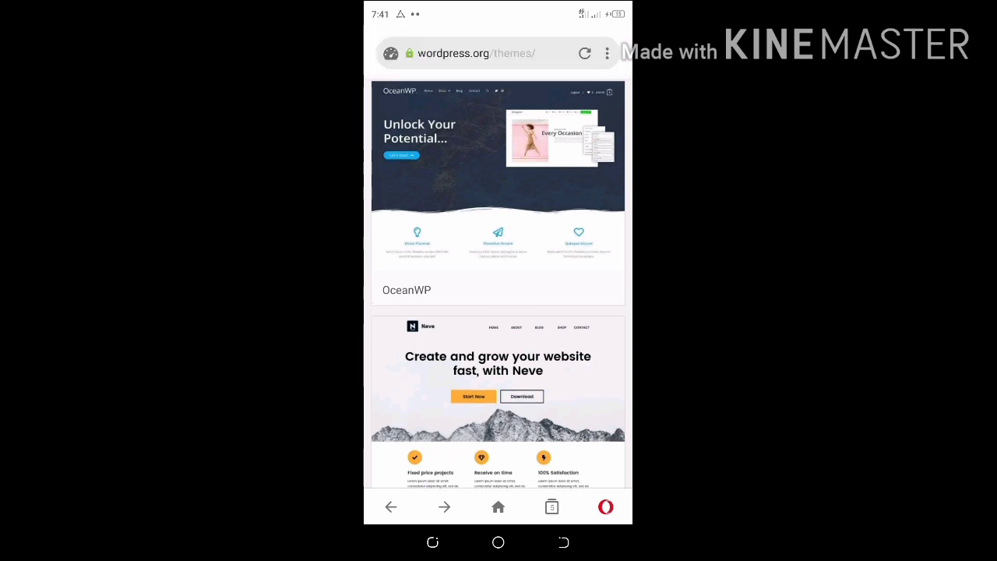
Scroll the popular themes list past Neve, Twenty Sixteen, Go, Hestia and GeneratePress
{"action": "scroll", "coordinate": [498, 281], "scroll_direction": "up", "scroll_amount": 2}
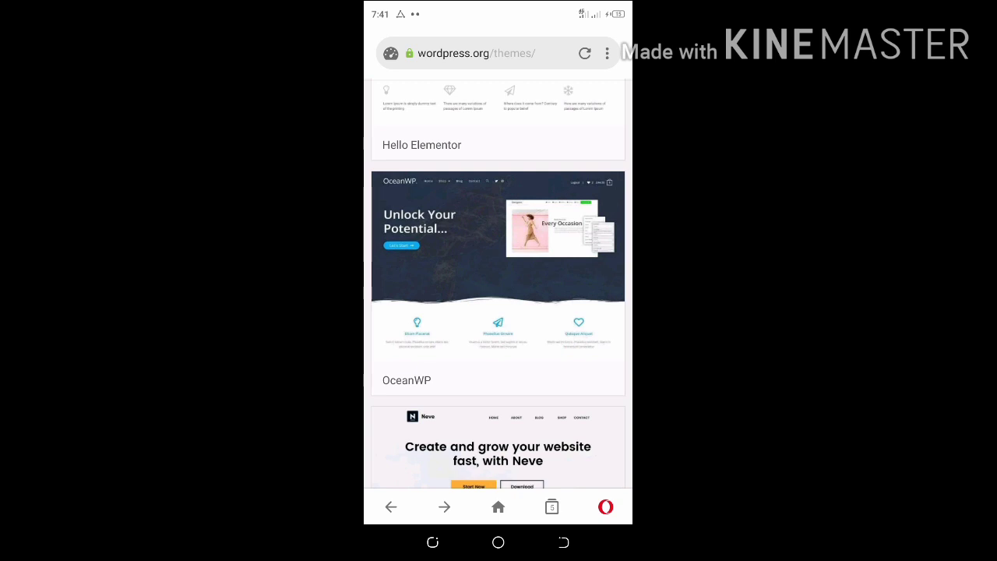
{"action": "scroll", "coordinate": [497, 280], "scroll_direction": "down", "scroll_amount": 1}
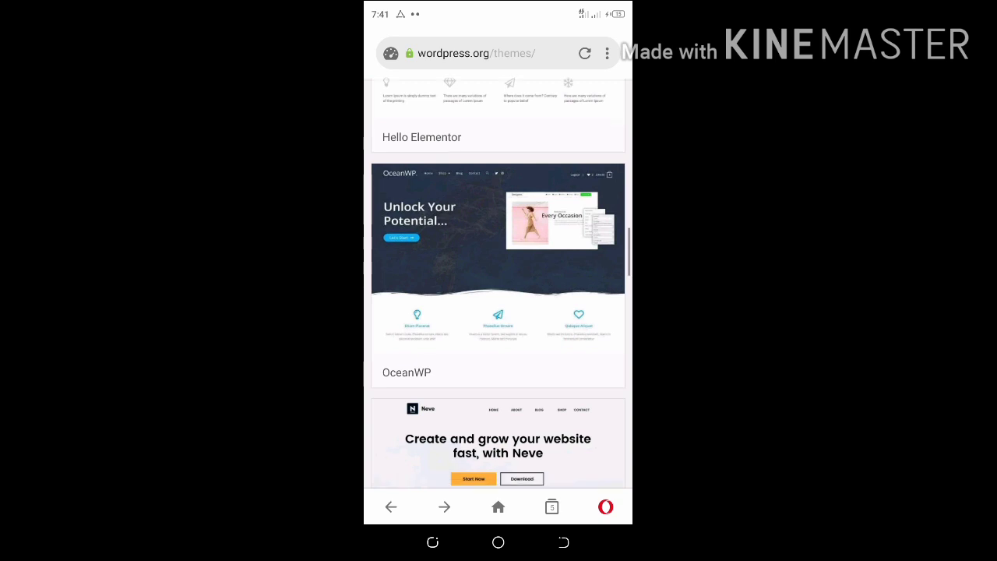
{"action": "scroll", "coordinate": [498, 281], "scroll_direction": "down", "scroll_amount": 3}
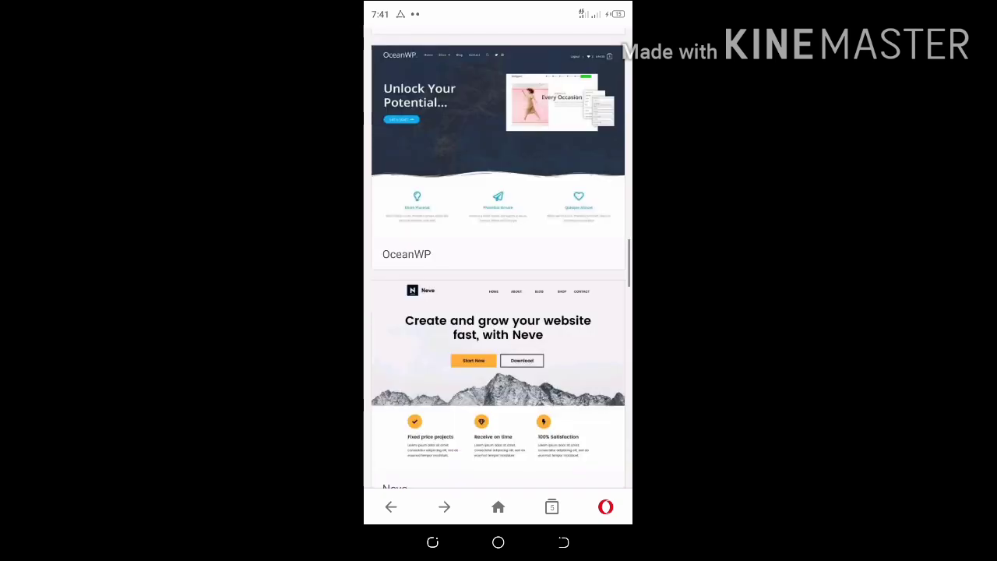
{"action": "scroll", "coordinate": [498, 281], "scroll_direction": "down", "scroll_amount": 1}
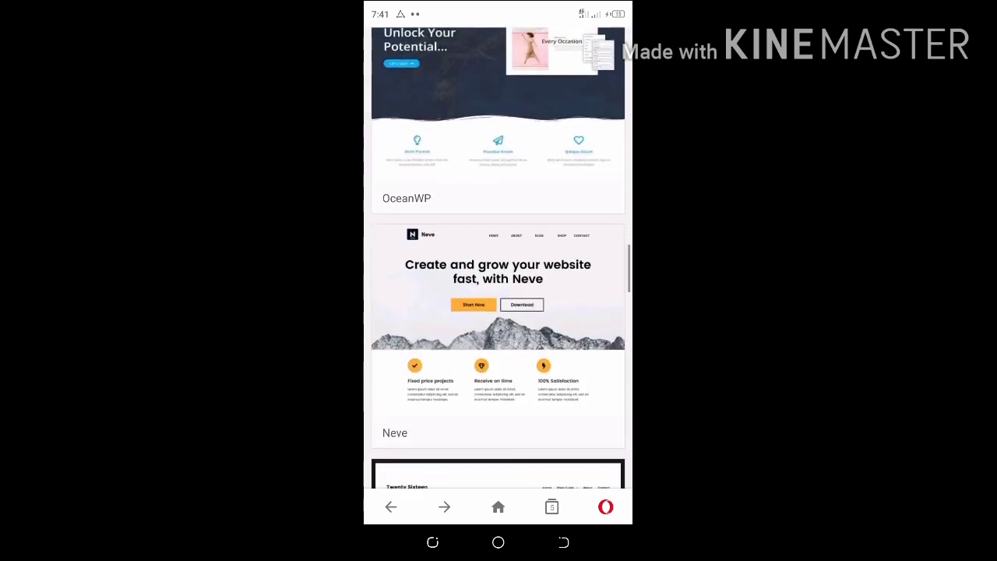
{"action": "scroll", "coordinate": [498, 257], "scroll_direction": "down", "scroll_amount": 1}
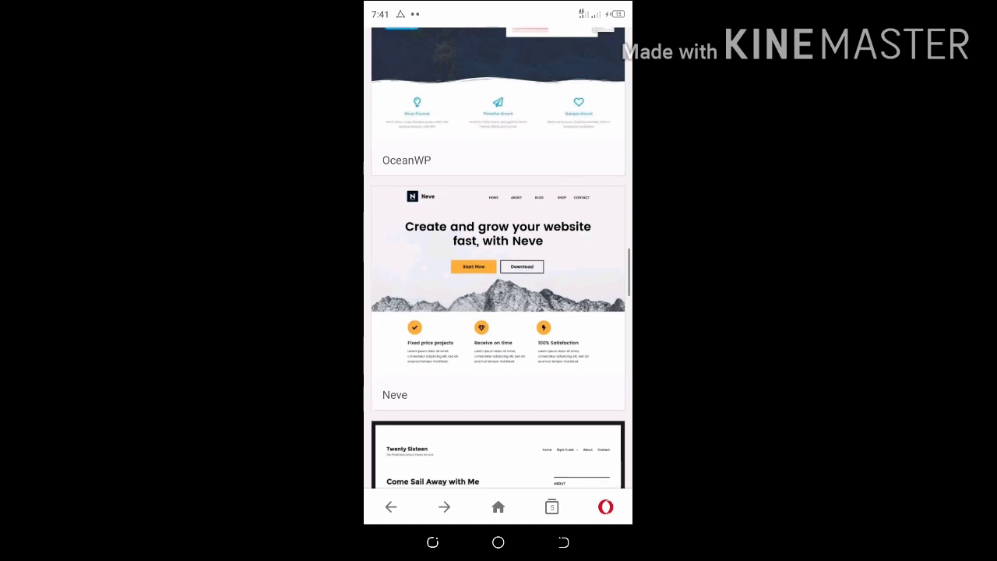
{"action": "scroll", "coordinate": [497, 257], "scroll_direction": "down", "scroll_amount": 2}
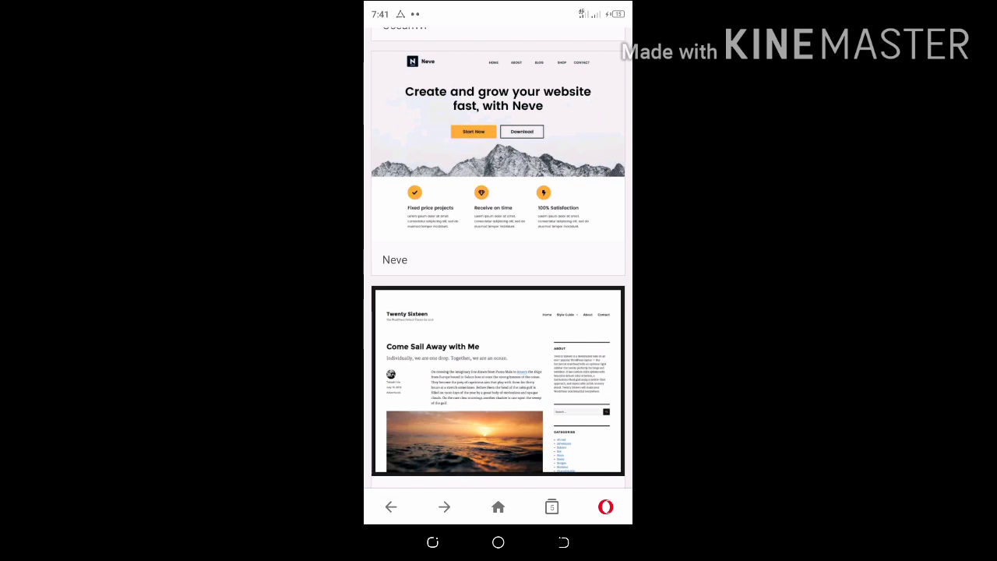
{"action": "scroll", "coordinate": [498, 257], "scroll_direction": "down", "scroll_amount": 5}
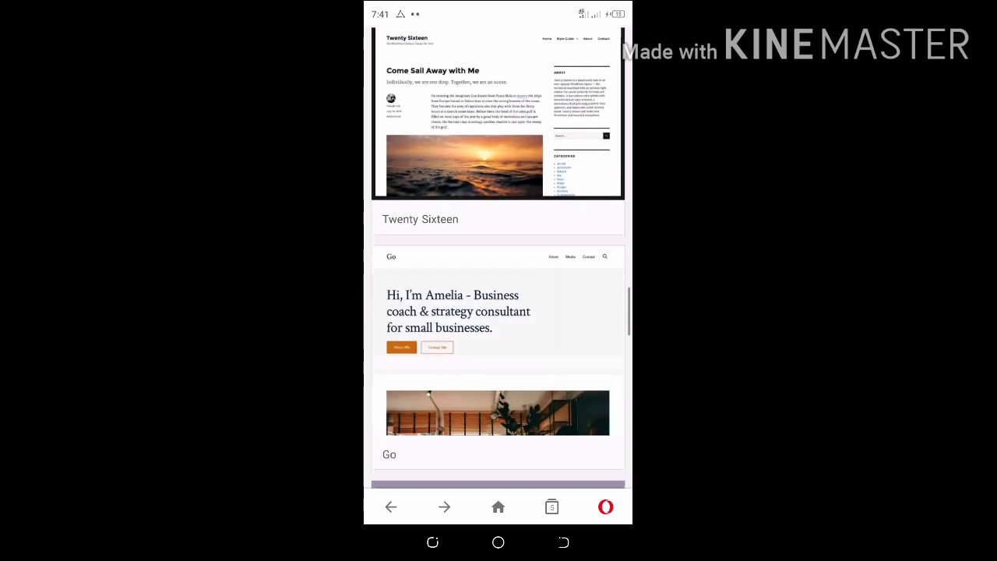
{"action": "scroll", "coordinate": [497, 257], "scroll_direction": "down", "scroll_amount": 6}
{"action": "scroll", "coordinate": [498, 257], "scroll_direction": "down", "scroll_amount": 4}
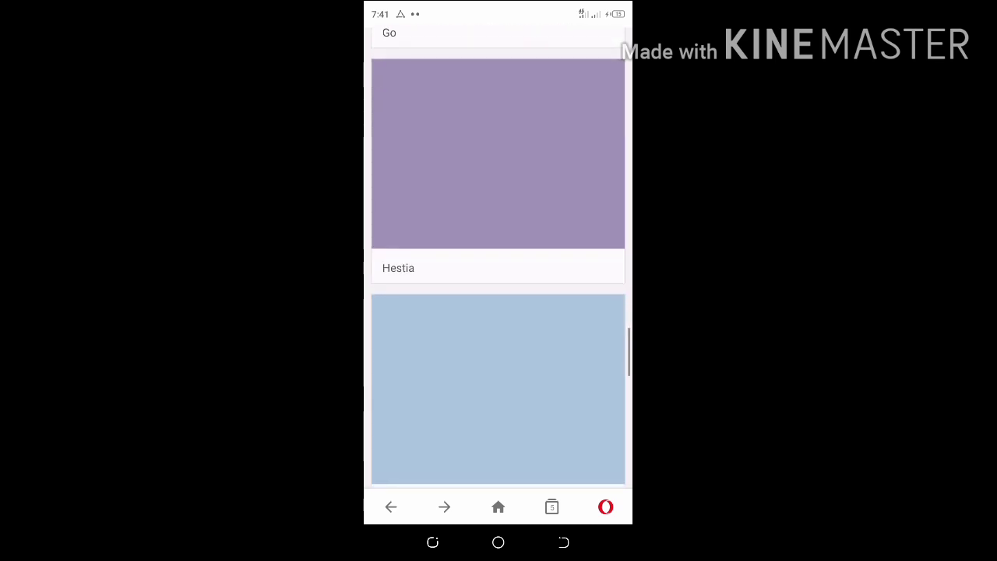
{"action": "scroll", "coordinate": [498, 257], "scroll_direction": "down", "scroll_amount": 4}
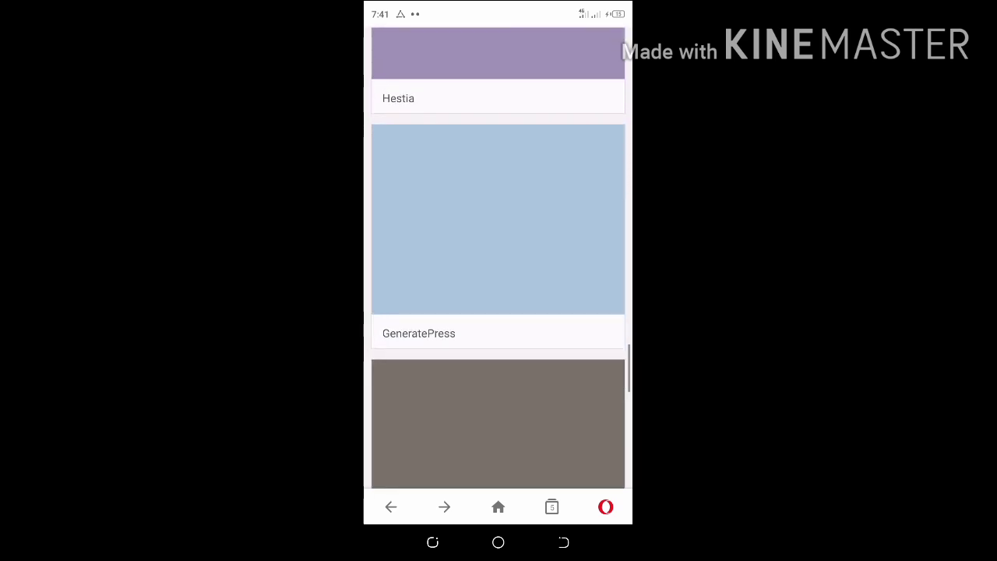
{"action": "scroll", "coordinate": [498, 257], "scroll_direction": "up", "scroll_amount": 15}
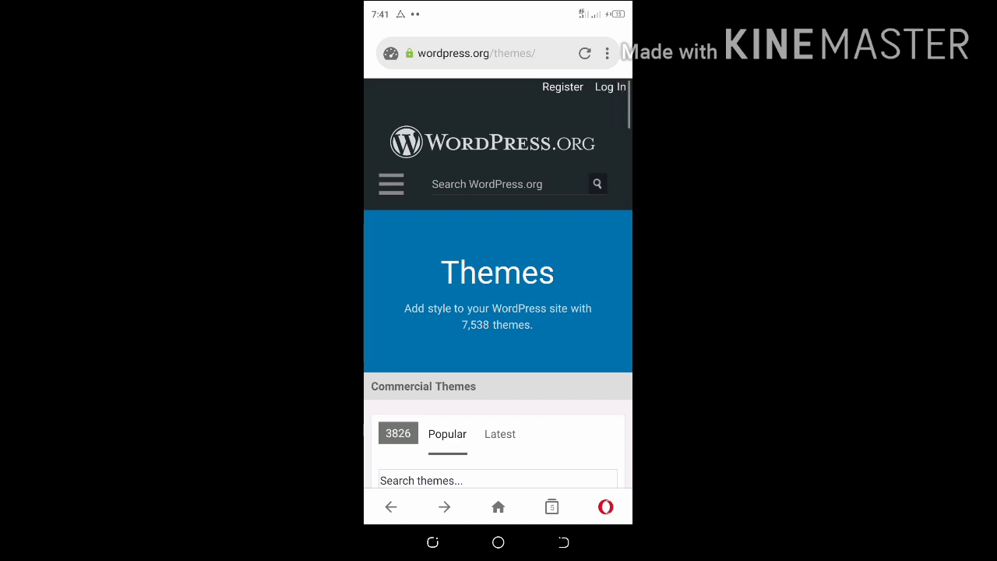
Search WordPress.org for 'tetrix' and wait for the results page to load
{"action": "left_click", "coordinate": [510, 184]}
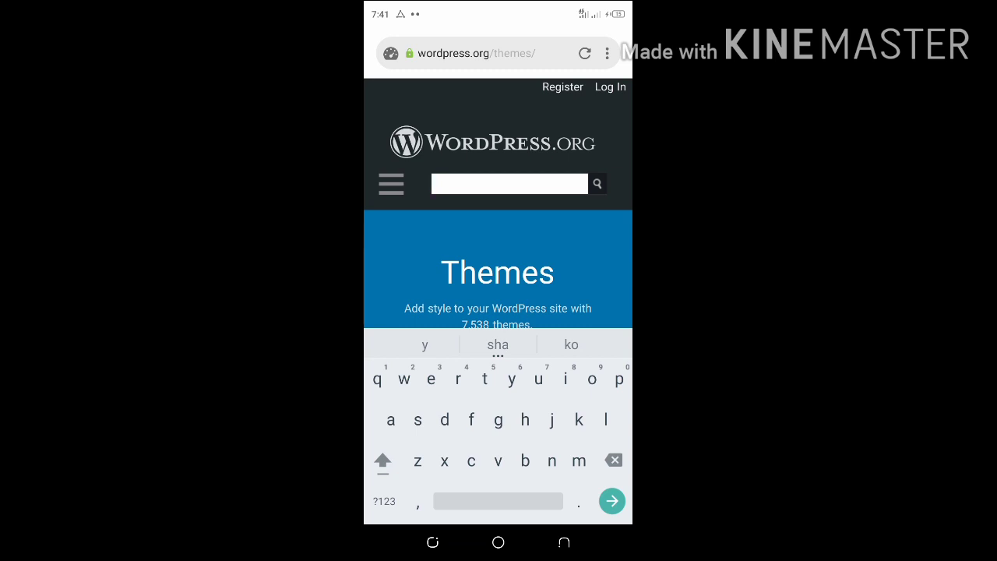
{"action": "type", "text": "t"}
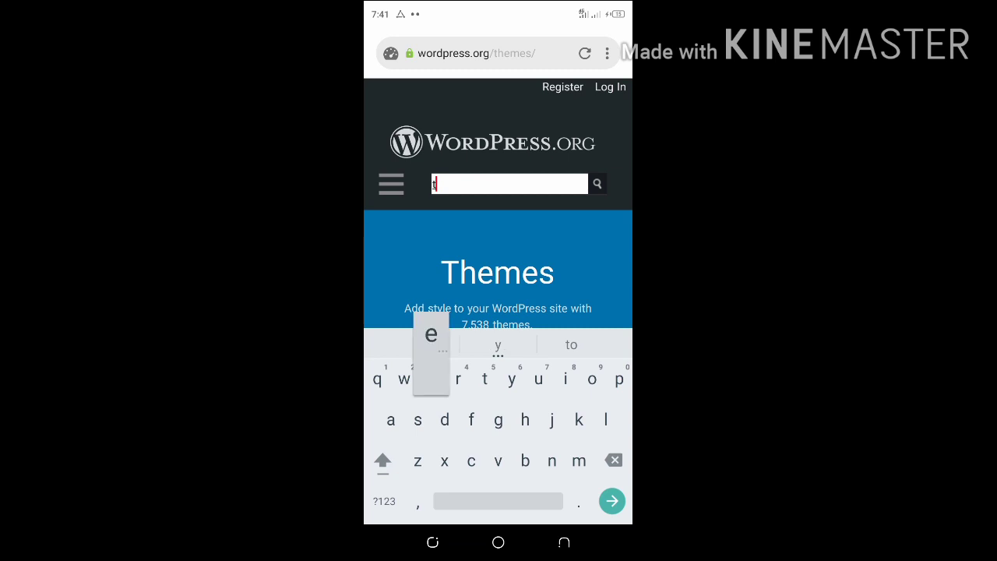
{"action": "type", "text": "etri"}
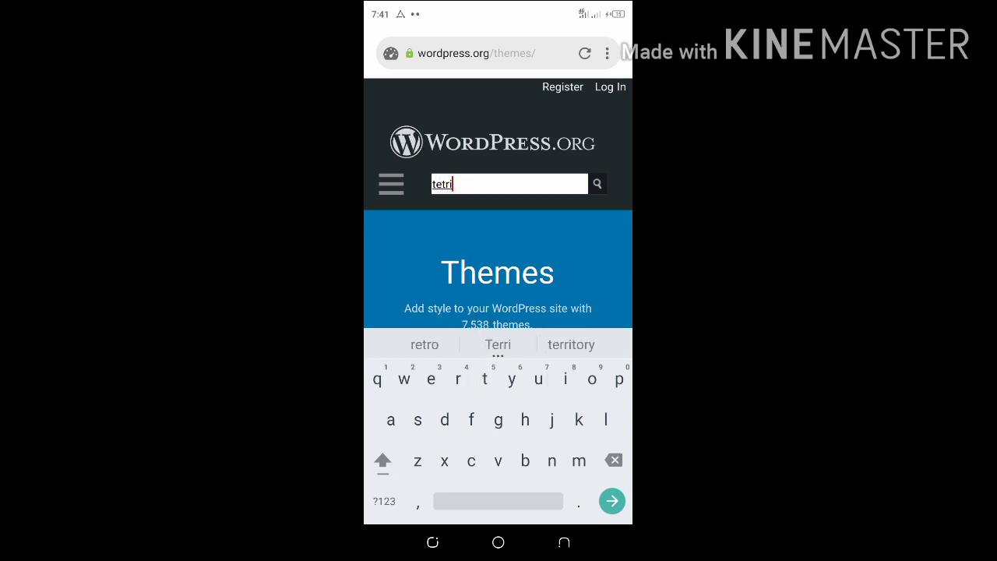
{"action": "type", "text": "x"}
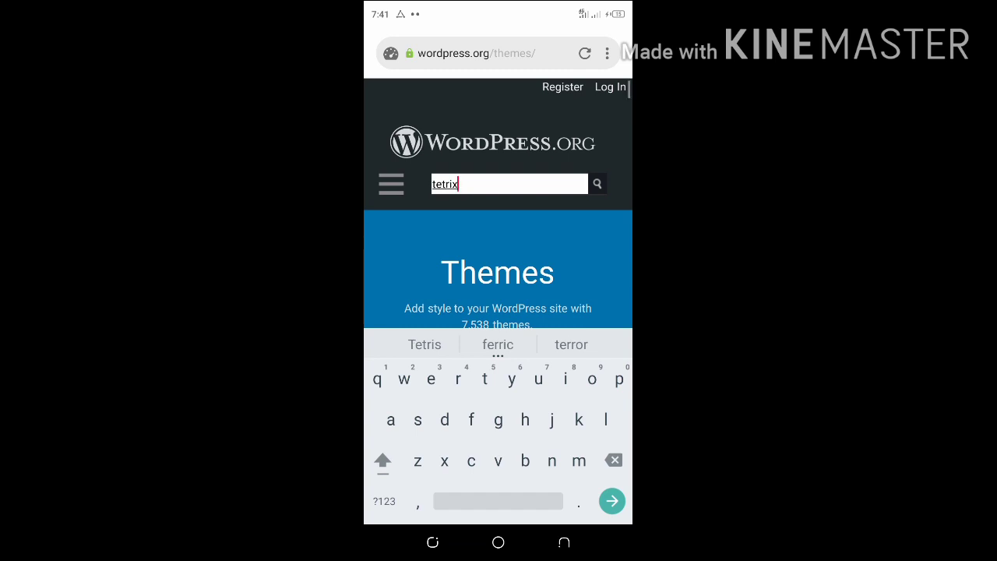
{"action": "key", "text": "Return"}
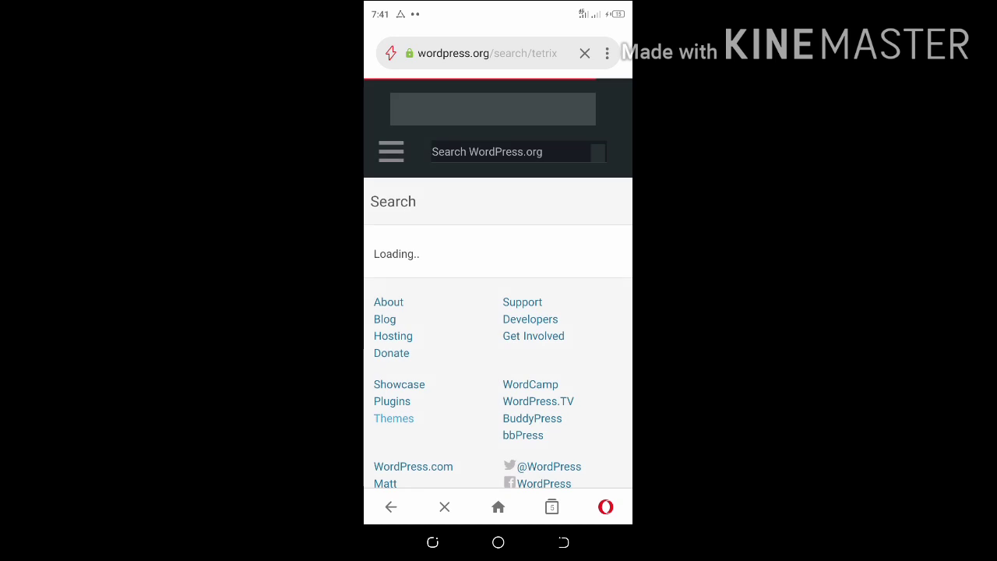
{"action": "scroll", "coordinate": [498, 311], "scroll_direction": "down", "scroll_amount": 3}
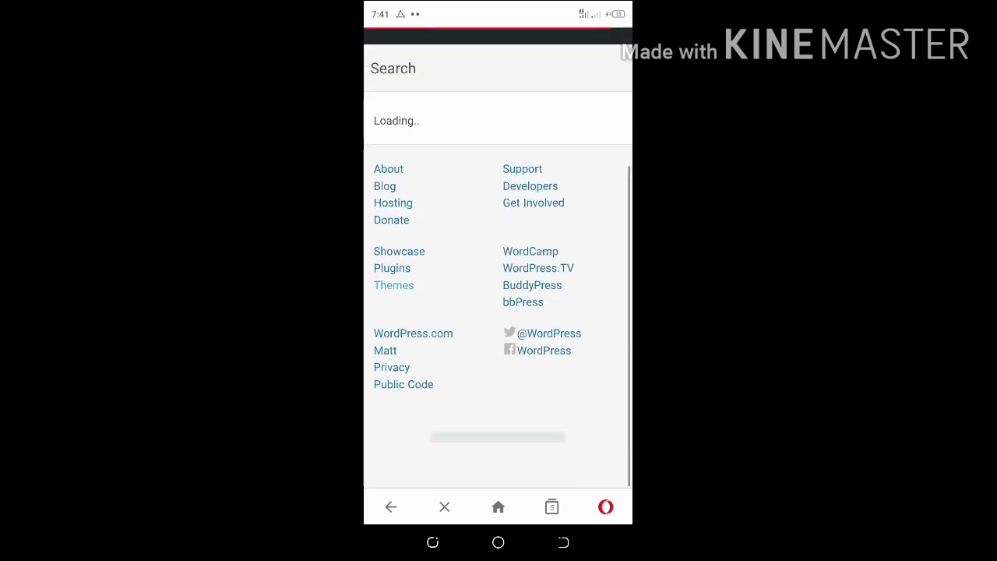
{"action": "scroll", "coordinate": [497, 311], "scroll_direction": "up", "scroll_amount": 3}
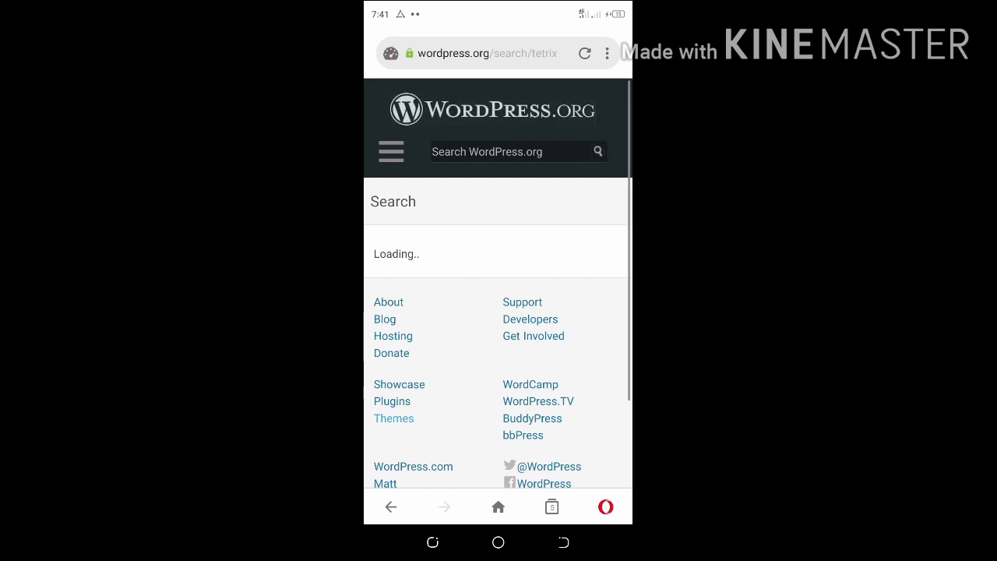
Rerun the WordPress.org site search with the term 'tetix'
{"action": "left_click", "coordinate": [510, 152]}
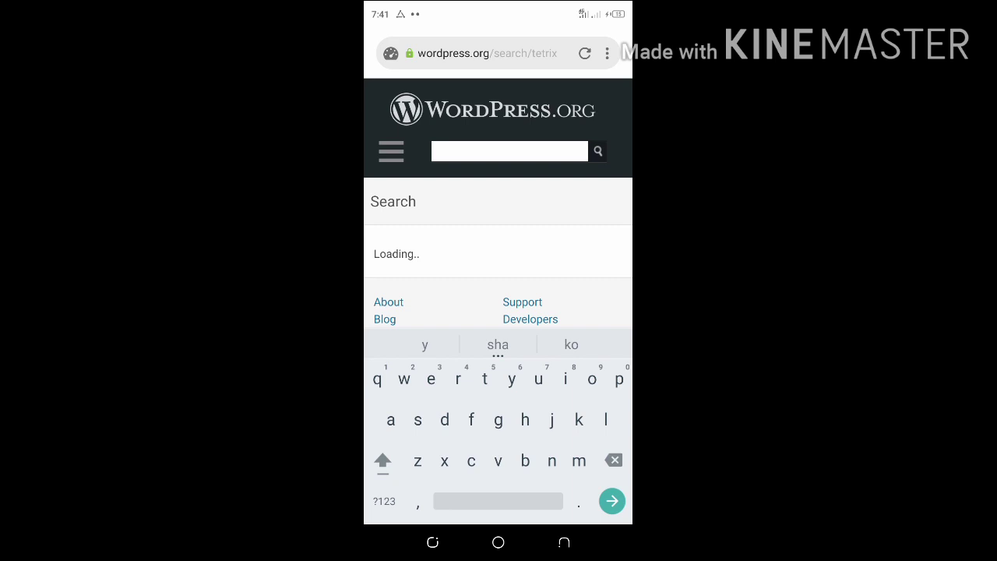
{"action": "type", "text": "r"}
{"action": "key", "text": "BackSpace"}
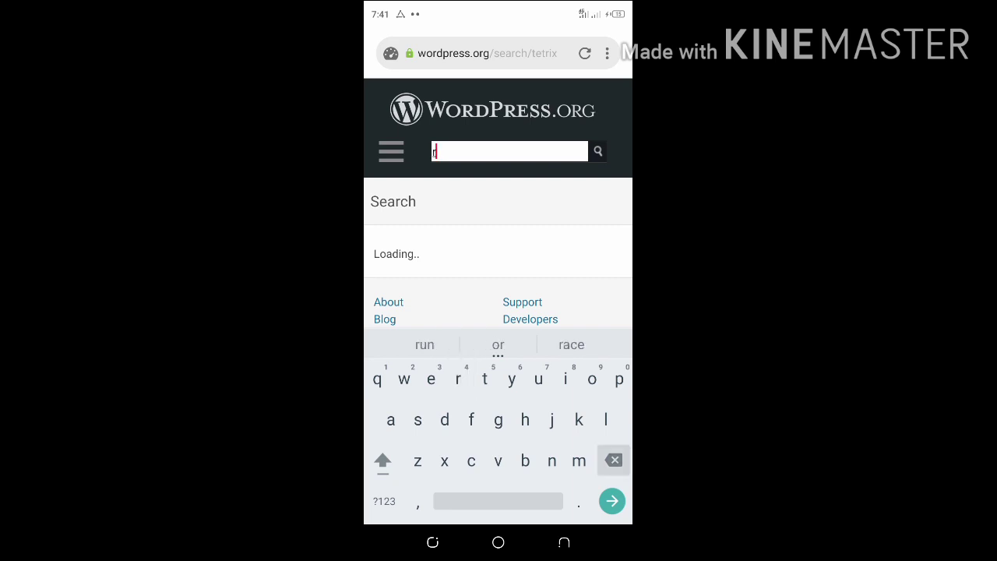
{"action": "type", "text": "t"}
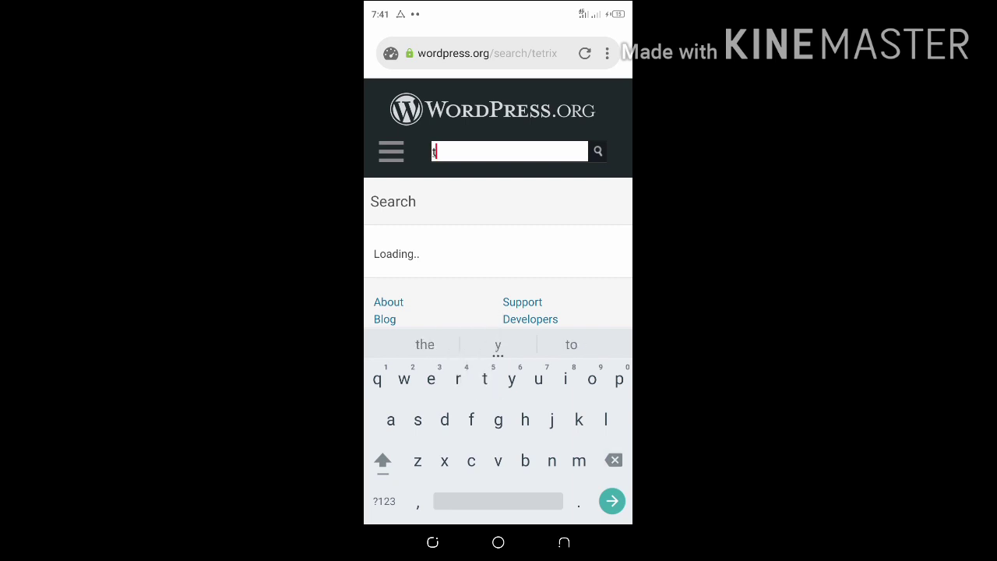
{"action": "type", "text": "et"}
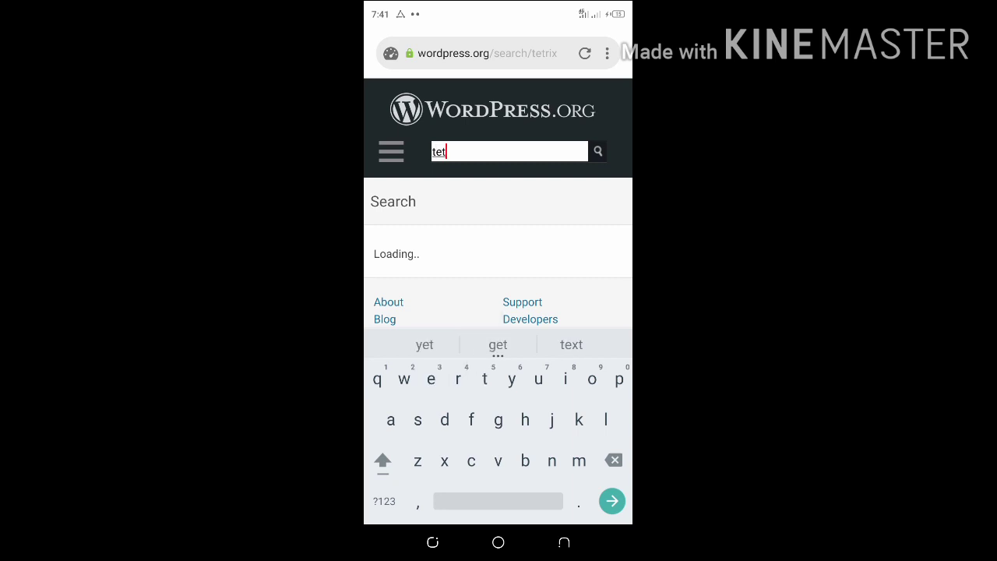
{"action": "type", "text": "ix"}
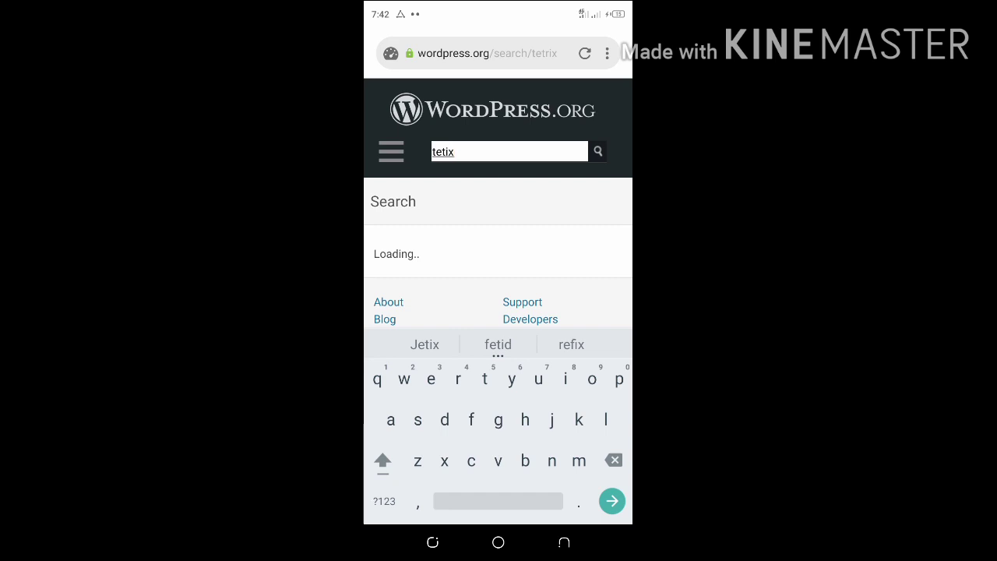
{"action": "left_click", "coordinate": [598, 152]}
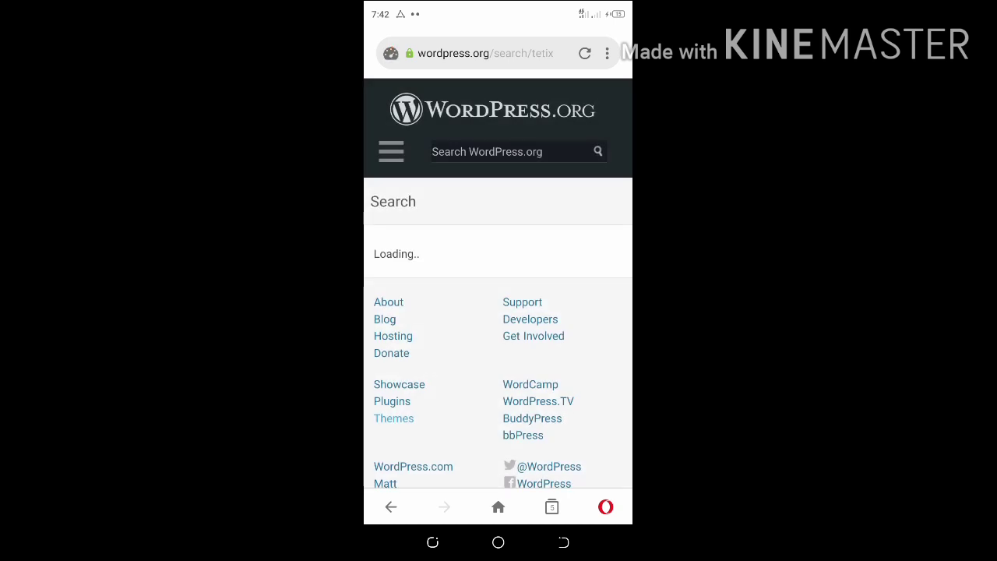
Check the still-loading results, then open the site's section navigation menu
{"action": "scroll", "coordinate": [497, 281], "scroll_direction": "down", "scroll_amount": 1}
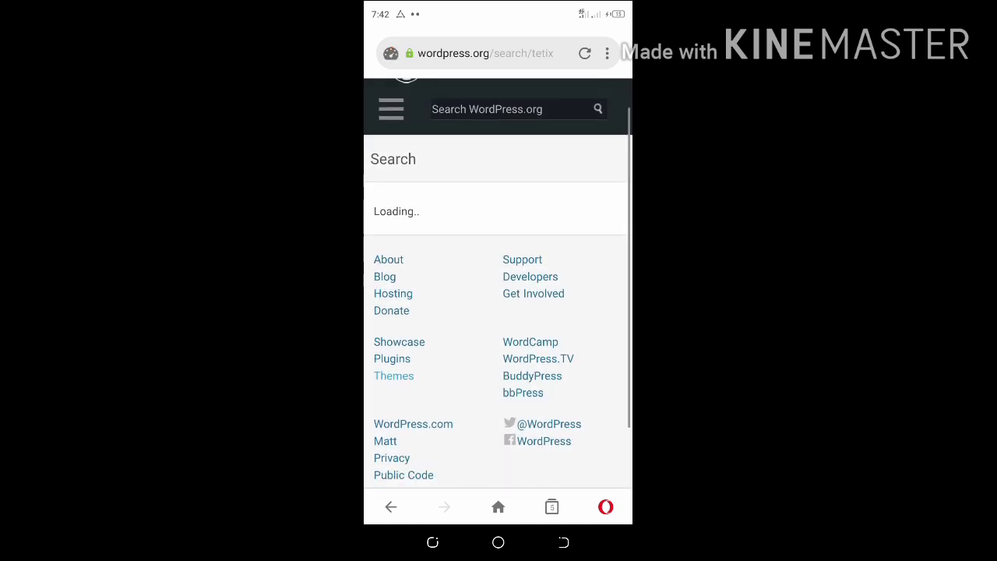
{"action": "scroll", "coordinate": [498, 280], "scroll_direction": "up", "scroll_amount": 2}
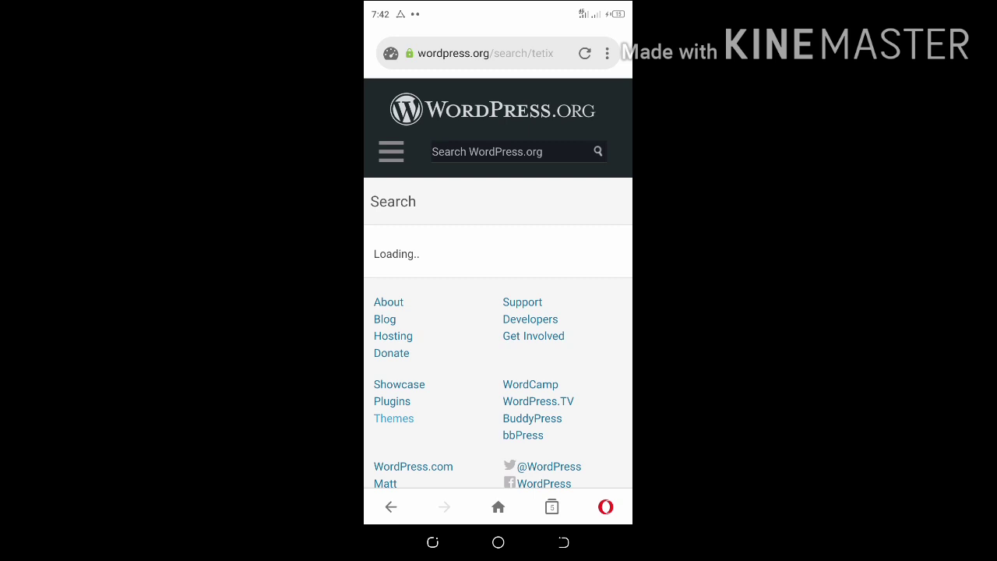
{"action": "scroll", "coordinate": [498, 311], "scroll_direction": "down", "scroll_amount": 3}
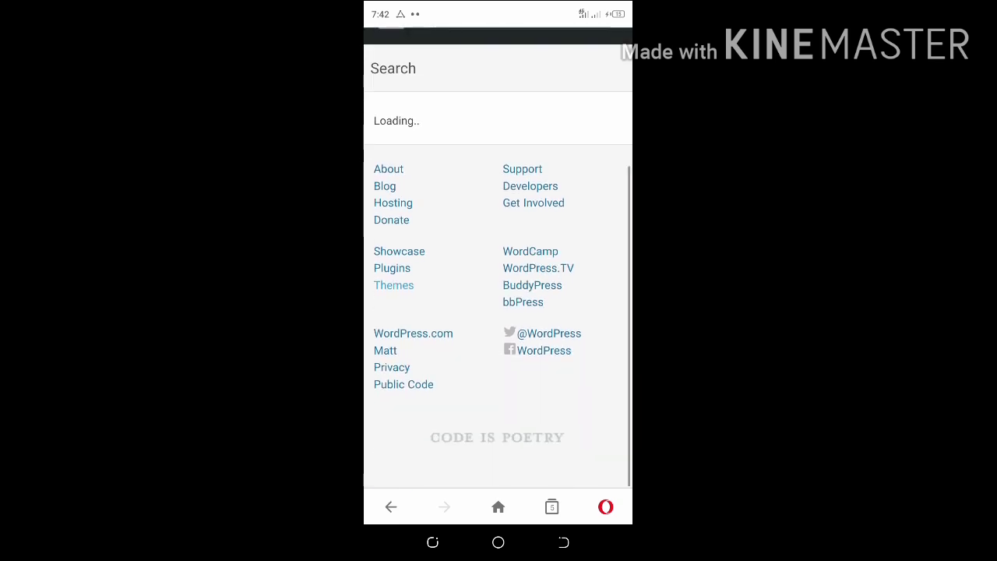
{"action": "scroll", "coordinate": [497, 311], "scroll_direction": "up", "scroll_amount": 3}
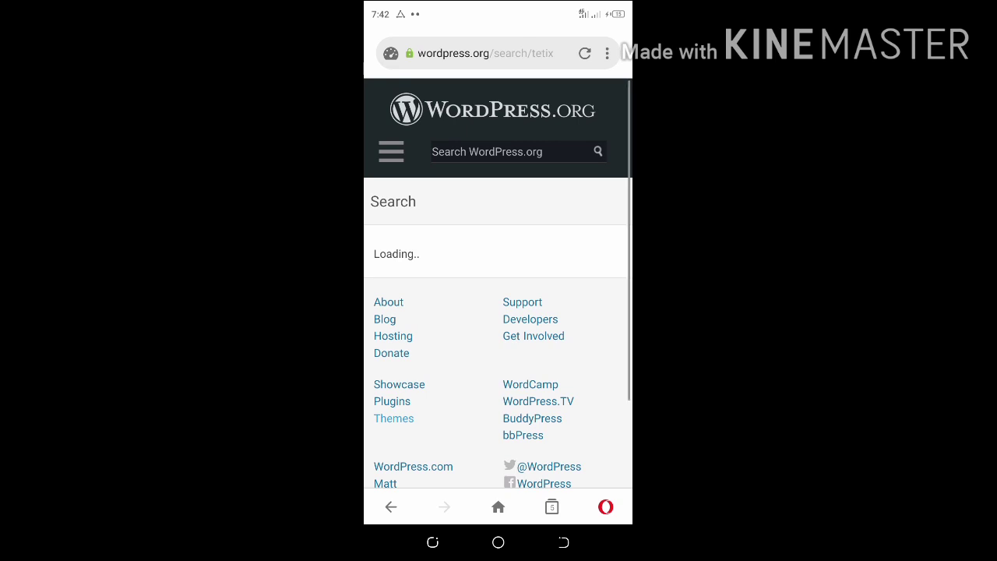
{"action": "left_click", "coordinate": [391, 151]}
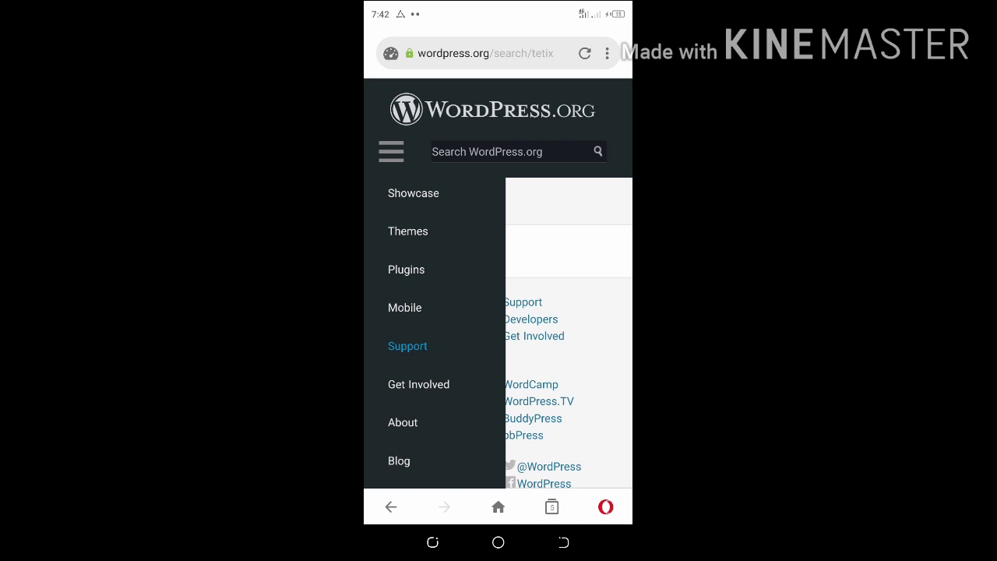
Go to the Plugins directory and search it for 'contact form 7'
{"action": "left_click", "coordinate": [406, 270]}
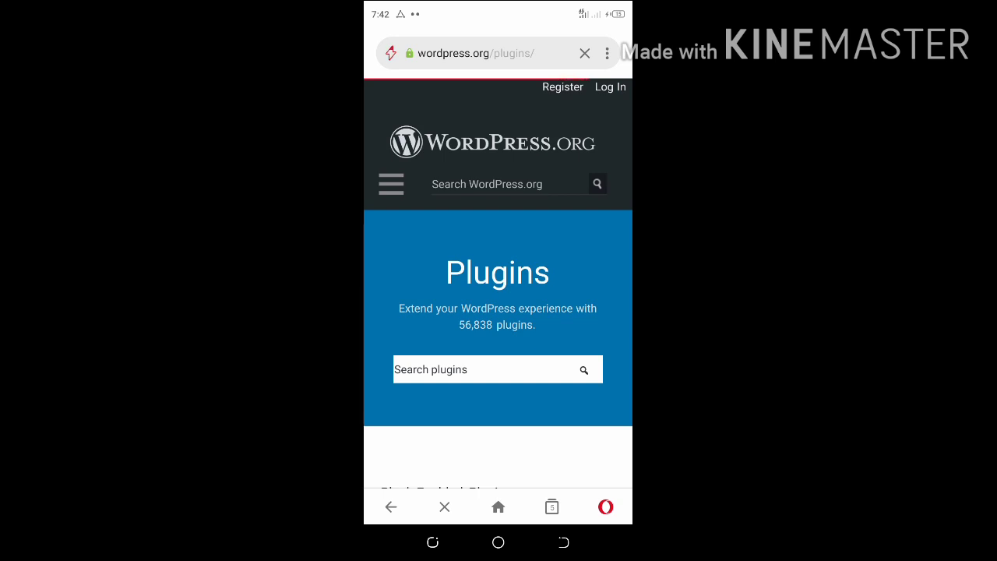
{"action": "left_click", "coordinate": [487, 369]}
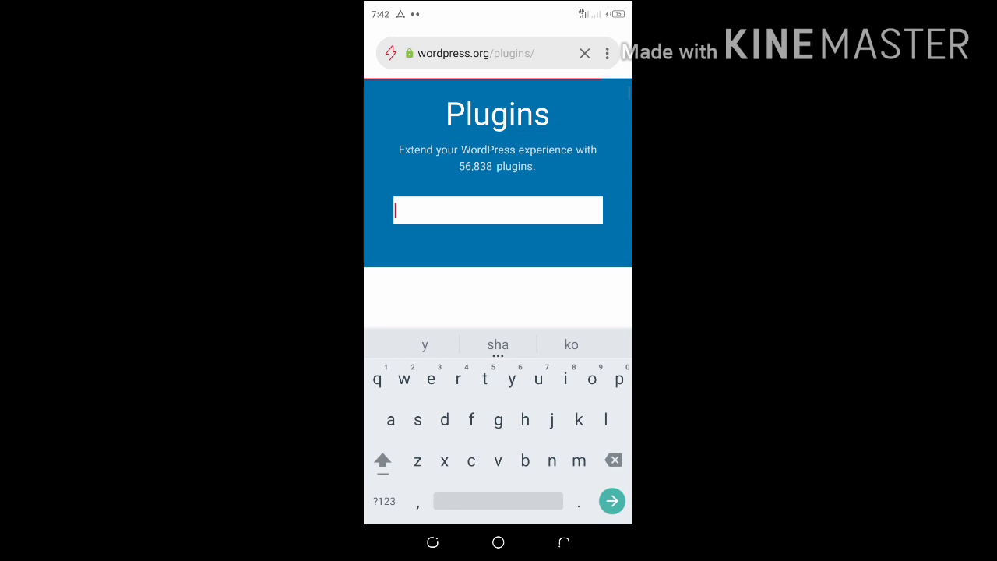
{"action": "type", "text": "con"}
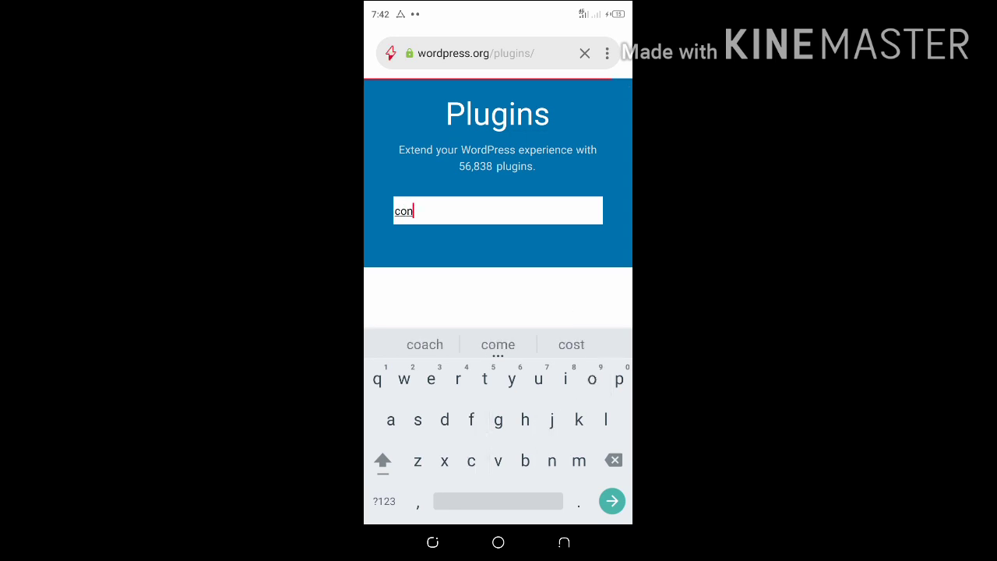
{"action": "type", "text": "ta"}
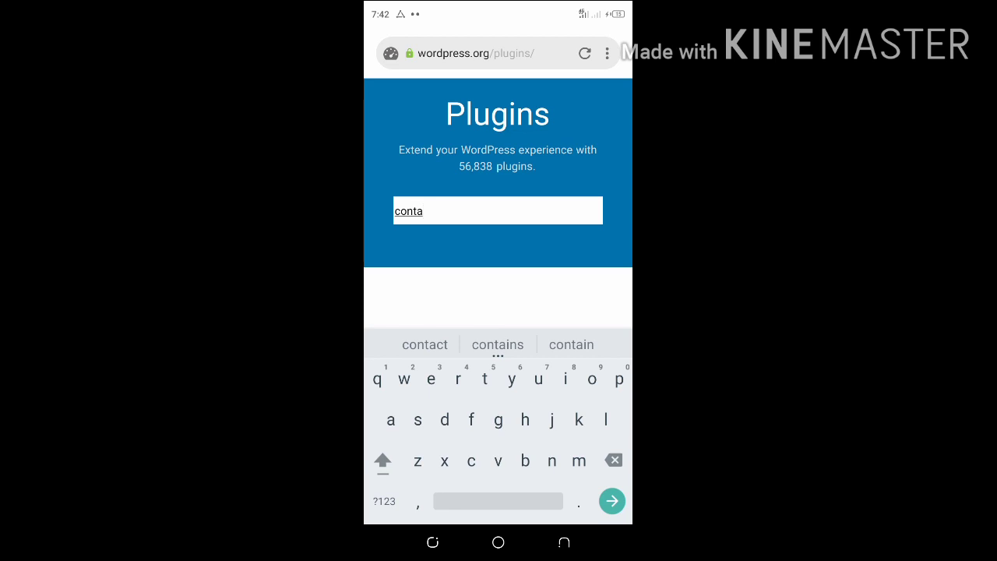
{"action": "type", "text": "c"}
{"action": "type", "text": "t "}
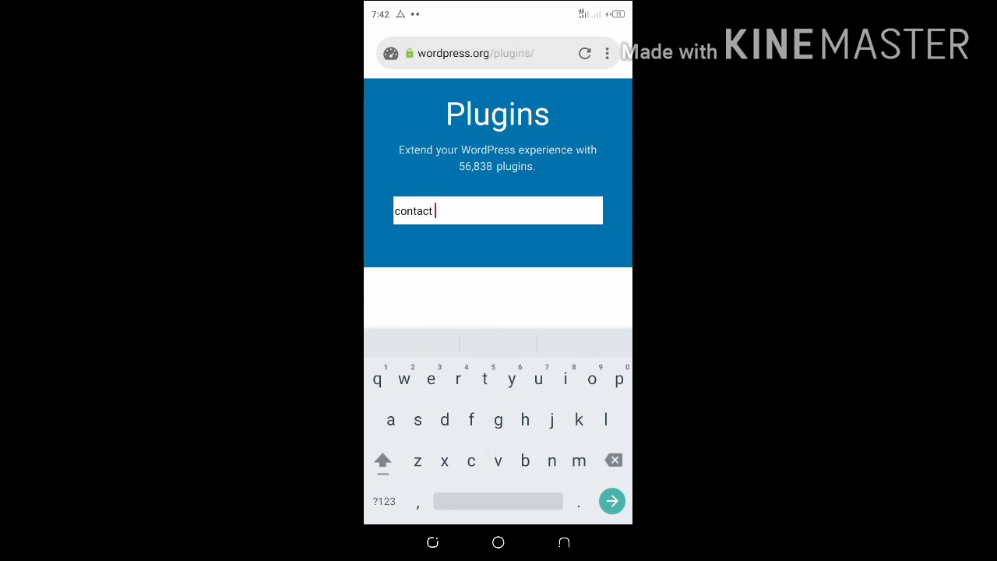
{"action": "type", "text": "form"}
{"action": "left_click", "coordinate": [384, 501]}
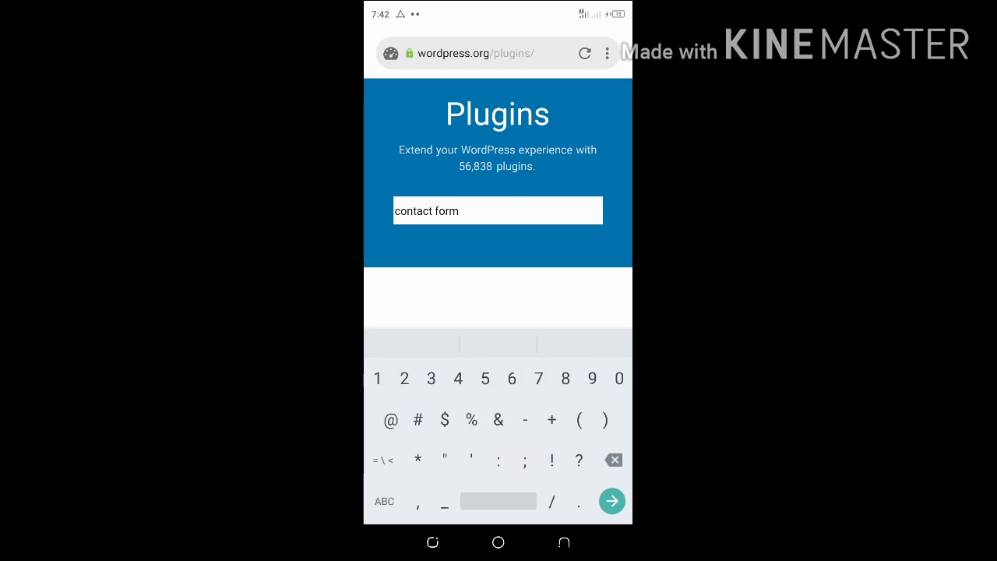
{"action": "type", "text": "7"}
{"action": "key", "text": "Return"}
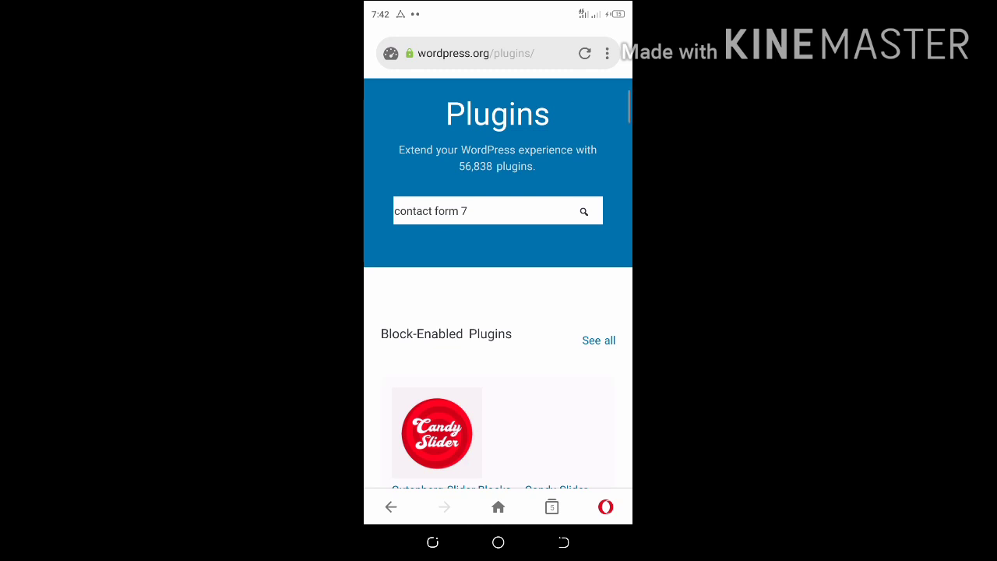
Run the 'contact form 7' search and open the Contact Form 7 plugin page from the results
{"action": "left_click", "coordinate": [584, 211]}
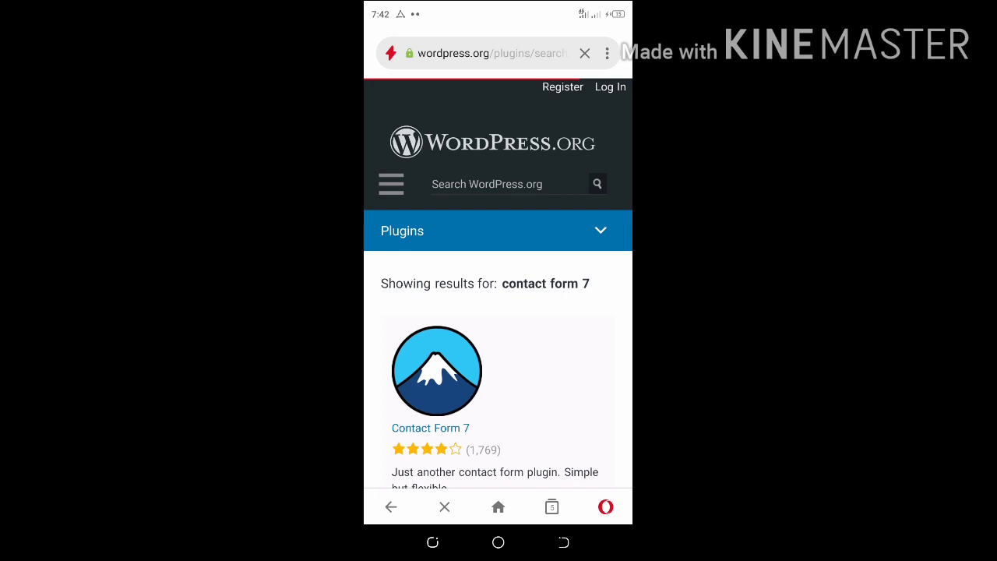
{"action": "scroll", "coordinate": [498, 284], "scroll_direction": "down", "scroll_amount": 2}
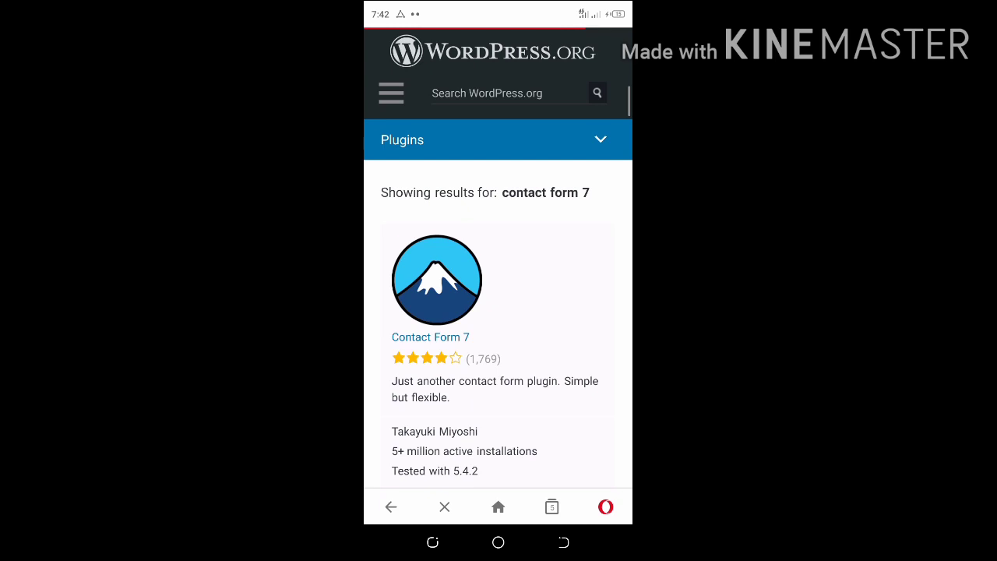
{"action": "scroll", "coordinate": [498, 257], "scroll_direction": "down", "scroll_amount": 1}
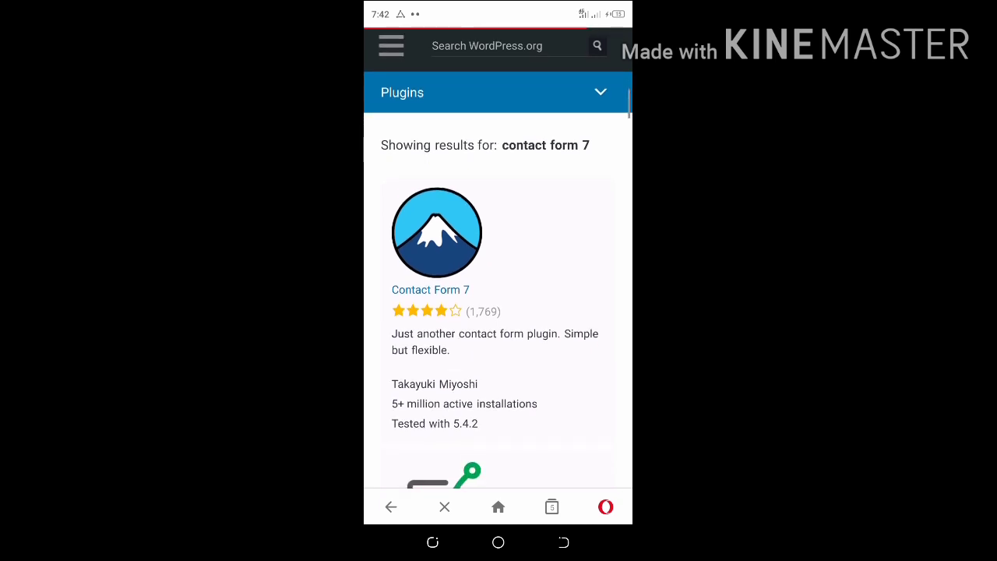
{"action": "scroll", "coordinate": [498, 257], "scroll_direction": "down", "scroll_amount": 1}
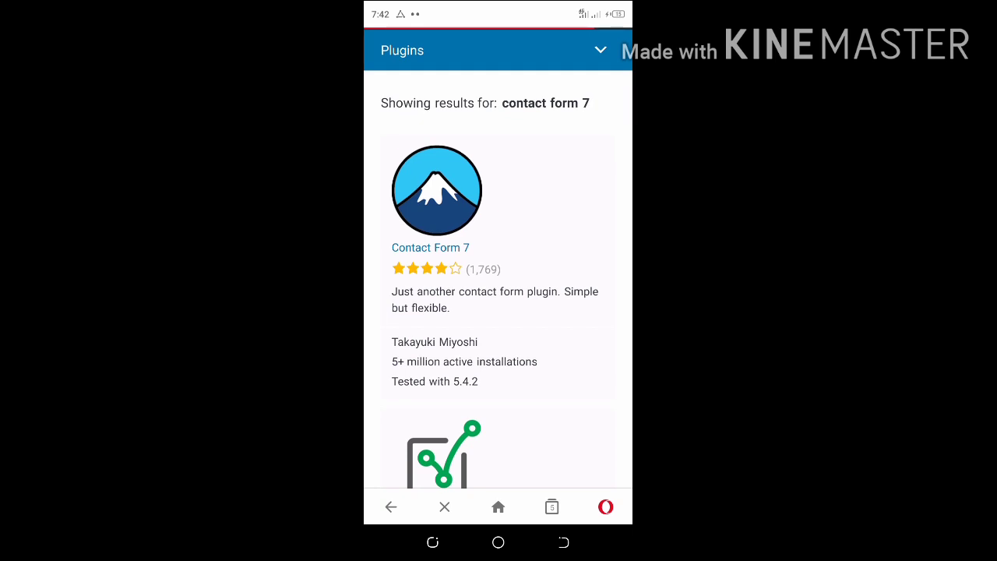
{"action": "scroll", "coordinate": [497, 257], "scroll_direction": "down", "scroll_amount": 1}
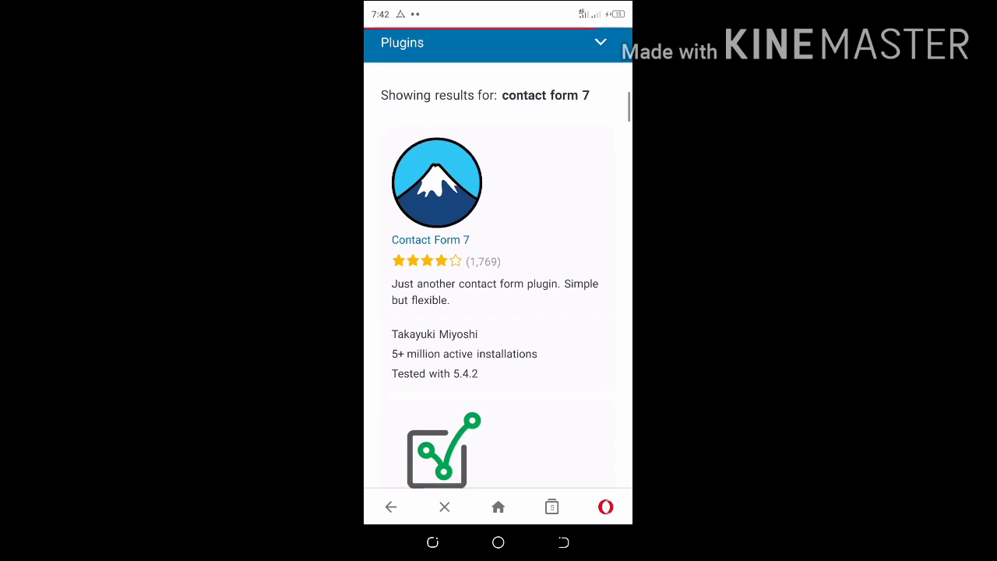
{"action": "left_click", "coordinate": [436, 148]}
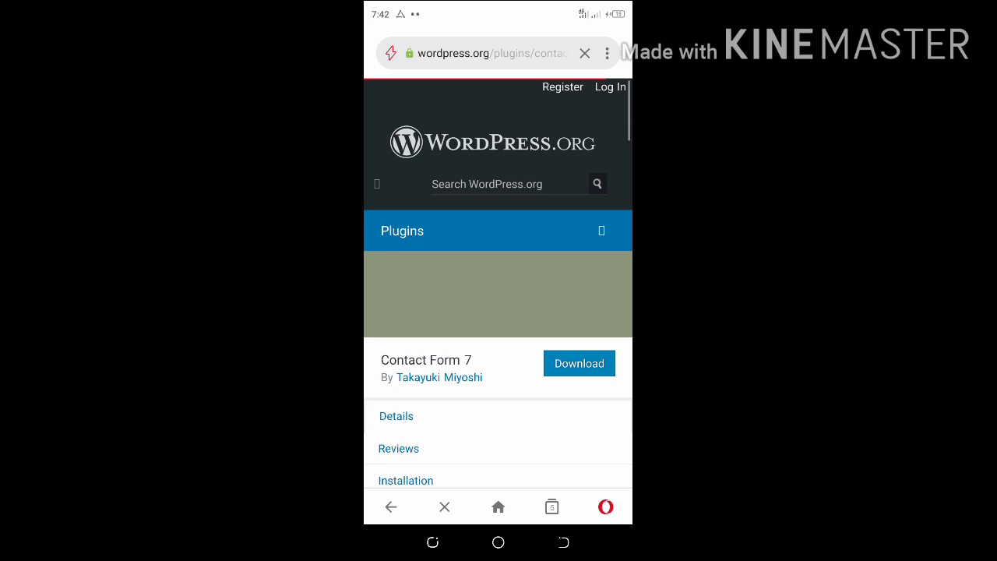
Download contact-form-7.5.1.9.zip, replacing the previously downloaded copy
{"action": "left_click", "coordinate": [580, 364]}
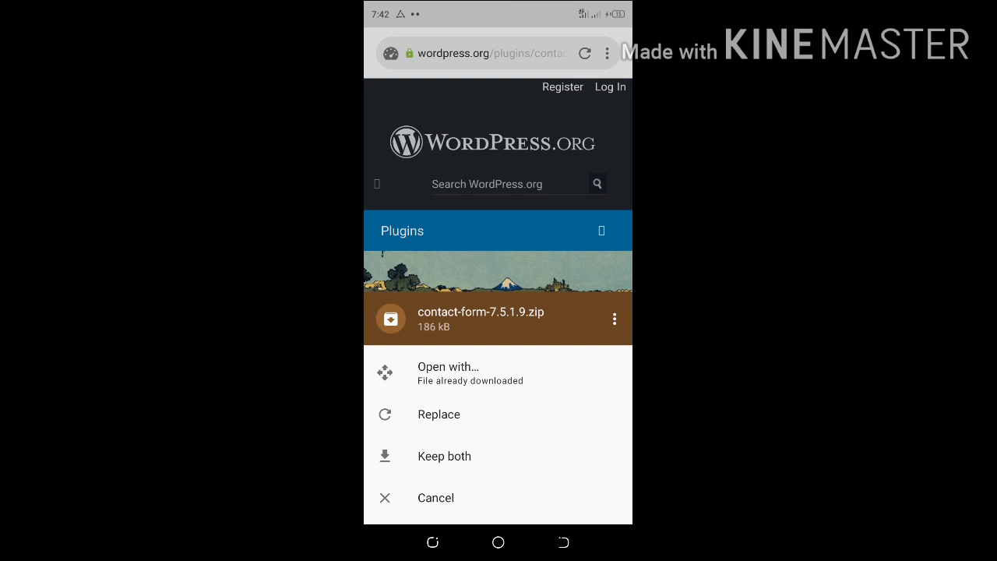
{"action": "left_click", "coordinate": [438, 415]}
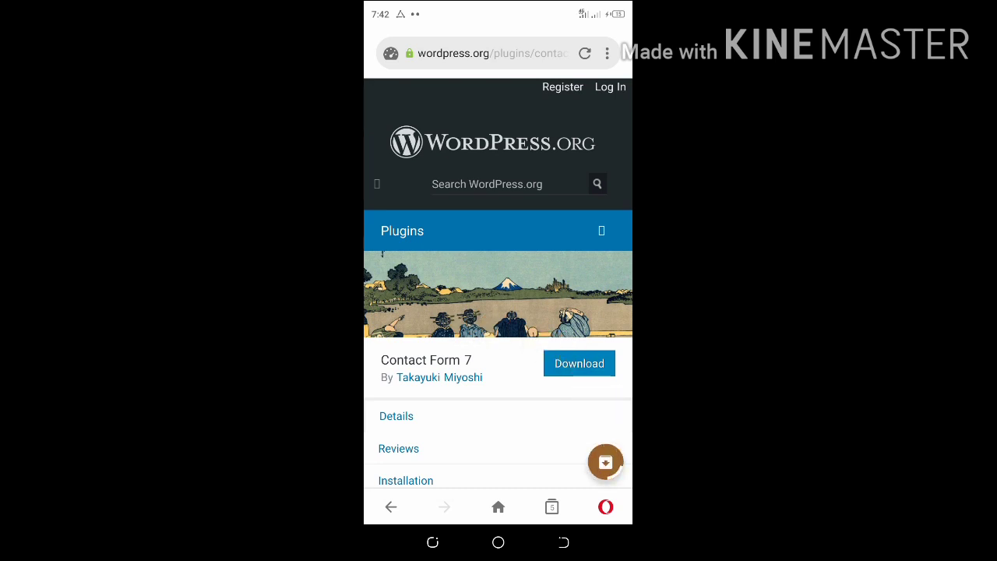
{"action": "left_click", "coordinate": [563, 542]}
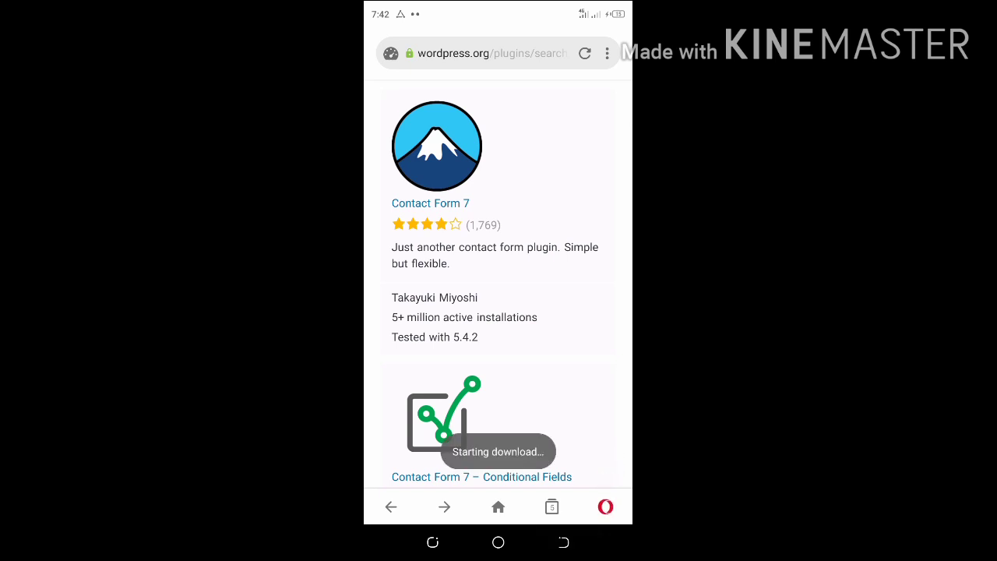
Go back to the Plugins directory and scroll through its featured and beta plugins
{"action": "scroll", "coordinate": [497, 288], "scroll_direction": "down", "scroll_amount": 2}
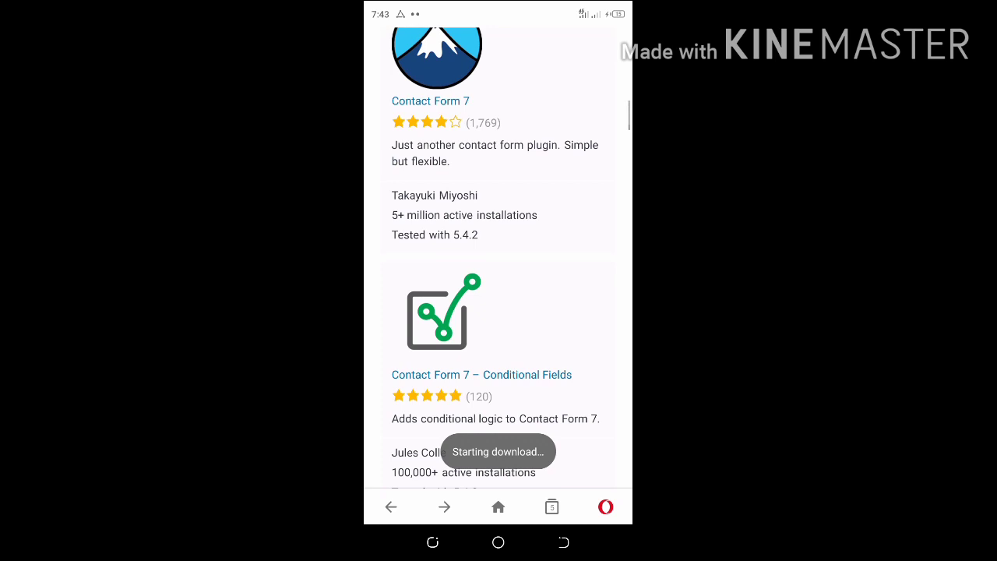
{"action": "left_click", "coordinate": [563, 542]}
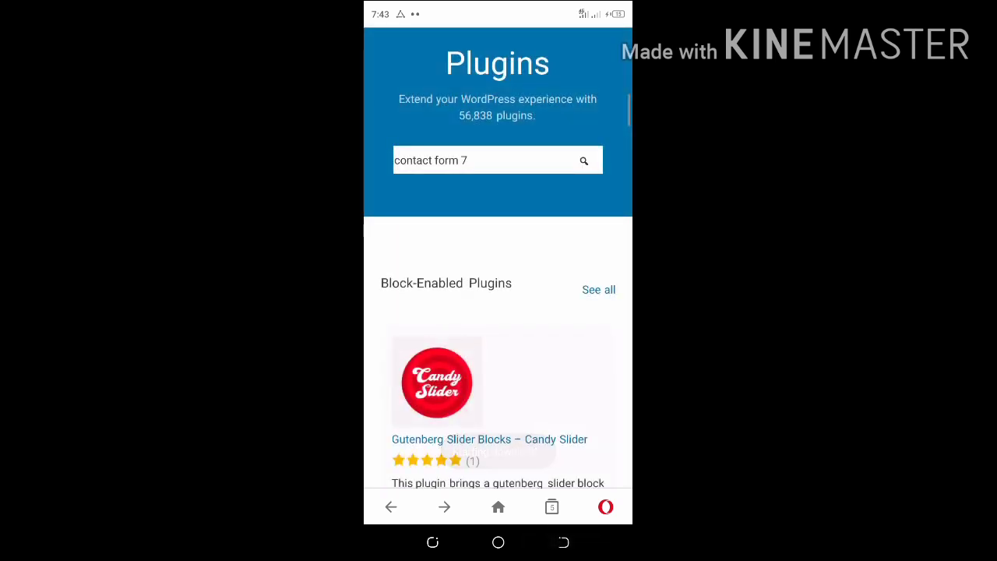
{"action": "scroll", "coordinate": [497, 289], "scroll_direction": "down", "scroll_amount": 4}
{"action": "scroll", "coordinate": [497, 288], "scroll_direction": "down", "scroll_amount": 3}
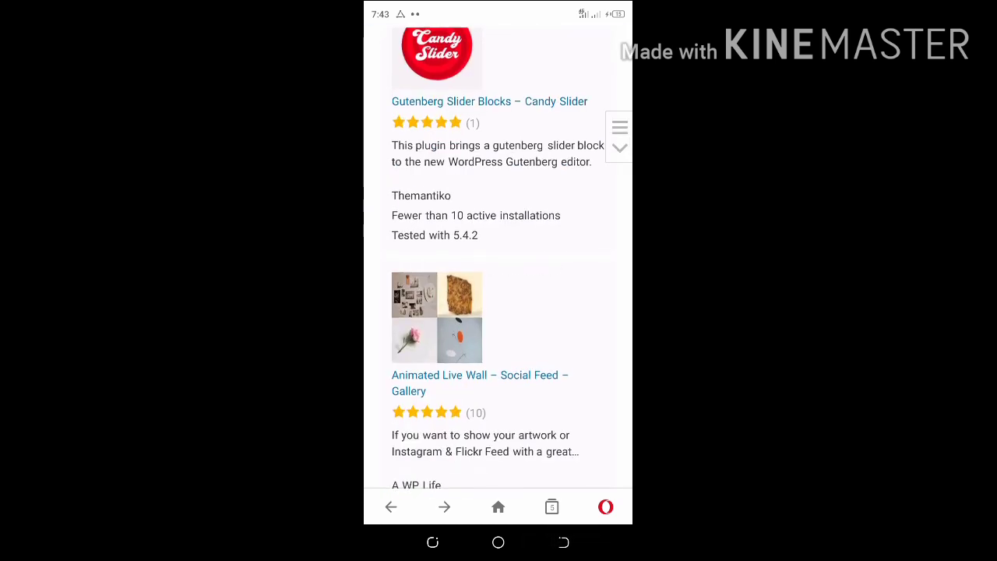
{"action": "scroll", "coordinate": [497, 289], "scroll_direction": "down", "scroll_amount": 4}
{"action": "scroll", "coordinate": [497, 288], "scroll_direction": "down", "scroll_amount": 2}
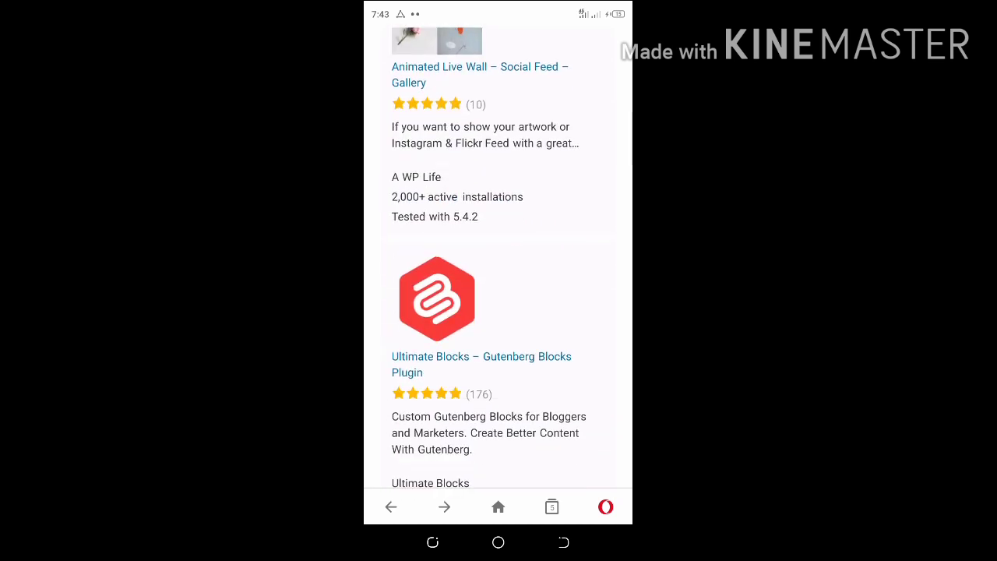
{"action": "scroll", "coordinate": [497, 288], "scroll_direction": "down", "scroll_amount": 3}
{"action": "scroll", "coordinate": [497, 288], "scroll_direction": "down", "scroll_amount": 3}
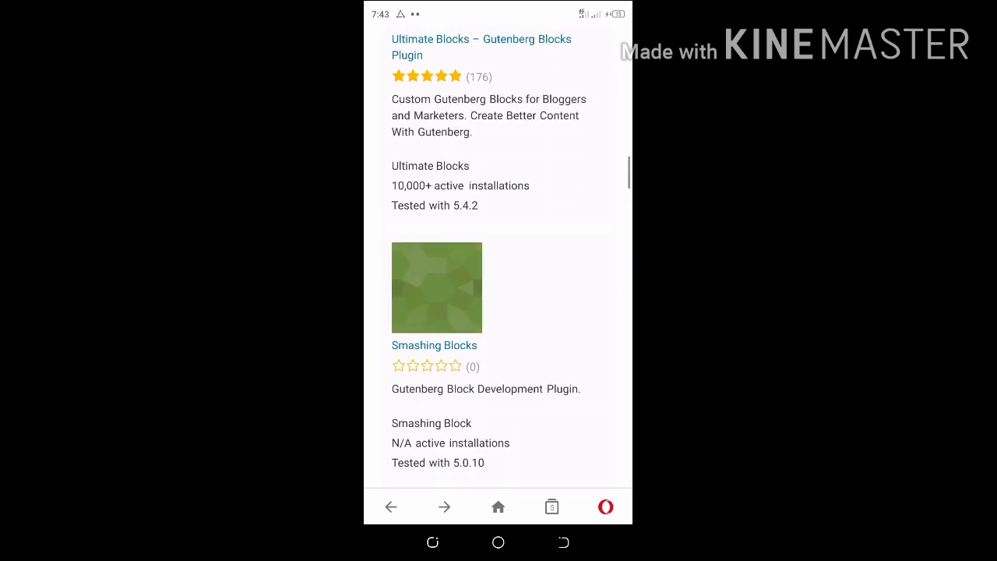
{"action": "scroll", "coordinate": [497, 289], "scroll_direction": "down", "scroll_amount": 6}
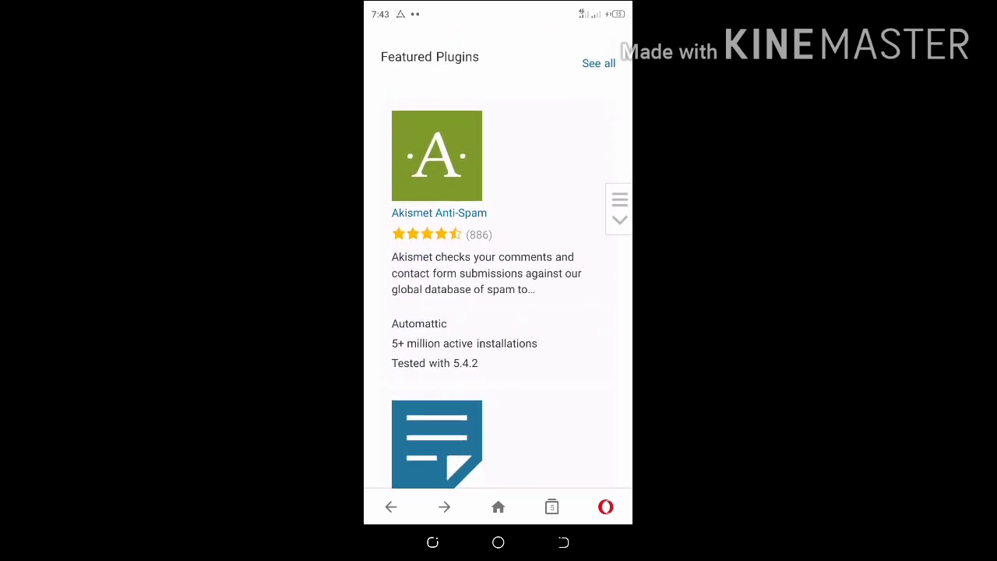
{"action": "scroll", "coordinate": [498, 288], "scroll_direction": "down", "scroll_amount": 3}
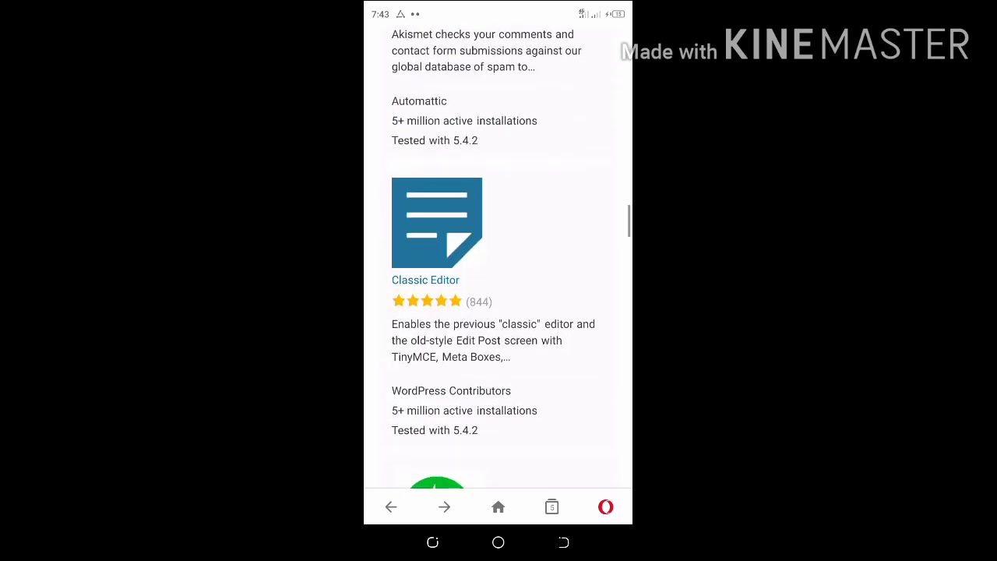
{"action": "scroll", "coordinate": [497, 288], "scroll_direction": "down", "scroll_amount": 6}
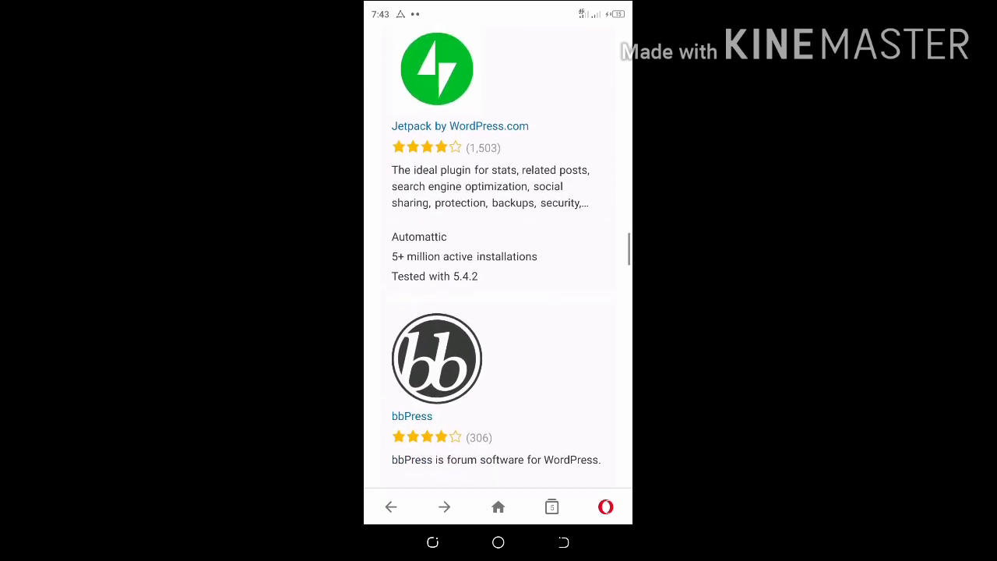
{"action": "scroll", "coordinate": [497, 288], "scroll_direction": "down", "scroll_amount": 1}
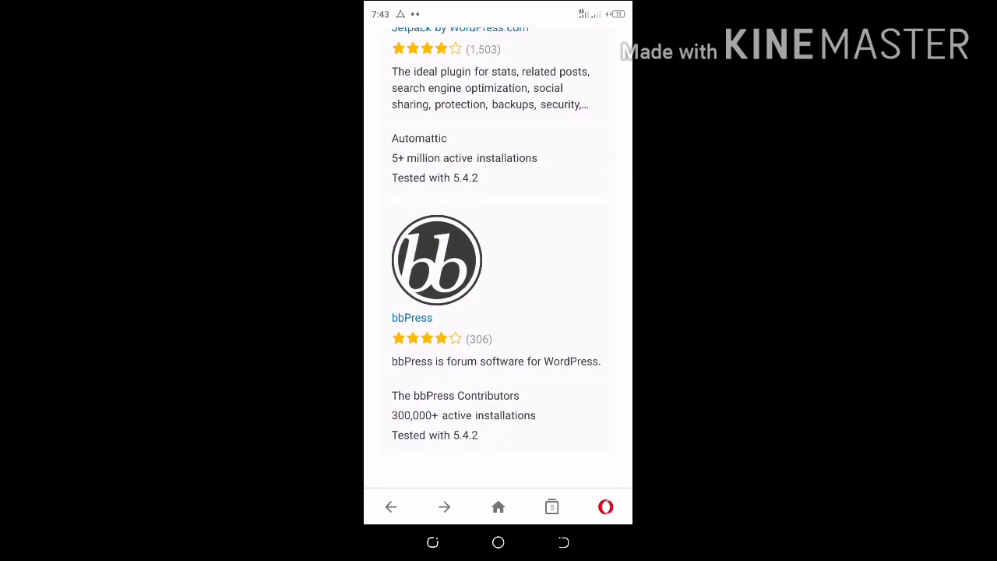
{"action": "scroll", "coordinate": [498, 288], "scroll_direction": "down", "scroll_amount": 3}
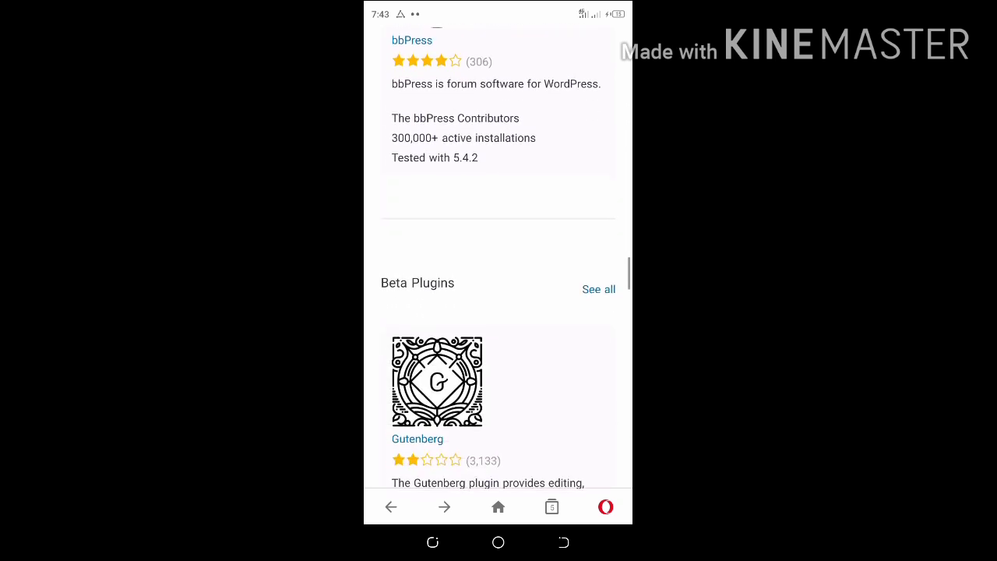
{"action": "scroll", "coordinate": [498, 289], "scroll_direction": "down", "scroll_amount": 3}
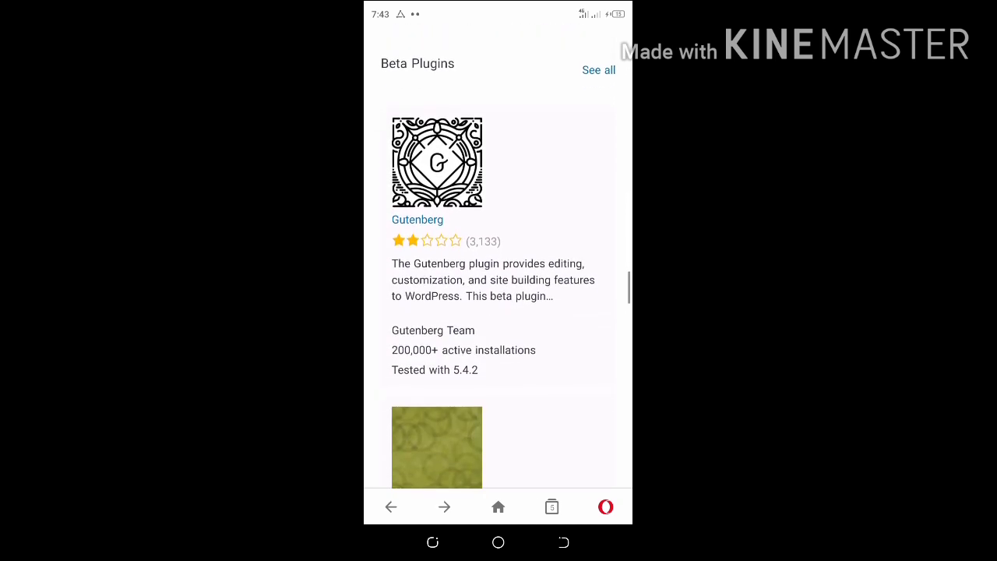
{"action": "scroll", "coordinate": [497, 288], "scroll_direction": "down", "scroll_amount": 4}
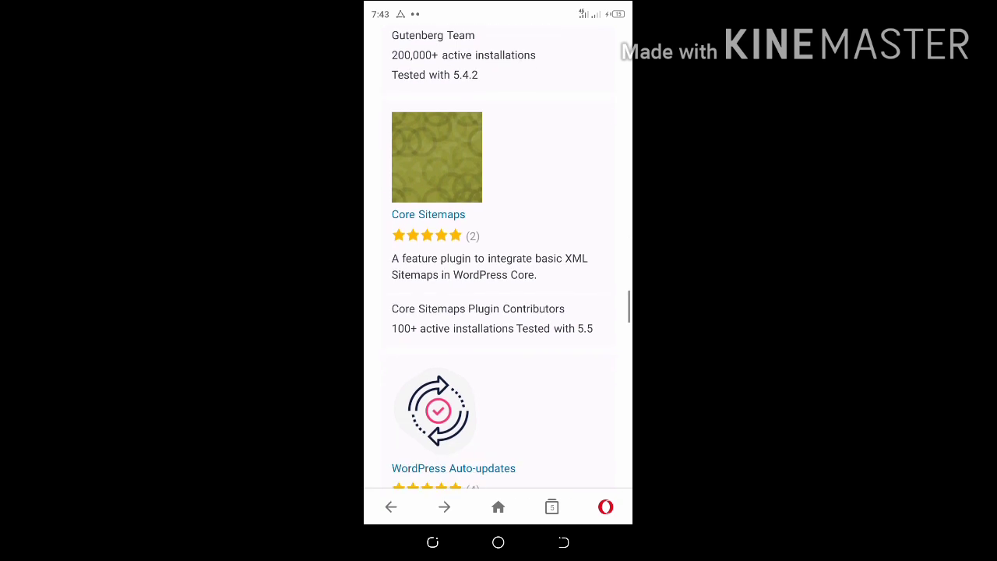
{"action": "scroll", "coordinate": [498, 288], "scroll_direction": "up", "scroll_amount": 10}
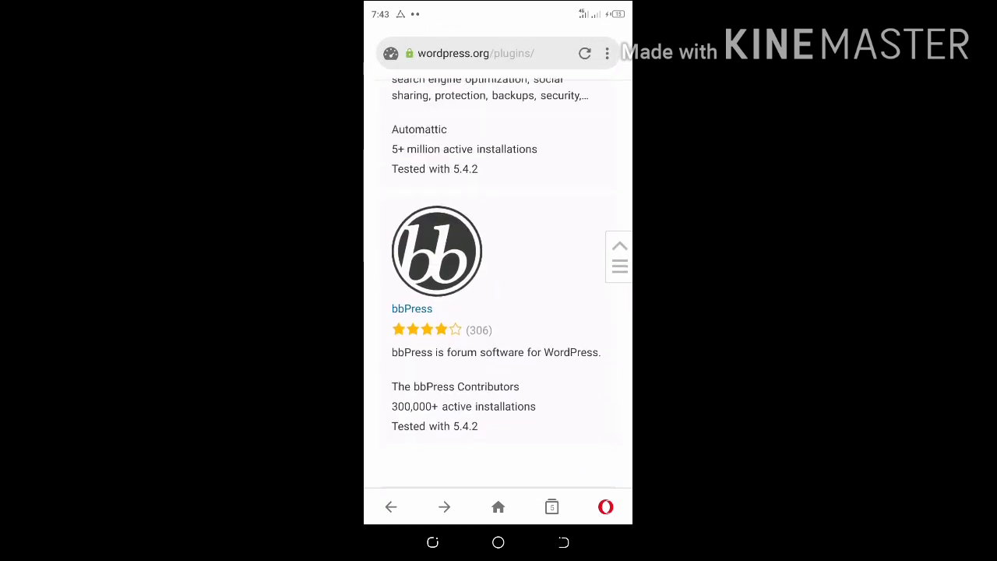
{"action": "scroll", "coordinate": [498, 288], "scroll_direction": "up", "scroll_amount": 10}
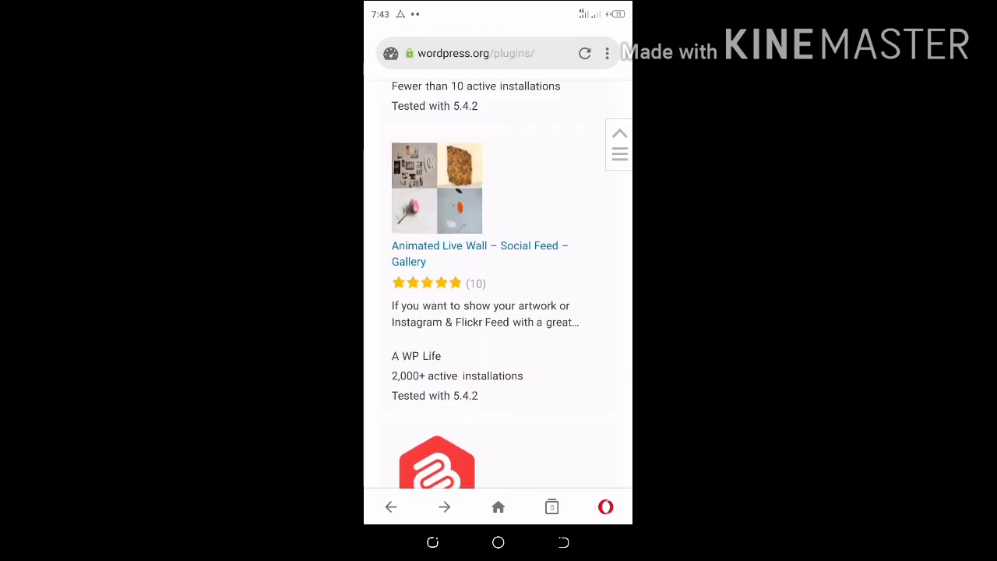
{"action": "scroll", "coordinate": [498, 288], "scroll_direction": "up", "scroll_amount": 5}
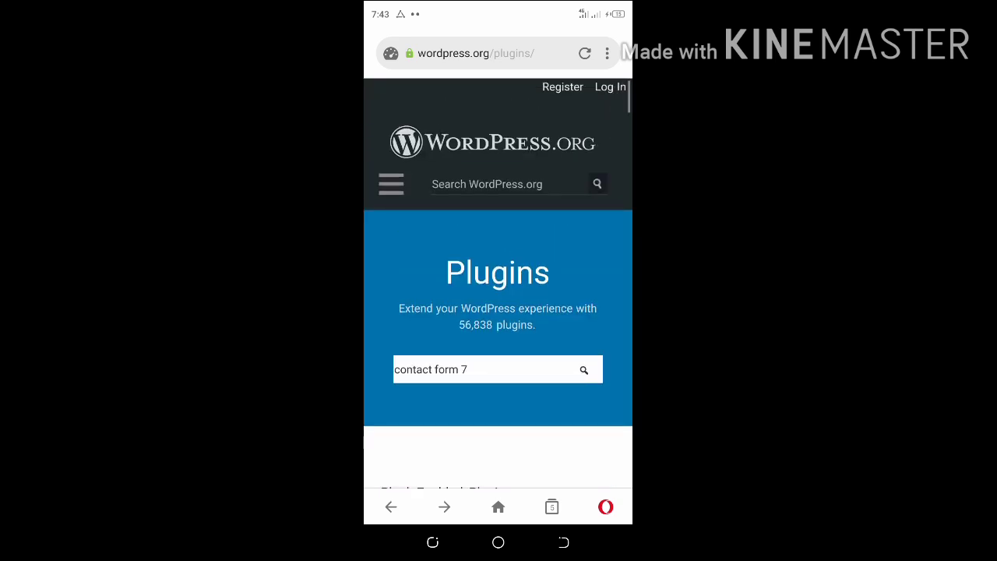
Open the WordPress.org navigation menu and scroll up and down the Plugins page
{"action": "left_click", "coordinate": [391, 183]}
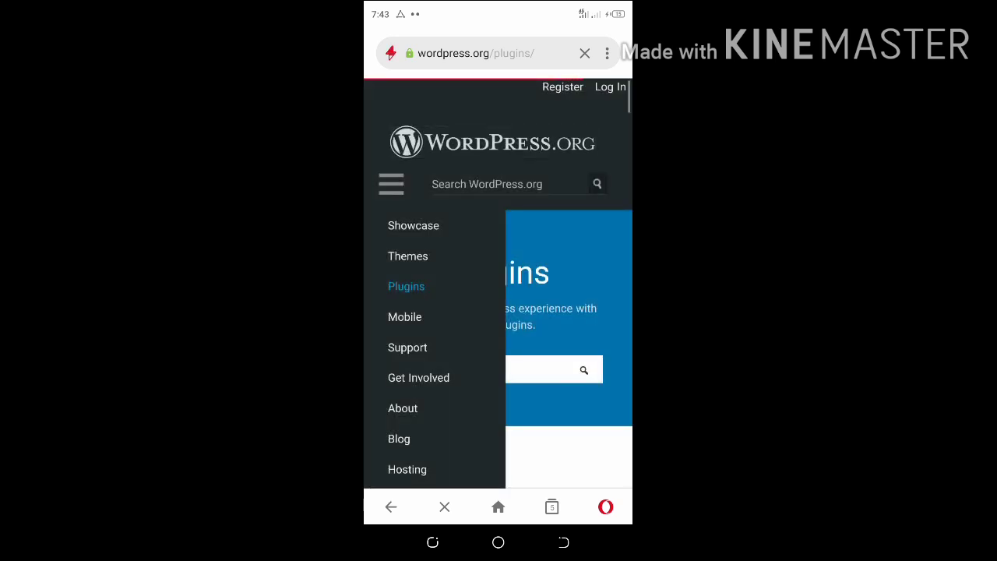
{"action": "scroll", "coordinate": [498, 285], "scroll_direction": "down", "scroll_amount": 2}
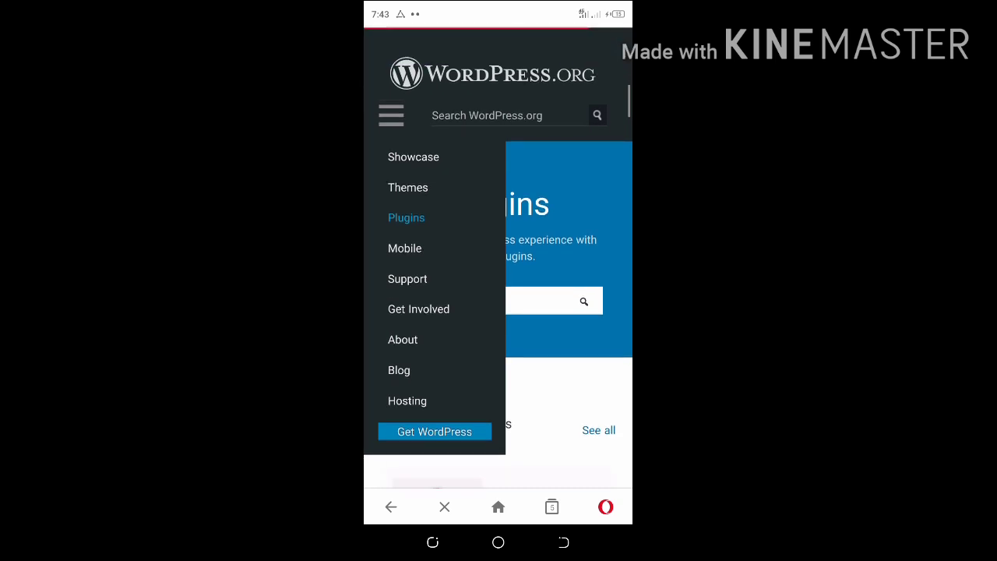
{"action": "scroll", "coordinate": [498, 285], "scroll_direction": "up", "scroll_amount": 1}
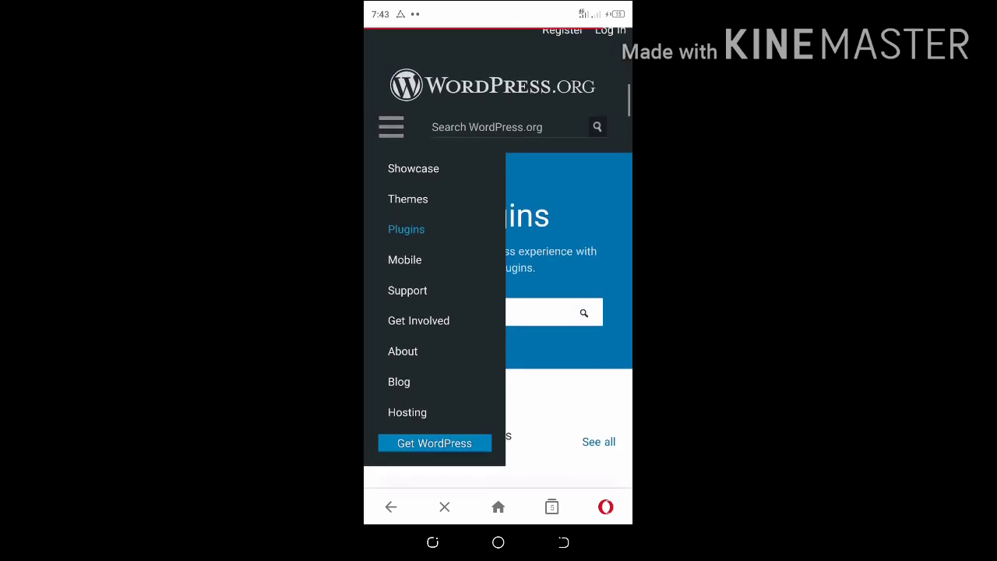
{"action": "scroll", "coordinate": [498, 284], "scroll_direction": "up", "scroll_amount": 2}
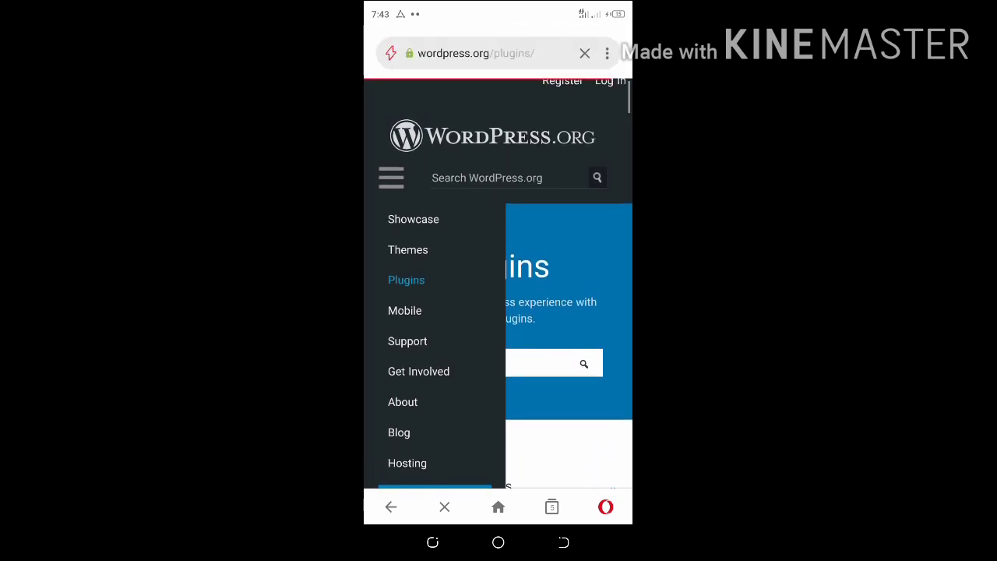
{"action": "scroll", "coordinate": [499, 284], "scroll_direction": "down", "scroll_amount": 2}
{"action": "scroll", "coordinate": [499, 285], "scroll_direction": "down", "scroll_amount": 1}
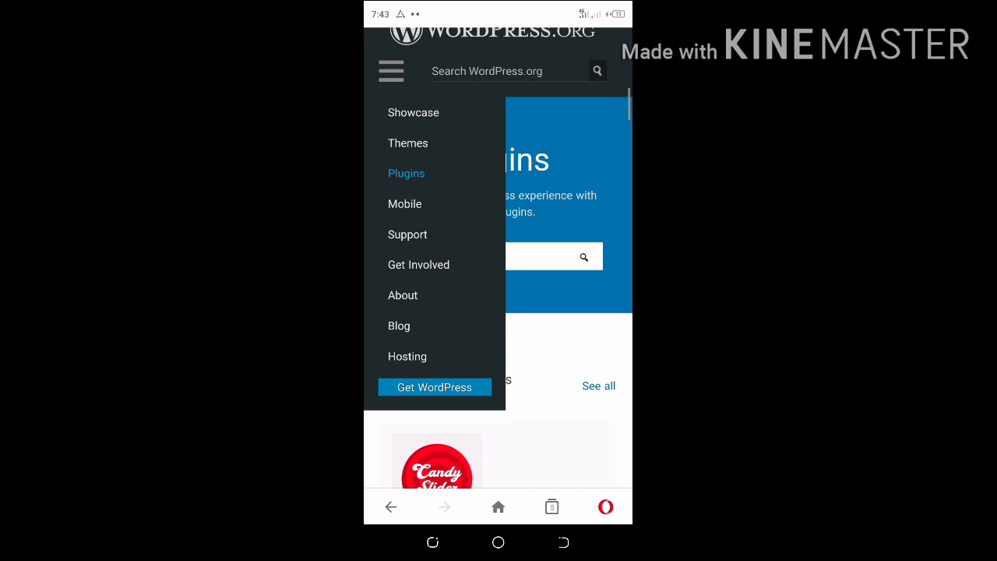
{"action": "scroll", "coordinate": [499, 257], "scroll_direction": "up", "scroll_amount": 3}
{"action": "scroll", "coordinate": [498, 283], "scroll_direction": "up", "scroll_amount": 1}
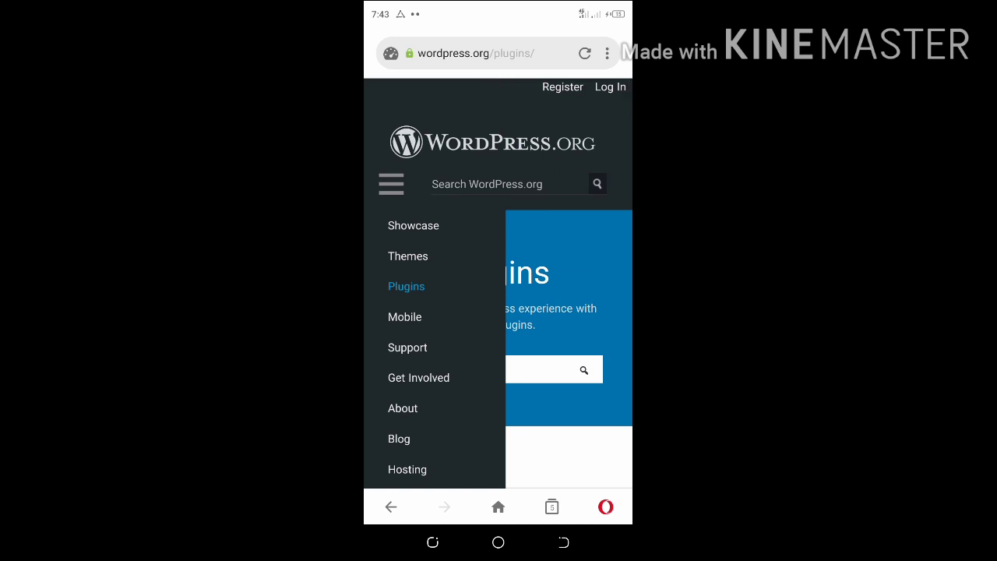
{"action": "scroll", "coordinate": [499, 327], "scroll_direction": "down", "scroll_amount": 10}
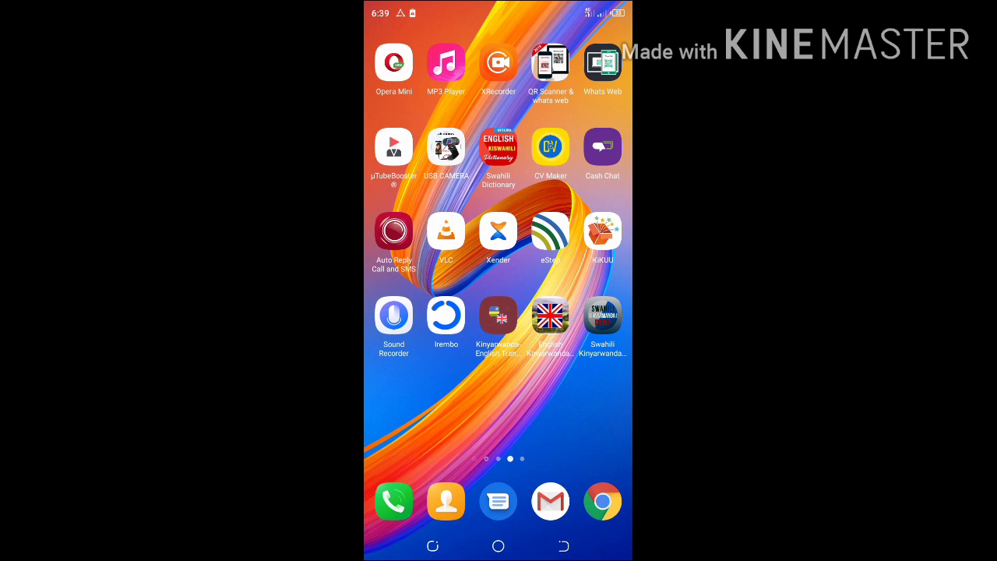
Dismiss the Power-intensive Apps notification and swipe to the home page holding YouTube
{"action": "left_click", "coordinate": [498, 63]}
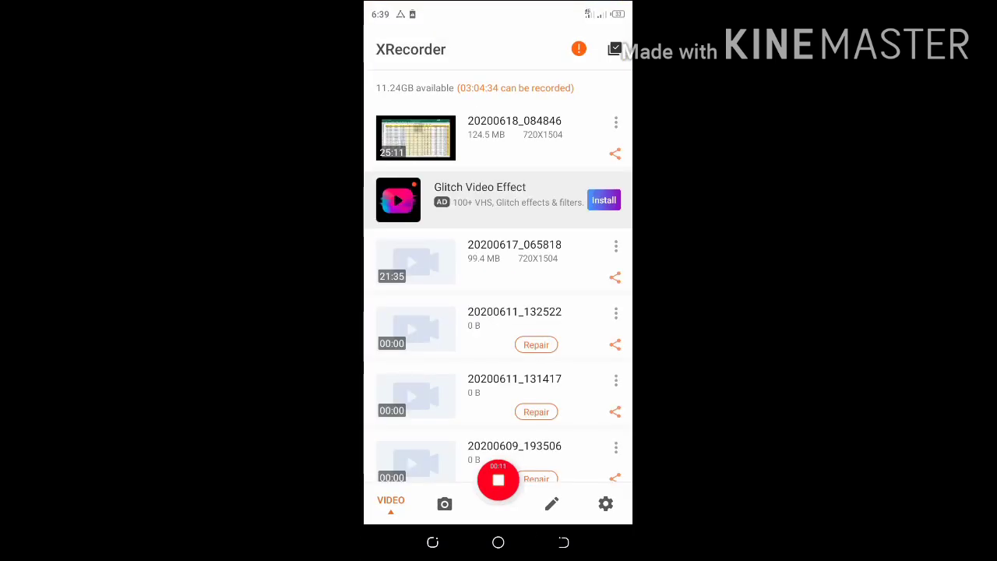
{"action": "left_click", "coordinate": [497, 542]}
{"action": "left_click", "coordinate": [498, 542]}
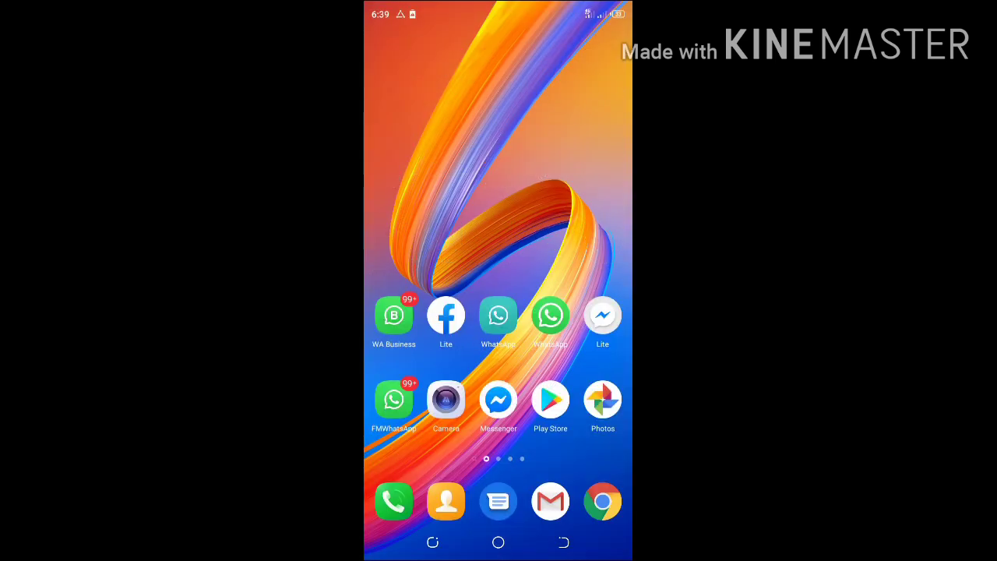
{"action": "left_click_drag", "start_coordinate": [498, 7], "coordinate": [499, 234]}
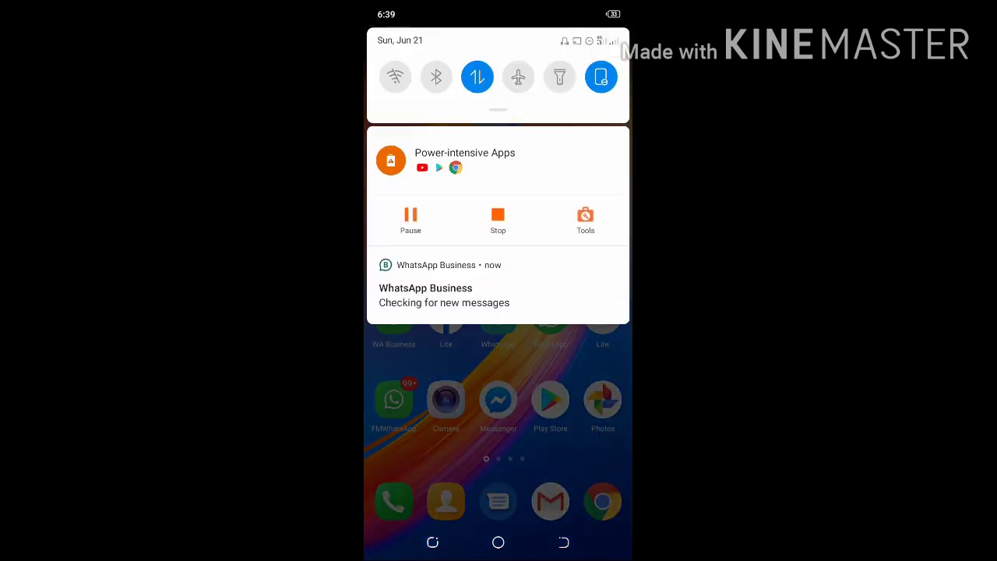
{"action": "left_click_drag", "start_coordinate": [436, 160], "coordinate": [607, 161]}
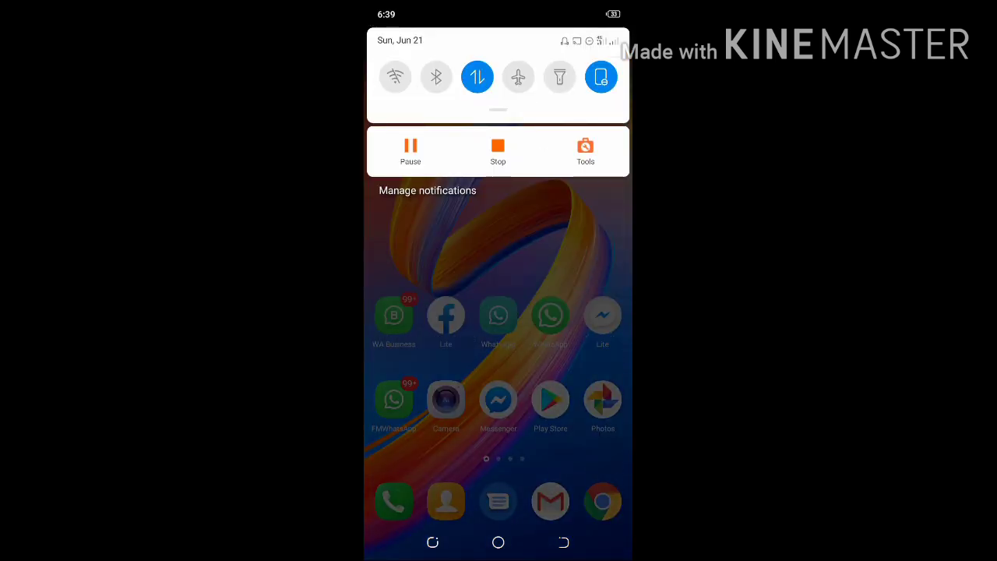
{"action": "left_click_drag", "start_coordinate": [499, 436], "coordinate": [498, 195]}
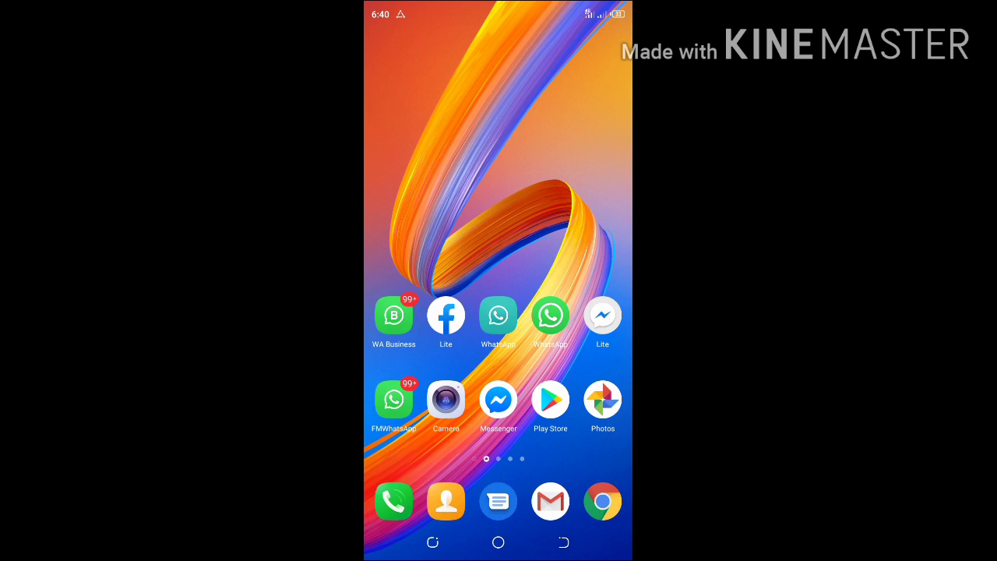
{"action": "left_click_drag", "start_coordinate": [580, 358], "coordinate": [421, 358]}
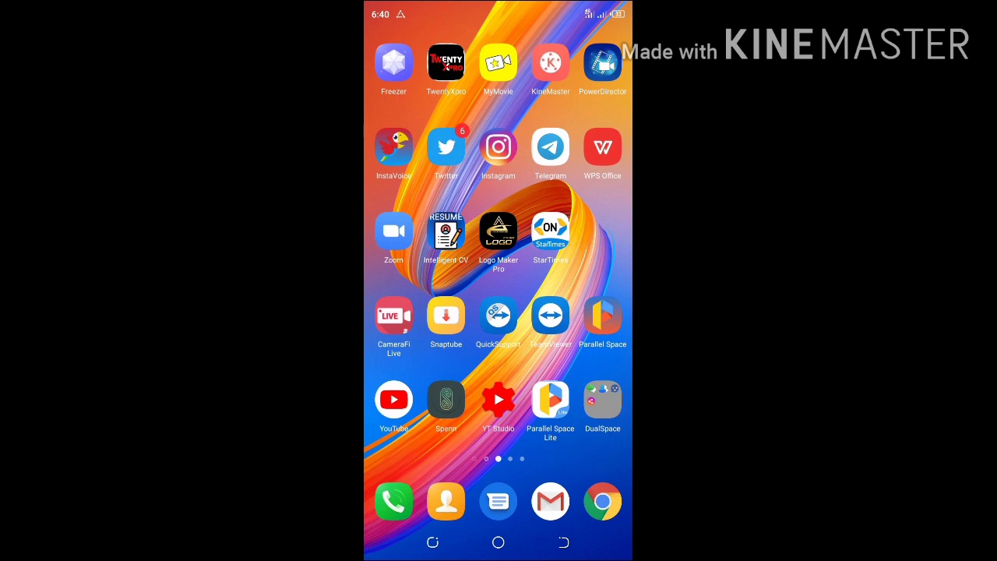
Launch YouTube and search for 'Neizzo pro'
{"action": "left_click", "coordinate": [498, 399]}
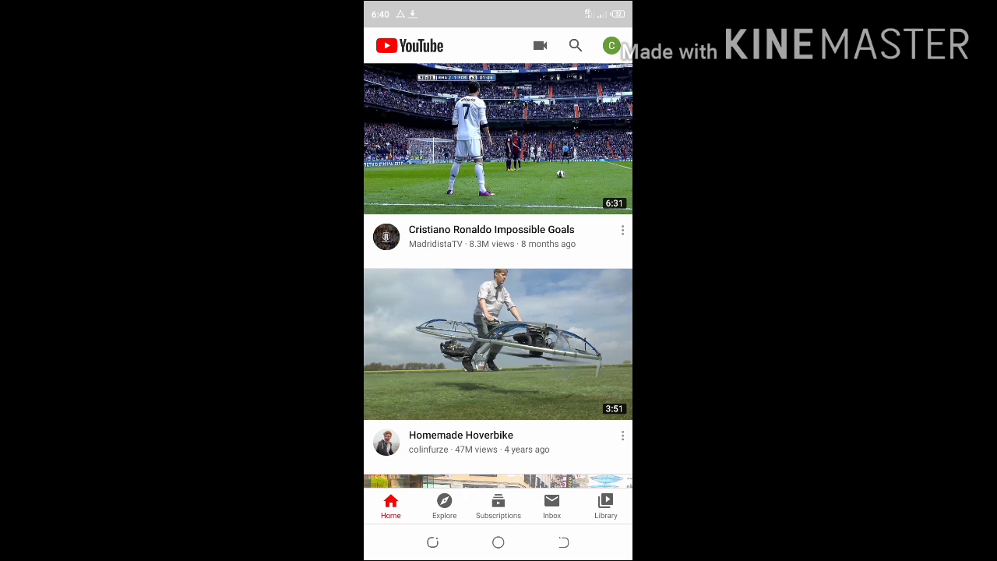
{"action": "left_click", "coordinate": [575, 46]}
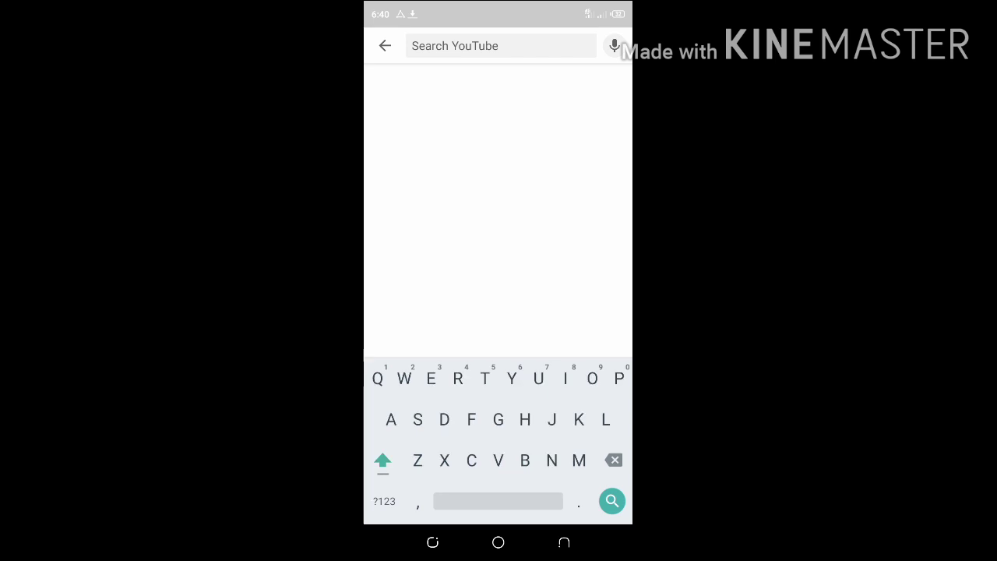
{"action": "type", "text": "Neizzo "}
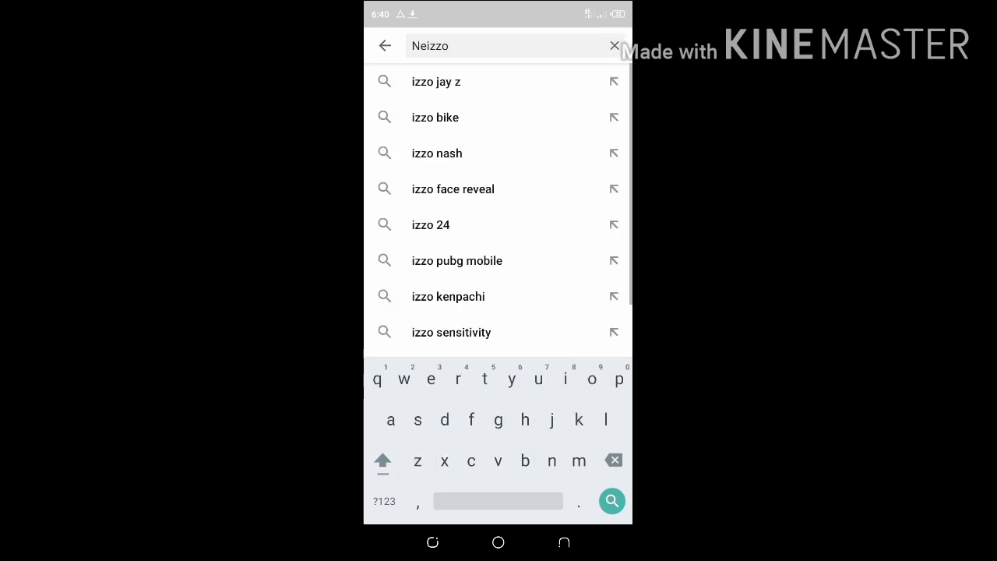
{"action": "type", "text": "pro"}
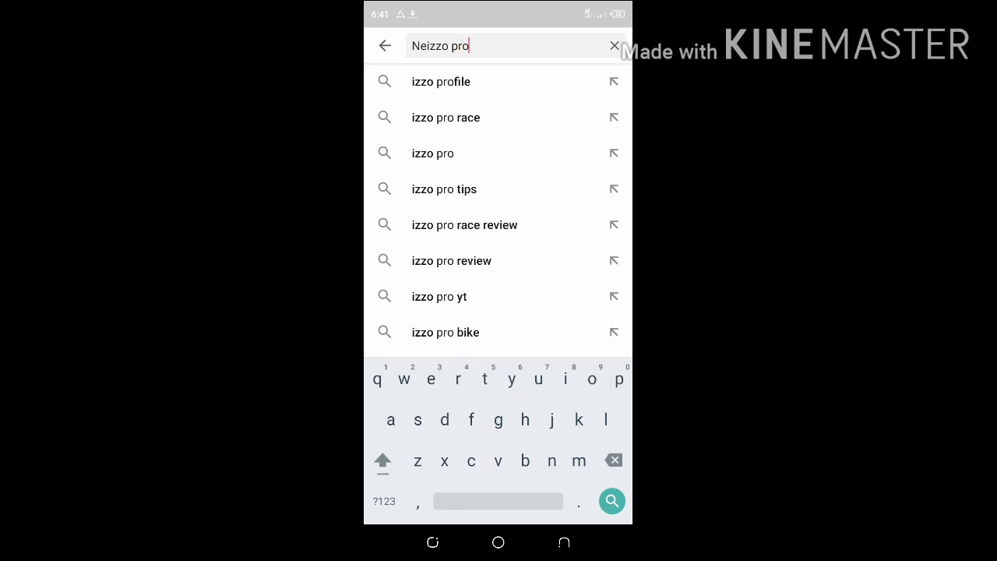
{"action": "key", "text": "Return"}
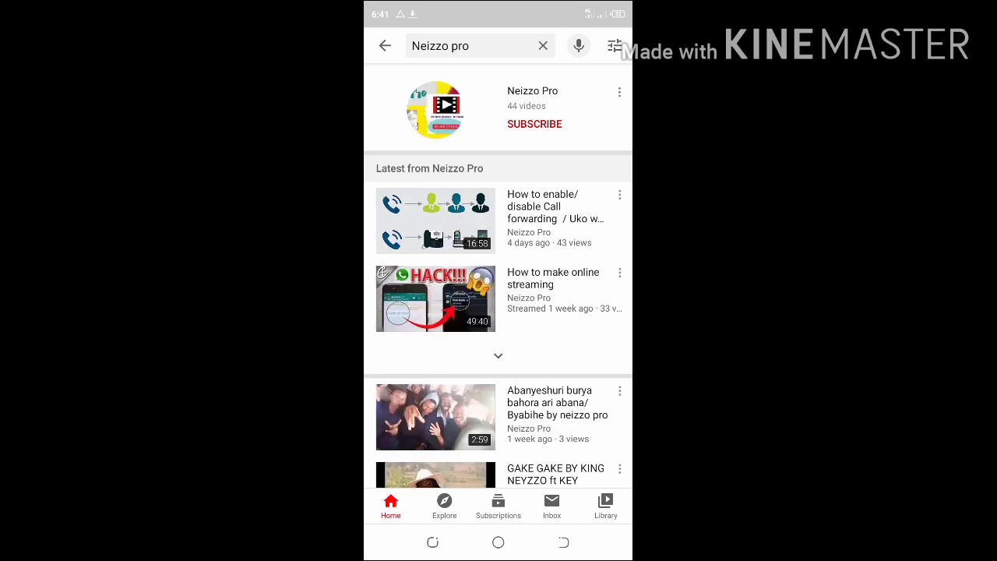
Subscribe to Neizzo Pro from the search result and set its channel bell to All
{"action": "left_click", "coordinate": [534, 123]}
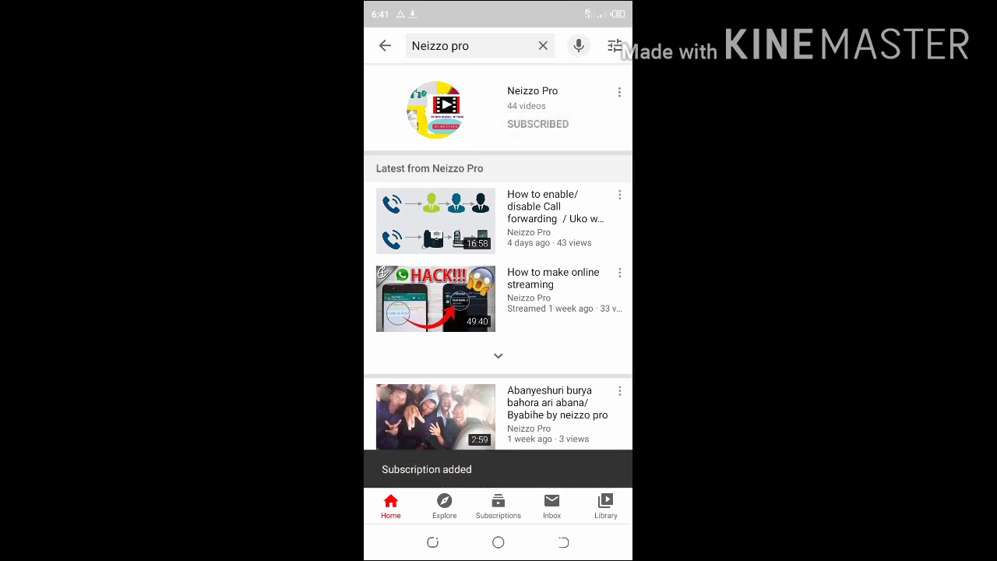
{"action": "left_click", "coordinate": [436, 110]}
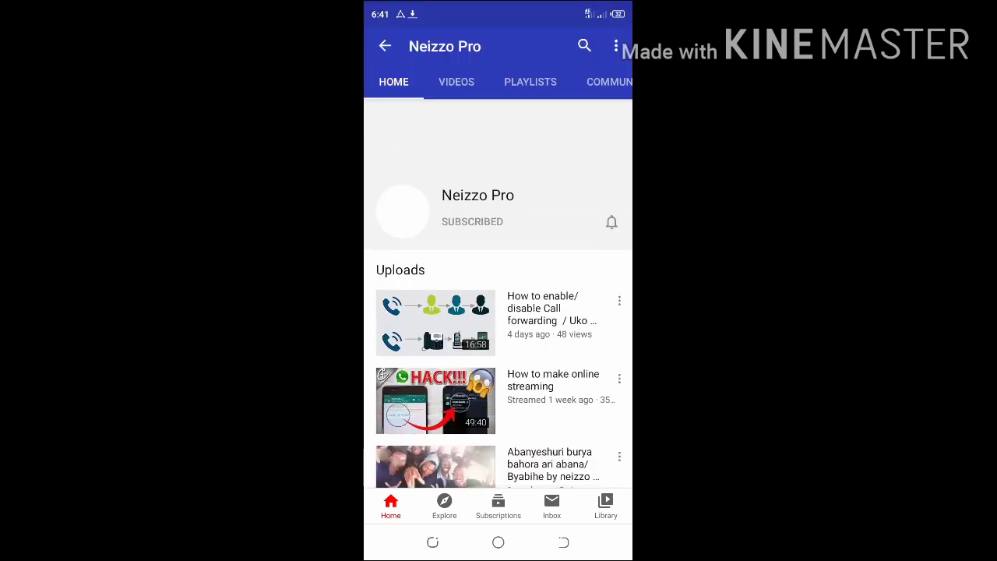
{"action": "left_click", "coordinate": [612, 222]}
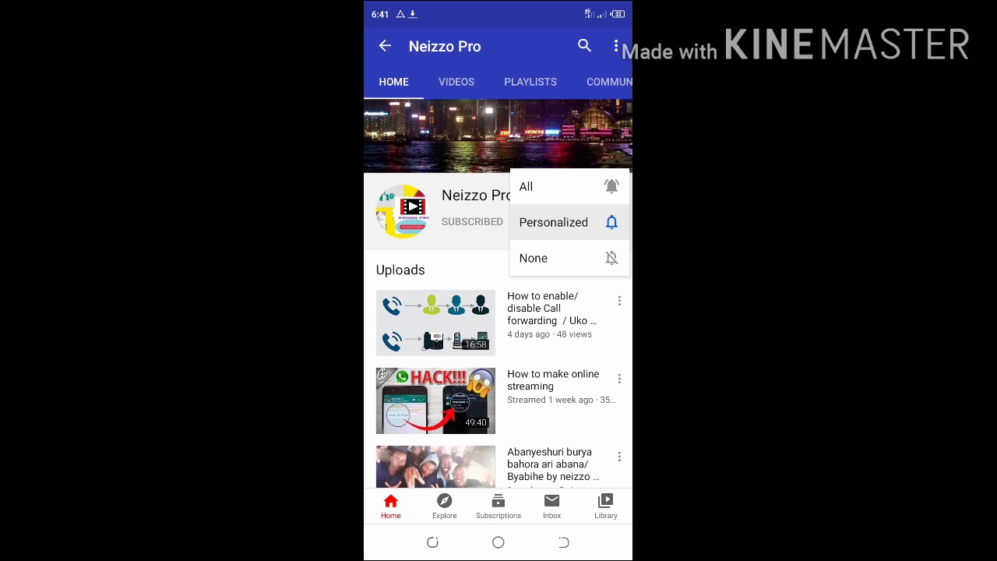
{"action": "left_click", "coordinate": [545, 186]}
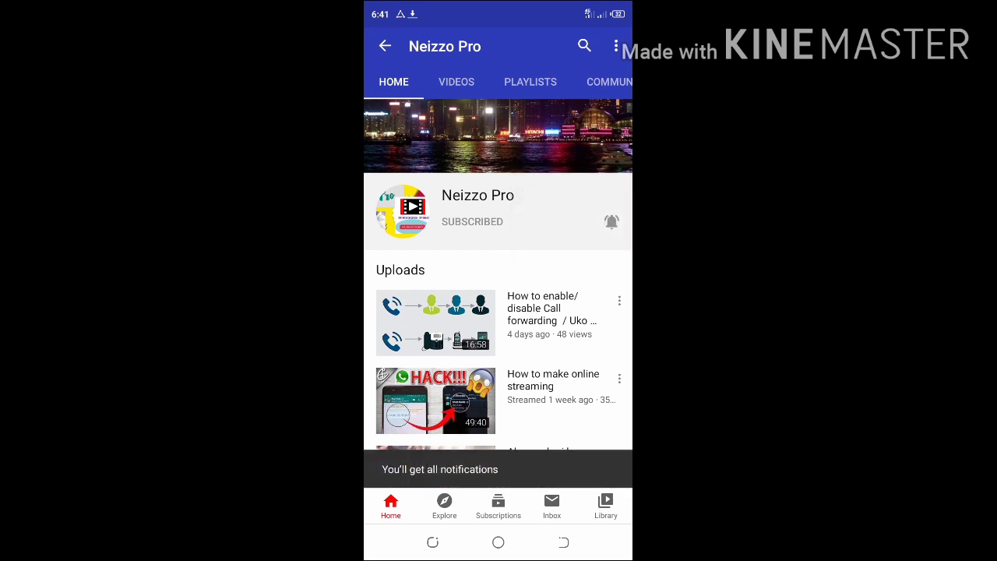
Scroll through the Neizzo Pro channel page to browse uploads like 'How to make online streaming'
{"action": "scroll", "coordinate": [499, 312], "scroll_direction": "down", "scroll_amount": 1}
{"action": "scroll", "coordinate": [499, 312], "scroll_direction": "up", "scroll_amount": 1}
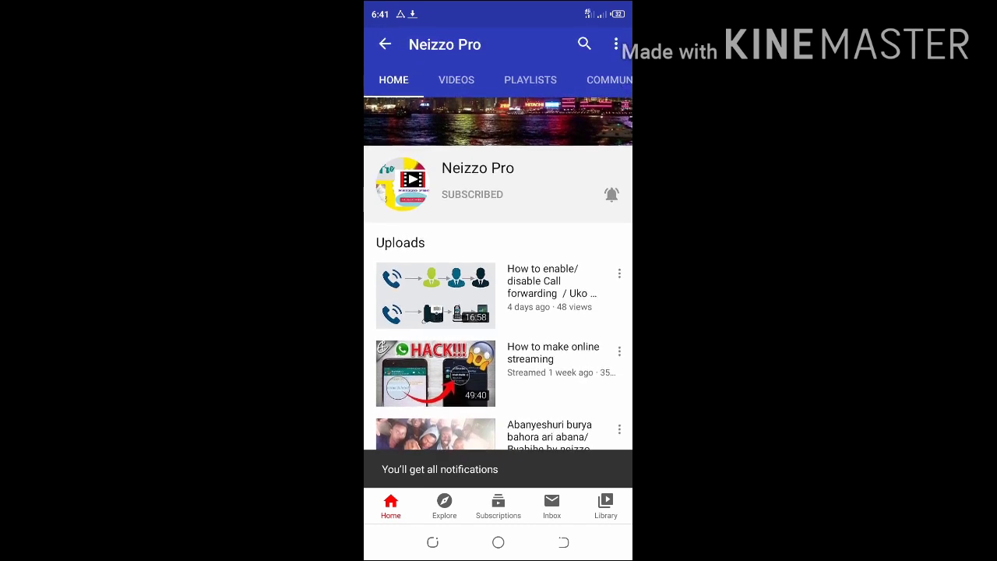
{"action": "scroll", "coordinate": [499, 312], "scroll_direction": "down", "scroll_amount": 2}
{"action": "scroll", "coordinate": [499, 311], "scroll_direction": "down", "scroll_amount": 1}
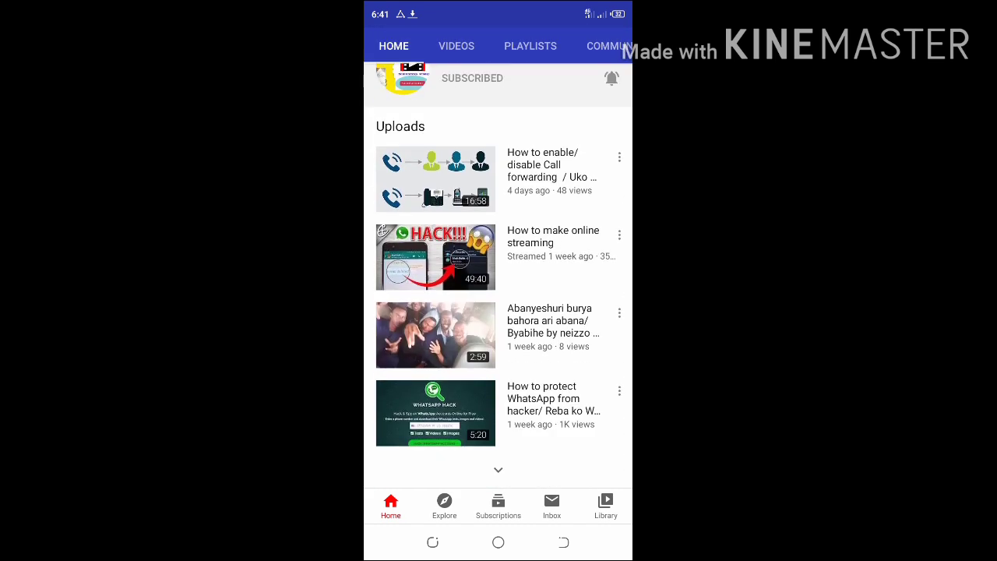
{"action": "scroll", "coordinate": [499, 312], "scroll_direction": "up", "scroll_amount": 1}
{"action": "scroll", "coordinate": [498, 312], "scroll_direction": "down", "scroll_amount": 1}
{"action": "scroll", "coordinate": [499, 312], "scroll_direction": "up", "scroll_amount": 2}
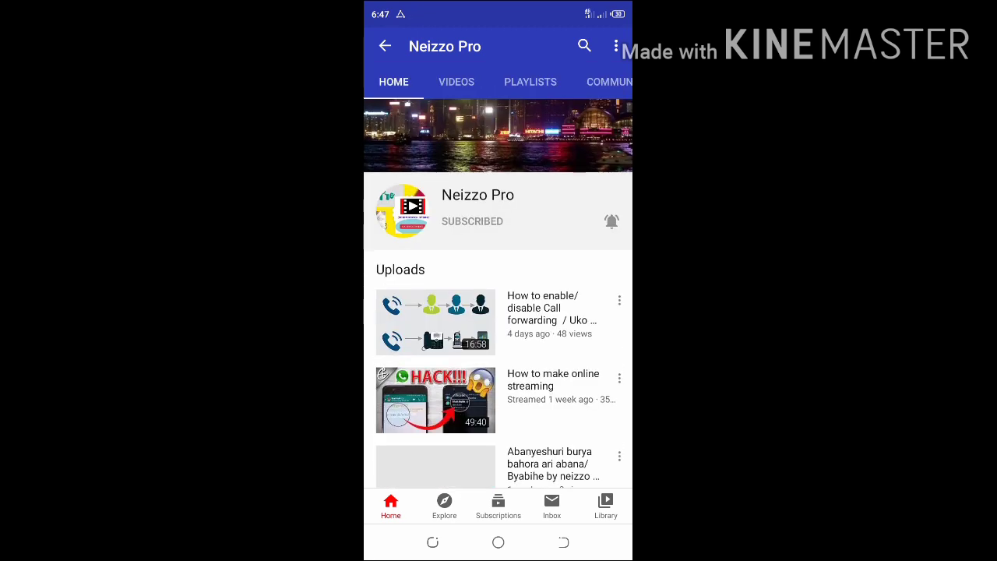
{"action": "scroll", "coordinate": [498, 312], "scroll_direction": "down", "scroll_amount": 2}
{"action": "scroll", "coordinate": [498, 312], "scroll_direction": "up", "scroll_amount": 2}
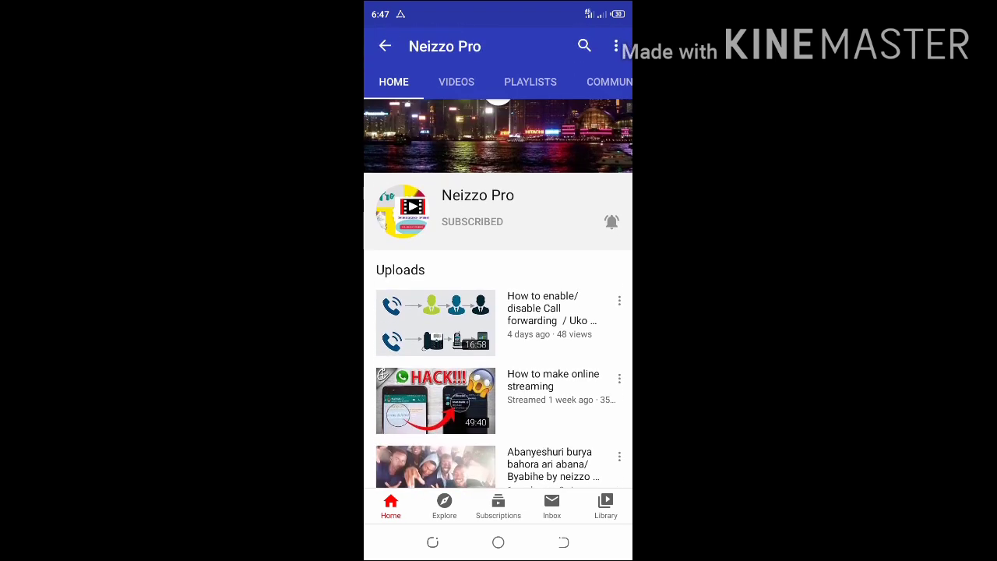
{"action": "scroll", "coordinate": [498, 311], "scroll_direction": "down", "scroll_amount": 2}
{"action": "scroll", "coordinate": [498, 312], "scroll_direction": "up", "scroll_amount": 2}
{"action": "scroll", "coordinate": [498, 312], "scroll_direction": "up", "scroll_amount": 2}
{"action": "scroll", "coordinate": [498, 350], "scroll_direction": "down", "scroll_amount": 3}
{"action": "scroll", "coordinate": [498, 351], "scroll_direction": "up", "scroll_amount": 3}
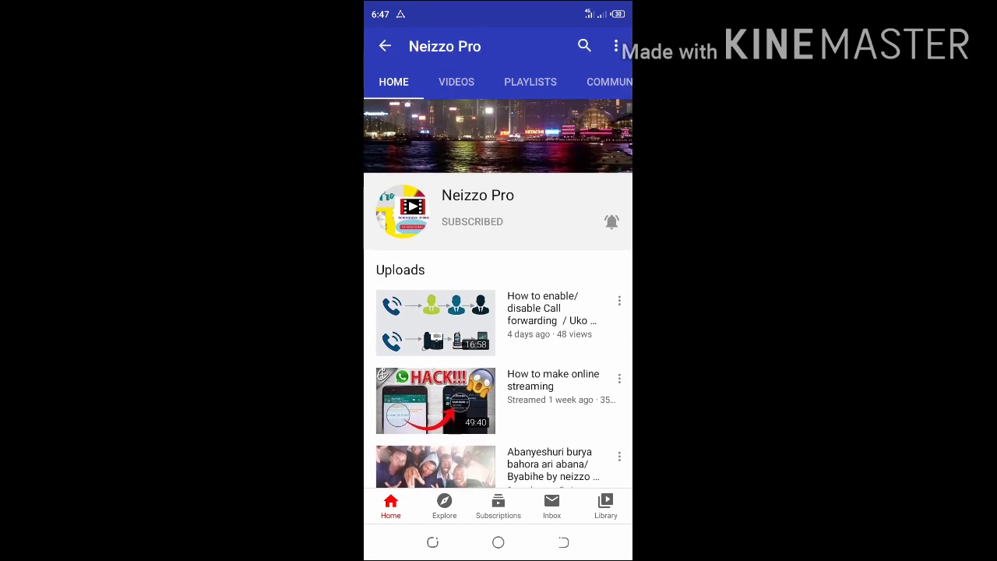